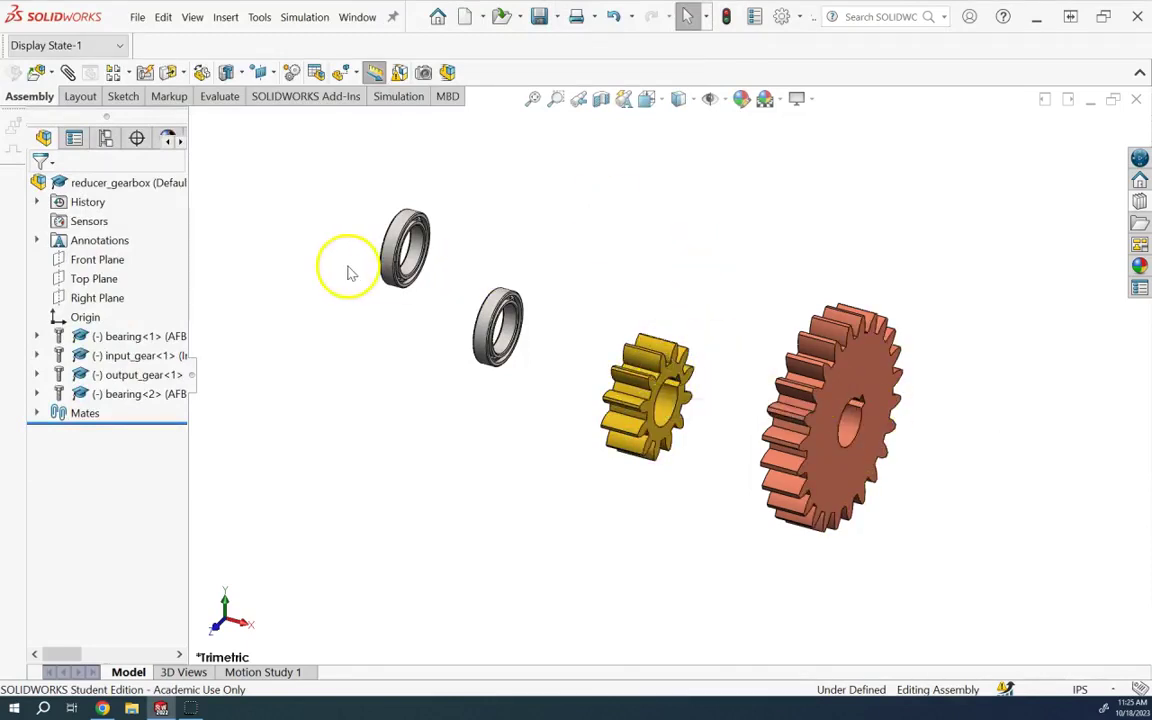
Step: Mate the flat side face of the input gear coincident with the assembly's Front Plane
{"action": "left_click", "coordinate": [112, 260]}
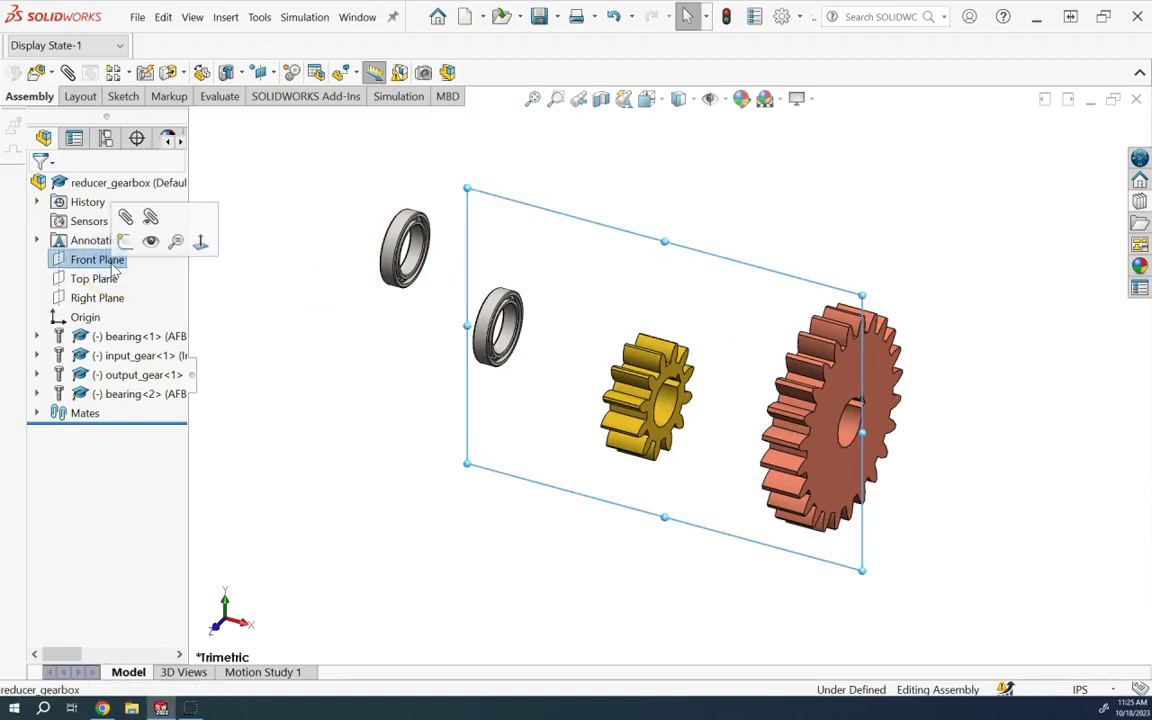
{"action": "key", "text": "Right"}
{"action": "key", "text": "Right"}
{"action": "key", "text": "Right"}
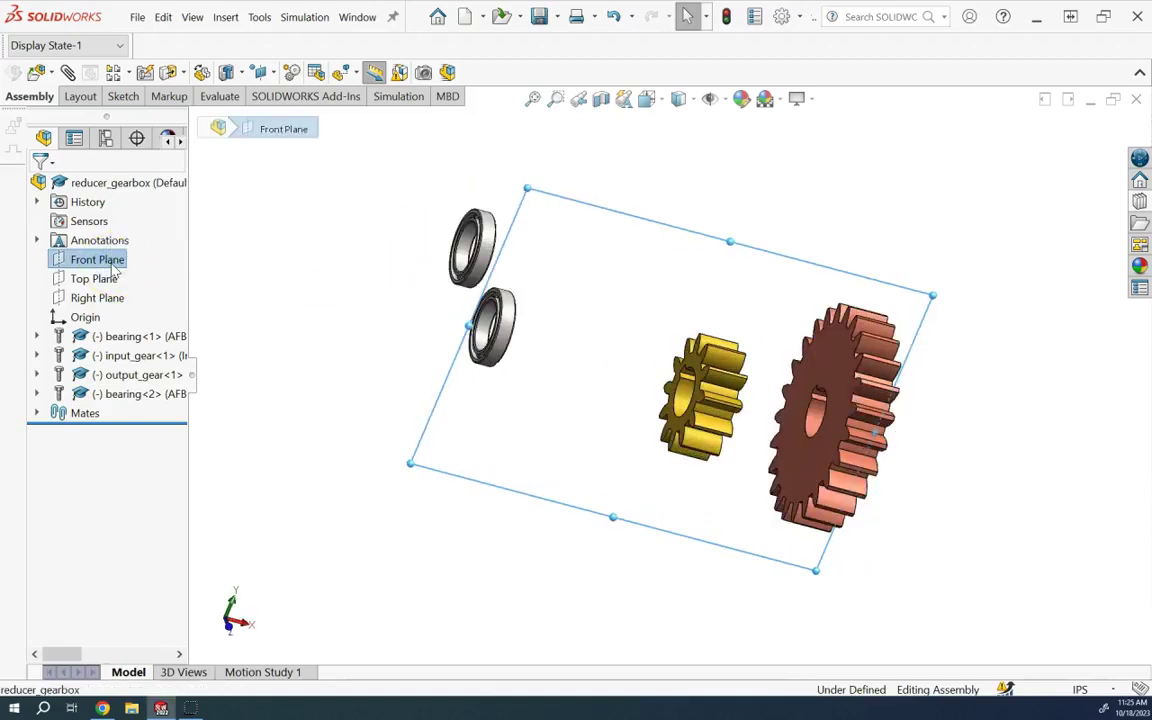
{"action": "left_click", "coordinate": [697, 367]}
{"action": "left_click", "coordinate": [697, 350]}
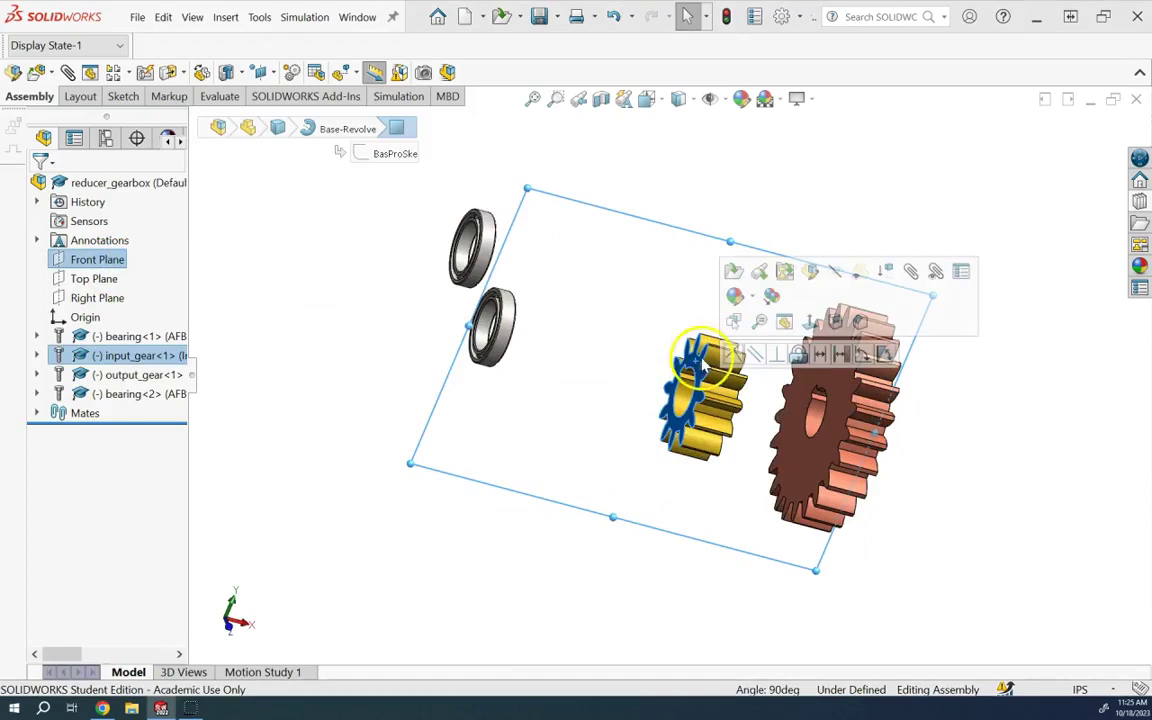
{"action": "left_click", "coordinate": [65, 74]}
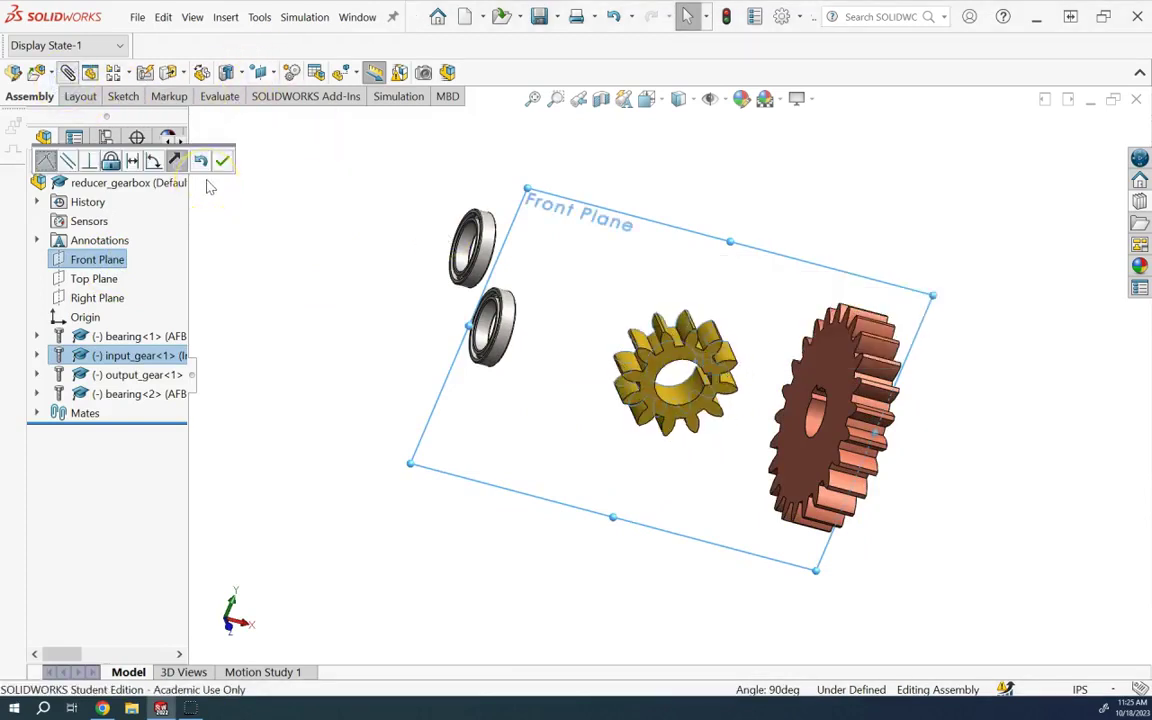
{"action": "left_click", "coordinate": [222, 161]}
{"action": "left_click", "coordinate": [222, 161]}
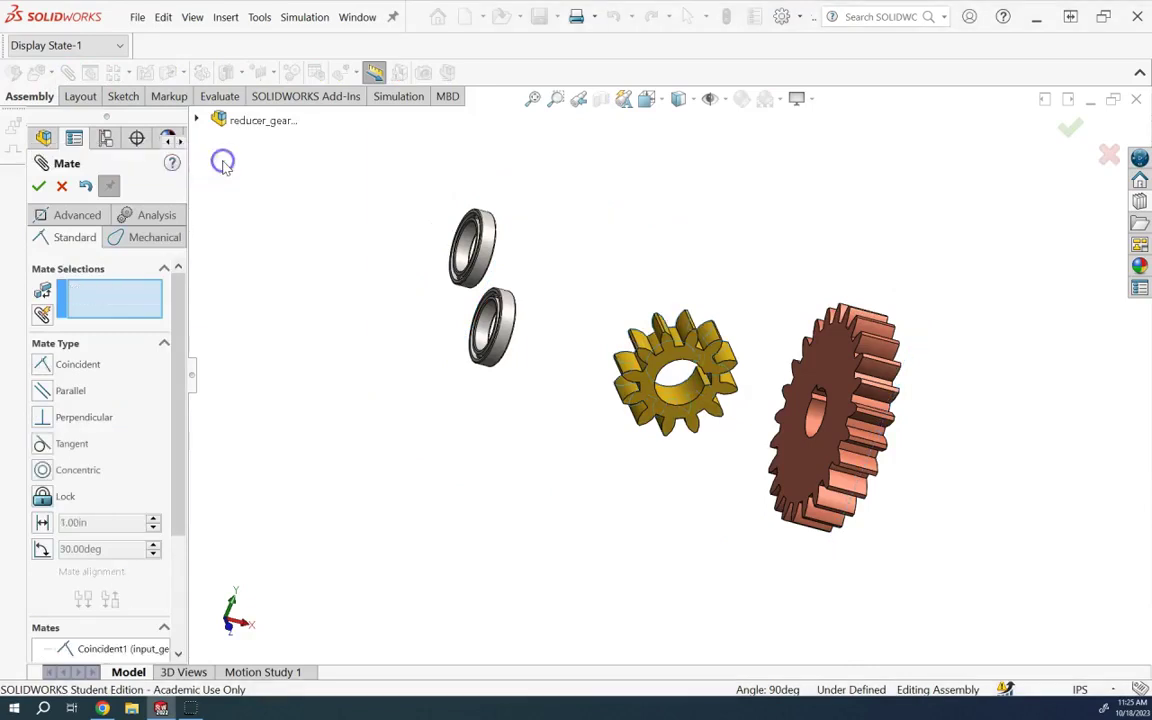
Step: Mate the flat side face of the output gear coincident with the assembly's Front Plane
{"action": "left_click", "coordinate": [841, 350]}
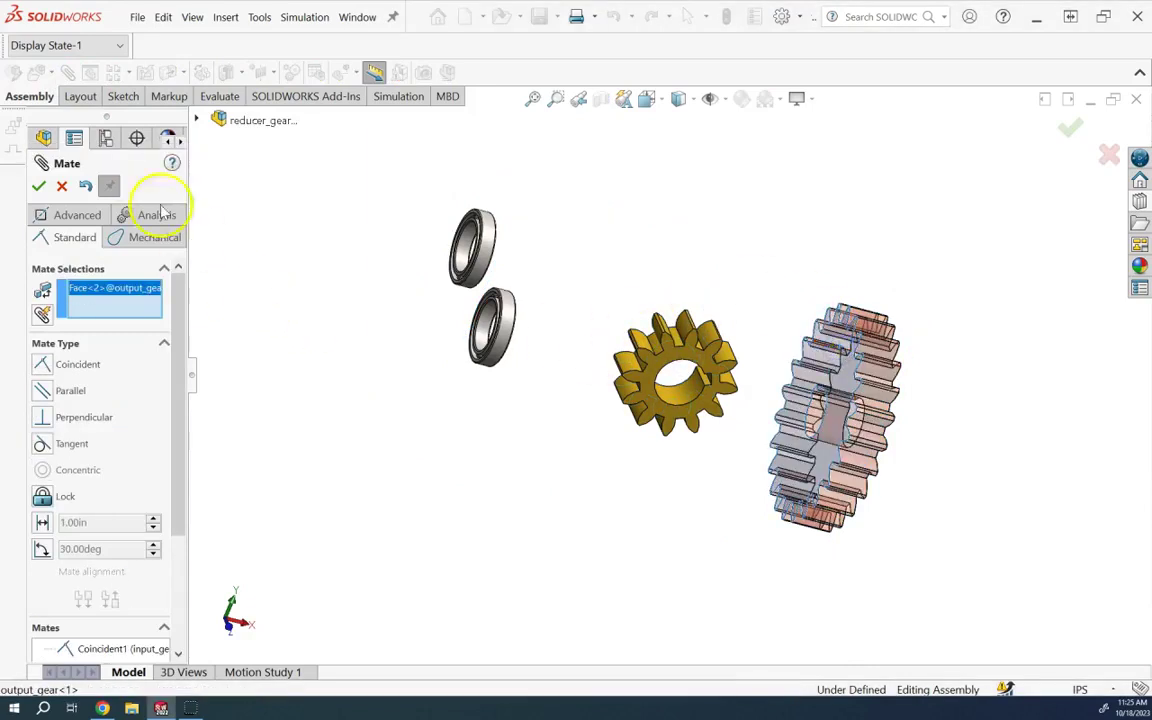
{"action": "left_click", "coordinate": [197, 120]}
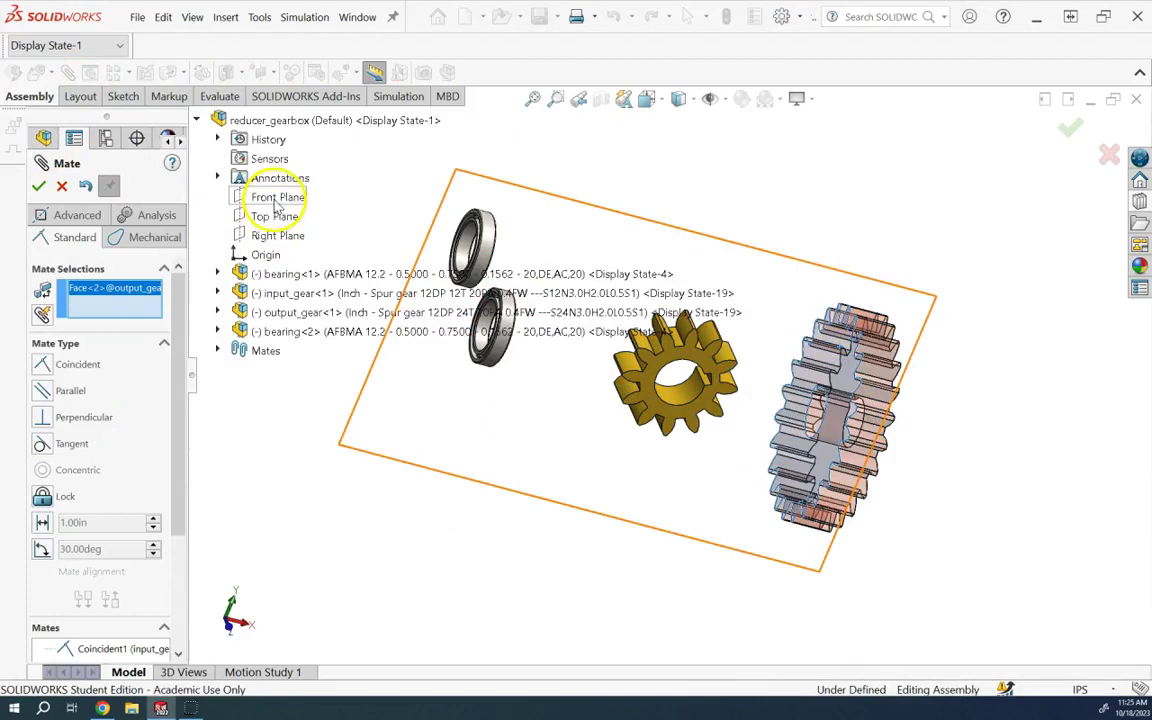
{"action": "left_click", "coordinate": [275, 198]}
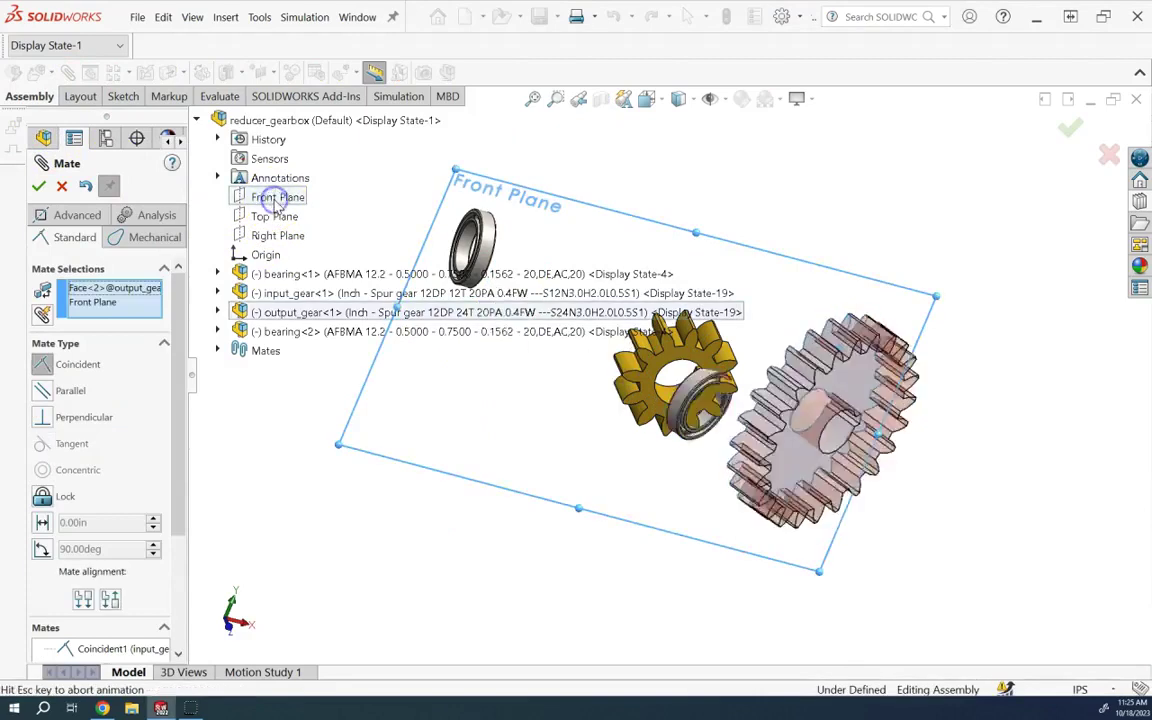
{"action": "left_click", "coordinate": [43, 187]}
{"action": "left_click", "coordinate": [40, 186]}
{"action": "left_click", "coordinate": [528, 519]}
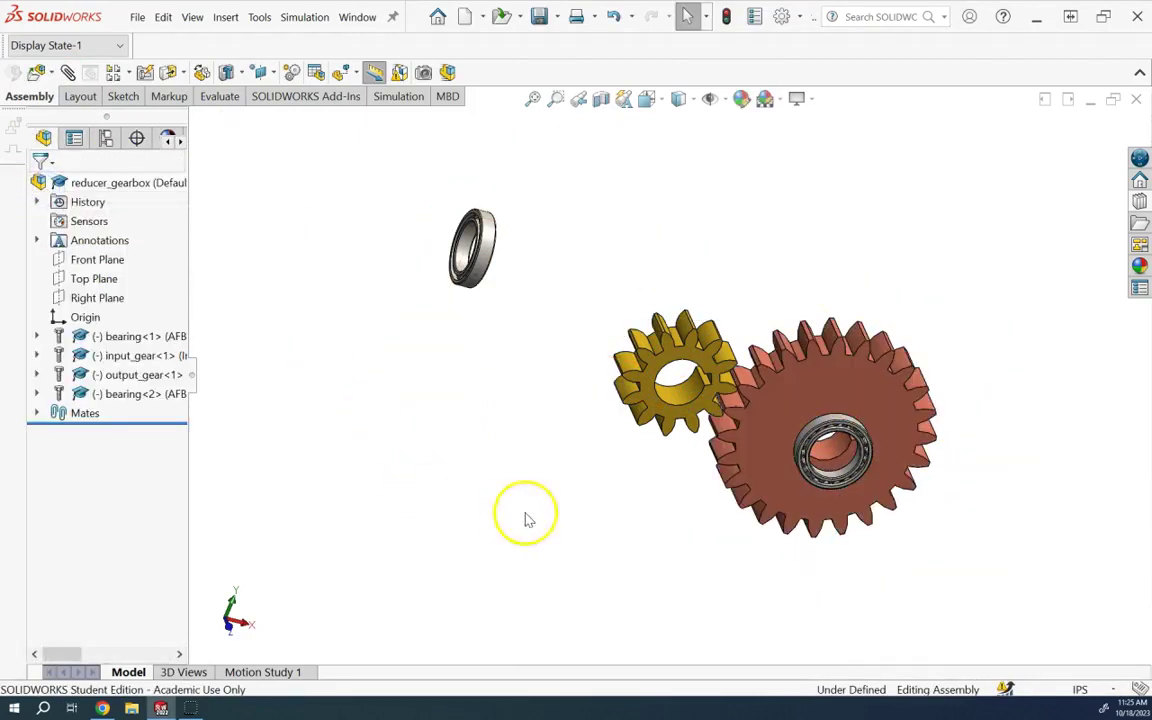
Step: Delete the concentric mate between the bearing and the output gear, and move that bearing clear of the gears
{"action": "left_click", "coordinate": [36, 413]}
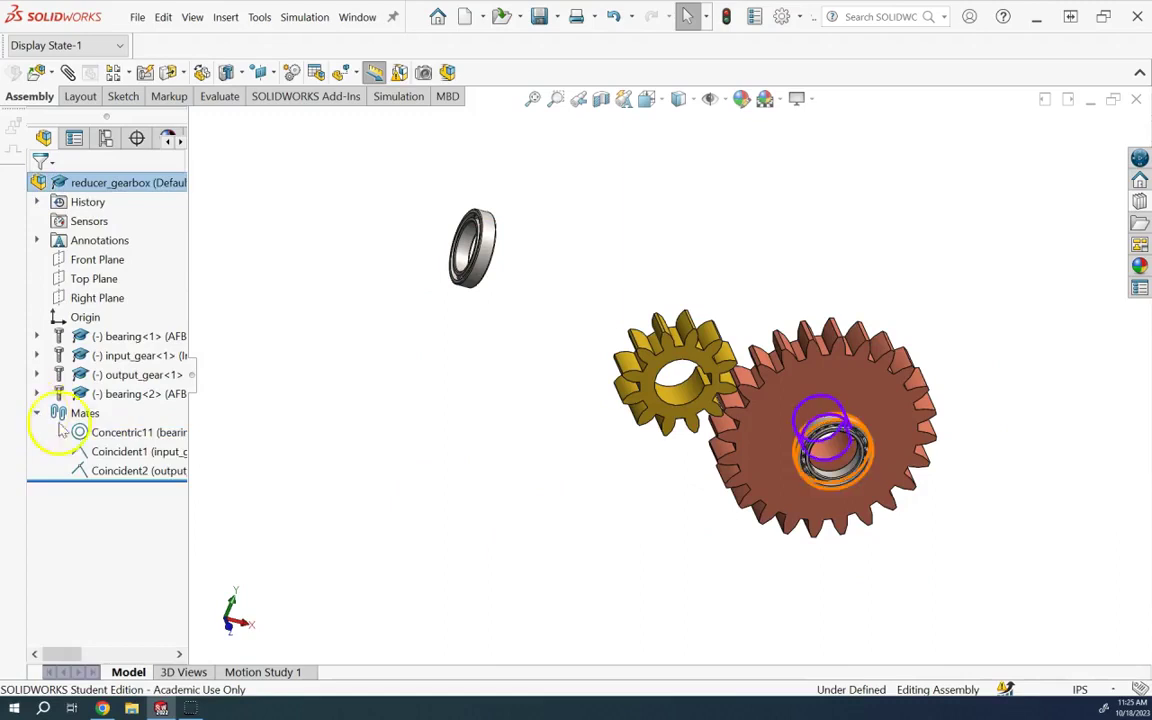
{"action": "left_click", "coordinate": [118, 435]}
{"action": "right_click", "coordinate": [116, 433]}
{"action": "left_click", "coordinate": [152, 443]}
{"action": "left_click", "coordinate": [420, 186]}
{"action": "left_click_drag", "start_coordinate": [828, 428], "coordinate": [305, 365]}
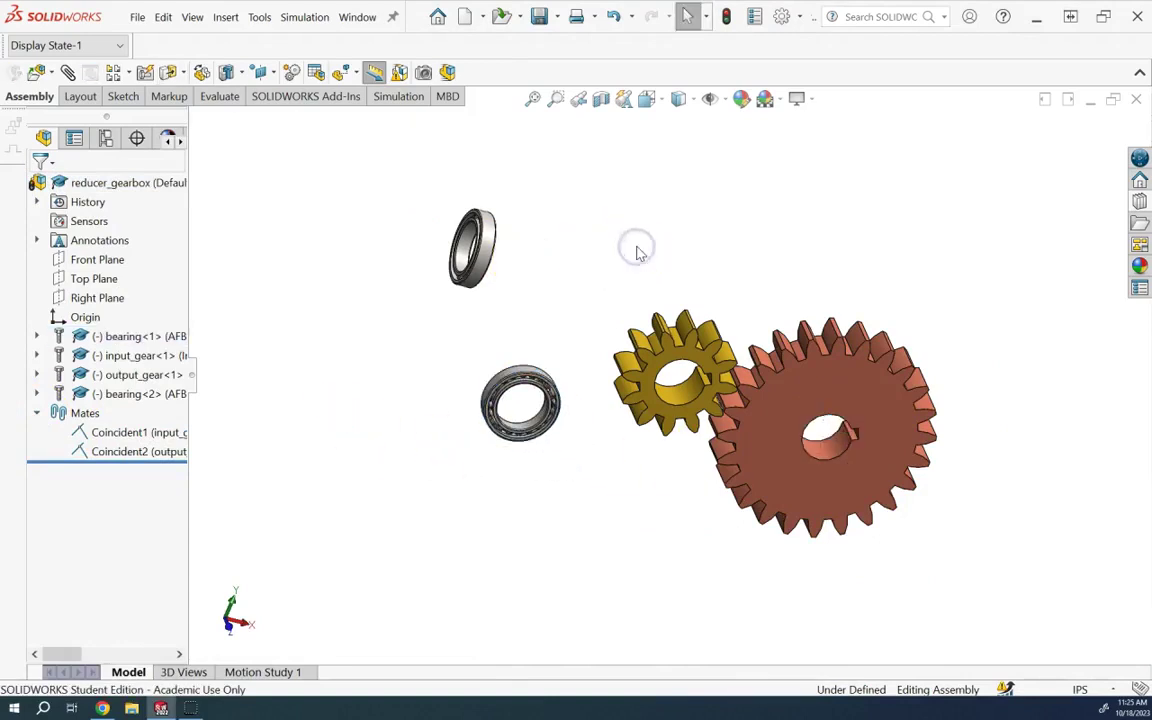
Step: Start a sketch on the assembly's Front Plane and view it head-on
{"action": "left_click", "coordinate": [1001, 463]}
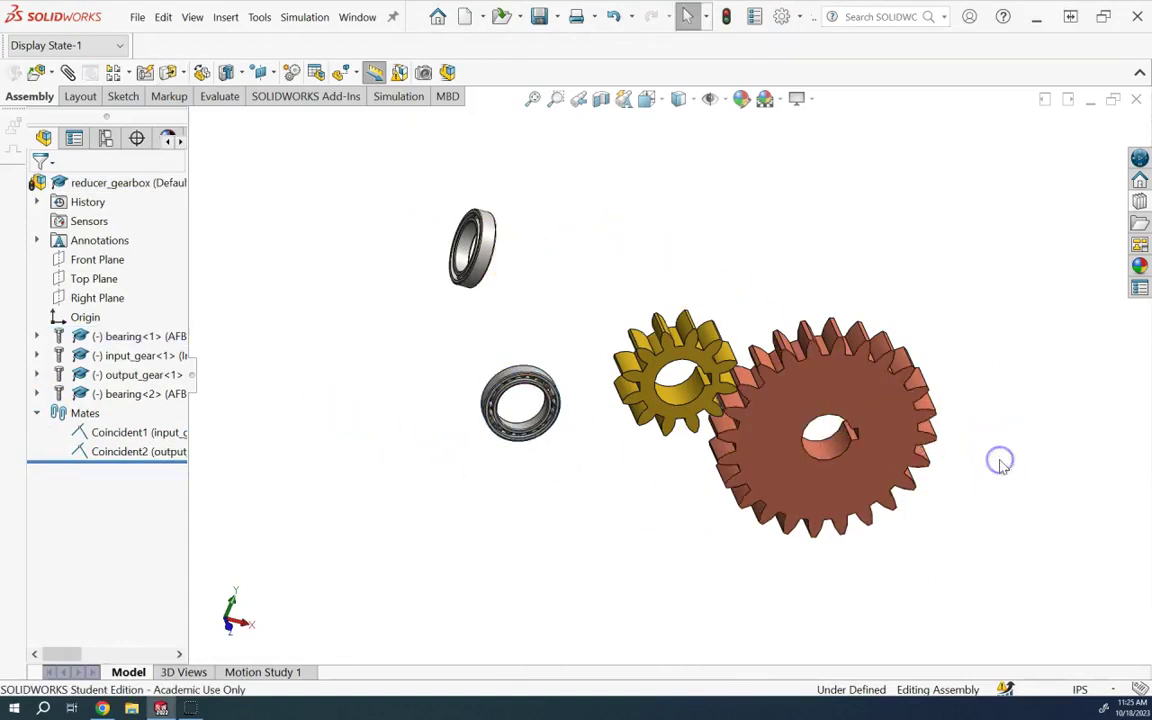
{"action": "key", "text": "Left"}
{"action": "key", "text": "Left"}
{"action": "key", "text": "Up"}
{"action": "key", "text": "Up"}
{"action": "key", "text": "Right"}
{"action": "middle_click_drag", "start_coordinate": [901, 467], "coordinate": [843, 440]}
{"action": "key", "text": "Down"}
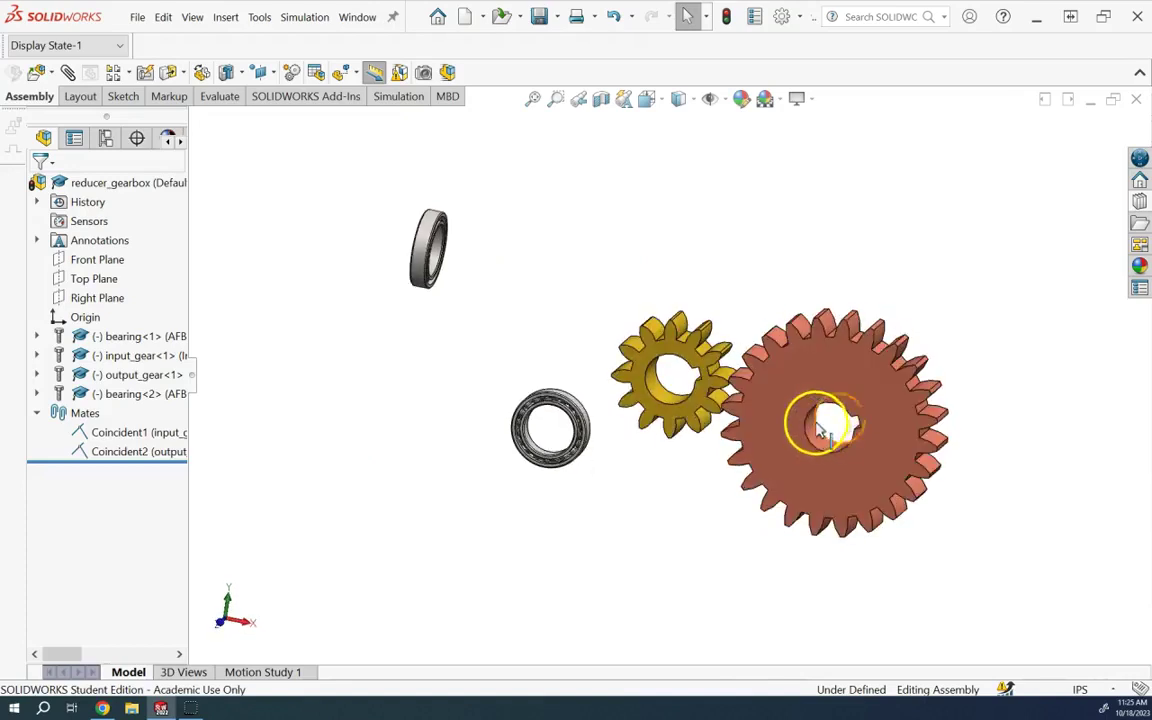
{"action": "left_click", "coordinate": [258, 279]}
{"action": "left_click", "coordinate": [113, 259]}
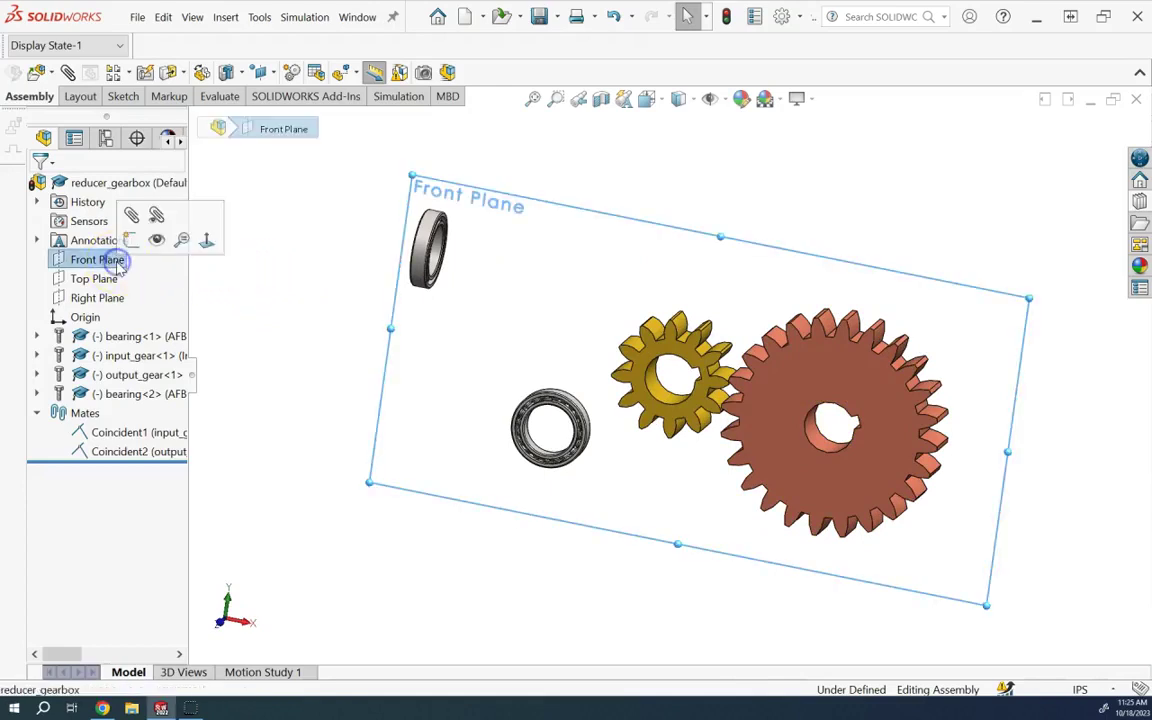
{"action": "left_click", "coordinate": [129, 245]}
{"action": "left_click", "coordinate": [246, 290]}
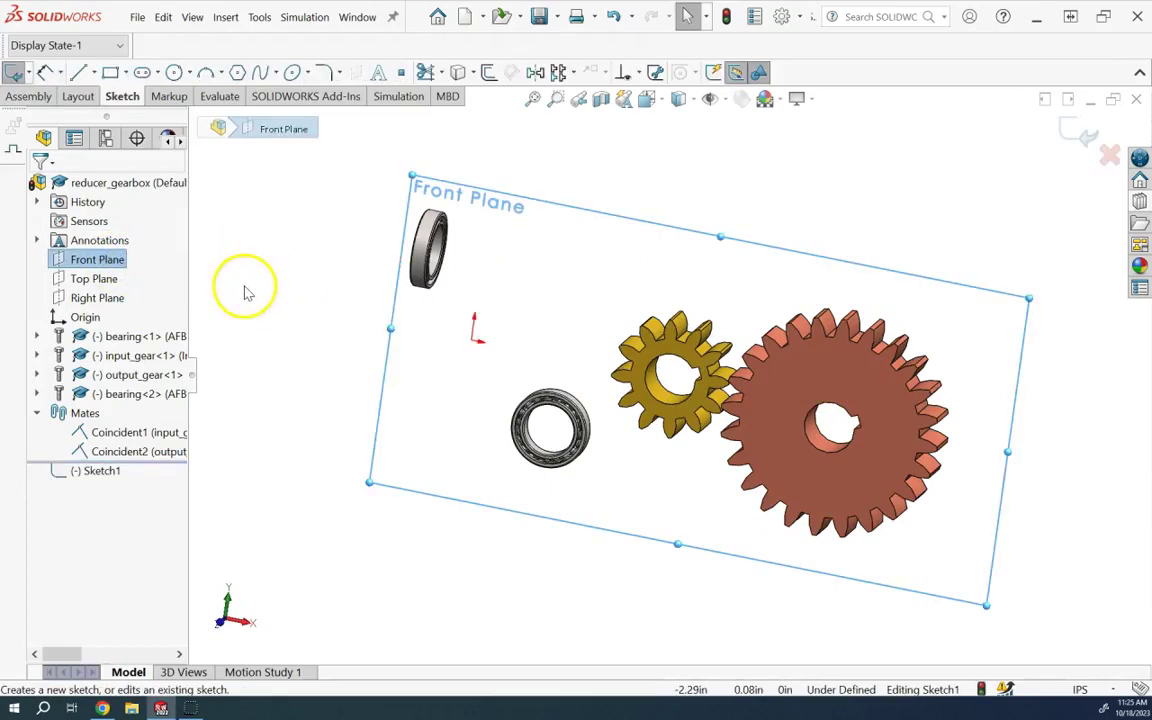
{"action": "key", "text": "ctrl+8"}
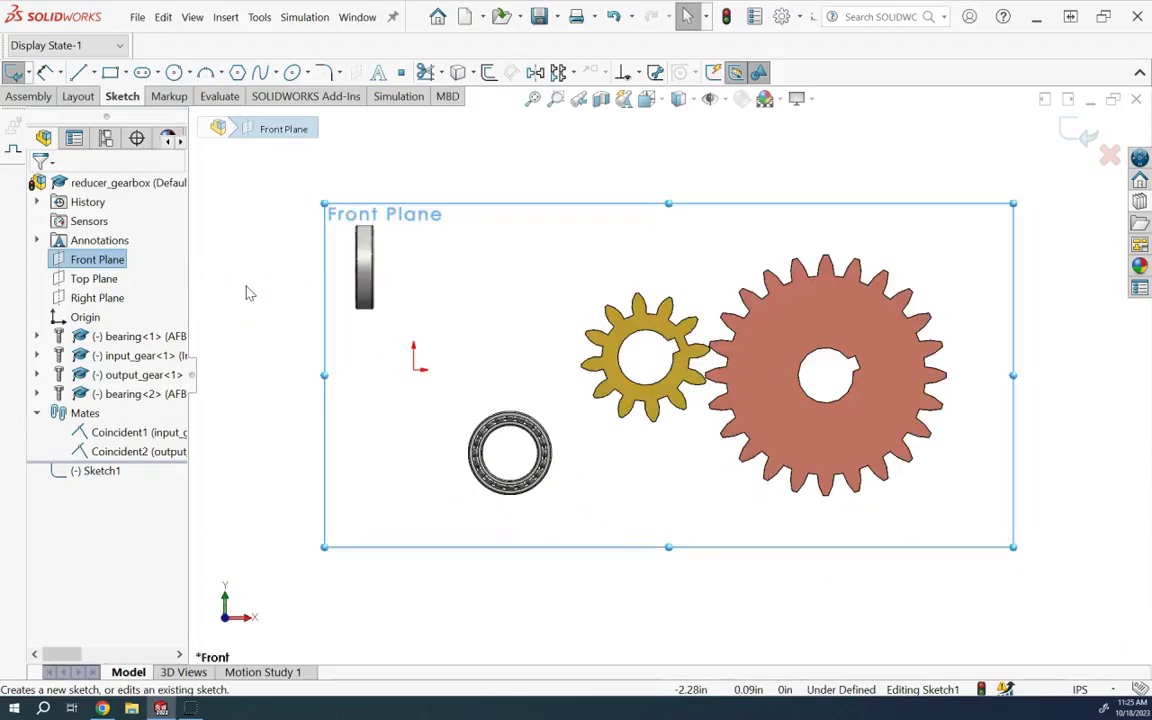
Step: Sketch two circles about 0.5 in in diameter, one centred on the origin and one about 2.02 in to its left
{"action": "left_click", "coordinate": [174, 73]}
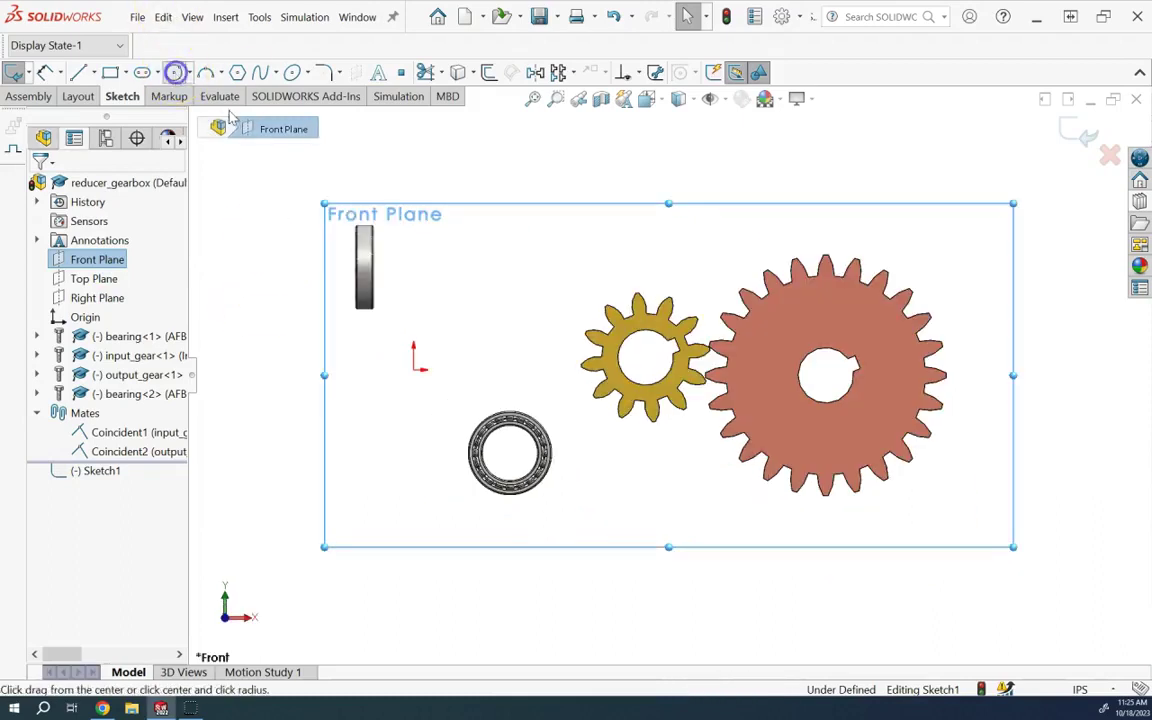
{"action": "scroll", "coordinate": [470, 378], "scroll_direction": "up", "scroll_amount": 2}
{"action": "scroll", "coordinate": [518, 396], "scroll_direction": "down", "scroll_amount": 1}
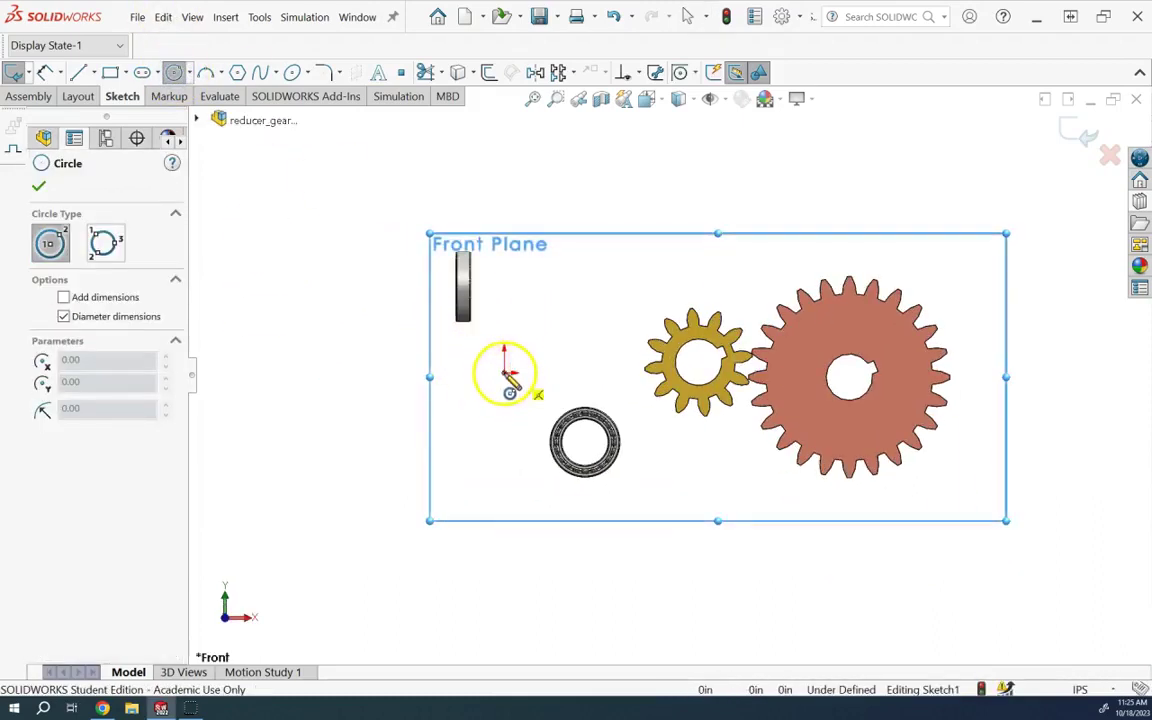
{"action": "left_click", "coordinate": [504, 373]}
{"action": "left_click", "coordinate": [490, 355]}
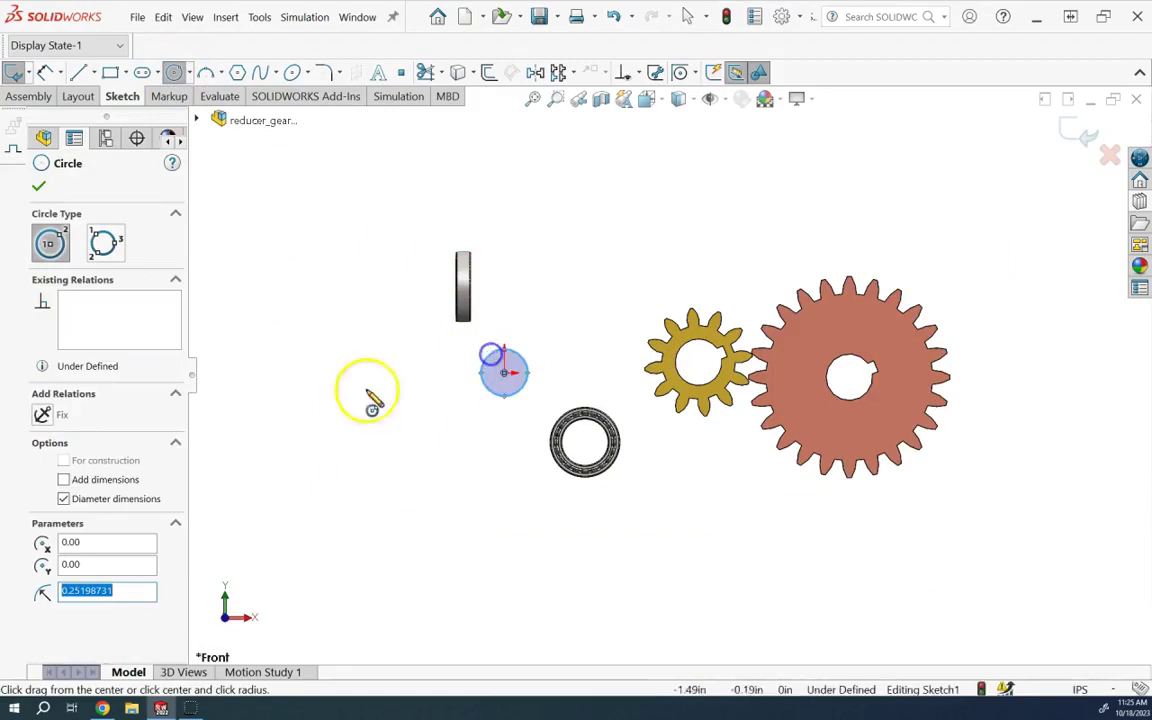
{"action": "left_click", "coordinate": [316, 373]}
{"action": "left_click", "coordinate": [309, 353]}
{"action": "key", "text": "Escape"}
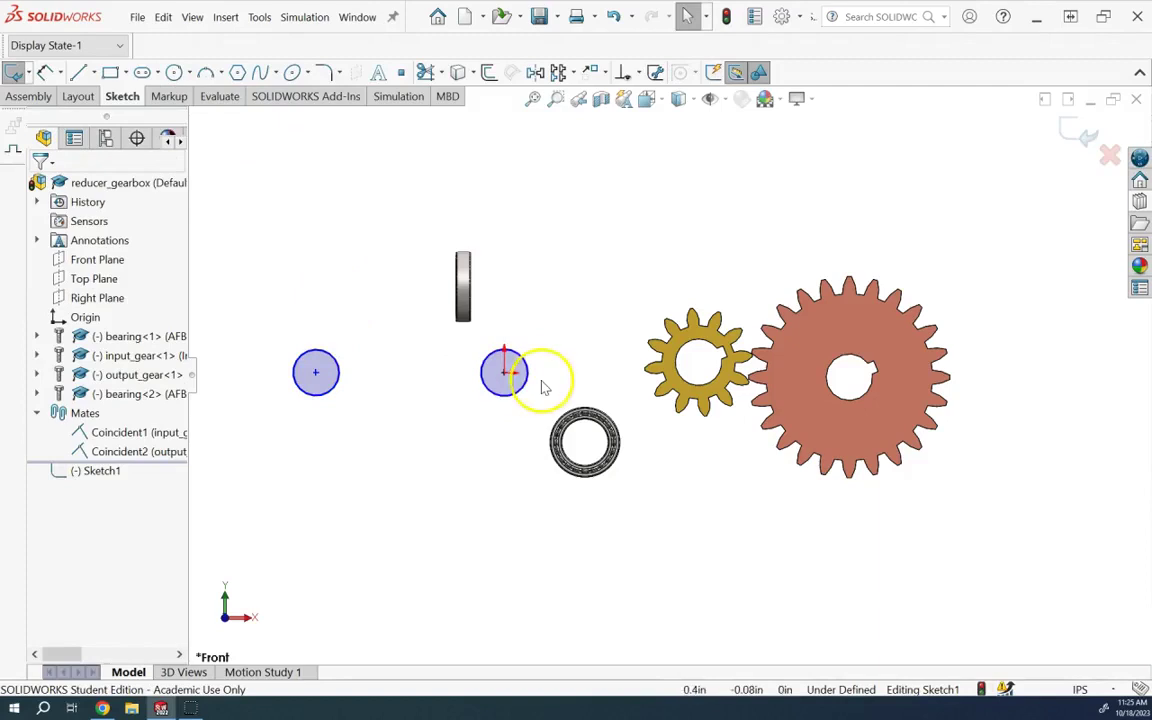
Step: Add an Equal relation between the circle at the origin and the output gear's bore edge
{"action": "scroll", "coordinate": [537, 368], "scroll_direction": "down", "scroll_amount": 2}
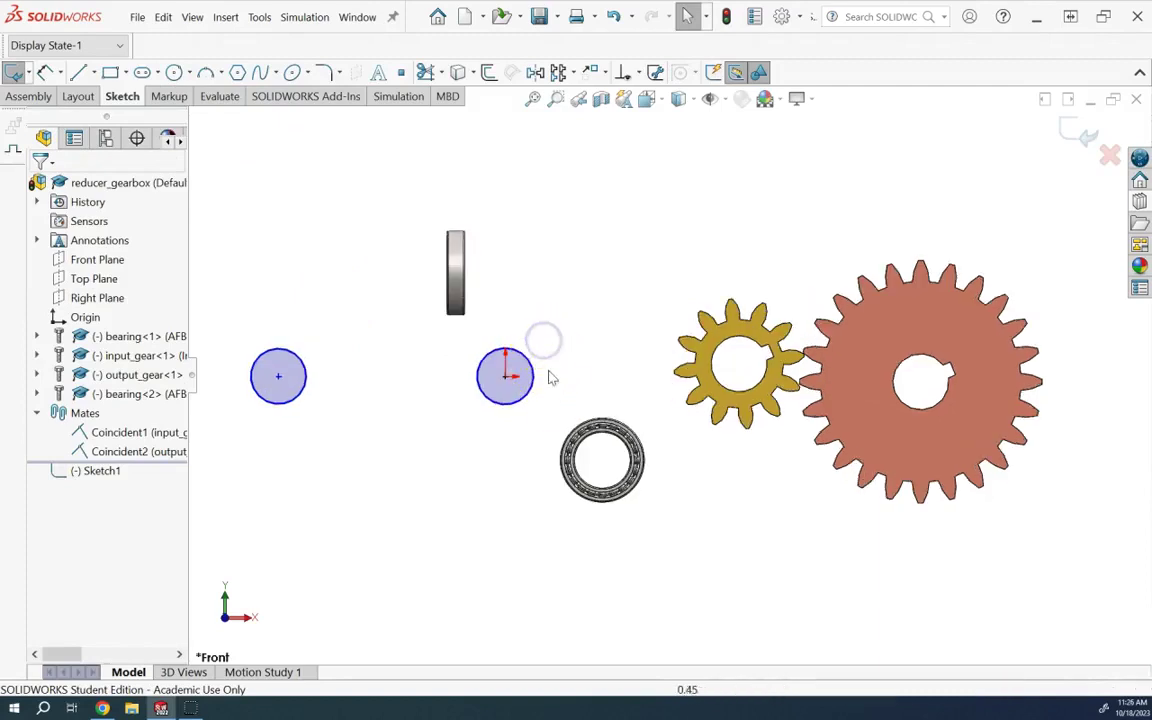
{"action": "left_click", "coordinate": [537, 391]}
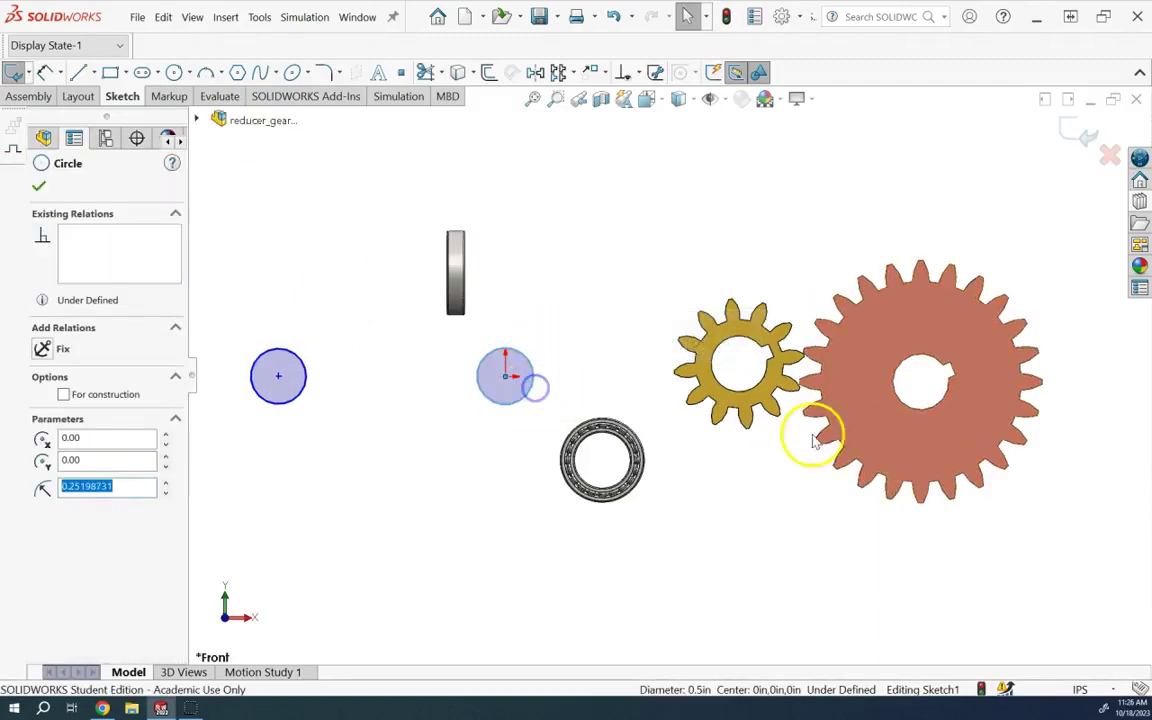
{"action": "left_click", "coordinate": [922, 410], "text": "ctrl"}
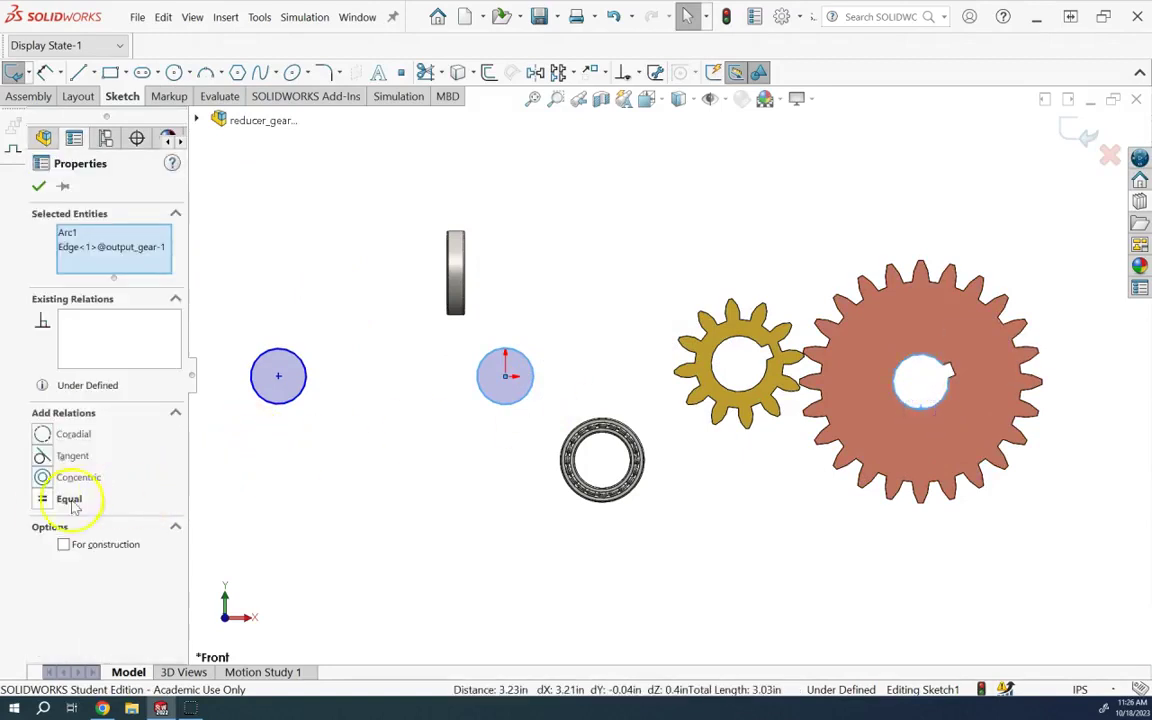
{"action": "left_click", "coordinate": [31, 188]}
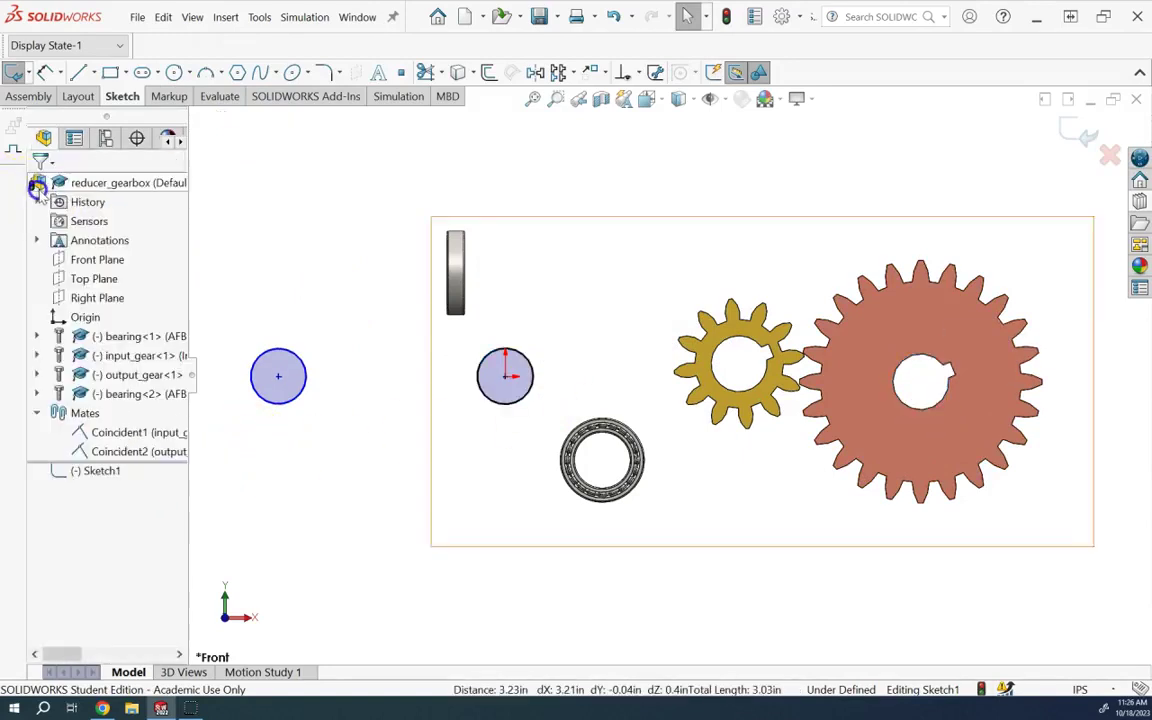
Step: Make the two sketch circles equal and add a Horizontal relation between their centre points
{"action": "left_click", "coordinate": [299, 394]}
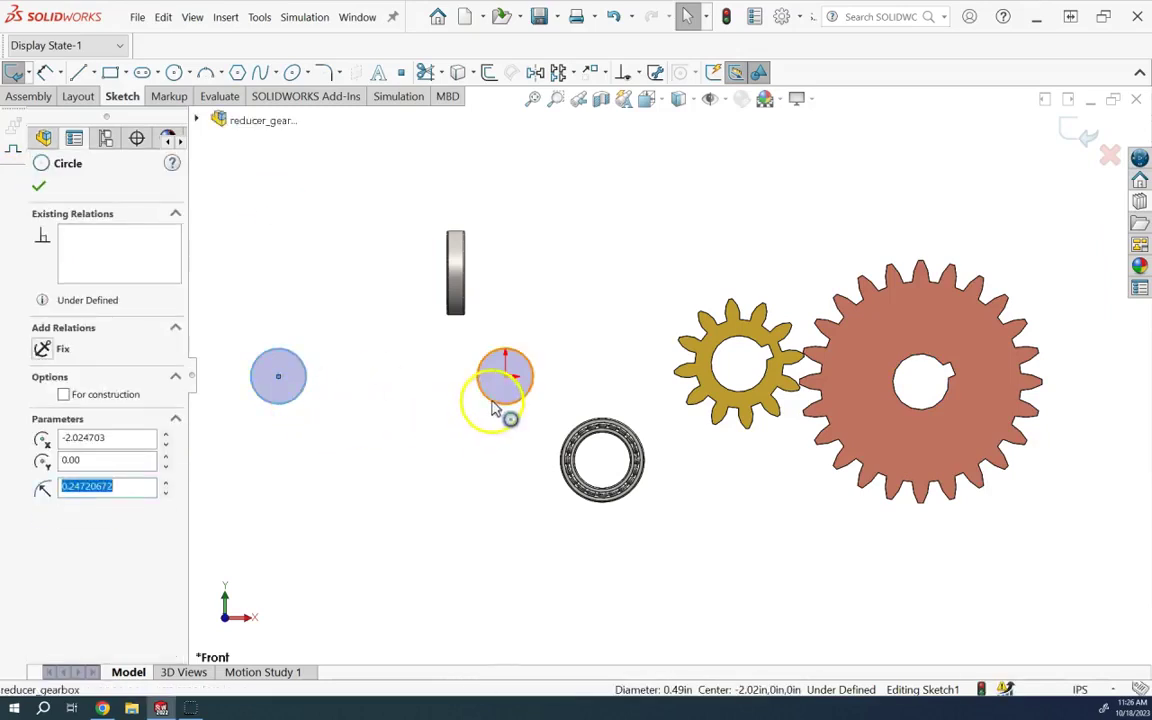
{"action": "left_click", "coordinate": [489, 399], "text": "ctrl"}
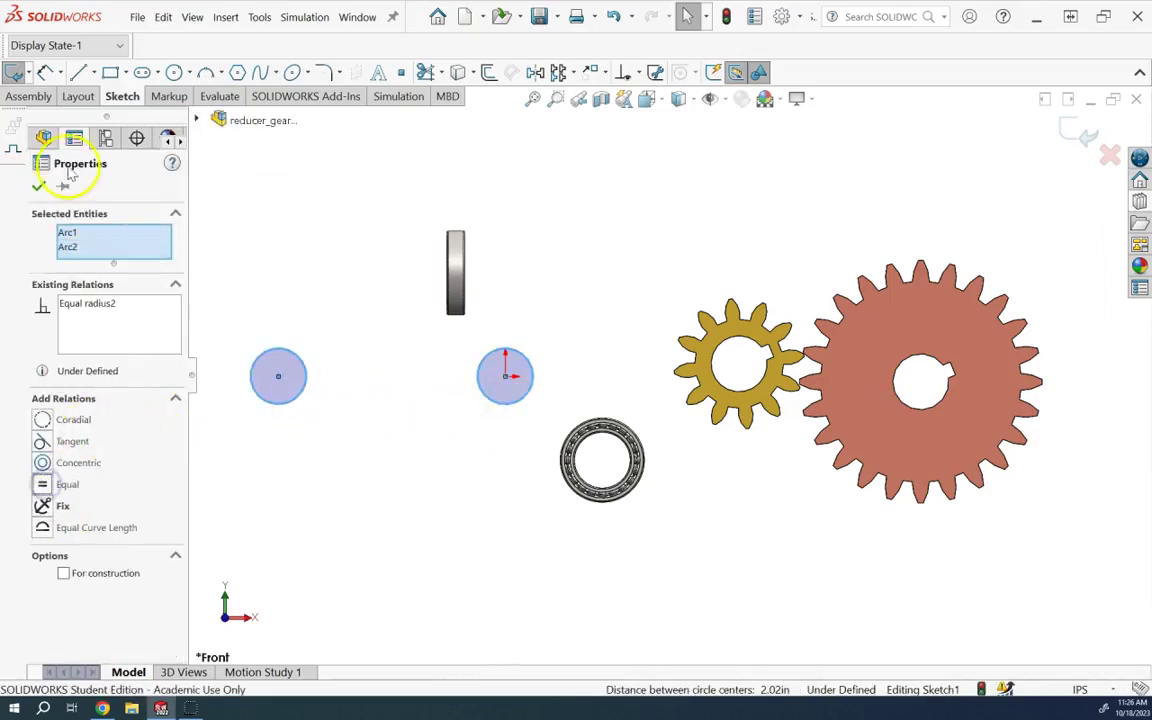
{"action": "left_click", "coordinate": [38, 186]}
{"action": "left_click", "coordinate": [280, 378]}
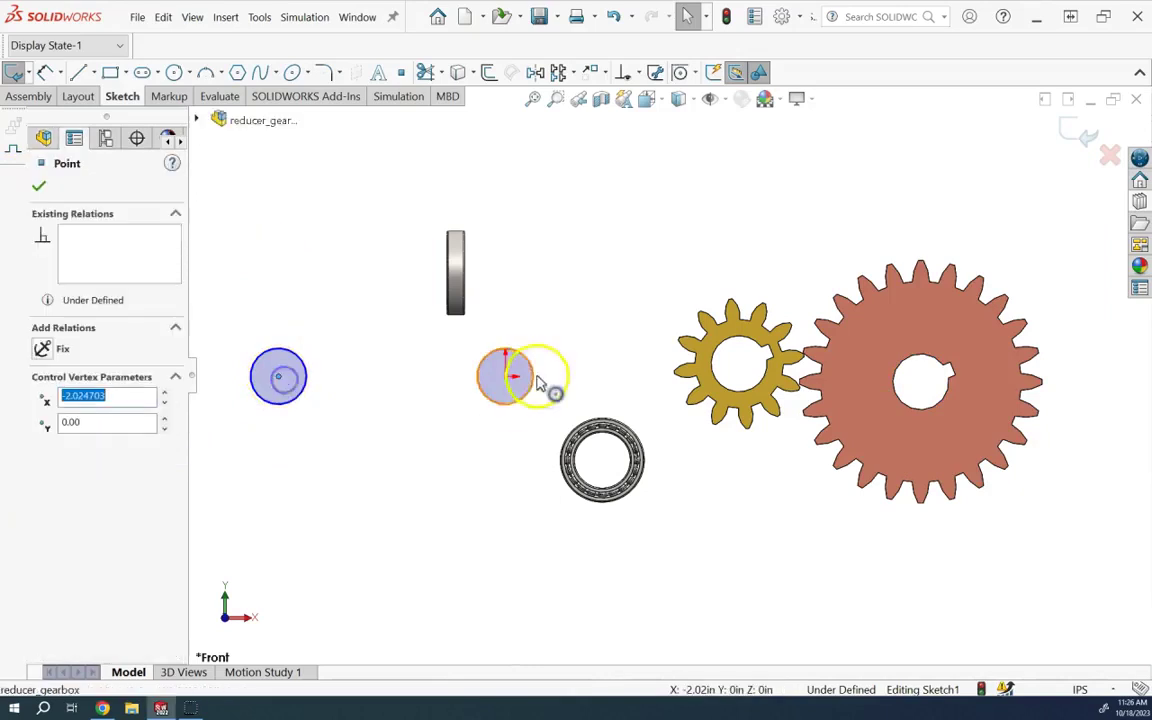
{"action": "left_click", "coordinate": [505, 376], "text": "ctrl"}
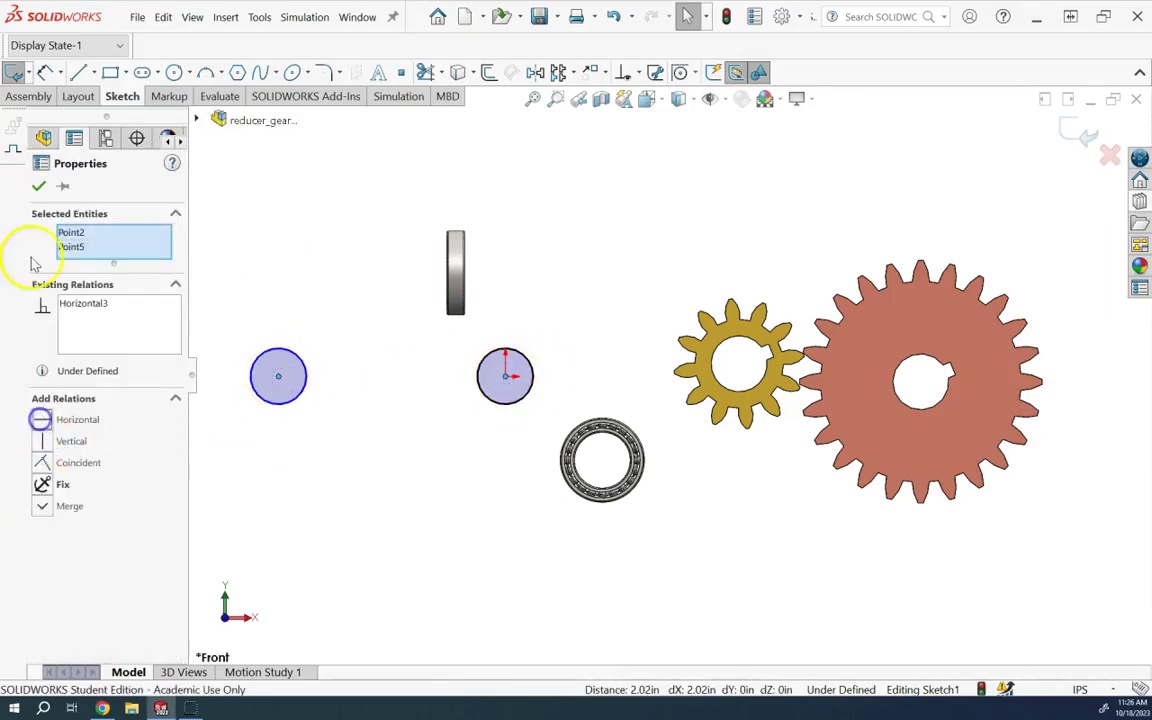
{"action": "left_click", "coordinate": [38, 186]}
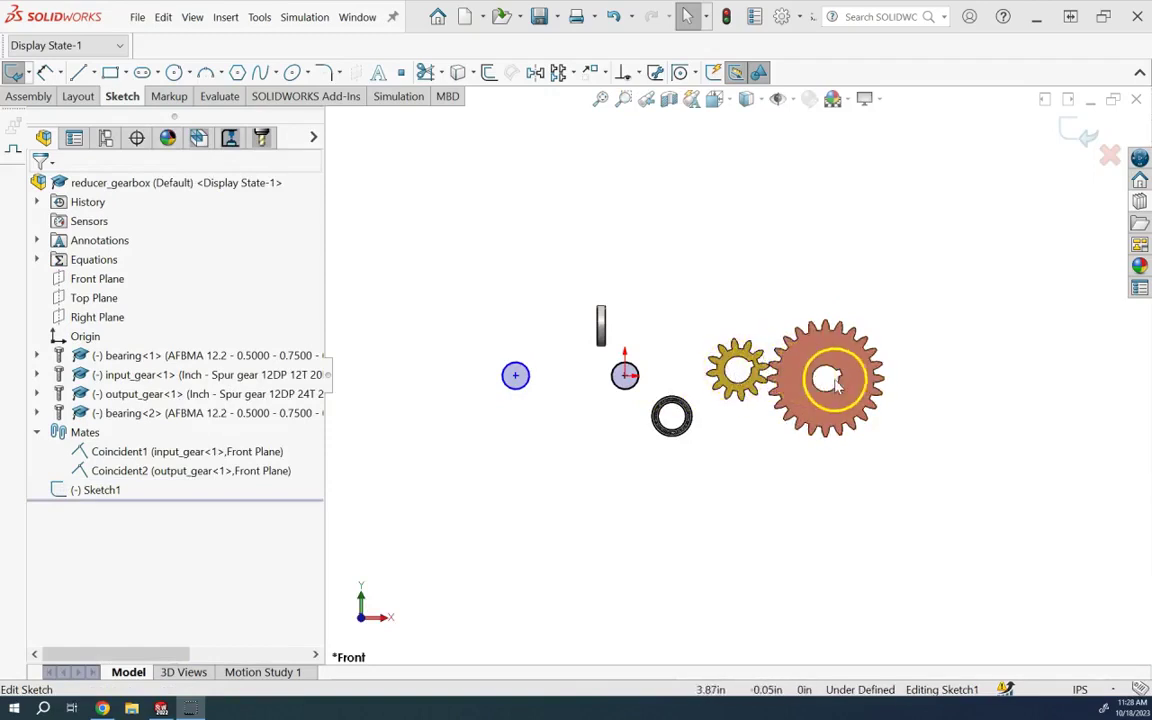
Step: Dimension the distance between the two circle centres as 1.5 in and exit the sketch
{"action": "left_click", "coordinate": [80, 74]}
{"action": "left_click", "coordinate": [44, 73]}
{"action": "left_click", "coordinate": [516, 378]}
{"action": "left_click", "coordinate": [625, 375]}
{"action": "left_click", "coordinate": [600, 440]}
{"action": "type", "text": "1.5in"}
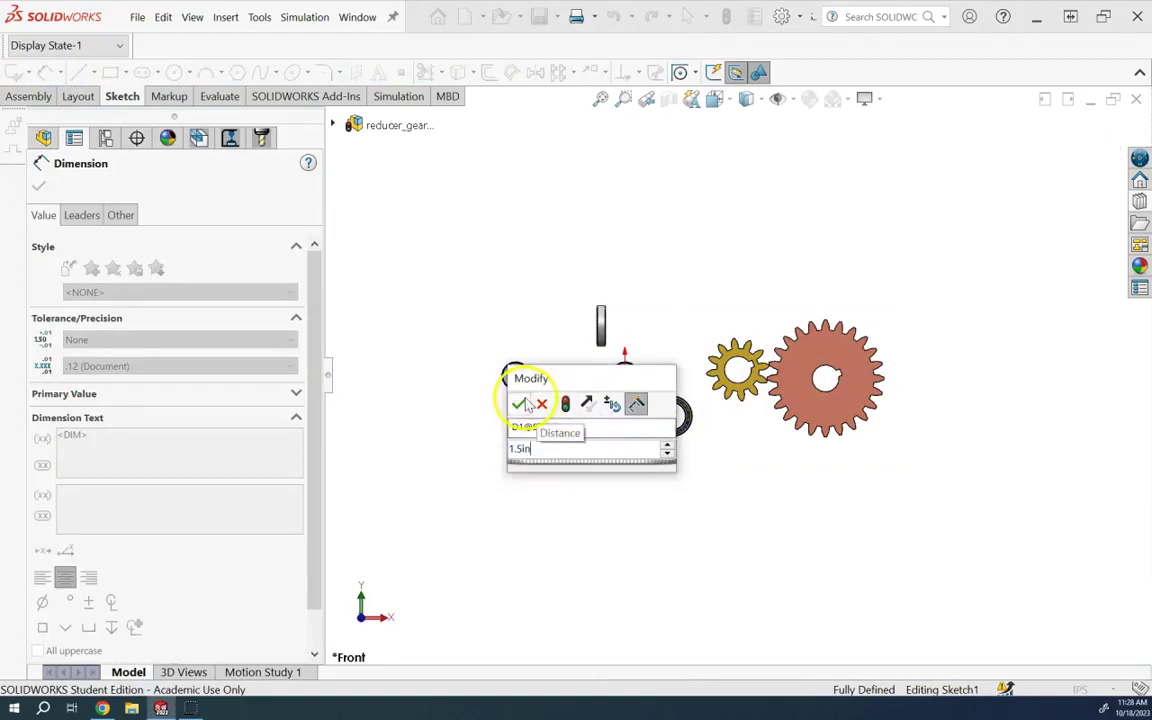
{"action": "left_click", "coordinate": [521, 404]}
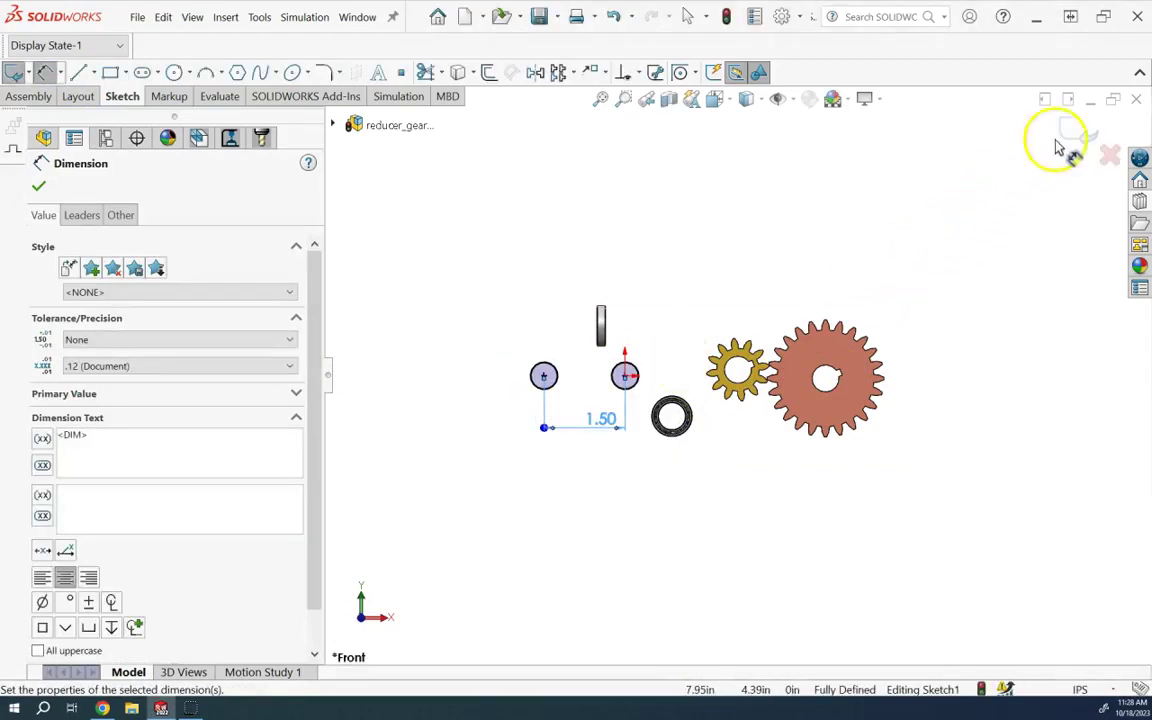
{"action": "left_click", "coordinate": [1066, 148]}
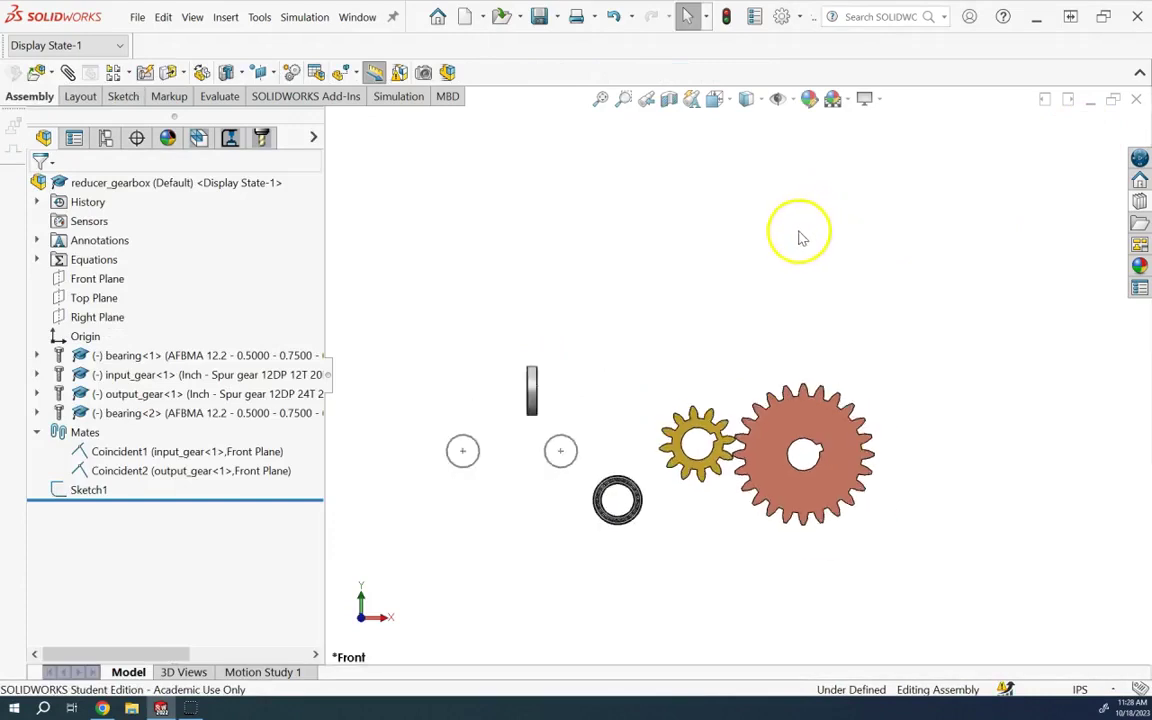
Step: Narrow the feature tree to give the assembly more viewing space
{"action": "left_click", "coordinate": [742, 307]}
{"action": "left_click", "coordinate": [679, 327]}
{"action": "left_click", "coordinate": [337, 380]}
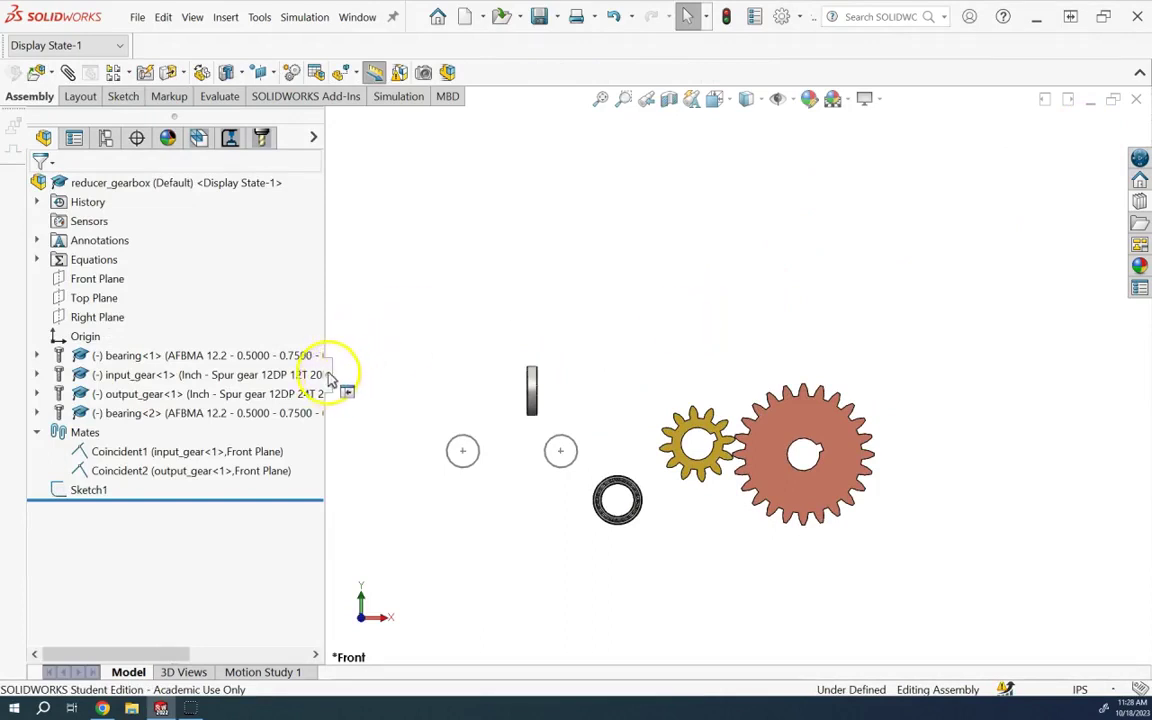
{"action": "left_click_drag", "start_coordinate": [323, 347], "coordinate": [145, 356]}
{"action": "left_click", "coordinate": [432, 285]}
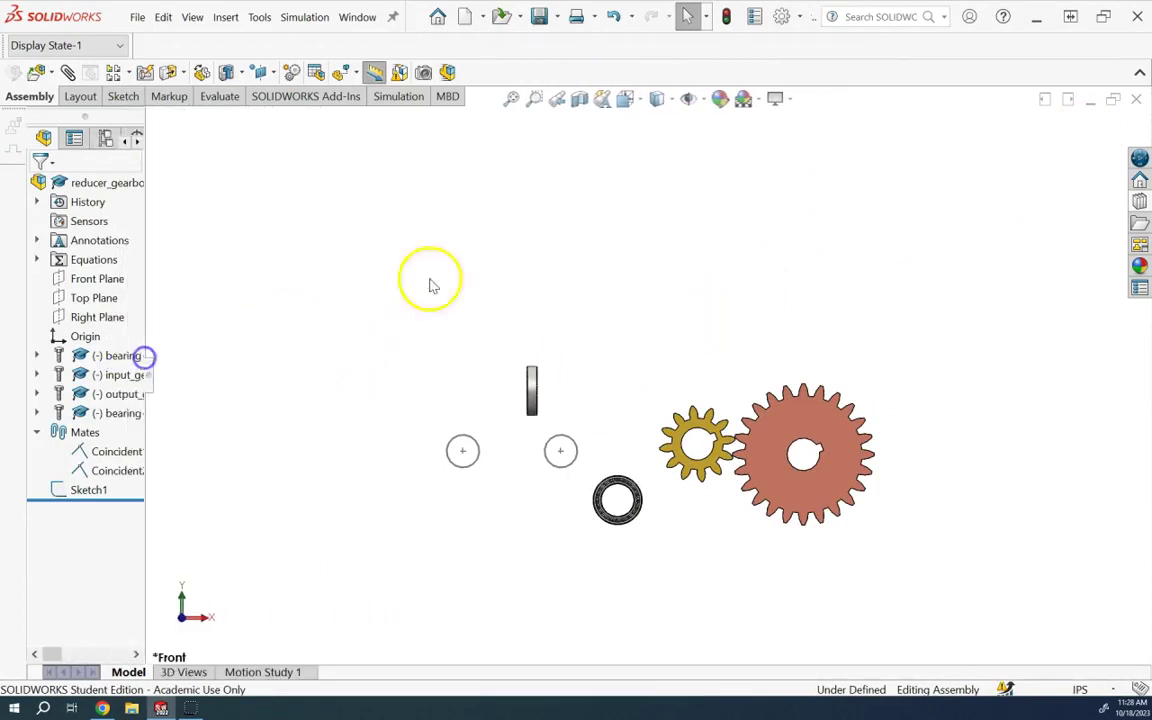
Step: Add a Concentric mate between the input gear's bore edge and the layout sketch circle farther from the bearings
{"action": "left_click", "coordinate": [705, 462]}
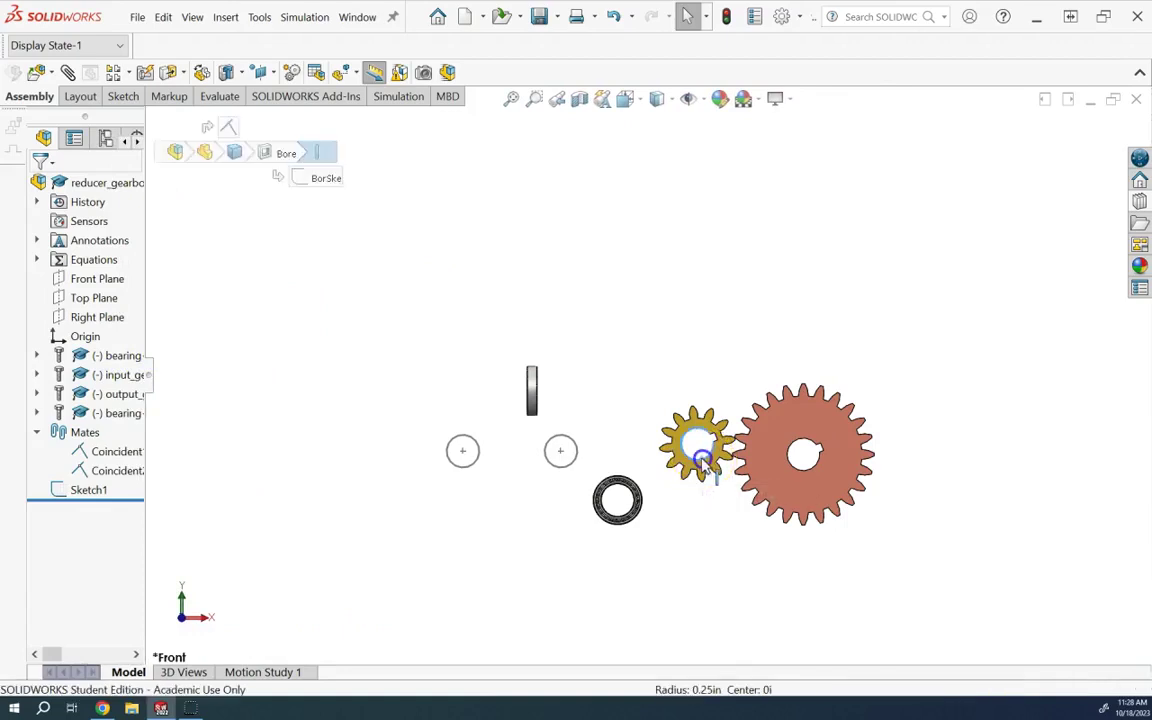
{"action": "left_click", "coordinate": [473, 463], "text": "ctrl"}
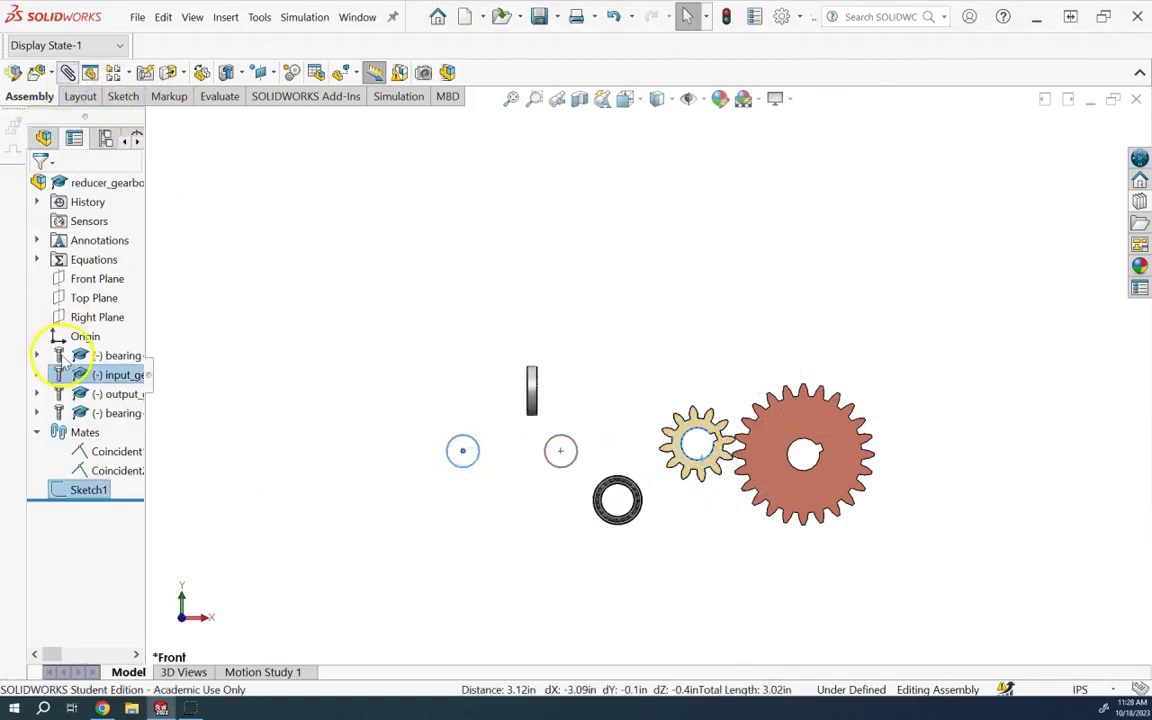
{"action": "left_click", "coordinate": [40, 511]}
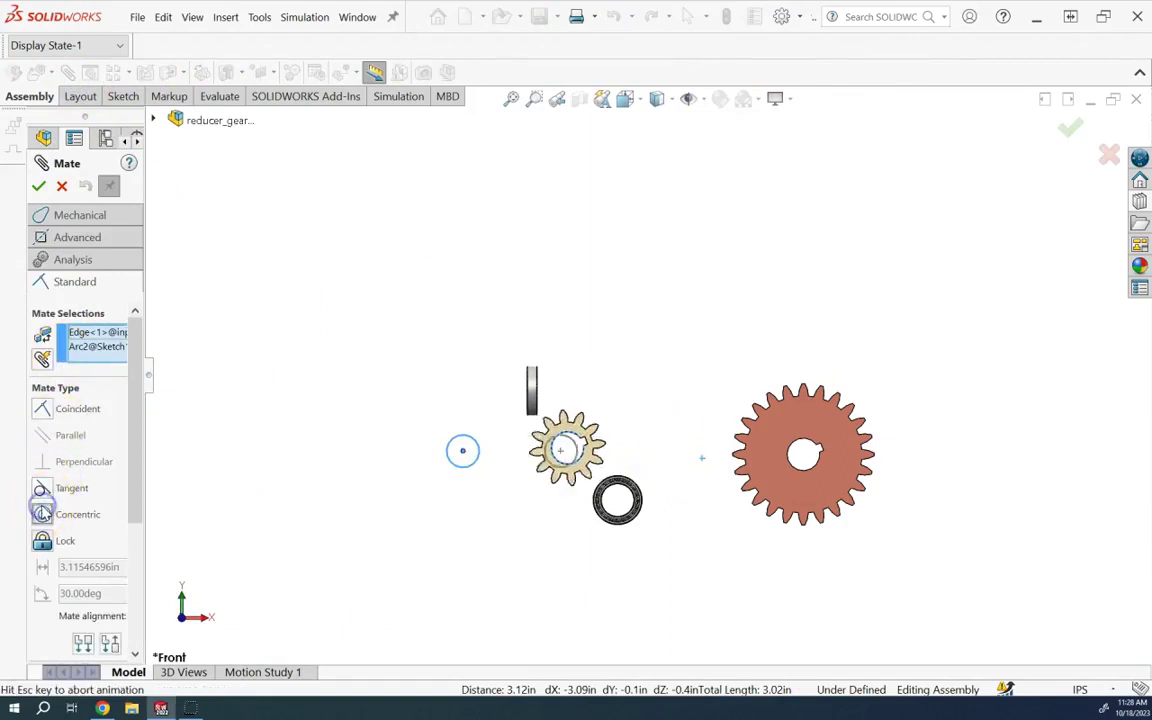
{"action": "left_click", "coordinate": [38, 186]}
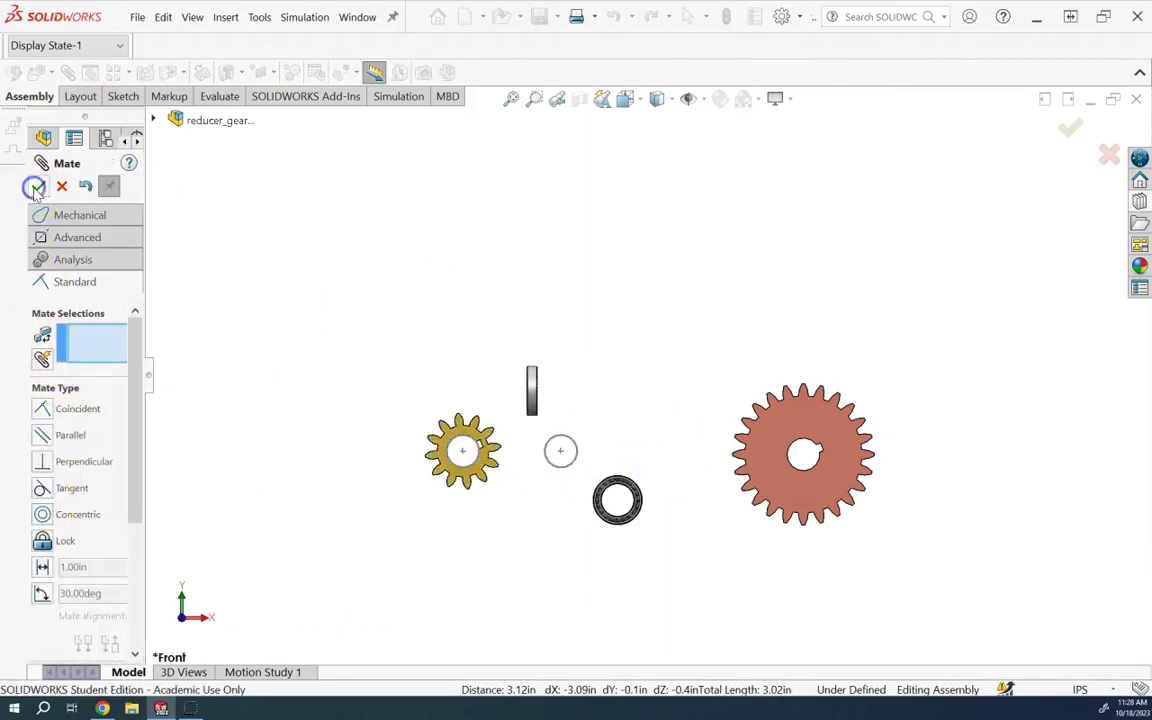
Step: Add a Concentric mate between the output gear's bore edge and the remaining layout sketch circle, and finish mating
{"action": "left_click", "coordinate": [568, 461]}
{"action": "left_click", "coordinate": [818, 466]}
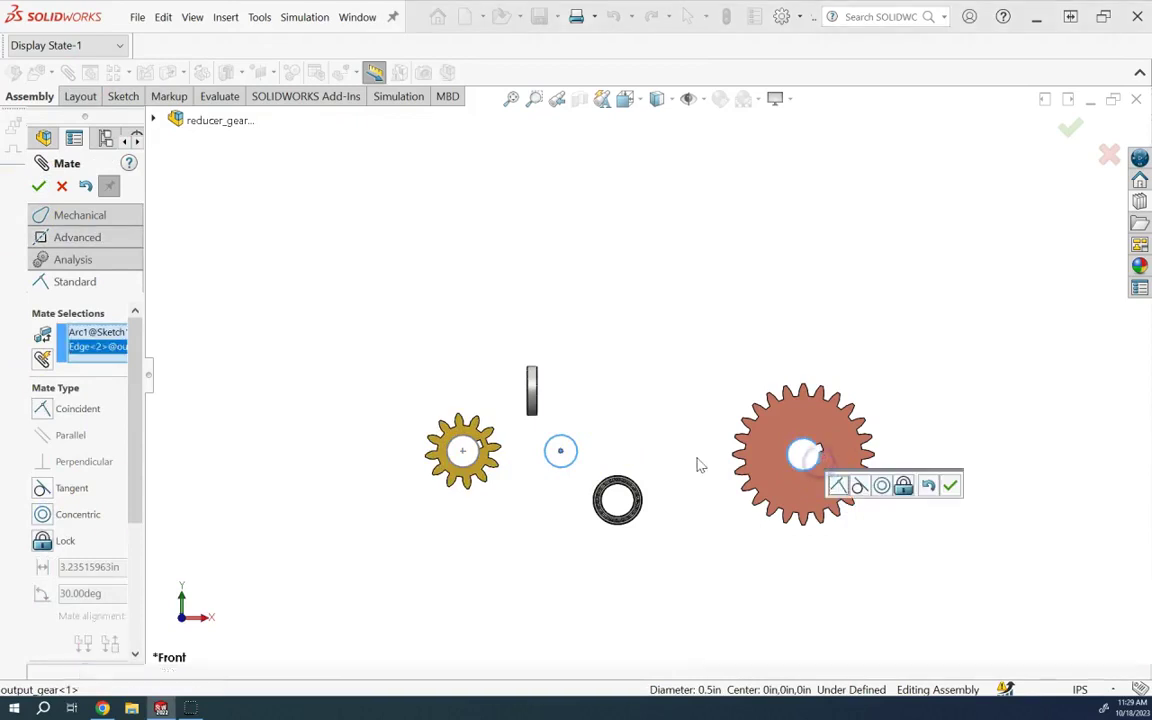
{"action": "left_click", "coordinate": [41, 514]}
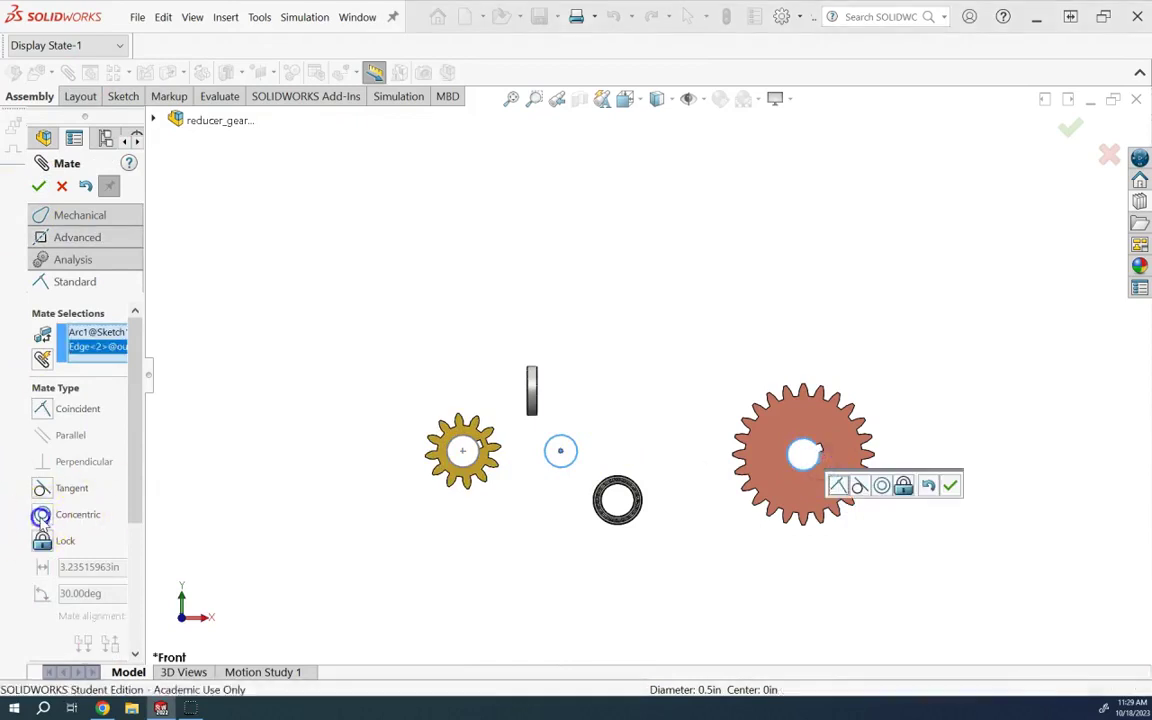
{"action": "left_click", "coordinate": [38, 186]}
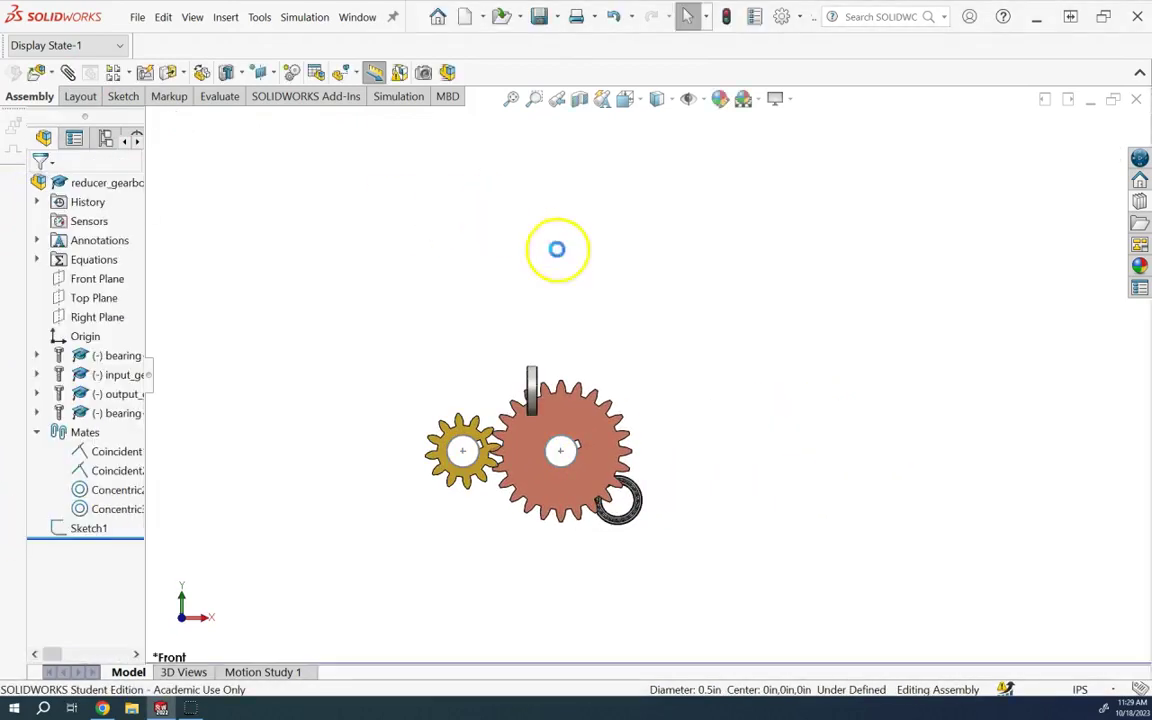
Step: Rotate the output gear and the input gear about their bores to test their free motion
{"action": "left_click_drag", "start_coordinate": [549, 488], "coordinate": [576, 455]}
{"action": "left_click_drag", "start_coordinate": [456, 432], "coordinate": [460, 480]}
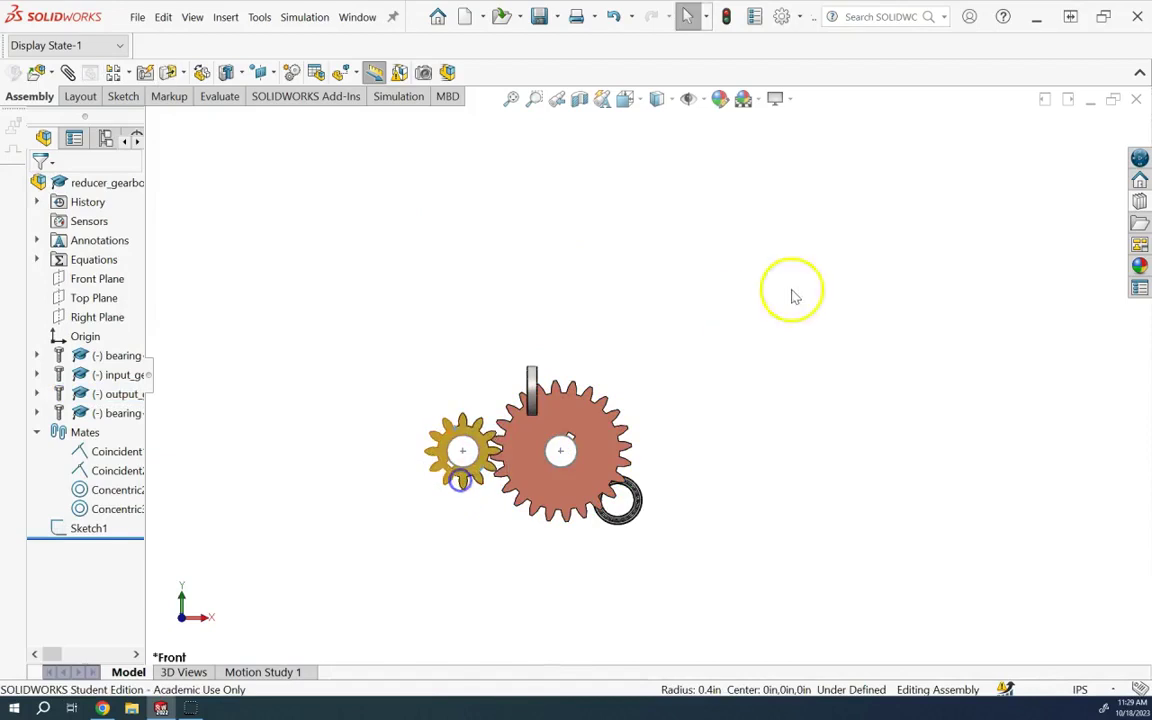
{"action": "left_click", "coordinate": [792, 292]}
Step: Hide the layout sketch Sketch1 in the assembly
{"action": "scroll", "coordinate": [612, 483], "scroll_direction": "down", "scroll_amount": 2}
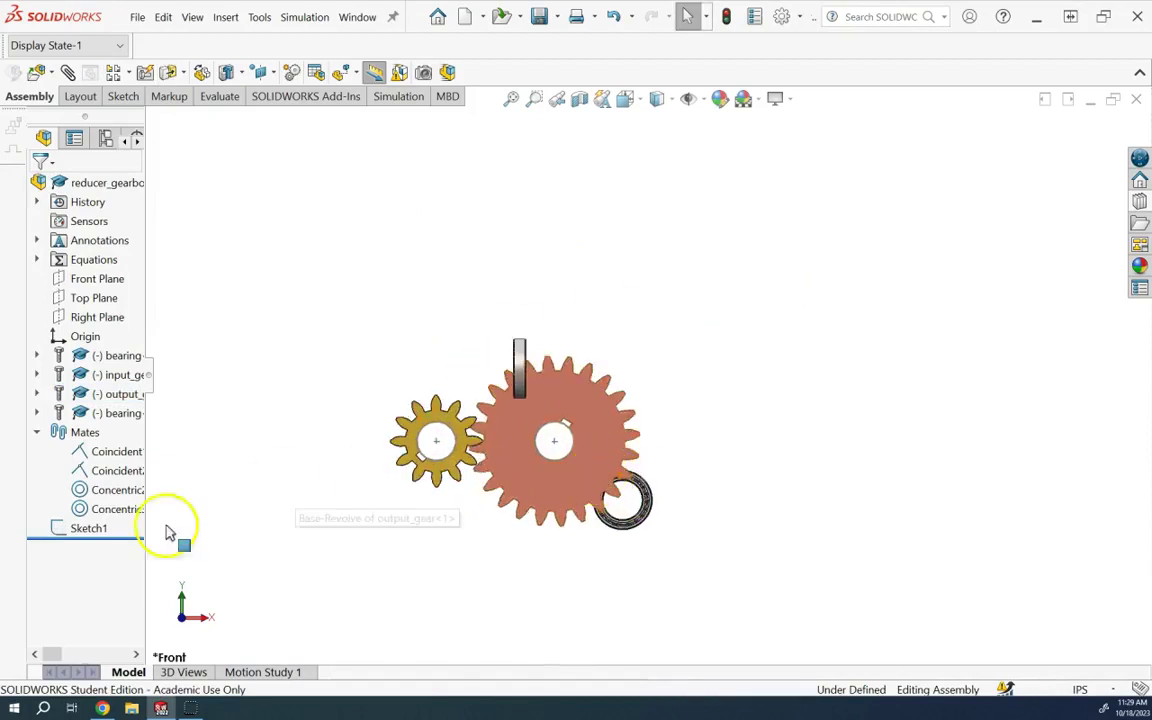
{"action": "right_click", "coordinate": [95, 535]}
{"action": "left_click", "coordinate": [119, 327]}
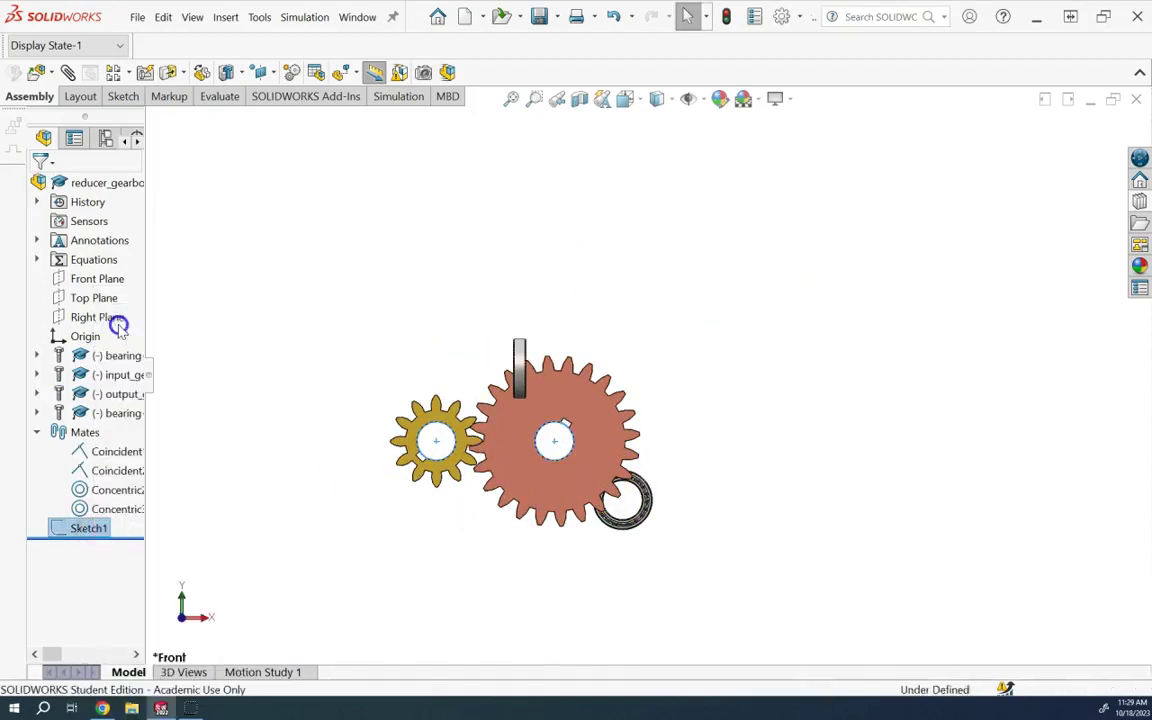
{"action": "left_click", "coordinate": [859, 309]}
{"action": "left_click", "coordinate": [680, 401]}
{"action": "scroll", "coordinate": [576, 442], "scroll_direction": "up", "scroll_amount": 2}
{"action": "scroll", "coordinate": [585, 440], "scroll_direction": "down", "scroll_amount": 3}
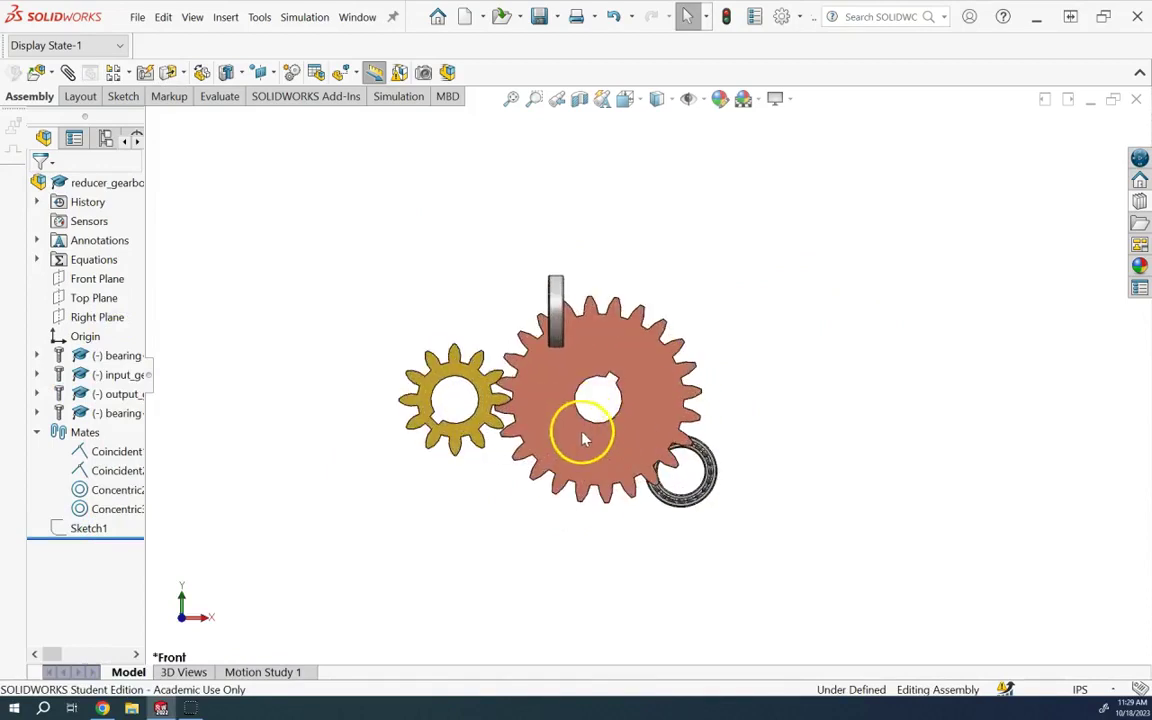
Step: Move both bearings clear of the gears, to the side beyond the output gear
{"action": "left_click_drag", "start_coordinate": [553, 334], "coordinate": [836, 364]}
{"action": "left_click_drag", "start_coordinate": [710, 507], "coordinate": [885, 481]}
{"action": "scroll", "coordinate": [650, 455], "scroll_direction": "down", "scroll_amount": 3}
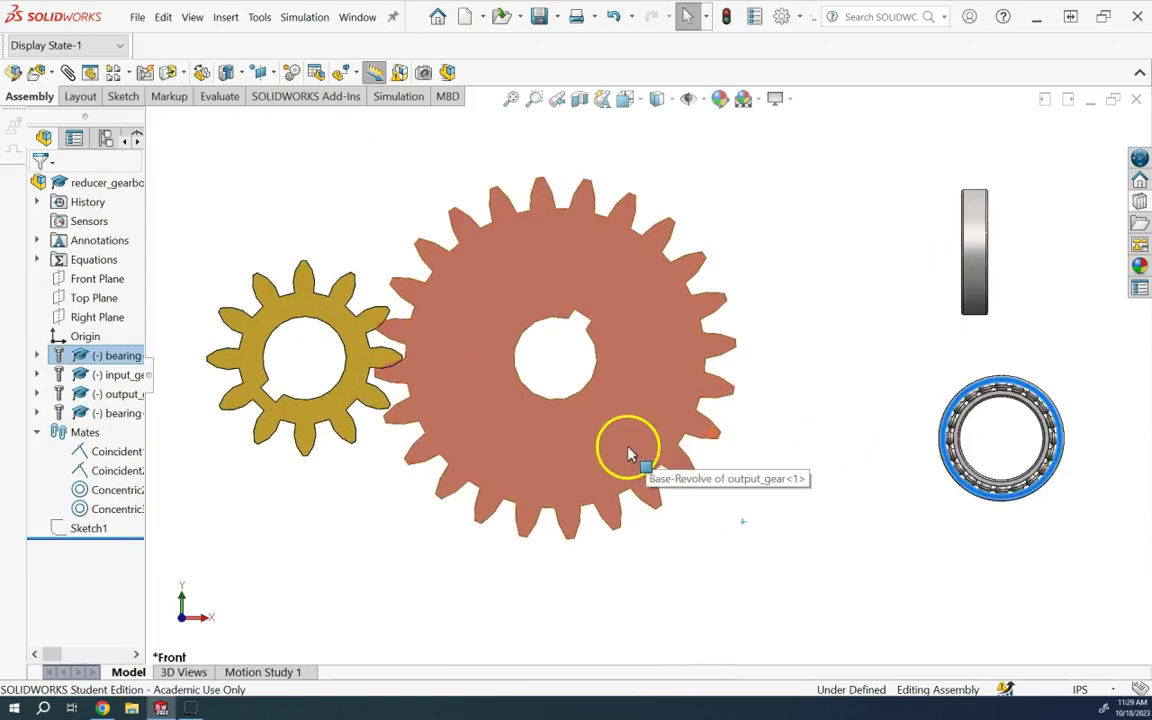
{"action": "scroll", "coordinate": [635, 440], "scroll_direction": "up", "scroll_amount": 3}
Step: Rotate the output gear until its teeth fit between the input gear's teeth without overlapping
{"action": "scroll", "coordinate": [481, 406], "scroll_direction": "down", "scroll_amount": 5}
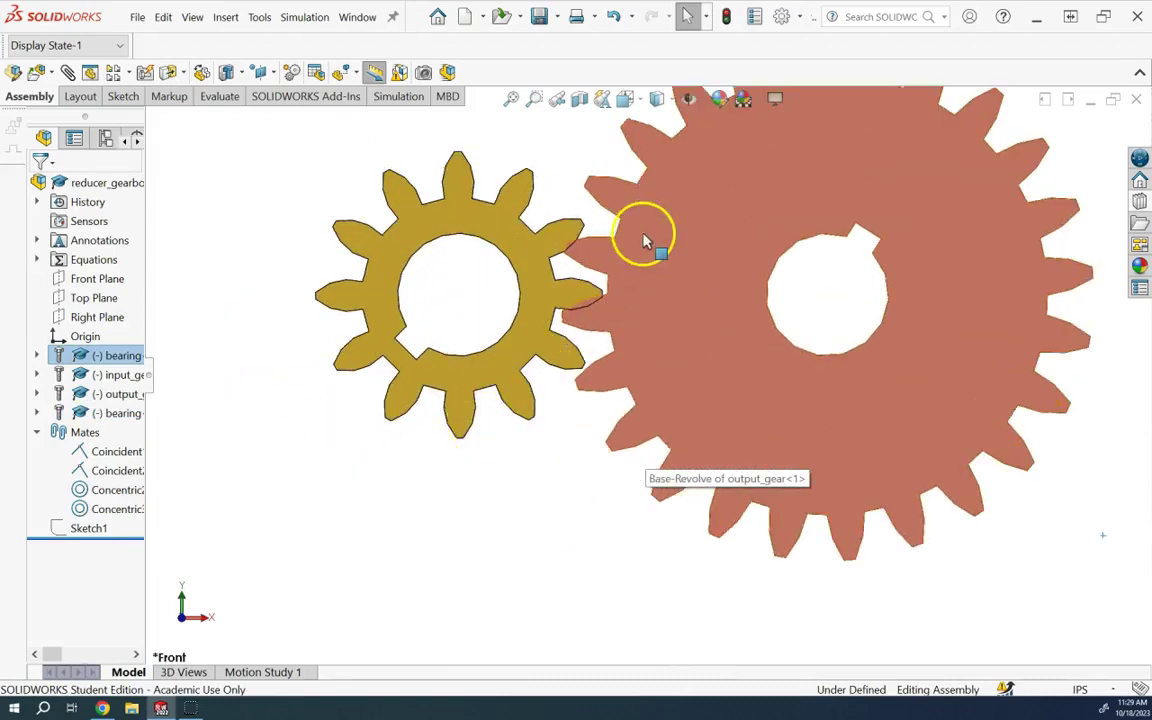
{"action": "left_click", "coordinate": [643, 242]}
{"action": "left_click_drag", "start_coordinate": [607, 257], "coordinate": [607, 268]}
{"action": "scroll", "coordinate": [579, 278], "scroll_direction": "down", "scroll_amount": 5}
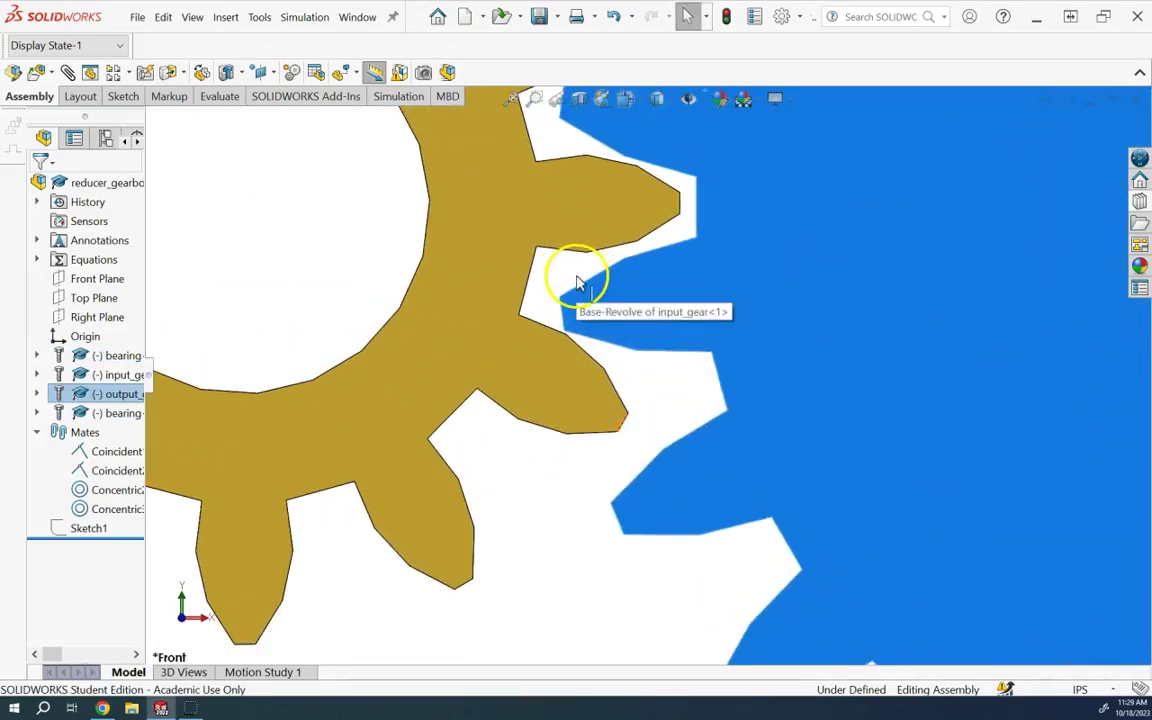
{"action": "scroll", "coordinate": [579, 278], "scroll_direction": "up", "scroll_amount": 5}
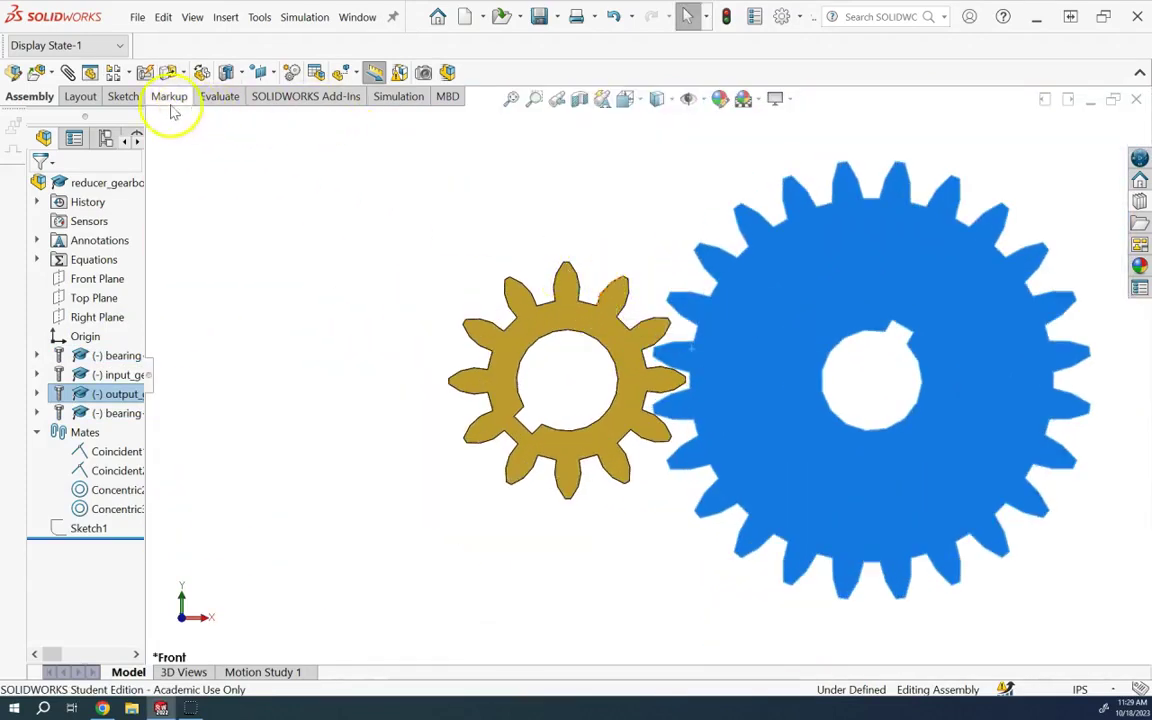
Step: Run Interference Detection with the output gear selected and close the check
{"action": "left_click", "coordinate": [228, 101]}
{"action": "left_click", "coordinate": [47, 72]}
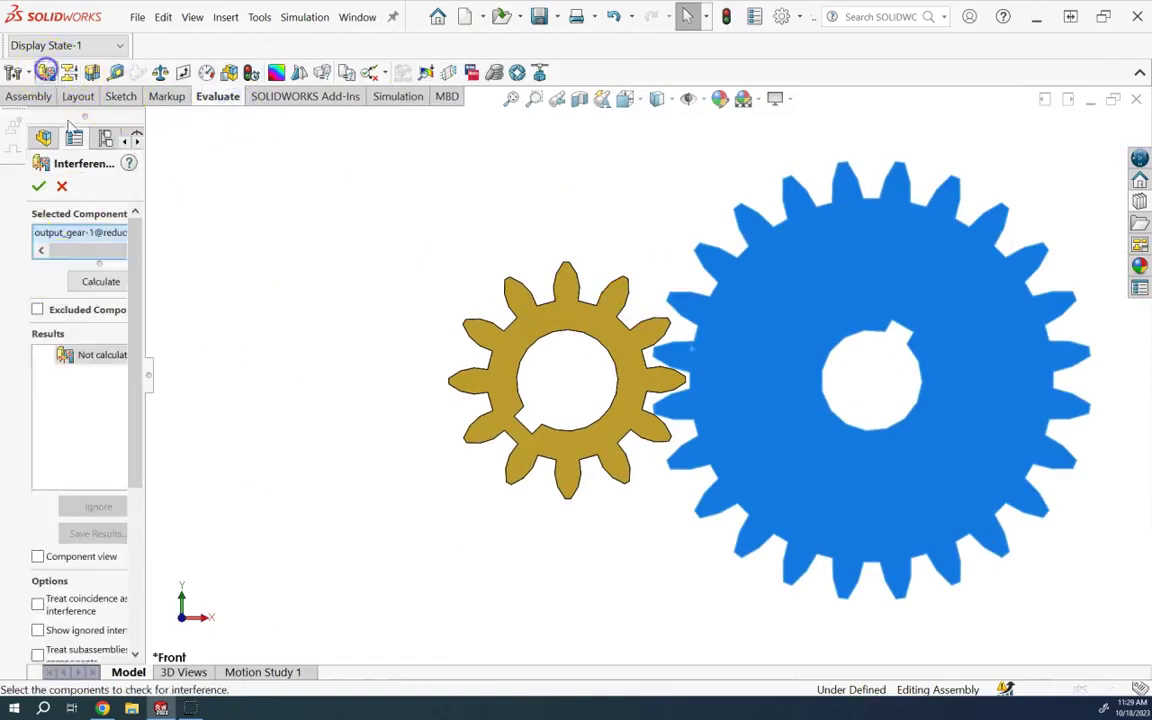
{"action": "left_click", "coordinate": [100, 280]}
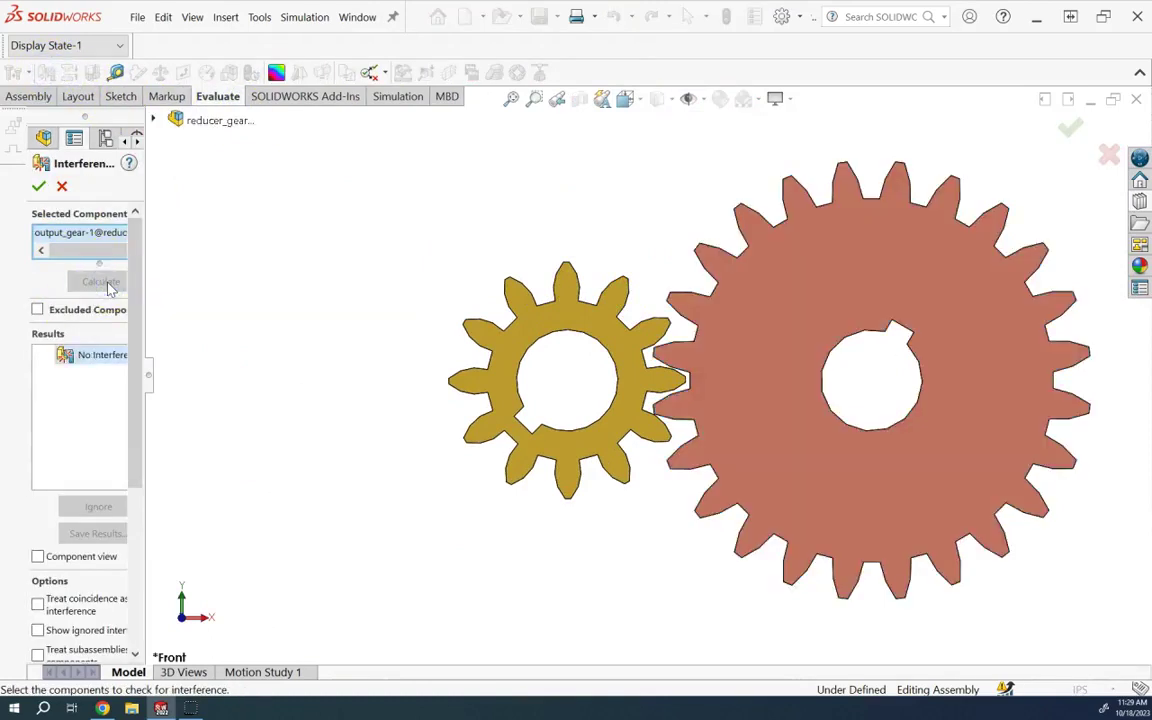
{"action": "left_click", "coordinate": [38, 187]}
{"action": "scroll", "coordinate": [442, 257], "scroll_direction": "up", "scroll_amount": 3}
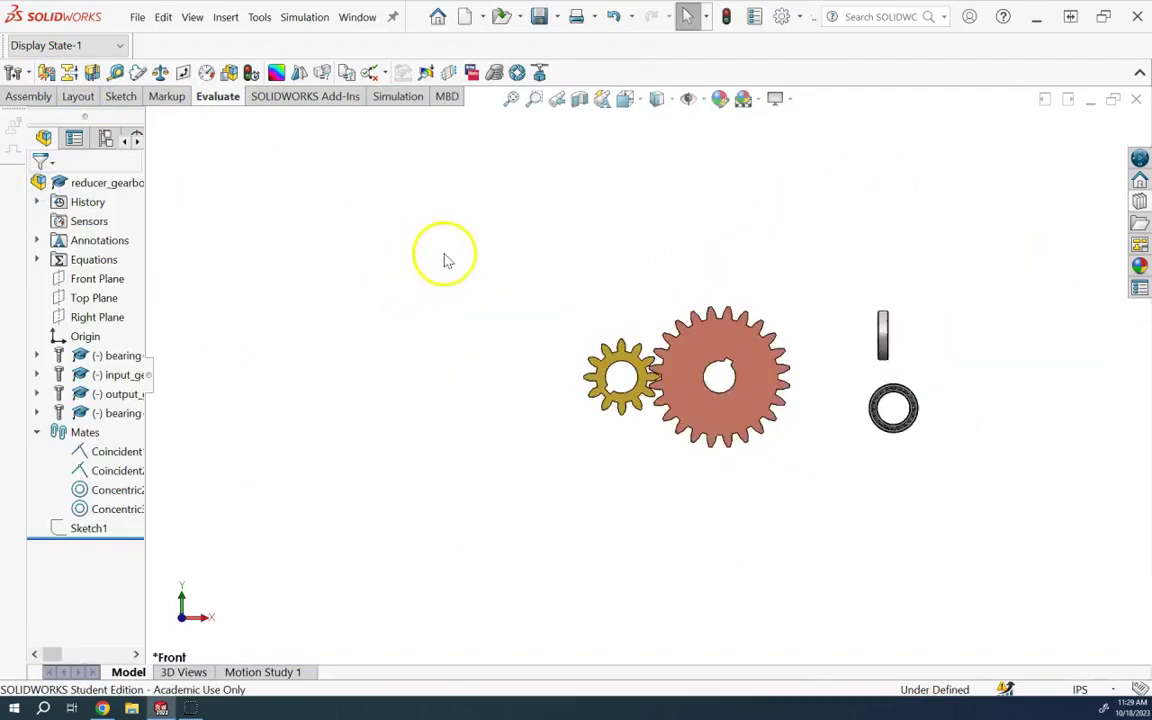
Step: Add a Gear mate between the input and output gears' bore edges with a ratio of 0.5 in to 1 in
{"action": "scroll", "coordinate": [838, 337], "scroll_direction": "down", "scroll_amount": 2}
{"action": "left_click", "coordinate": [26, 97]}
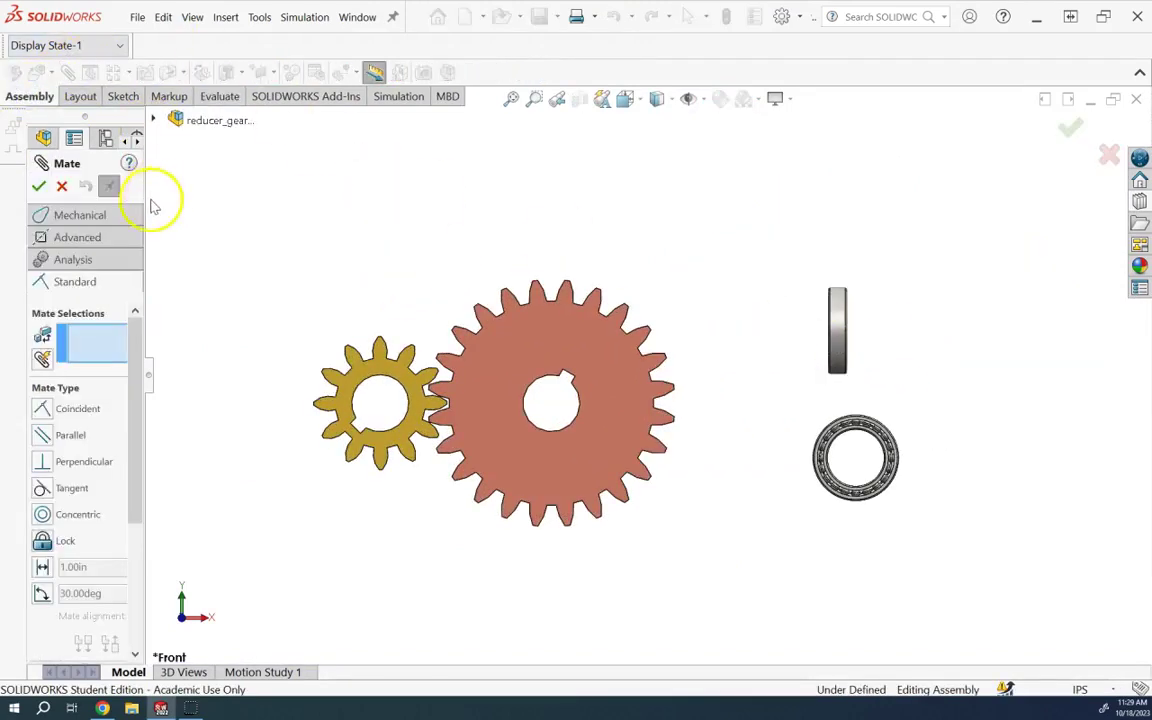
{"action": "left_click", "coordinate": [97, 216]}
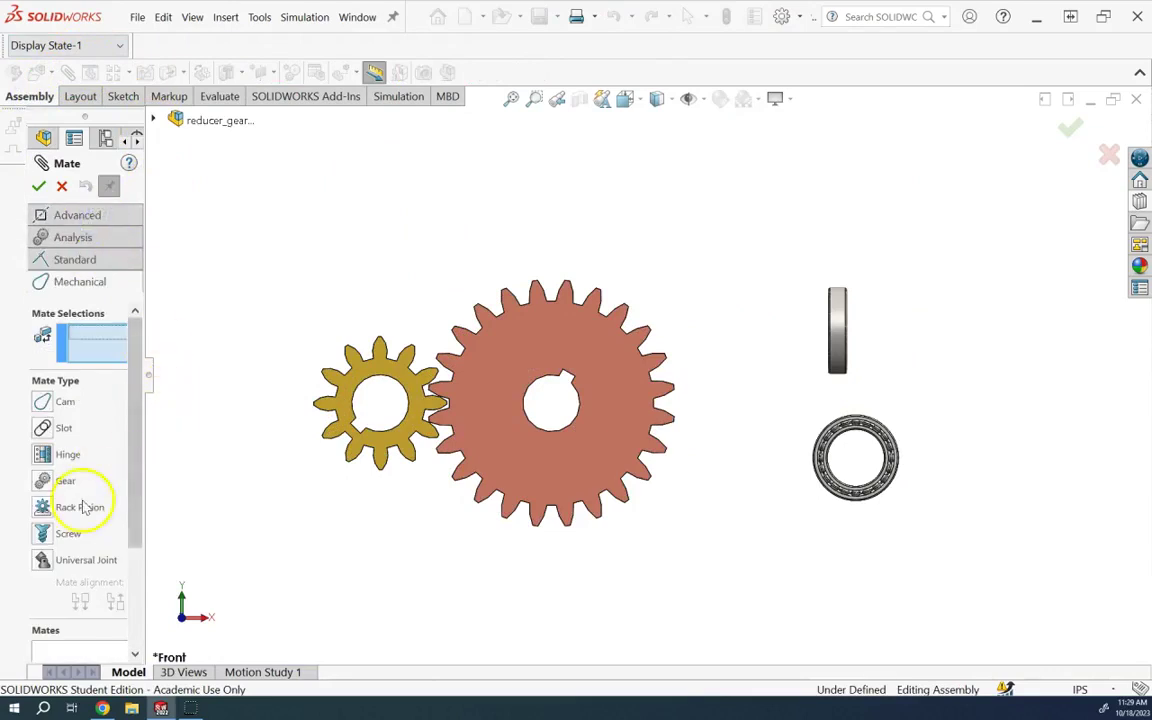
{"action": "left_click", "coordinate": [41, 482]}
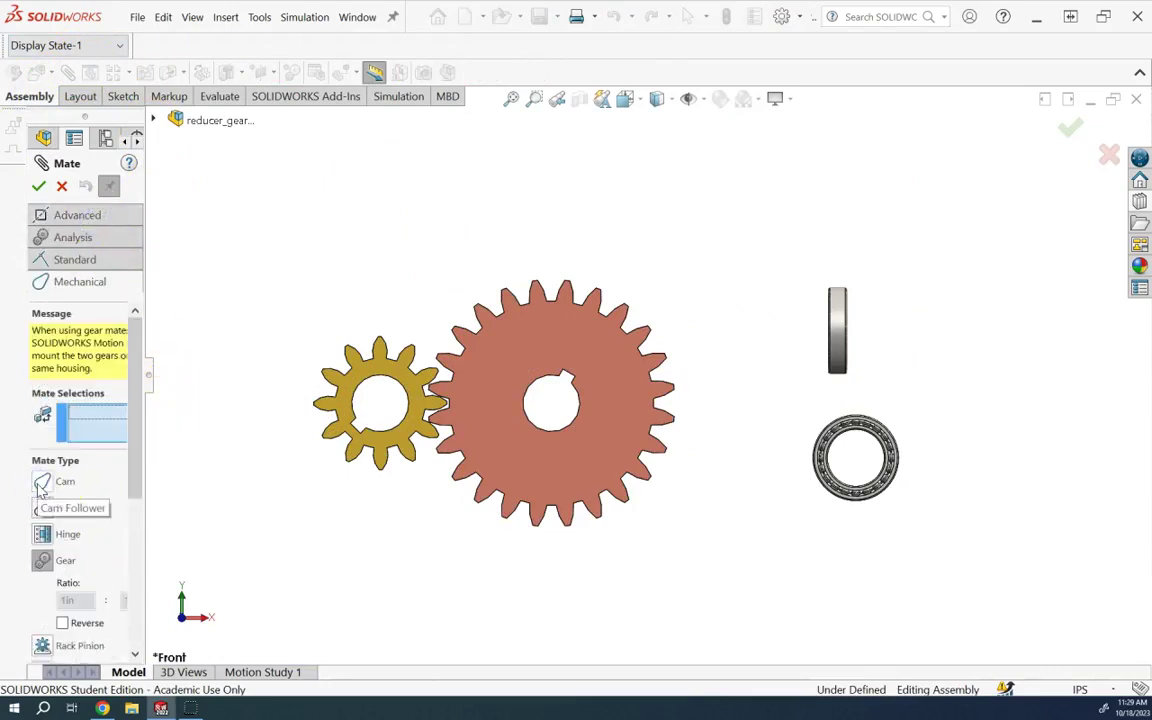
{"action": "left_click_drag", "start_coordinate": [145, 536], "coordinate": [238, 518]}
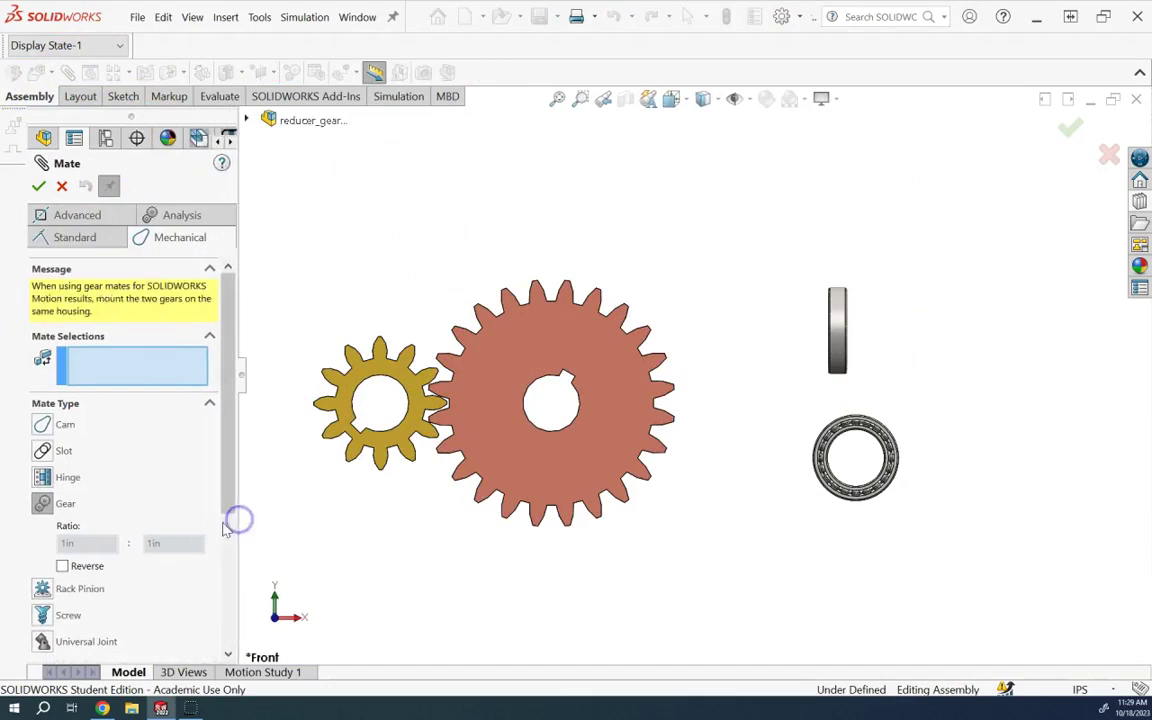
{"action": "left_click", "coordinate": [361, 386]}
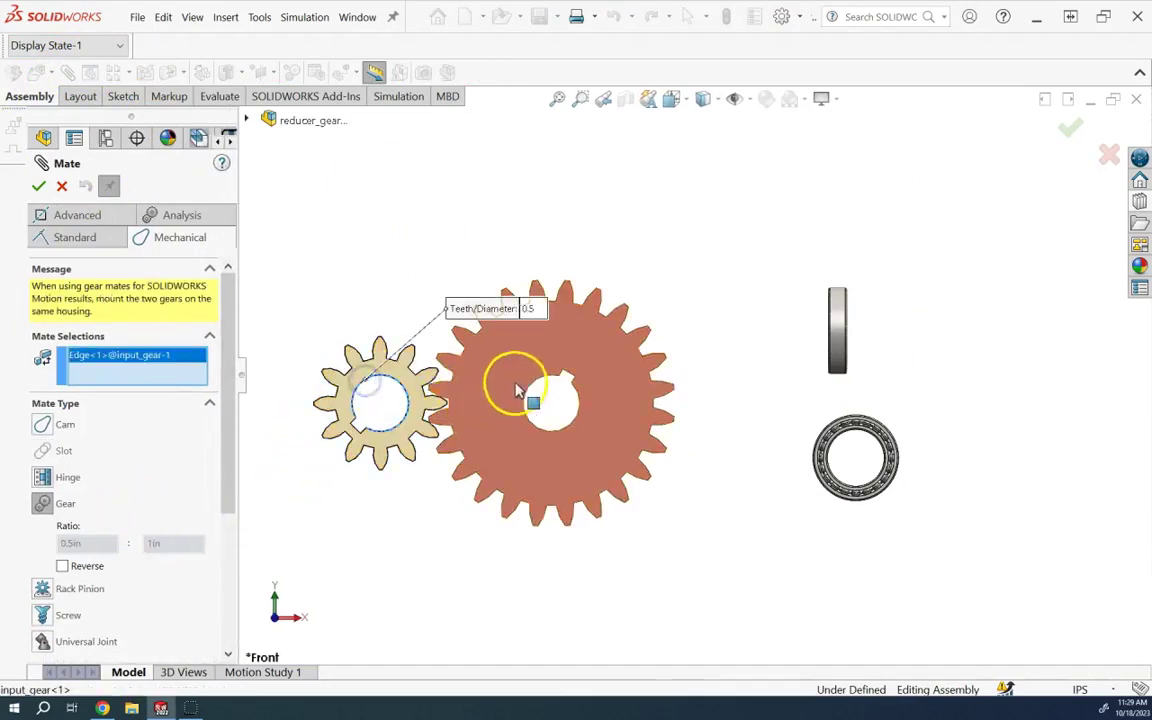
{"action": "left_click", "coordinate": [537, 388]}
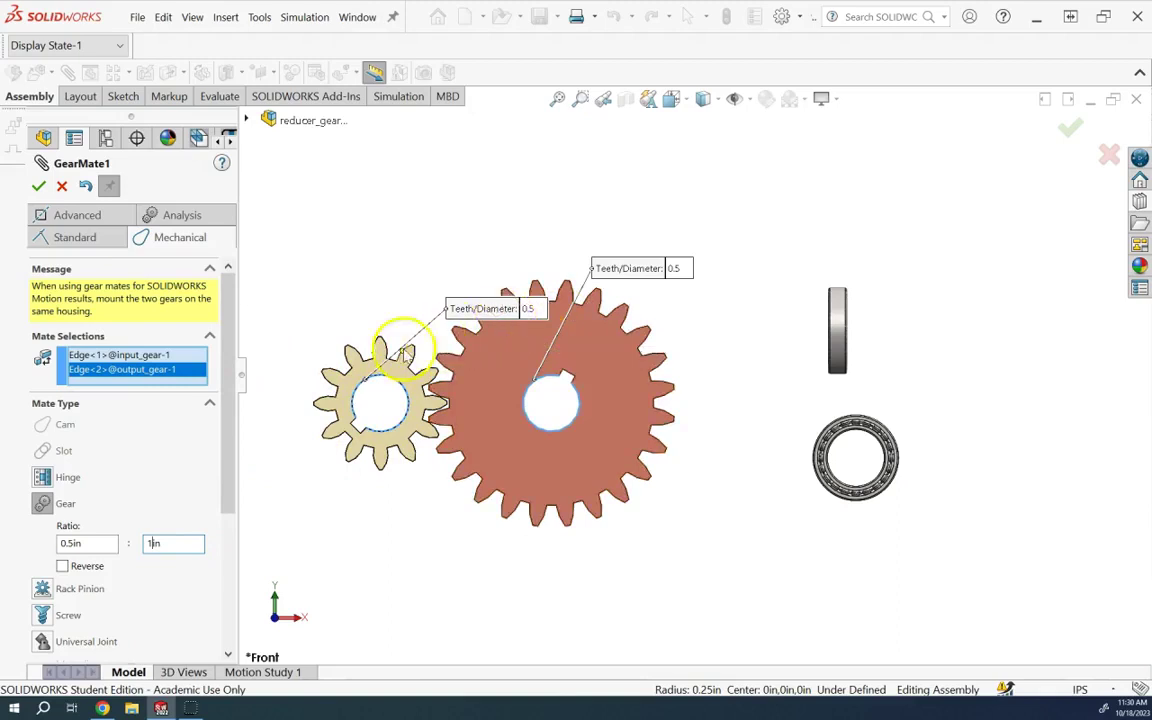
{"action": "left_click", "coordinate": [40, 188]}
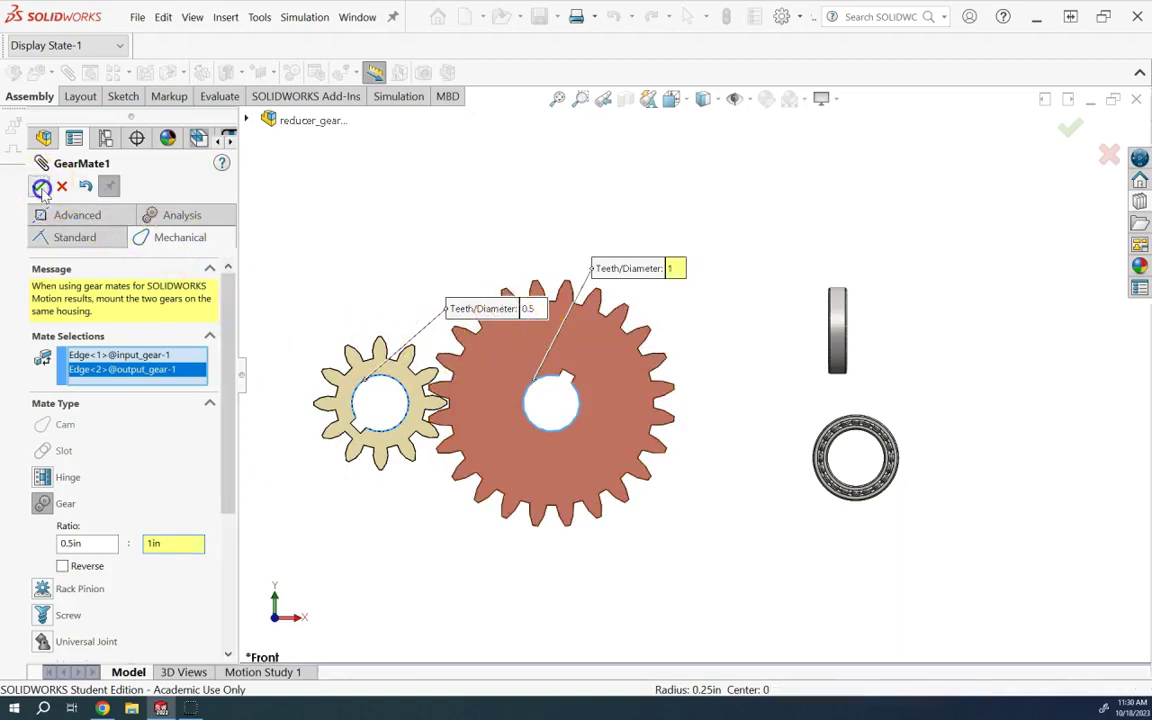
{"action": "left_click", "coordinate": [40, 188]}
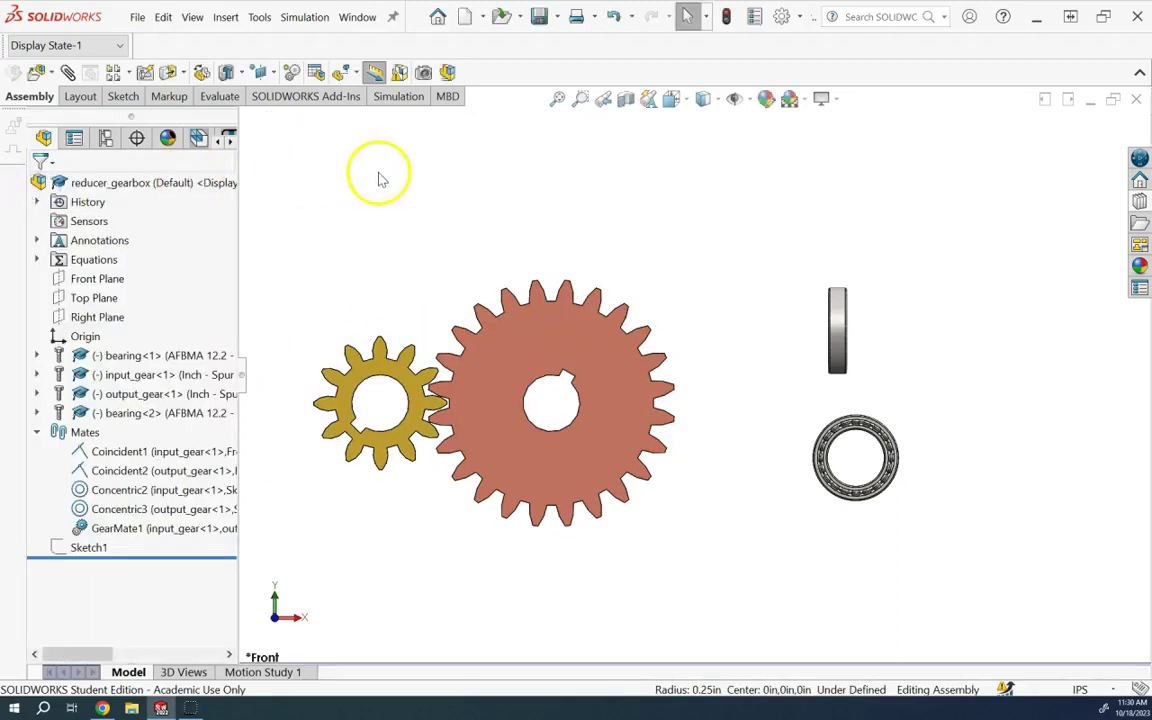
Step: Rotate the input gear to test that the gear mate drives the output gear
{"action": "scroll", "coordinate": [427, 330], "scroll_direction": "down", "scroll_amount": 3}
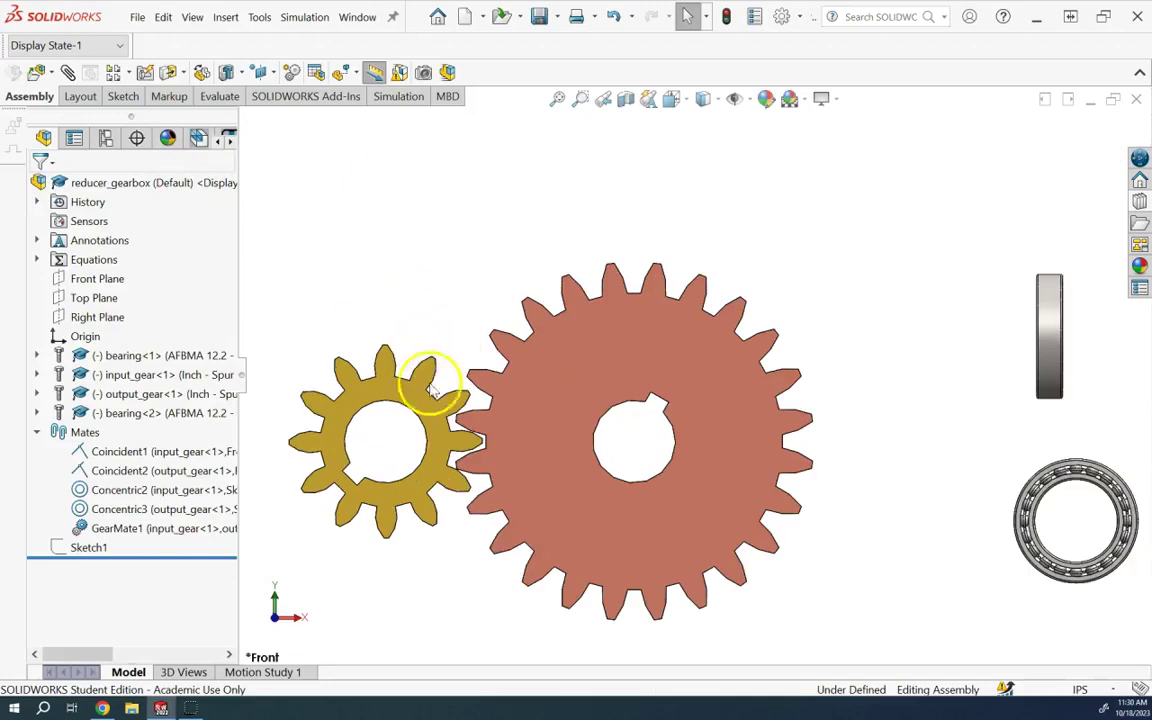
{"action": "left_click", "coordinate": [386, 411]}
{"action": "left_click_drag", "start_coordinate": [378, 391], "coordinate": [330, 395]}
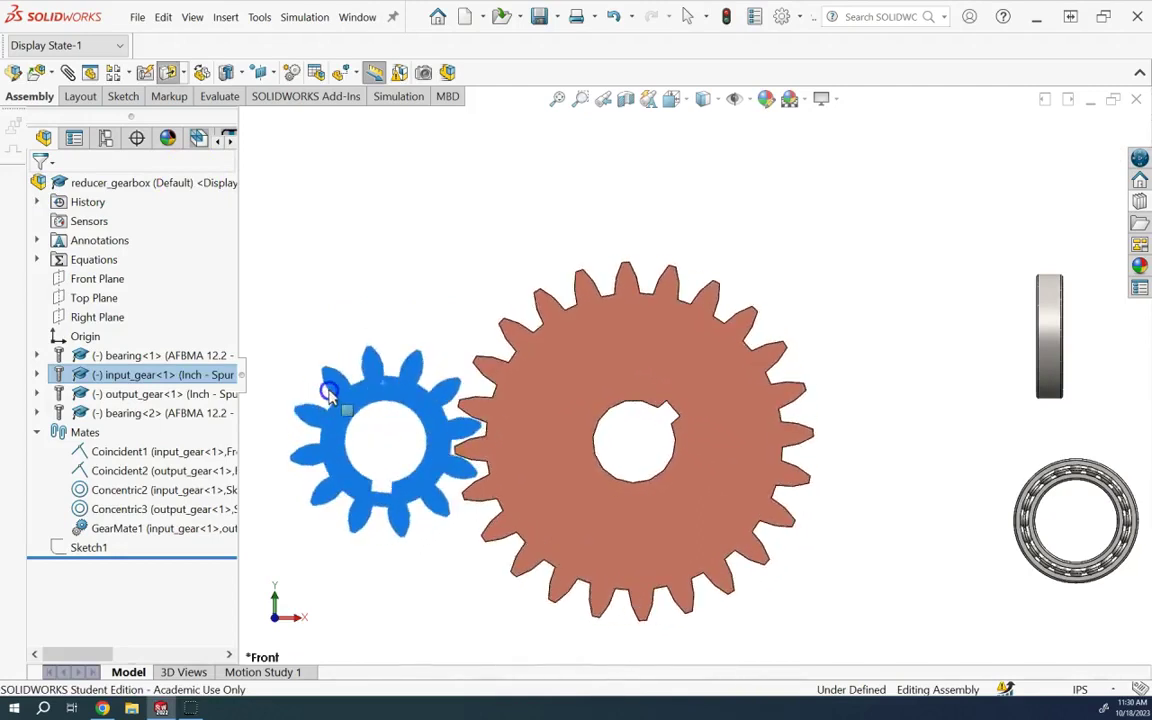
{"action": "scroll", "coordinate": [612, 329], "scroll_direction": "up", "scroll_amount": 5}
{"action": "left_click", "coordinate": [707, 252]}
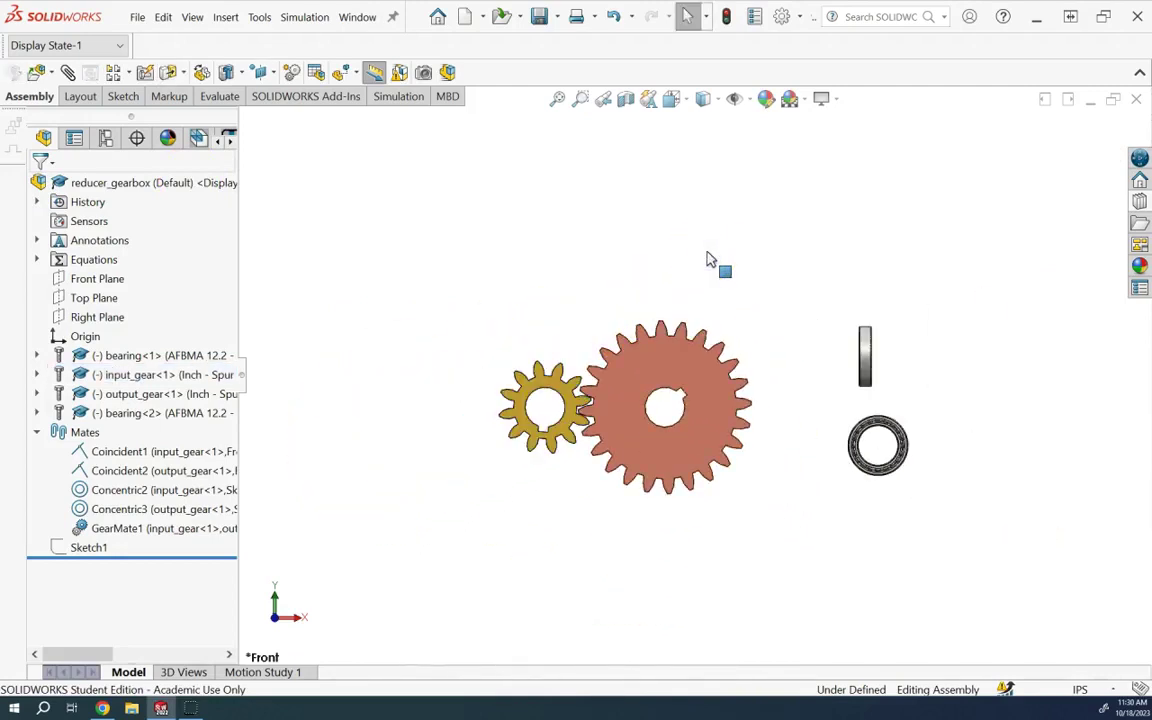
Step: Turn the assembly to an angled three-dimensional view and save it
{"action": "key", "text": "Left"}
{"action": "key", "text": "Left"}
{"action": "key", "text": "Down"}
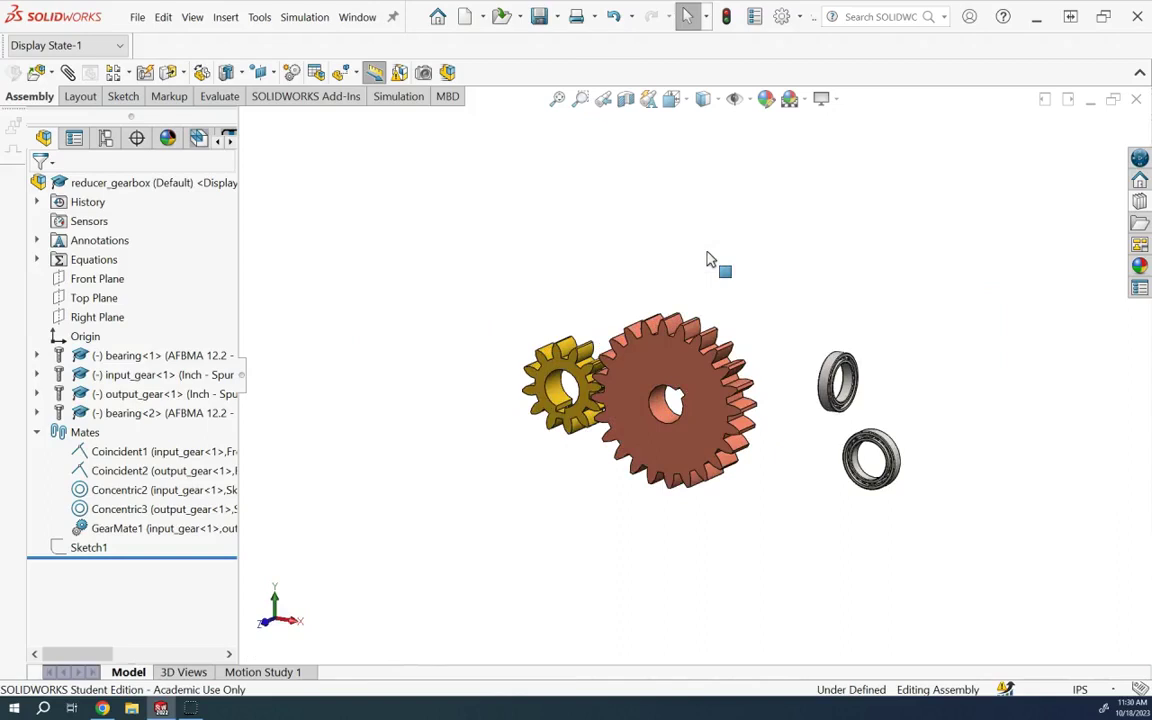
{"action": "left_click", "coordinate": [545, 24]}
{"action": "left_click", "coordinate": [566, 311]}
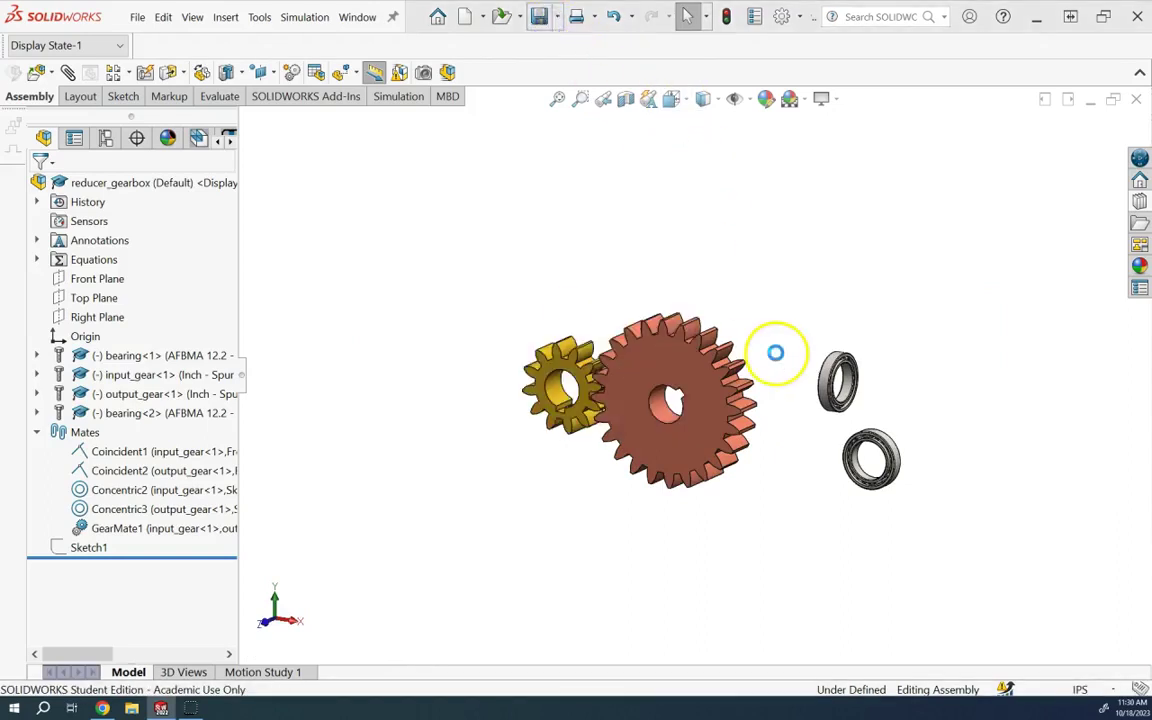
{"action": "scroll", "coordinate": [780, 360], "scroll_direction": "down", "scroll_amount": 2}
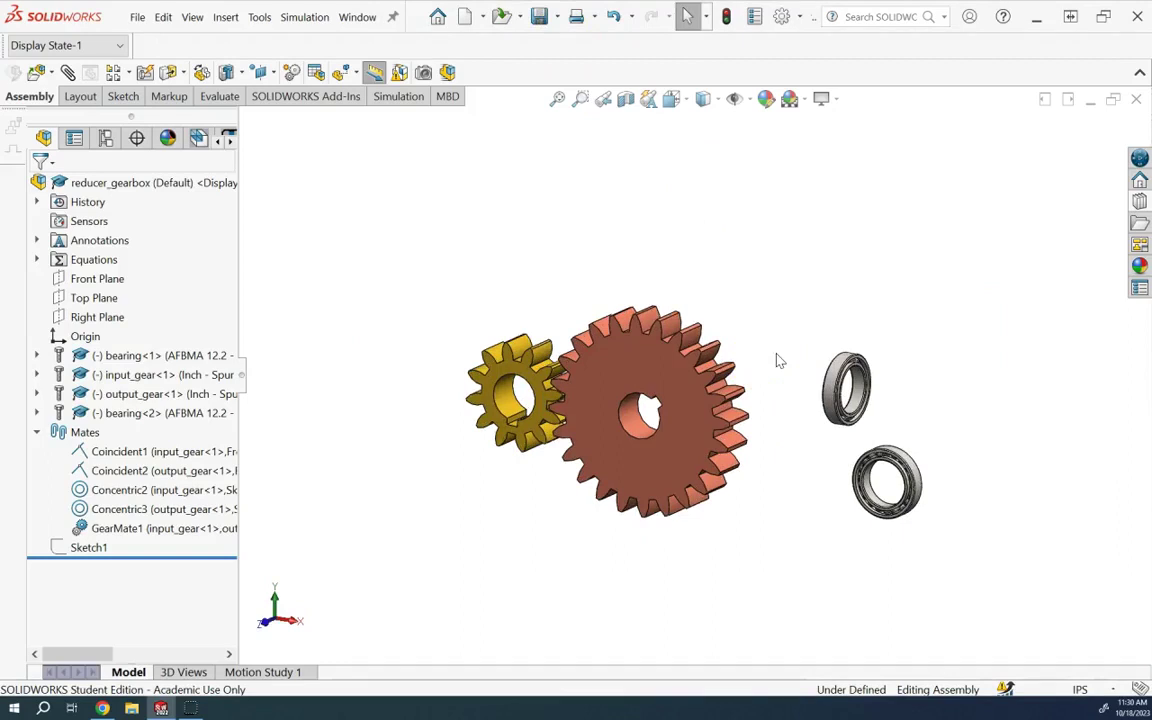
Step: Insert a new part into the reducer_gearbox assembly and float it
{"action": "left_click", "coordinate": [37, 433]}
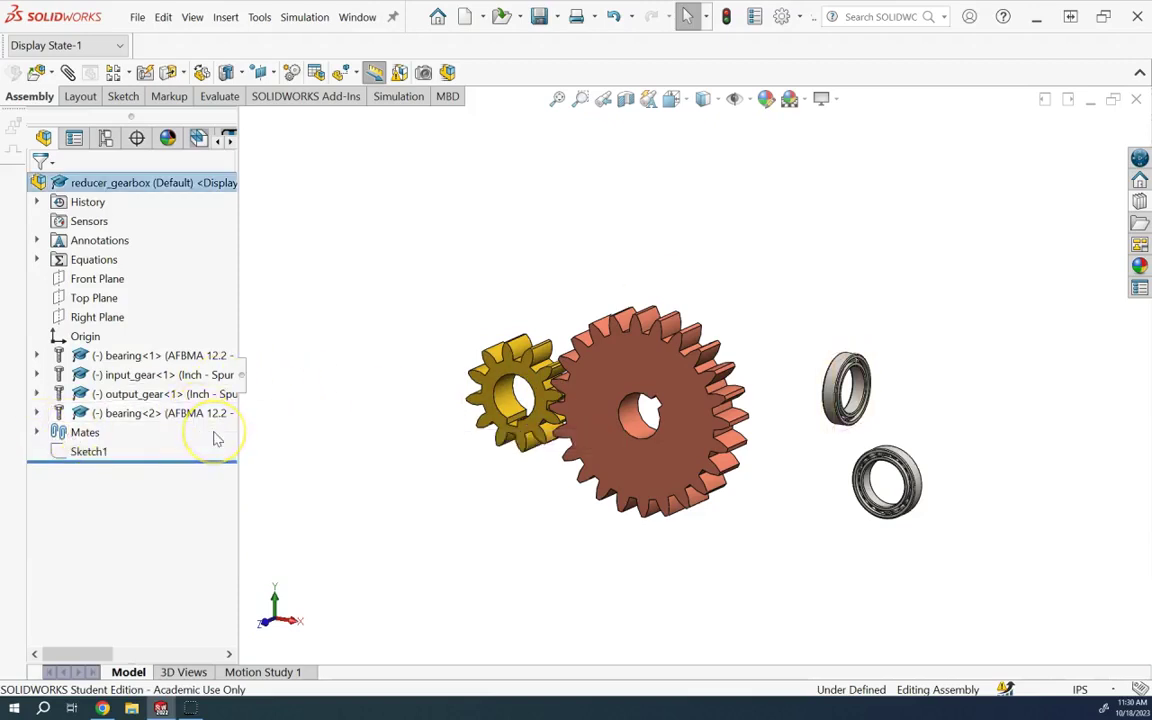
{"action": "left_click", "coordinate": [52, 78]}
{"action": "left_click", "coordinate": [72, 113]}
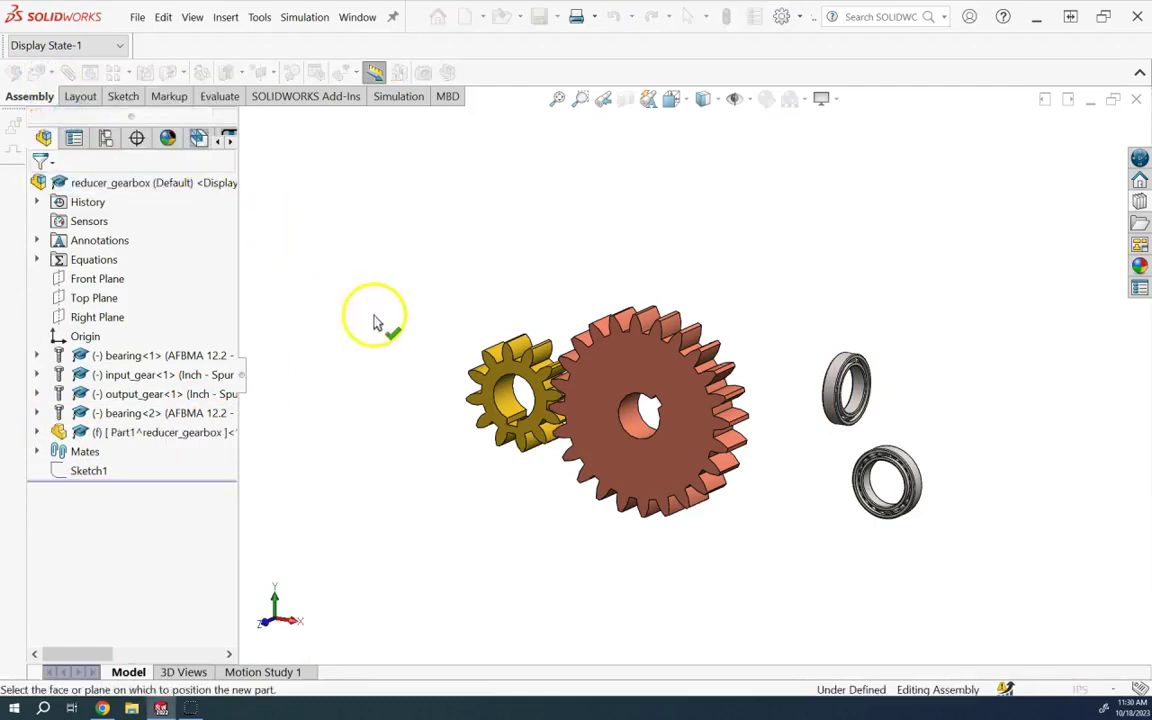
{"action": "right_click", "coordinate": [150, 432]}
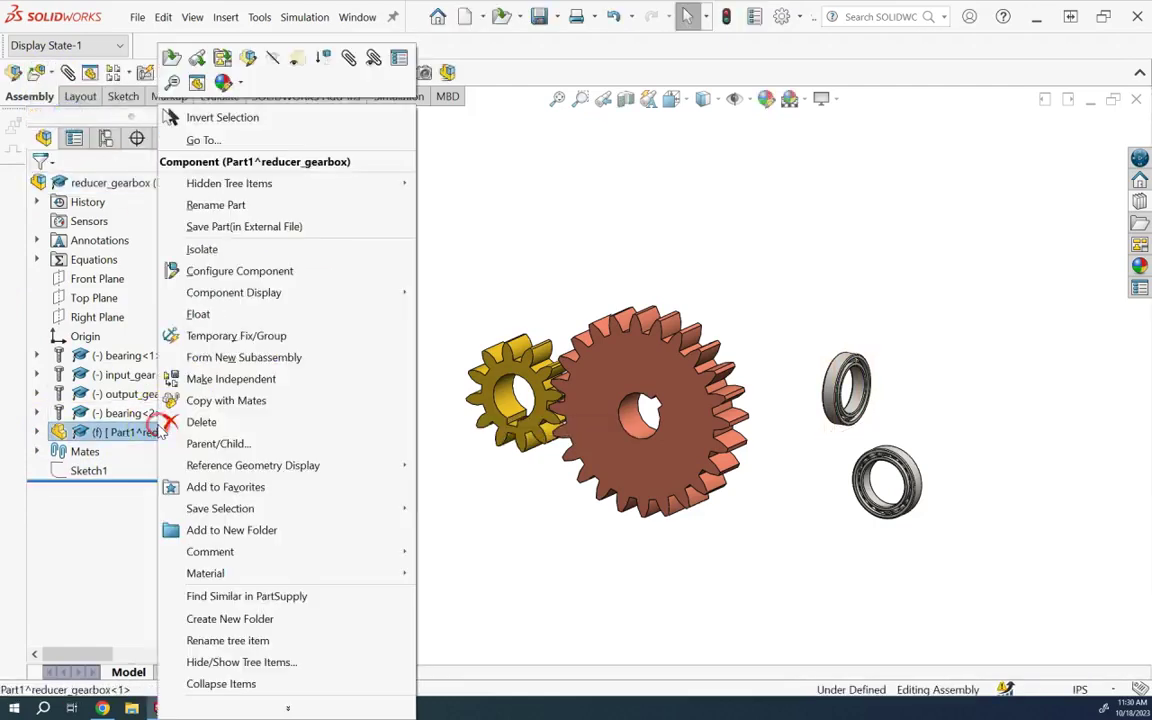
{"action": "left_click", "coordinate": [200, 313]}
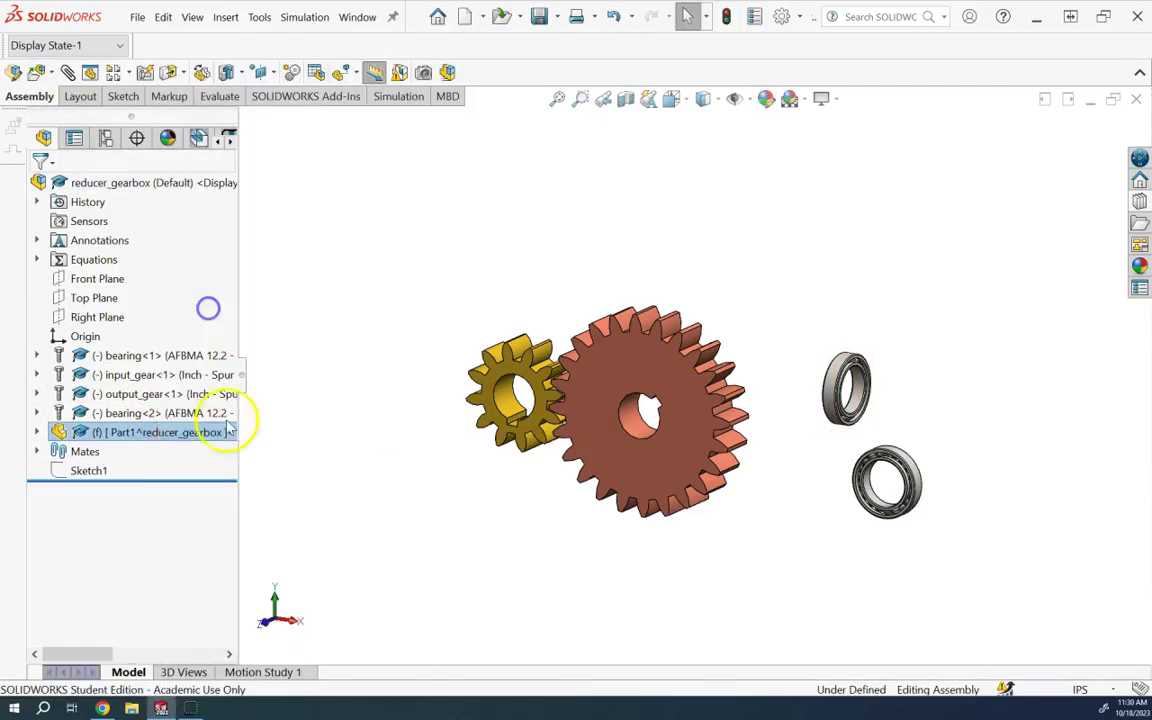
Step: Rename the new part in the assembly tree as shaft
{"action": "right_click", "coordinate": [122, 437]}
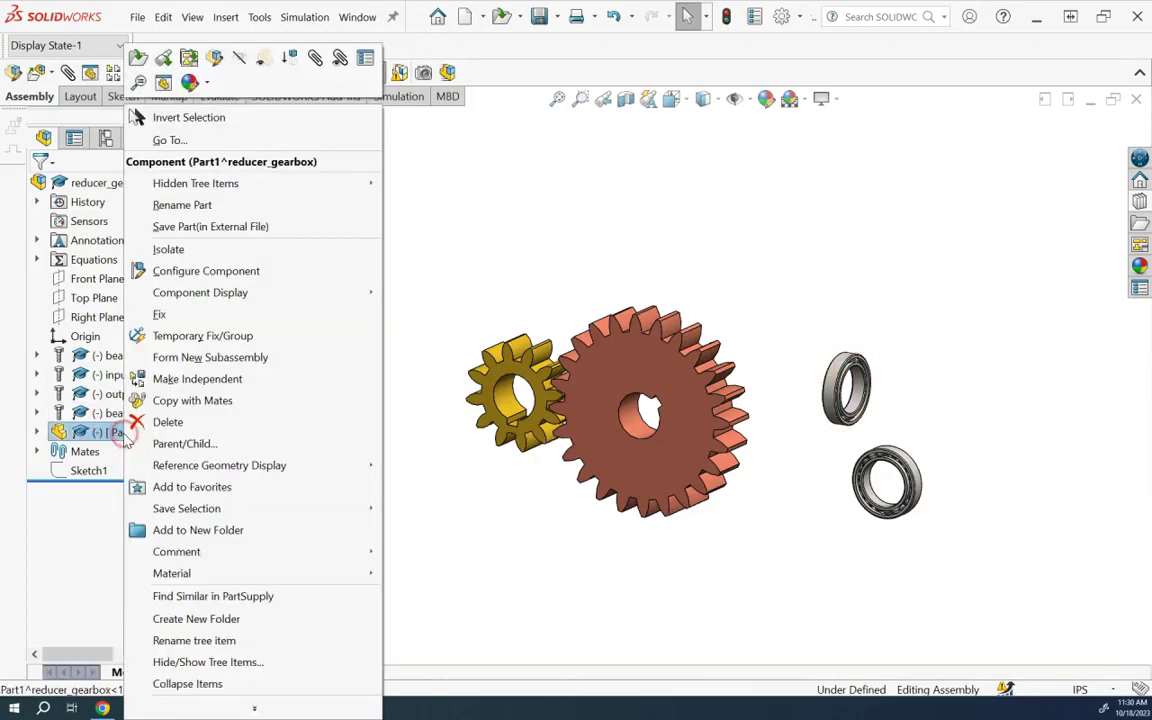
{"action": "left_click", "coordinate": [192, 641]}
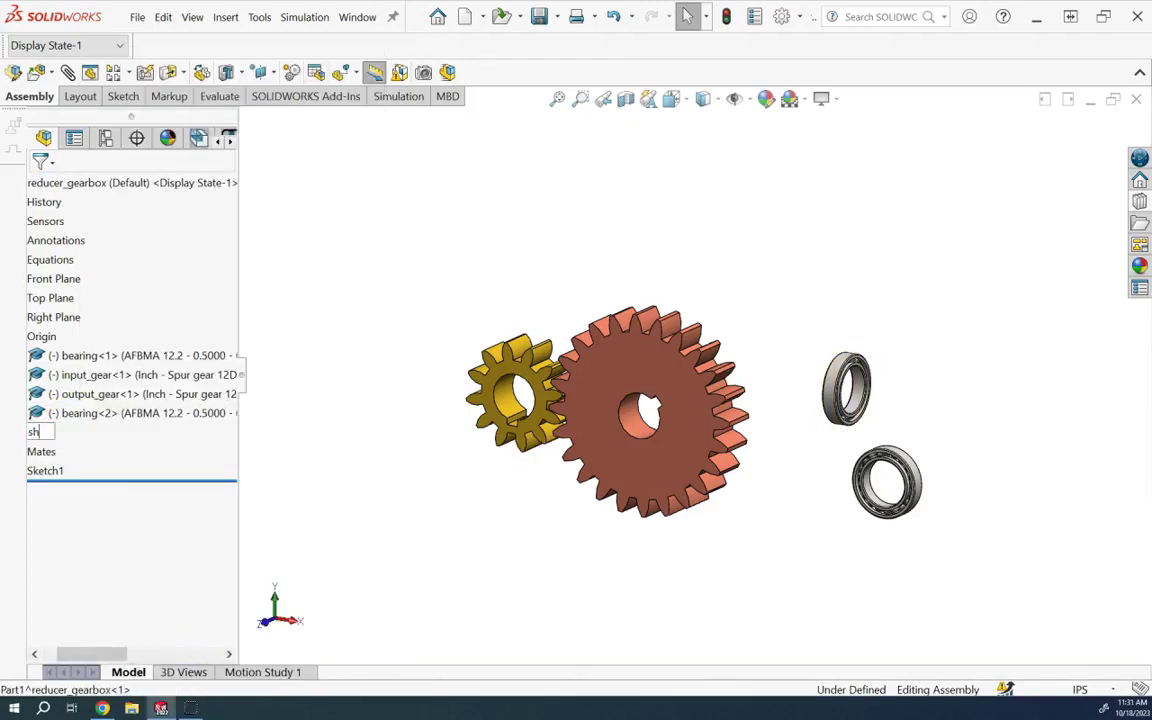
{"action": "left_click", "coordinate": [530, 460]}
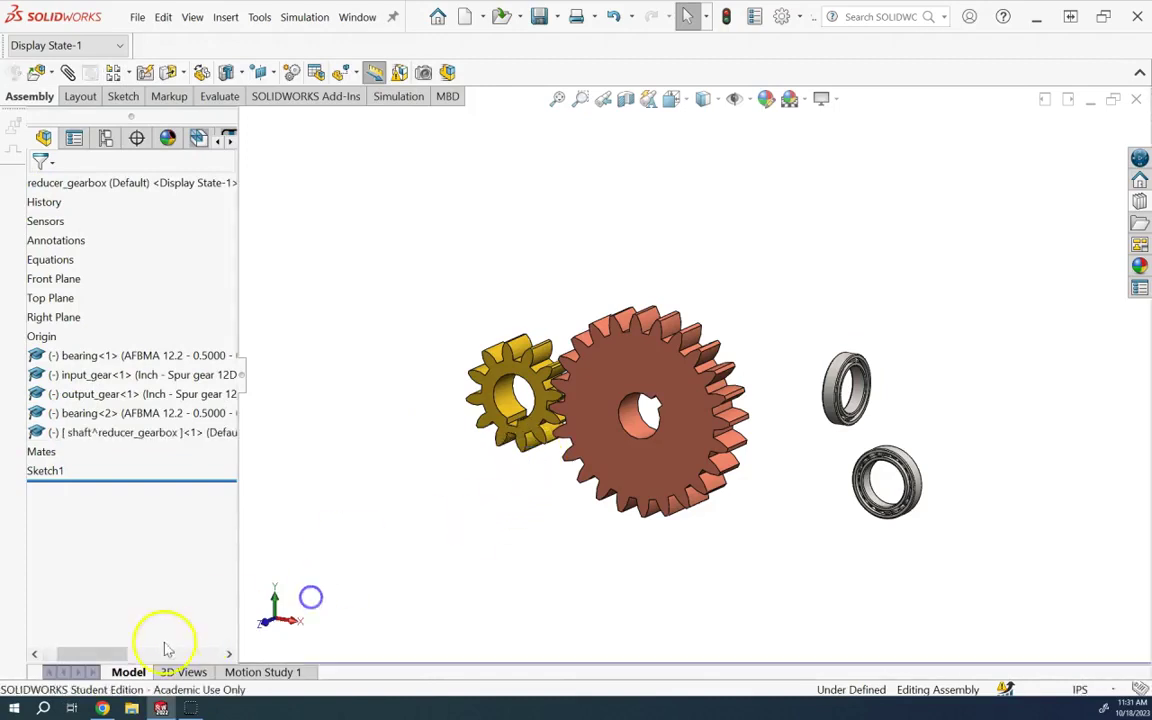
{"action": "left_click", "coordinate": [55, 655]}
Step: Edit the shaft part in context and start a sketch on its Front Plane
{"action": "right_click", "coordinate": [146, 432]}
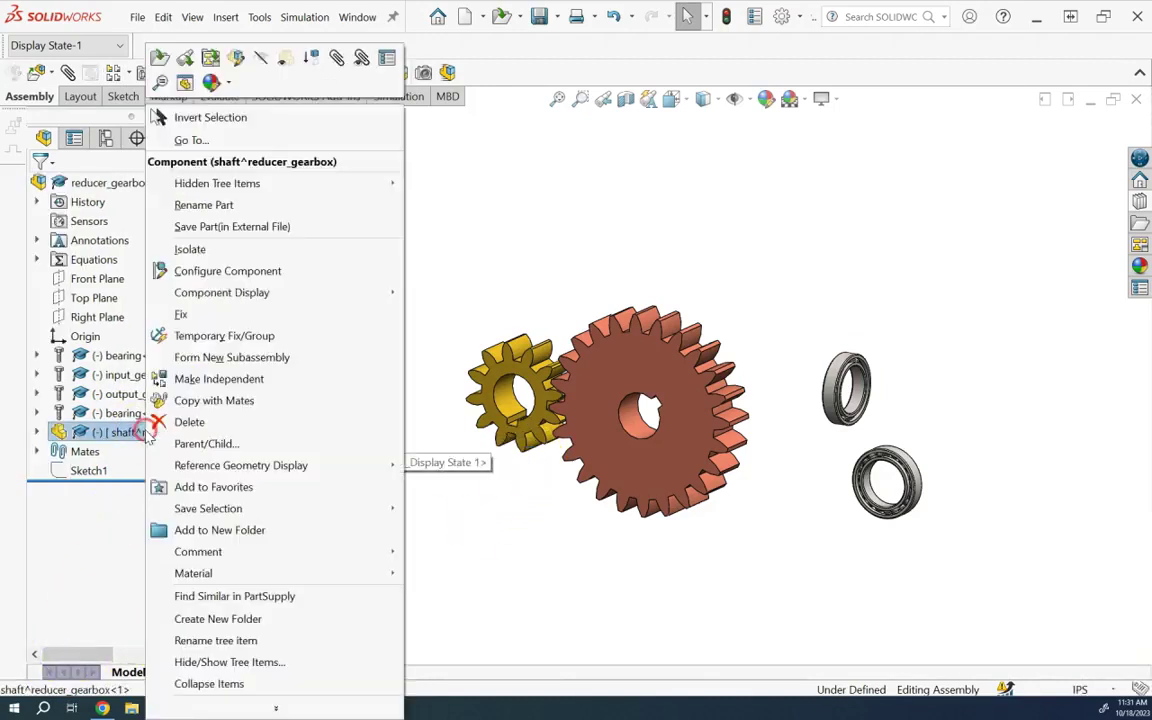
{"action": "left_click", "coordinate": [237, 60]}
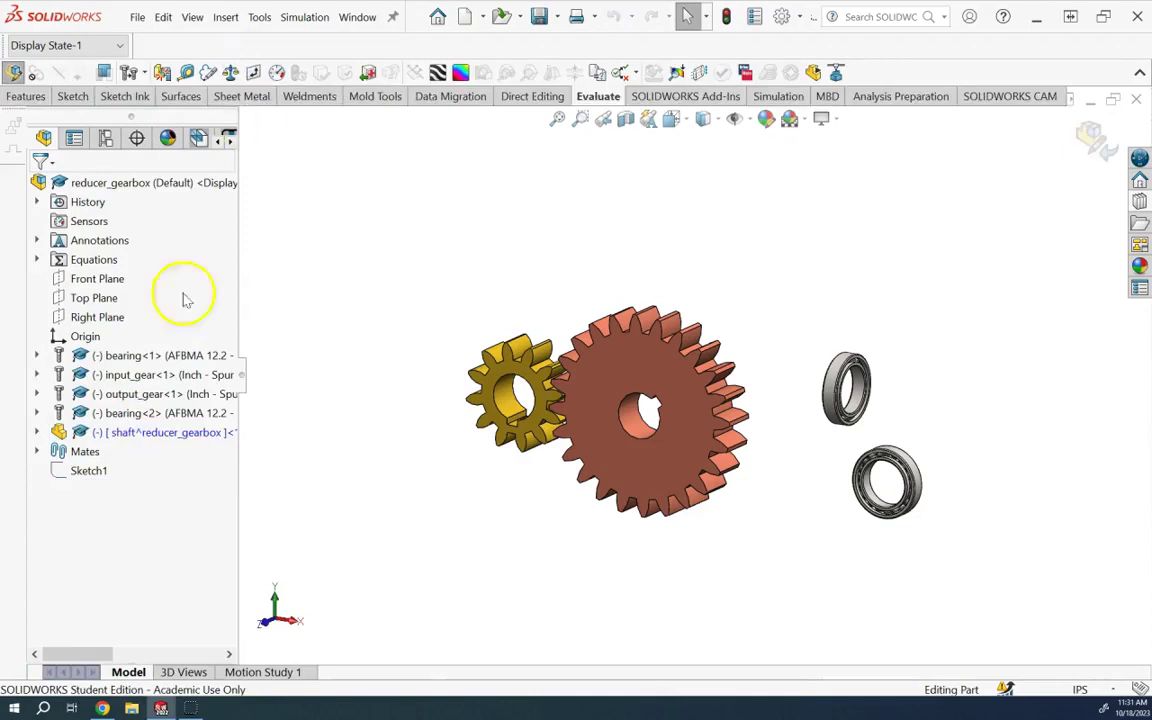
{"action": "left_click", "coordinate": [37, 432]}
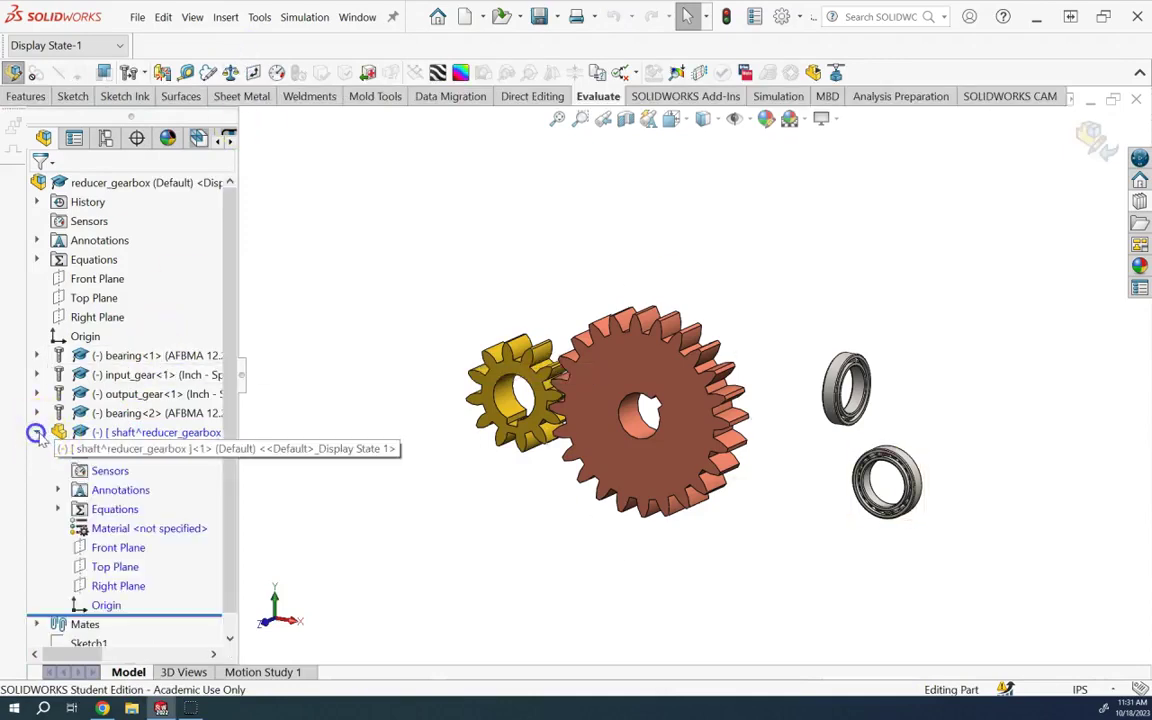
{"action": "left_click", "coordinate": [118, 548]}
{"action": "left_click", "coordinate": [126, 524]}
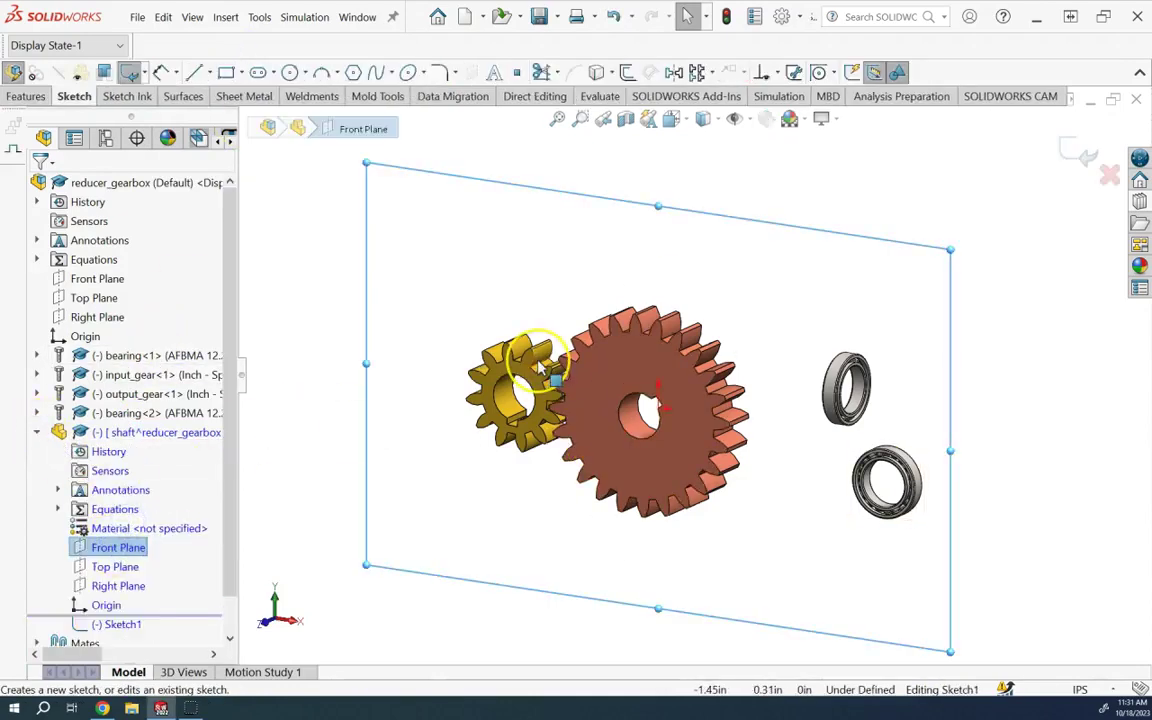
Step: Sketch a circle of about 0.48 in radius in the empty space beside the input gear
{"action": "left_click", "coordinate": [284, 73]}
{"action": "left_click", "coordinate": [373, 364]}
{"action": "left_click", "coordinate": [372, 333]}
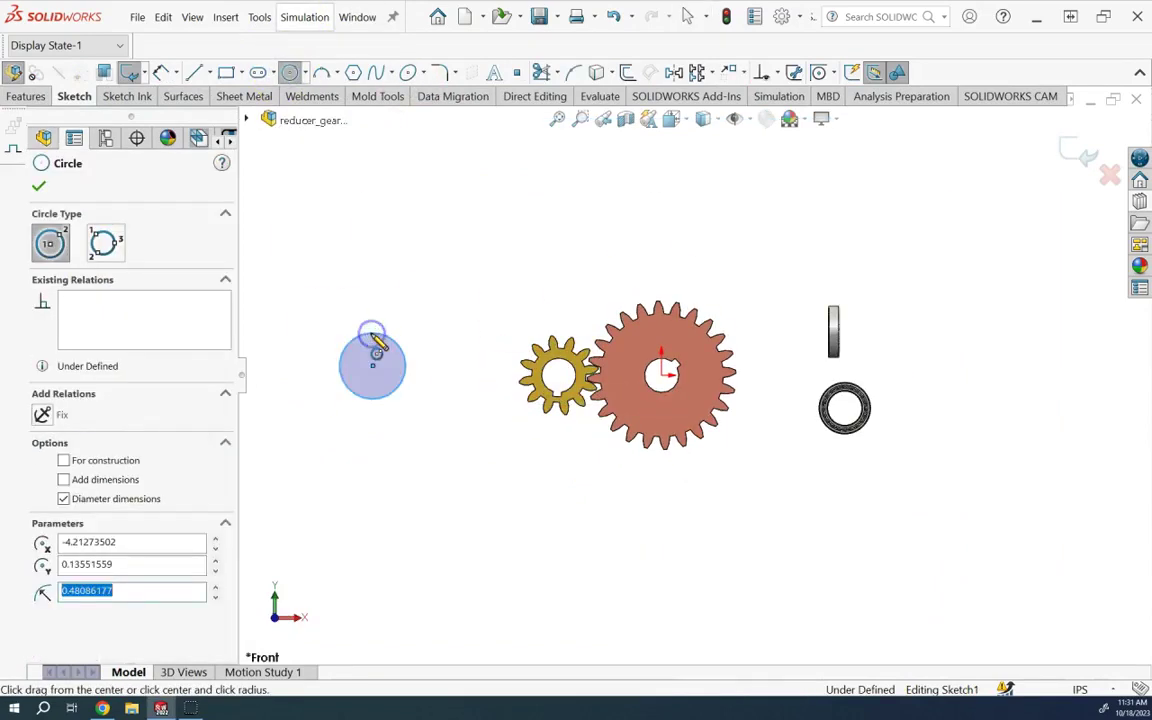
{"action": "key", "text": "Escape"}
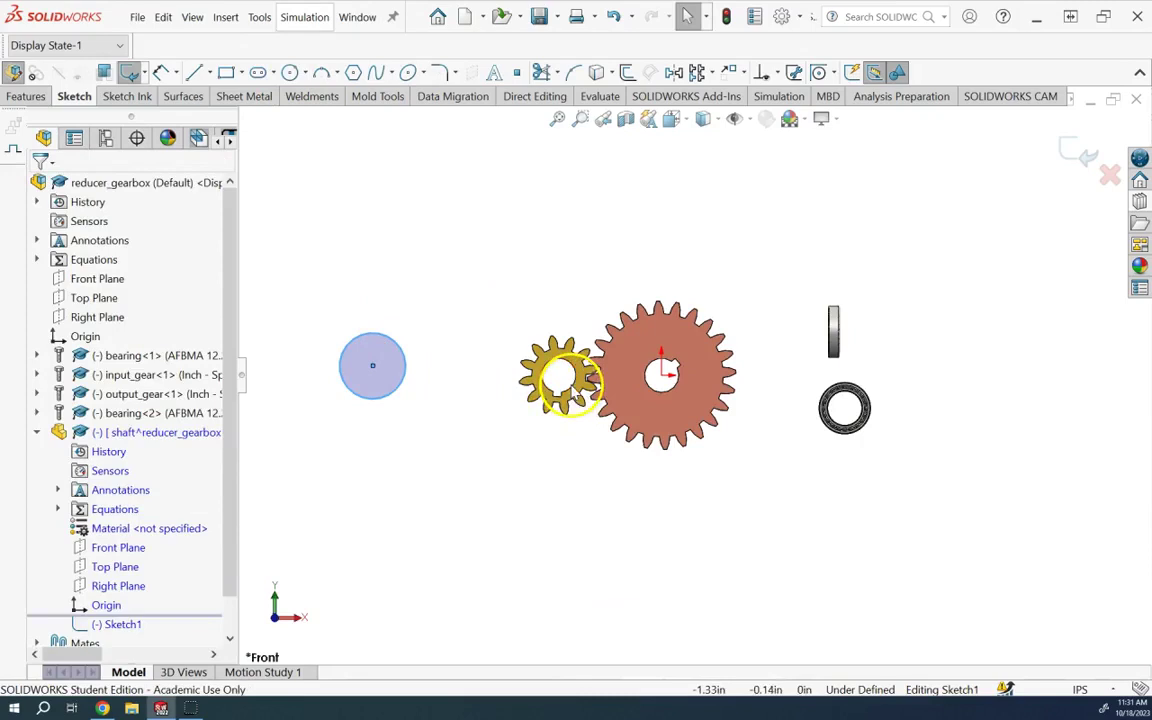
Step: Add an Equal relation between the sketched circle and the input gear's bore edge
{"action": "left_click", "coordinate": [572, 390], "text": "ctrl"}
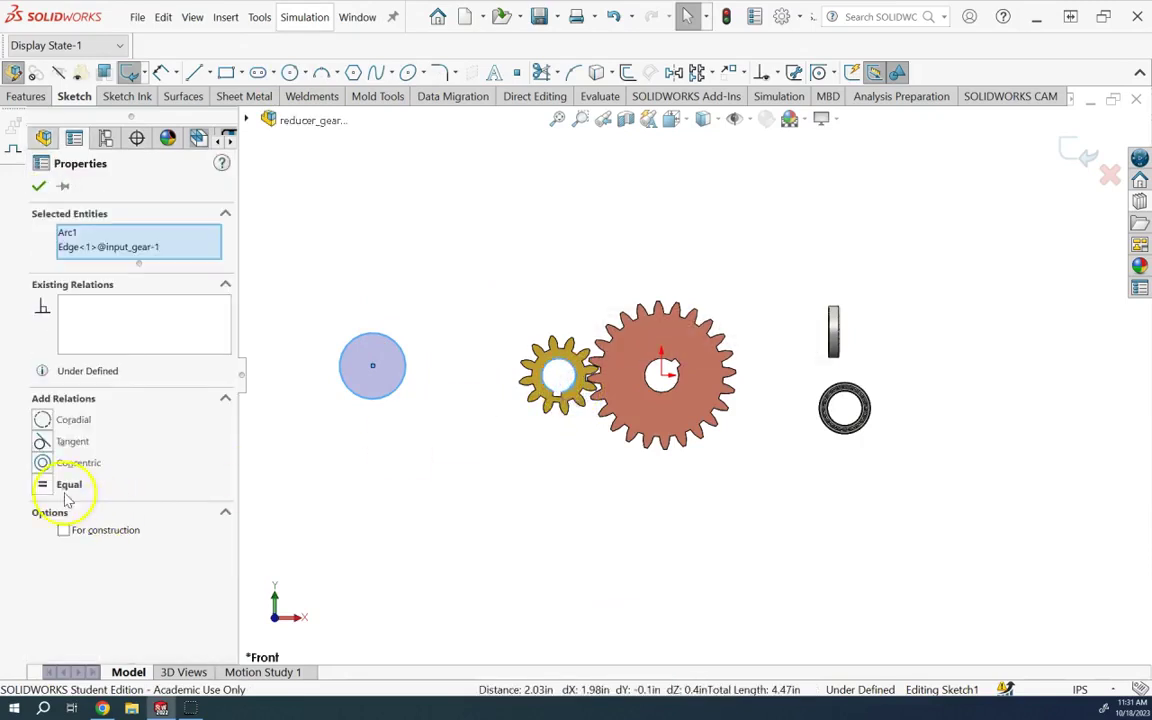
{"action": "left_click", "coordinate": [44, 484]}
{"action": "left_click", "coordinate": [44, 188]}
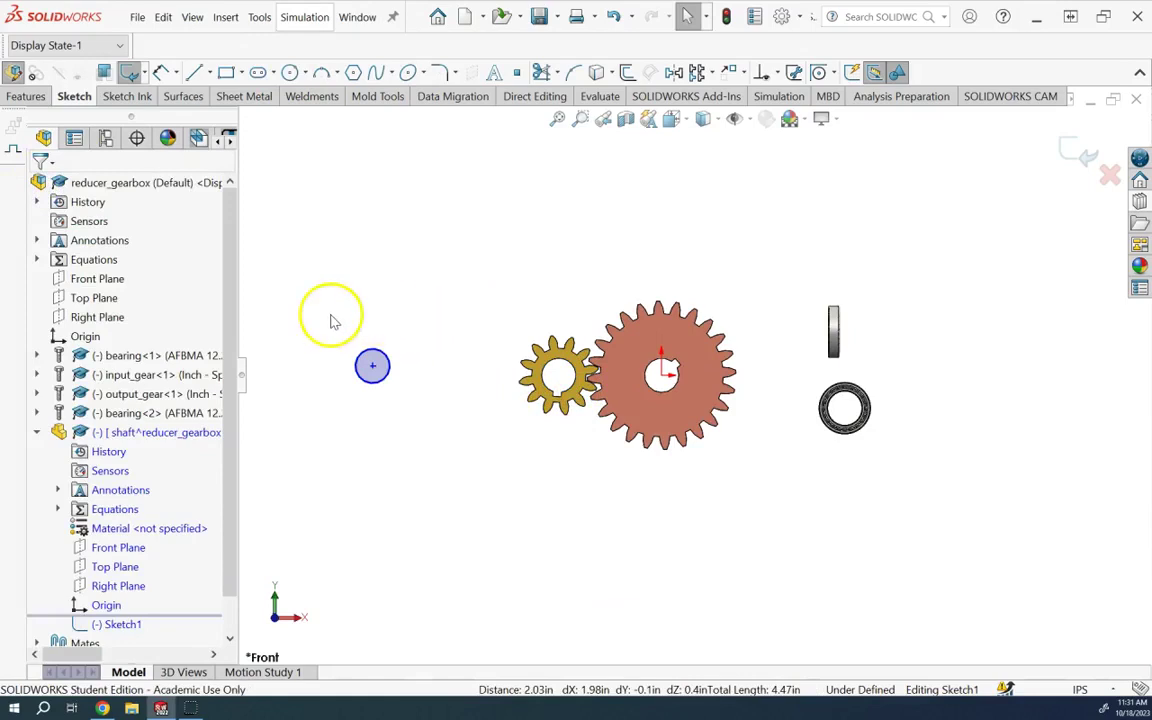
{"action": "scroll", "coordinate": [334, 321], "scroll_direction": "down", "scroll_amount": 2}
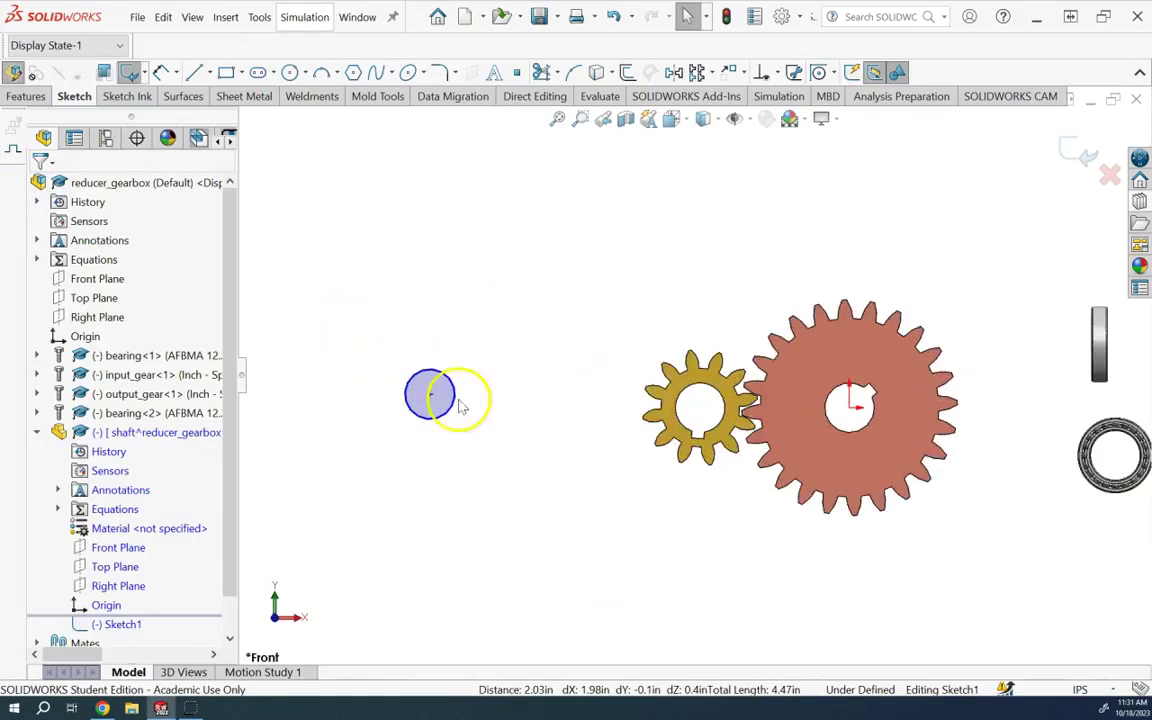
Step: Sketch a center rectangle about 0.19 in wide and 0.18 in high, centred above the circle's centre and straddling its upper edge
{"action": "left_click", "coordinate": [240, 74]}
{"action": "left_click", "coordinate": [249, 116]}
{"action": "scroll", "coordinate": [365, 387], "scroll_direction": "down", "scroll_amount": 2}
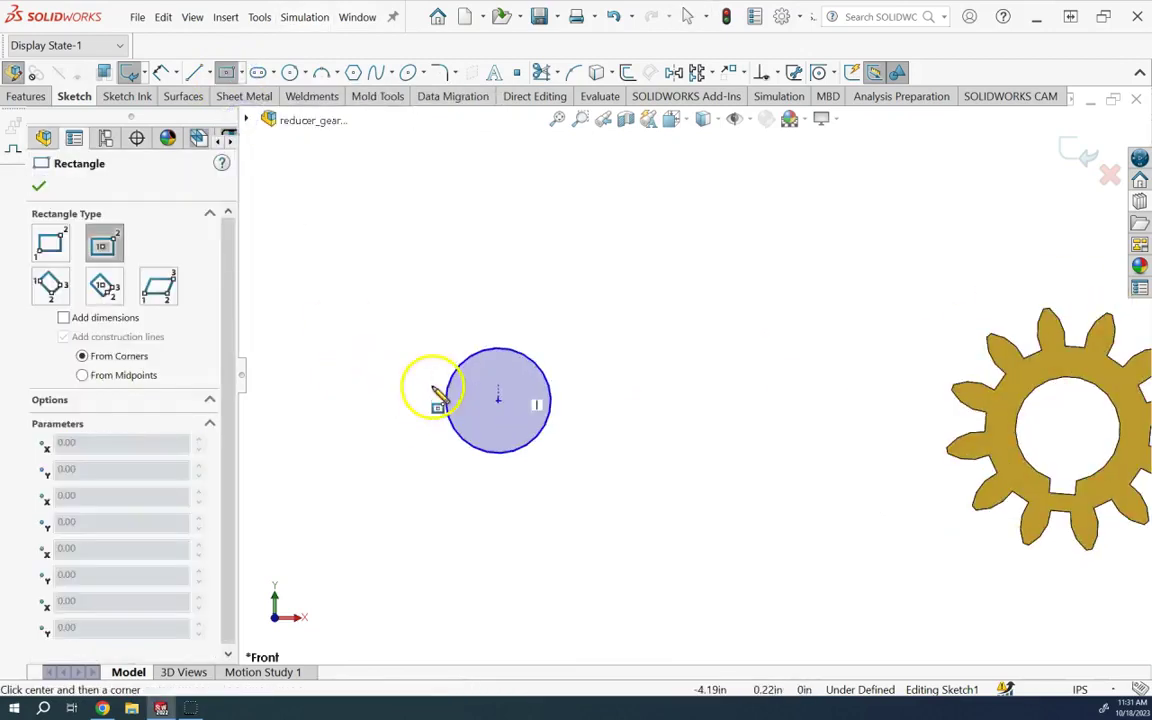
{"action": "left_click", "coordinate": [498, 354]}
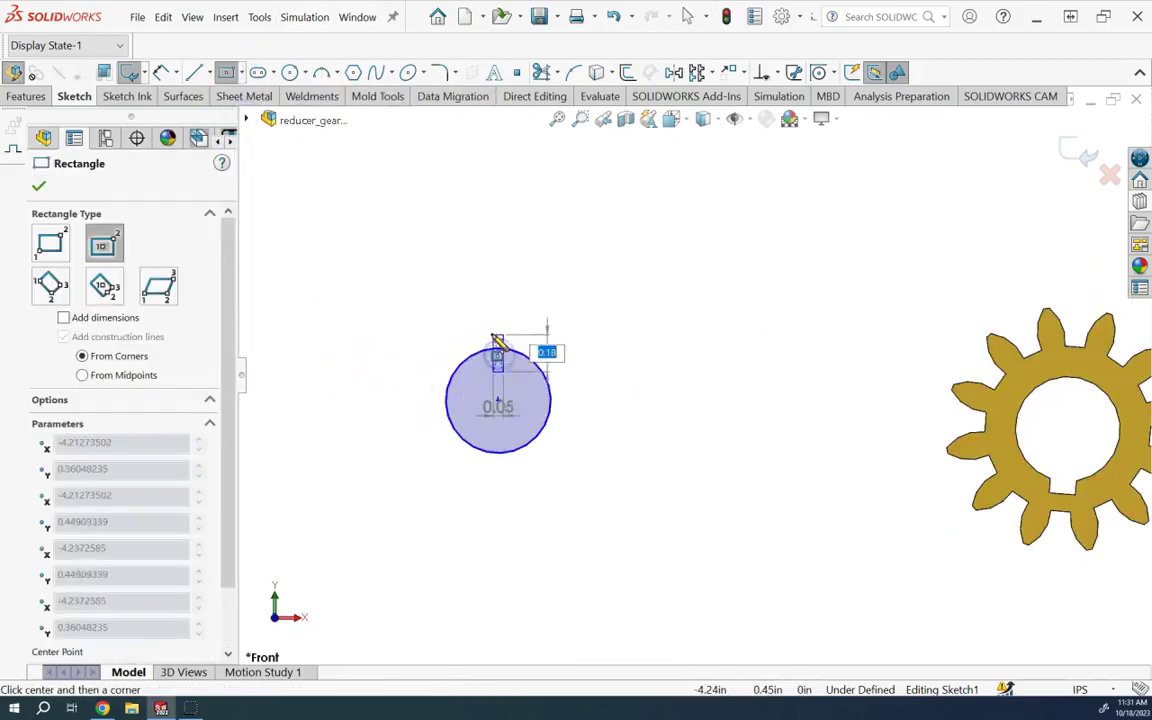
{"action": "left_click", "coordinate": [477, 336]}
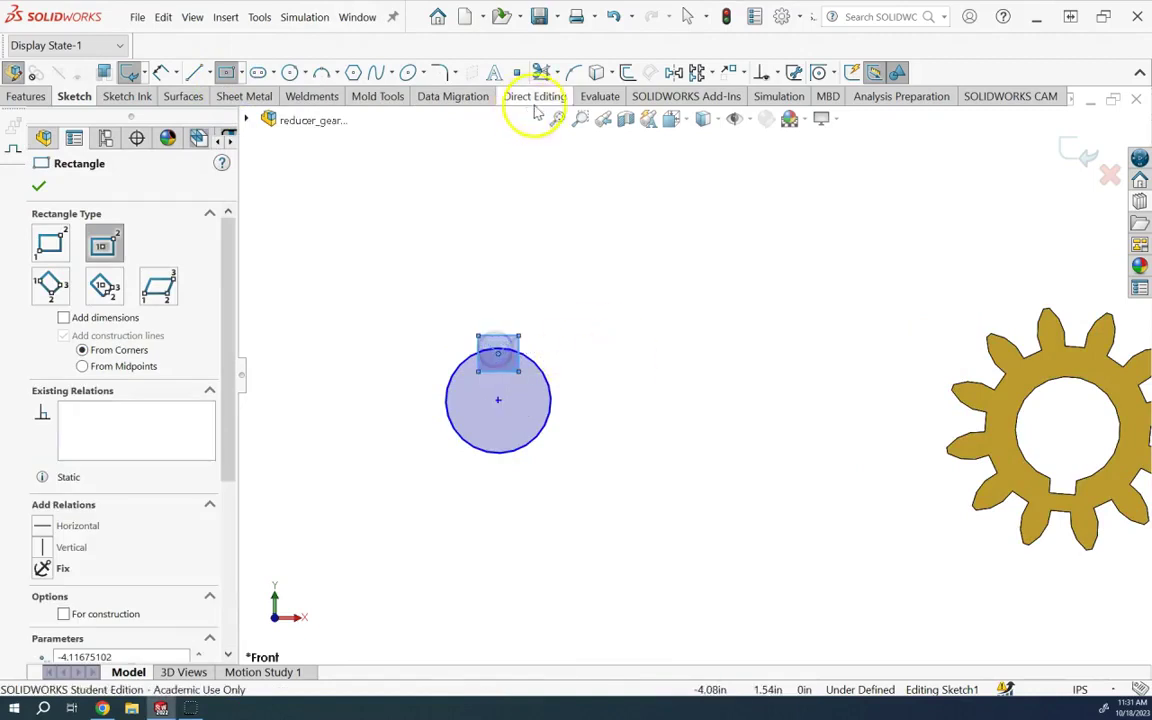
Step: Trim the rectangle parts outside the circle and the arc between its sides to leave an open keyway notch
{"action": "left_click", "coordinate": [541, 72]}
{"action": "scroll", "coordinate": [516, 371], "scroll_direction": "down", "scroll_amount": 2}
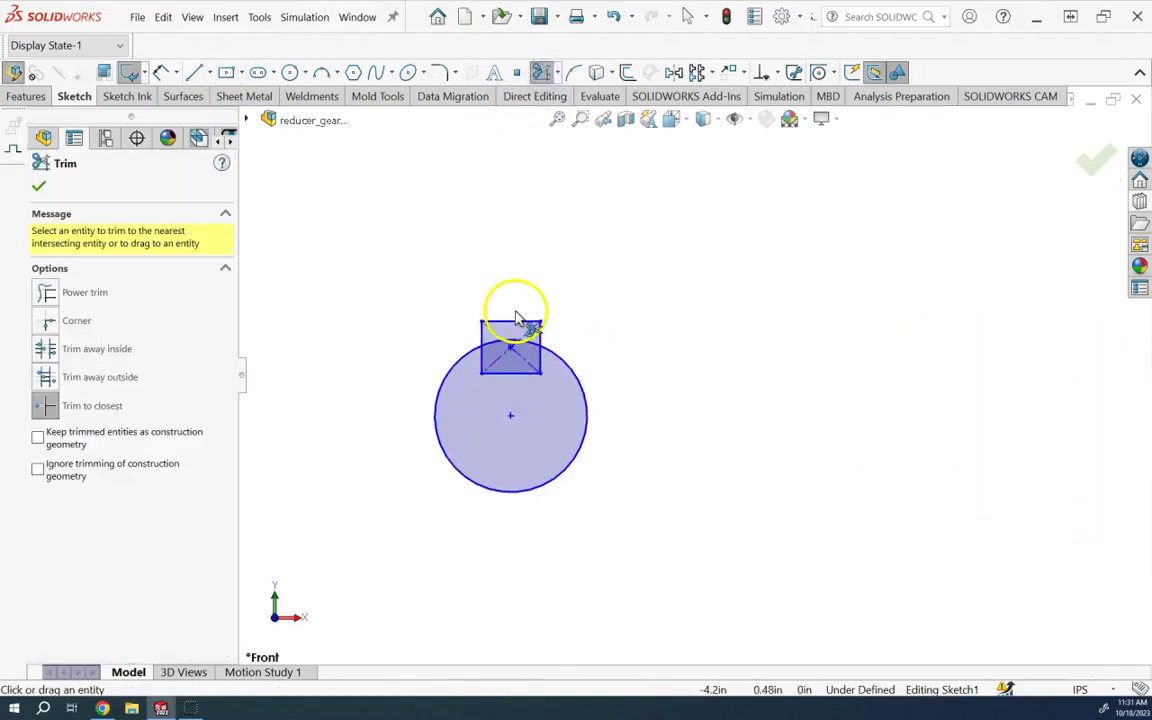
{"action": "left_click", "coordinate": [511, 319]}
{"action": "left_click", "coordinate": [482, 333]}
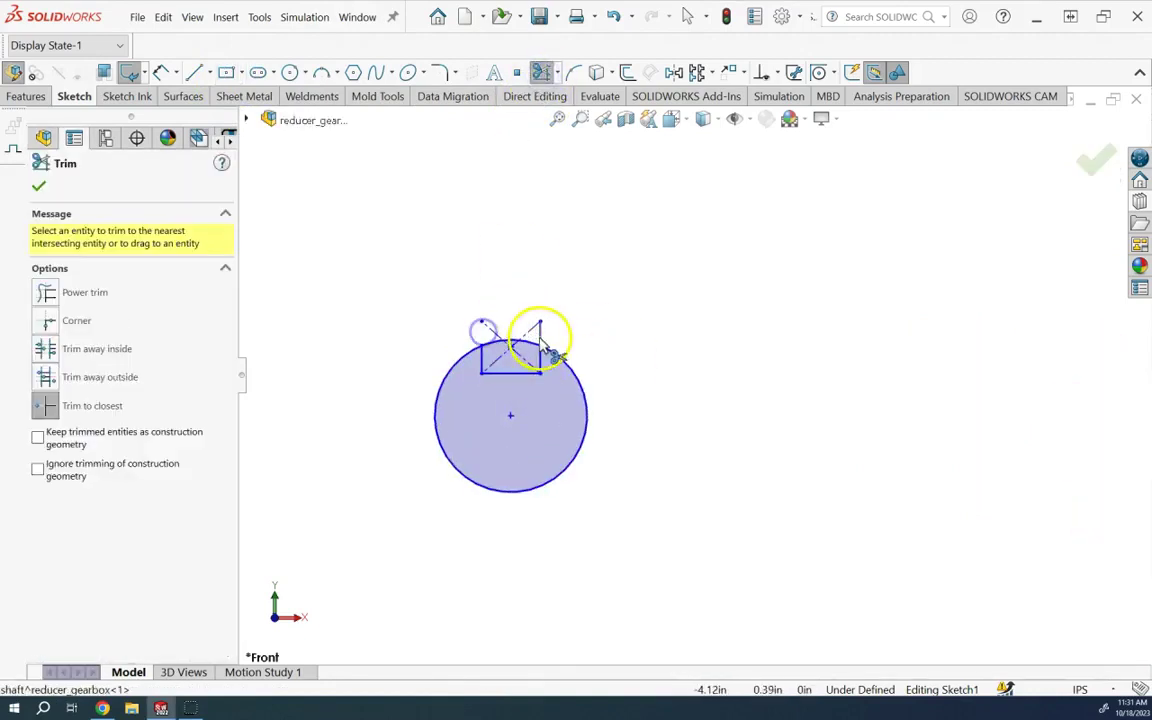
{"action": "left_click", "coordinate": [539, 341]}
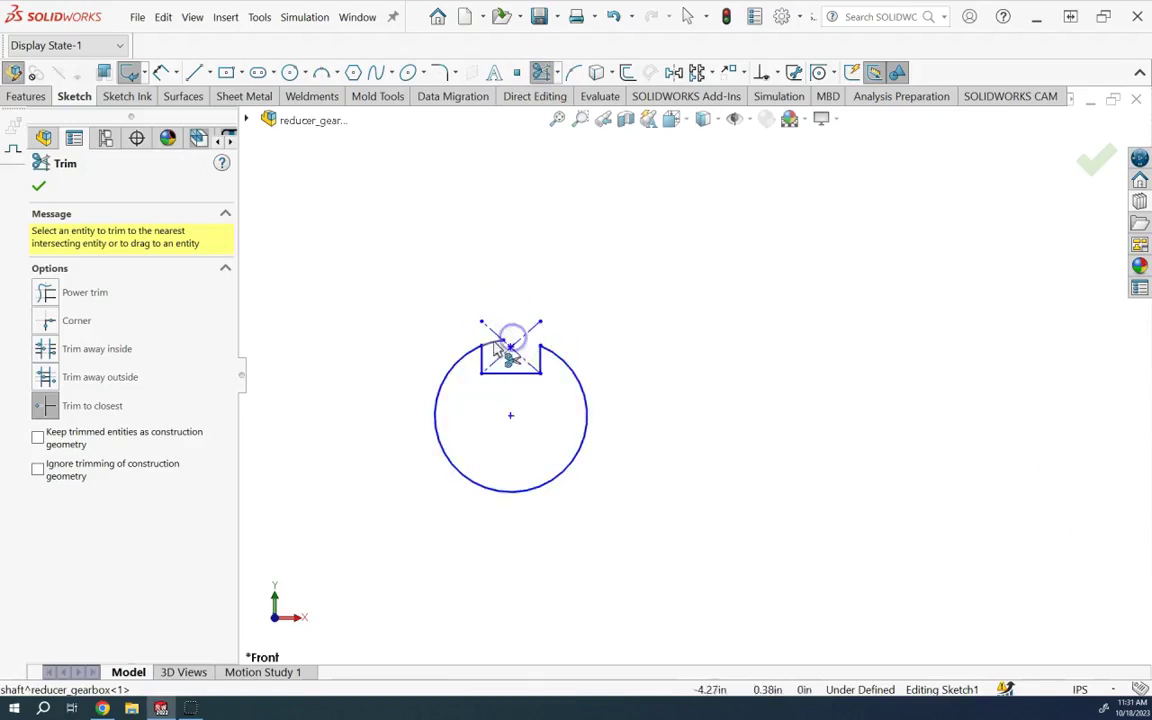
{"action": "scroll", "coordinate": [663, 437], "scroll_direction": "up", "scroll_amount": 5}
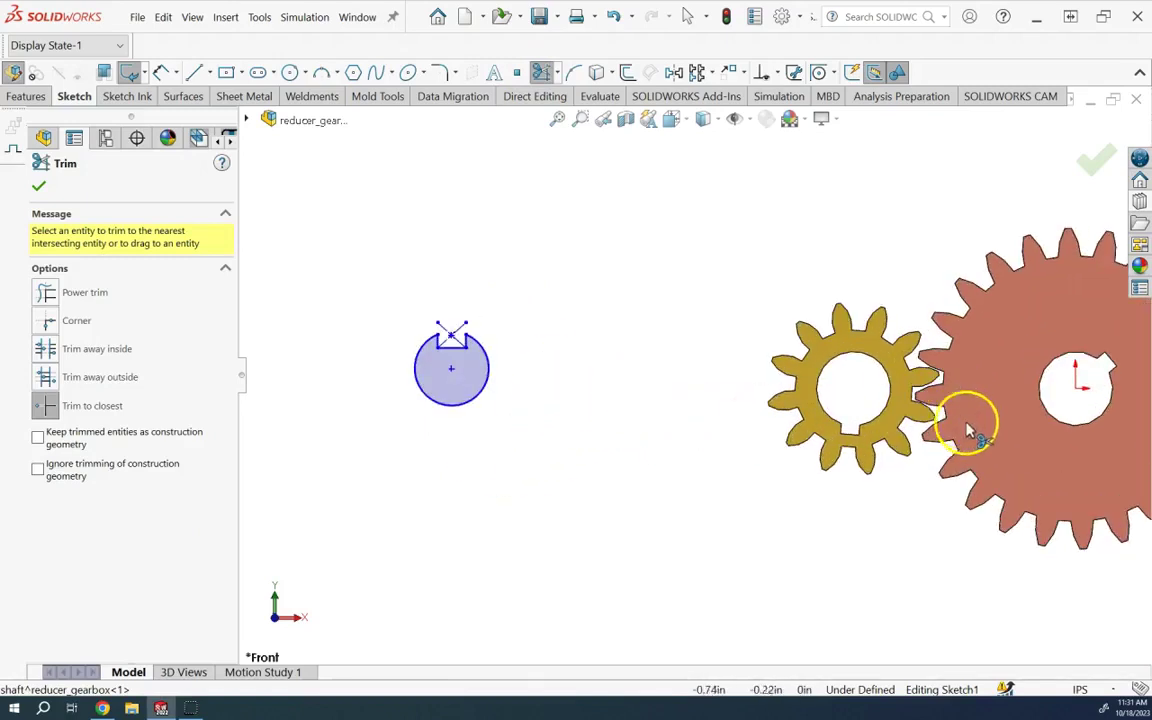
{"action": "left_click", "coordinate": [38, 189]}
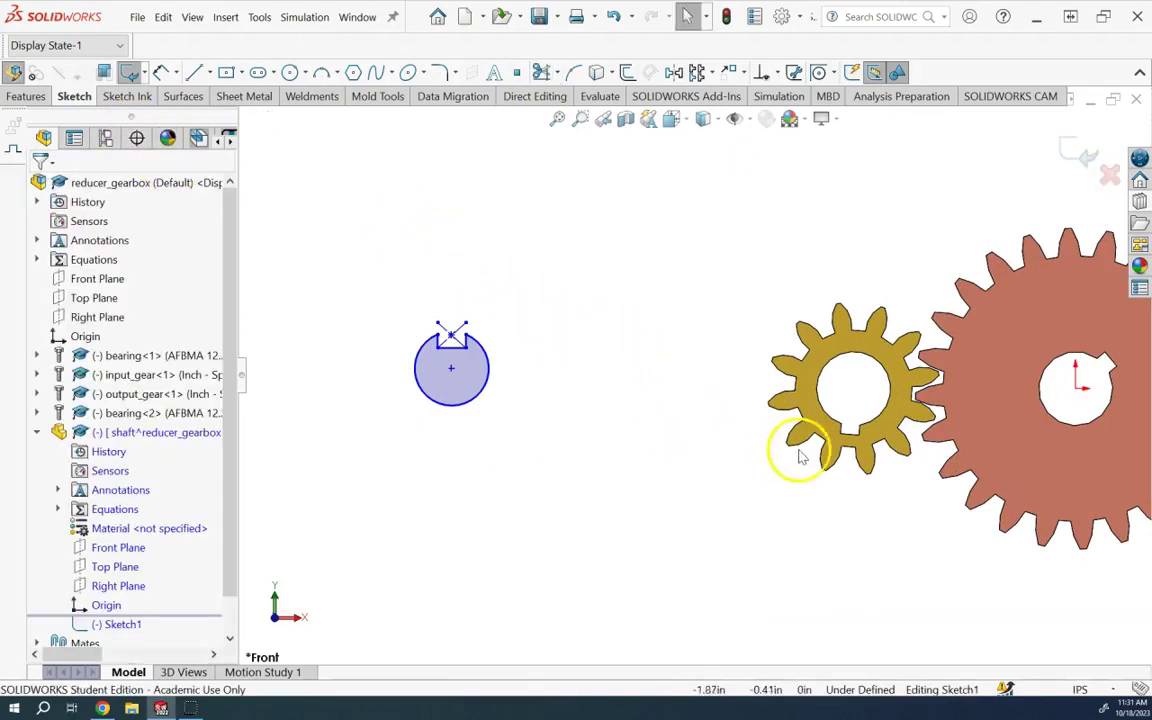
Step: Add an Equal relation between the notch's bottom line and the bottom edge of the input gear's keyway
{"action": "left_click", "coordinate": [451, 340]}
{"action": "scroll", "coordinate": [838, 456], "scroll_direction": "down", "scroll_amount": 3}
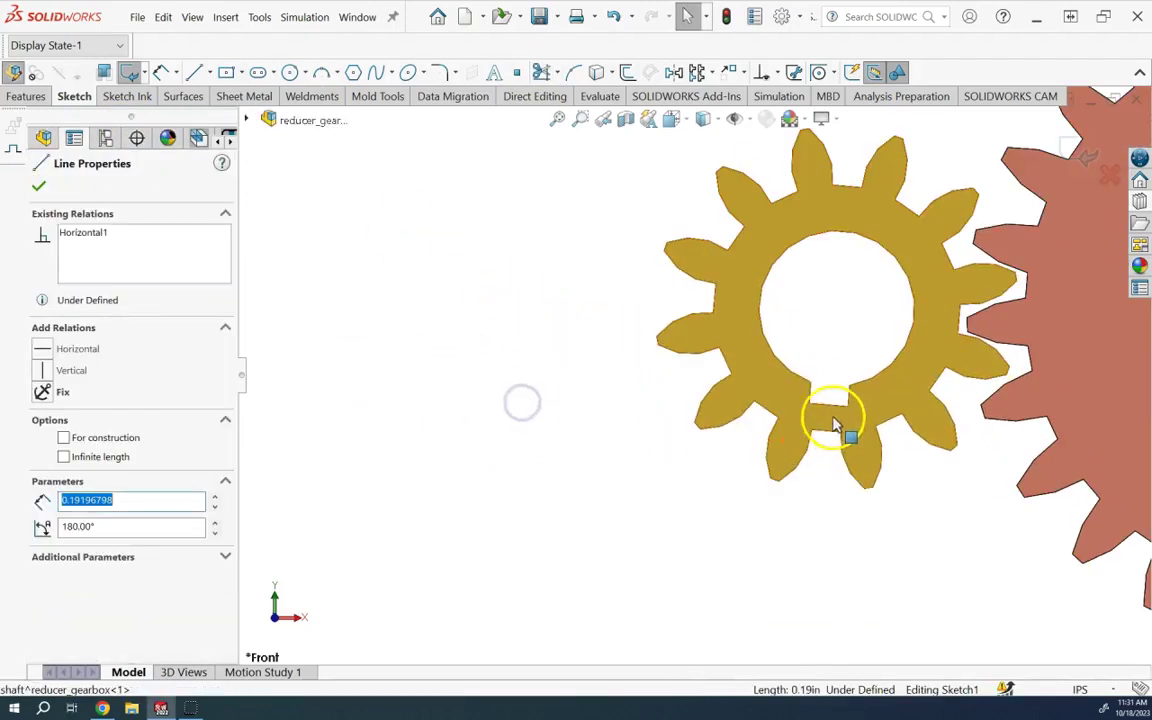
{"action": "left_click", "coordinate": [828, 406], "text": "ctrl"}
{"action": "scroll", "coordinate": [650, 425], "scroll_direction": "up", "scroll_amount": 2}
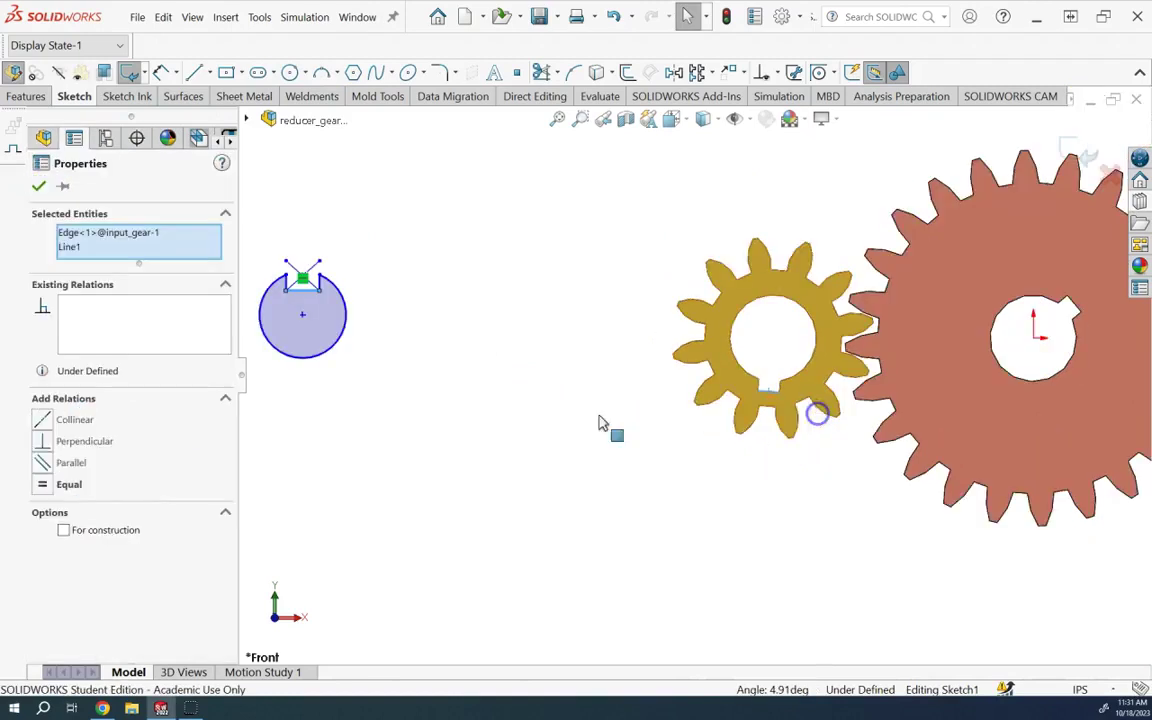
{"action": "left_click", "coordinate": [50, 485]}
{"action": "left_click", "coordinate": [40, 184]}
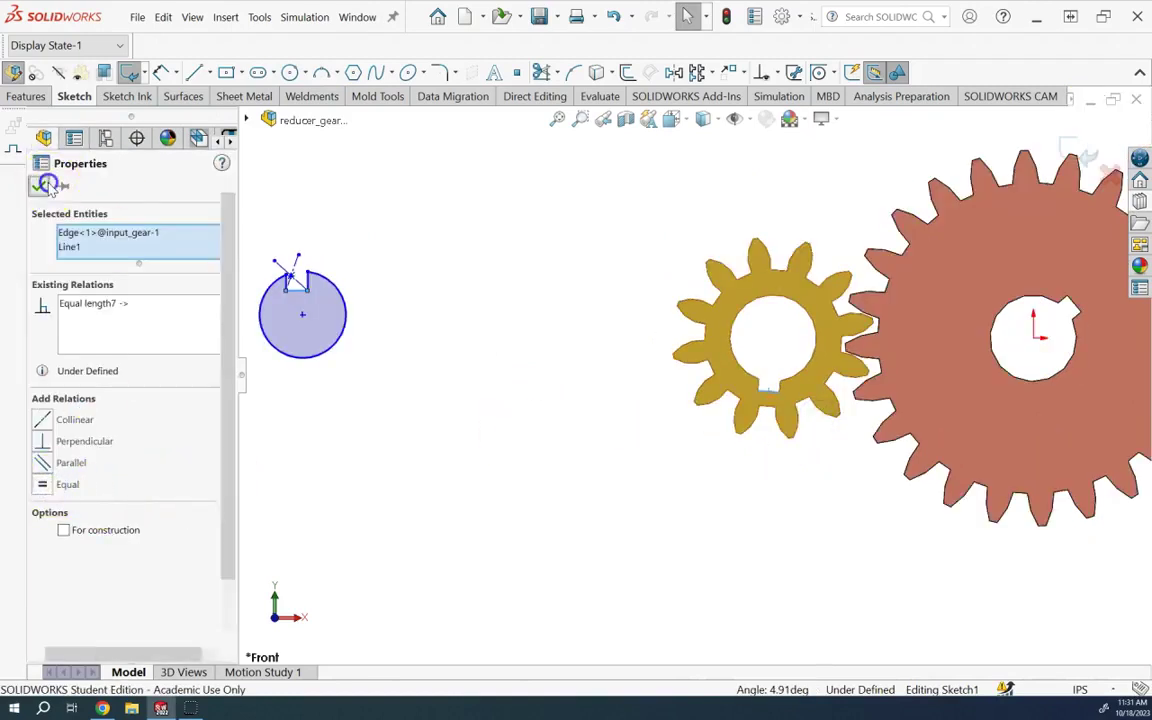
Step: Add an Equal relation between the notch's left side line and the side edge of the input gear's keyway
{"action": "scroll", "coordinate": [250, 275], "scroll_direction": "down", "scroll_amount": 2}
{"action": "left_click", "coordinate": [342, 290]}
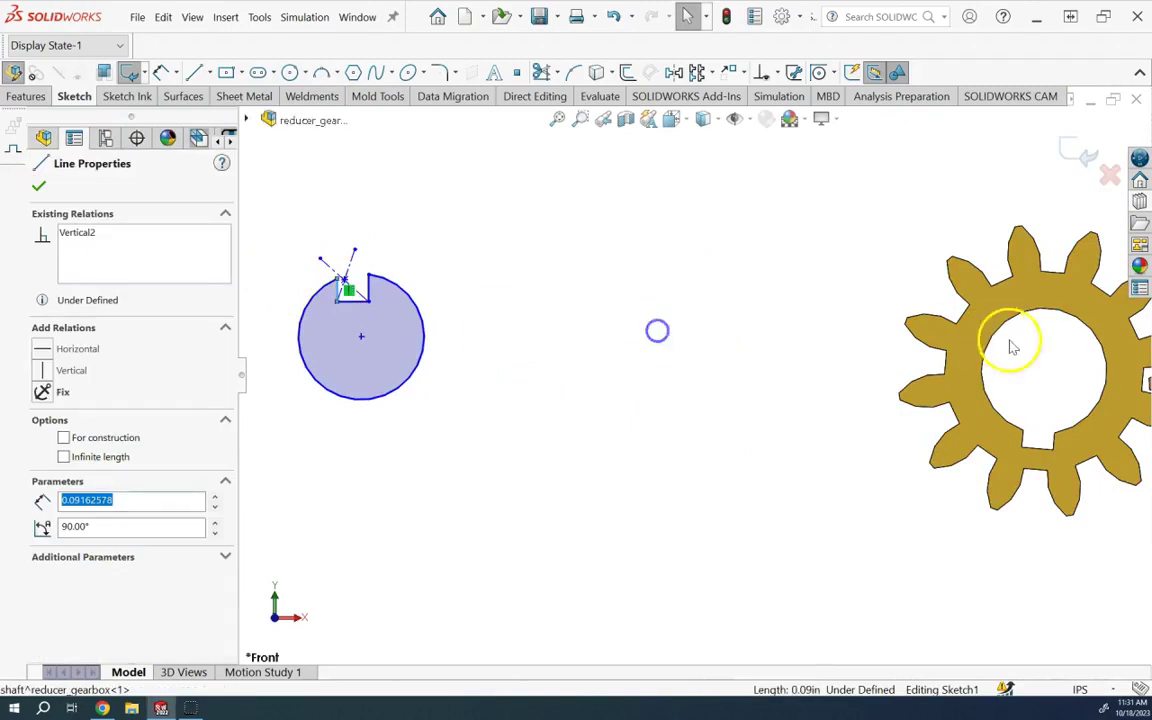
{"action": "left_click", "coordinate": [1025, 442], "text": "ctrl"}
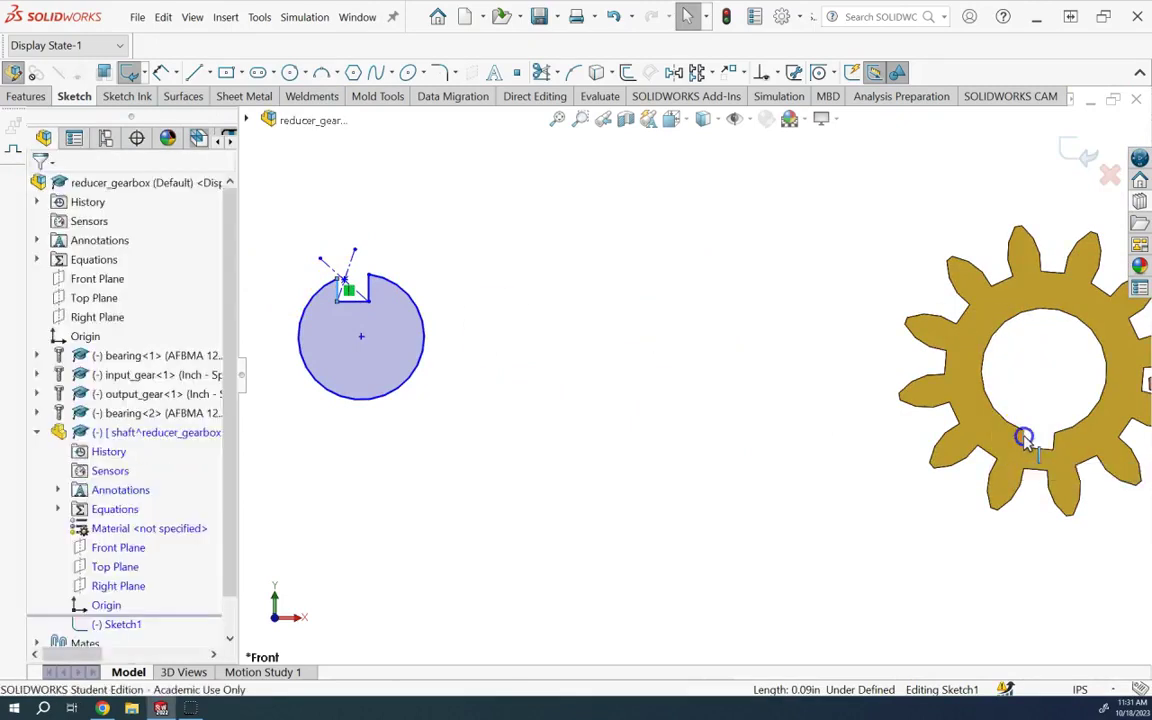
{"action": "left_click", "coordinate": [46, 487]}
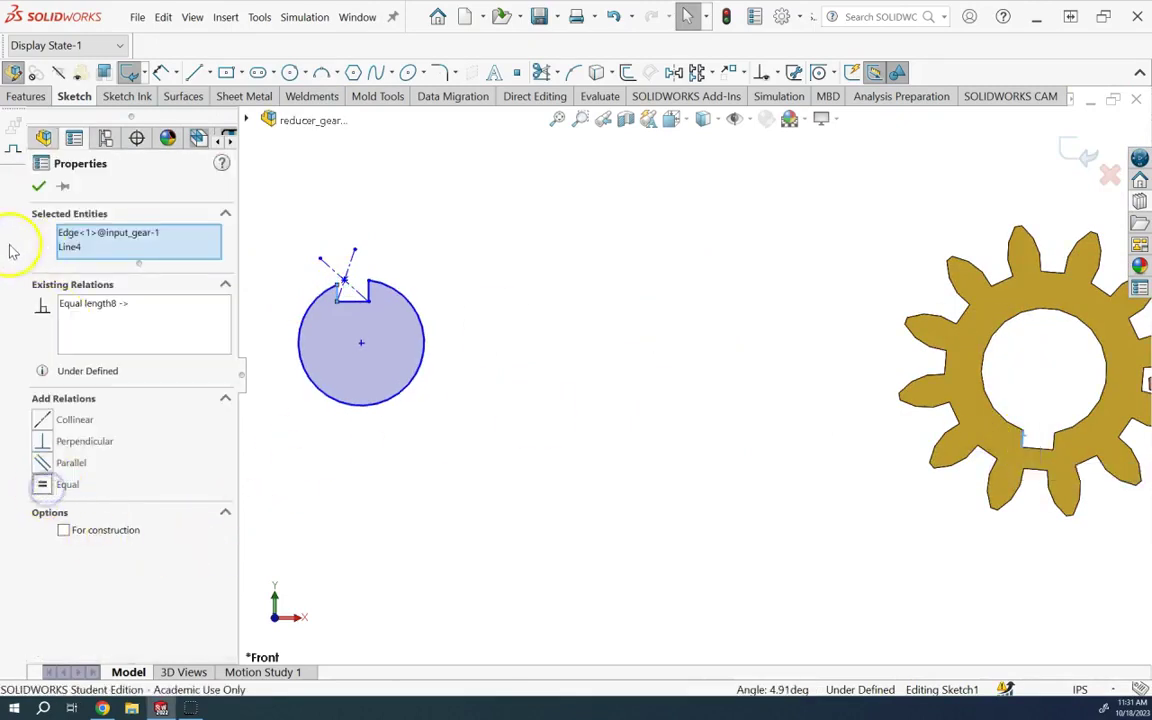
{"action": "left_click", "coordinate": [38, 189]}
Step: Add an Equal relation between the notch's two vertical side lines and exit the sketch
{"action": "left_click", "coordinate": [341, 298]}
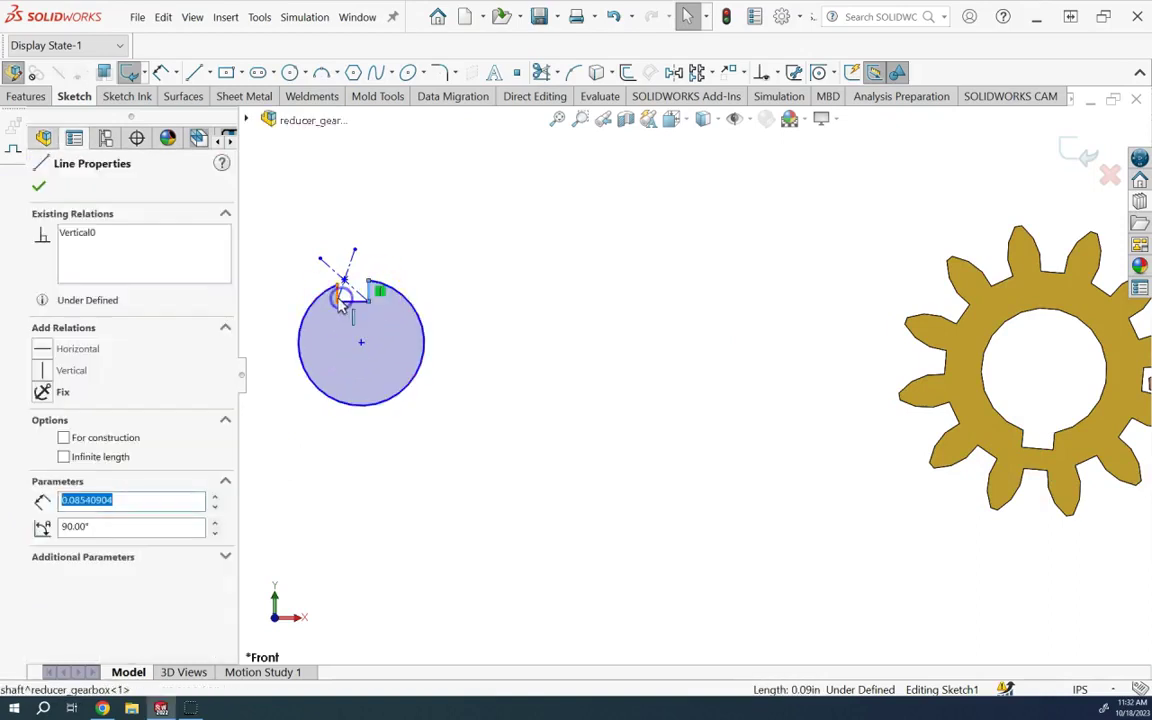
{"action": "left_click", "coordinate": [336, 292], "text": "ctrl"}
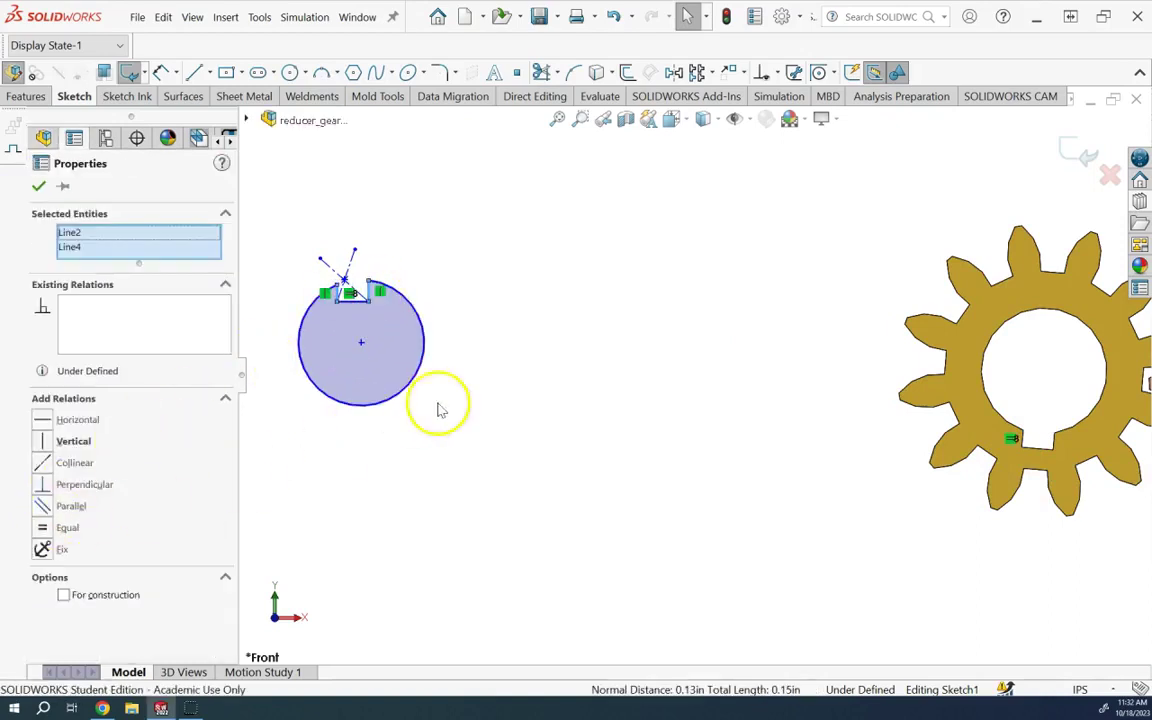
{"action": "left_click", "coordinate": [47, 529]}
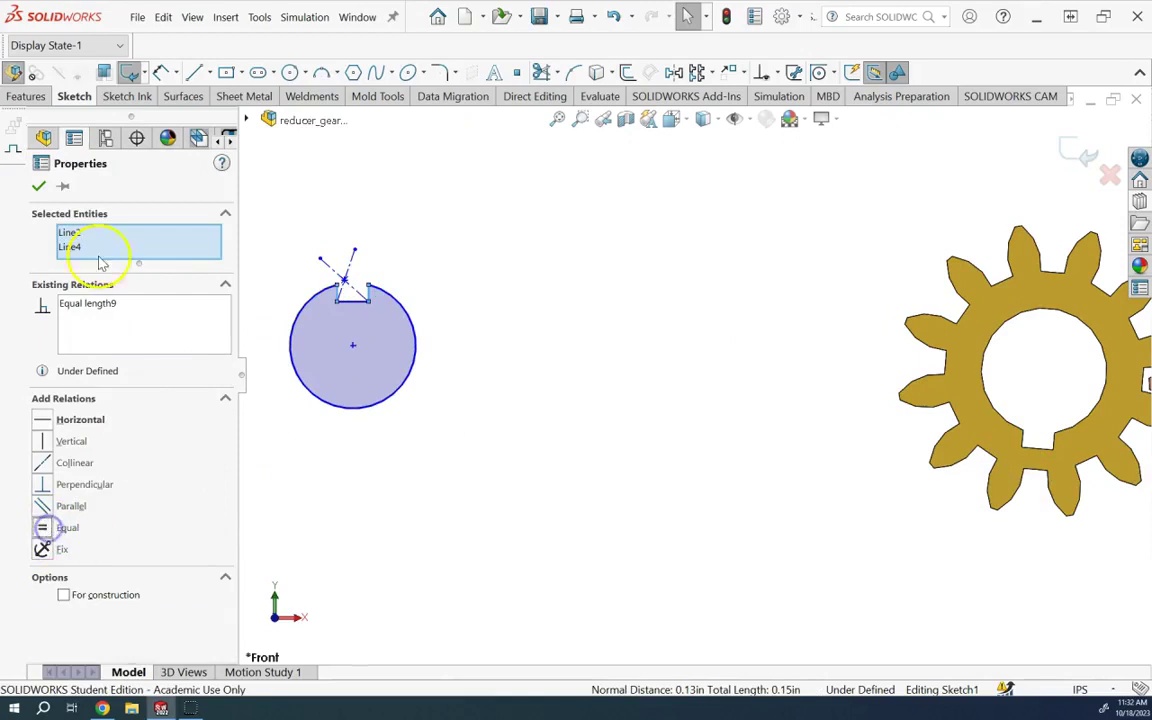
{"action": "left_click", "coordinate": [39, 186]}
{"action": "scroll", "coordinate": [481, 316], "scroll_direction": "up", "scroll_amount": 2}
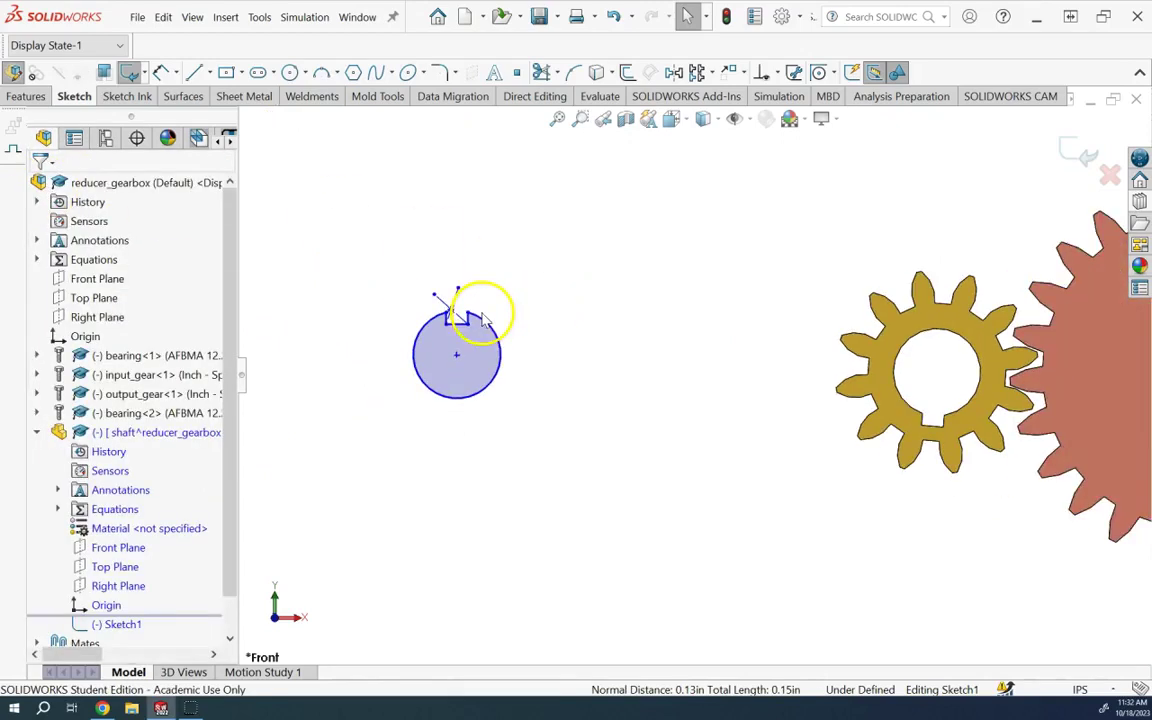
{"action": "left_click", "coordinate": [1082, 155]}
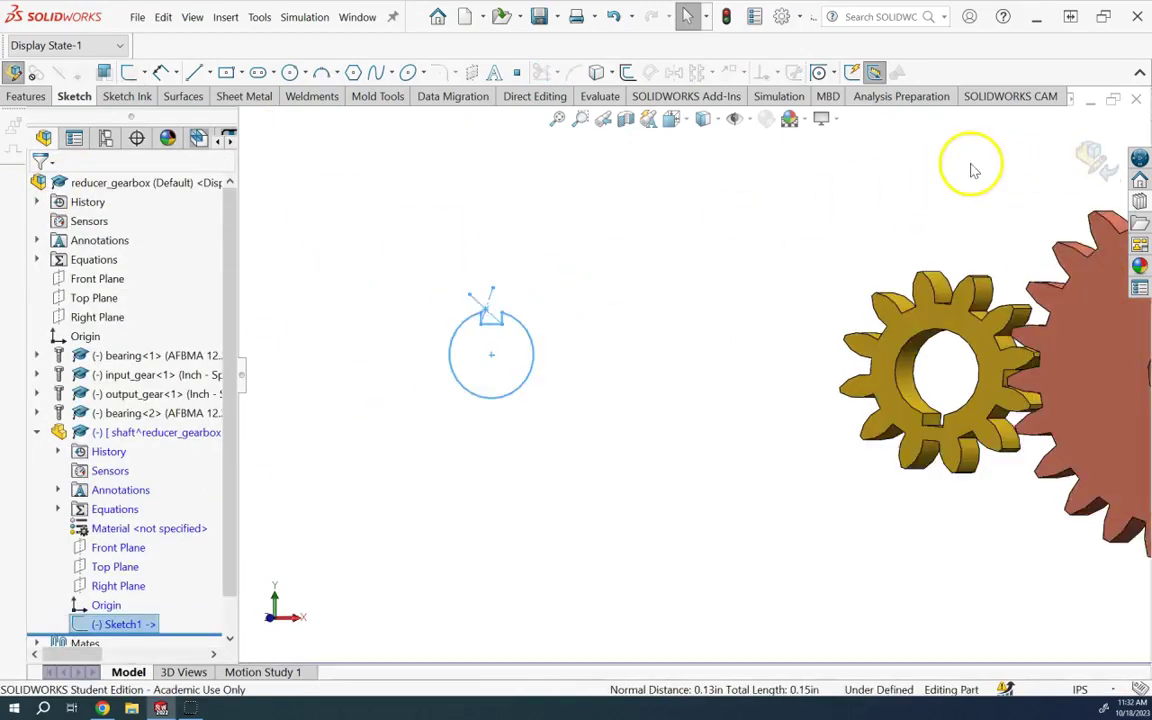
Step: Extrude the notched circle sketch as a blind boss with a depth of 2 in to form the shaft
{"action": "left_click", "coordinate": [35, 97]}
{"action": "left_click", "coordinate": [120, 72]}
{"action": "type", "text": "6"}
{"action": "key", "text": "Return"}
{"action": "left_click", "coordinate": [178, 377]}
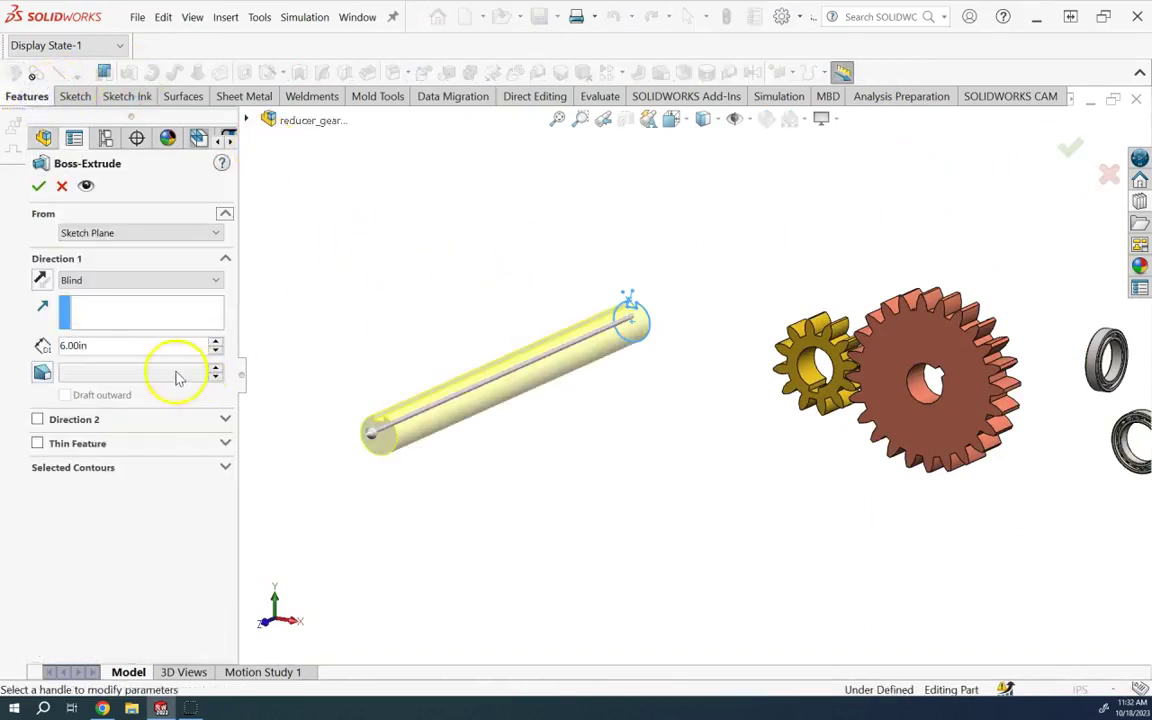
{"action": "type", "text": "4"}
{"action": "left_click", "coordinate": [398, 283]}
{"action": "left_click", "coordinate": [75, 228]}
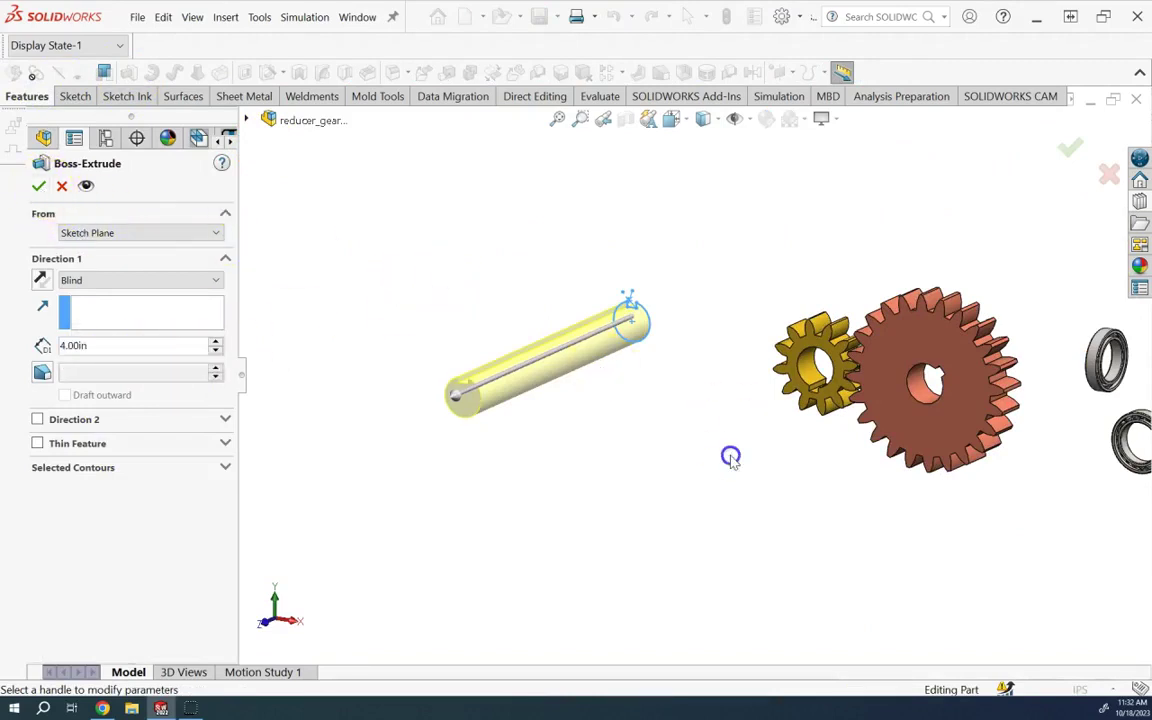
{"action": "key", "text": "Left"}
{"action": "key", "text": "Left"}
{"action": "key", "text": "Left"}
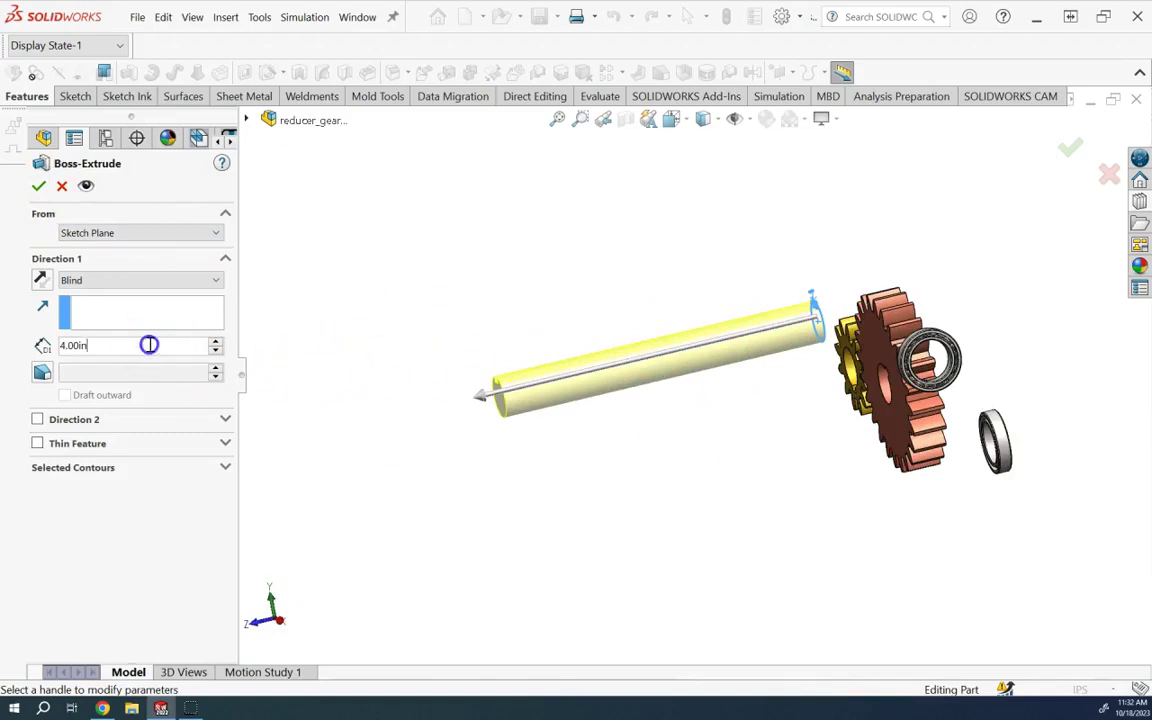
{"action": "type", "text": "2"}
{"action": "left_click", "coordinate": [461, 303]}
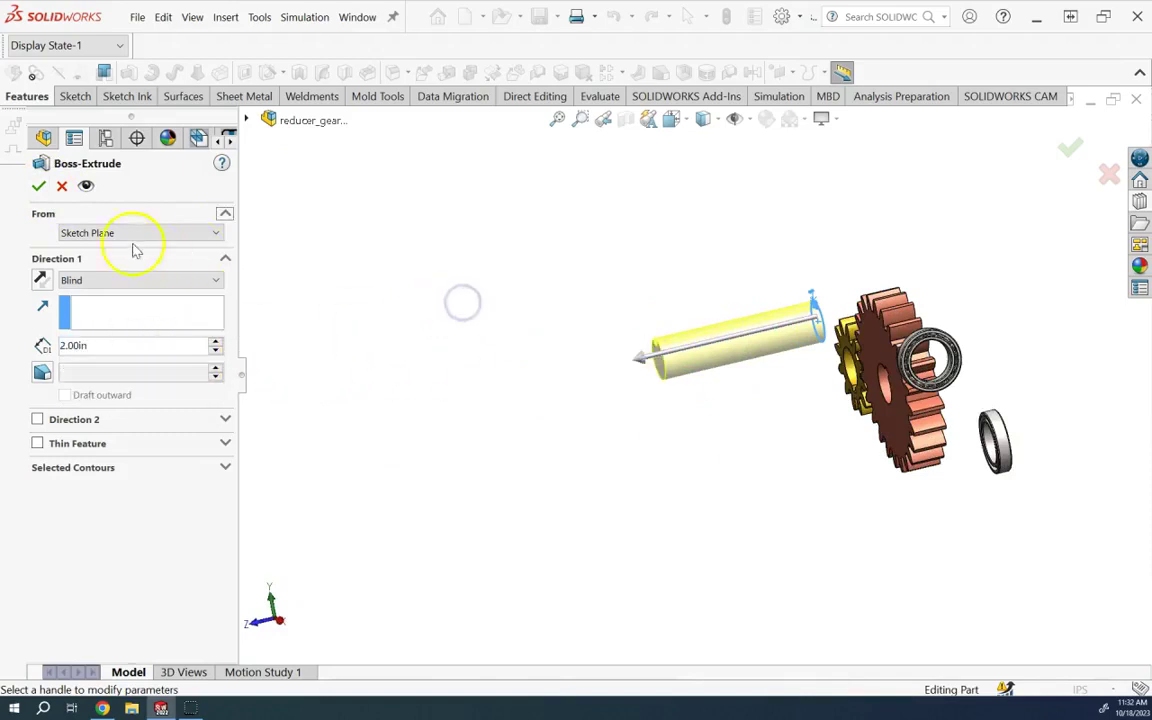
{"action": "left_click", "coordinate": [39, 187]}
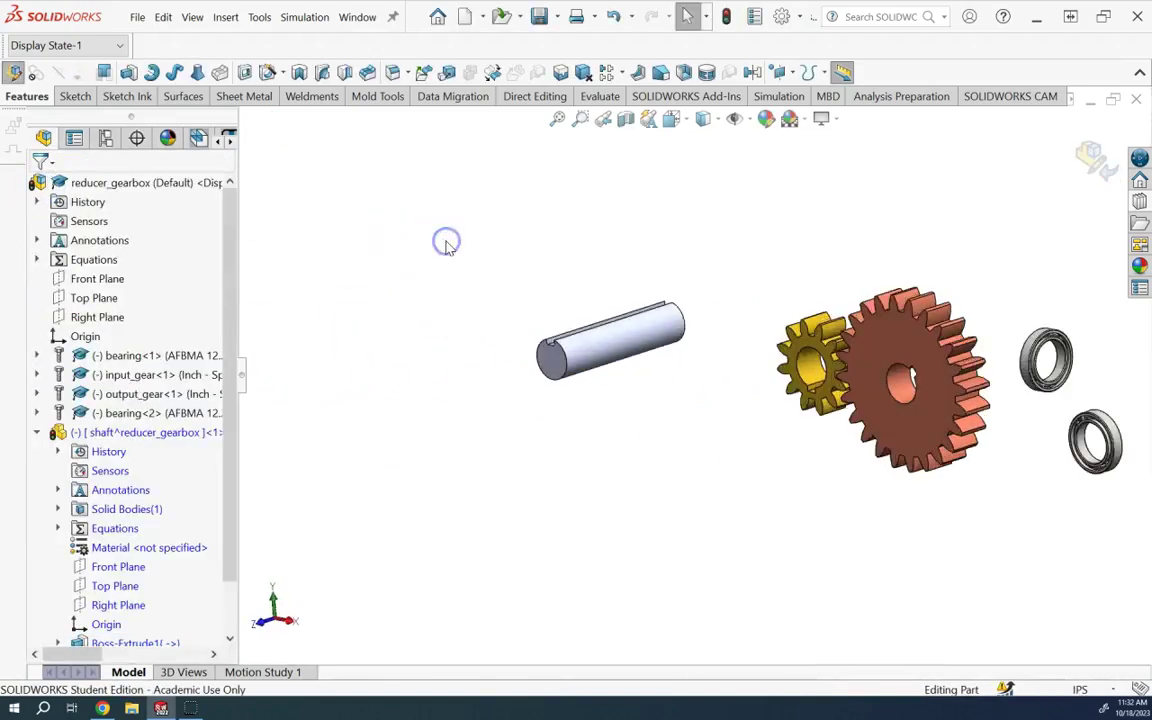
Step: Assign Cast Alloy Steel to the shaft and return to editing the assembly
{"action": "right_click", "coordinate": [134, 548]}
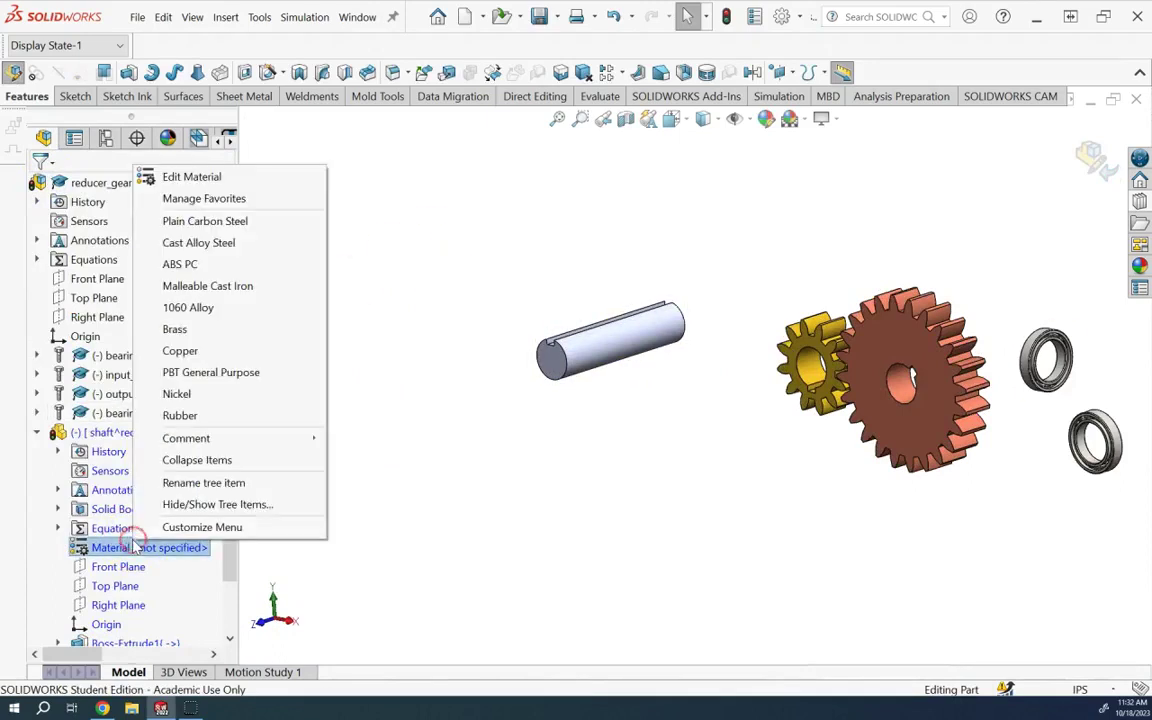
{"action": "left_click", "coordinate": [226, 248]}
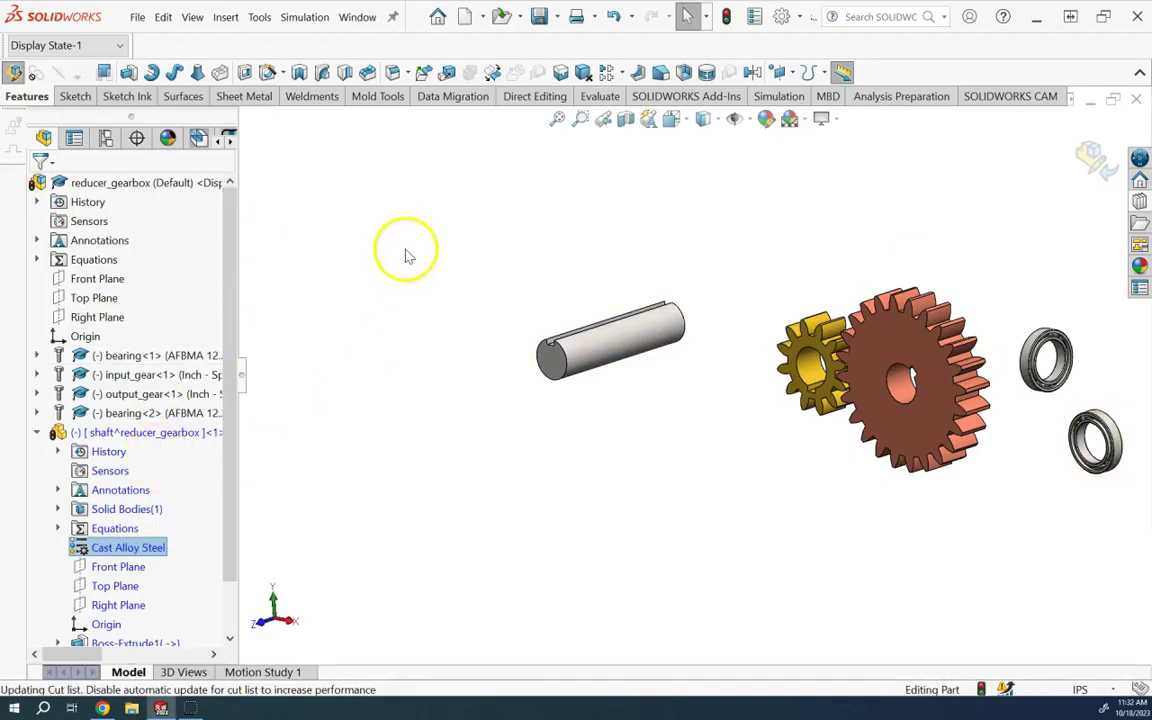
{"action": "scroll", "coordinate": [408, 255], "scroll_direction": "up", "scroll_amount": 1}
{"action": "left_click", "coordinate": [1088, 155]}
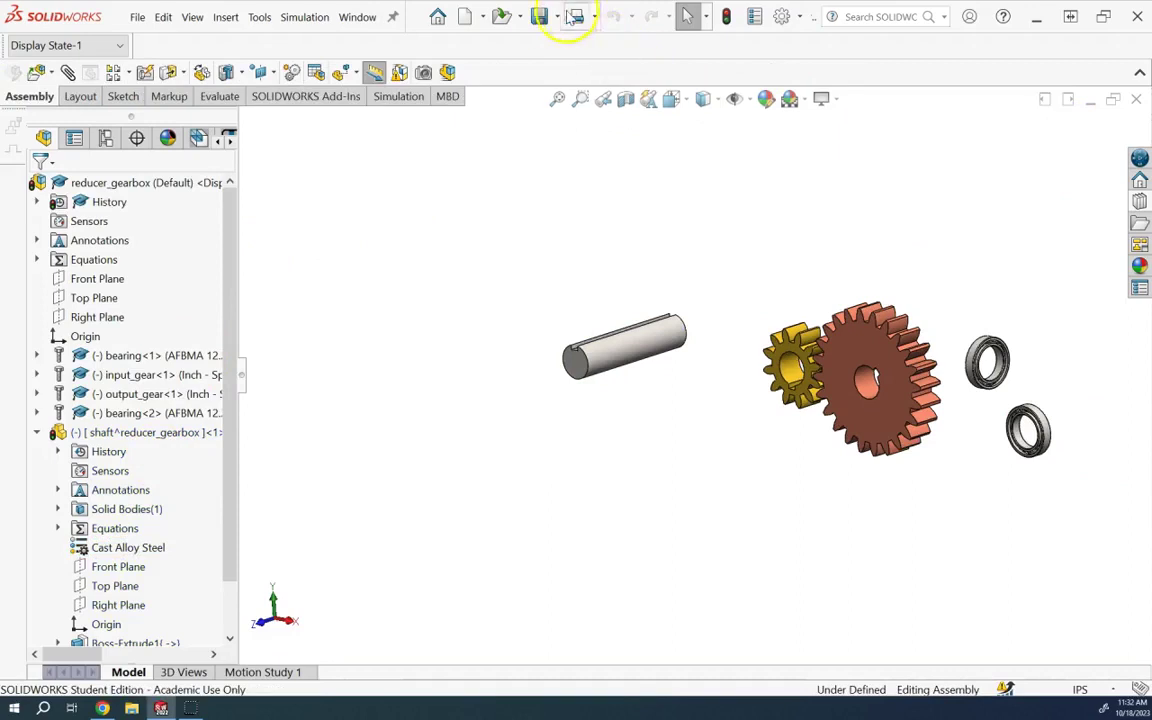
Step: Save the assembly and all modified documents, storing the virtual shaft part externally
{"action": "key", "text": "ctrl+s"}
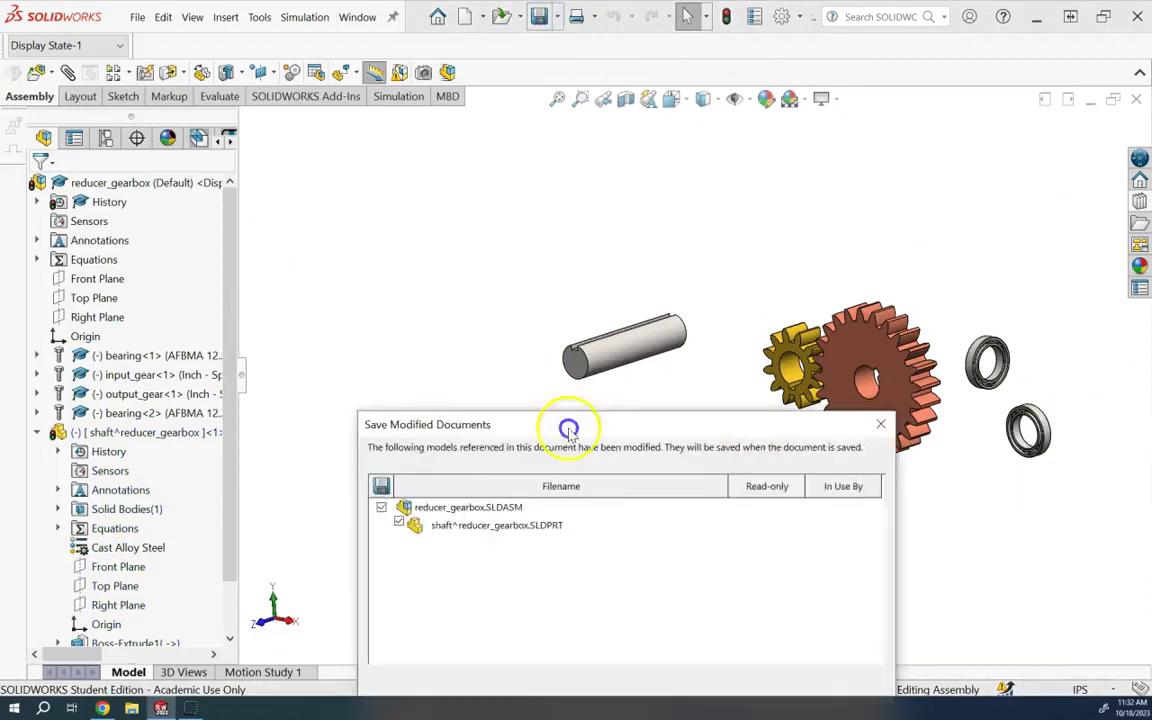
{"action": "left_click", "coordinate": [592, 506]}
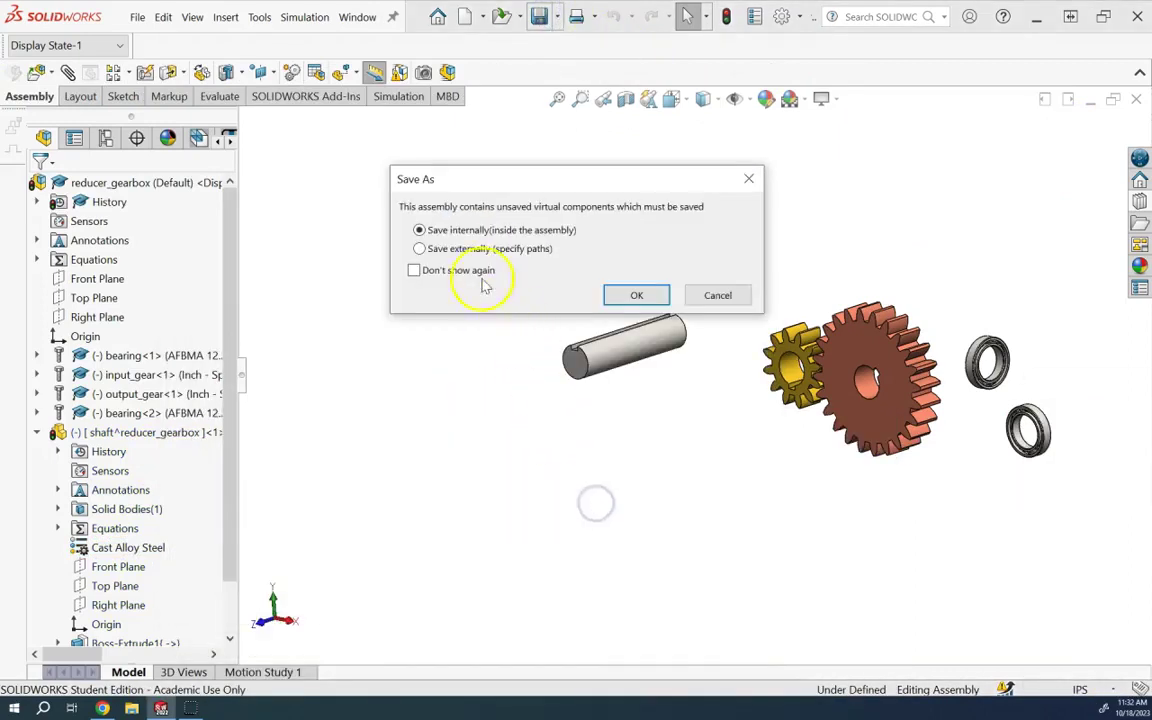
{"action": "left_click", "coordinate": [478, 250]}
{"action": "left_click", "coordinate": [700, 500]}
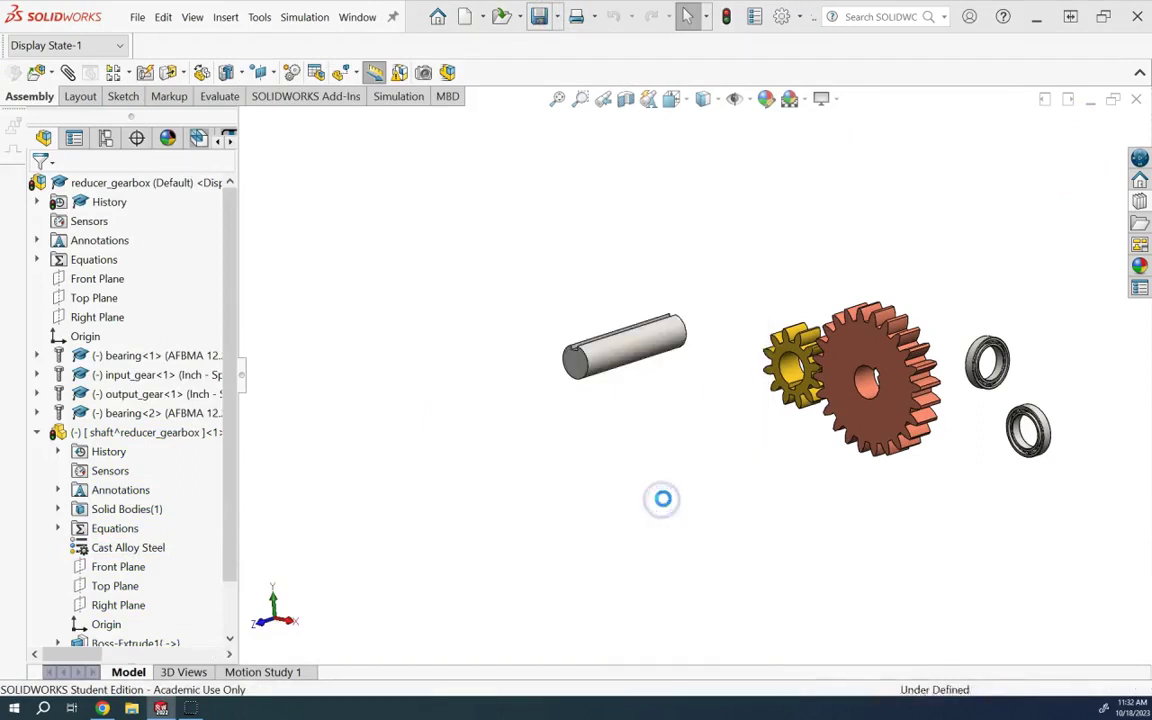
Step: Collapse the shaft's tree entry and place a second copy of the shaft below the first one
{"action": "scroll", "coordinate": [868, 383], "scroll_direction": "down", "scroll_amount": 2}
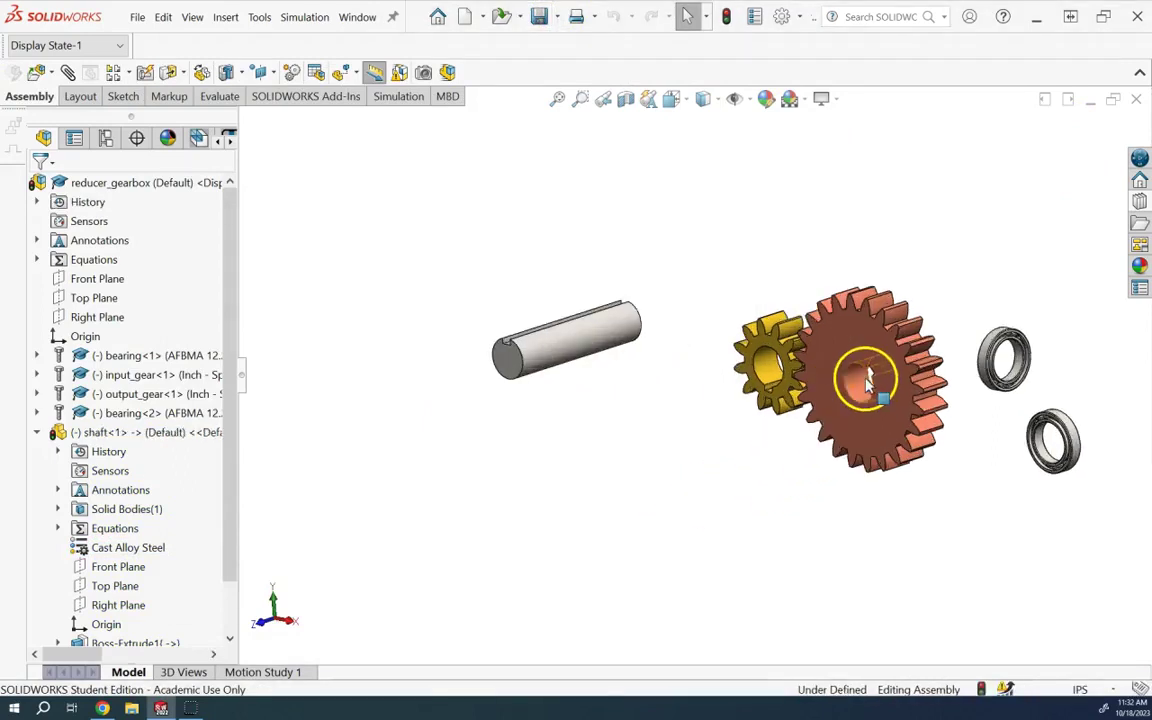
{"action": "scroll", "coordinate": [868, 383], "scroll_direction": "down", "scroll_amount": 1}
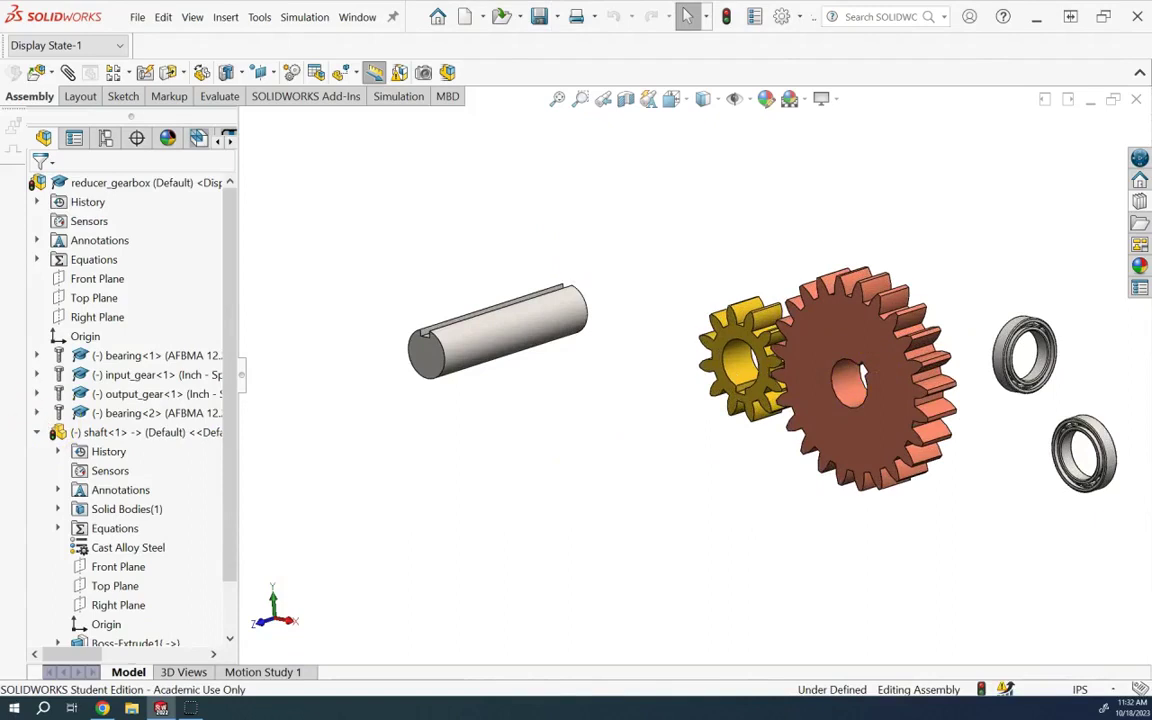
{"action": "left_click", "coordinate": [36, 432]}
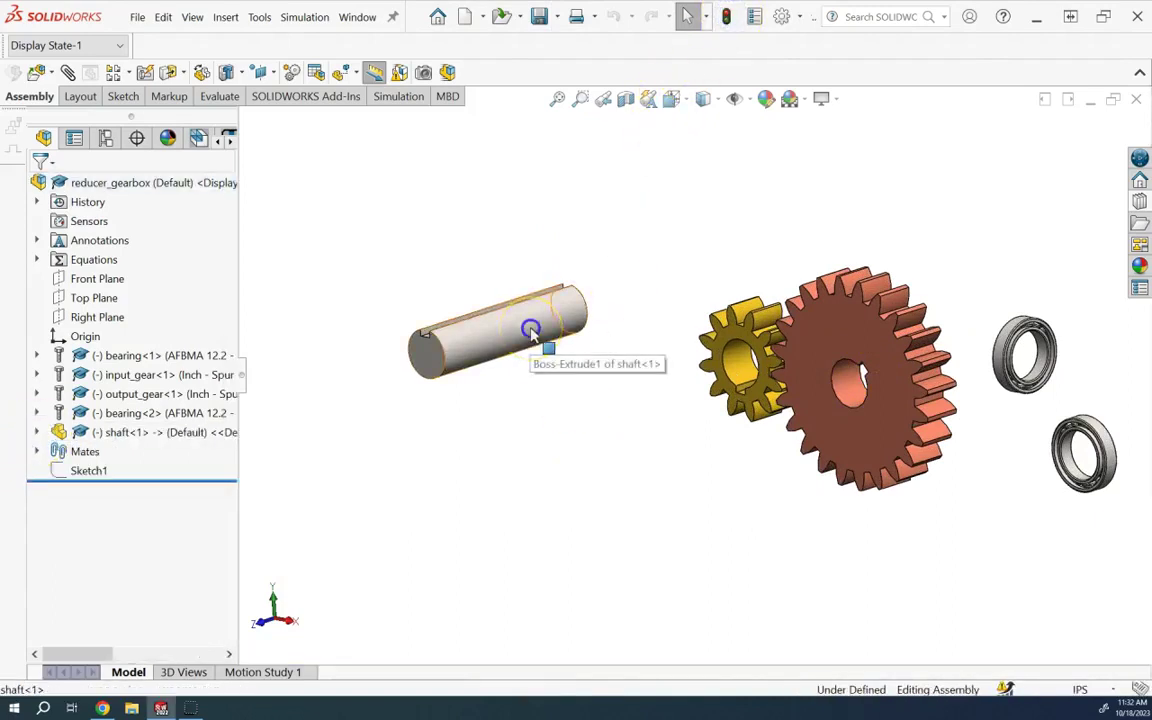
{"action": "left_click_drag", "start_coordinate": [530, 330], "coordinate": [617, 463], "text": "ctrl"}
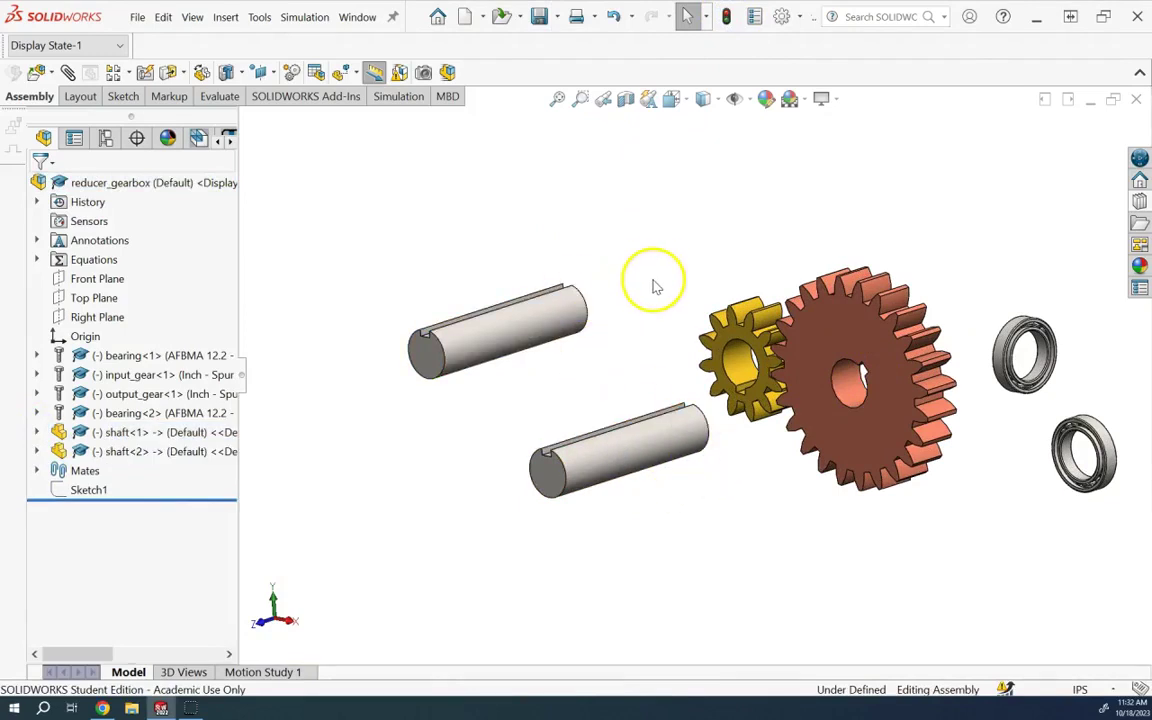
Step: Add a Concentric mate between the first shaft's cylindrical face and the input gear's bore
{"action": "left_click", "coordinate": [68, 73]}
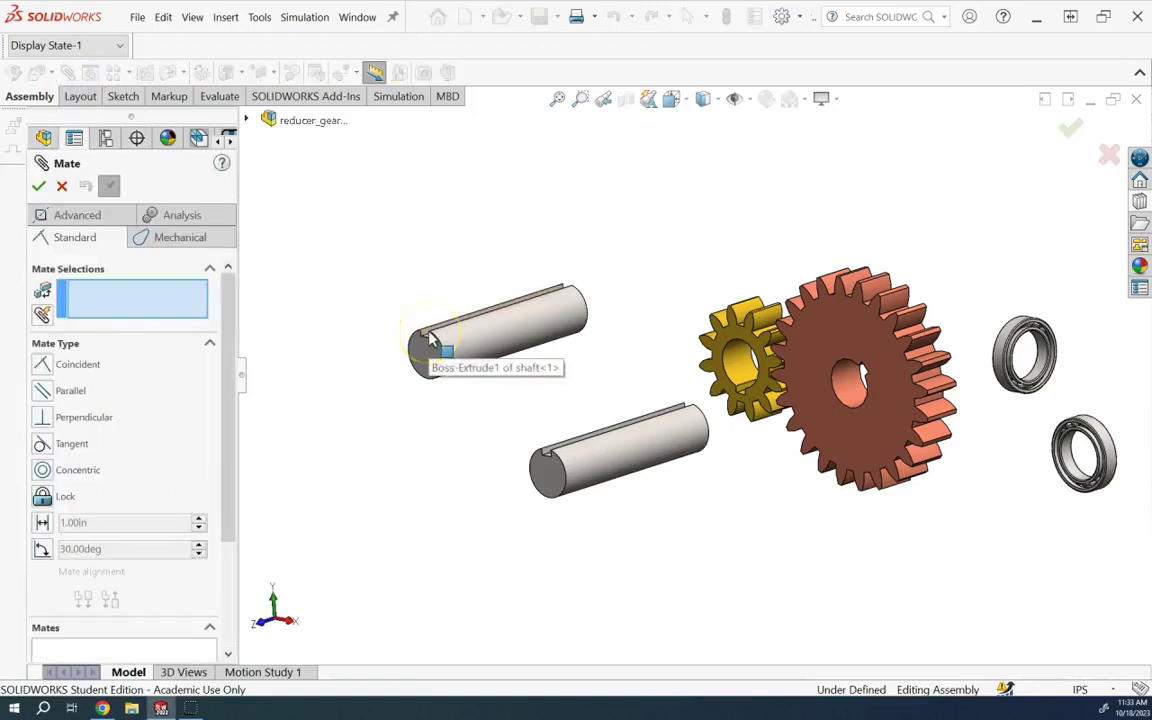
{"action": "scroll", "coordinate": [432, 336], "scroll_direction": "down", "scroll_amount": 4}
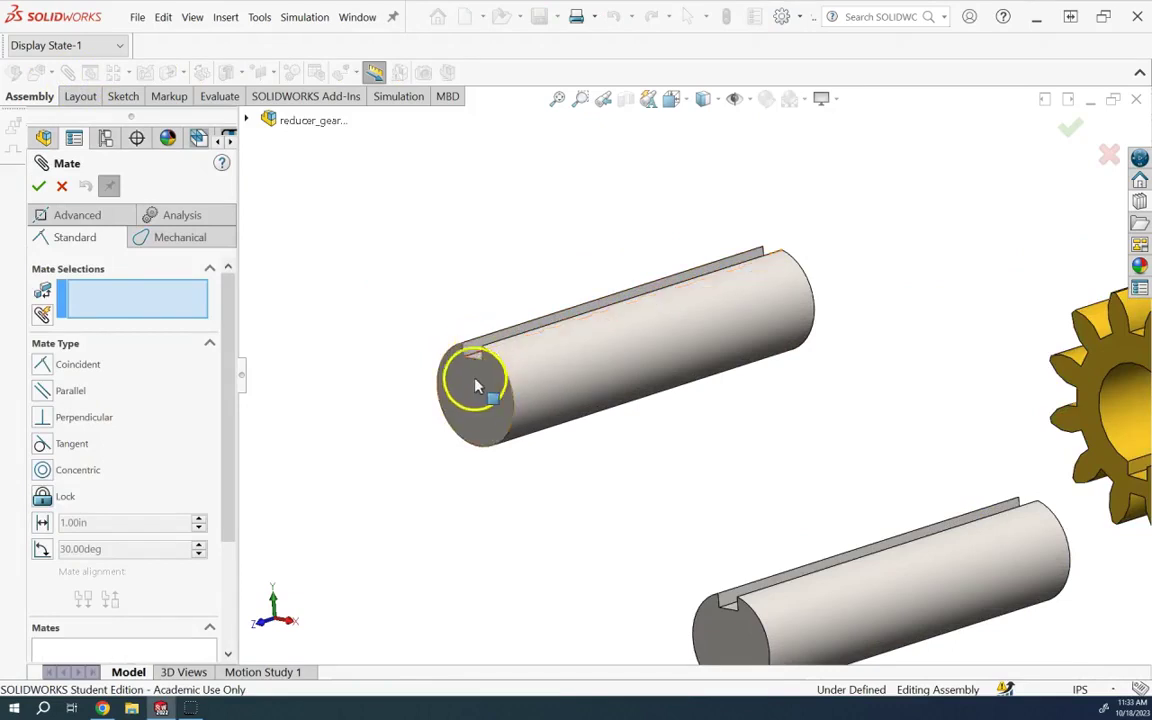
{"action": "left_click", "coordinate": [581, 386]}
{"action": "scroll", "coordinate": [713, 390], "scroll_direction": "up", "scroll_amount": 3}
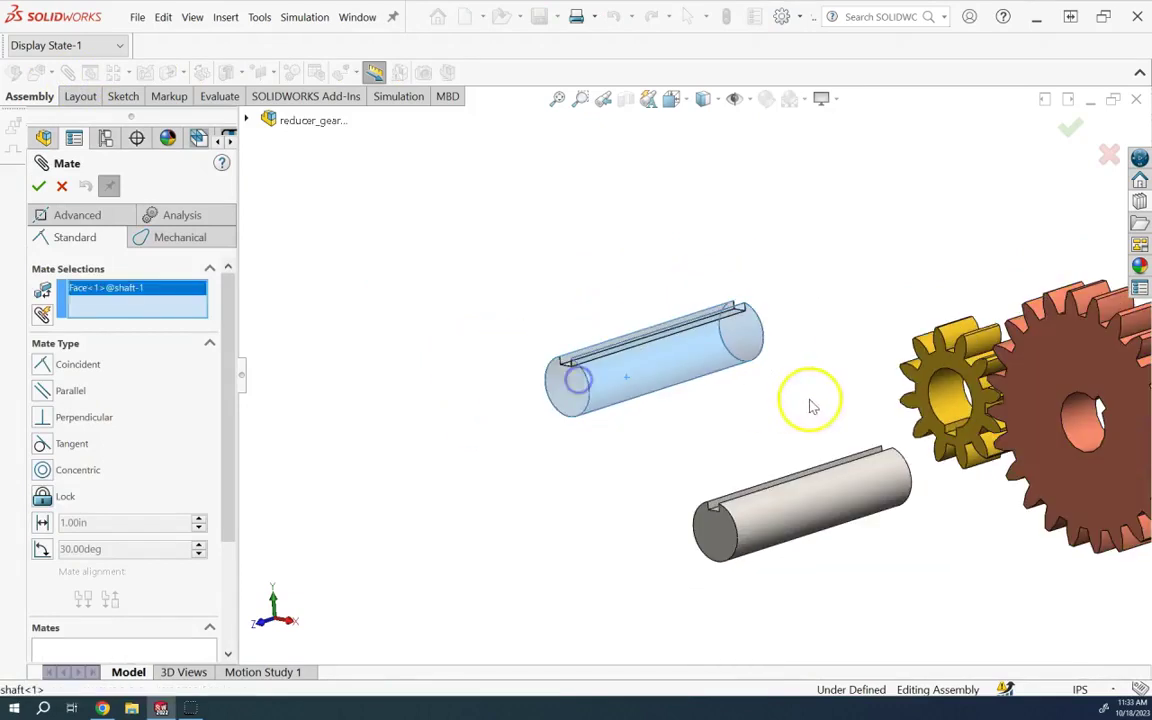
{"action": "left_click", "coordinate": [953, 400]}
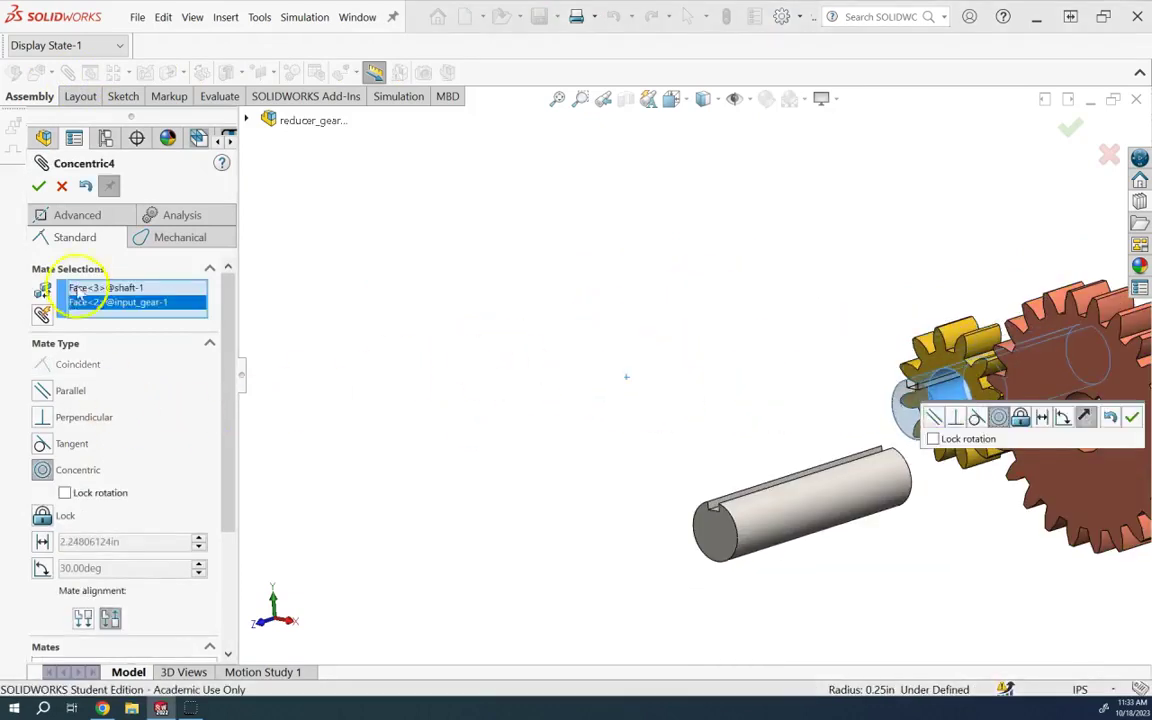
{"action": "left_click", "coordinate": [38, 186]}
{"action": "scroll", "coordinate": [962, 388], "scroll_direction": "down", "scroll_amount": 3}
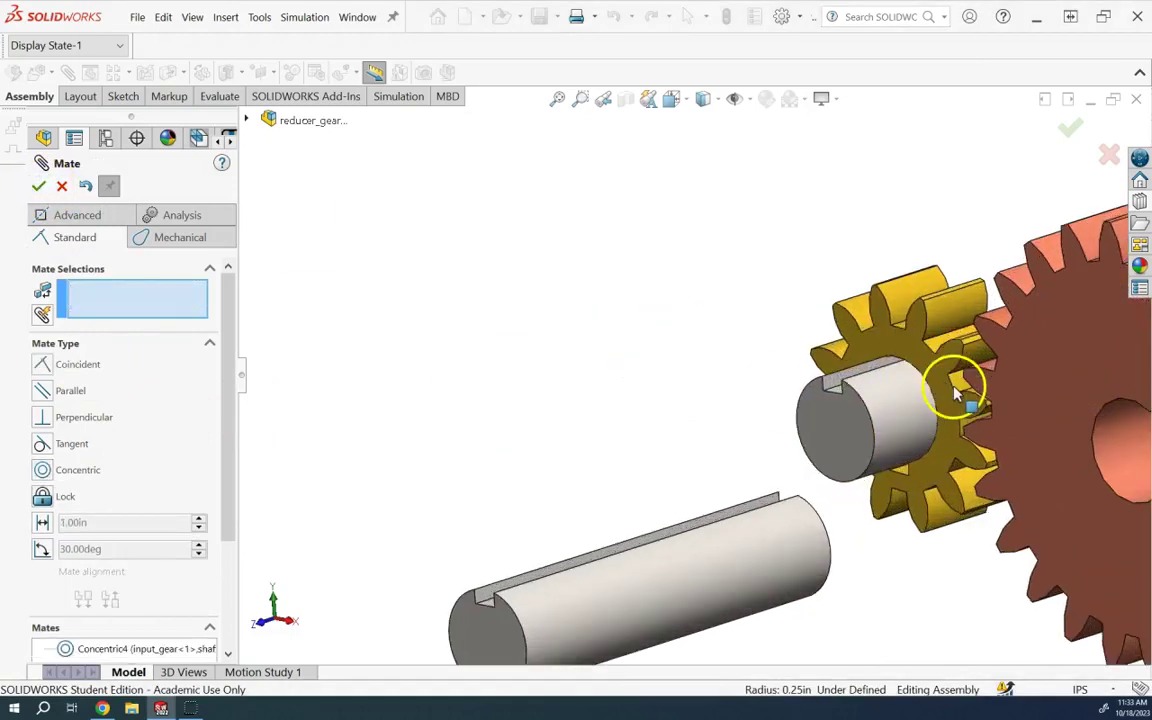
{"action": "left_click", "coordinate": [37, 187]}
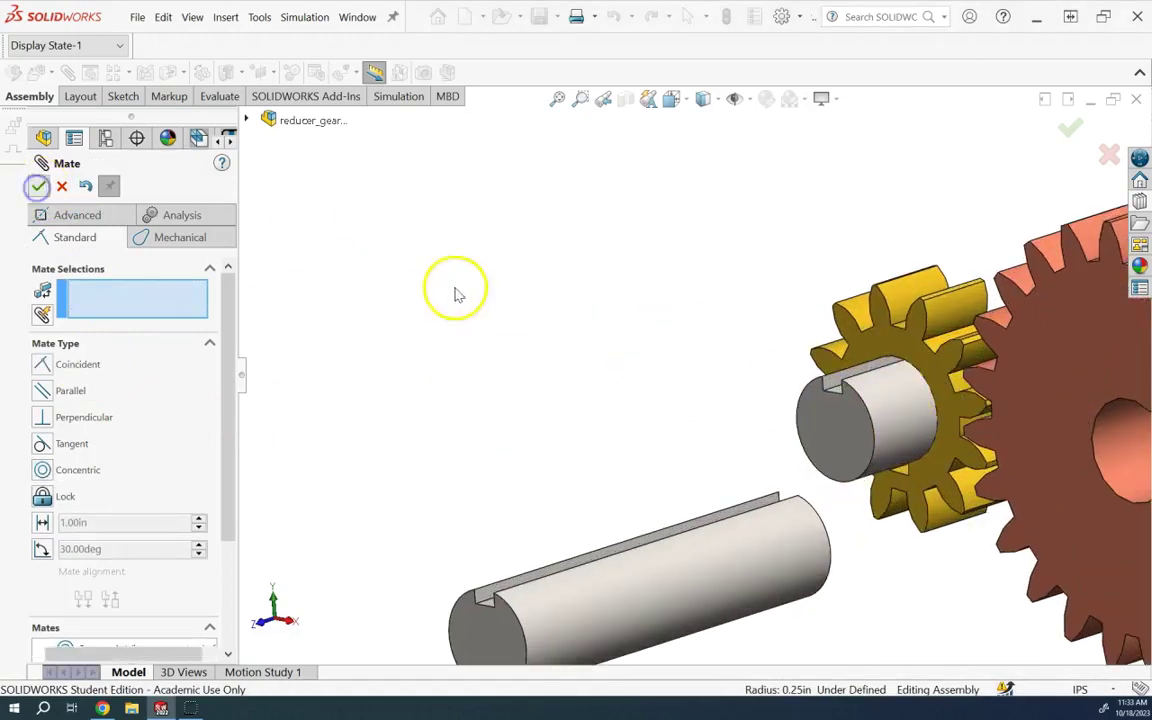
Step: Rotate the input gear to roughly align the keyways, and mate its keyway's bottom face parallel to the first shaft's keyway bottom face
{"action": "left_click_drag", "start_coordinate": [888, 472], "coordinate": [726, 227]}
{"action": "left_click", "coordinate": [657, 329]}
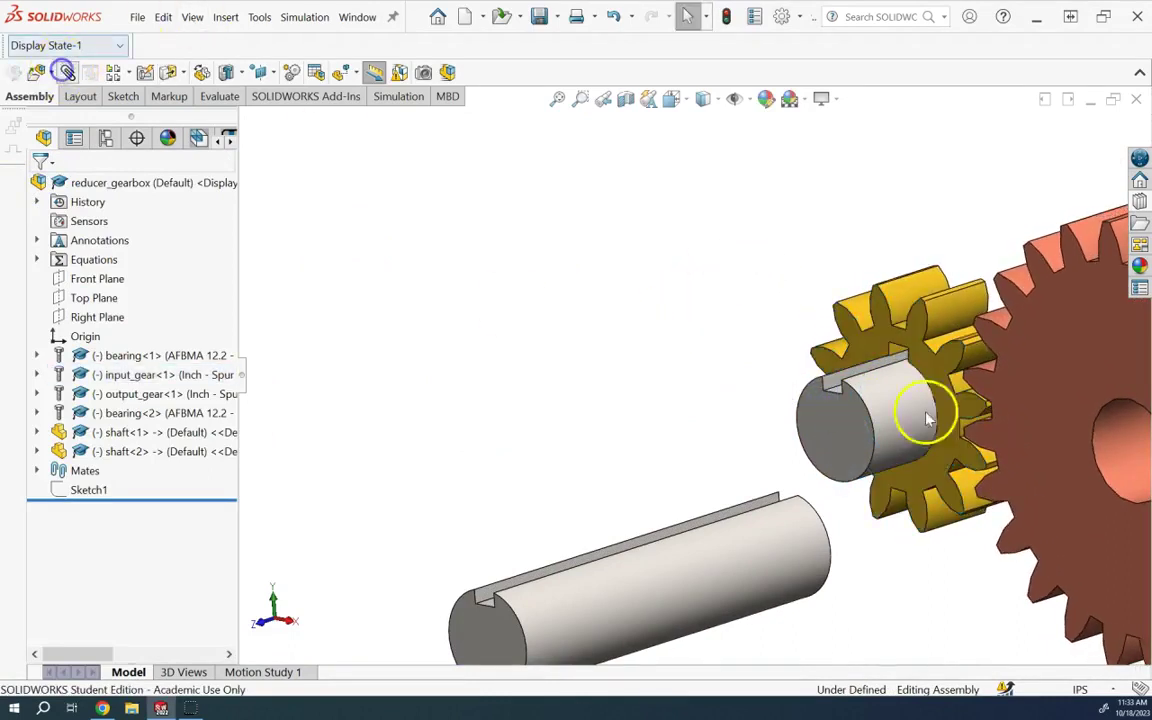
{"action": "scroll", "coordinate": [910, 364], "scroll_direction": "down", "scroll_amount": 3}
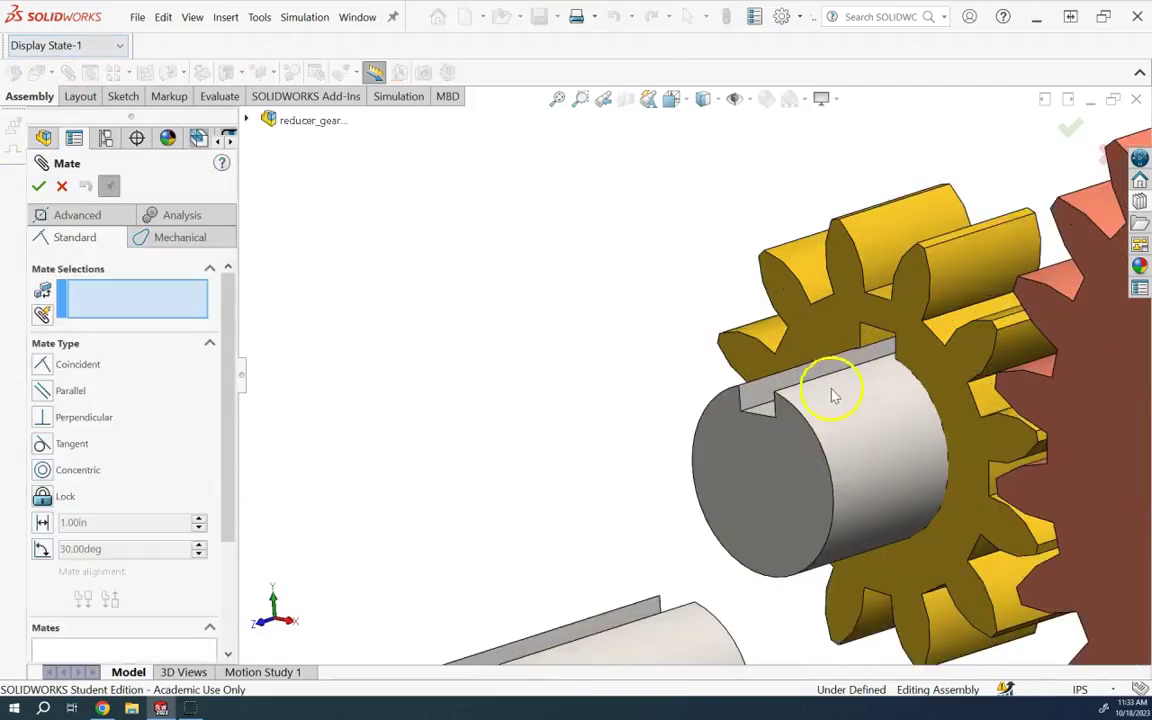
{"action": "left_click", "coordinate": [763, 413]}
{"action": "middle_click_drag", "start_coordinate": [751, 399], "coordinate": [874, 399]}
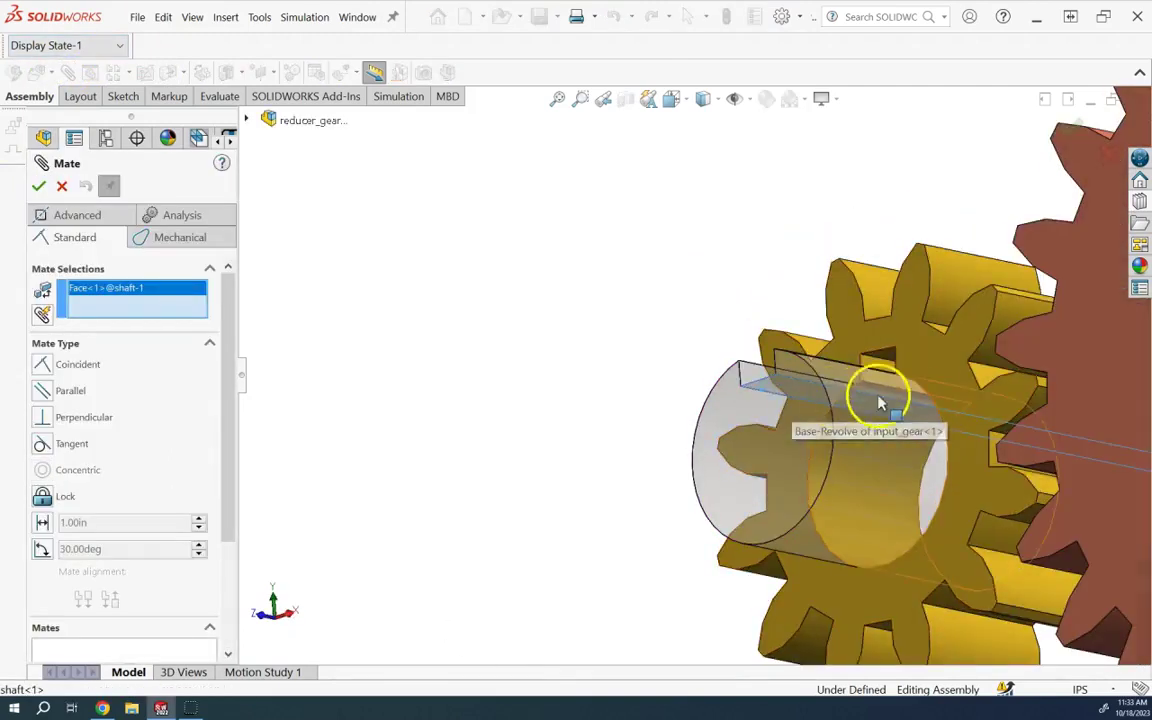
{"action": "left_click", "coordinate": [887, 343]}
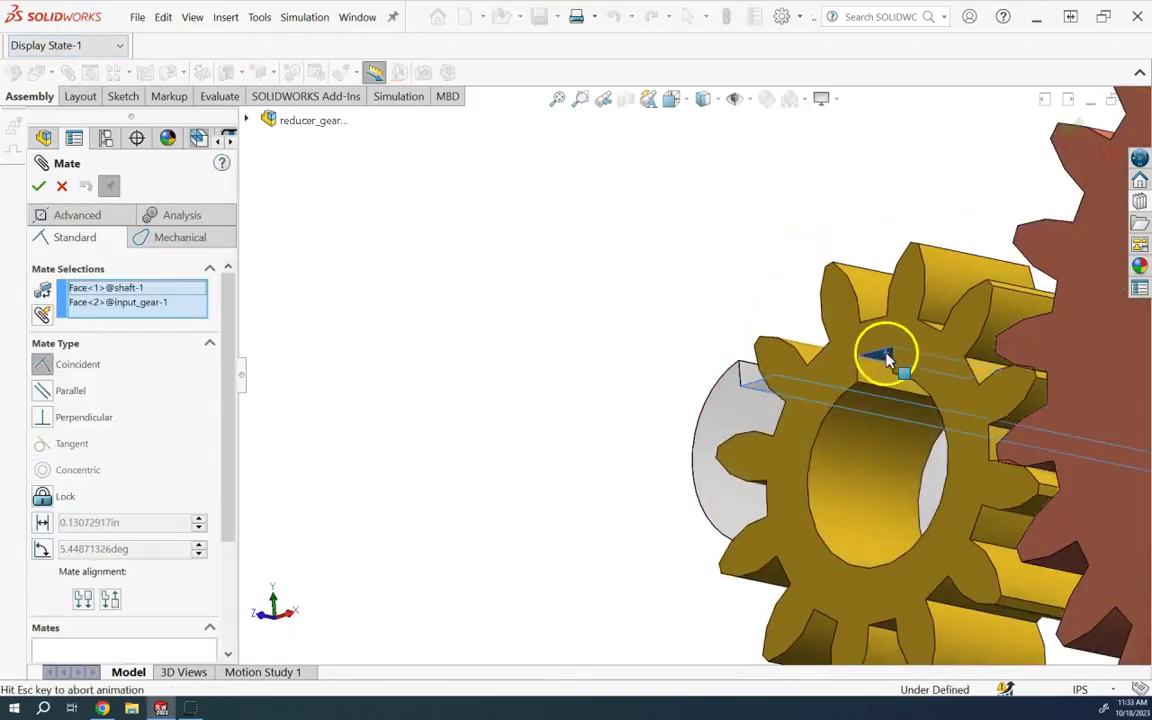
{"action": "left_click", "coordinate": [35, 191]}
Step: Add a Coincident mate between the first shaft's end face and the input gear's front face
{"action": "scroll", "coordinate": [936, 385], "scroll_direction": "down", "scroll_amount": 2}
{"action": "scroll", "coordinate": [890, 369], "scroll_direction": "up", "scroll_amount": 2}
{"action": "middle_click_drag", "start_coordinate": [892, 366], "coordinate": [681, 386]}
{"action": "scroll", "coordinate": [680, 392], "scroll_direction": "up", "scroll_amount": 2}
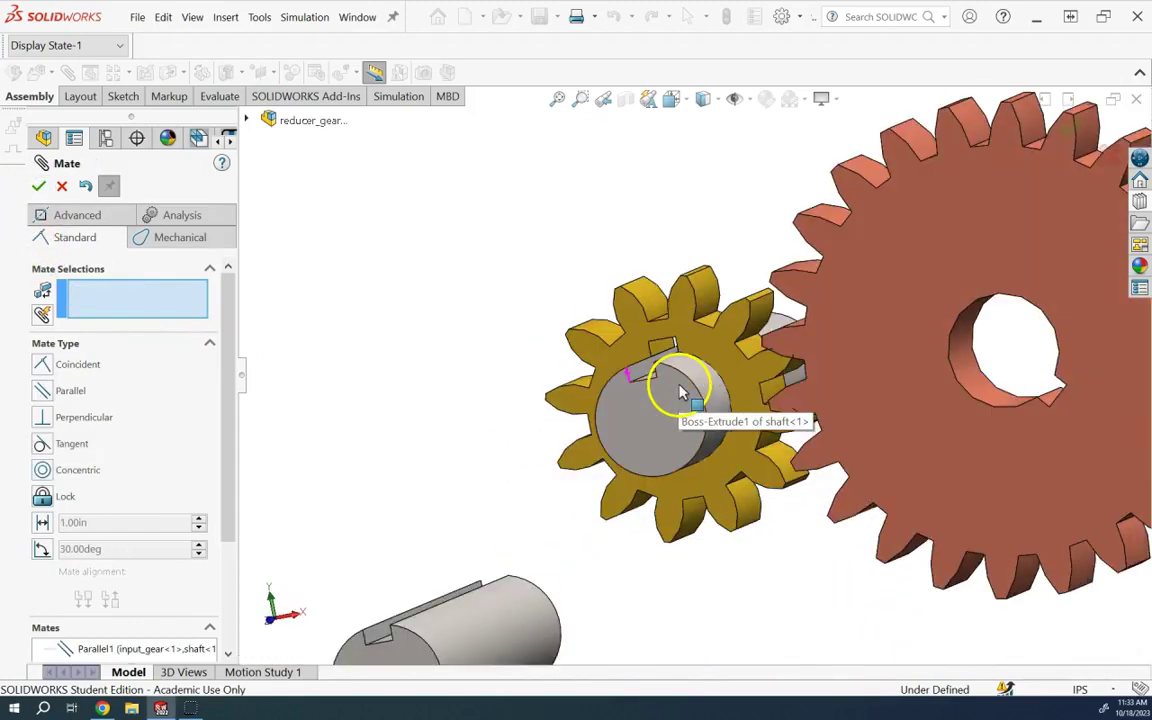
{"action": "key", "text": "Right"}
{"action": "key", "text": "Right"}
{"action": "middle_click_drag", "start_coordinate": [678, 395], "coordinate": [656, 418]}
{"action": "left_click", "coordinate": [652, 425]}
{"action": "left_click", "coordinate": [614, 333]}
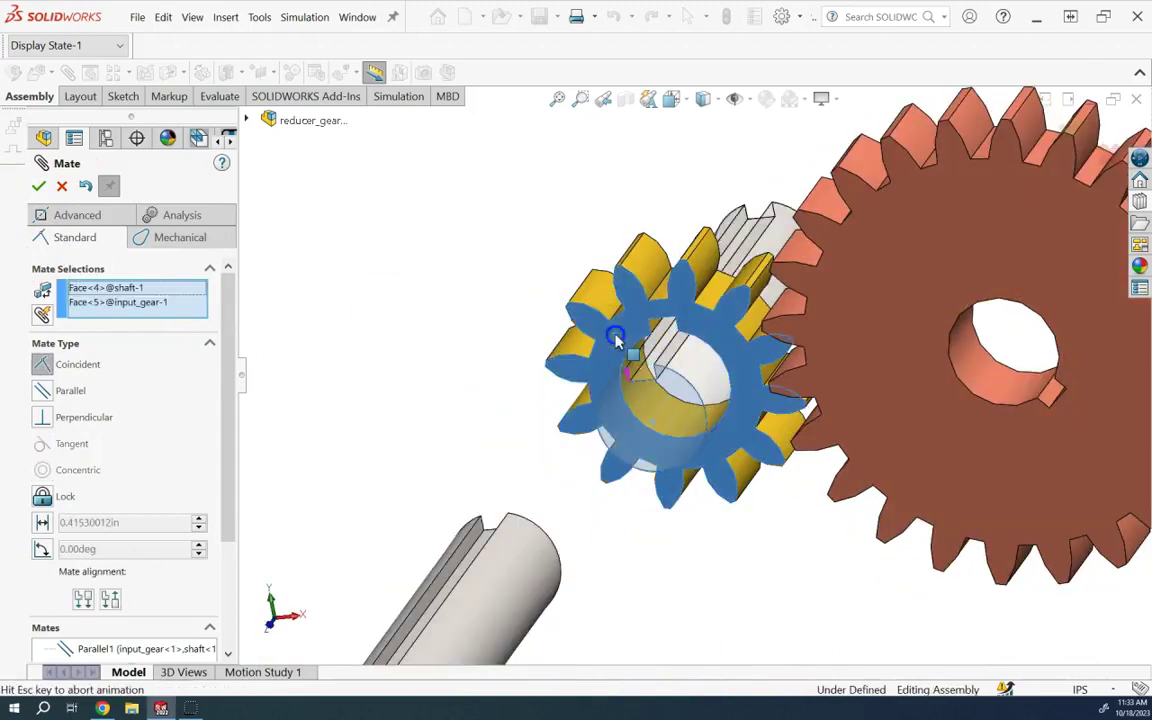
{"action": "left_click", "coordinate": [39, 186]}
{"action": "left_click", "coordinate": [39, 186]}
Step: Add a Concentric mate between the second shaft's cylindrical face and the output gear's bore
{"action": "middle_click_drag", "start_coordinate": [363, 342], "coordinate": [769, 542]}
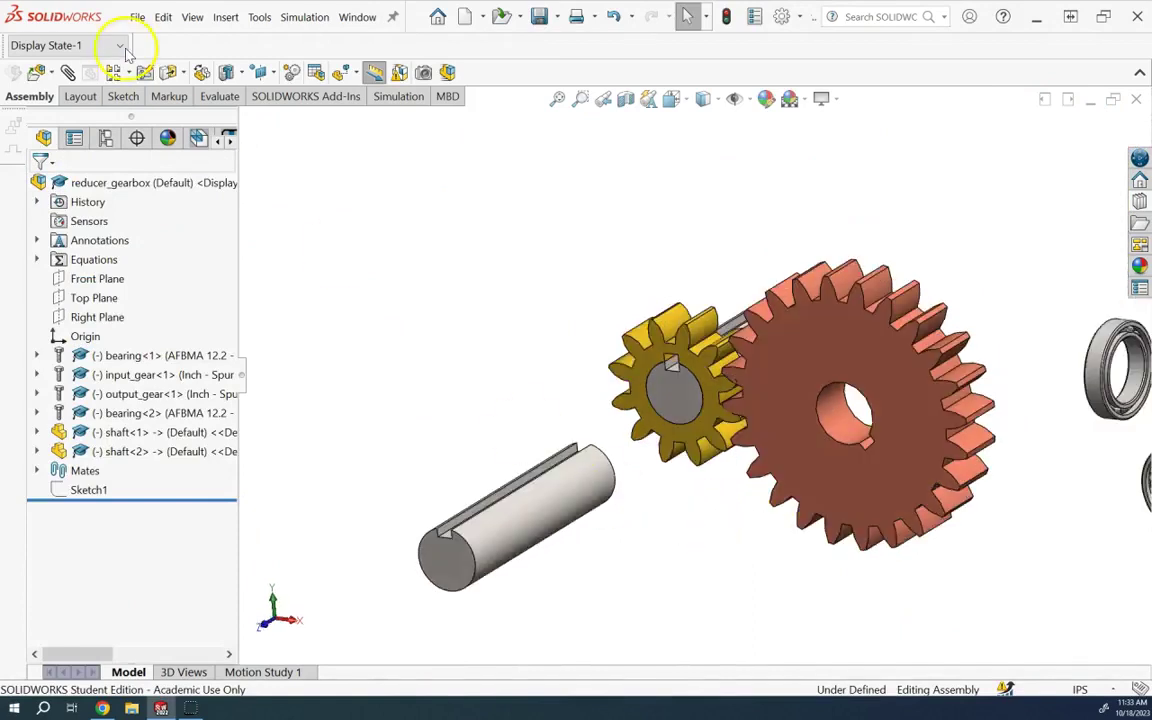
{"action": "left_click", "coordinate": [578, 504]}
{"action": "left_click", "coordinate": [853, 437]}
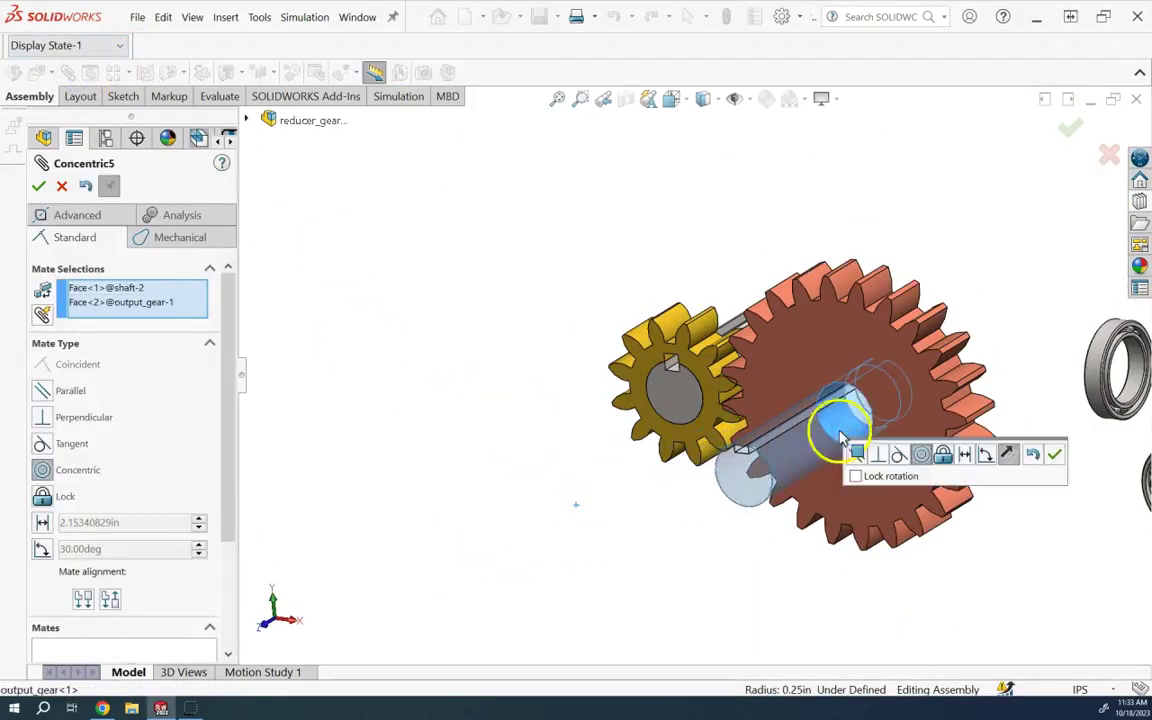
{"action": "left_click", "coordinate": [37, 187]}
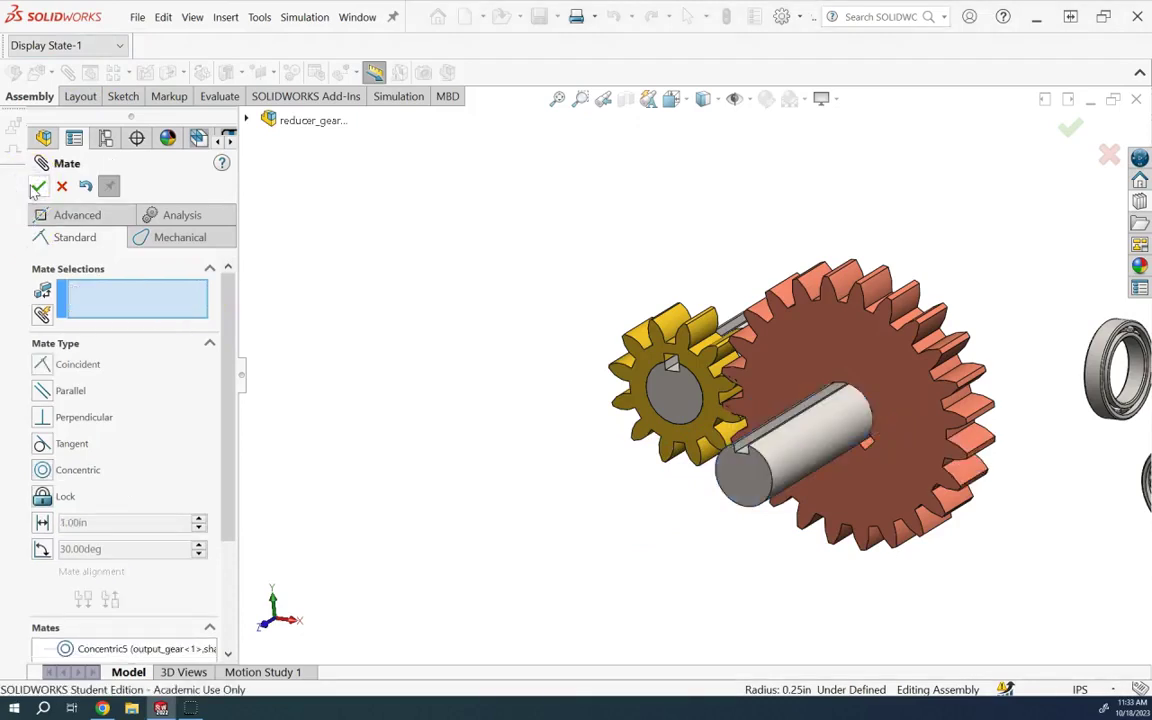
{"action": "left_click", "coordinate": [37, 187]}
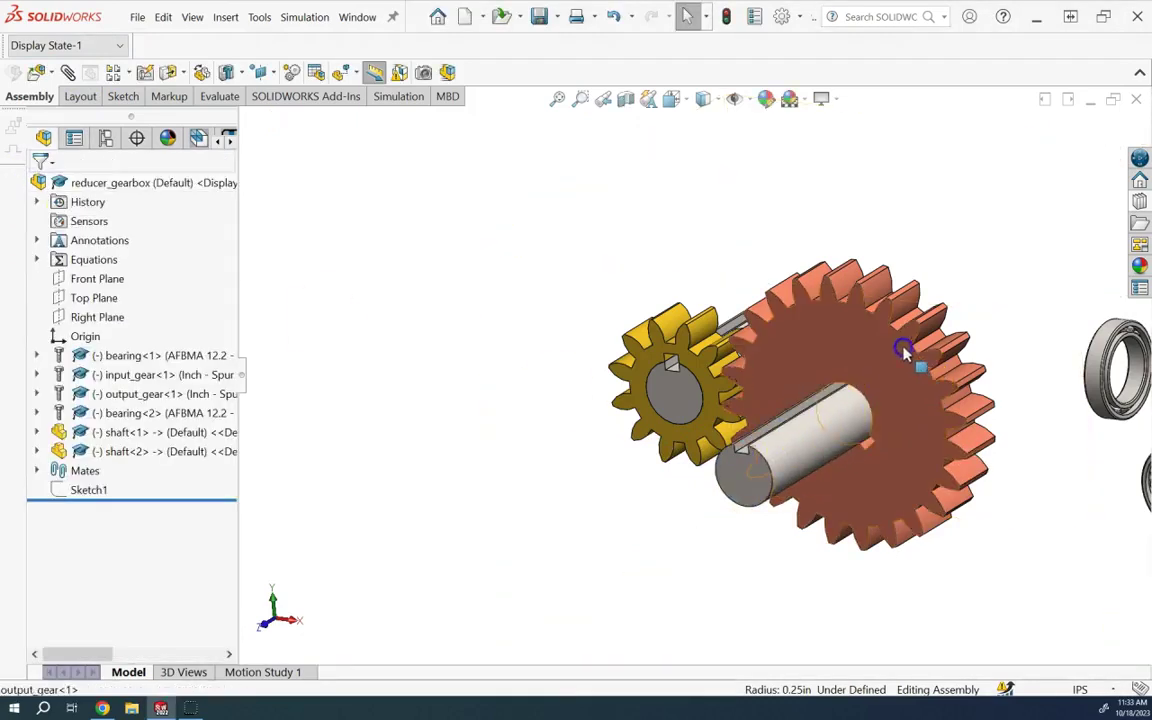
Step: Rotate the output gear so its keyway roughly lines up with the second shaft's keyway
{"action": "left_click", "coordinate": [840, 297]}
{"action": "left_click_drag", "start_coordinate": [840, 297], "coordinate": [697, 311]}
{"action": "left_click", "coordinate": [1127, 573]}
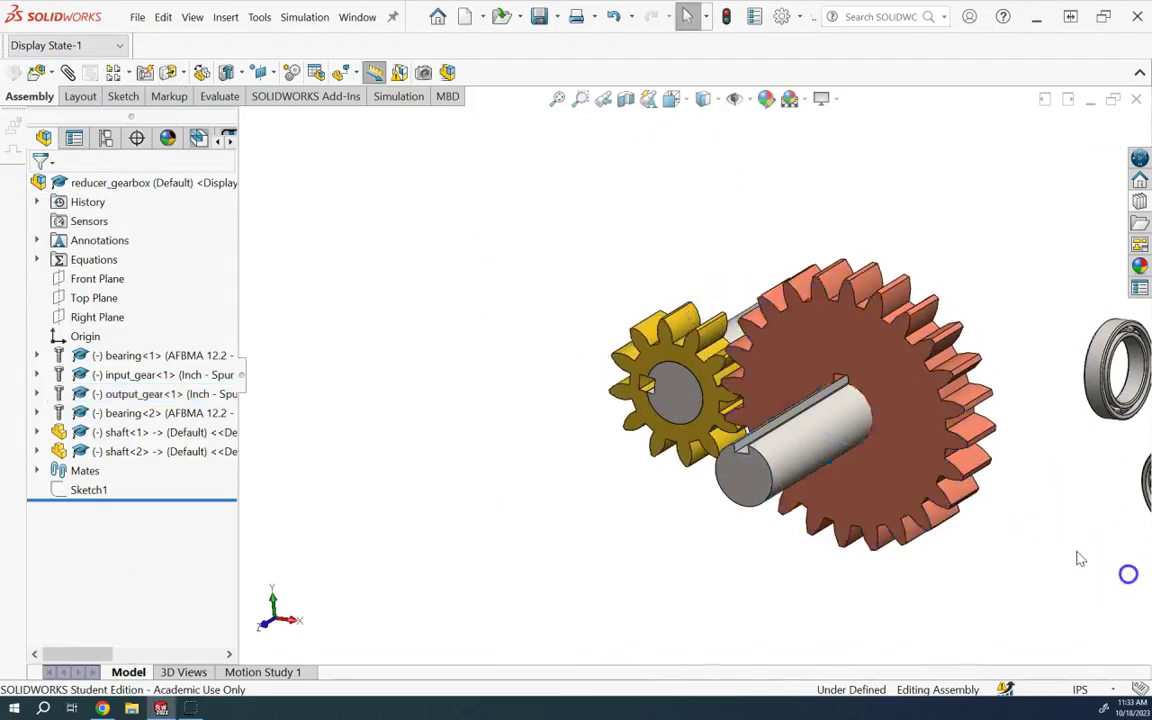
Step: Add a Parallel mate between the bottom faces of the output gear's keyway and the second shaft's keyway
{"action": "scroll", "coordinate": [862, 449], "scroll_direction": "down", "scroll_amount": 4}
{"action": "scroll", "coordinate": [837, 443], "scroll_direction": "up", "scroll_amount": 1}
{"action": "middle_click_drag", "start_coordinate": [837, 443], "coordinate": [738, 349]}
{"action": "scroll", "coordinate": [769, 355], "scroll_direction": "down", "scroll_amount": 3}
{"action": "left_click", "coordinate": [771, 347]}
{"action": "scroll", "coordinate": [793, 327], "scroll_direction": "up", "scroll_amount": 3}
{"action": "key", "text": "m"}
{"action": "left_click", "coordinate": [605, 358]}
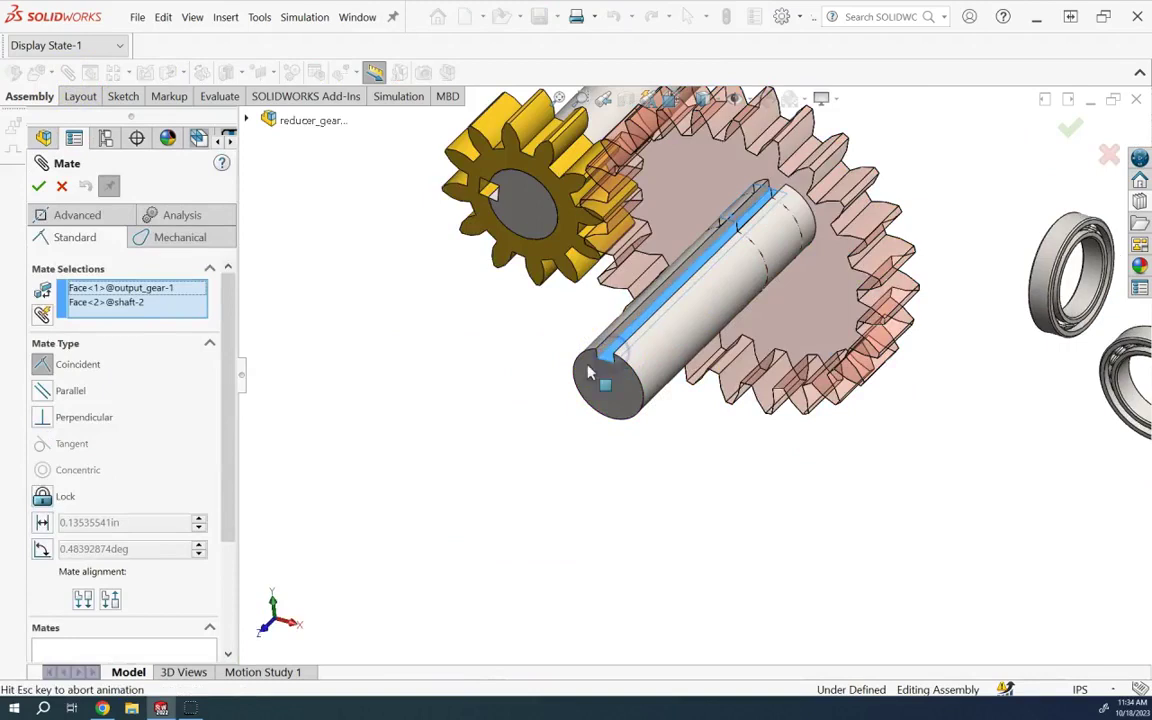
{"action": "left_click", "coordinate": [42, 390]}
{"action": "left_click", "coordinate": [38, 186]}
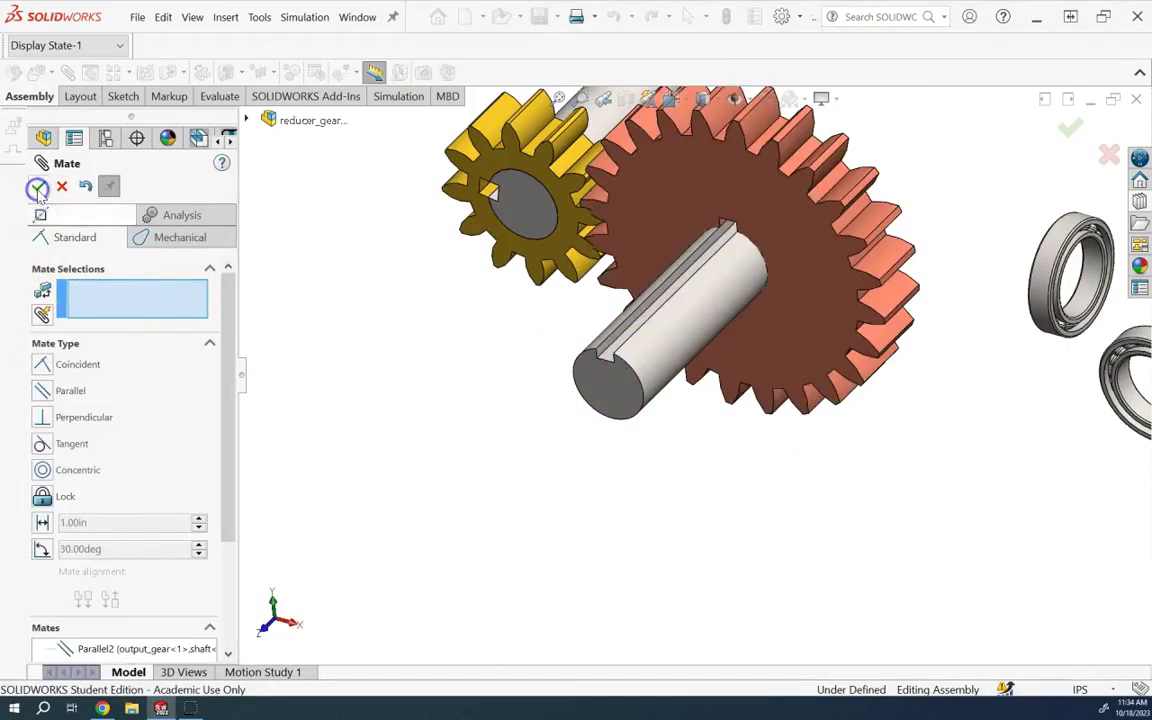
Step: Add a Coincident mate between the second shaft's end face and the output gear's front face, and finish mating
{"action": "left_click", "coordinate": [600, 395]}
{"action": "left_click", "coordinate": [663, 178]}
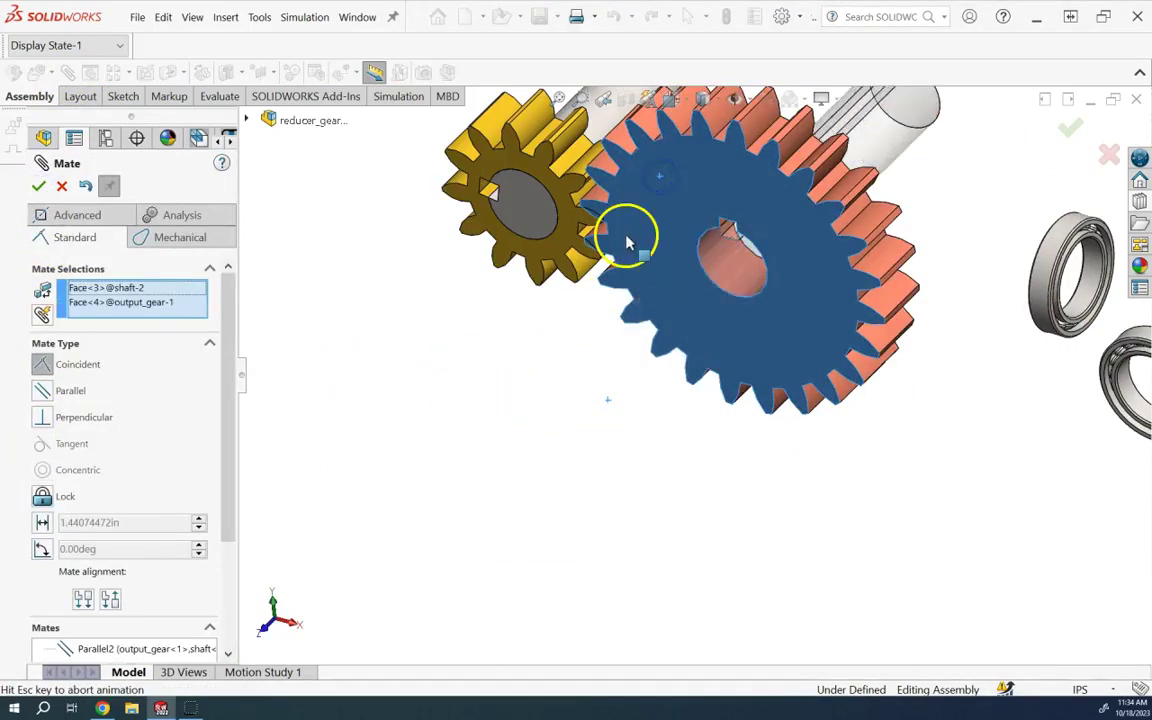
{"action": "left_click", "coordinate": [38, 186]}
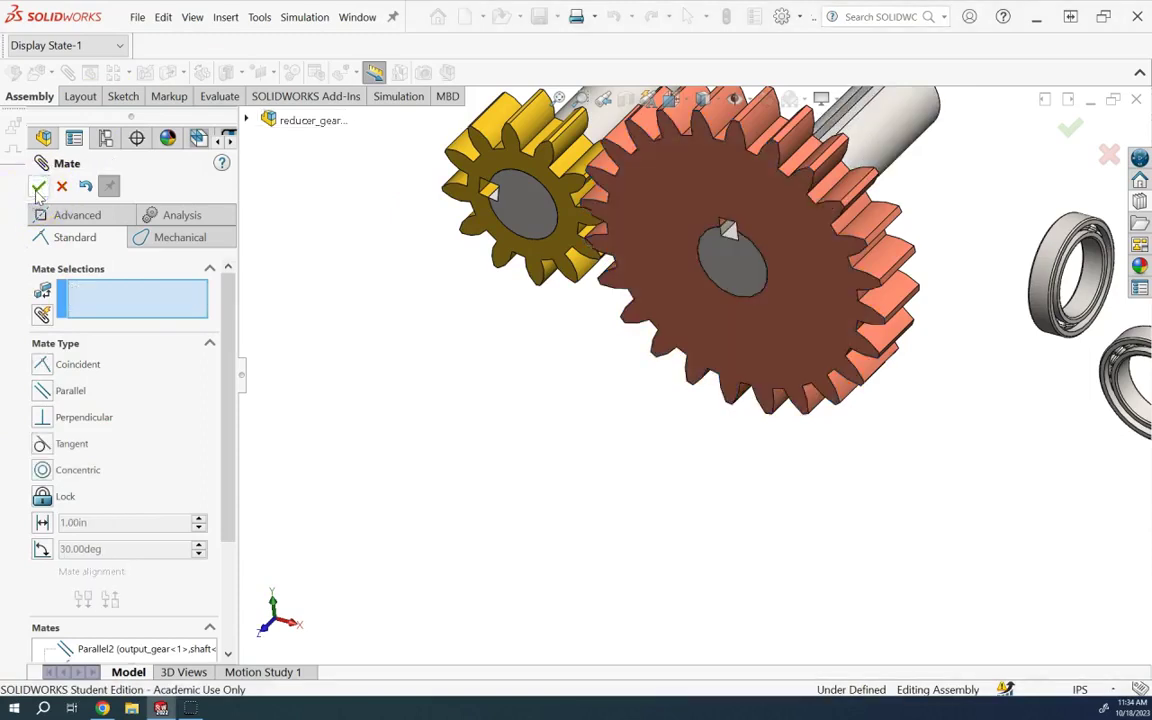
{"action": "left_click", "coordinate": [38, 186]}
Step: Rotate the output gear to test the gear and shaft motion, and save the assembly with a rebuild
{"action": "scroll", "coordinate": [694, 283], "scroll_direction": "up", "scroll_amount": 5}
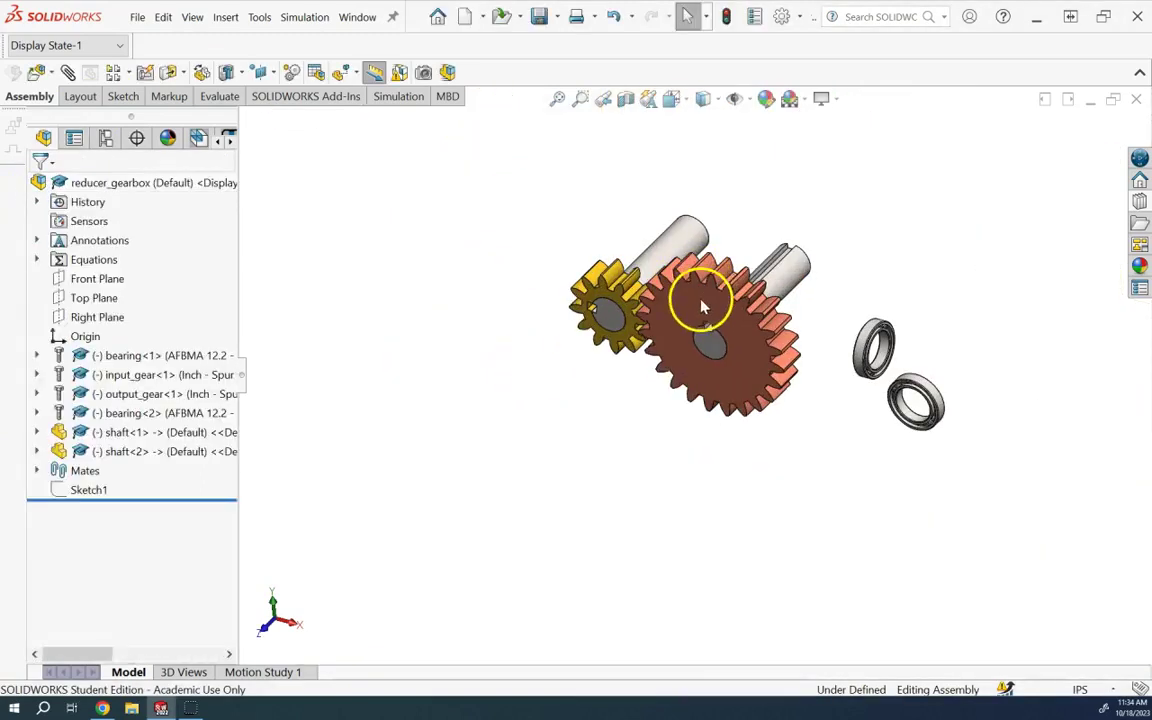
{"action": "left_click_drag", "start_coordinate": [752, 314], "coordinate": [696, 282]}
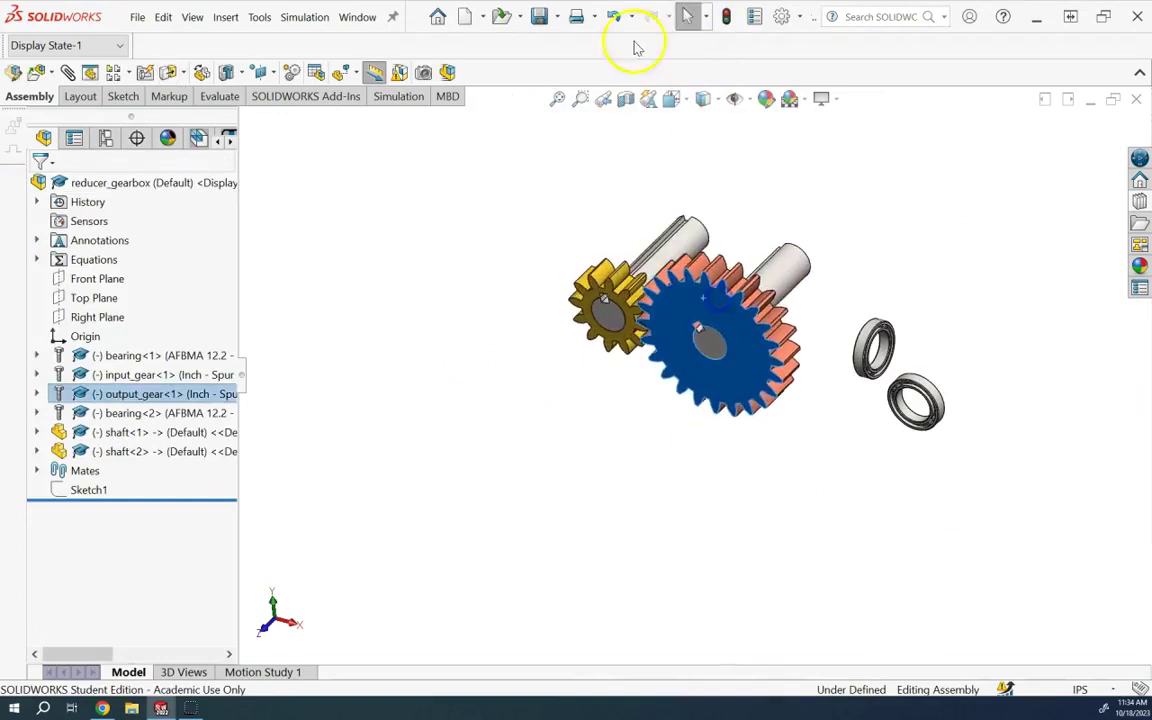
{"action": "left_click", "coordinate": [540, 17]}
{"action": "left_click", "coordinate": [587, 507]}
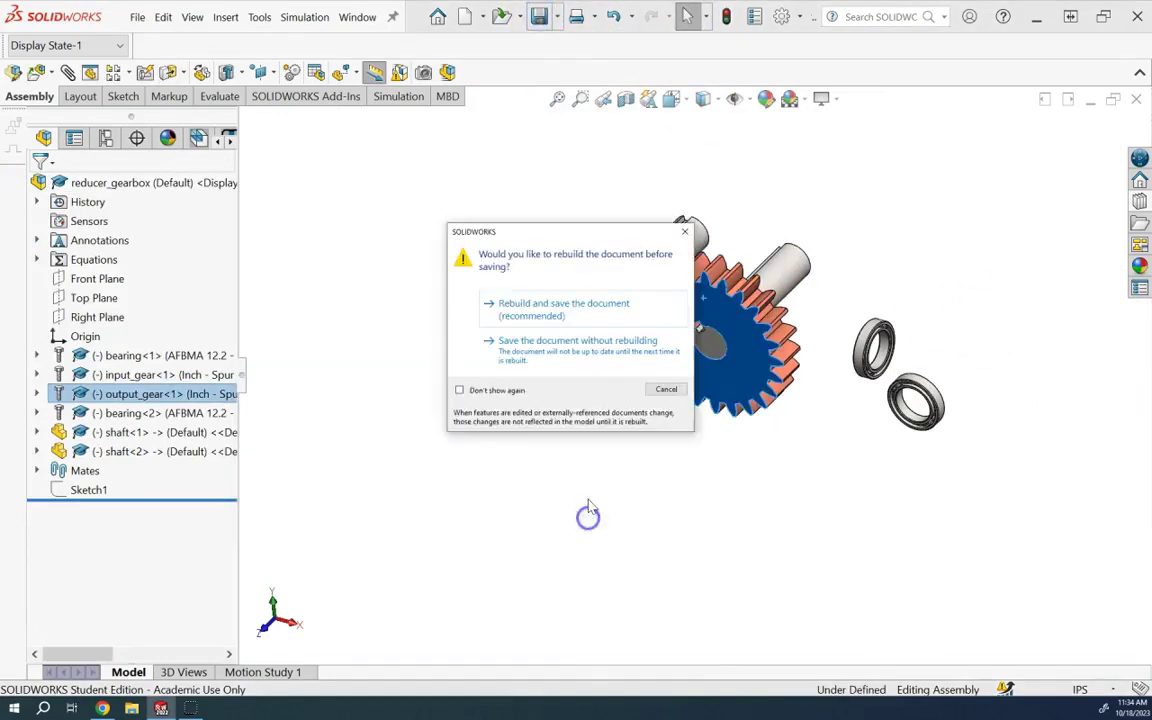
{"action": "left_click", "coordinate": [536, 316]}
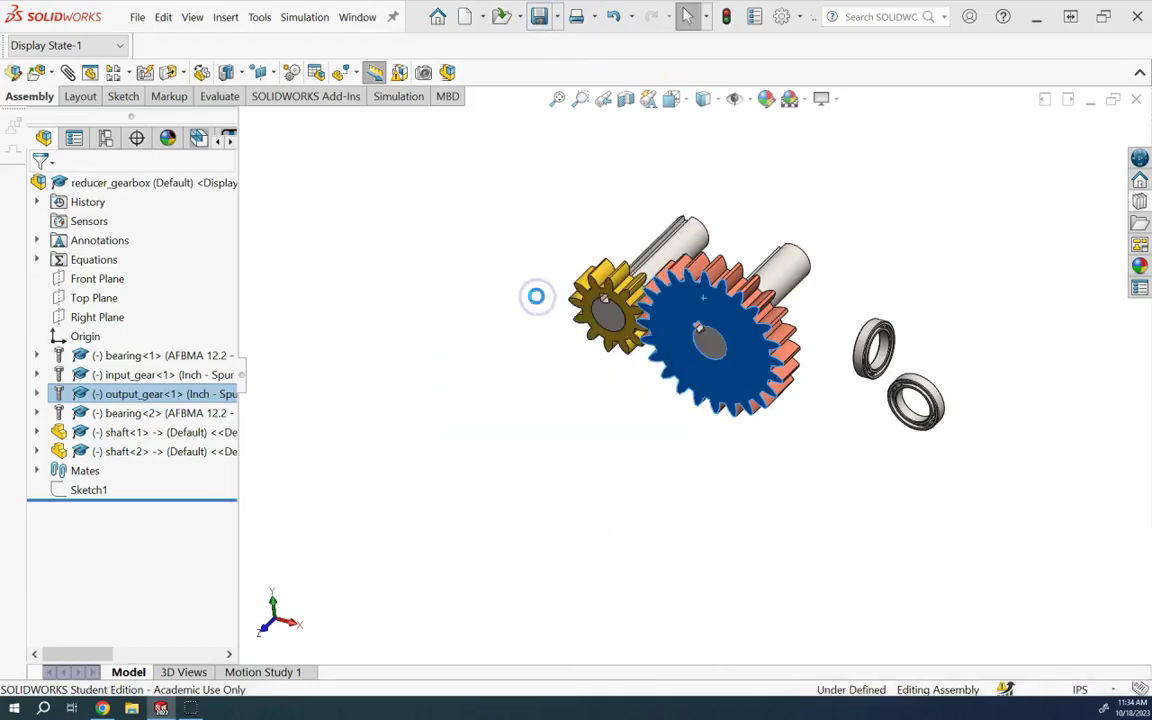
Step: Insert a new part into the gearbox assembly and float it
{"action": "key", "text": "ctrl+7"}
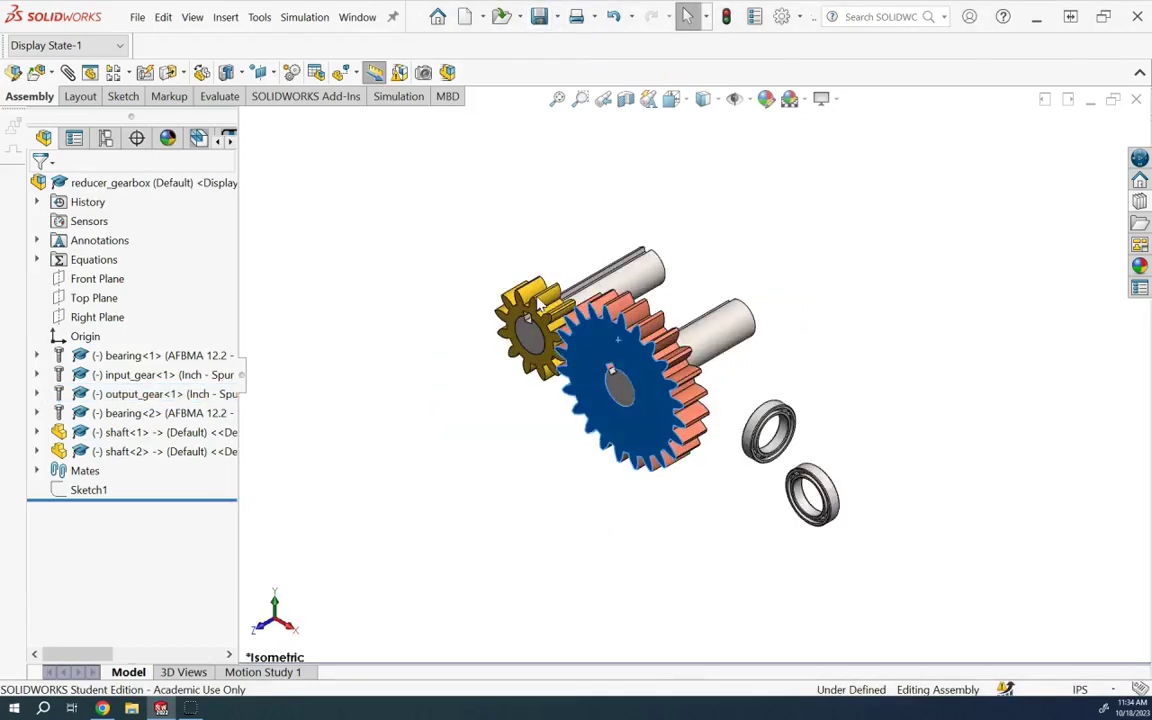
{"action": "left_click", "coordinate": [787, 278]}
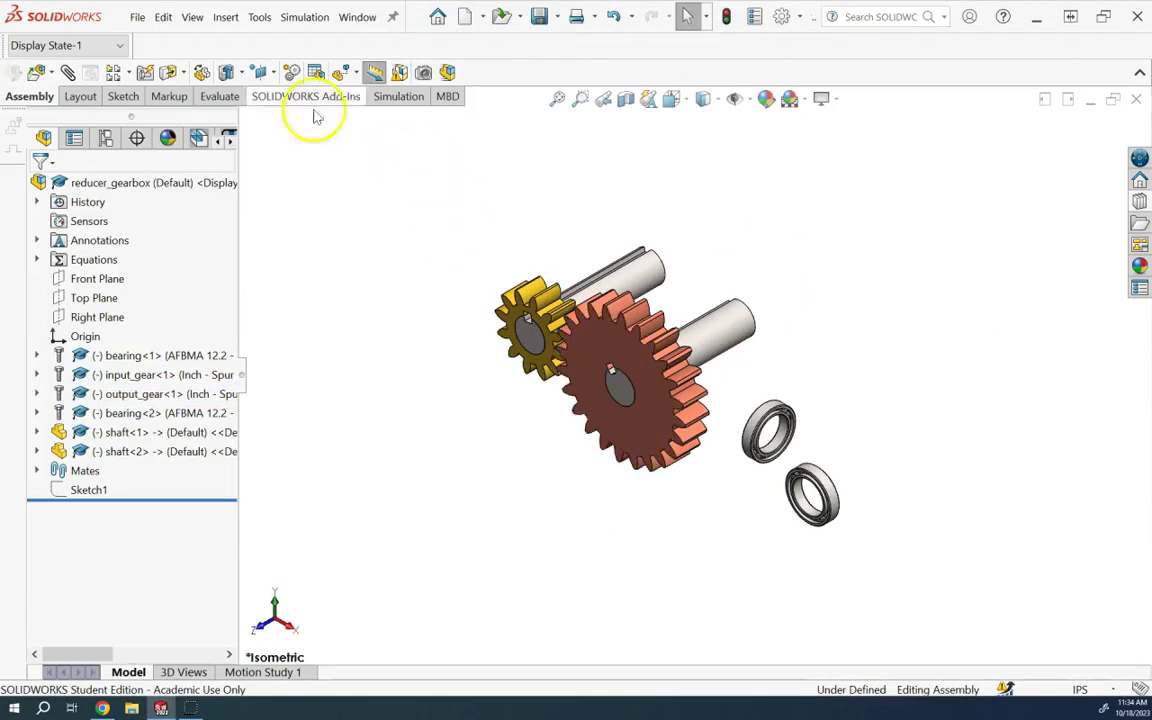
{"action": "left_click", "coordinate": [53, 73]}
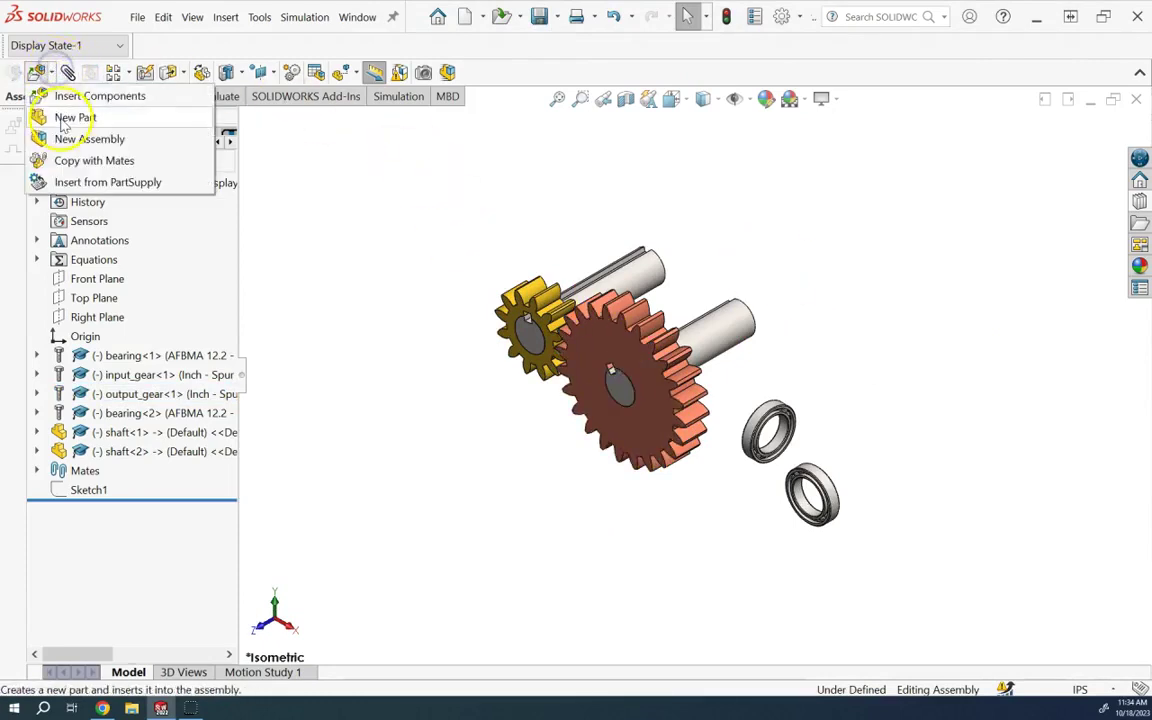
{"action": "left_click", "coordinate": [50, 115]}
{"action": "left_click", "coordinate": [336, 389]}
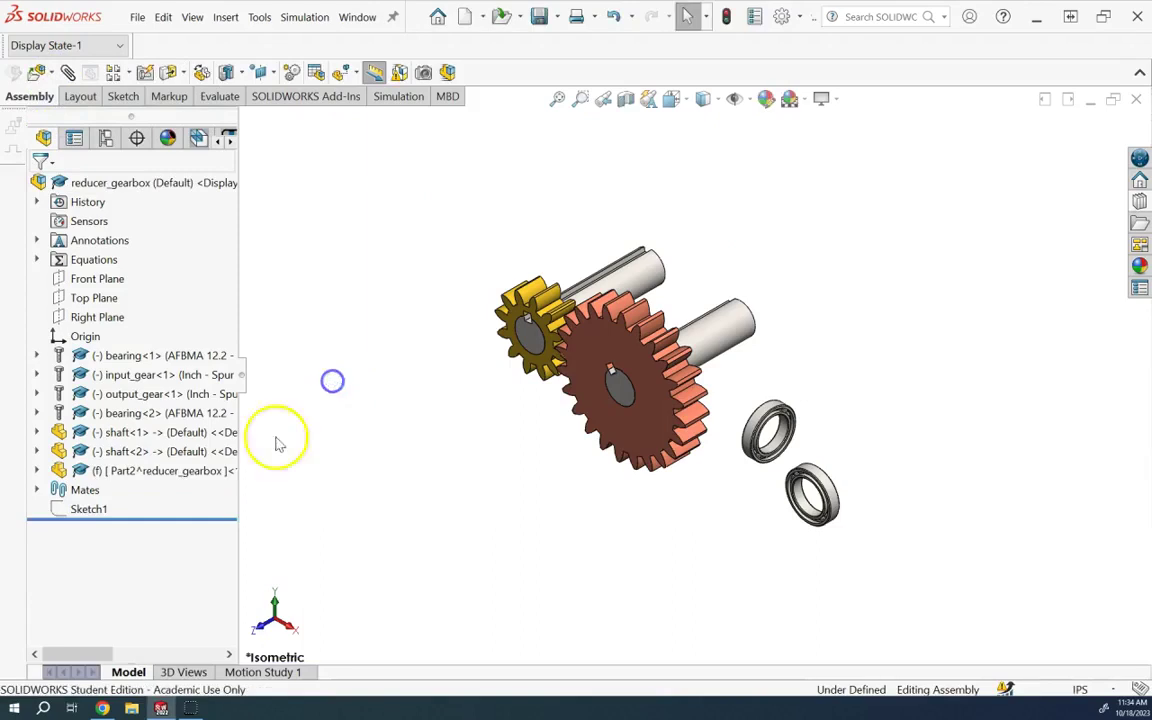
{"action": "right_click", "coordinate": [154, 470]}
{"action": "left_click", "coordinate": [203, 315]}
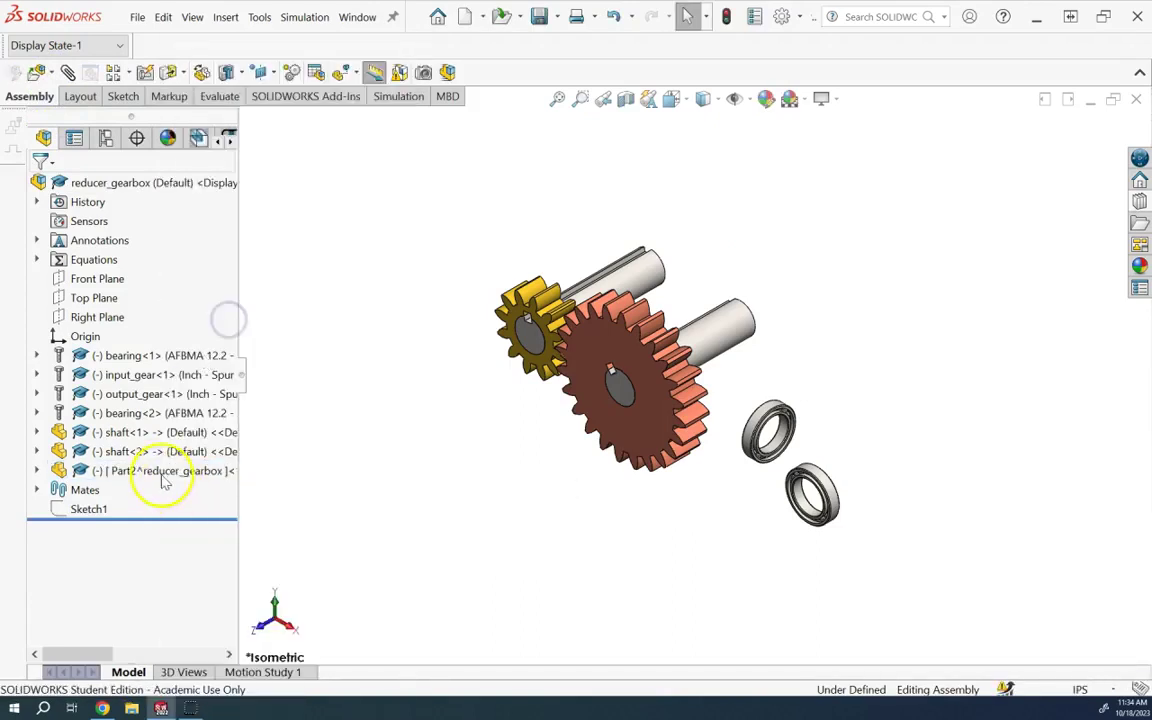
Step: Rename the newly inserted part as key
{"action": "right_click", "coordinate": [155, 470]}
{"action": "left_click", "coordinate": [240, 640]}
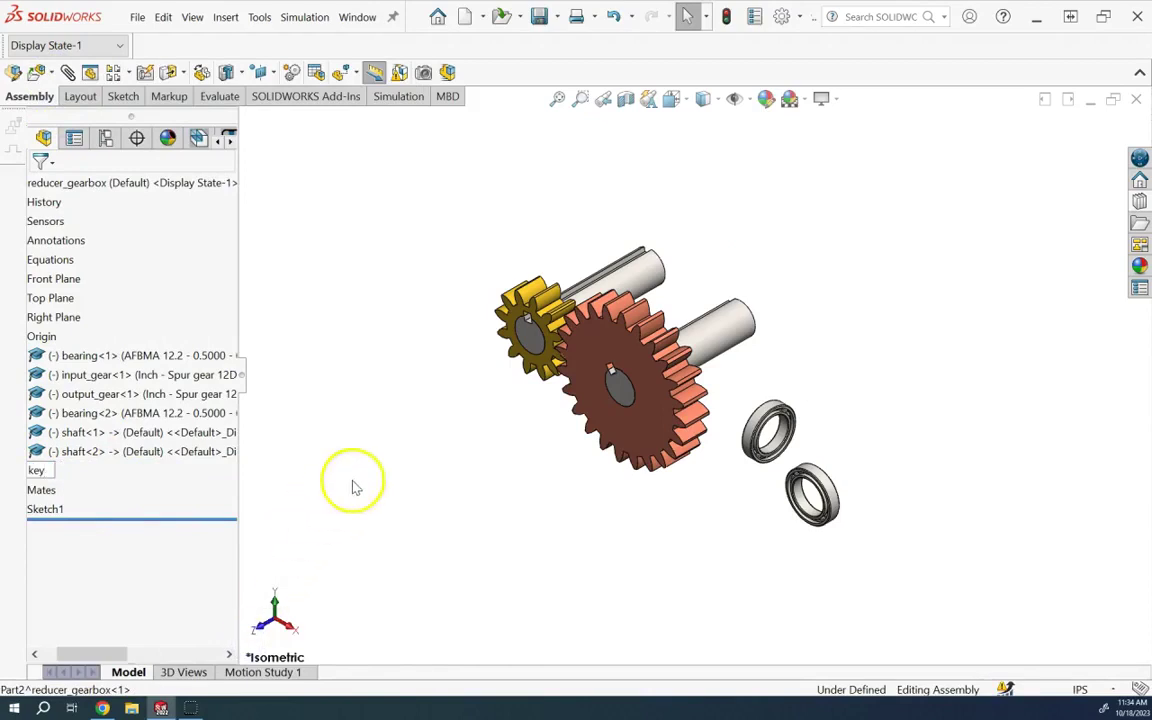
{"action": "left_click", "coordinate": [211, 576]}
{"action": "left_click", "coordinate": [48, 653]}
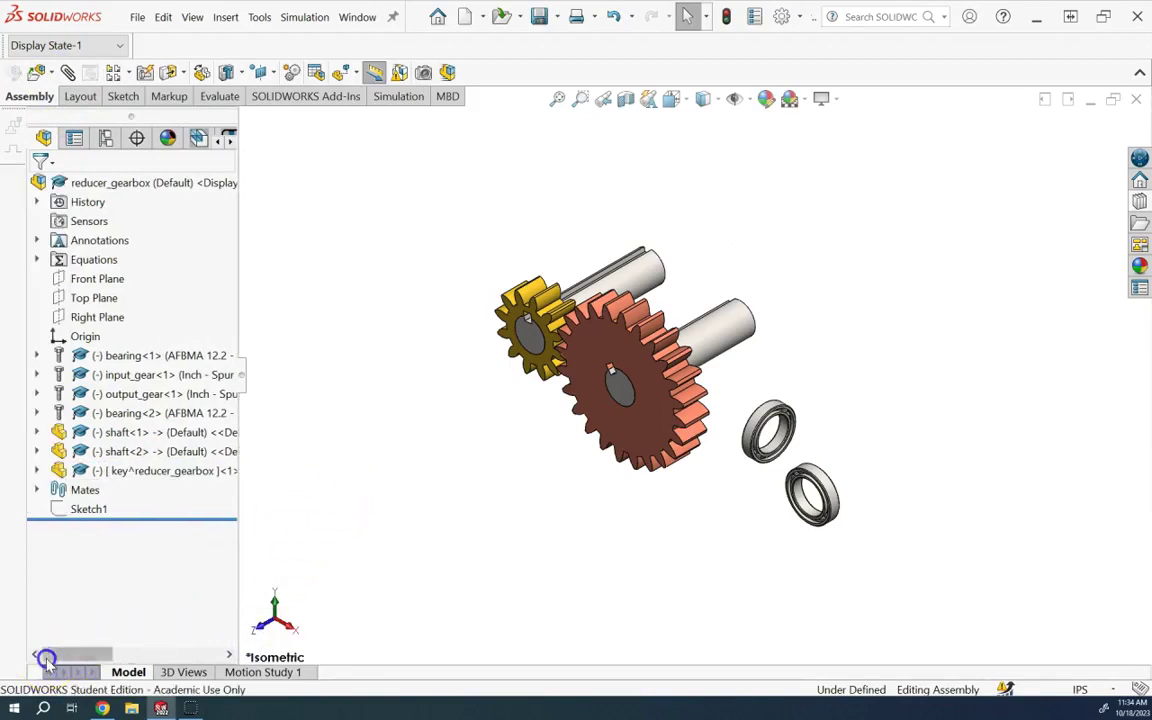
Step: Open the key part for editing within the assembly and start a sketch on its Front Plane
{"action": "right_click", "coordinate": [103, 471]}
{"action": "left_click", "coordinate": [195, 56]}
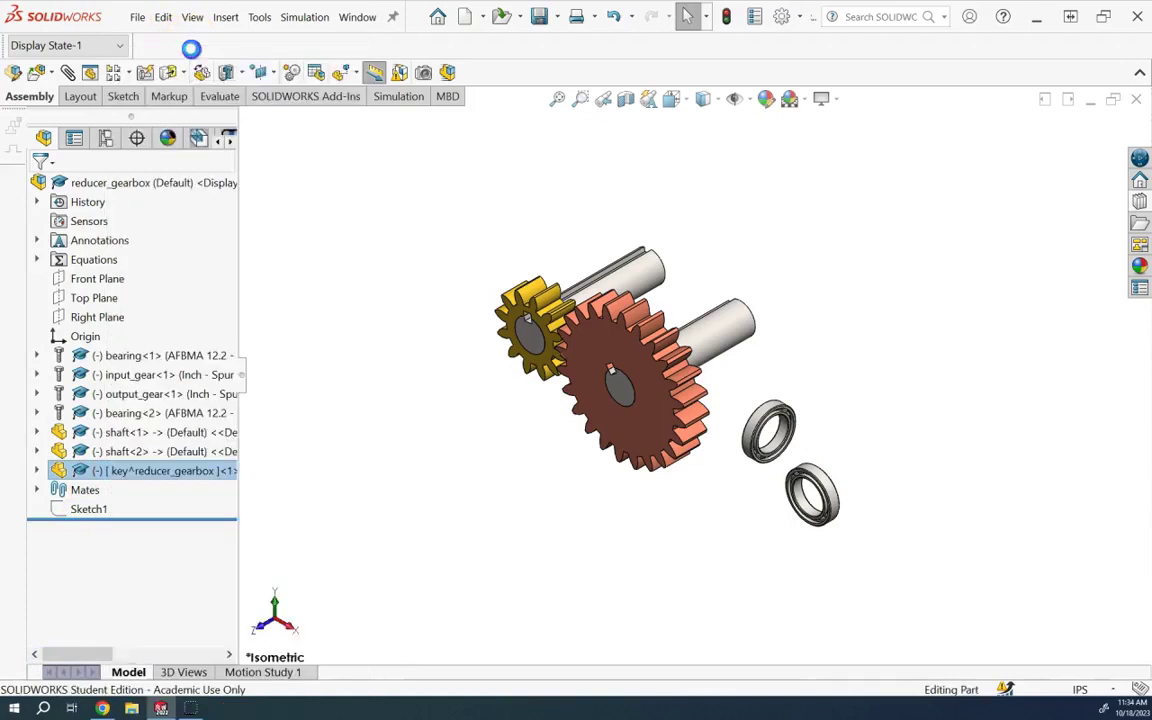
{"action": "left_click", "coordinate": [42, 470]}
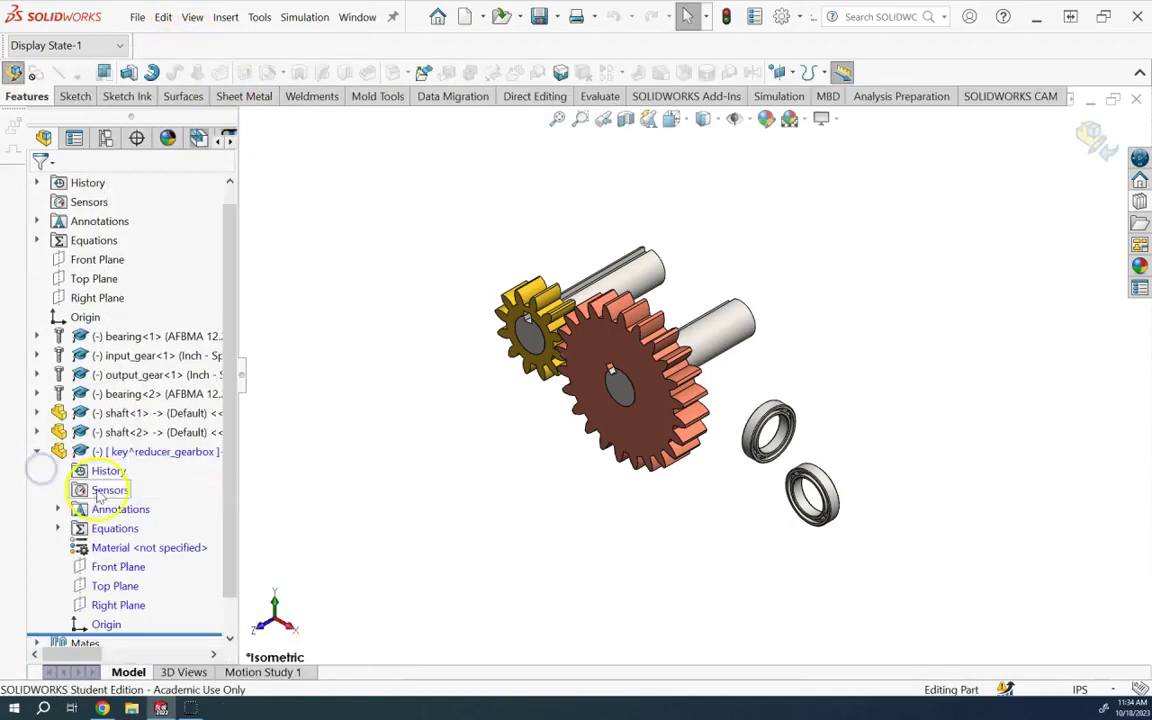
{"action": "left_click", "coordinate": [128, 566]}
{"action": "left_click", "coordinate": [140, 540]}
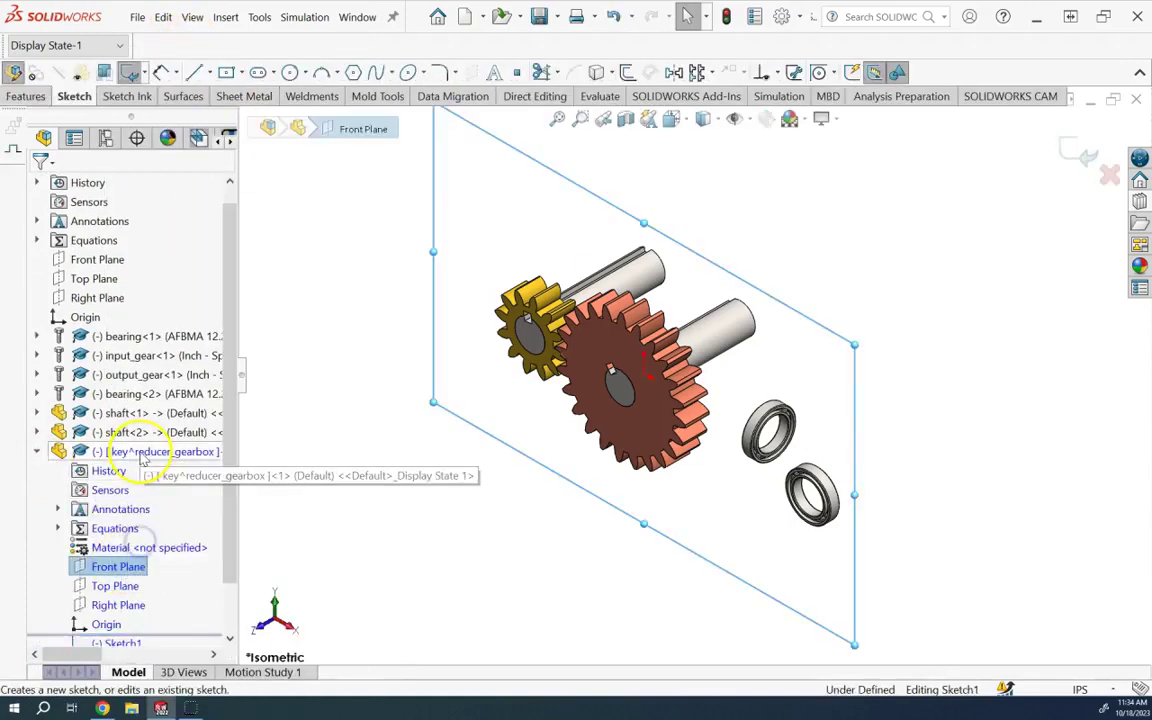
Step: Sketch a center rectangle about 0.25 in wide and 0.23 in high in the empty space beside the input gear
{"action": "left_click", "coordinate": [226, 72]}
{"action": "left_click", "coordinate": [311, 315]}
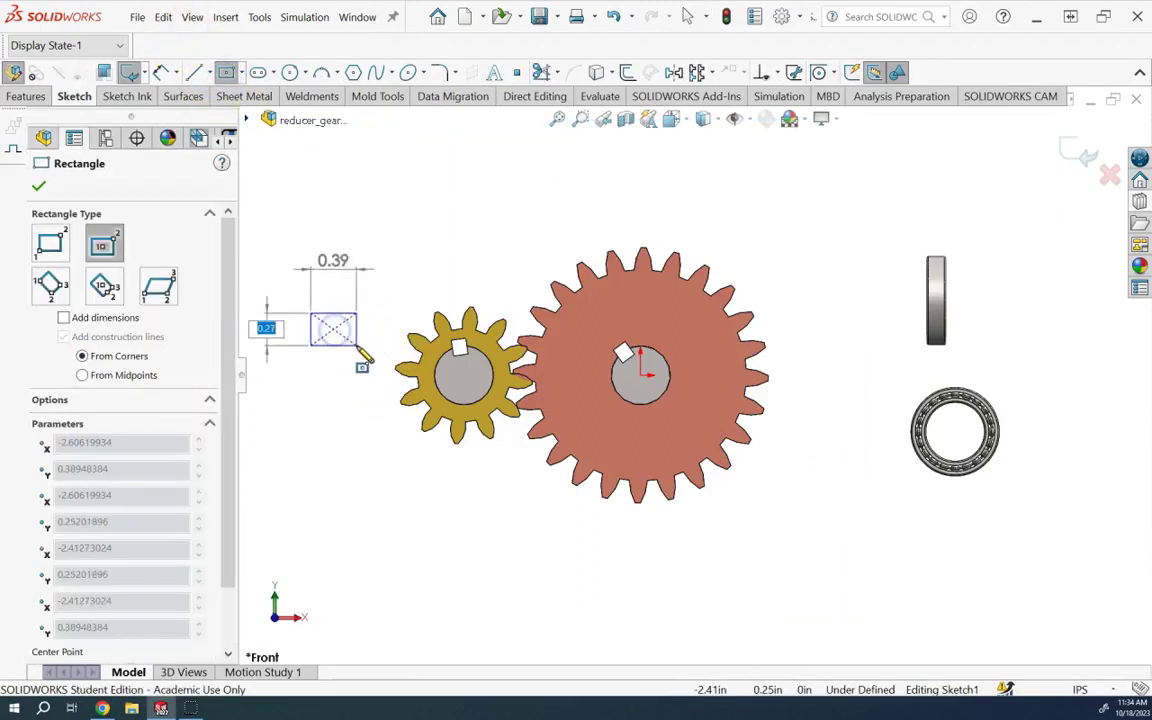
{"action": "left_click", "coordinate": [349, 344]}
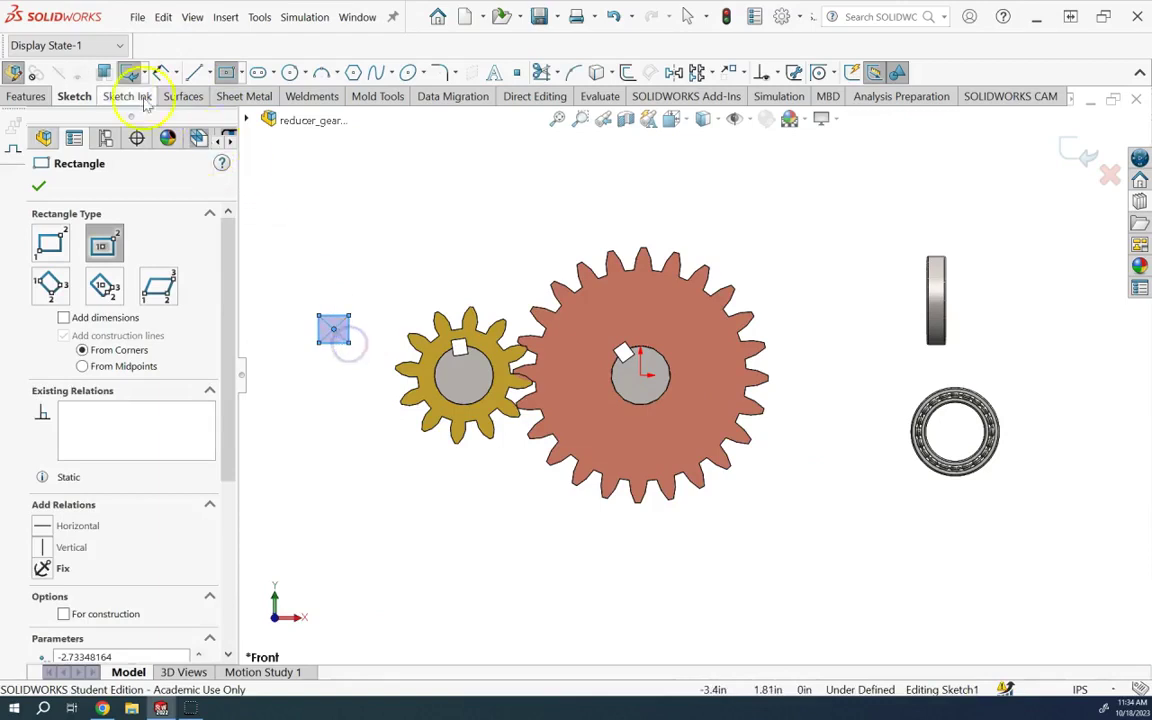
{"action": "left_click", "coordinate": [226, 72]}
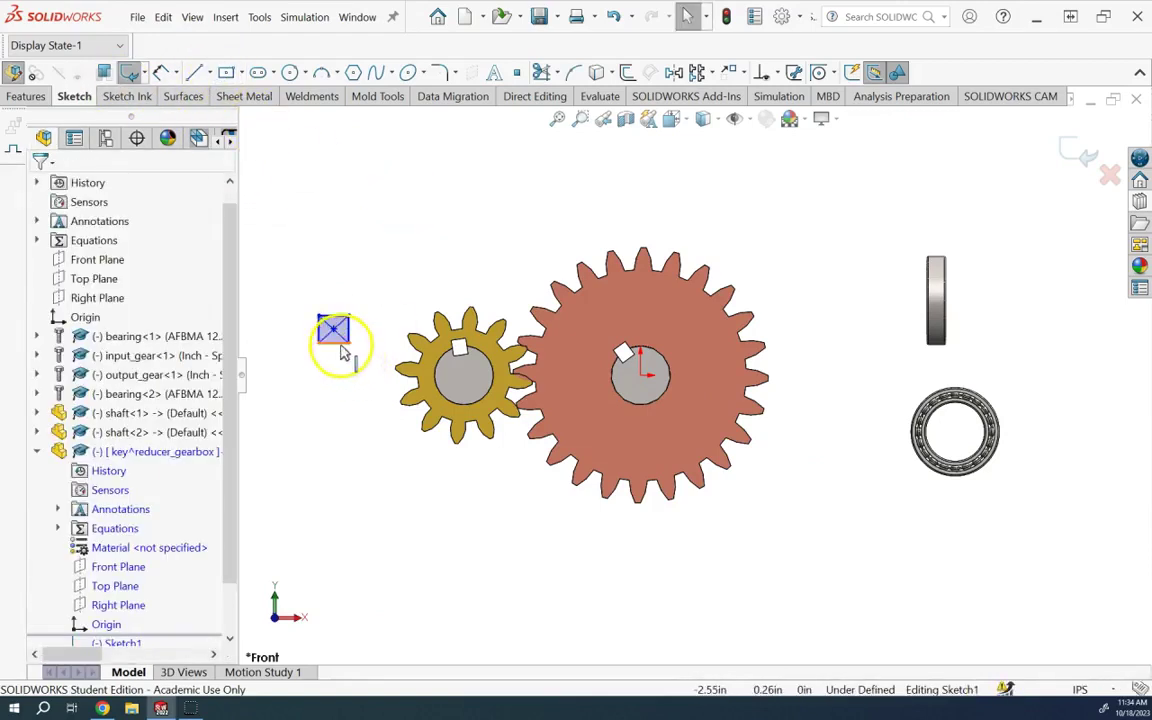
Step: Add an Equal relation between the rectangle's bottom line and the bottom edge of the first shaft's keyway
{"action": "left_click", "coordinate": [340, 343]}
{"action": "scroll", "coordinate": [347, 344], "scroll_direction": "down", "scroll_amount": 3}
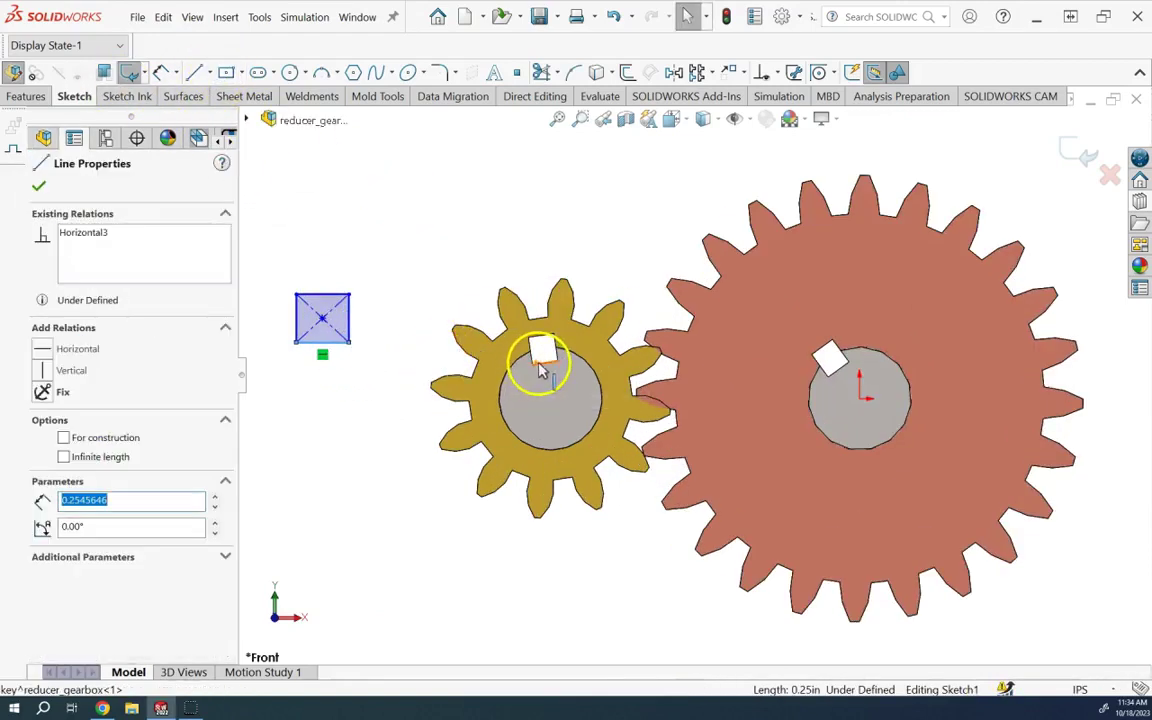
{"action": "left_click", "coordinate": [541, 364], "text": "ctrl"}
{"action": "left_click", "coordinate": [42, 487]}
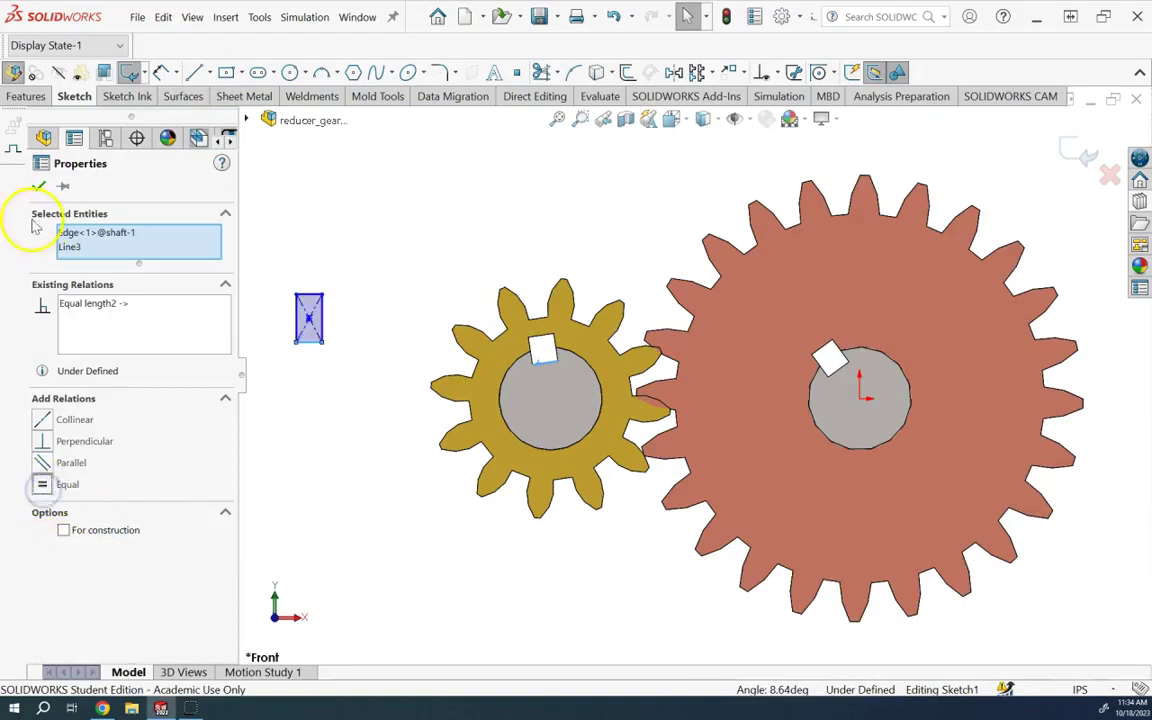
{"action": "left_click", "coordinate": [38, 187]}
Step: Make the rectangle a square with an Equal relation between its right and bottom lines
{"action": "scroll", "coordinate": [278, 350], "scroll_direction": "down", "scroll_amount": 2}
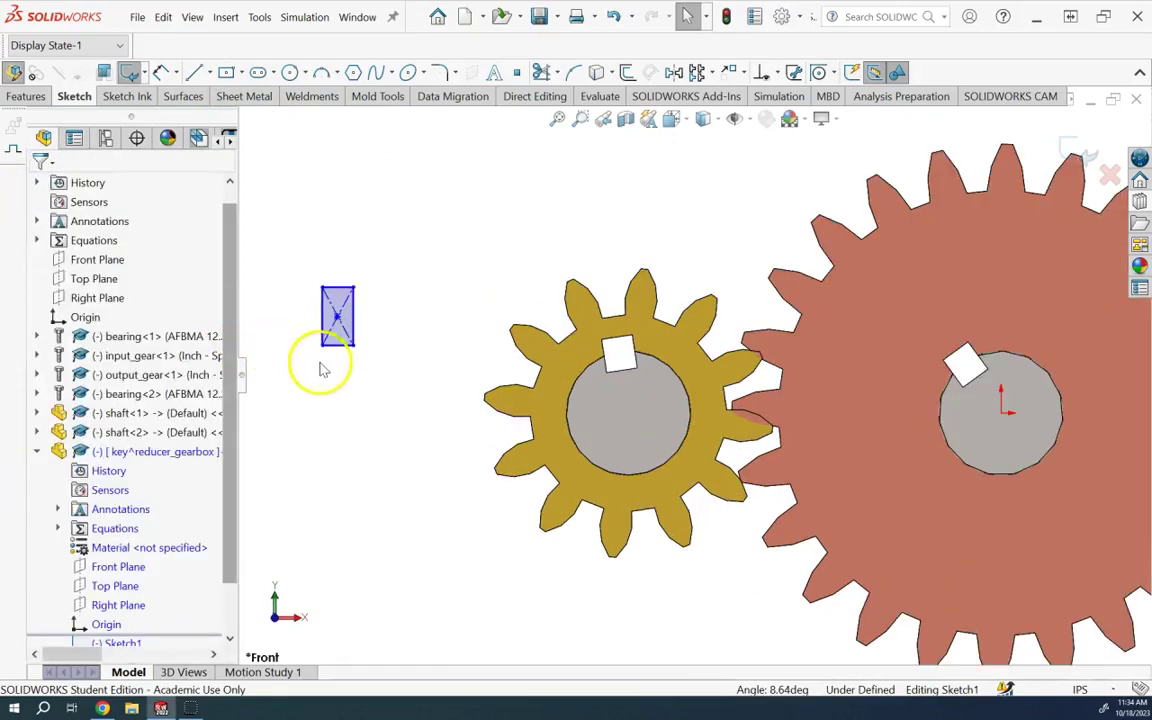
{"action": "left_click", "coordinate": [354, 319]}
{"action": "left_click", "coordinate": [337, 346], "text": "ctrl"}
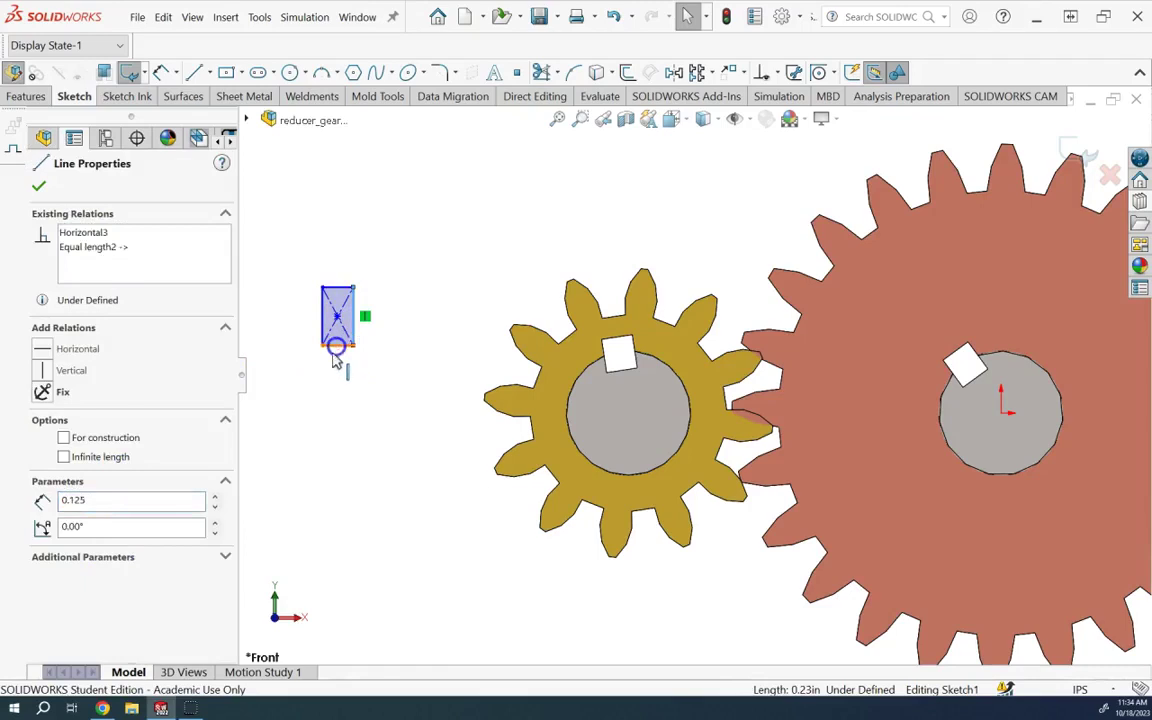
{"action": "left_click", "coordinate": [42, 528]}
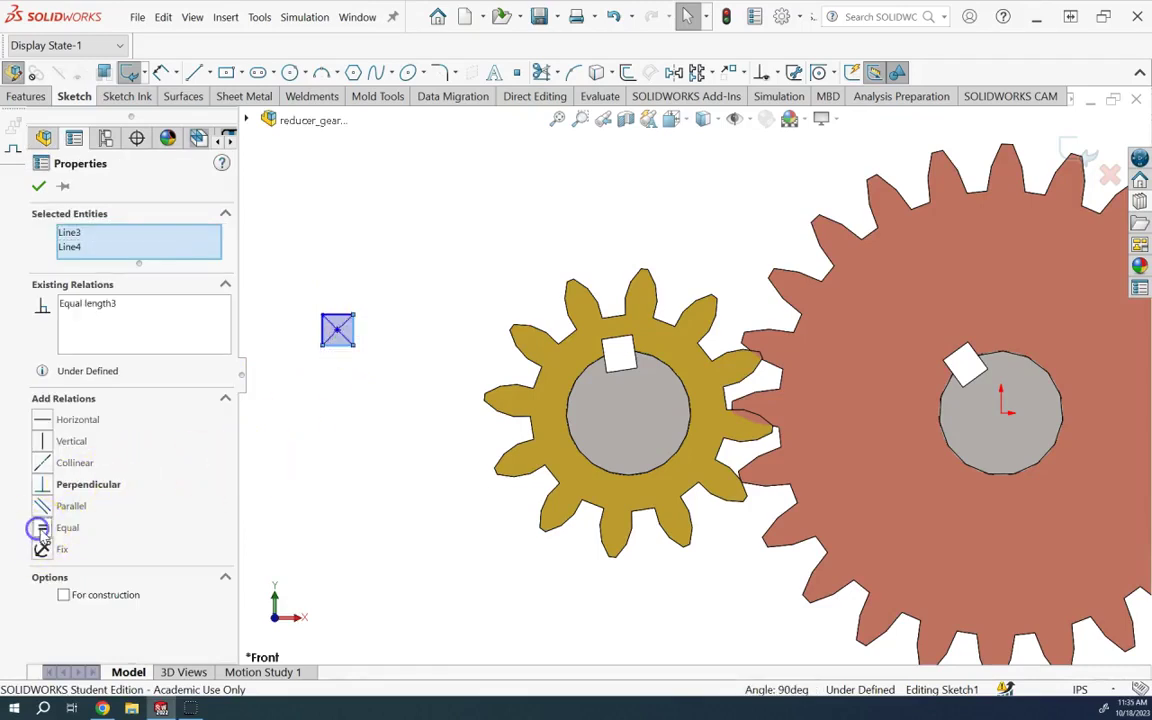
{"action": "left_click", "coordinate": [38, 187]}
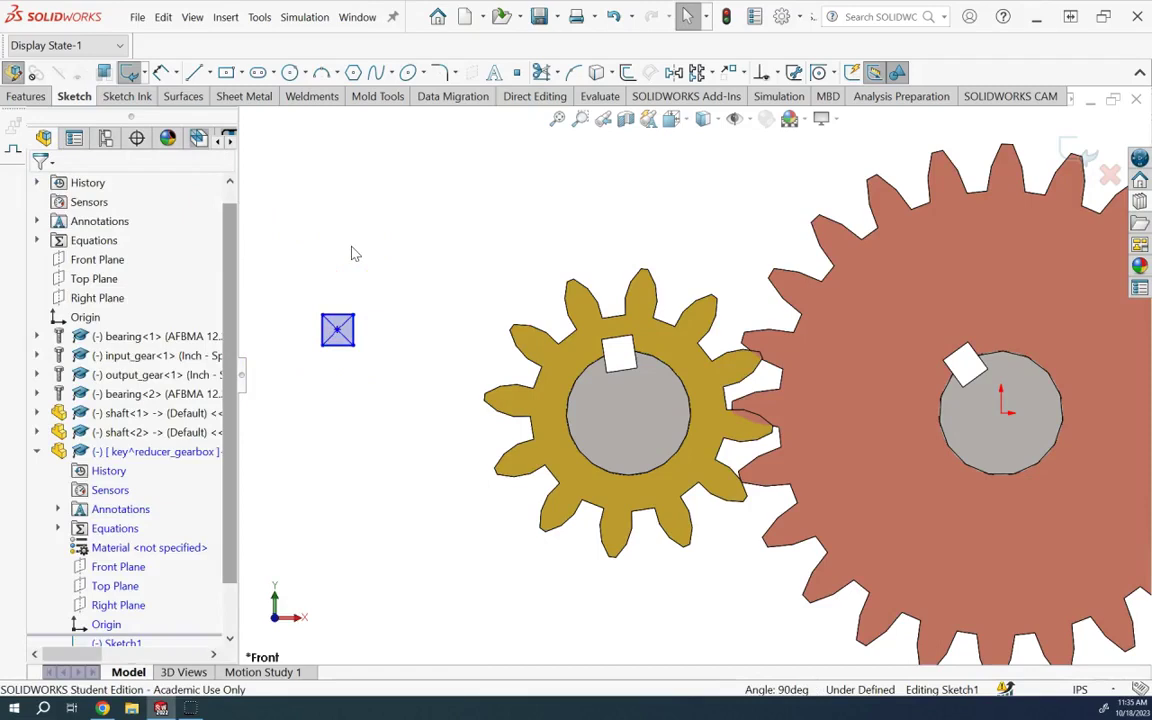
Step: Exit the key's square sketch and extrude it as a Blind boss 0.4 in deep
{"action": "left_click", "coordinate": [100, 455]}
{"action": "left_click", "coordinate": [334, 333]}
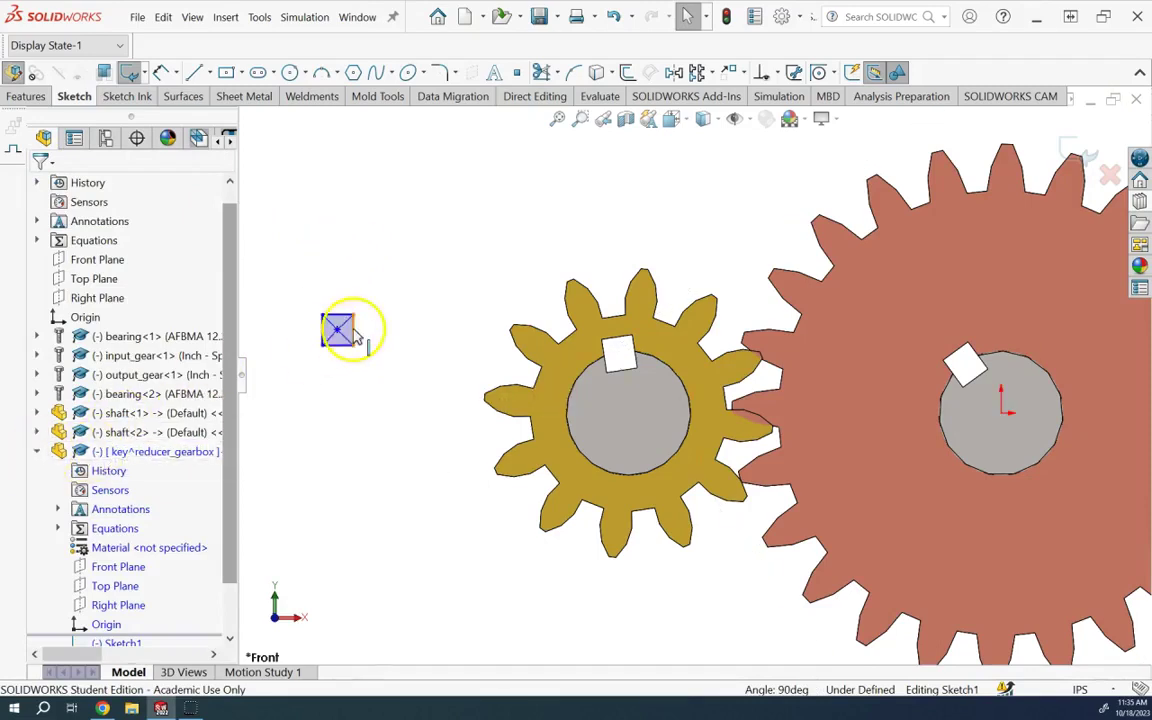
{"action": "key", "text": "ctrl+7"}
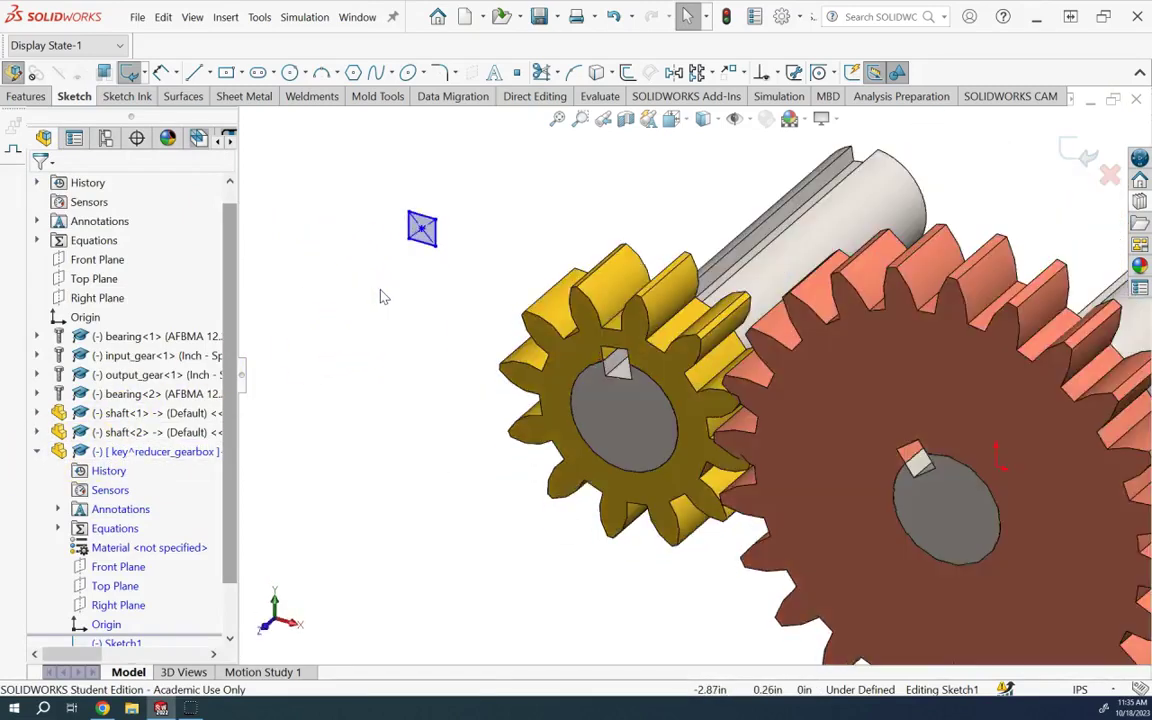
{"action": "left_click", "coordinate": [481, 241]}
{"action": "left_click", "coordinate": [1055, 156]}
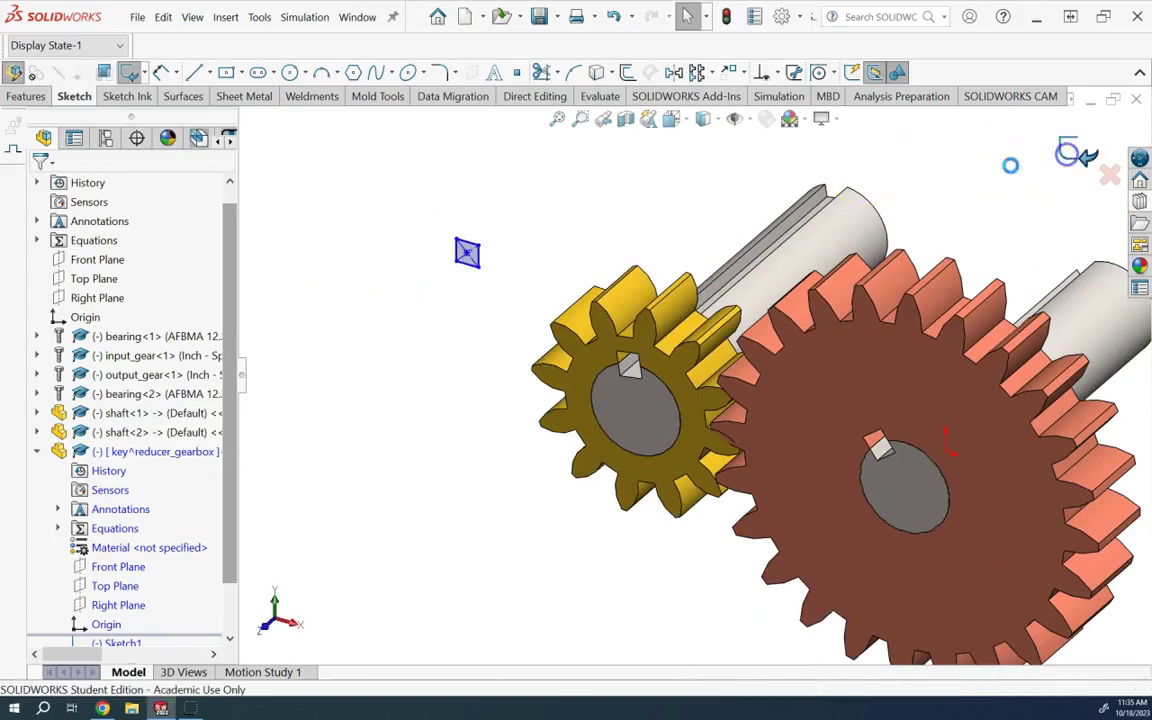
{"action": "left_click", "coordinate": [630, 207]}
{"action": "left_click", "coordinate": [30, 97]}
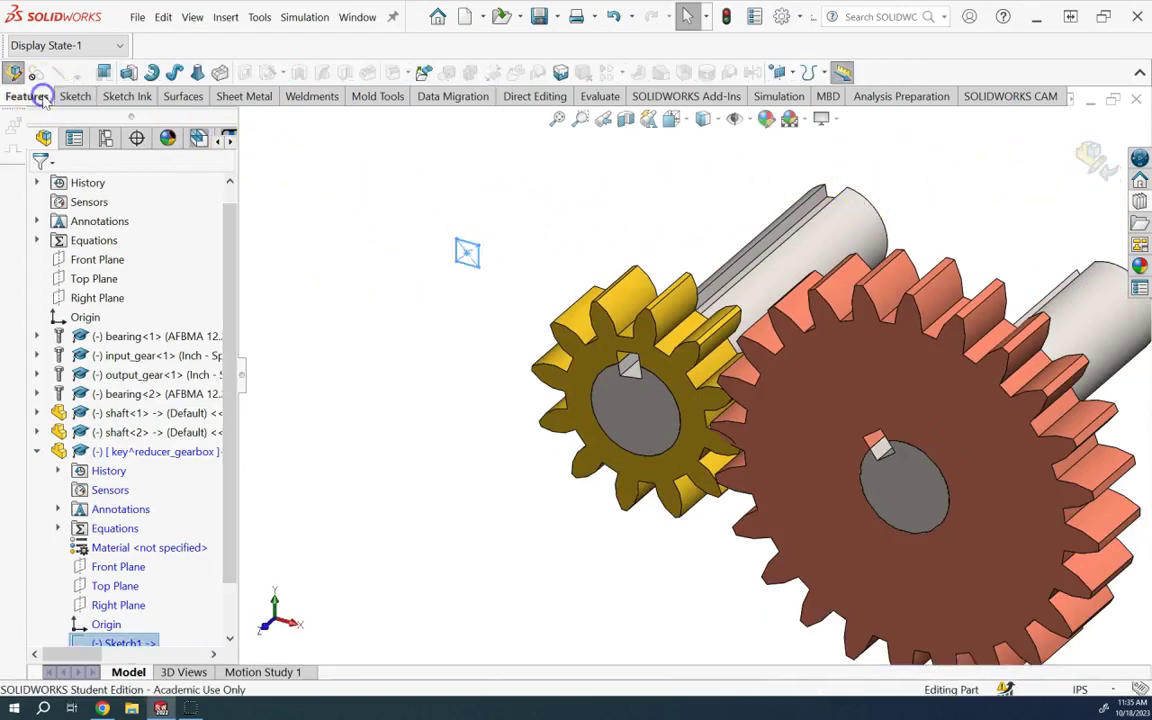
{"action": "left_click", "coordinate": [131, 73]}
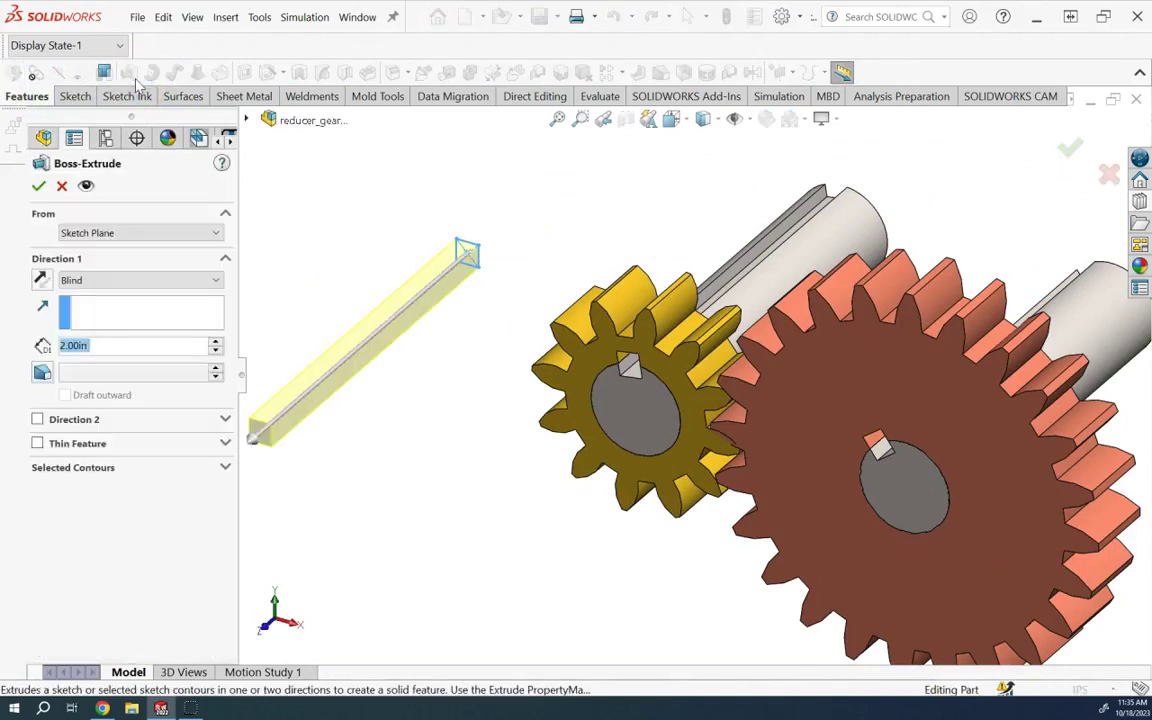
{"action": "type", "text": "0.4"}
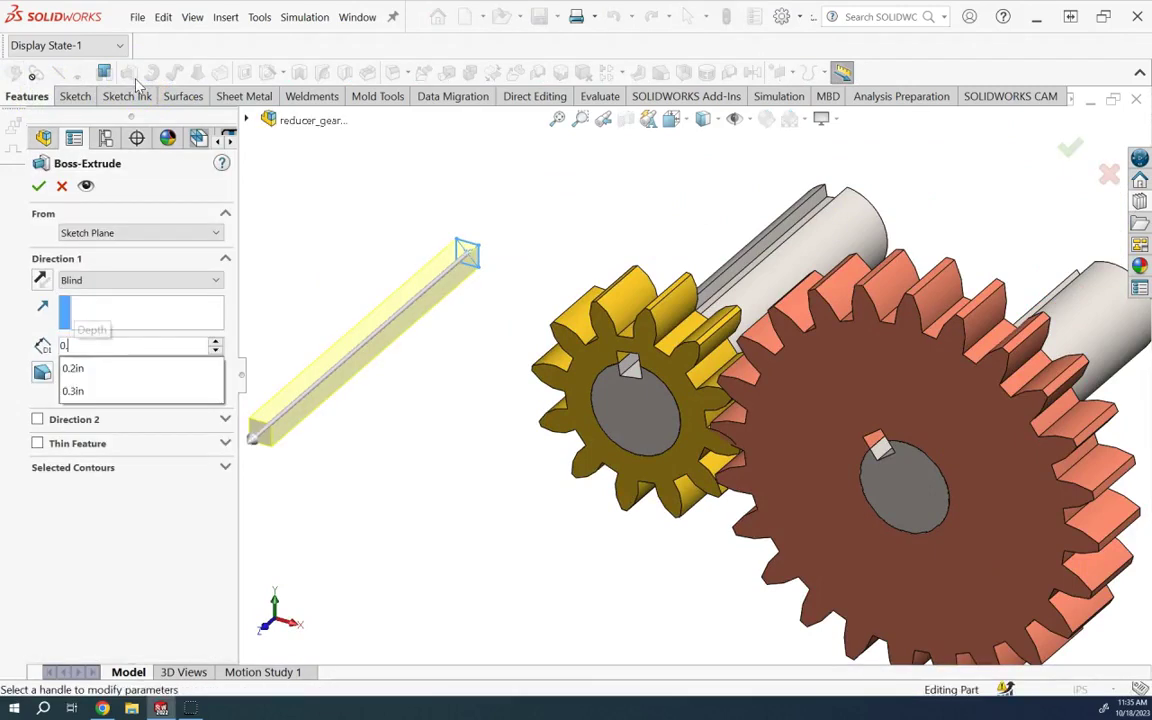
{"action": "left_click", "coordinate": [565, 155]}
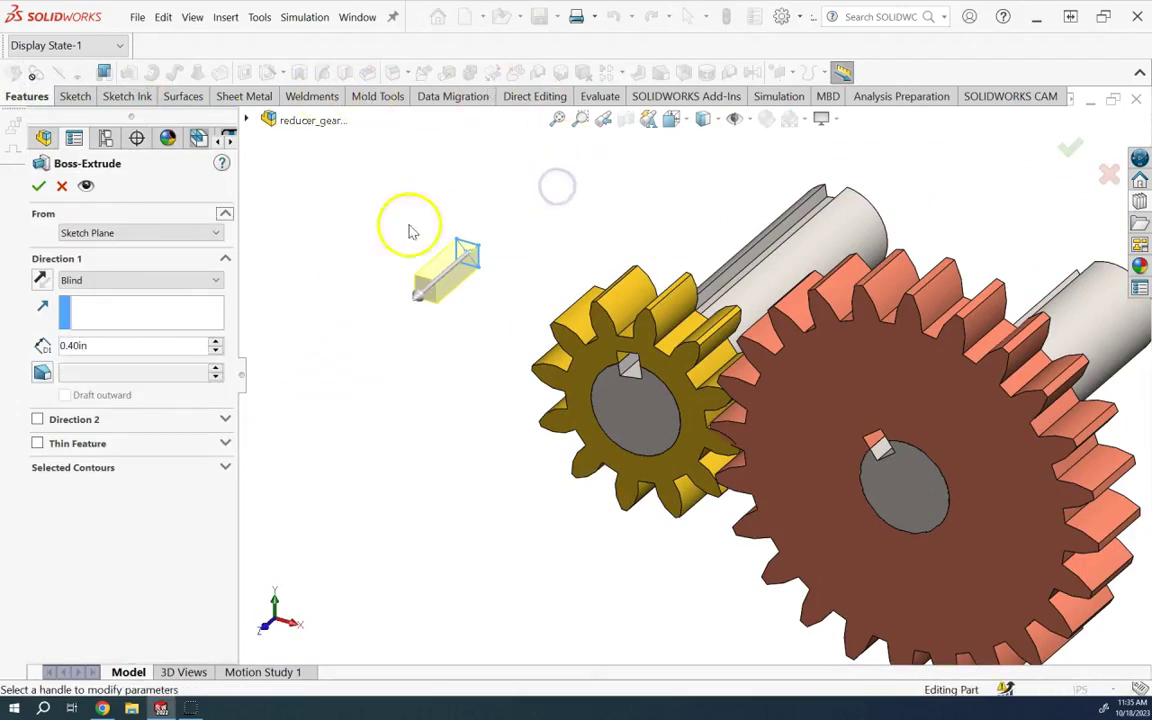
{"action": "left_click", "coordinate": [41, 188]}
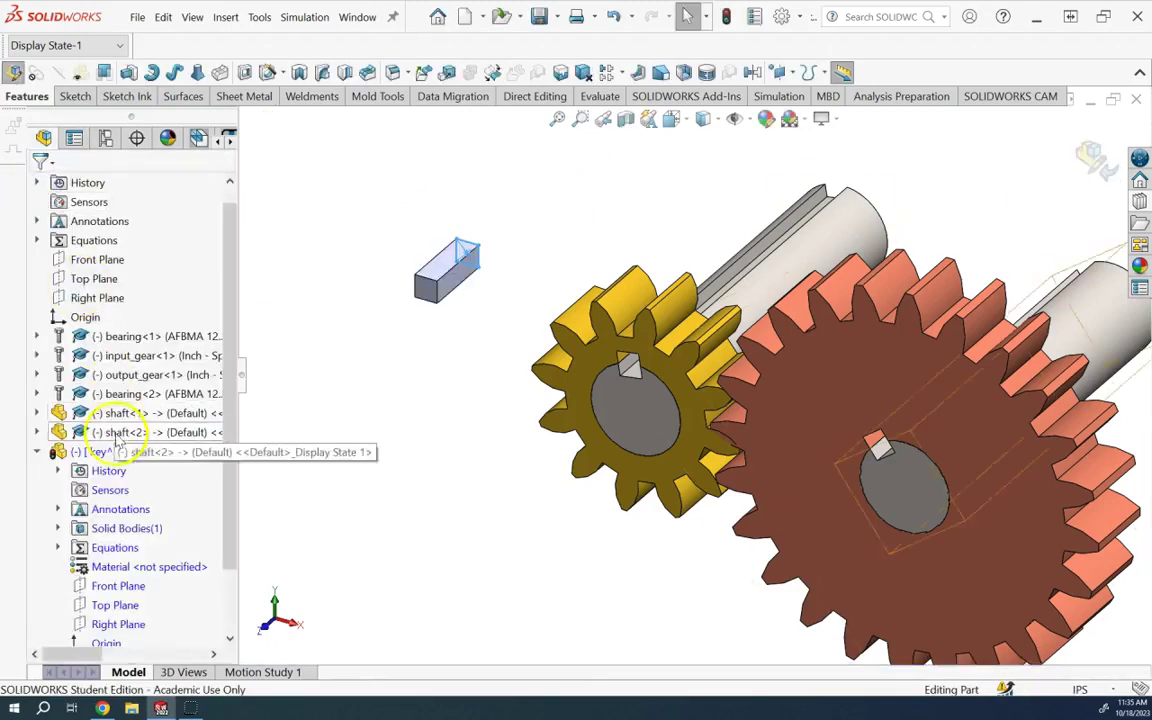
Step: Assign Plain Carbon Steel as the key's material
{"action": "right_click", "coordinate": [140, 566]}
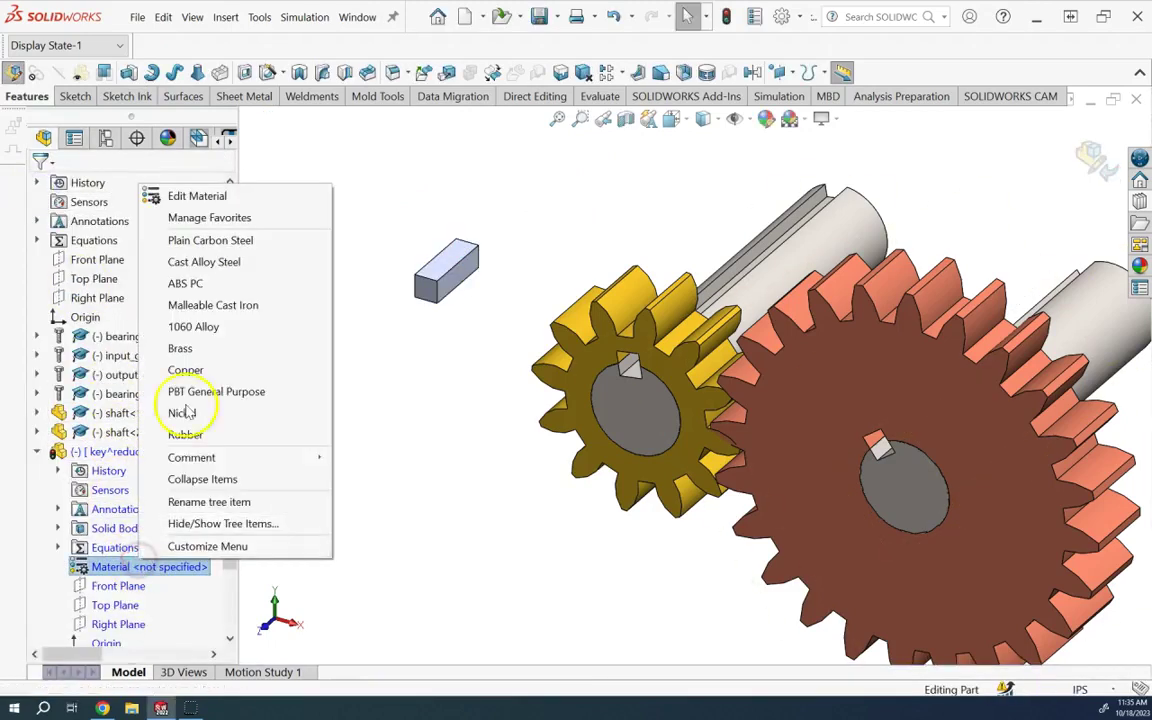
{"action": "left_click", "coordinate": [240, 243]}
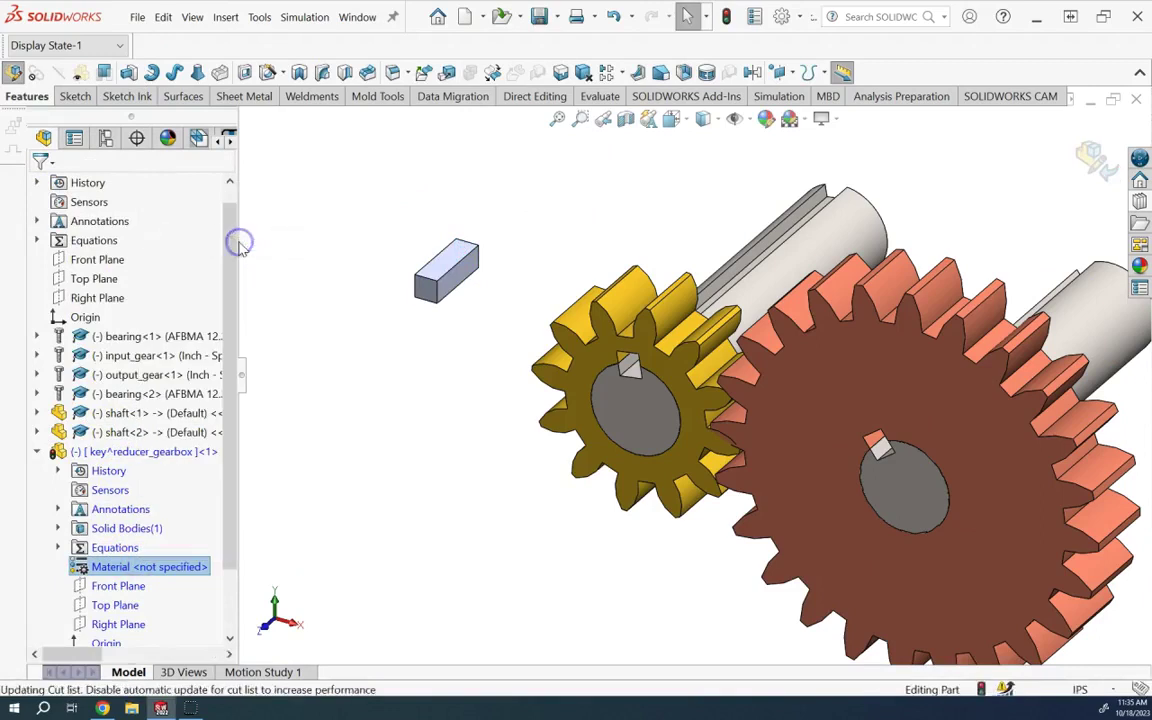
Step: Return to editing the assembly and save all modified documents, storing the key externally as its own part file
{"action": "scroll", "coordinate": [830, 213], "scroll_direction": "up", "scroll_amount": 2}
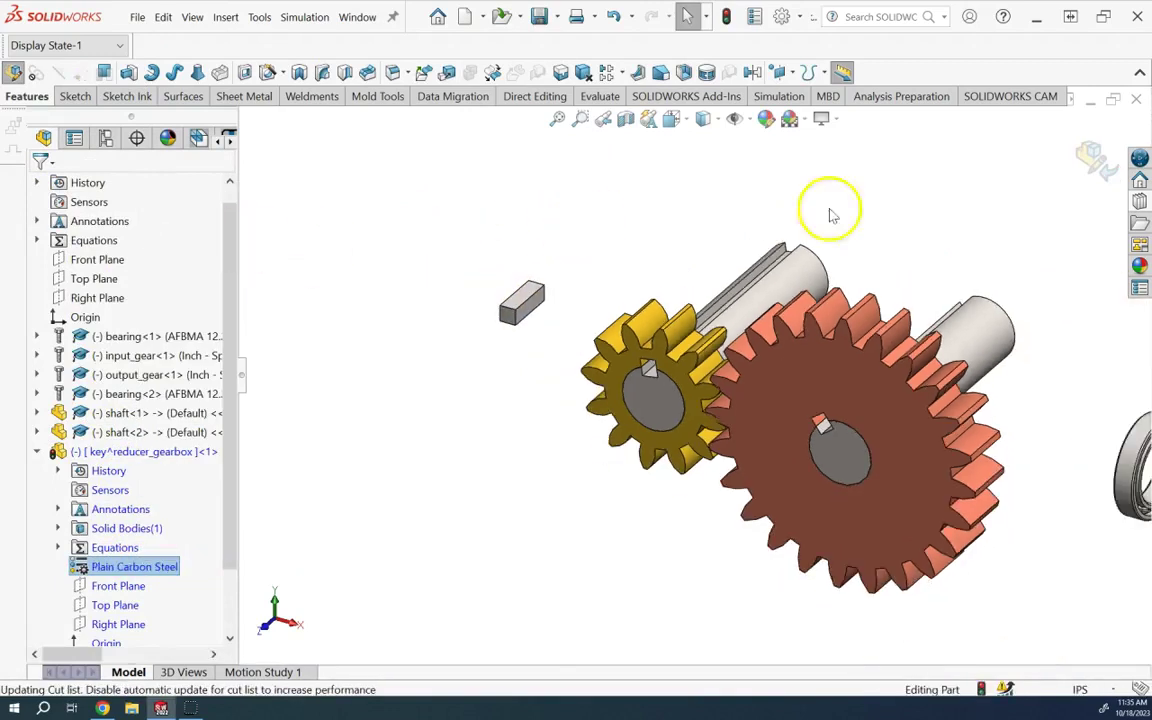
{"action": "left_click", "coordinate": [1092, 160]}
{"action": "left_click", "coordinate": [539, 18]}
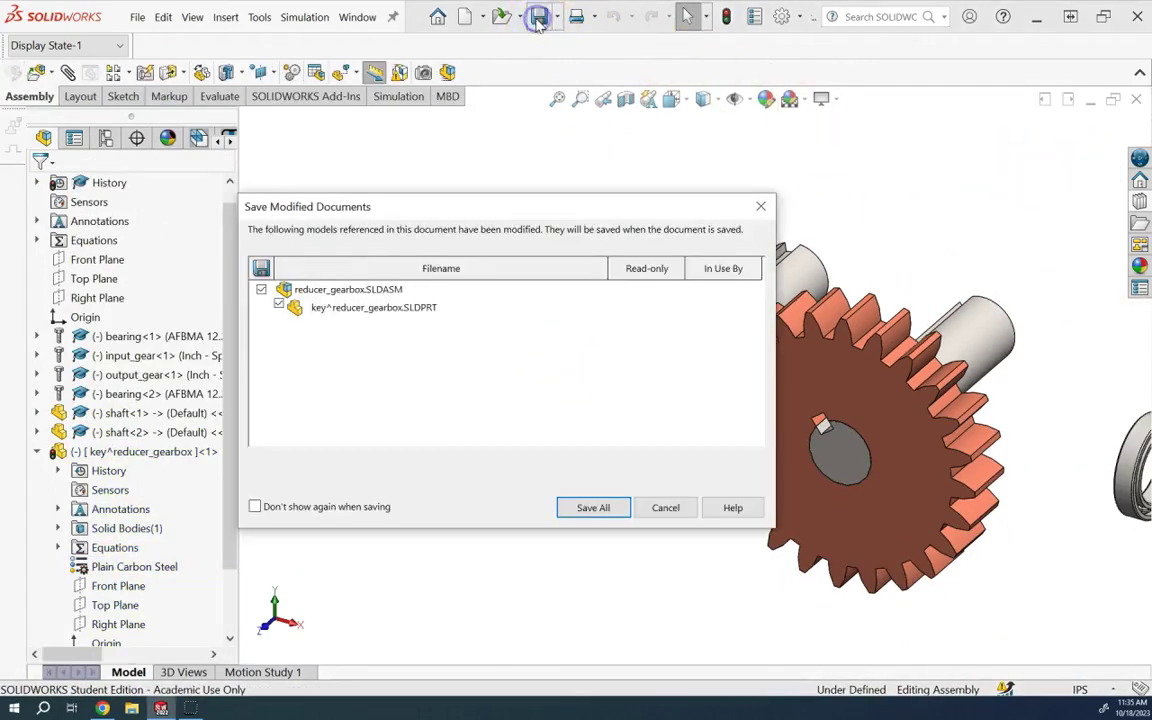
{"action": "left_click", "coordinate": [593, 507]}
{"action": "left_click", "coordinate": [458, 249]}
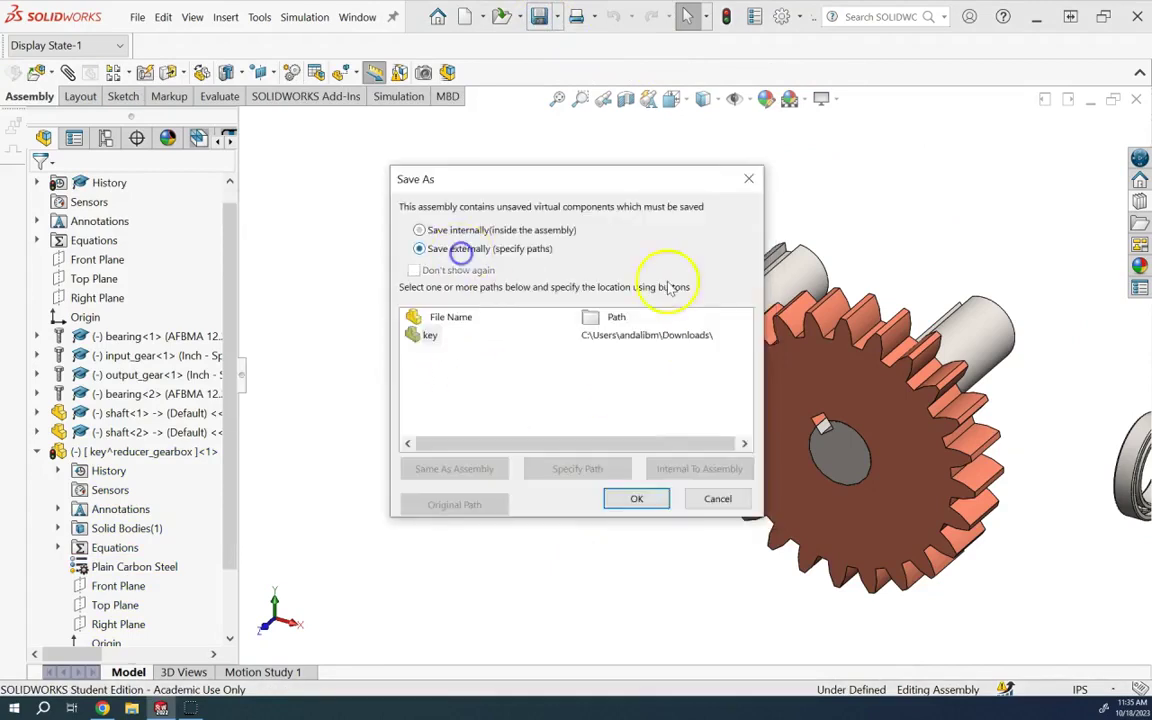
{"action": "left_click", "coordinate": [637, 507]}
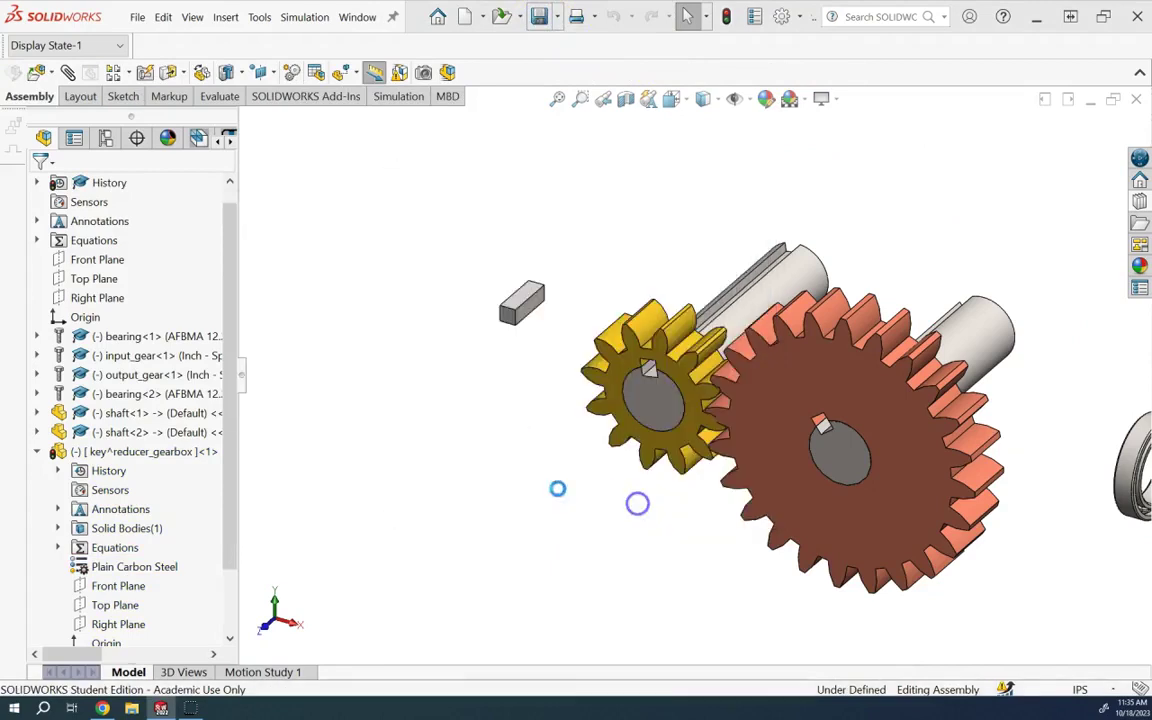
{"action": "left_click", "coordinate": [37, 453]}
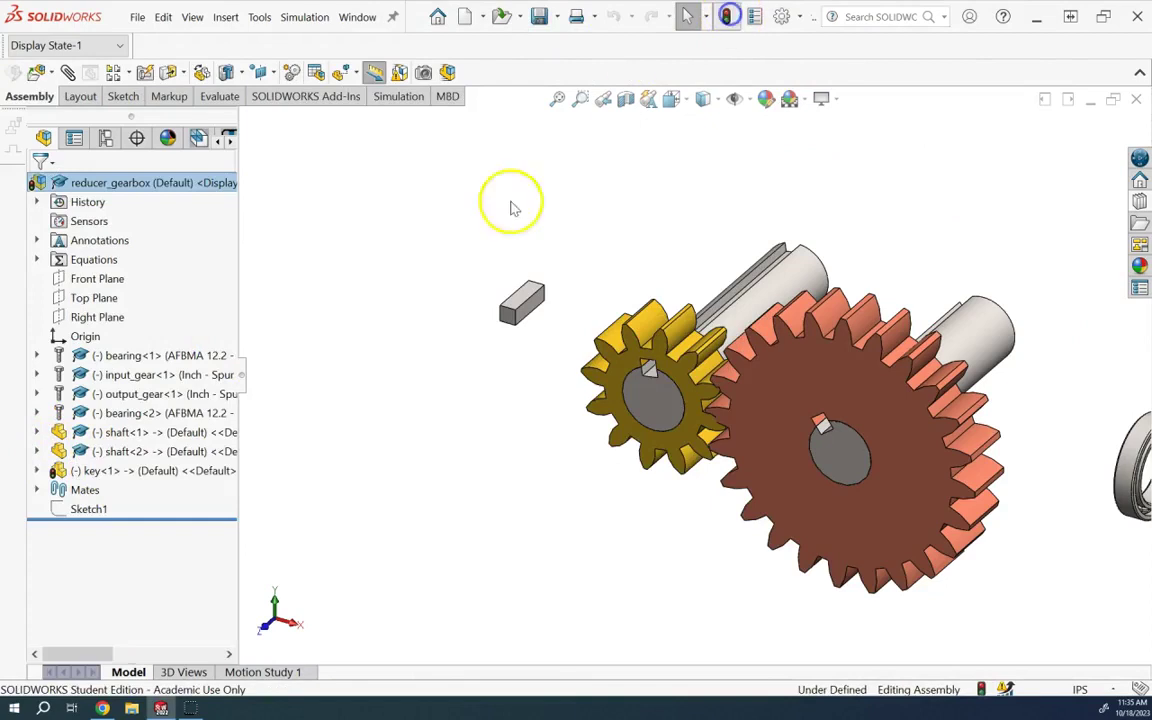
Step: Add a second copy of the key to the assembly and move the first key close to the input gear
{"action": "left_click_drag", "start_coordinate": [521, 302], "coordinate": [443, 320], "text": "ctrl"}
{"action": "scroll", "coordinate": [594, 296], "scroll_direction": "down", "scroll_amount": 2}
{"action": "scroll", "coordinate": [490, 240], "scroll_direction": "down", "scroll_amount": 2}
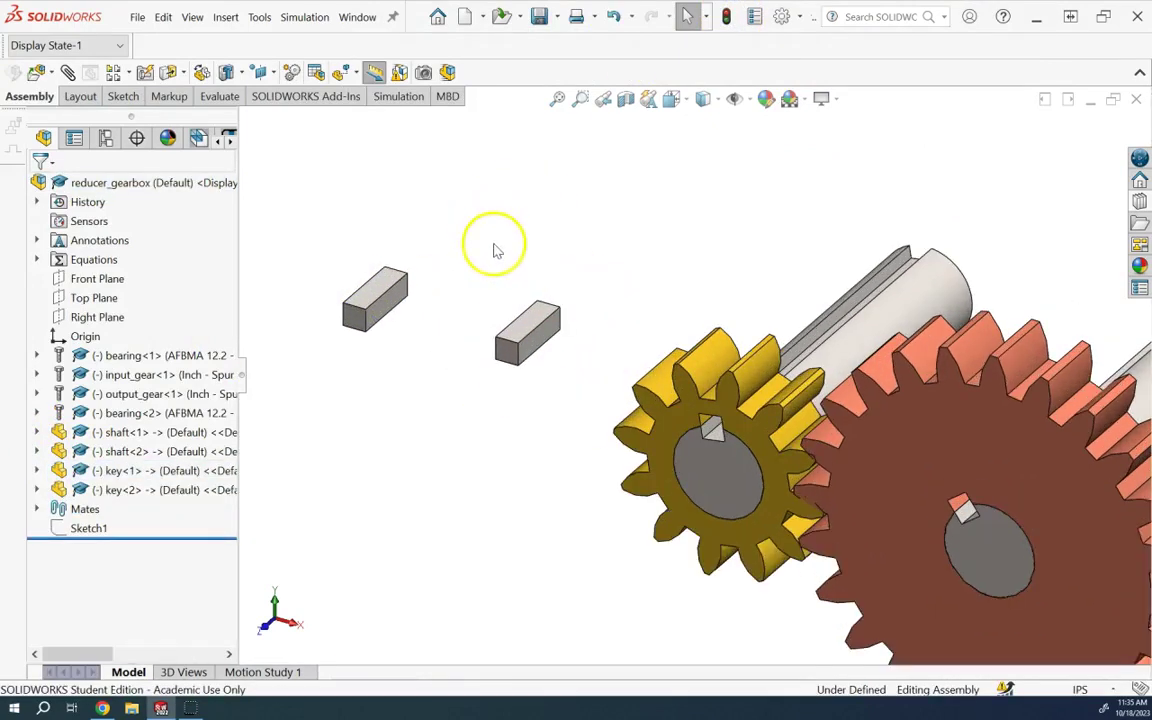
{"action": "left_click_drag", "start_coordinate": [537, 352], "coordinate": [565, 410]}
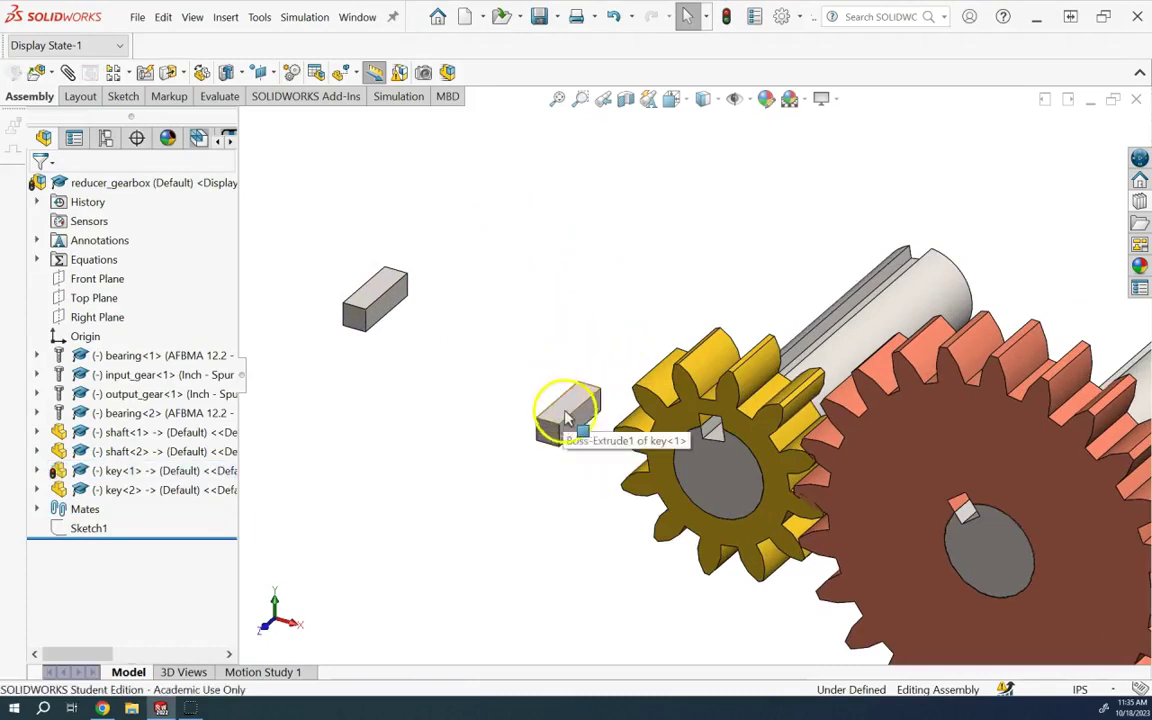
Step: Add a Coincident mate between the first key's bottom face and the floor of the first shaft's keyway
{"action": "middle_click_drag", "start_coordinate": [563, 468], "coordinate": [716, 398]}
{"action": "left_click", "coordinate": [572, 420]}
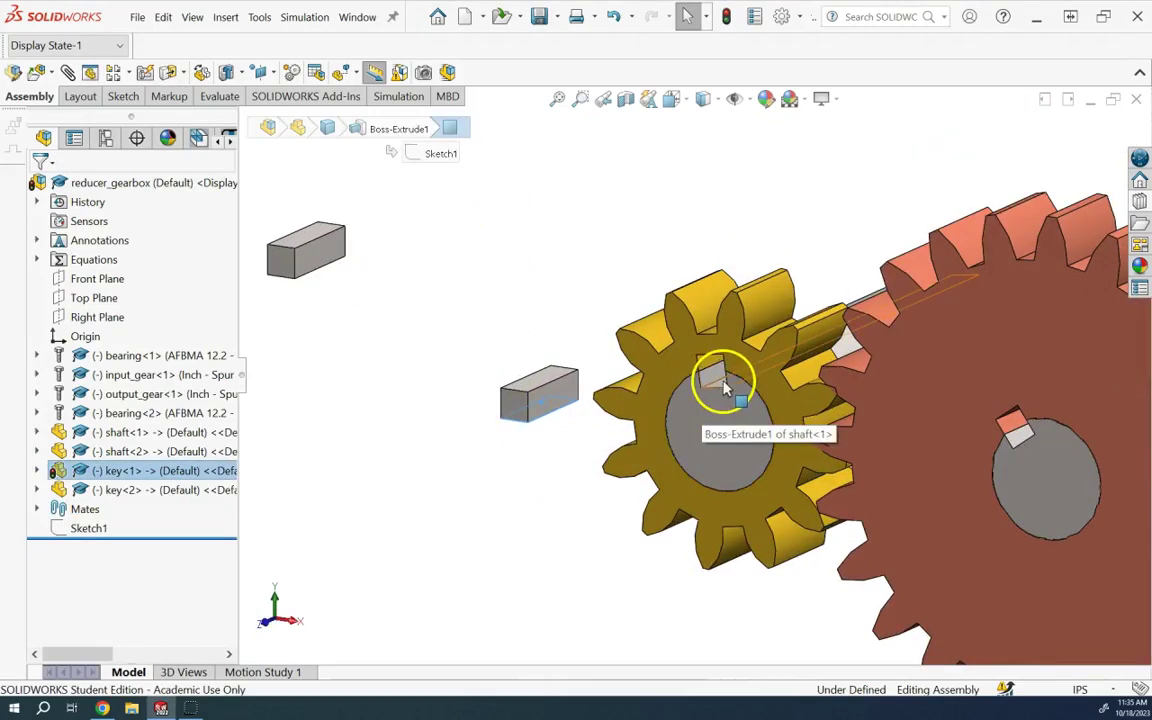
{"action": "left_click", "coordinate": [724, 388], "text": "ctrl"}
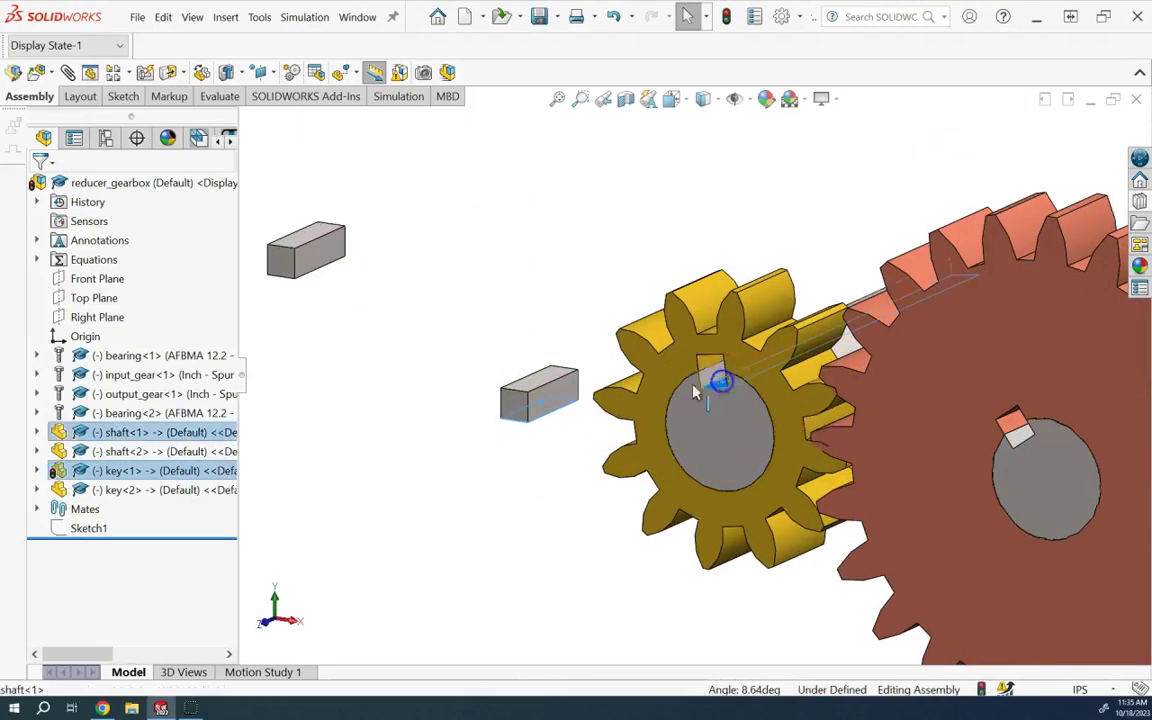
{"action": "left_click", "coordinate": [69, 73]}
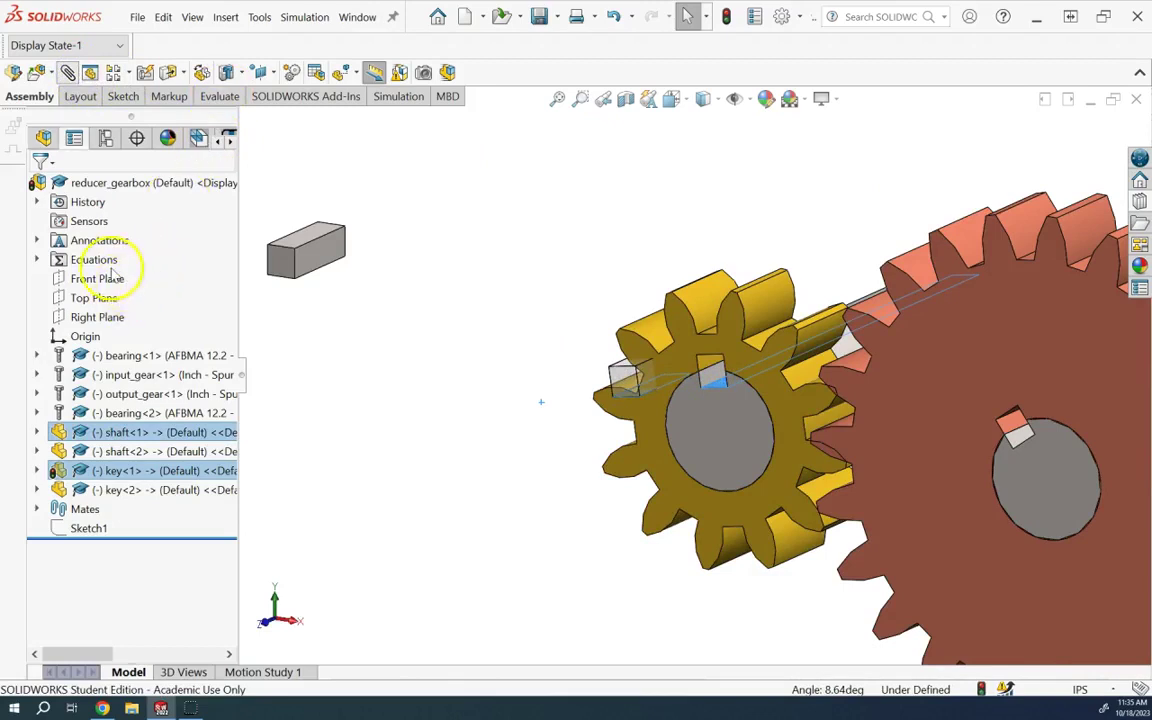
{"action": "left_click", "coordinate": [38, 187]}
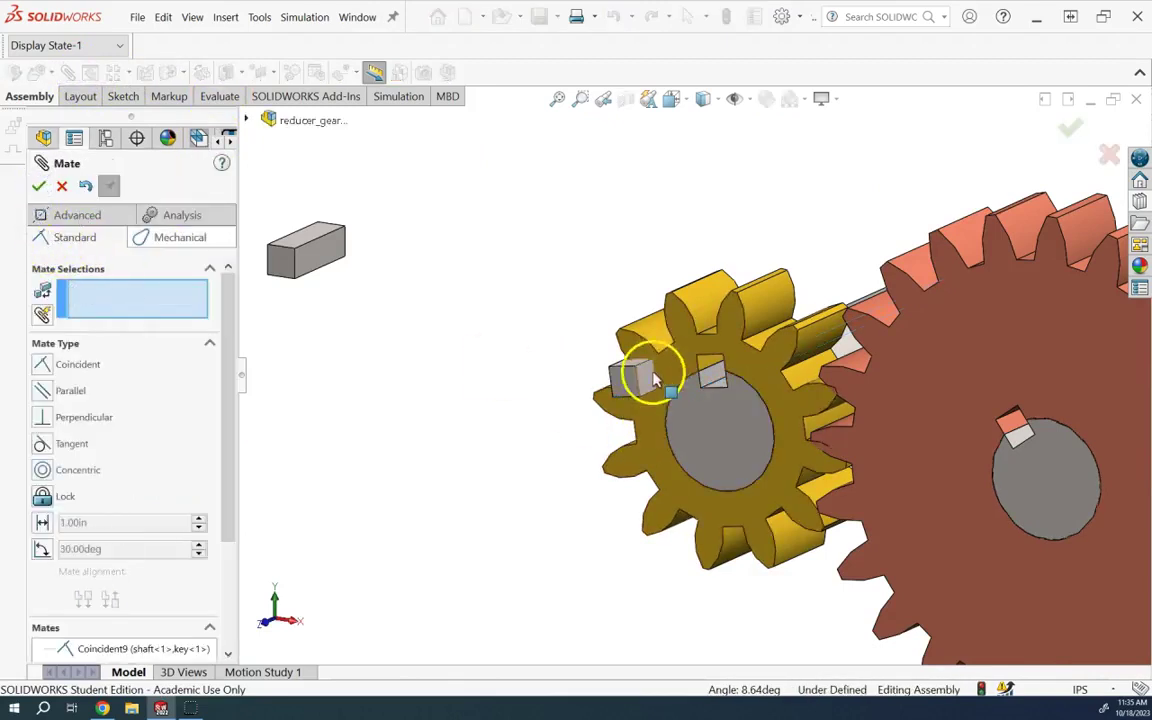
Step: Add a Coincident mate between the first key's side face and the side wall of the first shaft's keyway
{"action": "left_click", "coordinate": [647, 385]}
{"action": "middle_click_drag", "start_coordinate": [647, 385], "coordinate": [733, 373]}
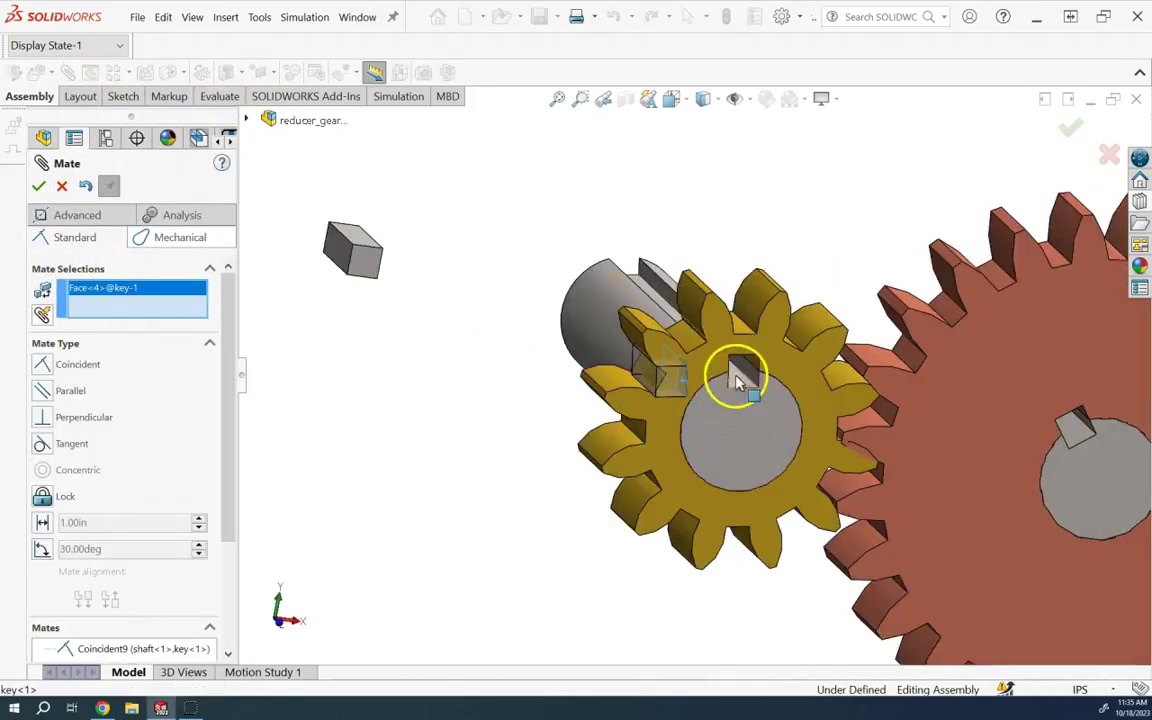
{"action": "left_click", "coordinate": [755, 385]}
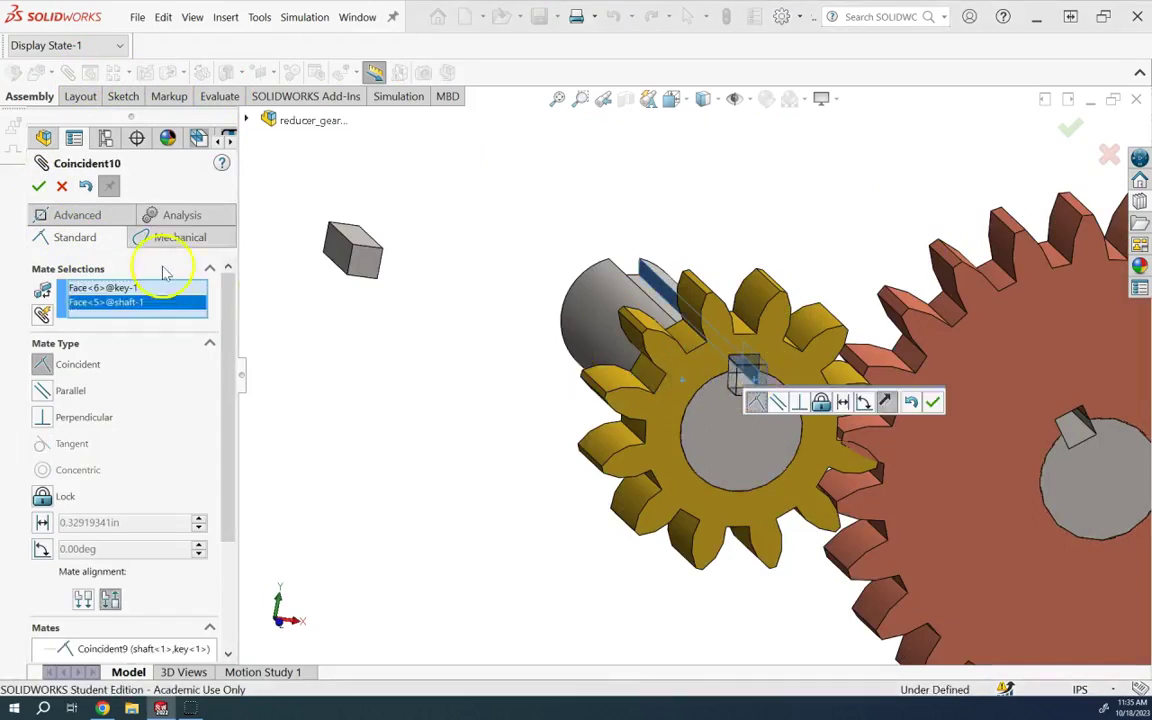
{"action": "left_click", "coordinate": [38, 186]}
Step: Mate the first key's end face coincident with the input gear's front face and finish mating
{"action": "left_click", "coordinate": [740, 375]}
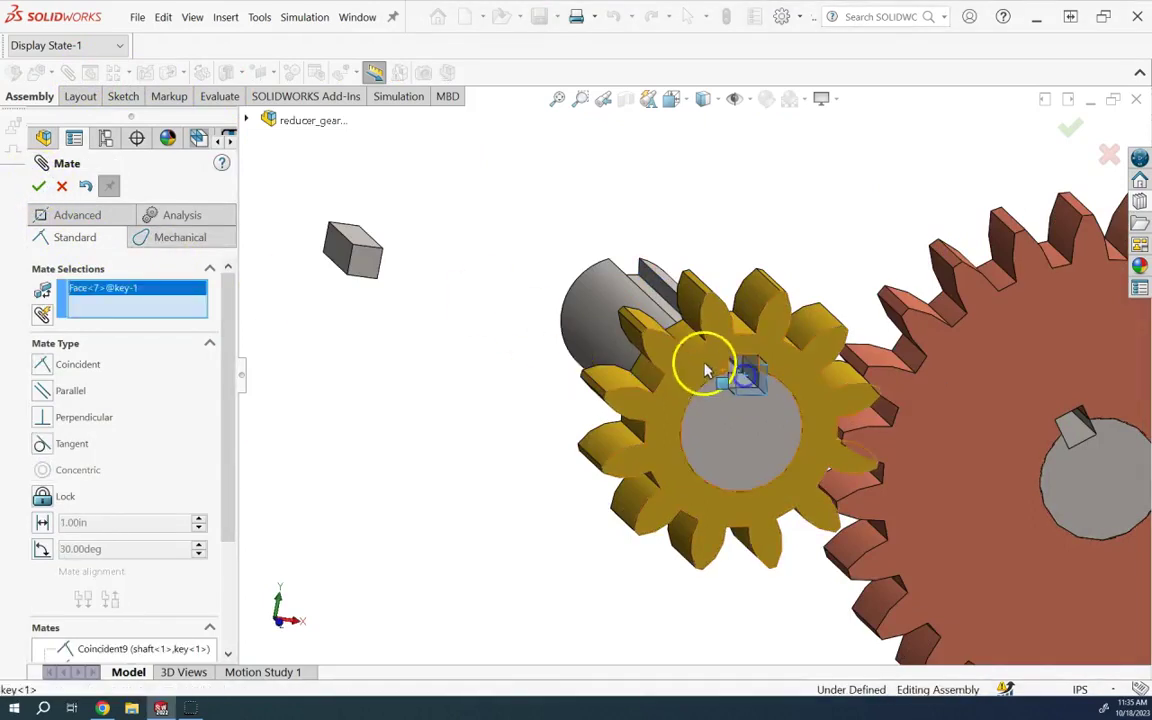
{"action": "left_click", "coordinate": [702, 360]}
{"action": "left_click", "coordinate": [37, 187]}
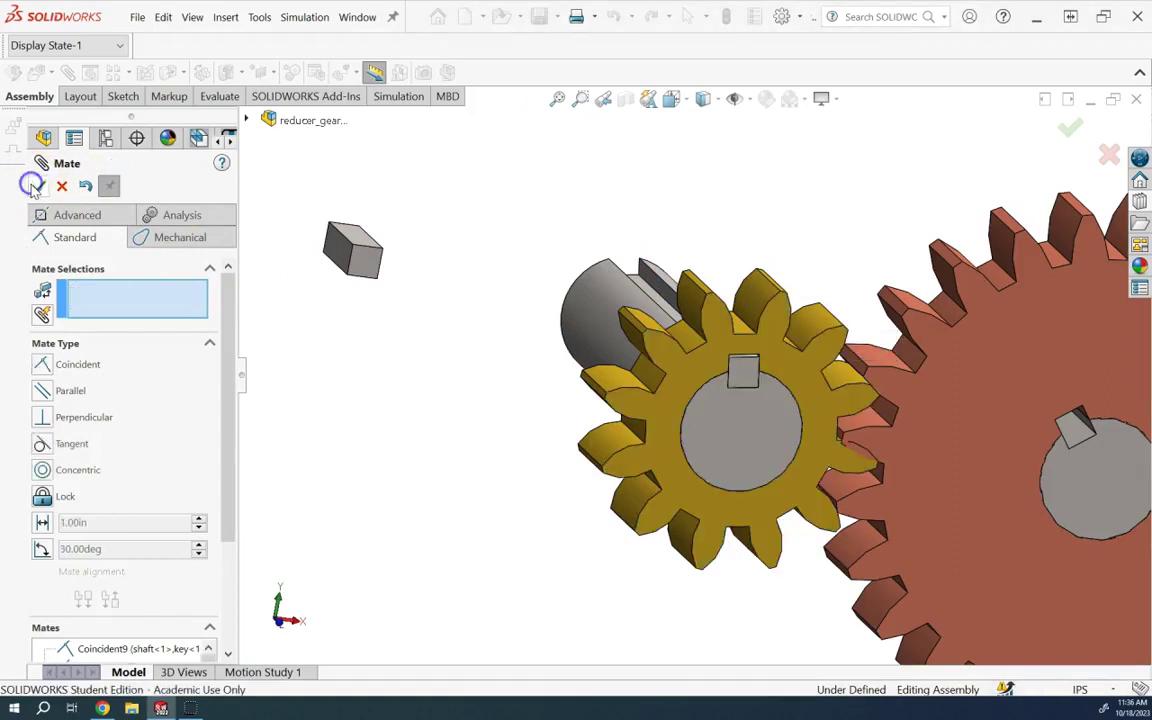
{"action": "left_click", "coordinate": [33, 186]}
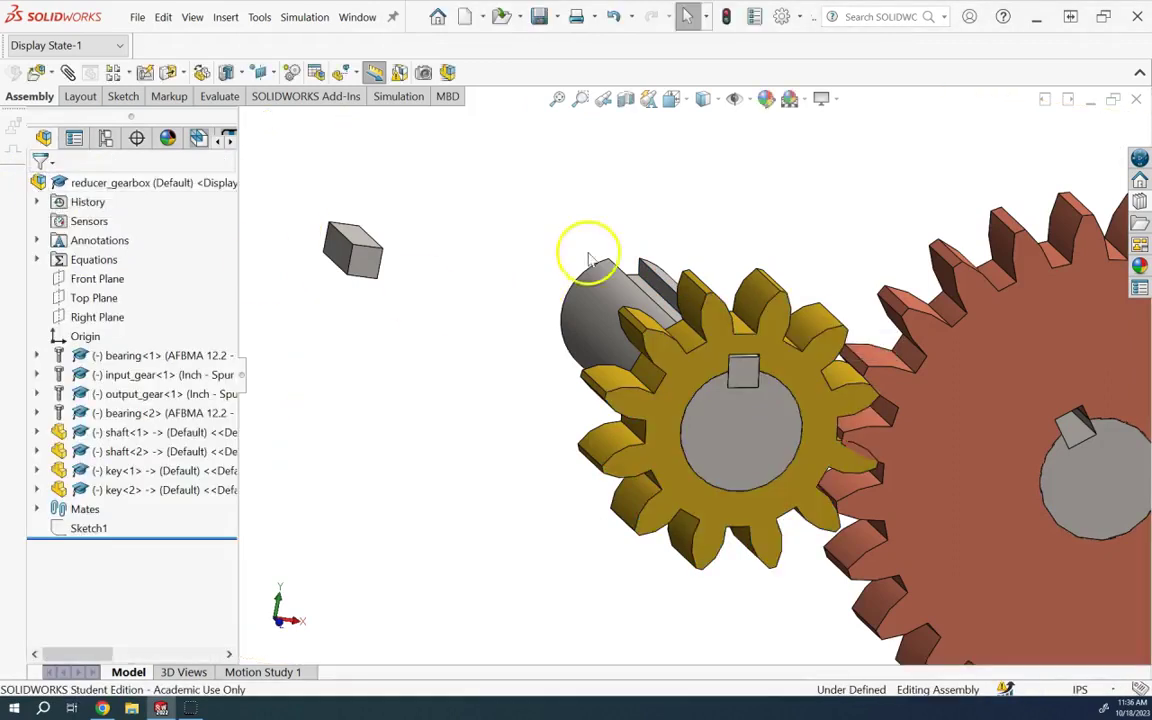
Step: Inspect the key's fit in the input gear and measure the side edge of the gear's keyway
{"action": "key", "text": "Left"}
{"action": "key", "text": "Up"}
{"action": "key", "text": "Left"}
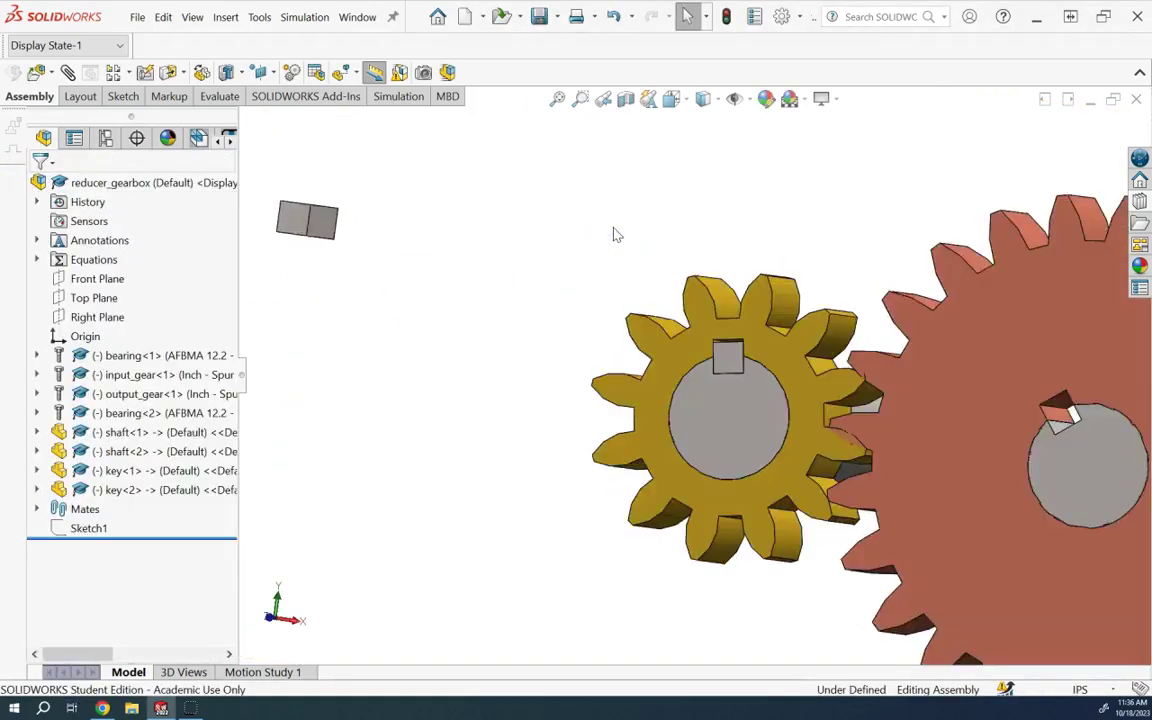
{"action": "key", "text": "Down"}
{"action": "scroll", "coordinate": [740, 372], "scroll_direction": "down", "scroll_amount": 3}
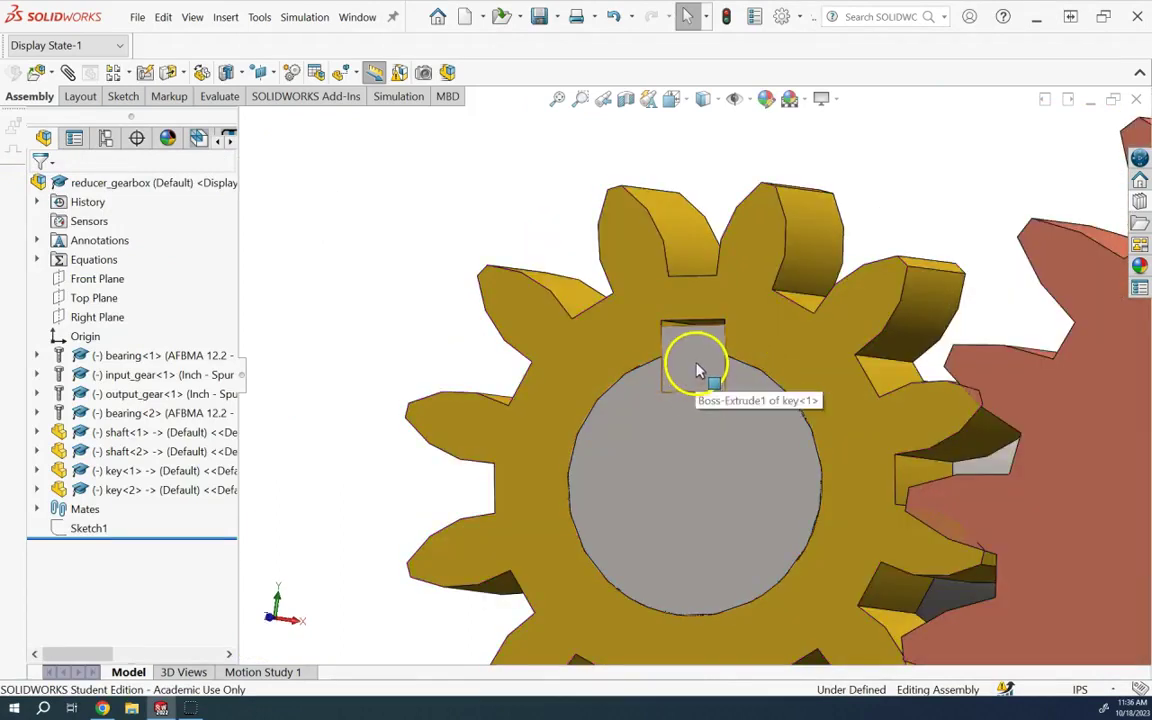
{"action": "scroll", "coordinate": [712, 356], "scroll_direction": "down", "scroll_amount": 1}
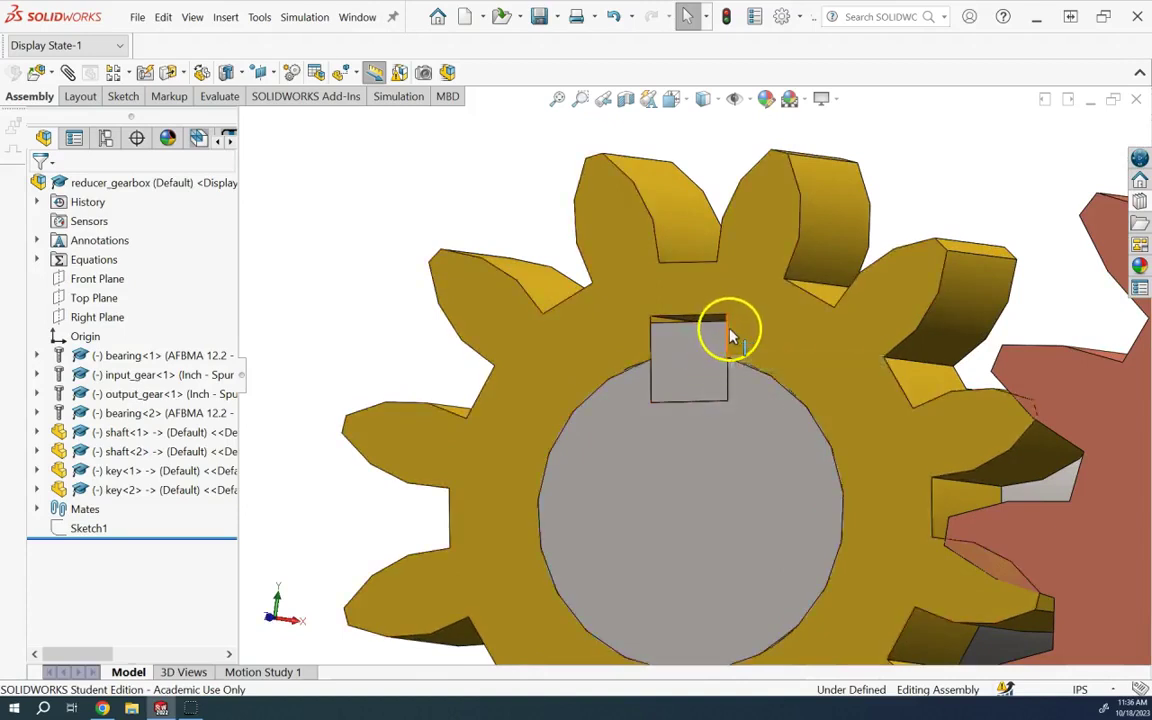
{"action": "left_click", "coordinate": [206, 99]}
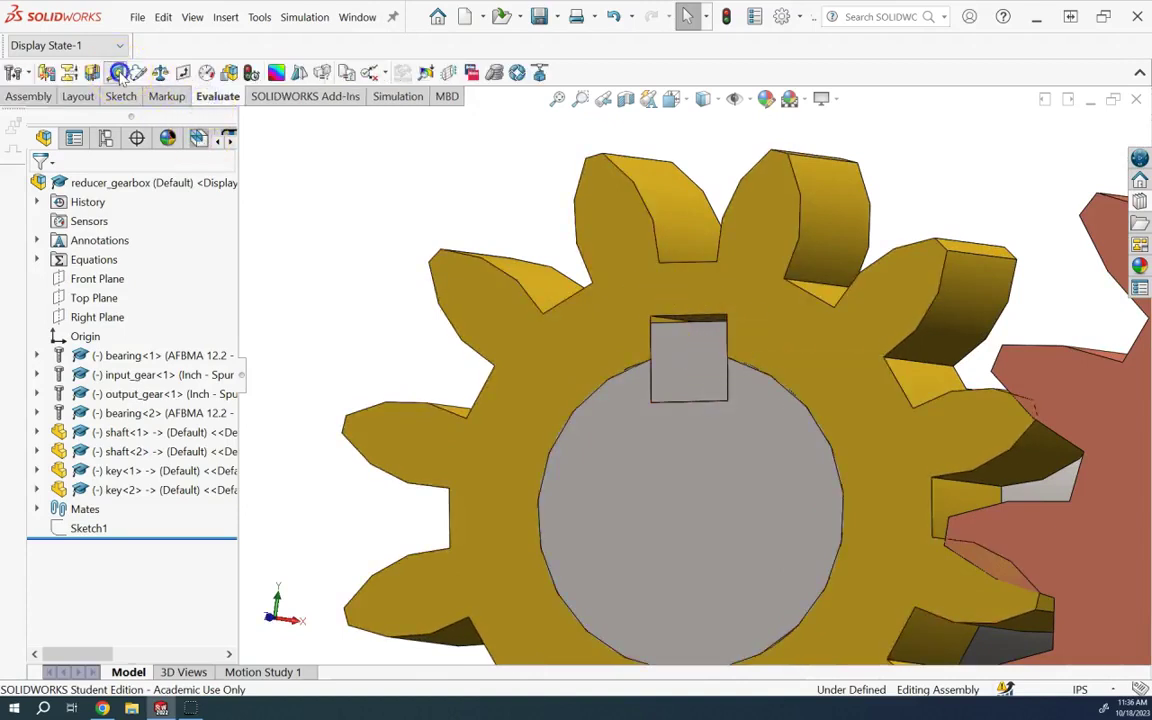
{"action": "left_click", "coordinate": [118, 73]}
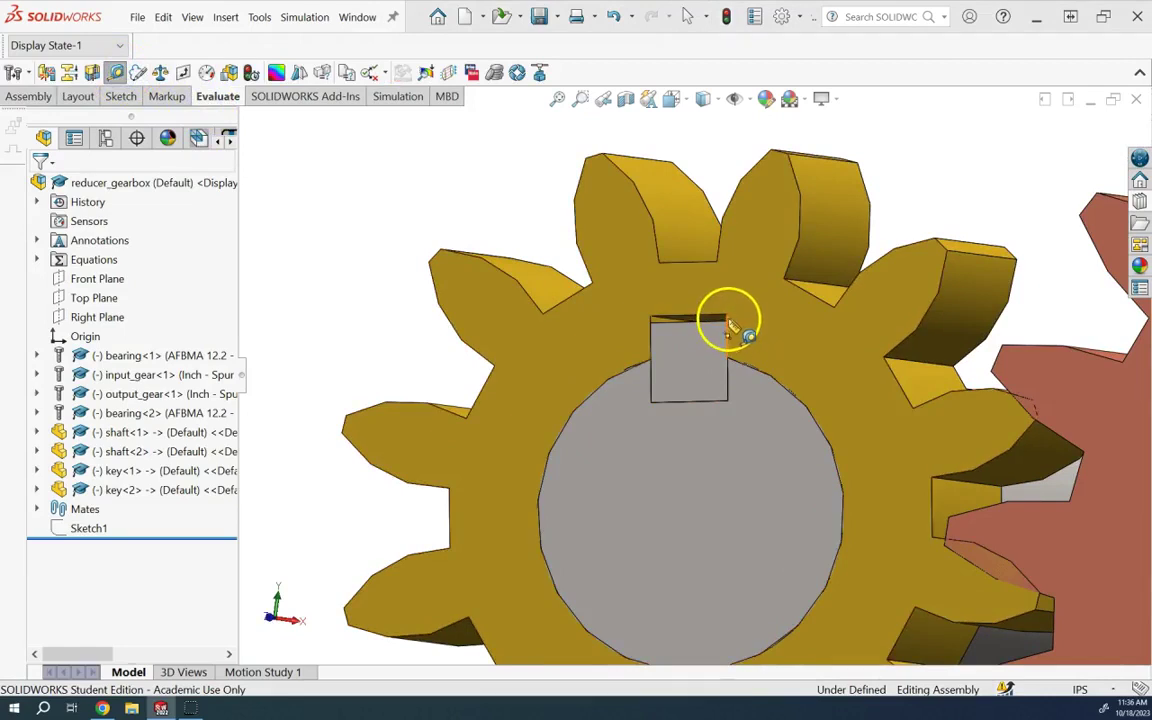
{"action": "scroll", "coordinate": [729, 326], "scroll_direction": "up", "scroll_amount": 1}
{"action": "left_click", "coordinate": [729, 328]}
{"action": "scroll", "coordinate": [758, 347], "scroll_direction": "up", "scroll_amount": 2}
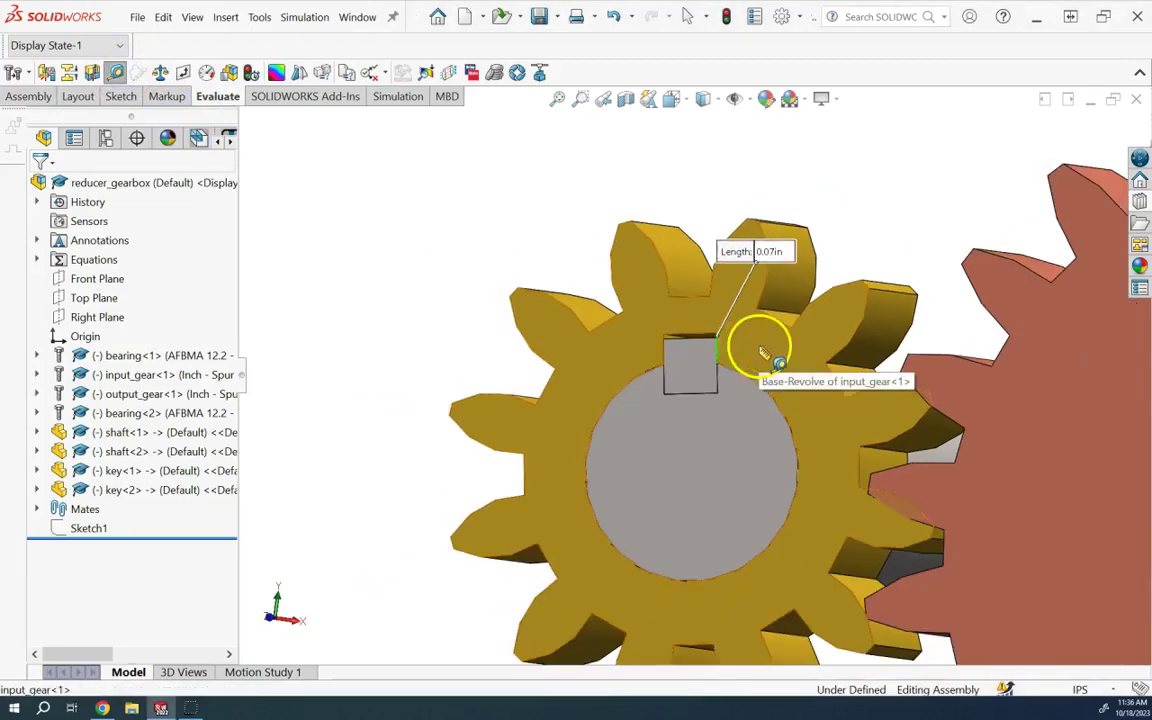
{"action": "left_click", "coordinate": [530, 185]}
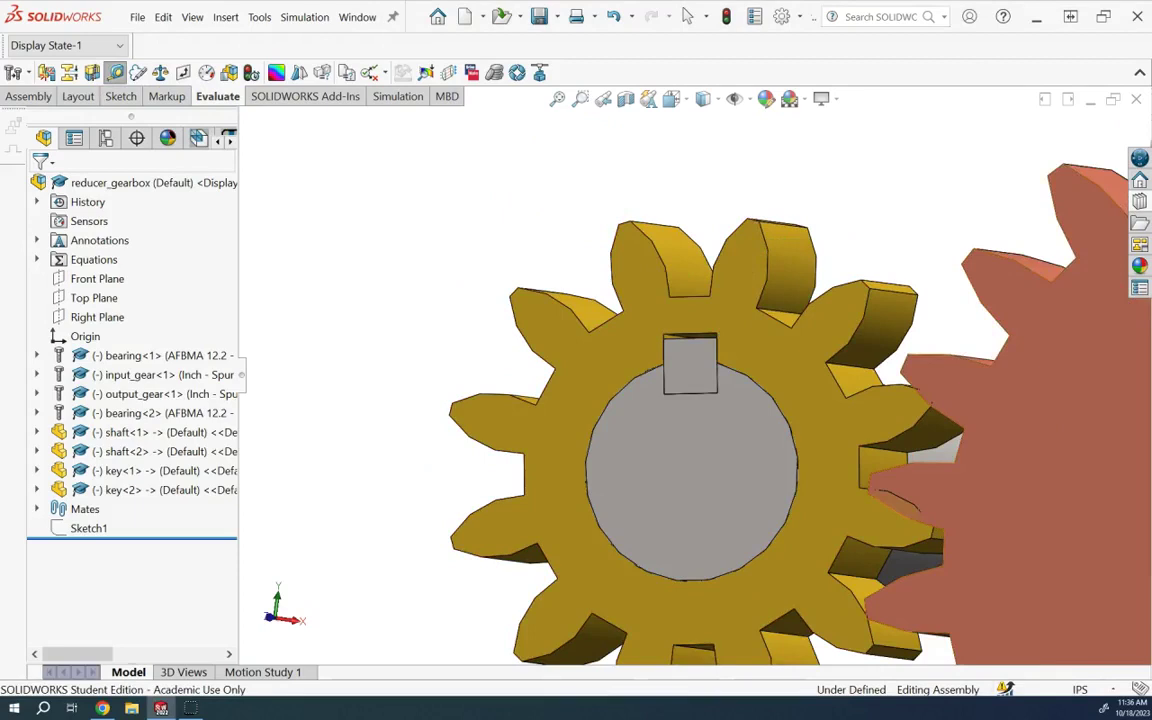
{"action": "left_click_drag", "start_coordinate": [167, 134], "coordinate": [288, 98]}
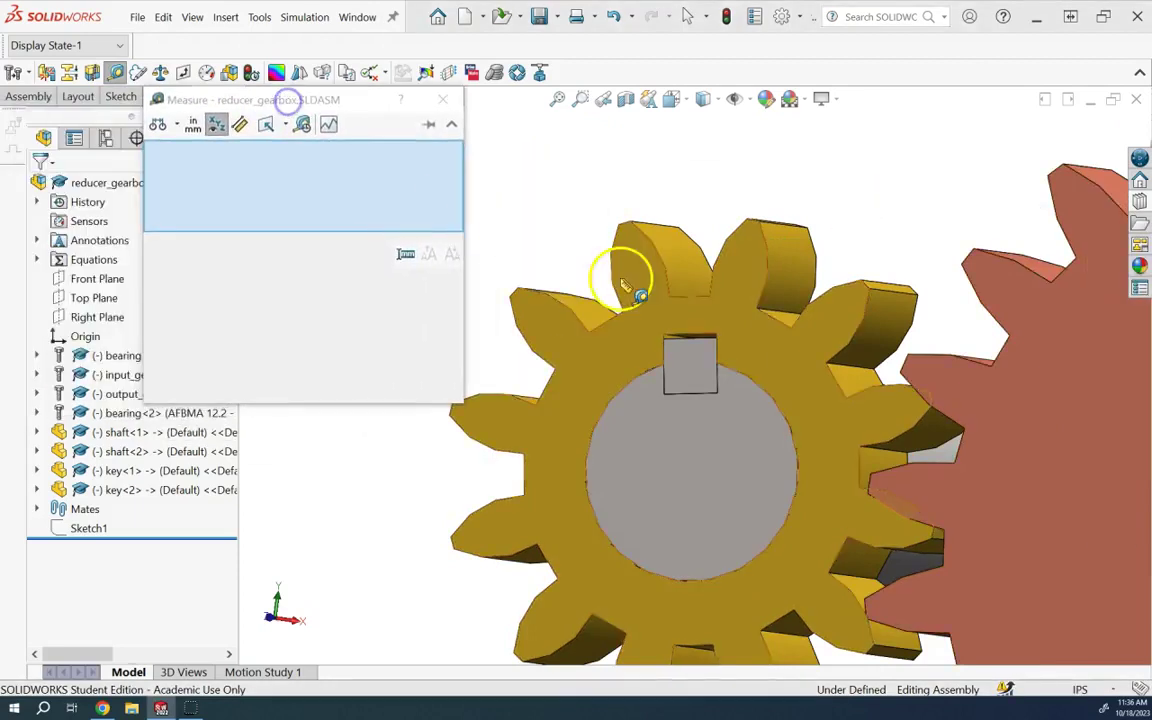
{"action": "left_click", "coordinate": [720, 343]}
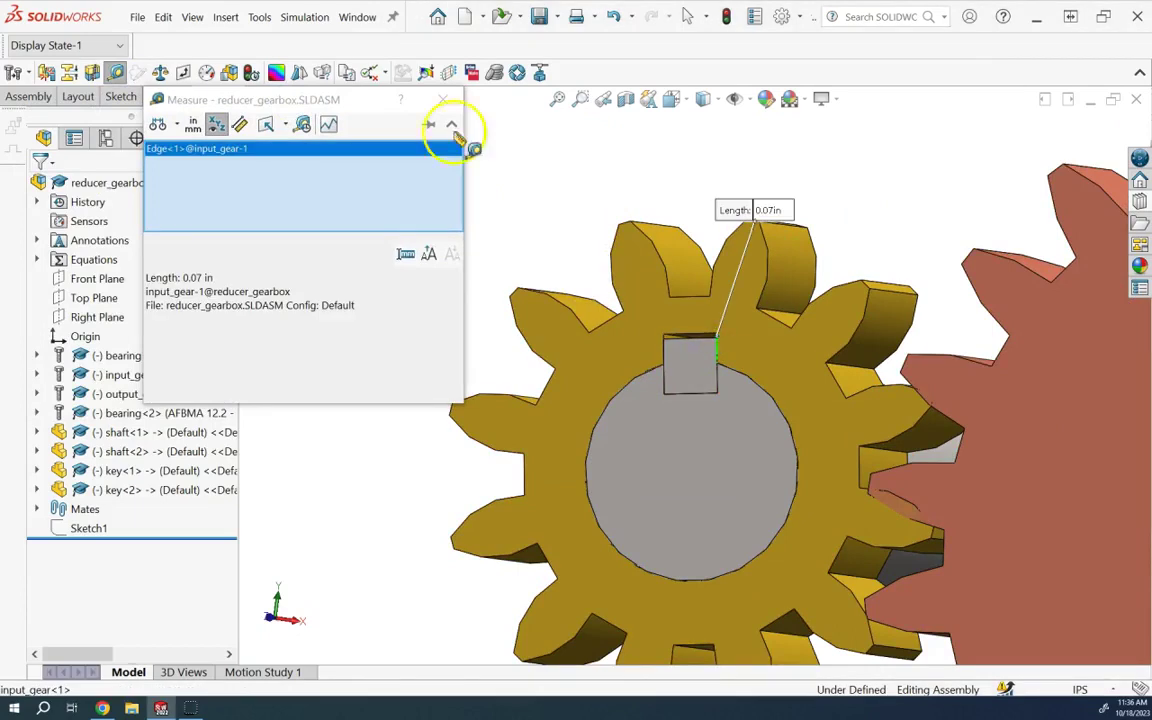
{"action": "left_click", "coordinate": [443, 99]}
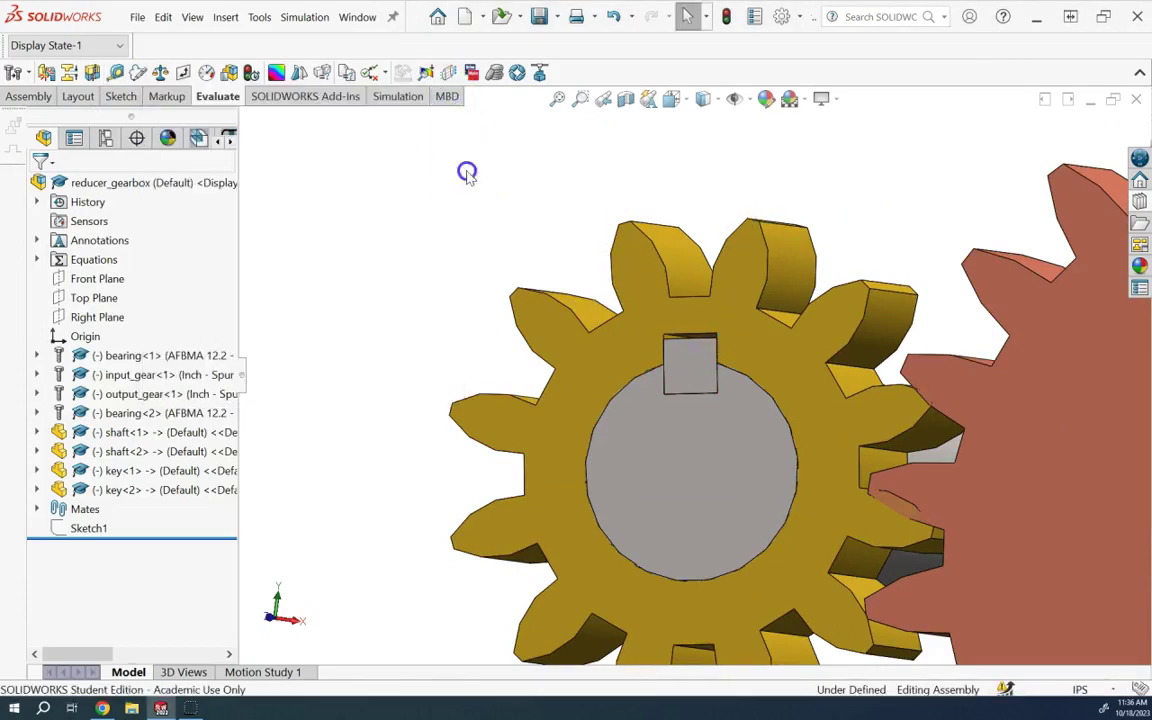
Step: Edit the first key in context, open its Boss-Extrude1 sketch and remove the Equal relation from the square's right line
{"action": "left_click", "coordinate": [158, 471]}
{"action": "left_click", "coordinate": [250, 419]}
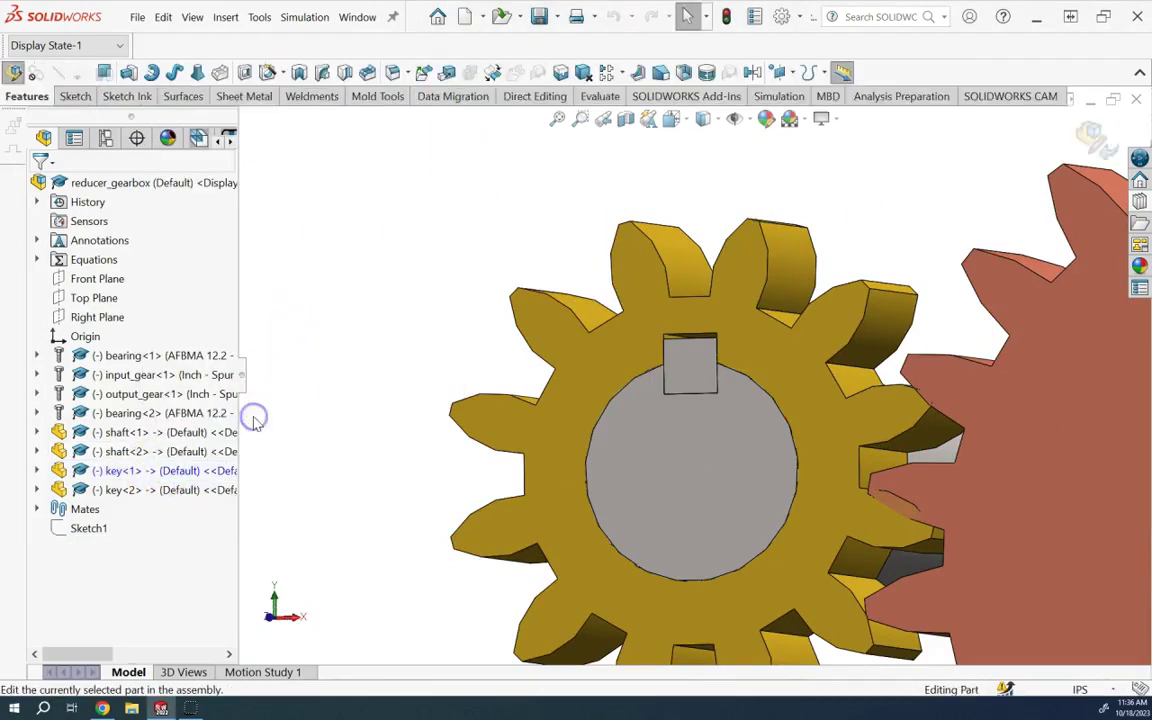
{"action": "left_click", "coordinate": [36, 470]}
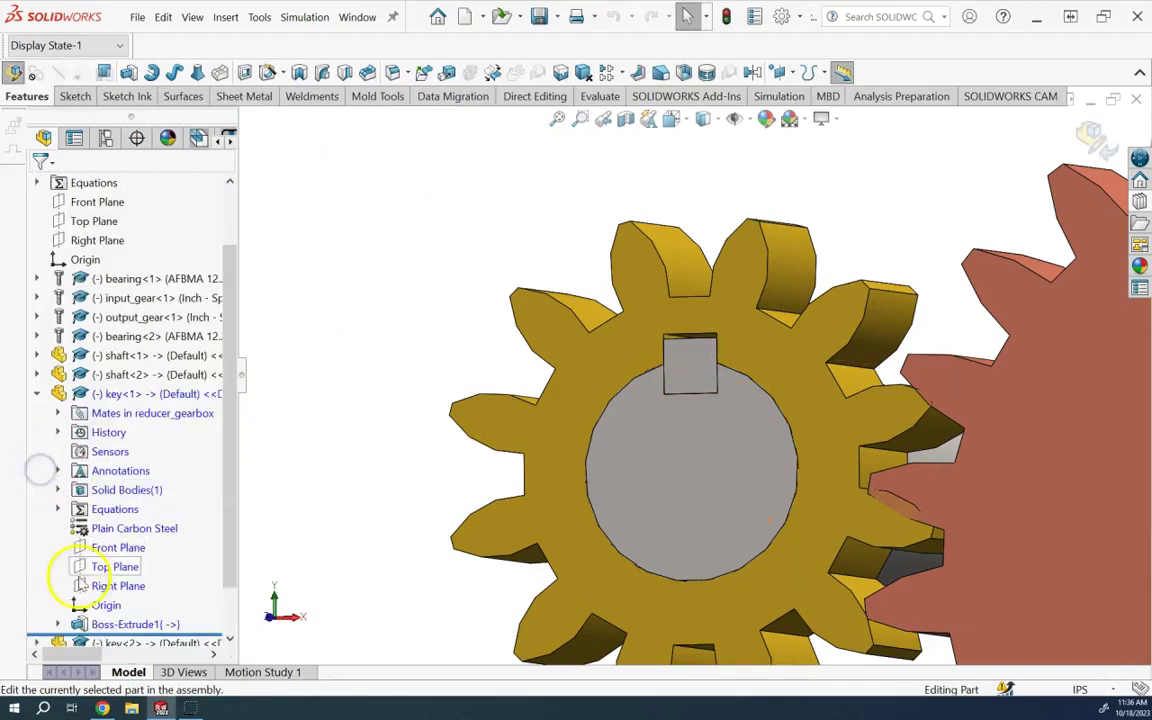
{"action": "left_click", "coordinate": [58, 624]}
{"action": "left_click", "coordinate": [135, 624]}
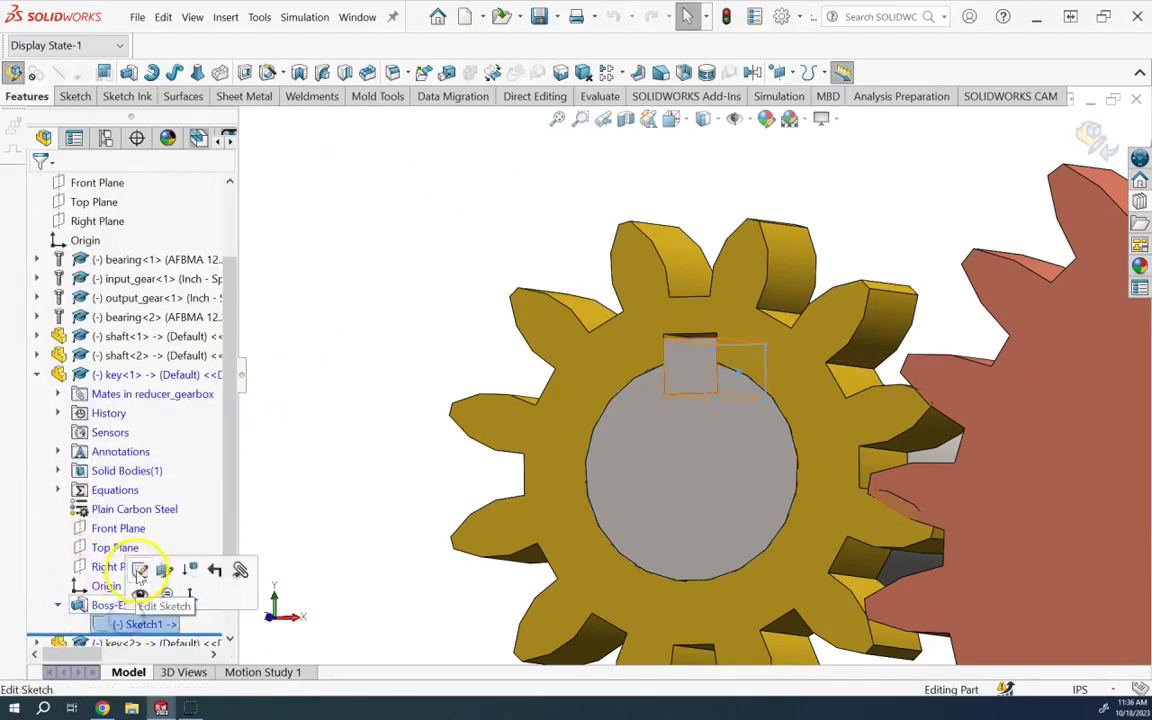
{"action": "left_click", "coordinate": [146, 570]}
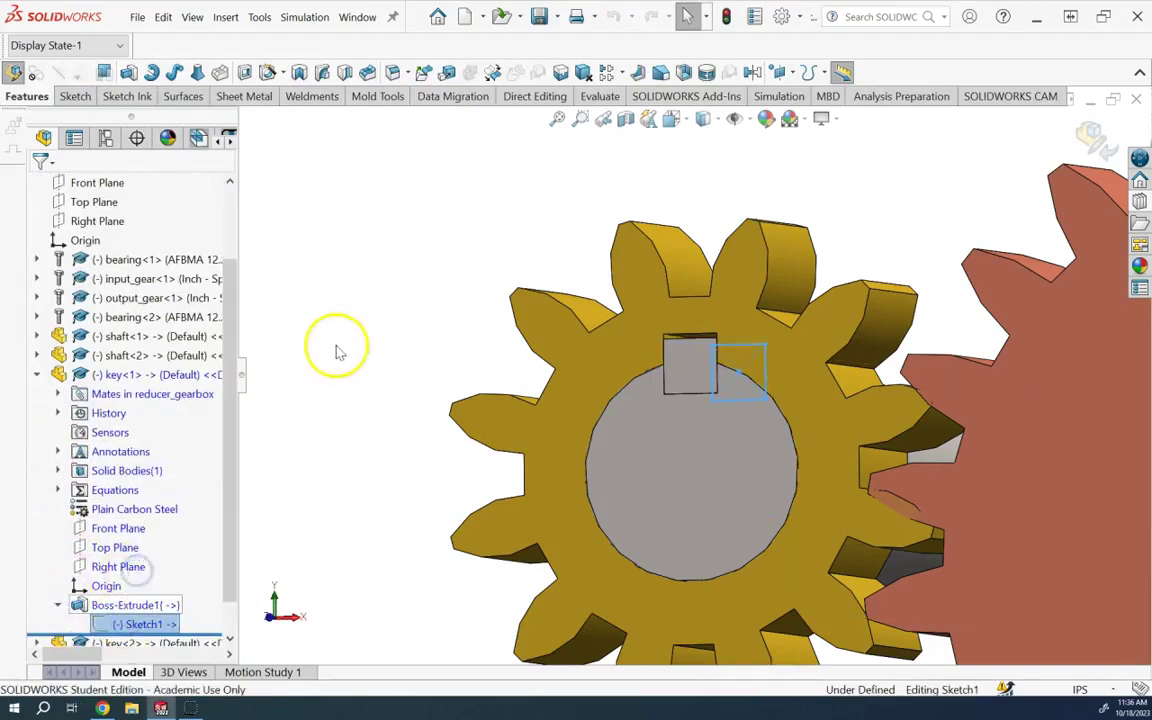
{"action": "left_click", "coordinate": [767, 385]}
{"action": "key", "text": "Escape"}
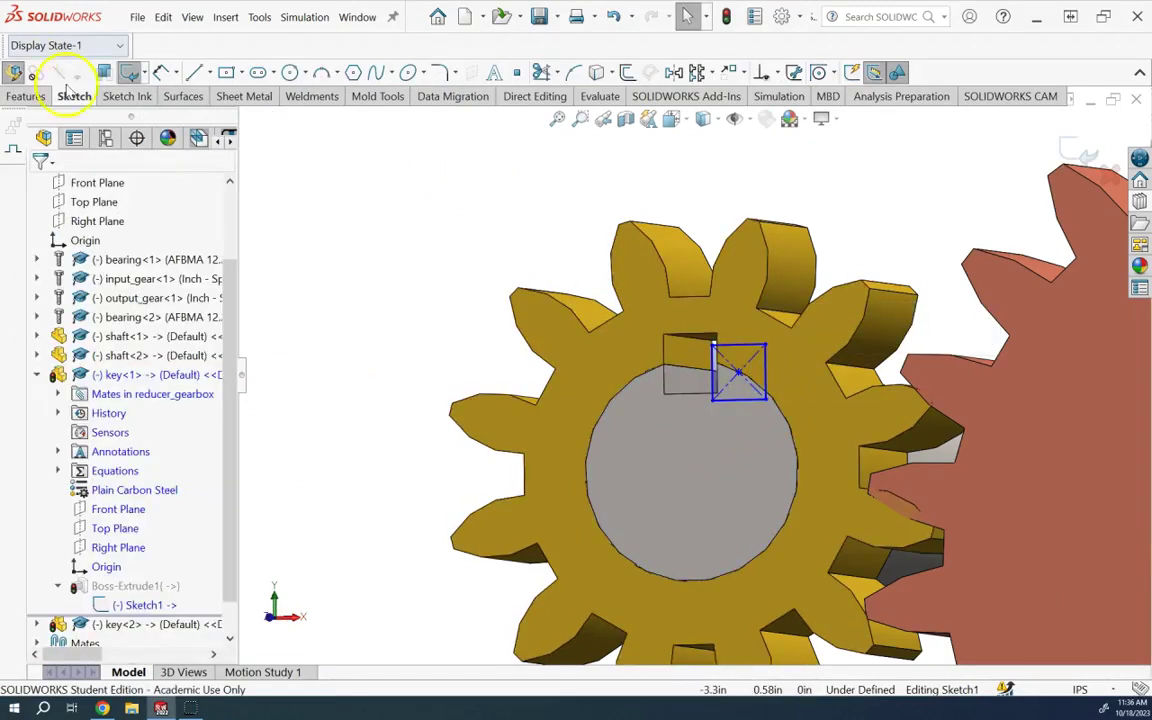
Step: Dimension the key rectangle's height as 0.14 in, exit the sketch and return to editing the assembly
{"action": "left_click", "coordinate": [159, 74]}
{"action": "left_click", "coordinate": [770, 383]}
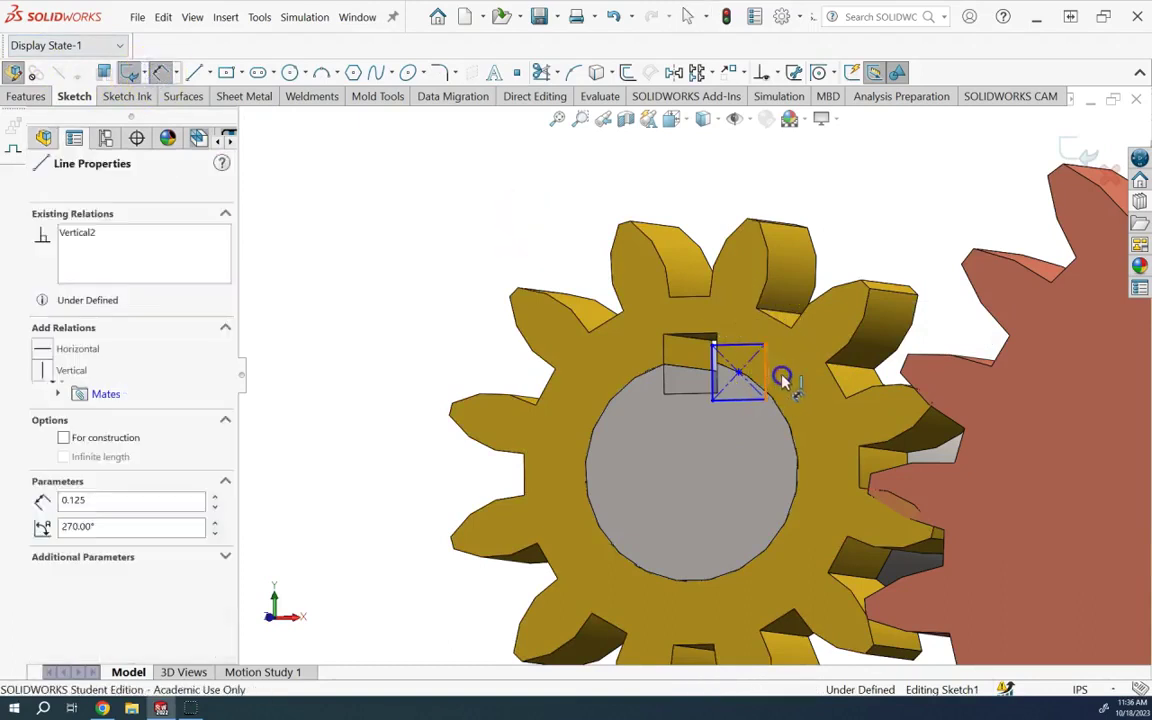
{"action": "left_click", "coordinate": [784, 378]}
{"action": "type", "text": "0.14"}
{"action": "key", "text": "Return"}
{"action": "left_click", "coordinate": [1115, 110]}
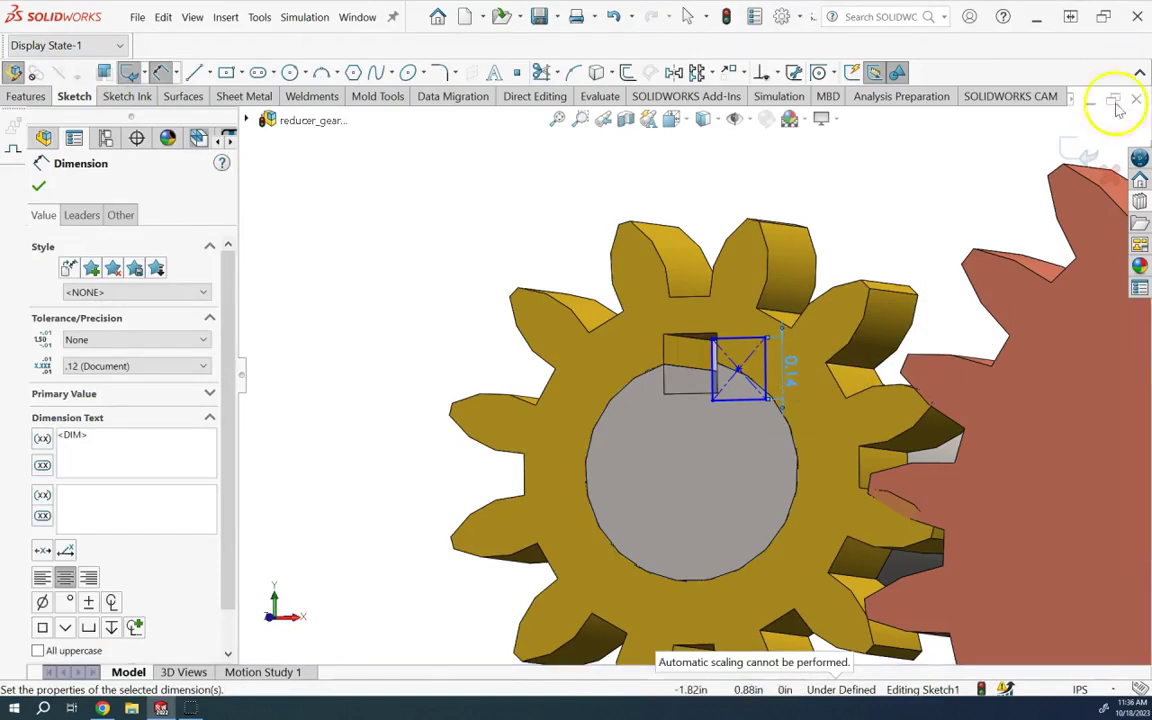
{"action": "left_click", "coordinate": [1085, 160]}
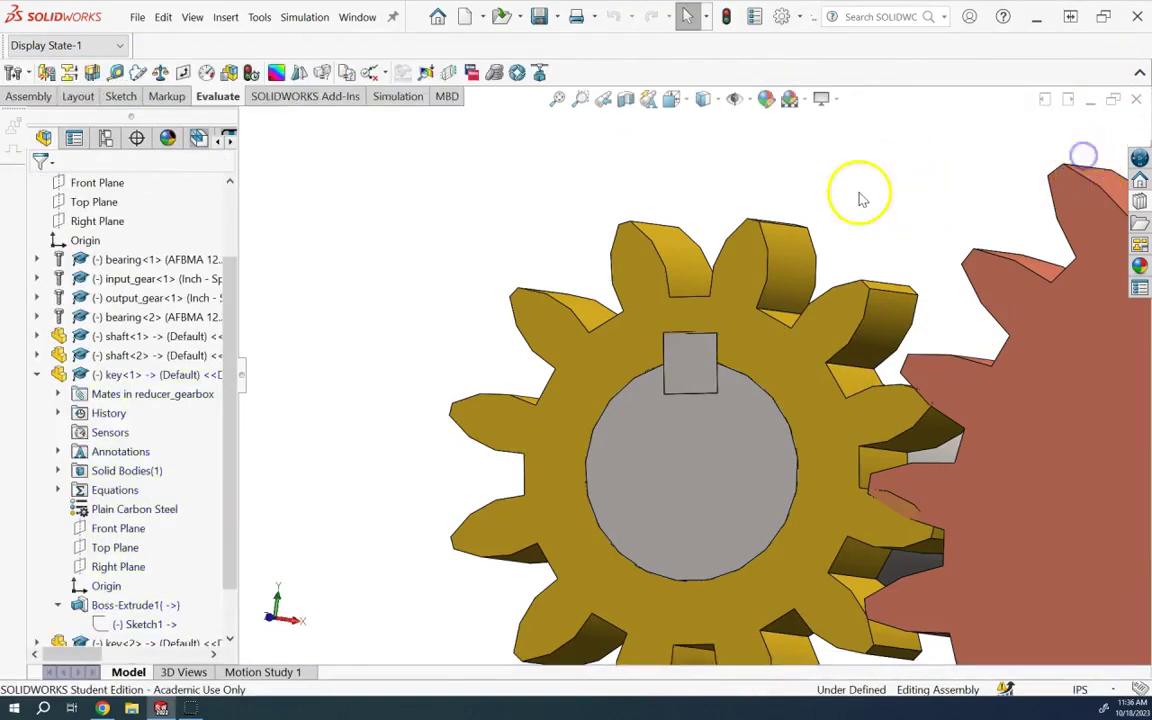
{"action": "middle_click_drag", "start_coordinate": [933, 200], "coordinate": [968, 197]}
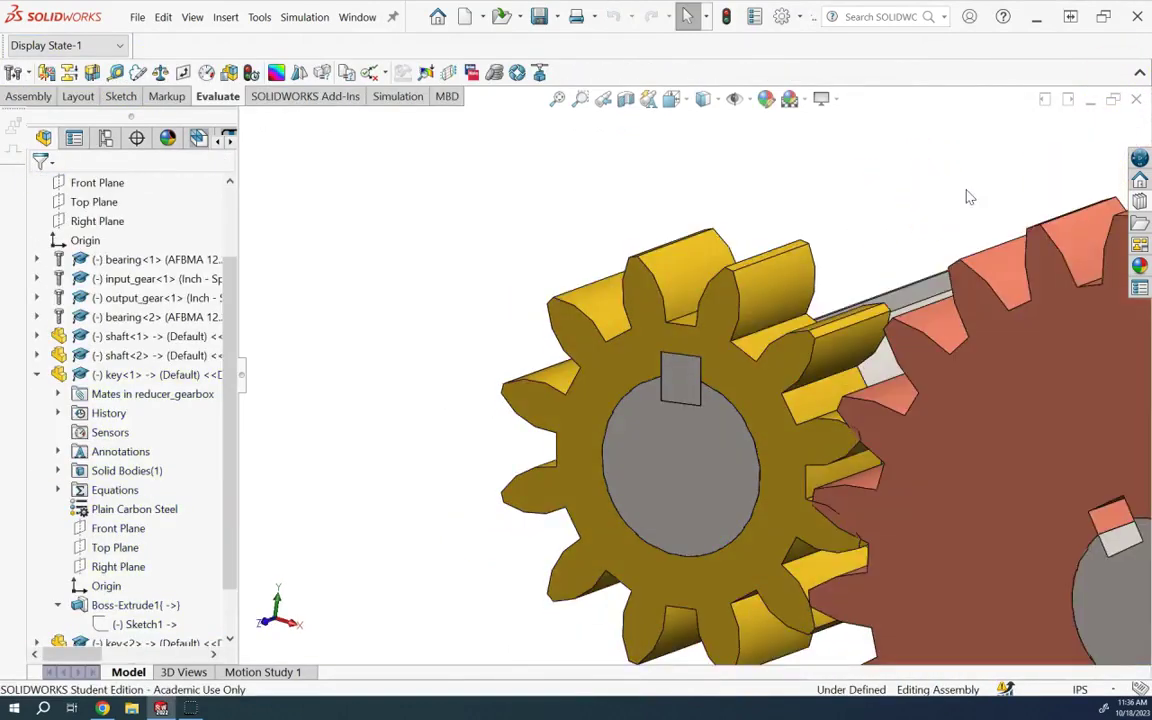
Step: Examine how the first key's upper edge fits the keyway in the input gear, from several viewing angles
{"action": "left_click", "coordinate": [918, 312]}
{"action": "scroll", "coordinate": [690, 374], "scroll_direction": "down", "scroll_amount": 5}
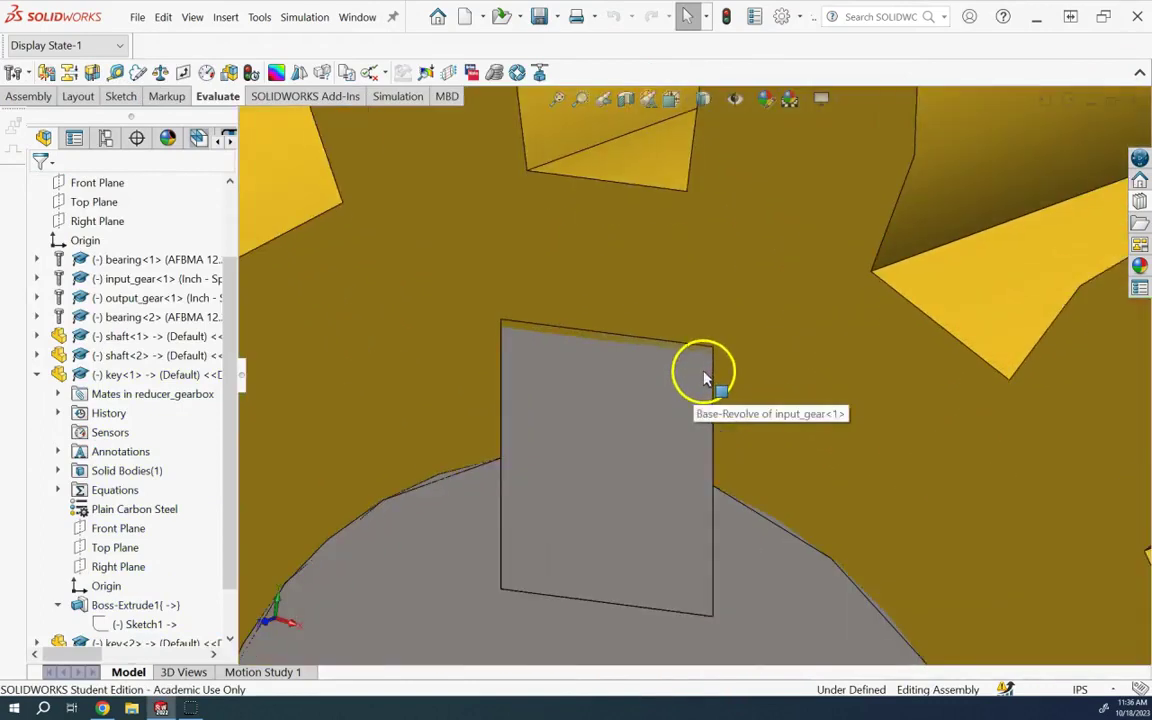
{"action": "scroll", "coordinate": [641, 358], "scroll_direction": "down", "scroll_amount": 2}
{"action": "key", "text": "Up"}
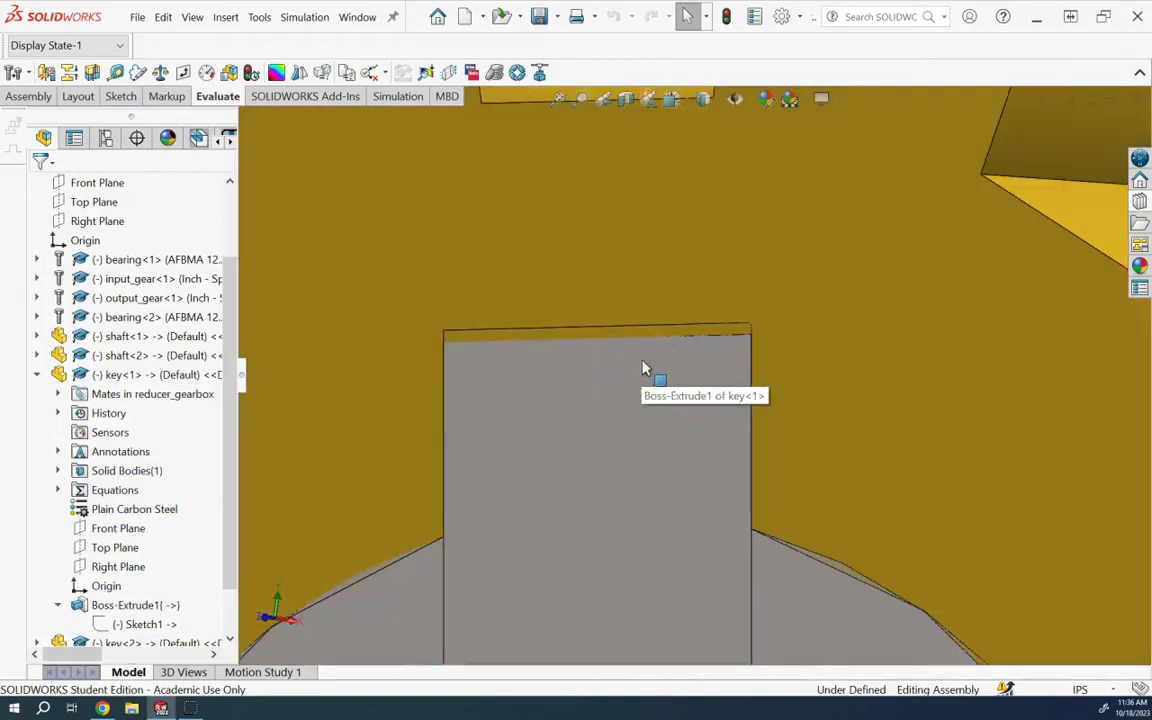
{"action": "scroll", "coordinate": [643, 359], "scroll_direction": "up", "scroll_amount": 2}
{"action": "left_click", "coordinate": [670, 370]}
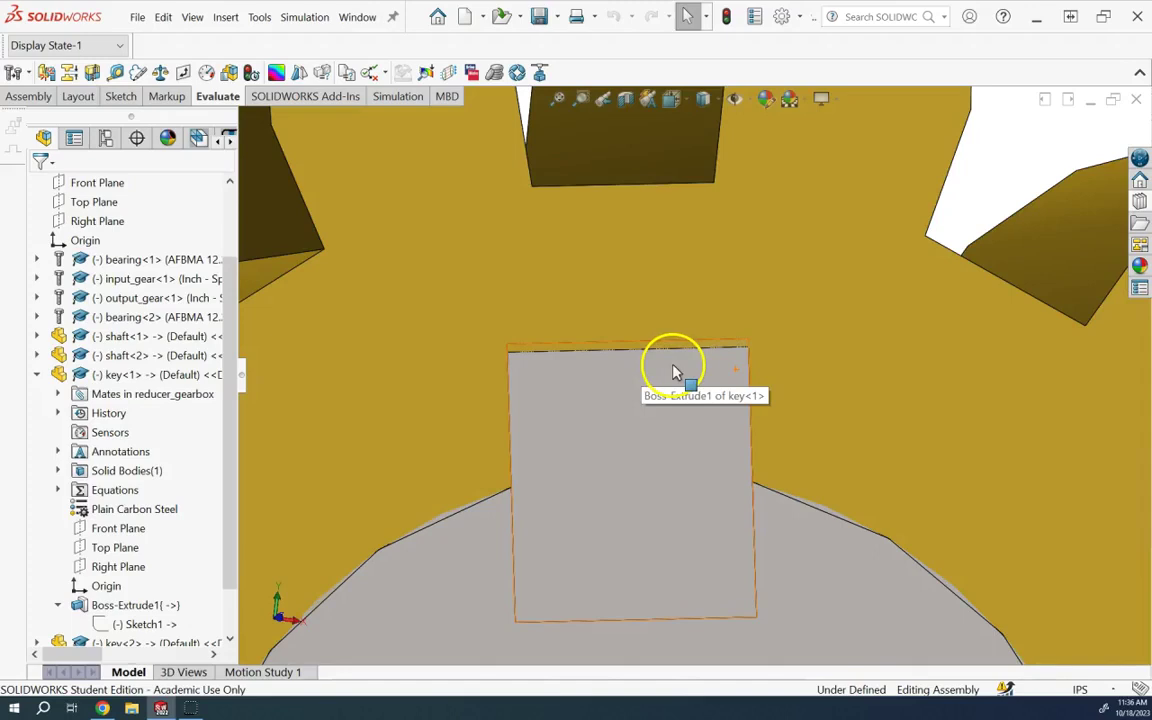
{"action": "key", "text": "Left"}
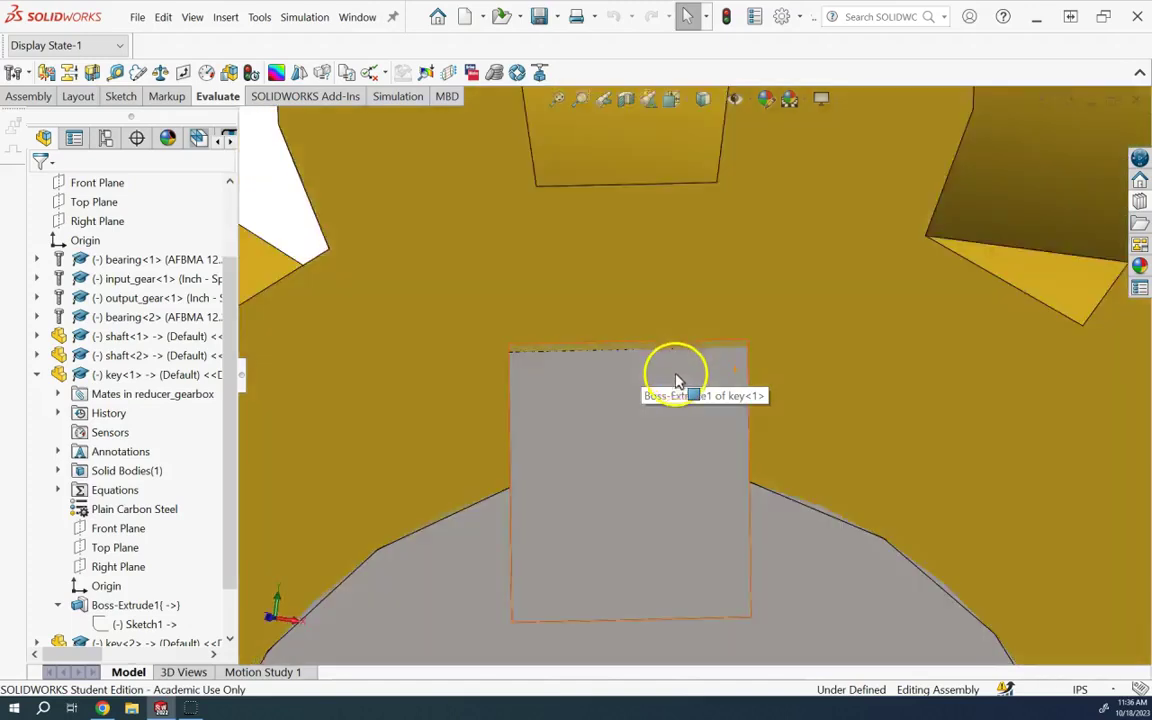
{"action": "scroll", "coordinate": [676, 381], "scroll_direction": "up", "scroll_amount": 4}
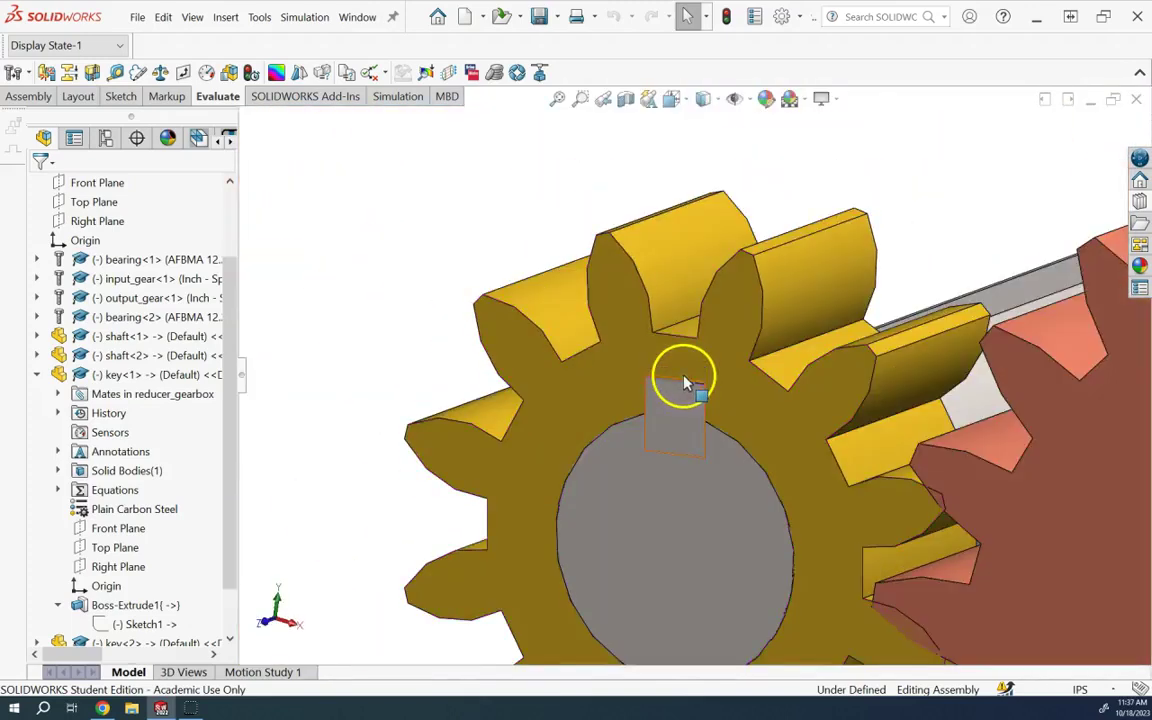
Step: Edit the first key's sketch, set the rectangle's height to 0.13 in and exit the sketch
{"action": "left_click", "coordinate": [145, 624]}
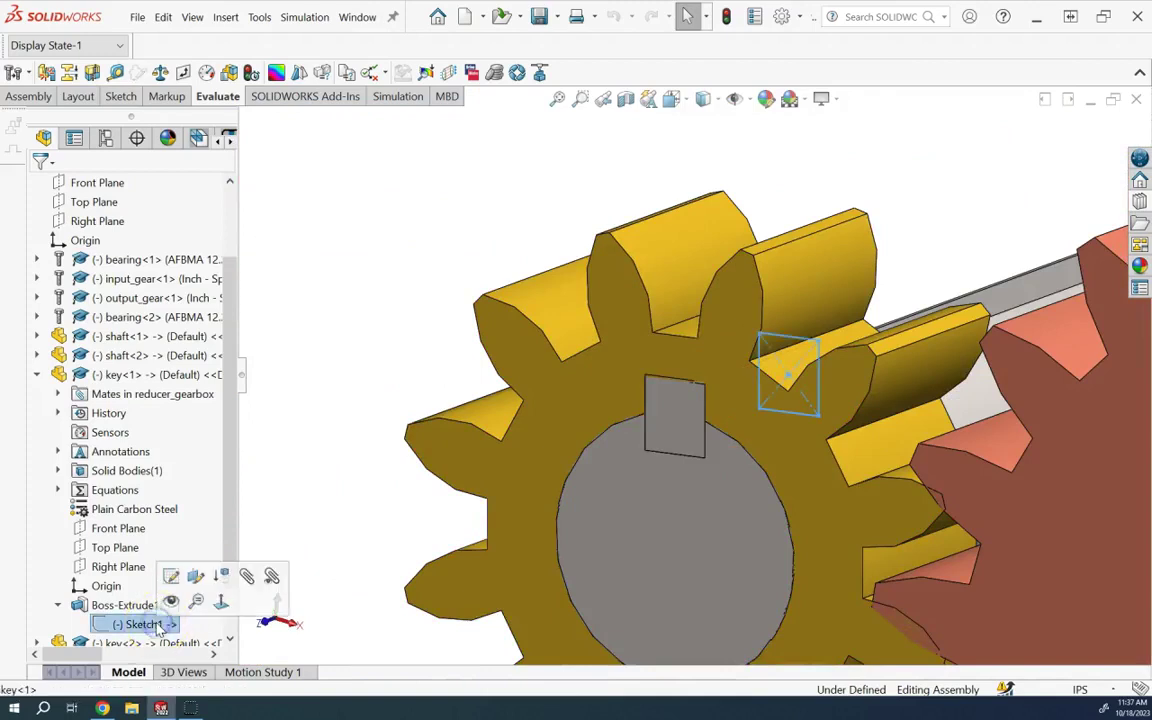
{"action": "left_click", "coordinate": [170, 577]}
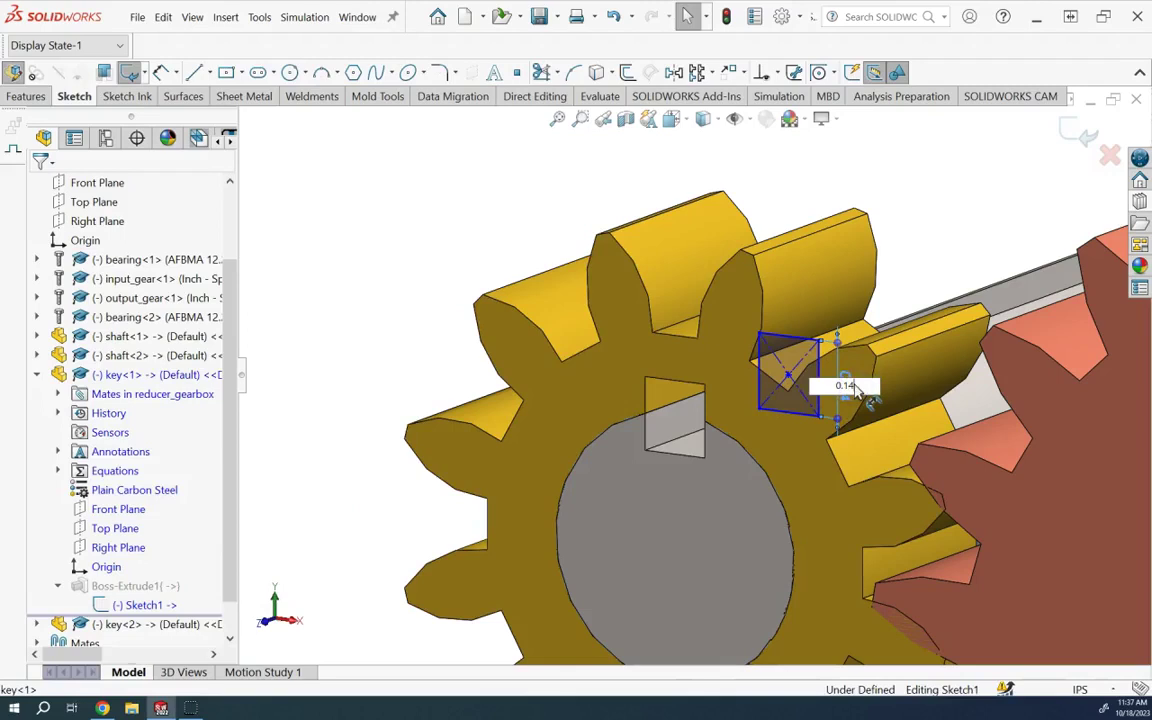
{"action": "key", "text": "Return"}
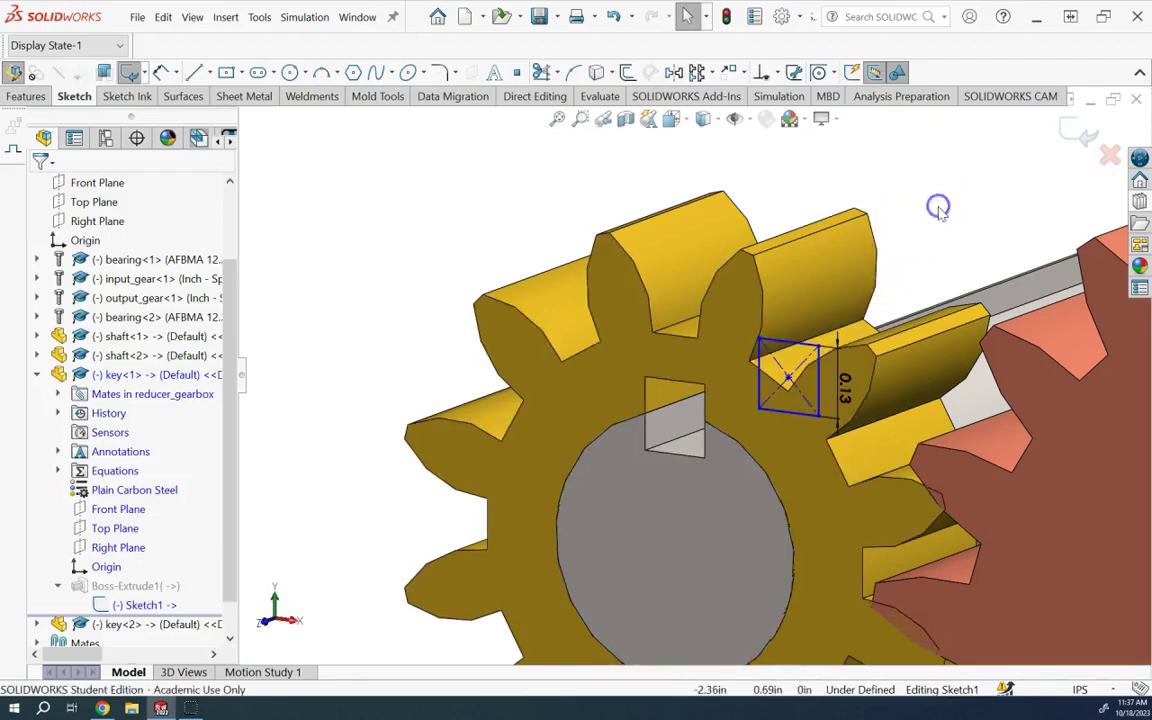
{"action": "left_click", "coordinate": [1078, 142]}
{"action": "left_click", "coordinate": [967, 224]}
{"action": "scroll", "coordinate": [723, 362], "scroll_direction": "down", "scroll_amount": 5}
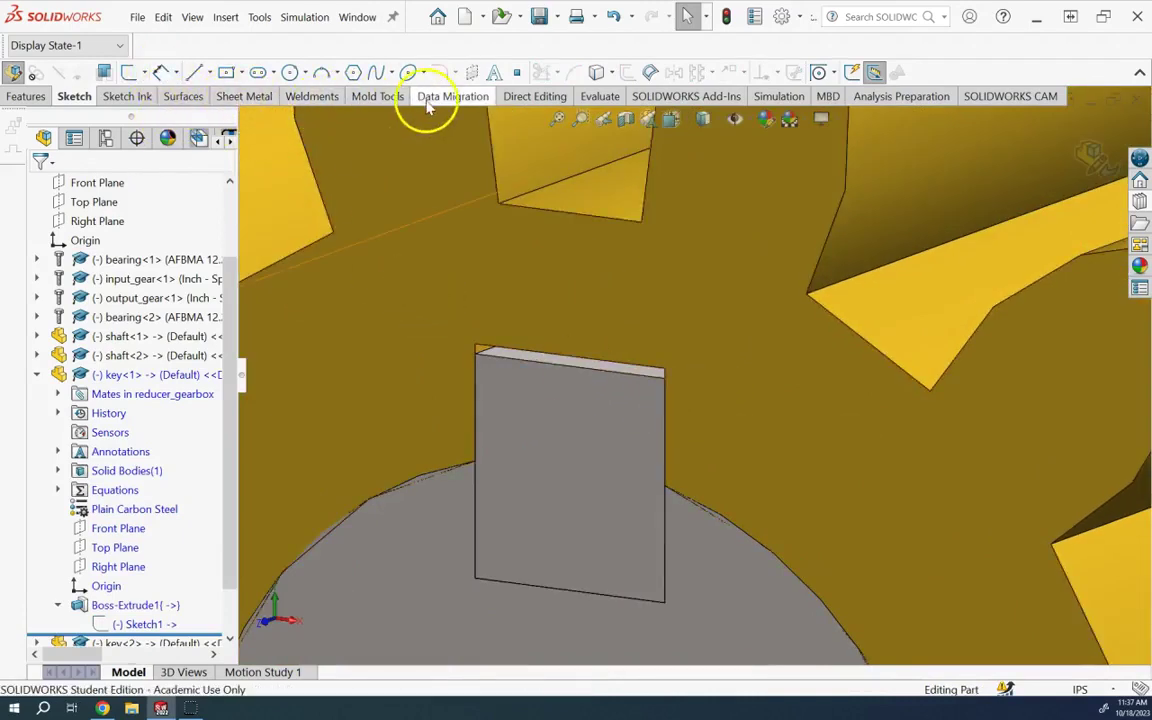
Step: Measure the distance from the upper corner of the input gear's keyway to the key's lower corner
{"action": "left_click", "coordinate": [590, 96]}
{"action": "left_click", "coordinate": [185, 72]}
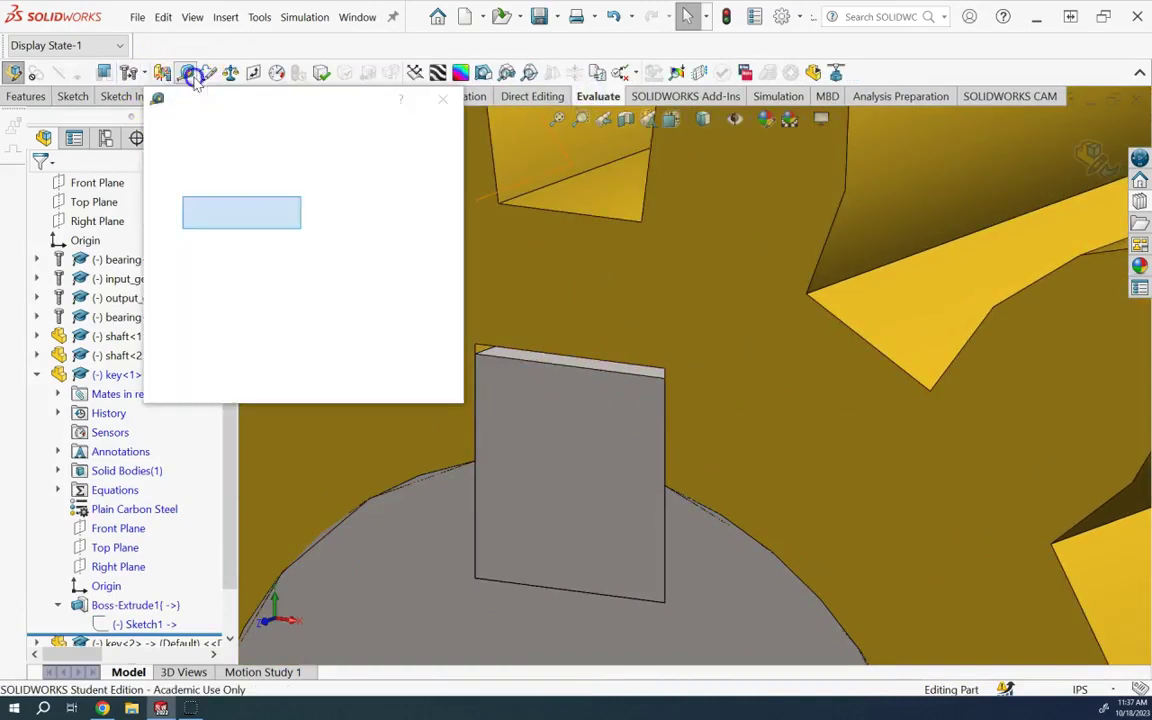
{"action": "left_click", "coordinate": [666, 371]}
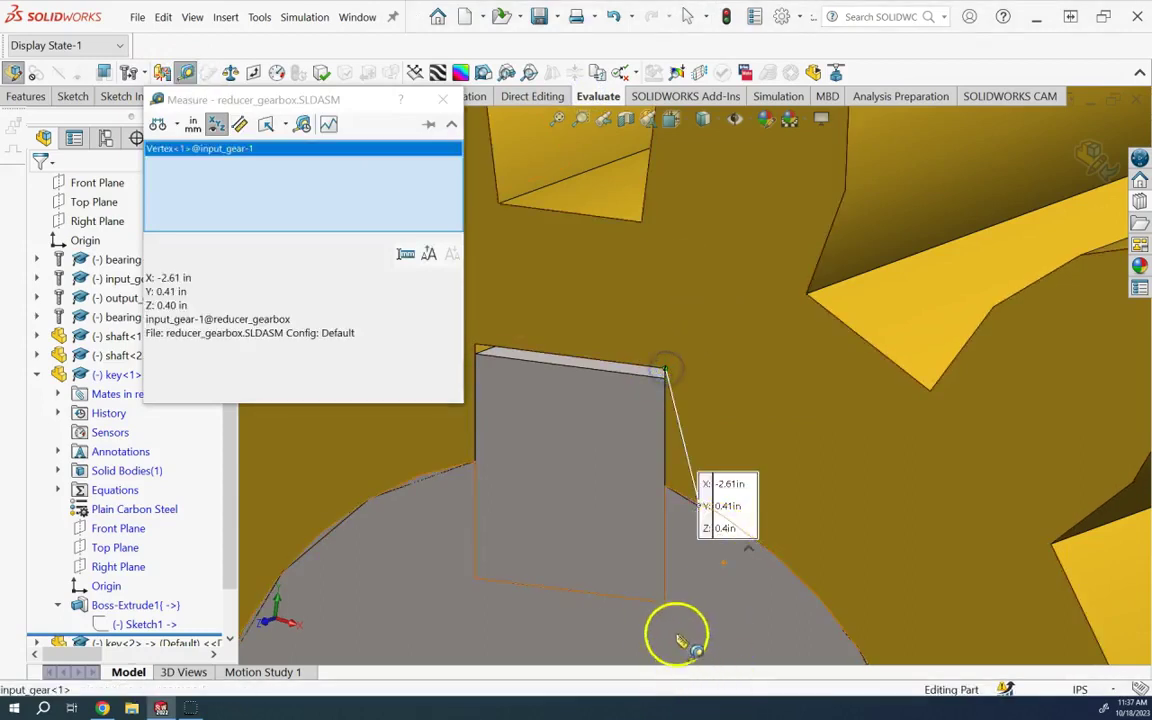
{"action": "left_click", "coordinate": [665, 604]}
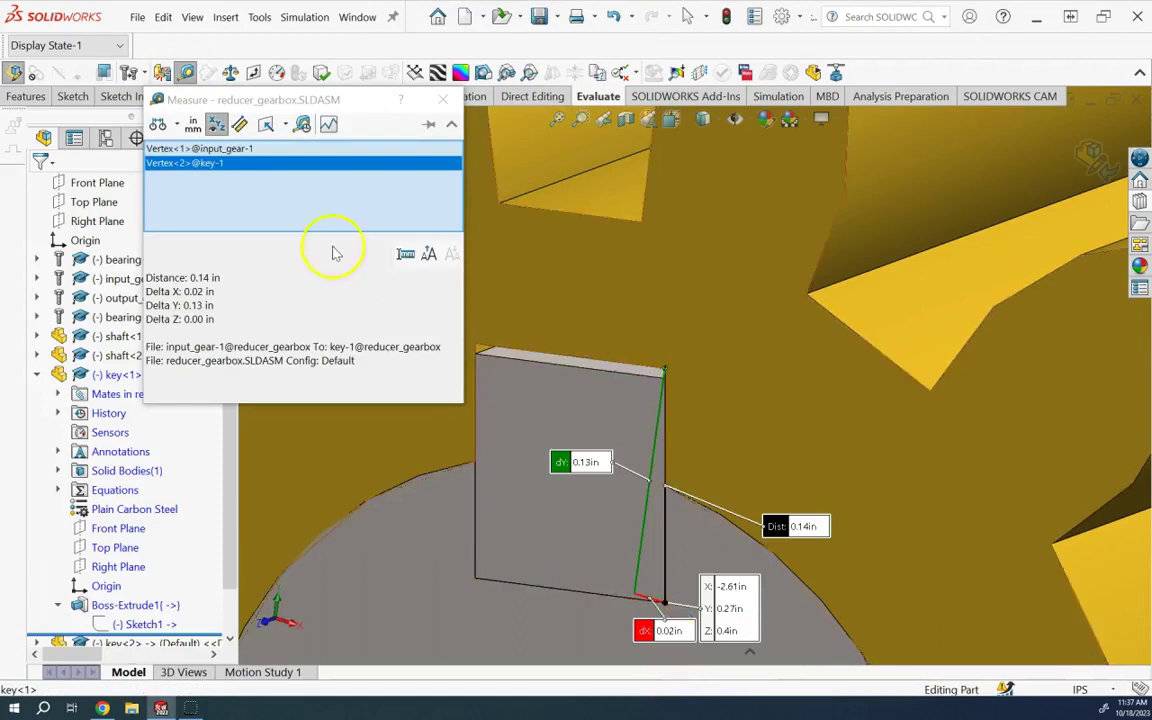
Step: Set the measurement units to custom inches with four decimal places, copy the measured distance and close Measure
{"action": "left_click", "coordinate": [193, 127]}
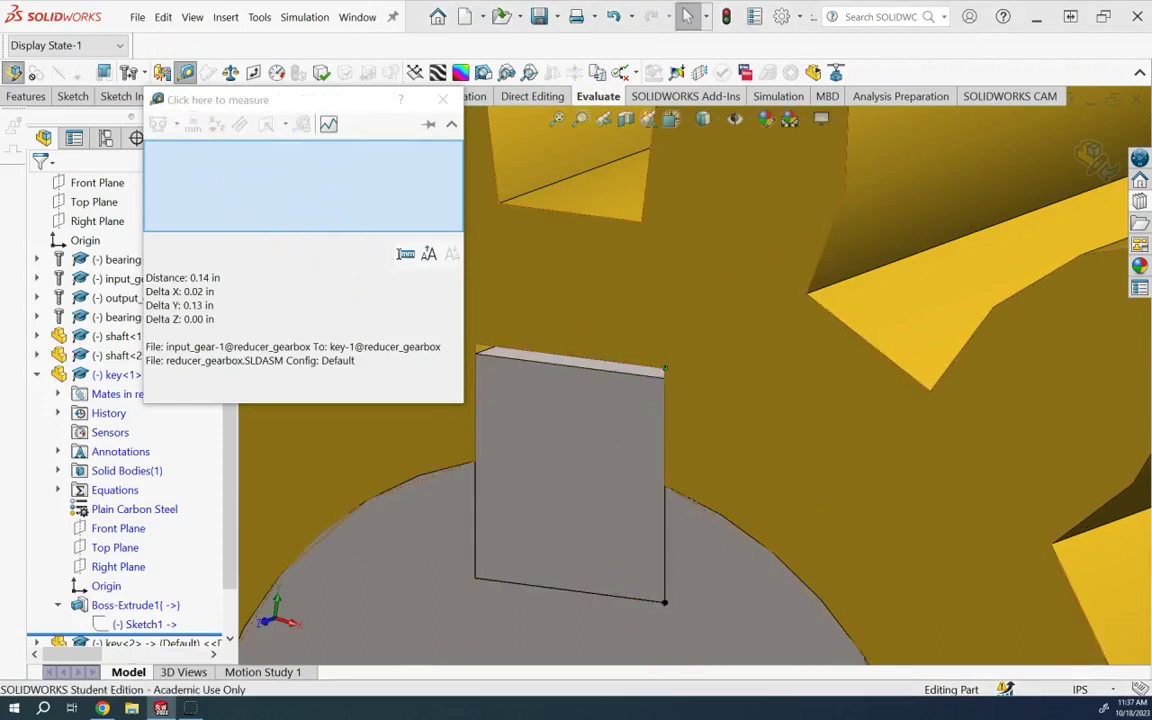
{"action": "left_click", "coordinate": [192, 124]}
{"action": "left_click_drag", "start_coordinate": [586, 265], "coordinate": [180, 123]}
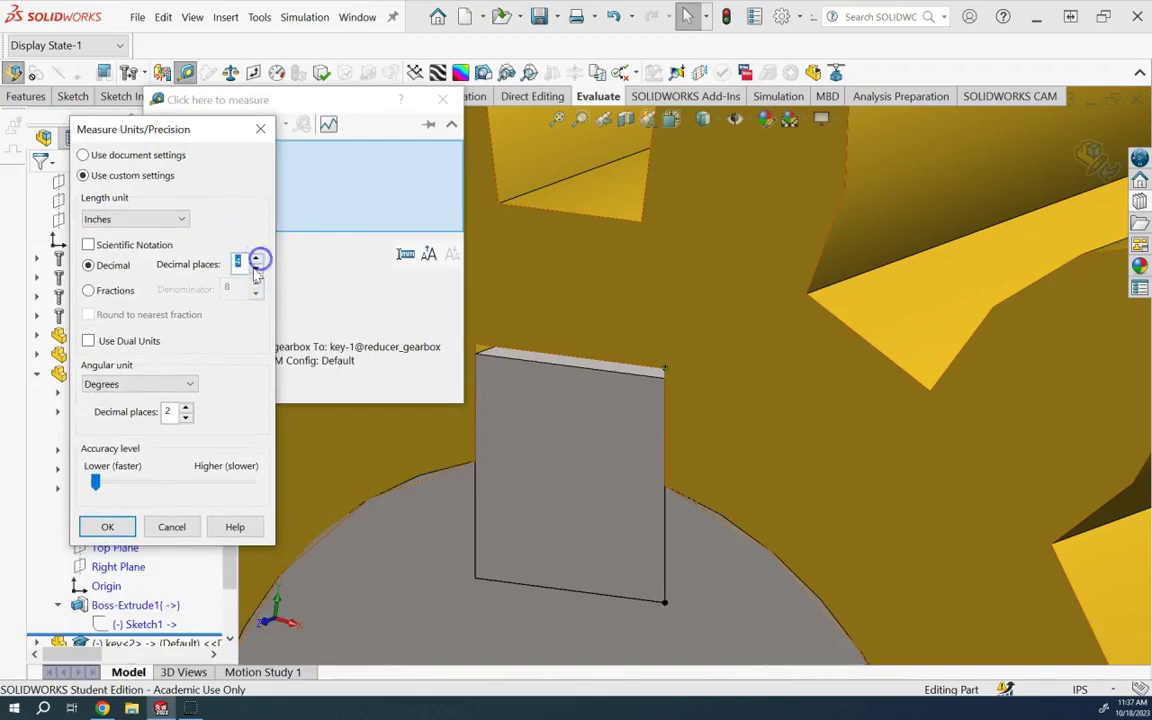
{"action": "left_click", "coordinate": [108, 527]}
{"action": "double_click", "coordinate": [196, 279]}
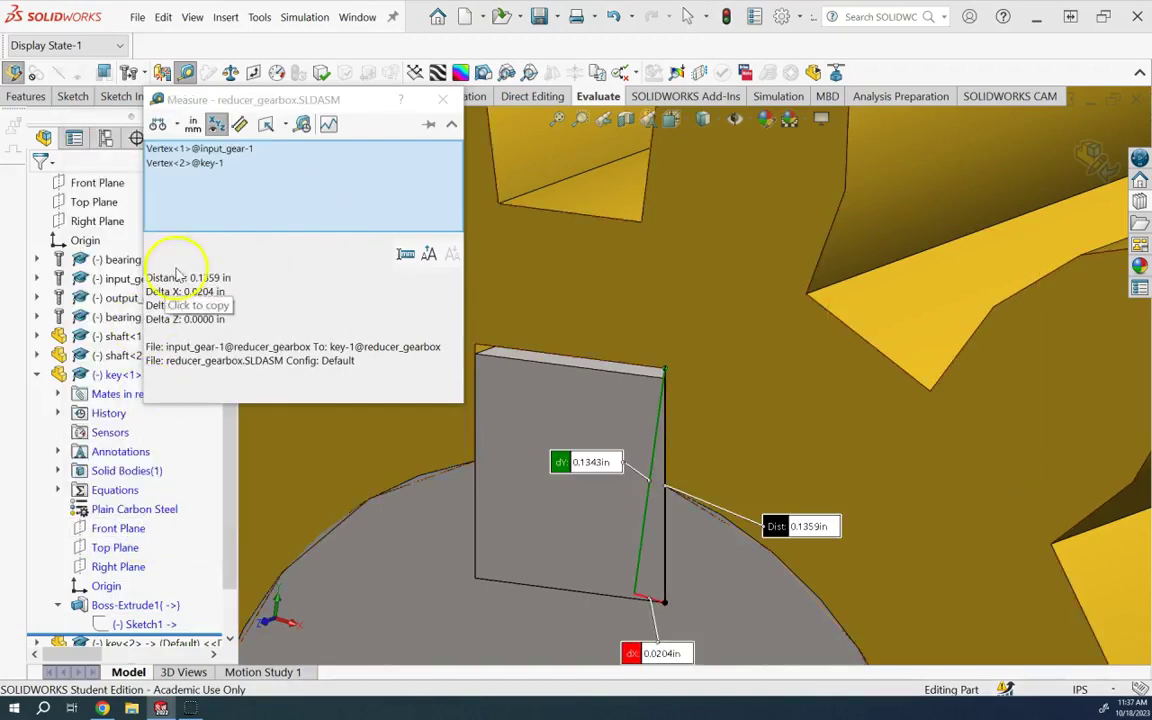
{"action": "left_click", "coordinate": [443, 99]}
Step: Set the height in the first key's sketch to 0.1359 in, return to editing the assembly and save it
{"action": "scroll", "coordinate": [555, 386], "scroll_direction": "up", "scroll_amount": 5}
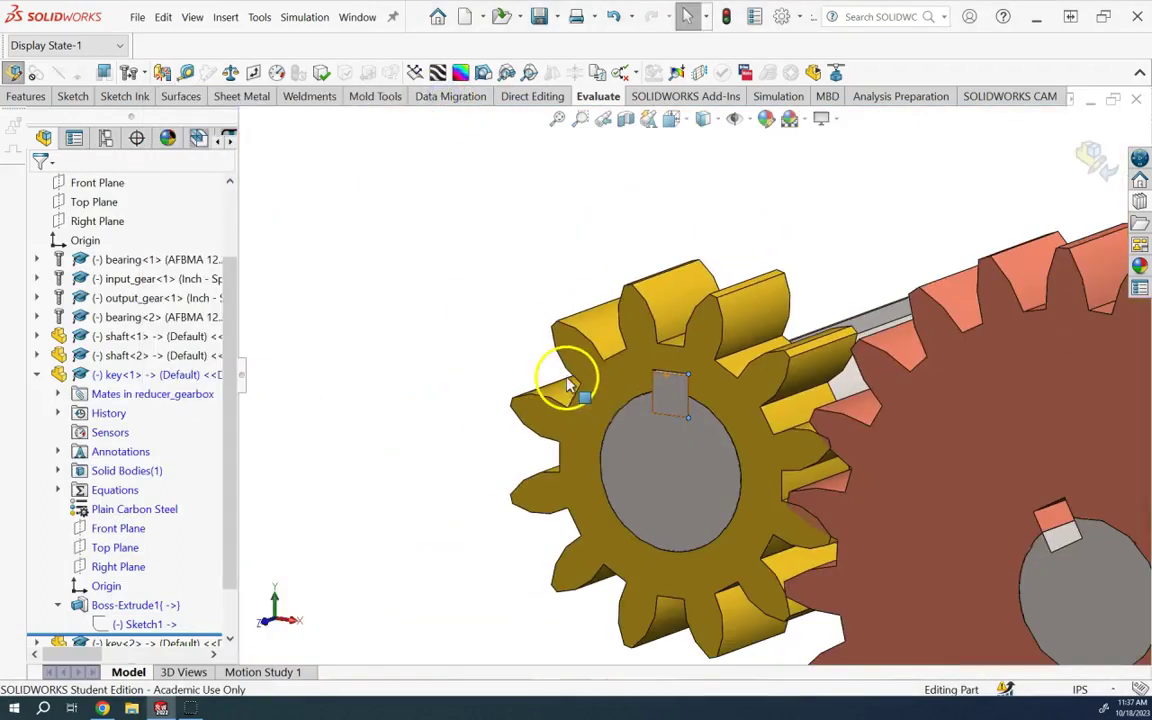
{"action": "left_click", "coordinate": [145, 624]}
{"action": "left_click", "coordinate": [167, 578]}
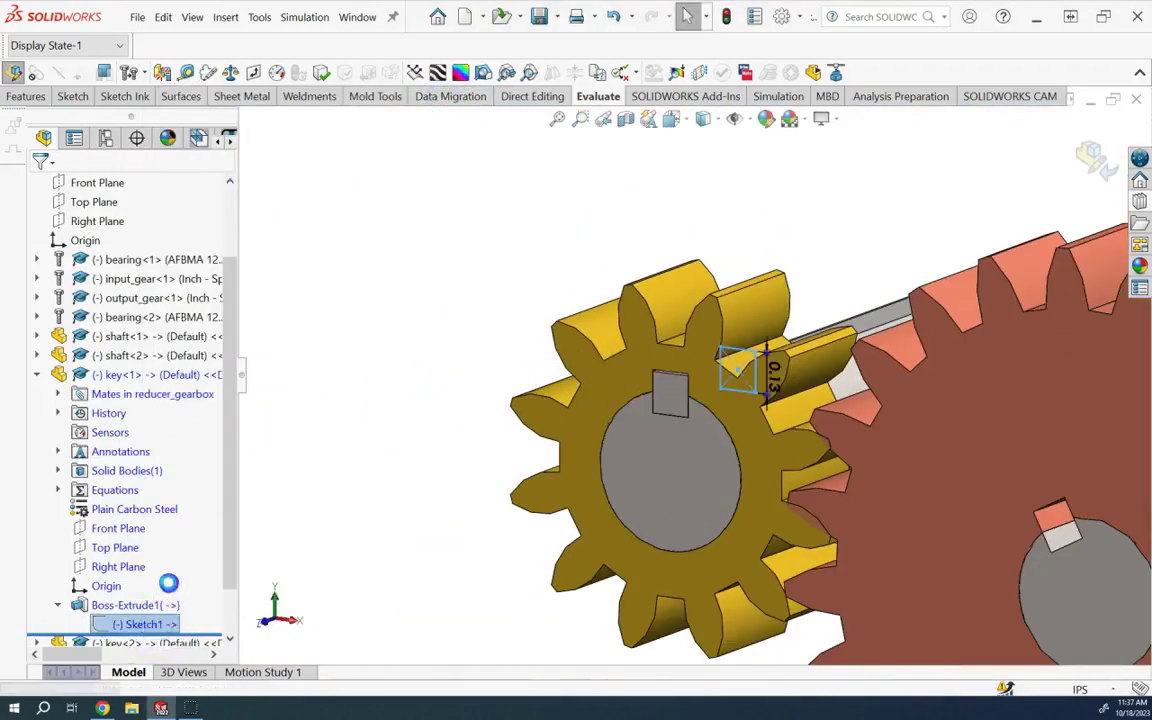
{"action": "double_click", "coordinate": [772, 378]}
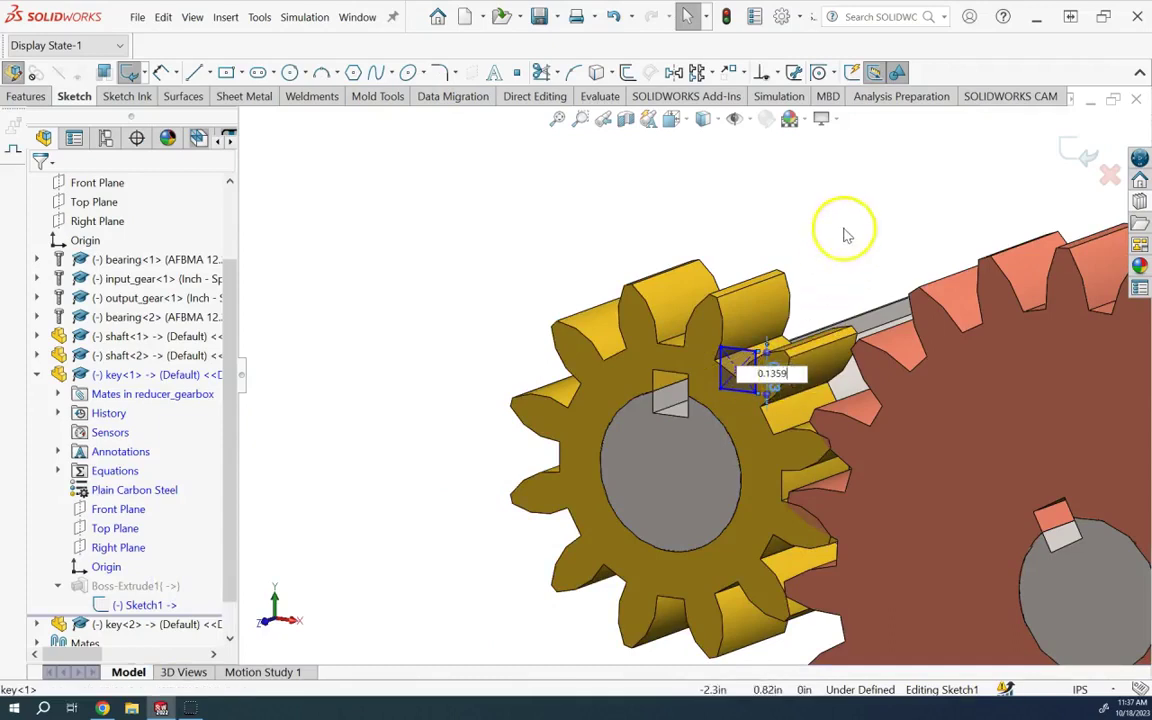
{"action": "left_click", "coordinate": [1082, 155]}
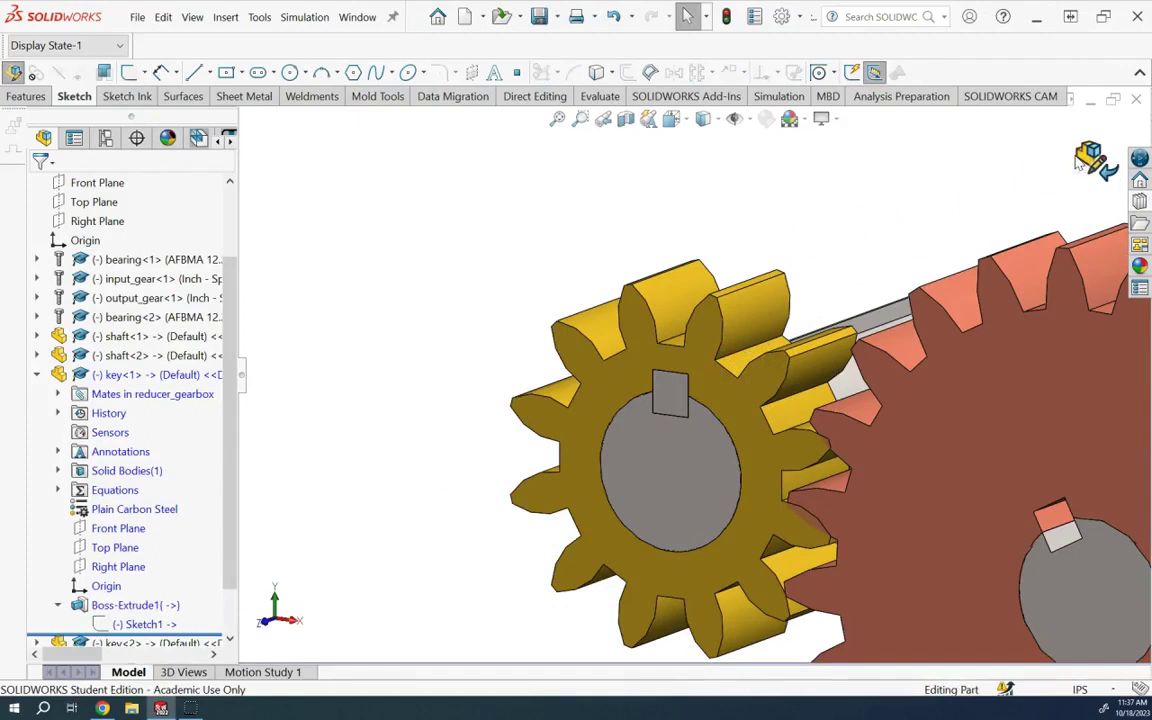
{"action": "left_click", "coordinate": [1088, 160]}
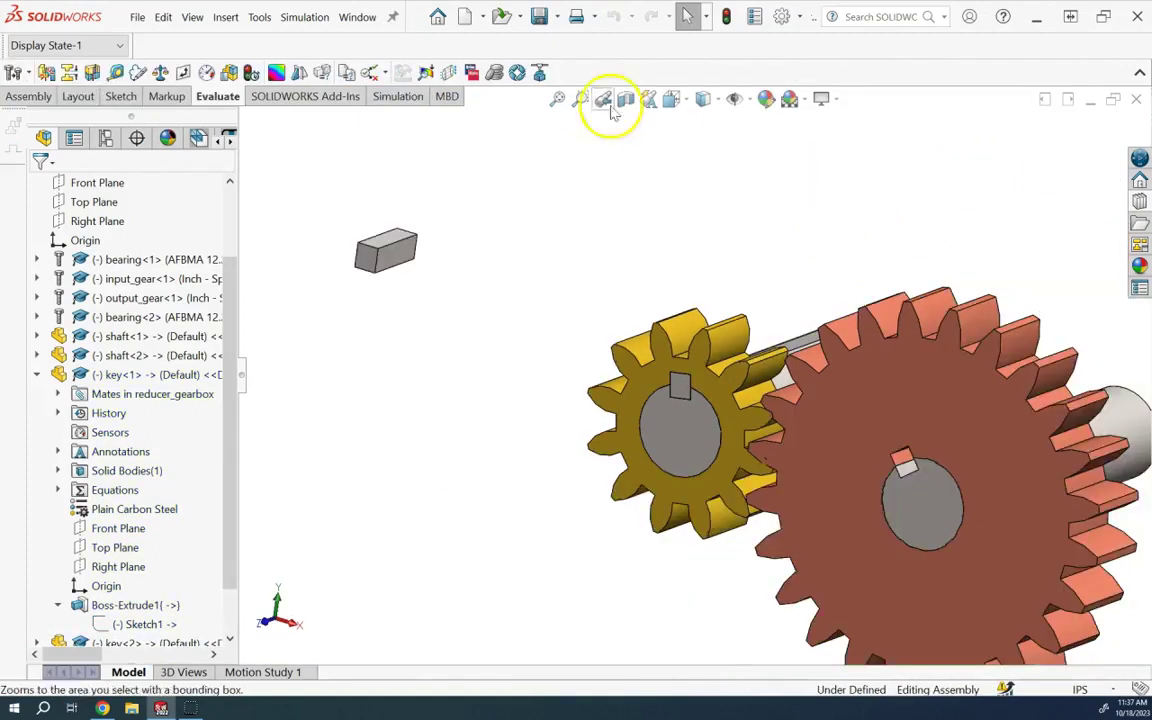
{"action": "left_click", "coordinate": [540, 17]}
{"action": "left_click", "coordinate": [594, 508]}
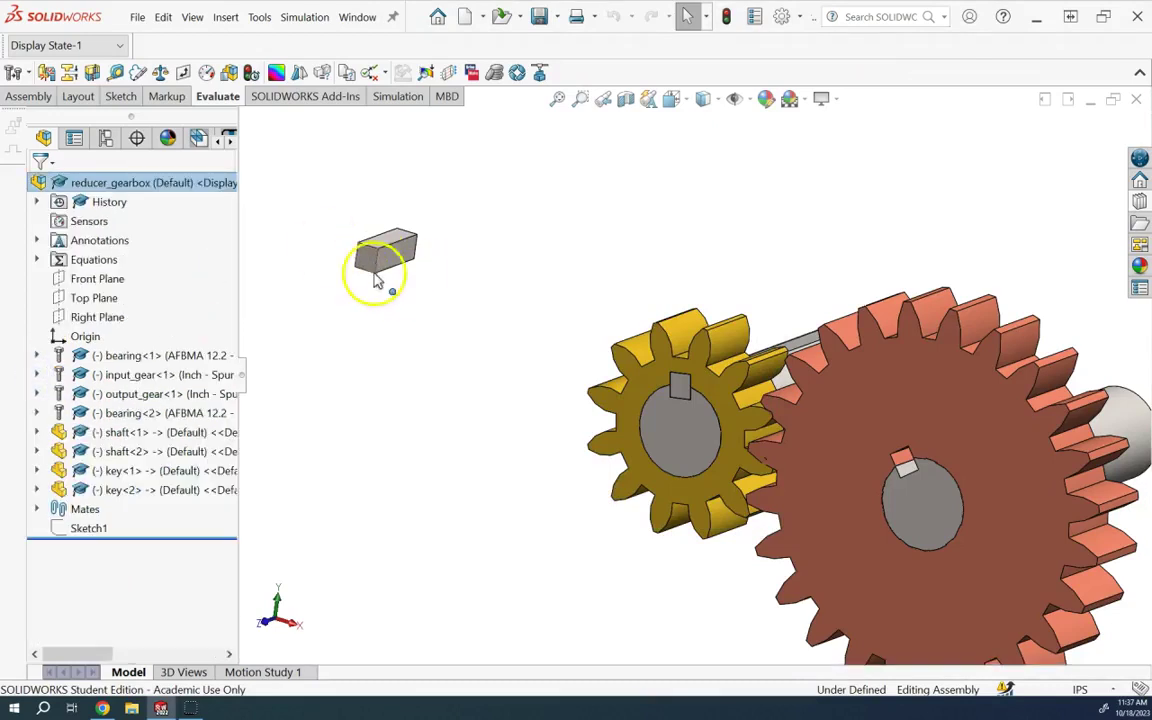
Step: Mate the second key's bottom face coincident with the keyway floor of the shaft in the output gear
{"action": "left_click", "coordinate": [406, 265]}
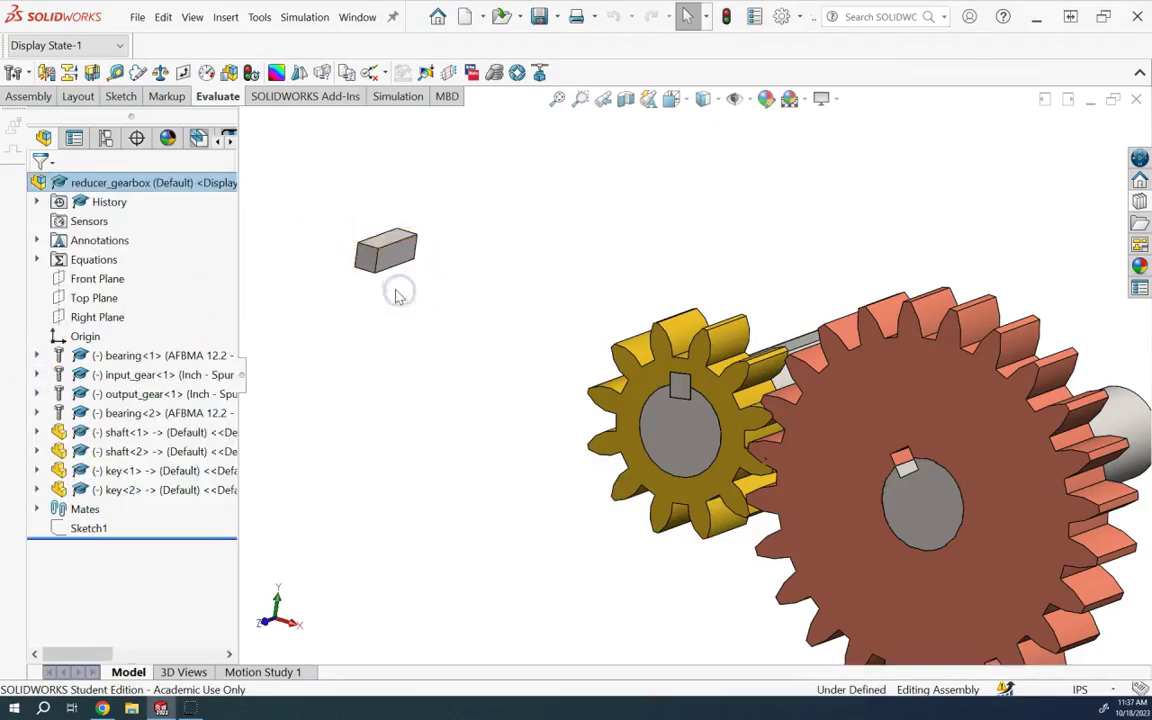
{"action": "middle_click_drag", "start_coordinate": [385, 298], "coordinate": [371, 283]}
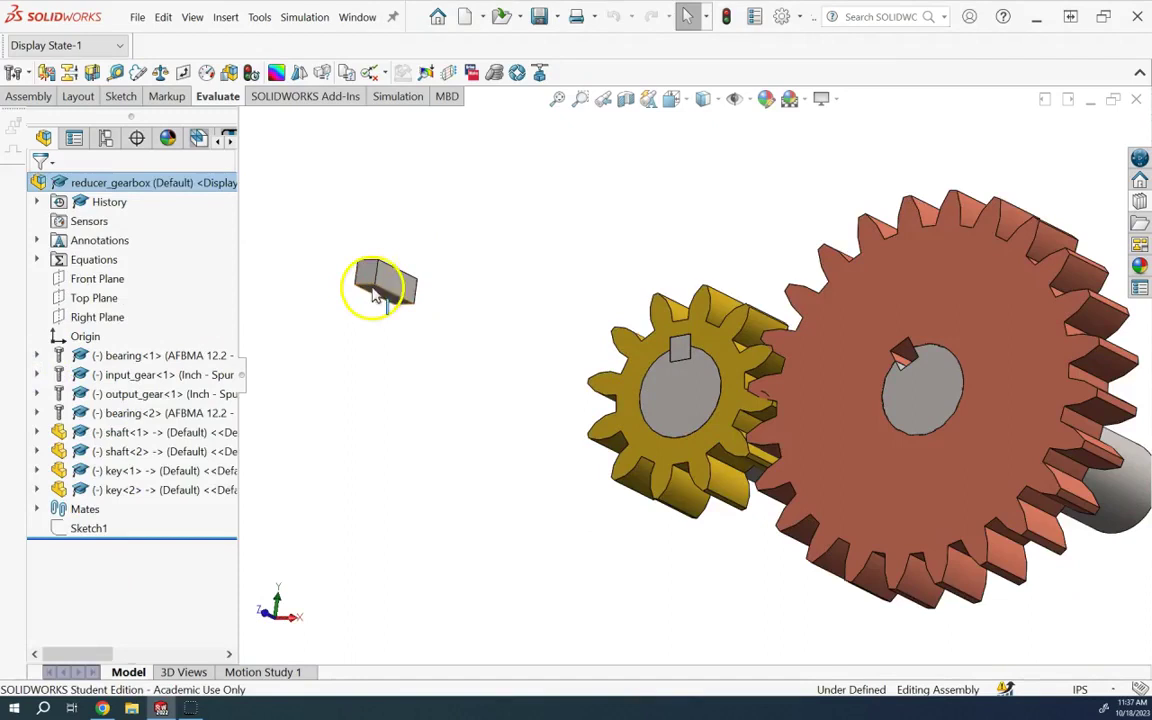
{"action": "left_click", "coordinate": [377, 294]}
{"action": "left_click", "coordinate": [380, 297]}
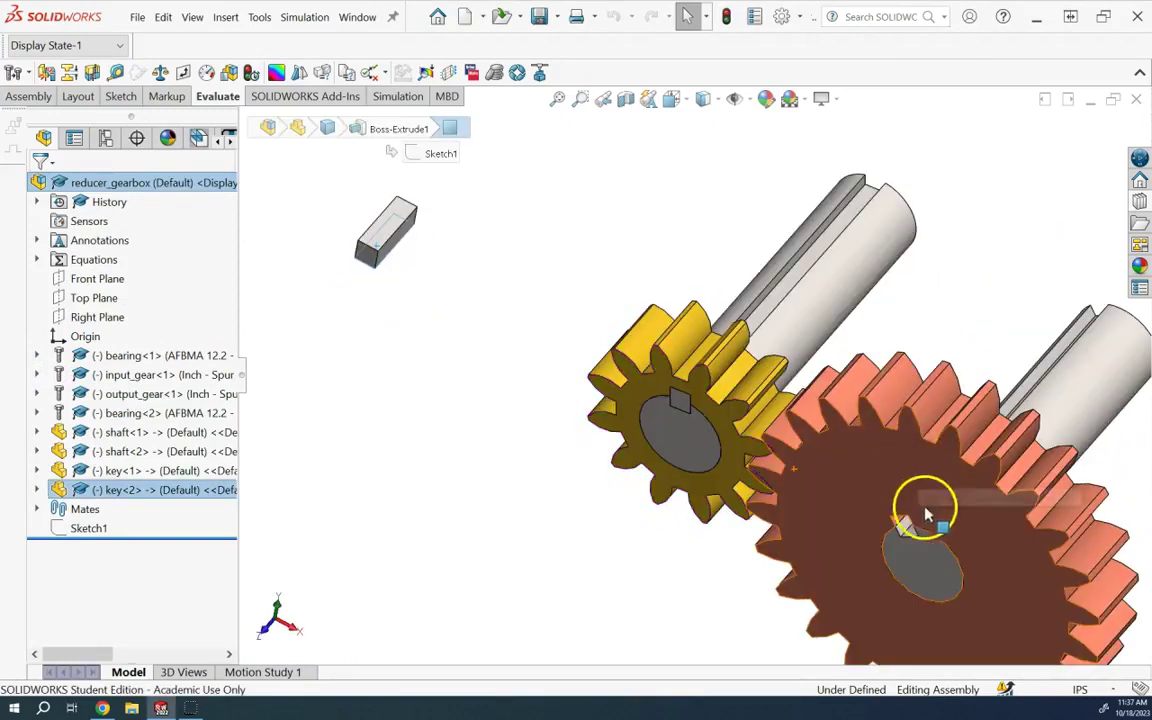
{"action": "left_click", "coordinate": [912, 538], "text": "ctrl"}
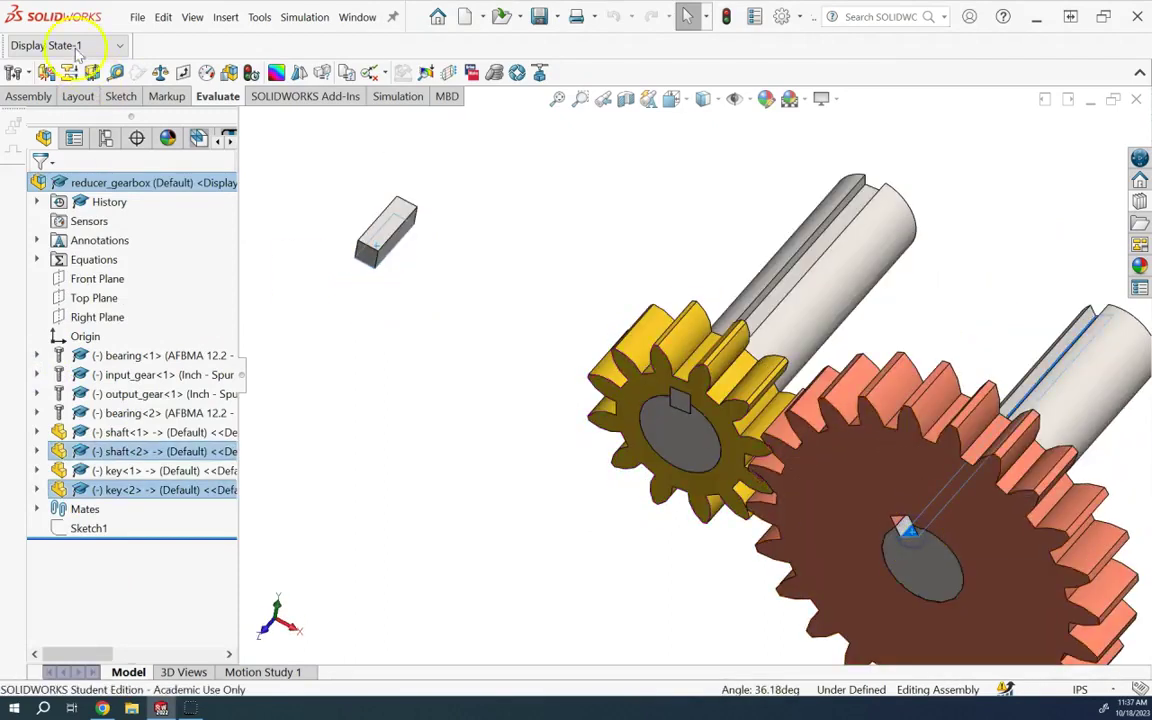
{"action": "left_click", "coordinate": [38, 96]}
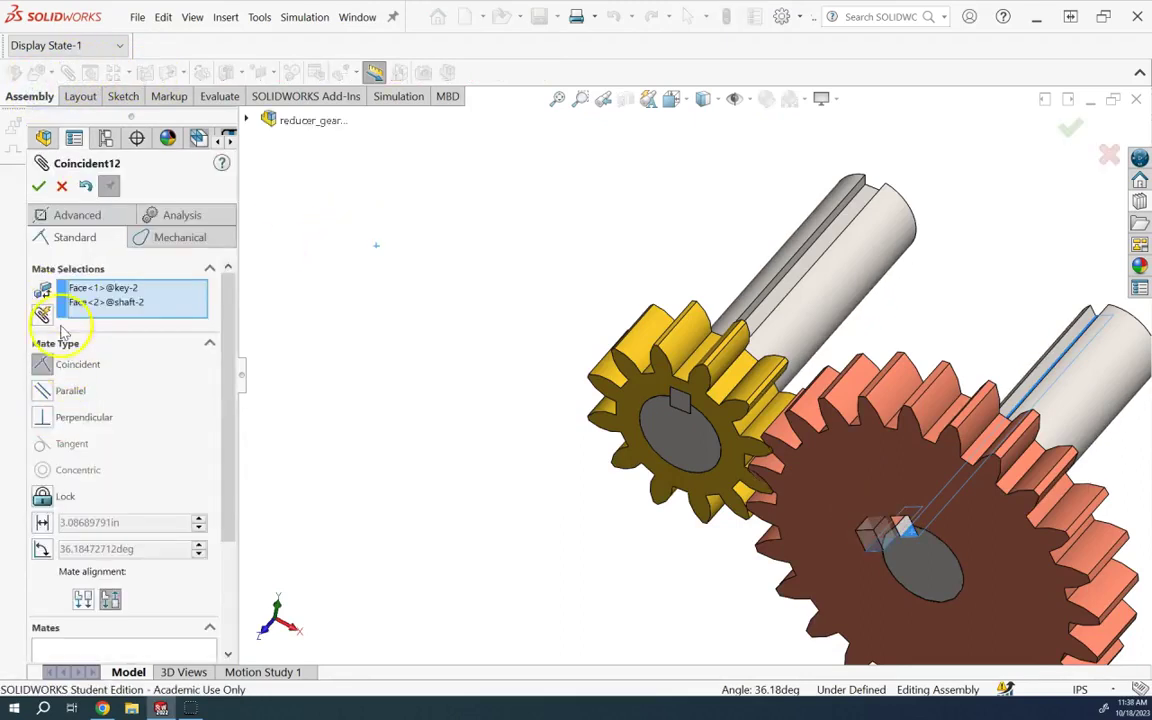
{"action": "left_click", "coordinate": [38, 186]}
Step: Mate the second key's side face coincident with the side wall of the output shaft's keyway
{"action": "scroll", "coordinate": [841, 540], "scroll_direction": "down", "scroll_amount": 2}
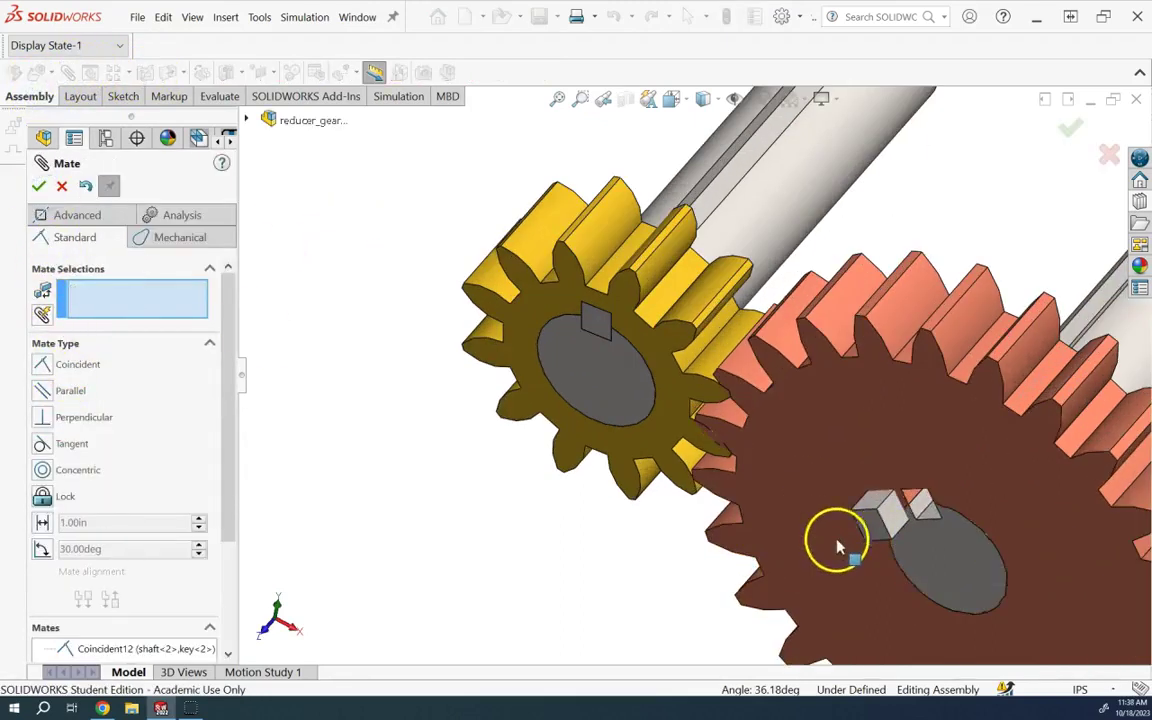
{"action": "left_click", "coordinate": [893, 513]}
{"action": "middle_click_drag", "start_coordinate": [893, 513], "coordinate": [951, 514]}
{"action": "left_click", "coordinate": [900, 490]}
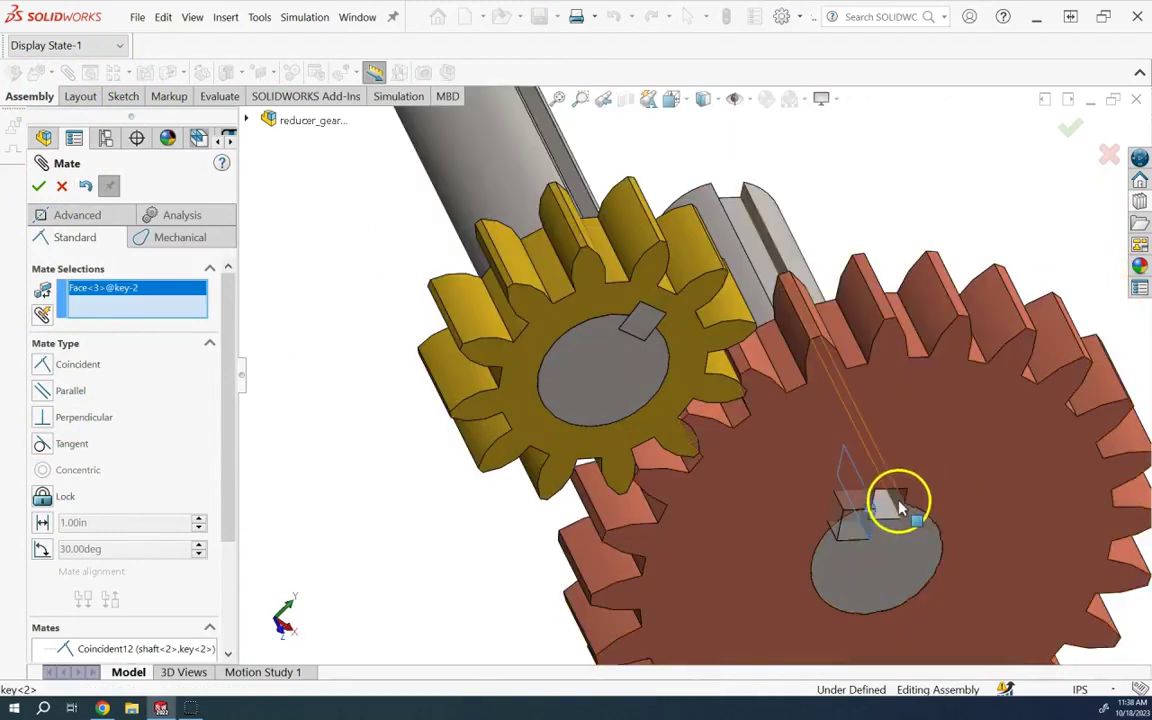
{"action": "left_click", "coordinate": [38, 186]}
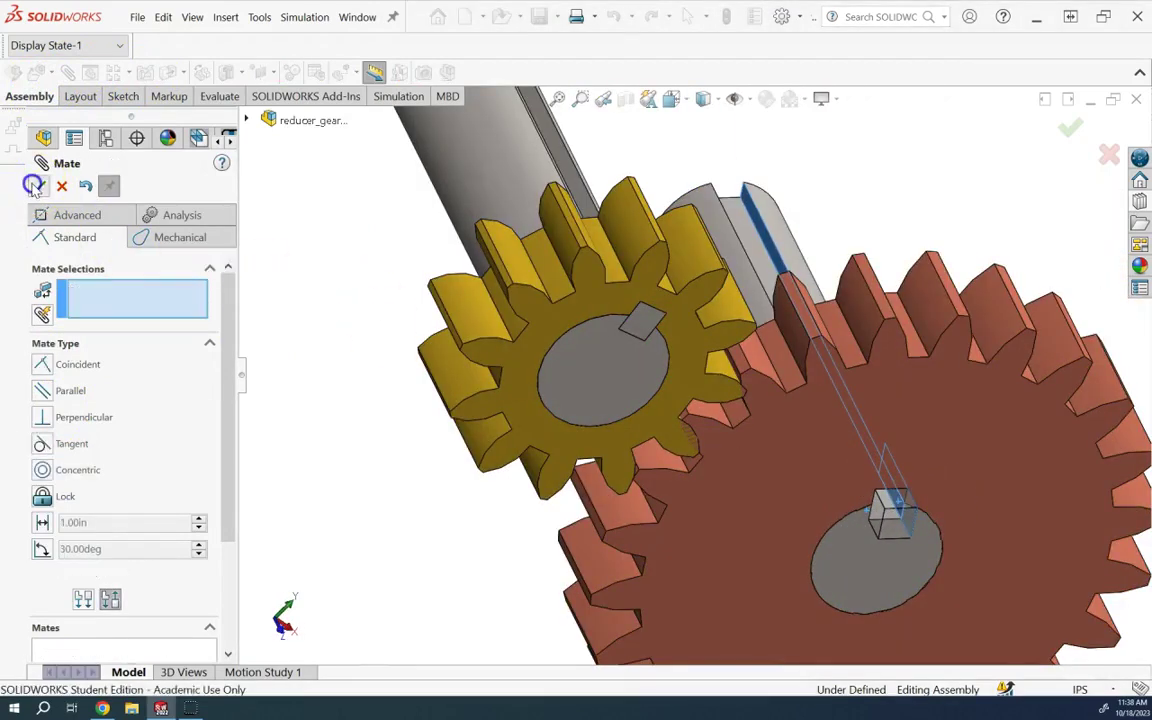
Step: Mate the second key's end face coincident with the output gear's front face and finish mating
{"action": "left_click", "coordinate": [880, 518]}
{"action": "left_click", "coordinate": [824, 494]}
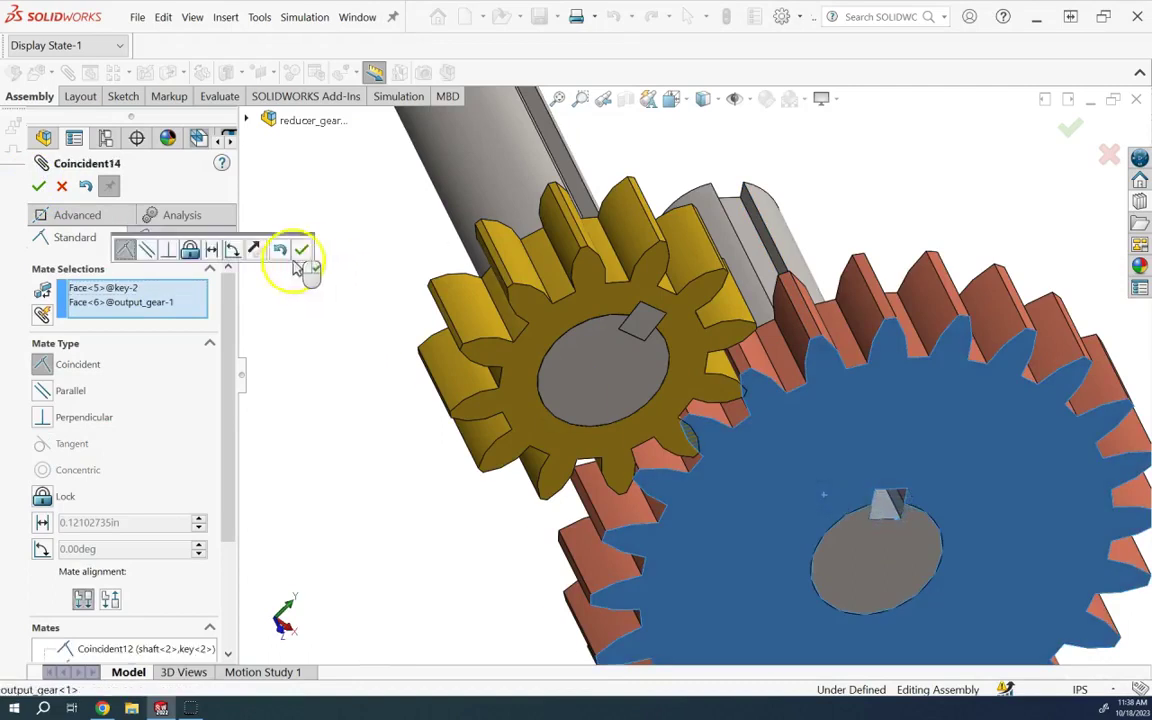
{"action": "left_click", "coordinate": [39, 186]}
{"action": "left_click", "coordinate": [39, 186]}
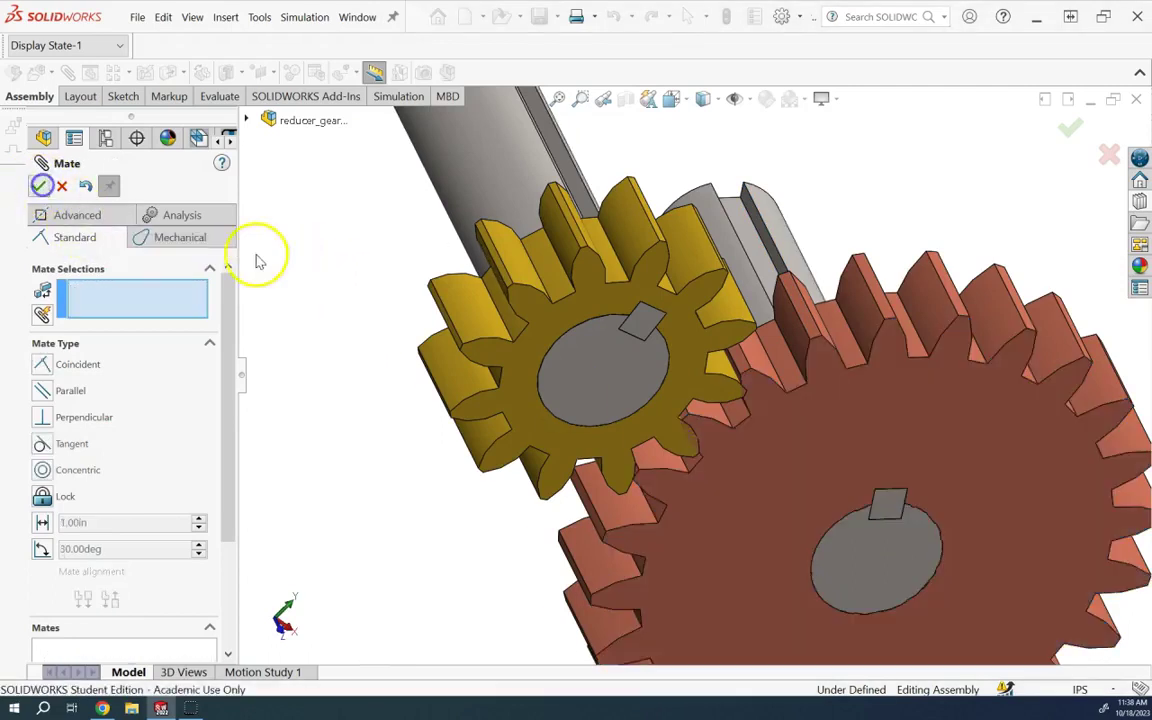
Step: Rotate the output gear in isometric view to check that the gears, shafts and keys turn together
{"action": "key", "text": "ctrl+7"}
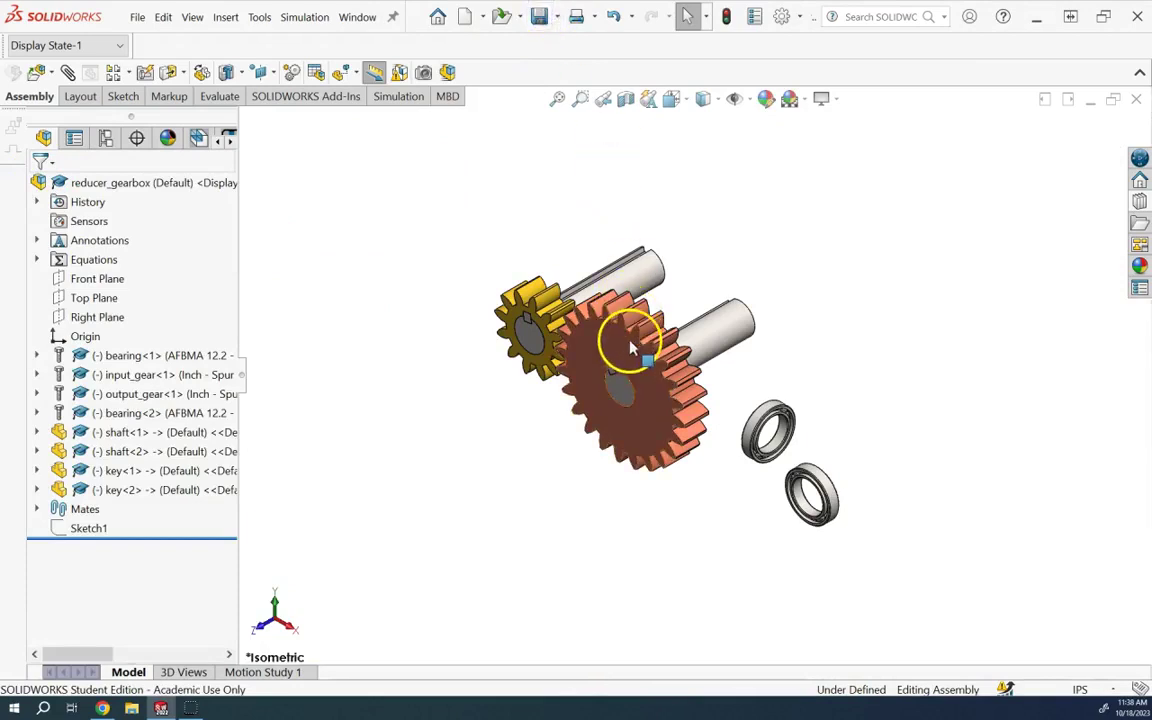
{"action": "left_click", "coordinate": [662, 410]}
{"action": "left_click_drag", "start_coordinate": [662, 410], "coordinate": [710, 368]}
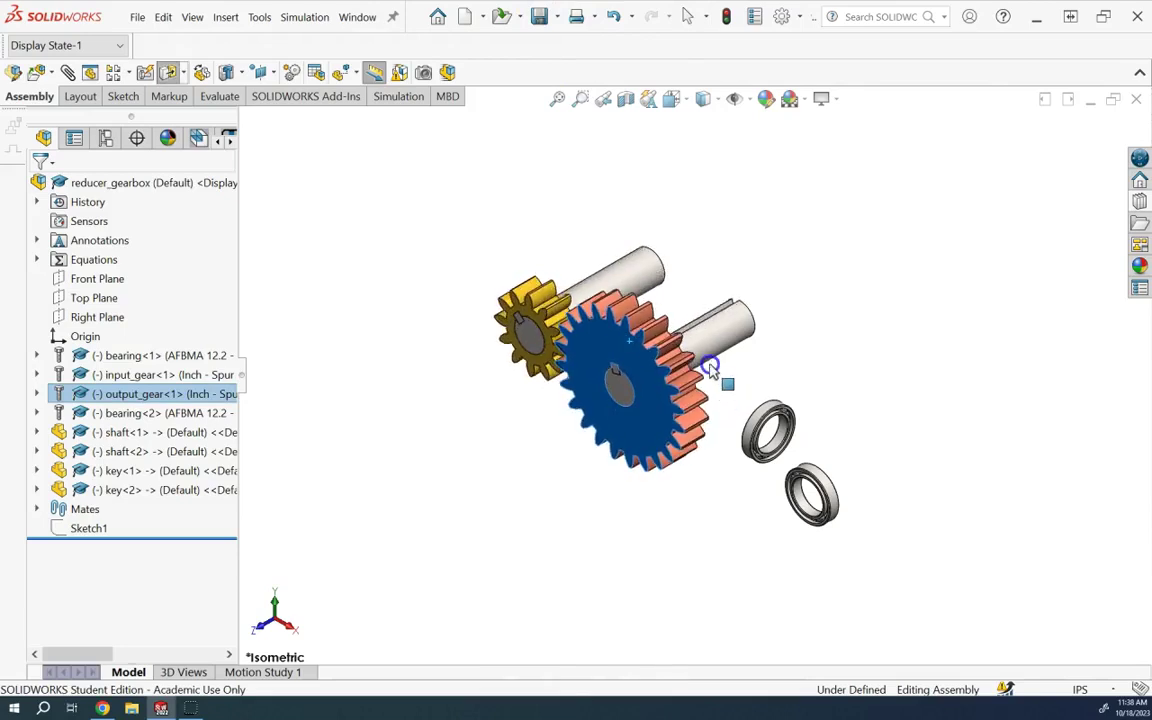
Step: Apply a green appearance to both shafts and clear the selection
{"action": "left_click", "coordinate": [772, 210]}
{"action": "left_click", "coordinate": [864, 352]}
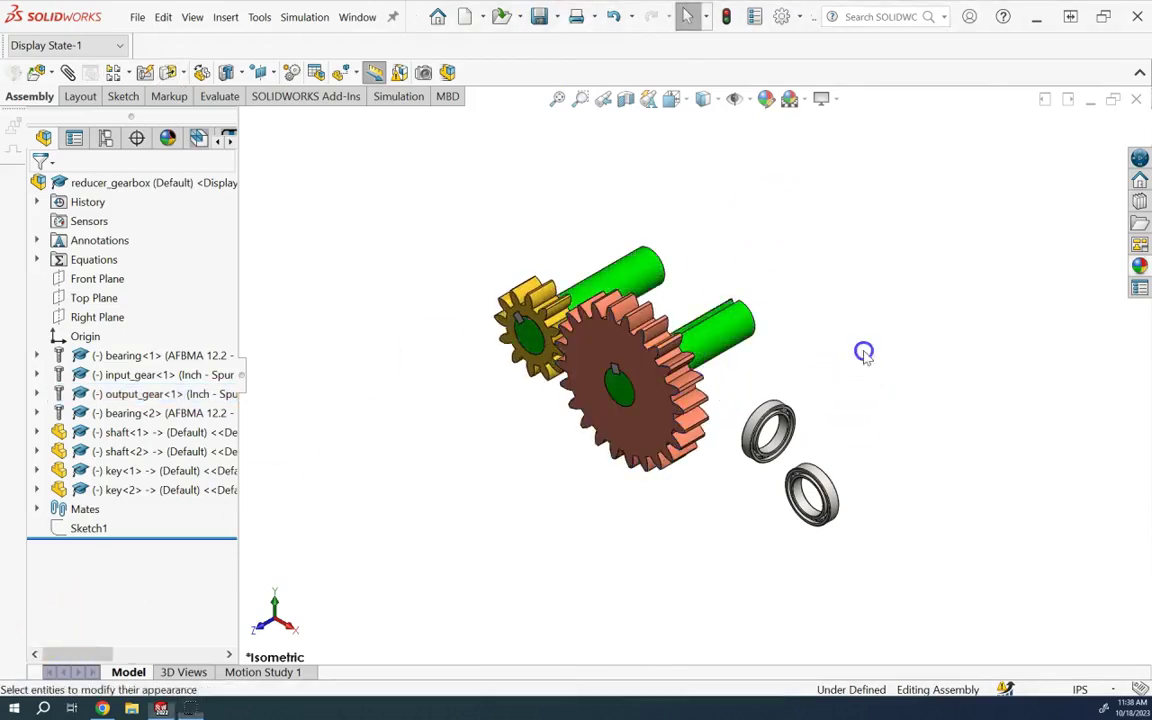
{"action": "left_click", "coordinate": [855, 364]}
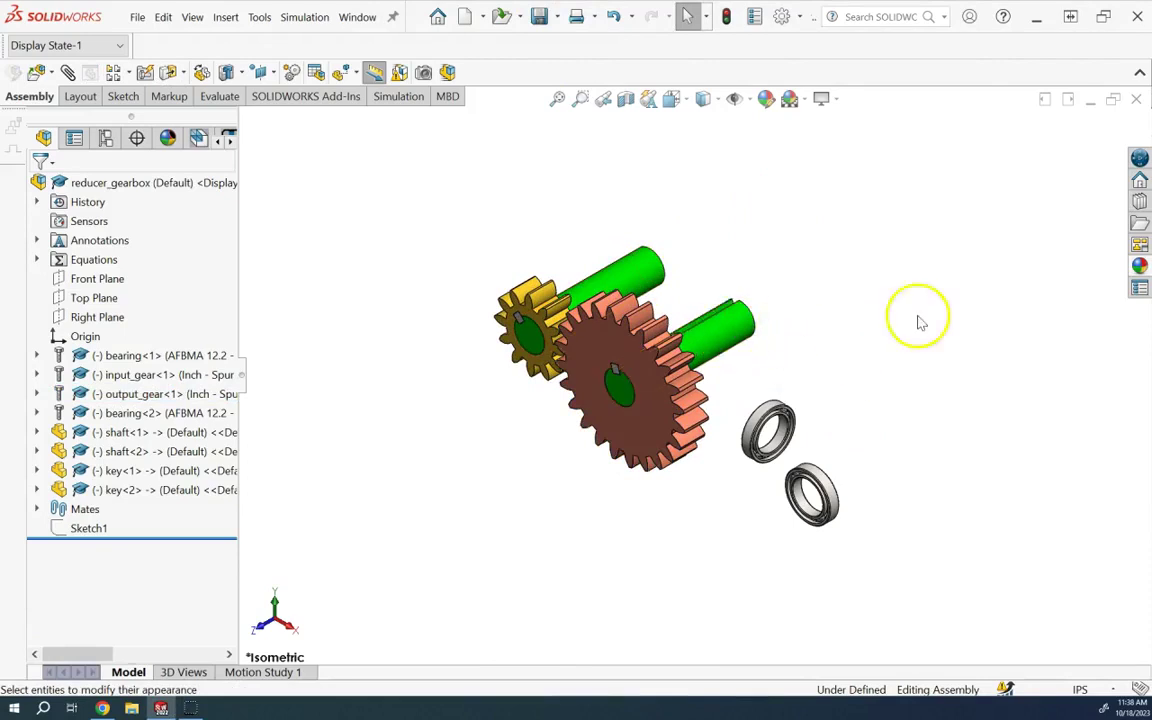
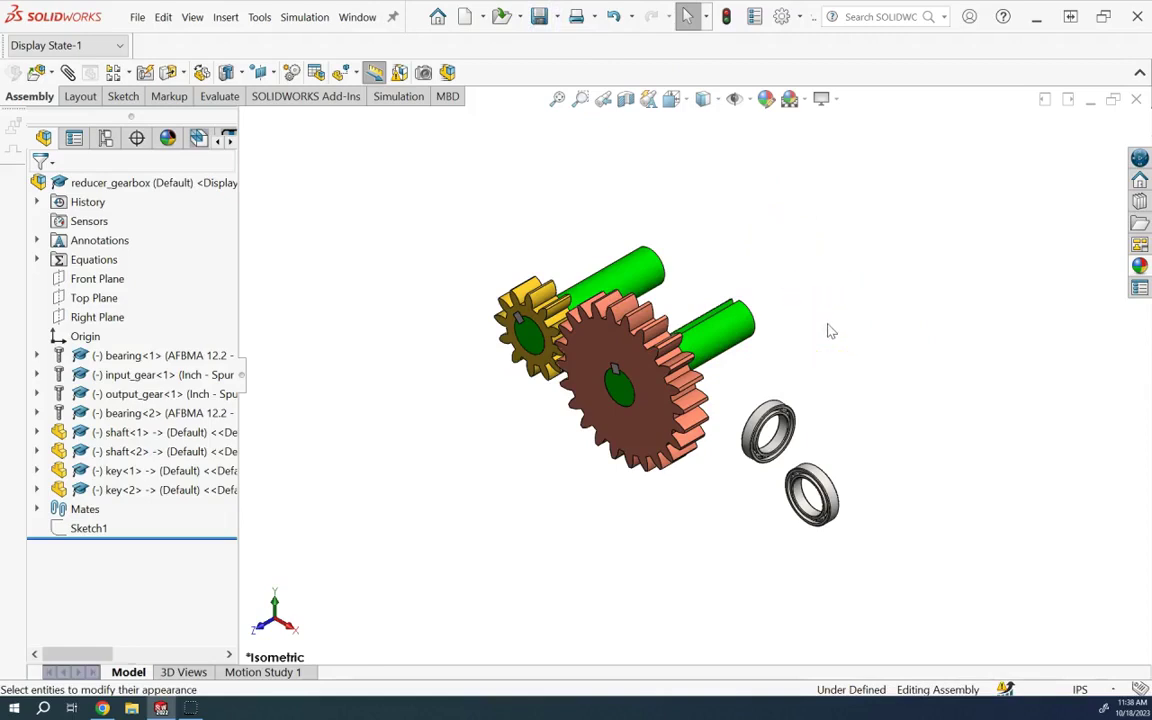
Step: Examine the rear side of the gears and both shafts, checking how the keyways and keys run along the shafts behind the gears
{"action": "left_click", "coordinate": [815, 370]}
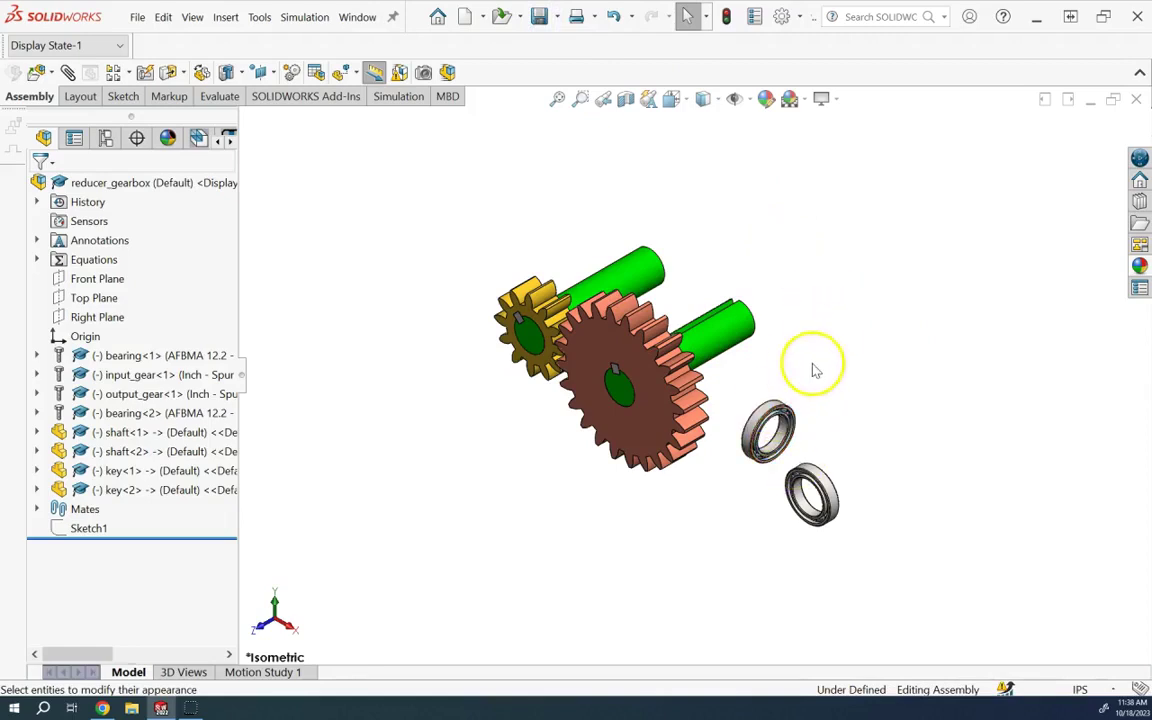
{"action": "key", "text": "Down"}
{"action": "key", "text": "Down"}
{"action": "key", "text": "Down"}
{"action": "key", "text": "Down"}
{"action": "key", "text": "Down"}
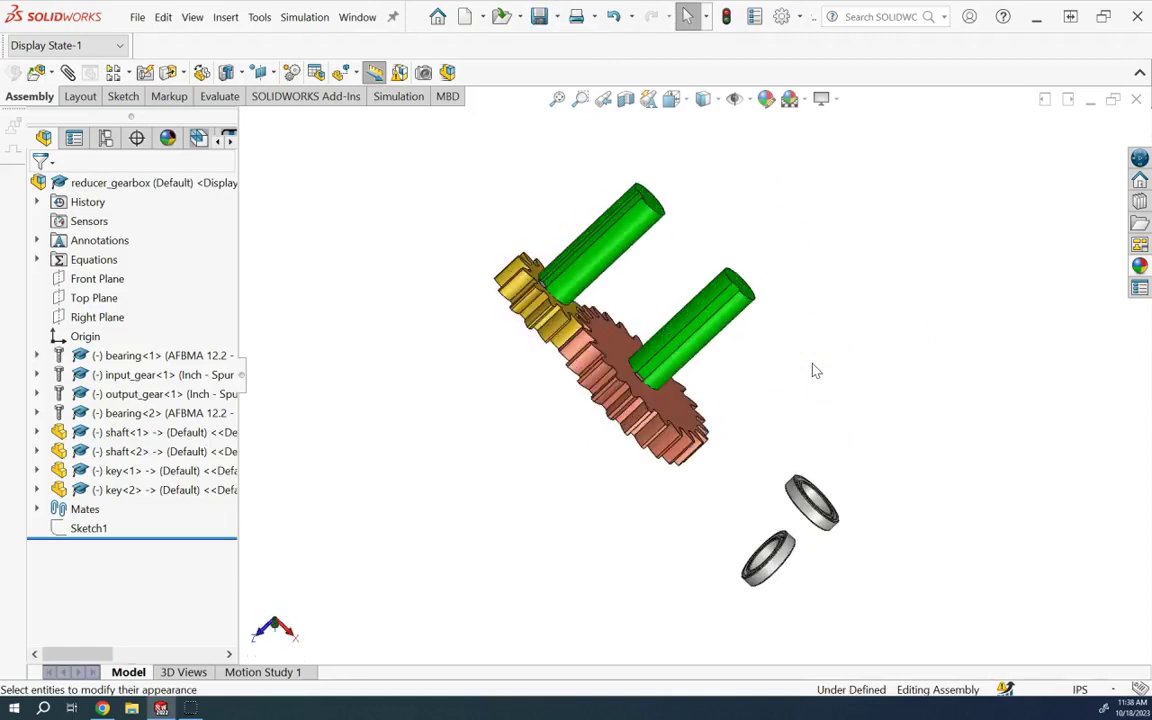
{"action": "key", "text": "Up"}
{"action": "left_click", "coordinate": [650, 249]}
{"action": "key", "text": "Down"}
{"action": "key", "text": "Down"}
{"action": "key", "text": "Down"}
{"action": "key", "text": "Down"}
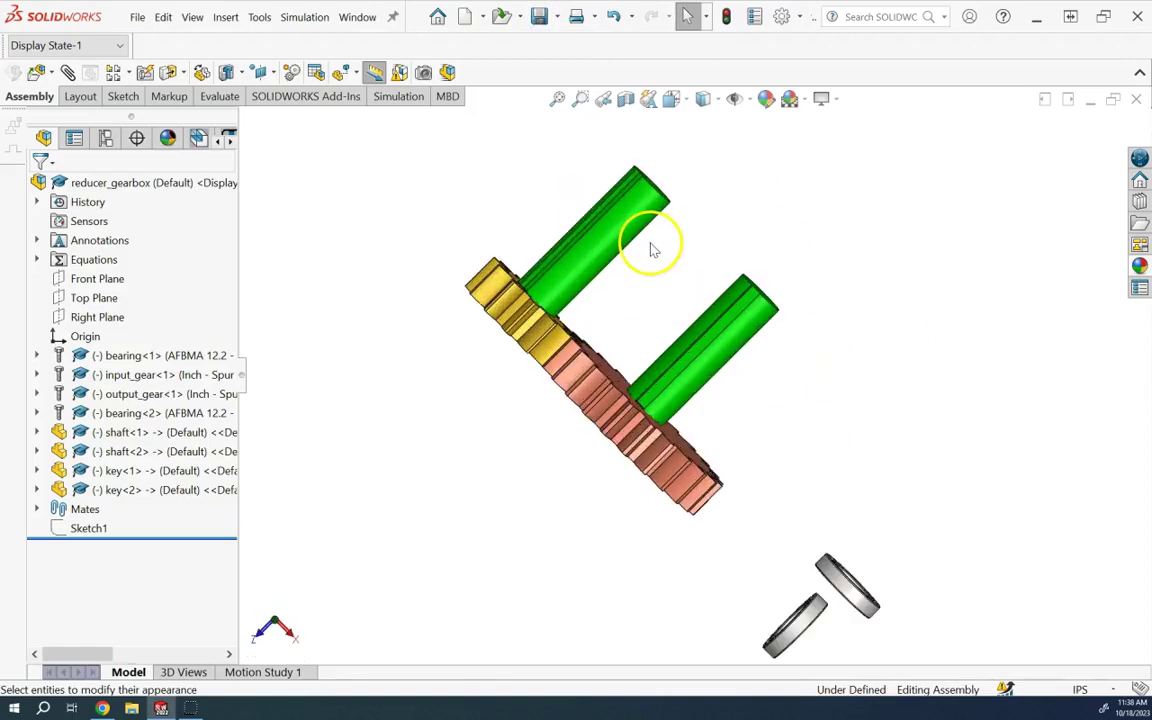
{"action": "key", "text": "ctrl+7"}
{"action": "middle_click_drag", "start_coordinate": [562, 248], "coordinate": [818, 216]}
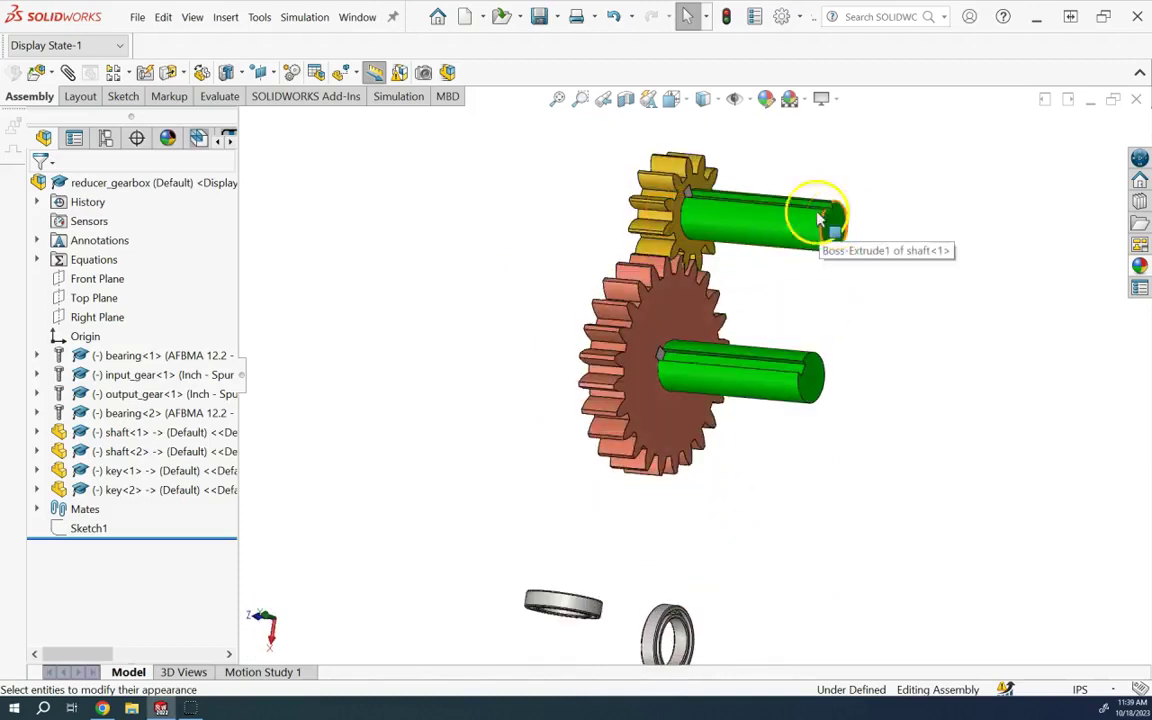
{"action": "scroll", "coordinate": [694, 182], "scroll_direction": "down", "scroll_amount": 5}
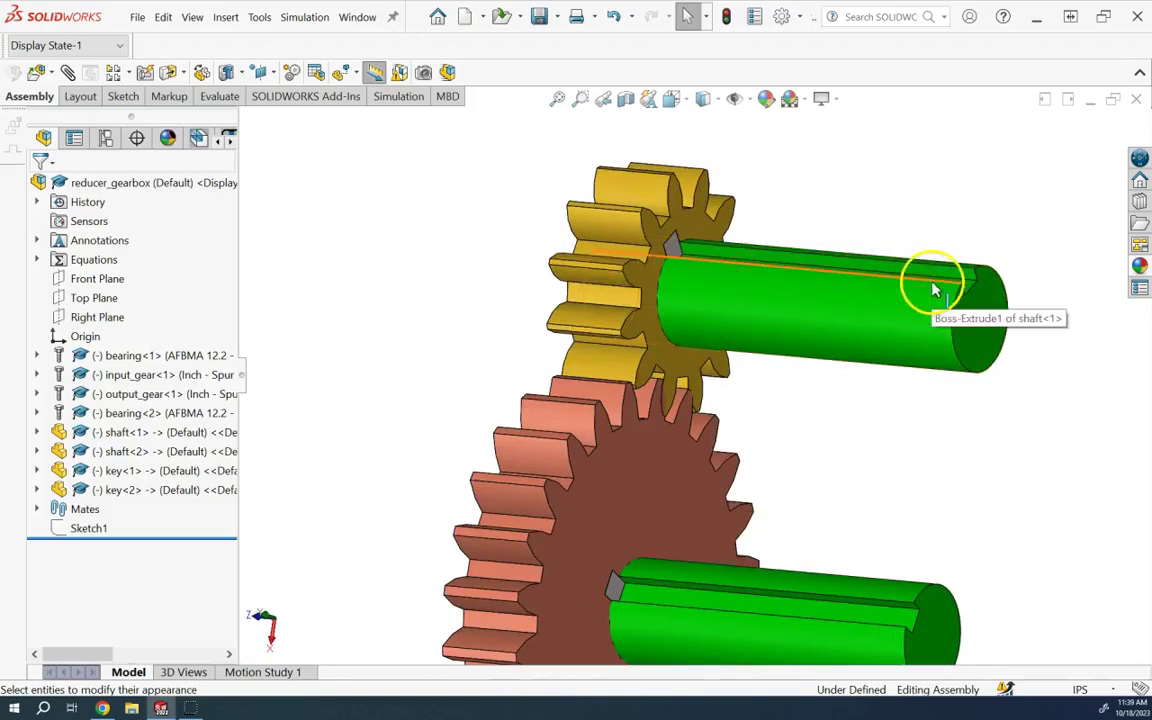
{"action": "scroll", "coordinate": [776, 319], "scroll_direction": "up", "scroll_amount": 3}
{"action": "middle_click_drag", "start_coordinate": [776, 319], "coordinate": [246, 570]}
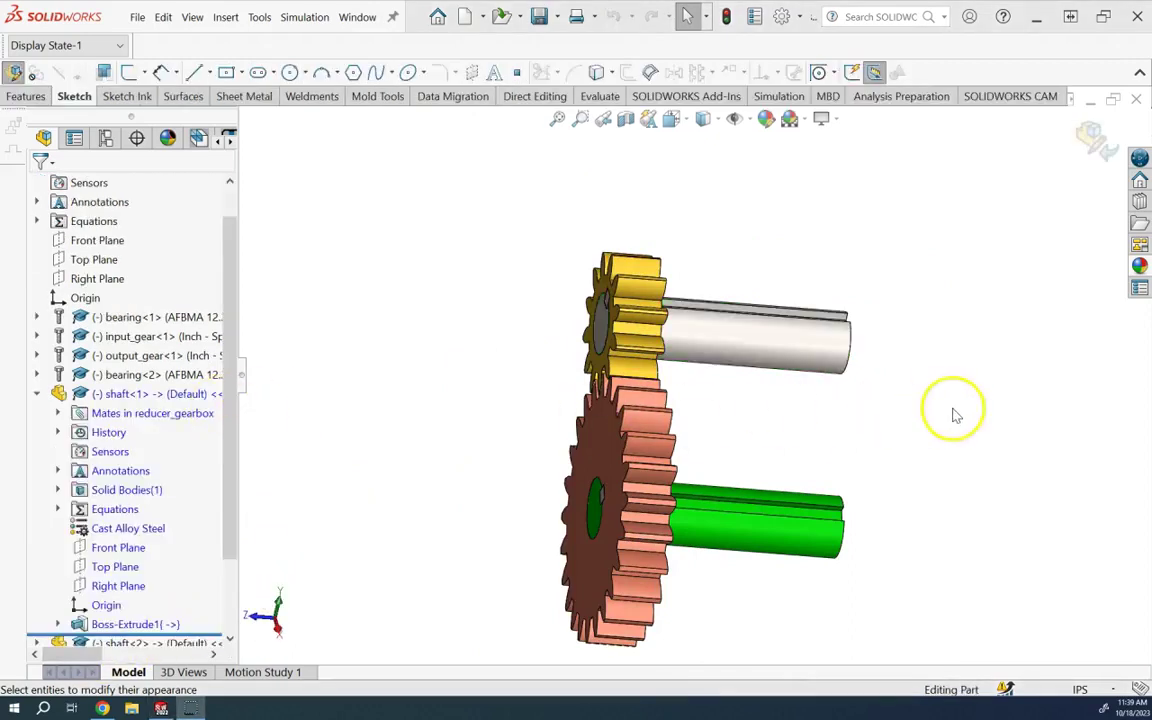
Step: Sketch a circle on the free end face of the input-gear shaft, centred on the shaft and matching its 0.25 in radius, and exit the sketch
{"action": "middle_click_drag", "start_coordinate": [955, 415], "coordinate": [848, 355]}
{"action": "left_click", "coordinate": [830, 345]}
{"action": "left_click", "coordinate": [884, 315]}
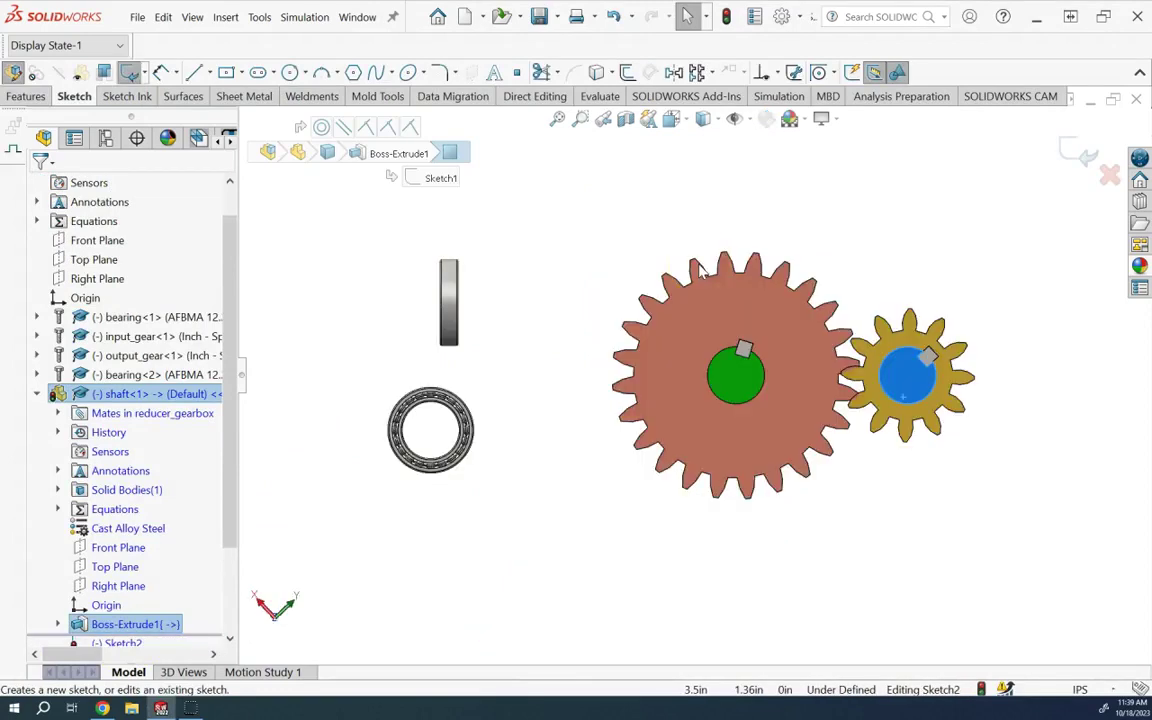
{"action": "left_click", "coordinate": [291, 74]}
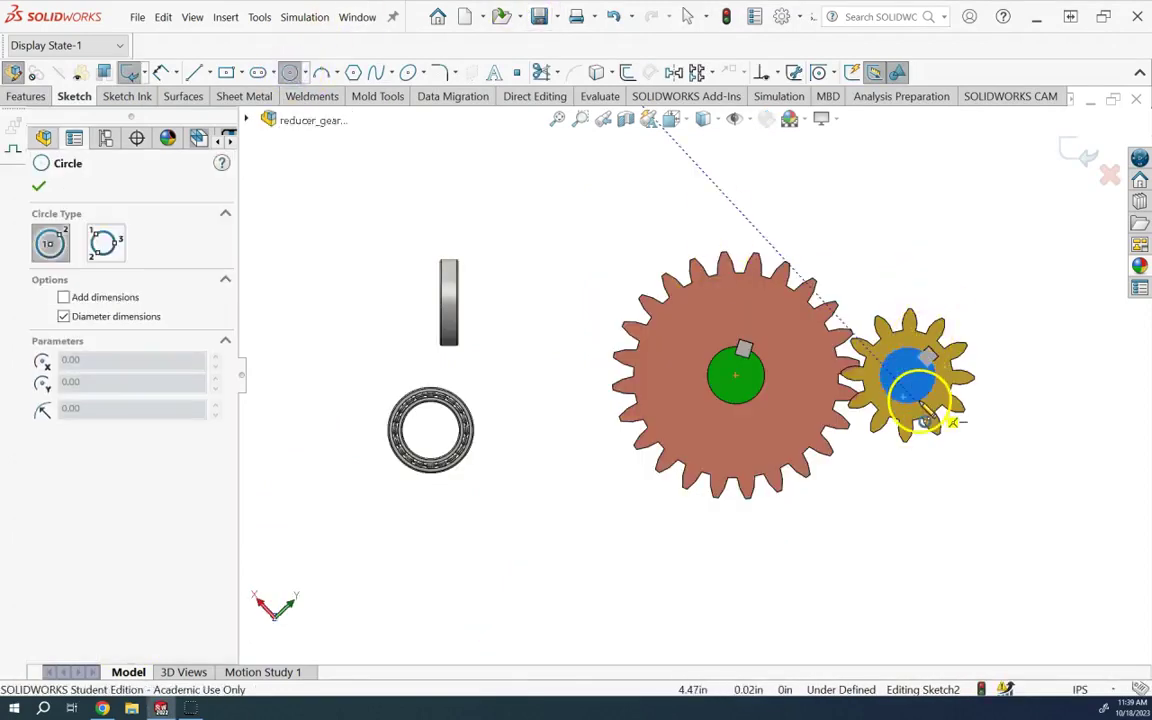
{"action": "left_click", "coordinate": [908, 378]}
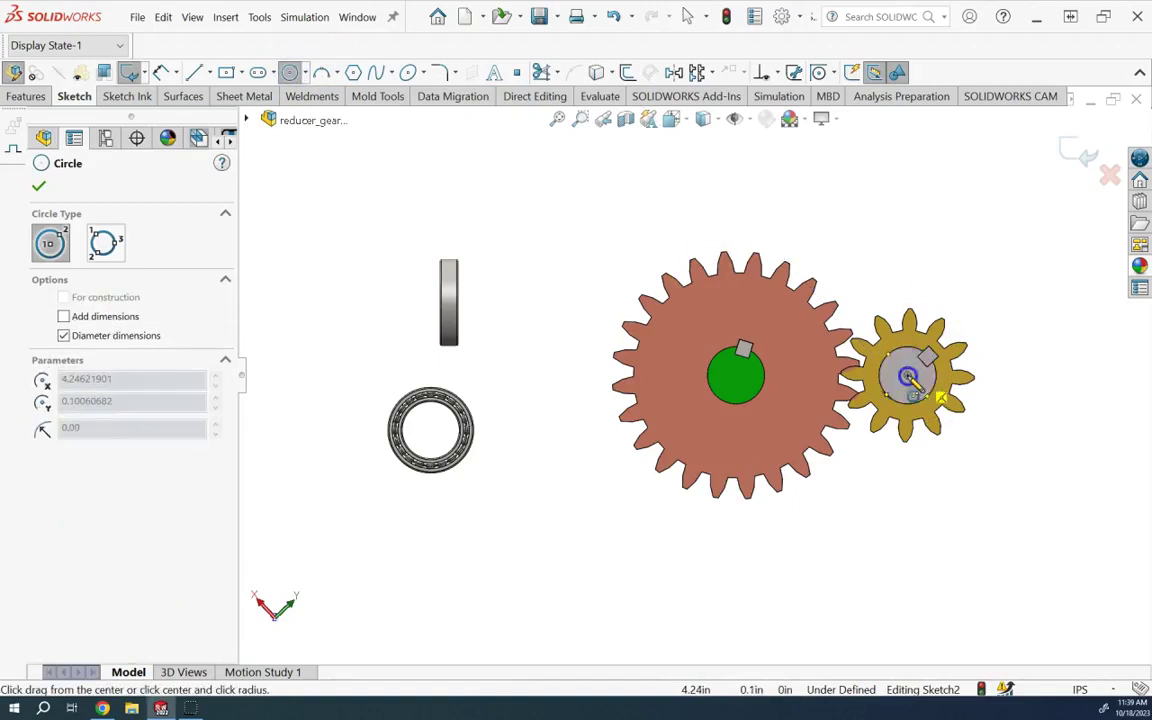
{"action": "left_click", "coordinate": [903, 349]}
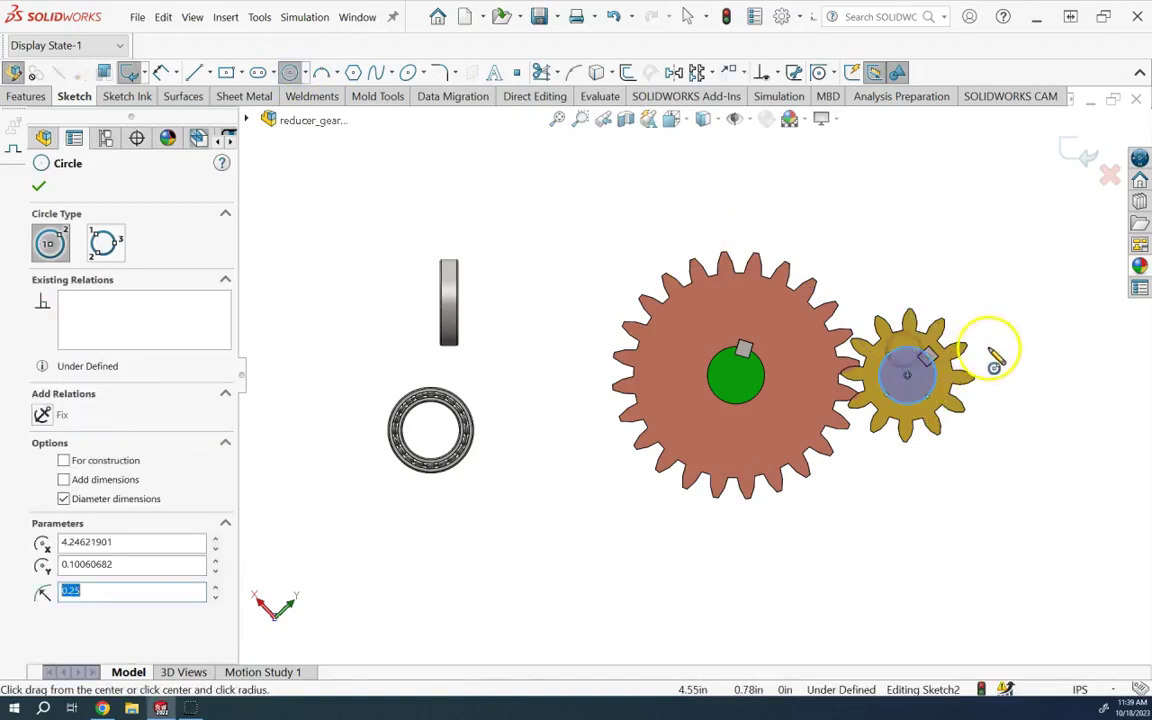
{"action": "key", "text": "Right"}
{"action": "key", "text": "Right"}
{"action": "key", "text": "Right"}
{"action": "key", "text": "Right"}
{"action": "key", "text": "Right"}
{"action": "key", "text": "Right"}
{"action": "key", "text": "Right"}
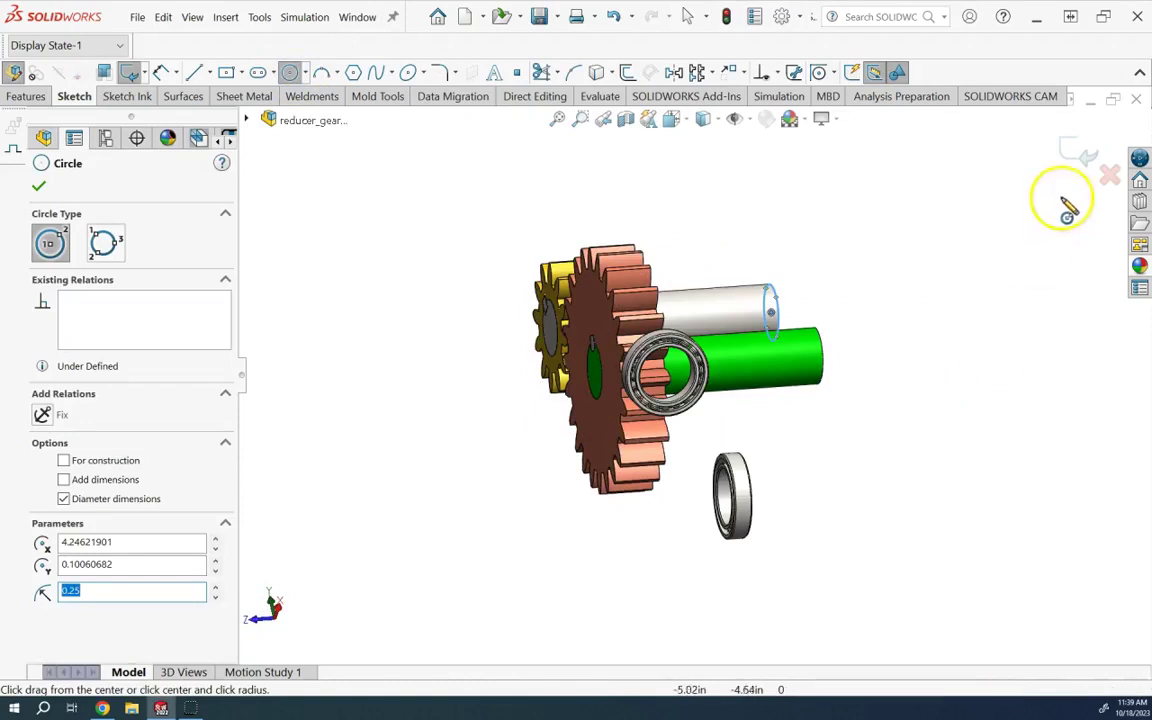
{"action": "left_click", "coordinate": [1080, 152]}
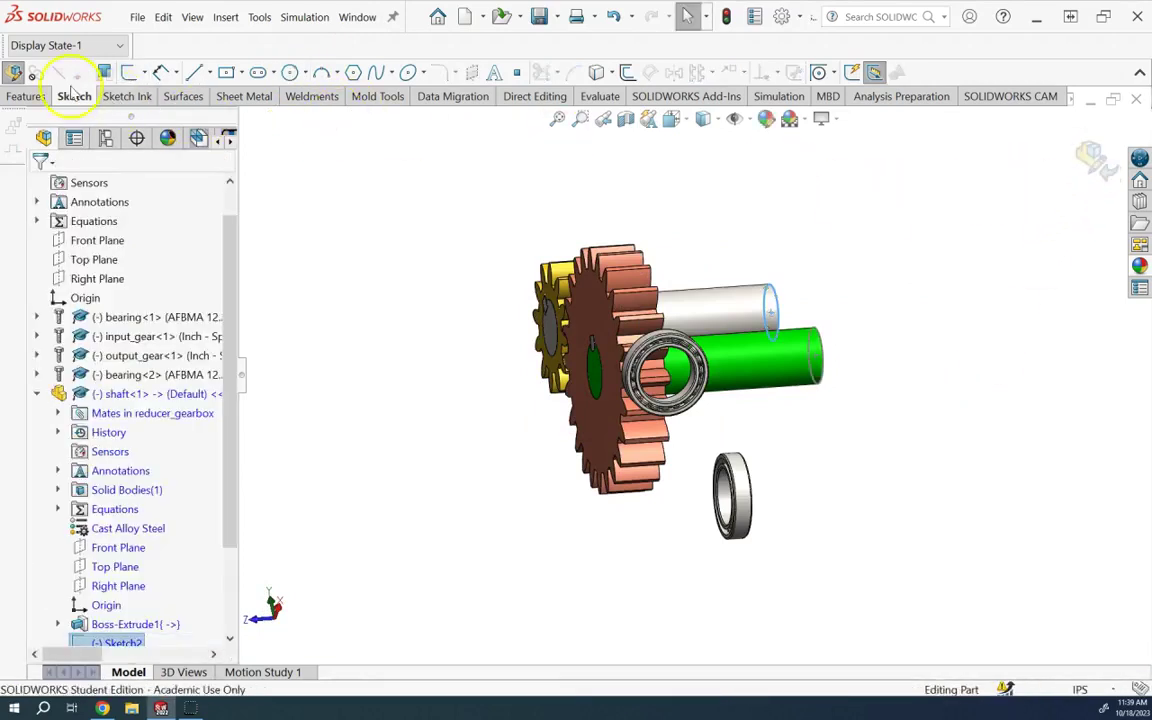
Step: Boss-extrude the circle 1.6 in with the direction reversed back into the shaft toward the gear, results merged, and return to assembly editing
{"action": "left_click", "coordinate": [28, 95]}
{"action": "left_click", "coordinate": [129, 73]}
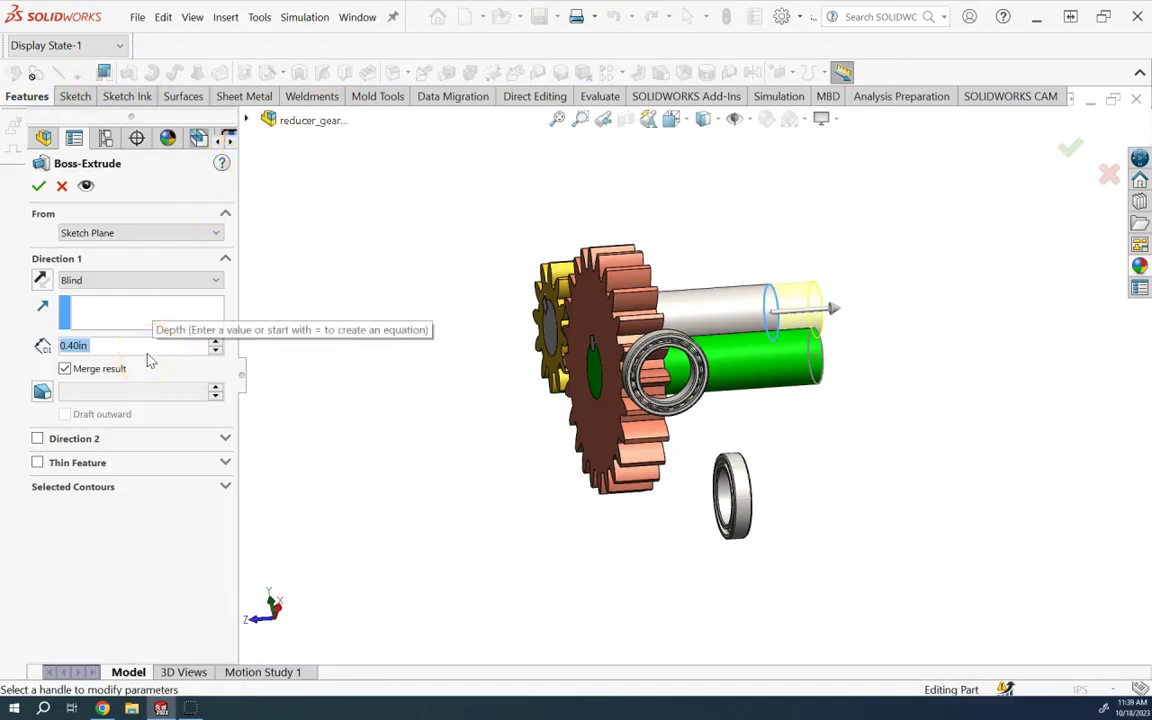
{"action": "type", "text": "1.6"}
{"action": "left_click", "coordinate": [337, 369]}
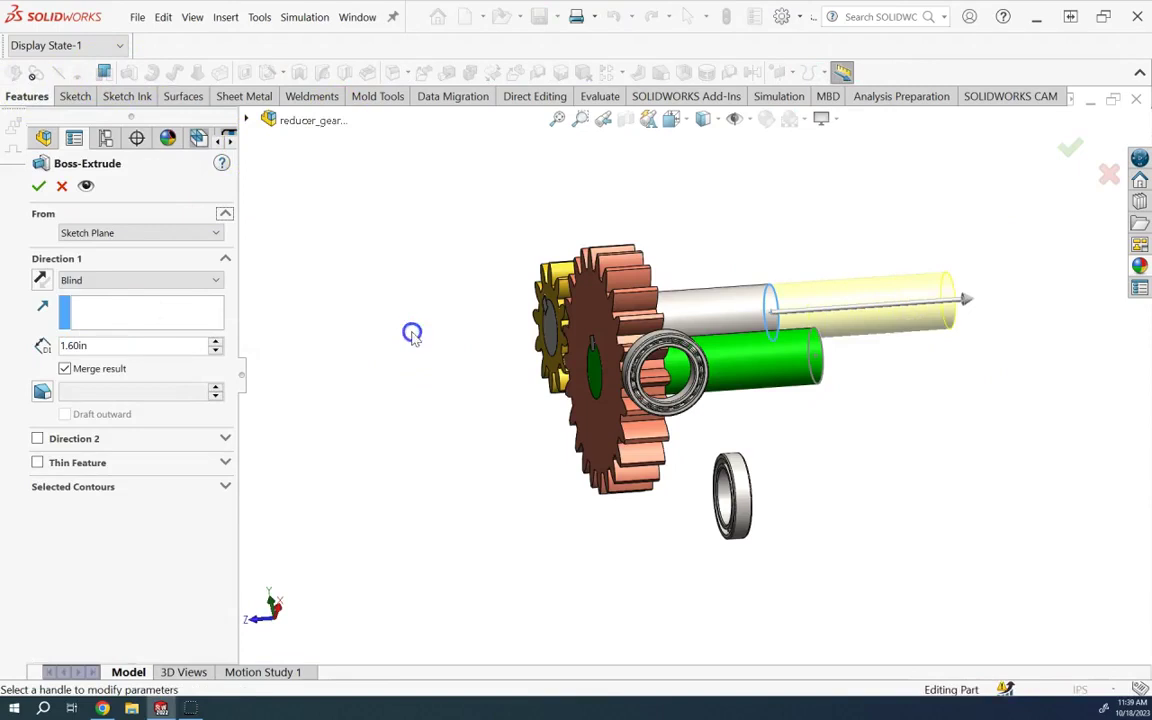
{"action": "left_click", "coordinate": [40, 281]}
{"action": "left_click", "coordinate": [37, 188]}
{"action": "left_click", "coordinate": [1096, 160]}
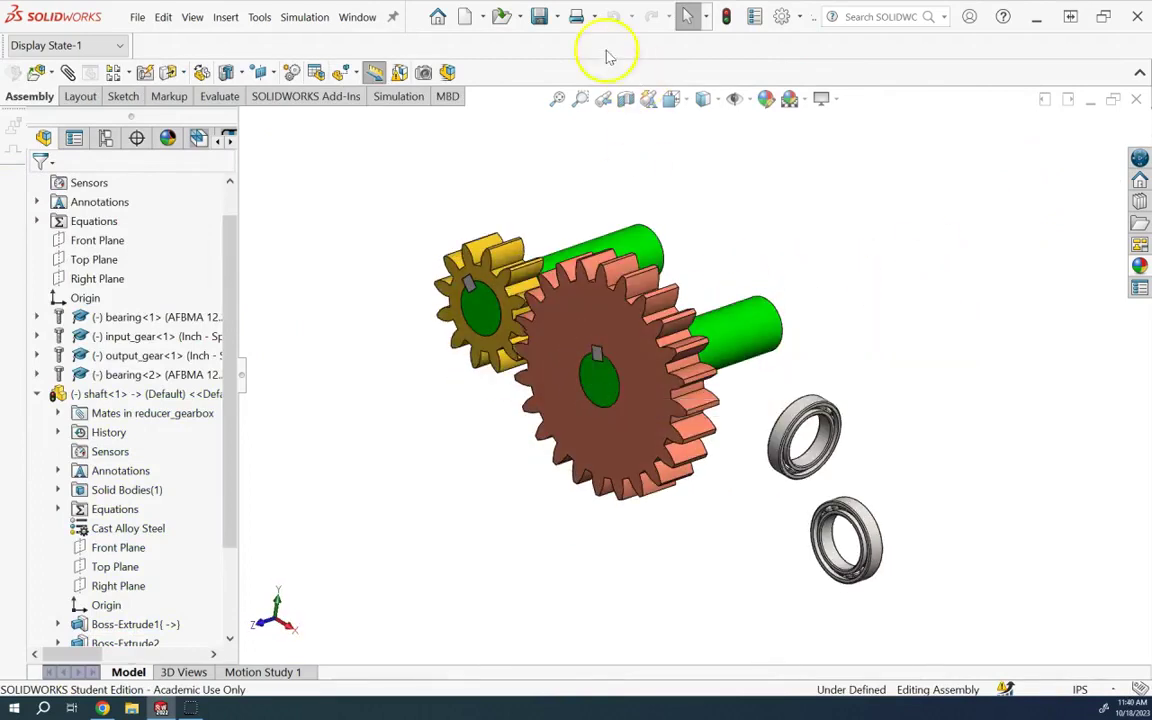
Step: Save the reducer_gearbox assembly, collapse the shaft's feature list and rebuild the model
{"action": "left_click", "coordinate": [540, 22]}
{"action": "left_click", "coordinate": [620, 505]}
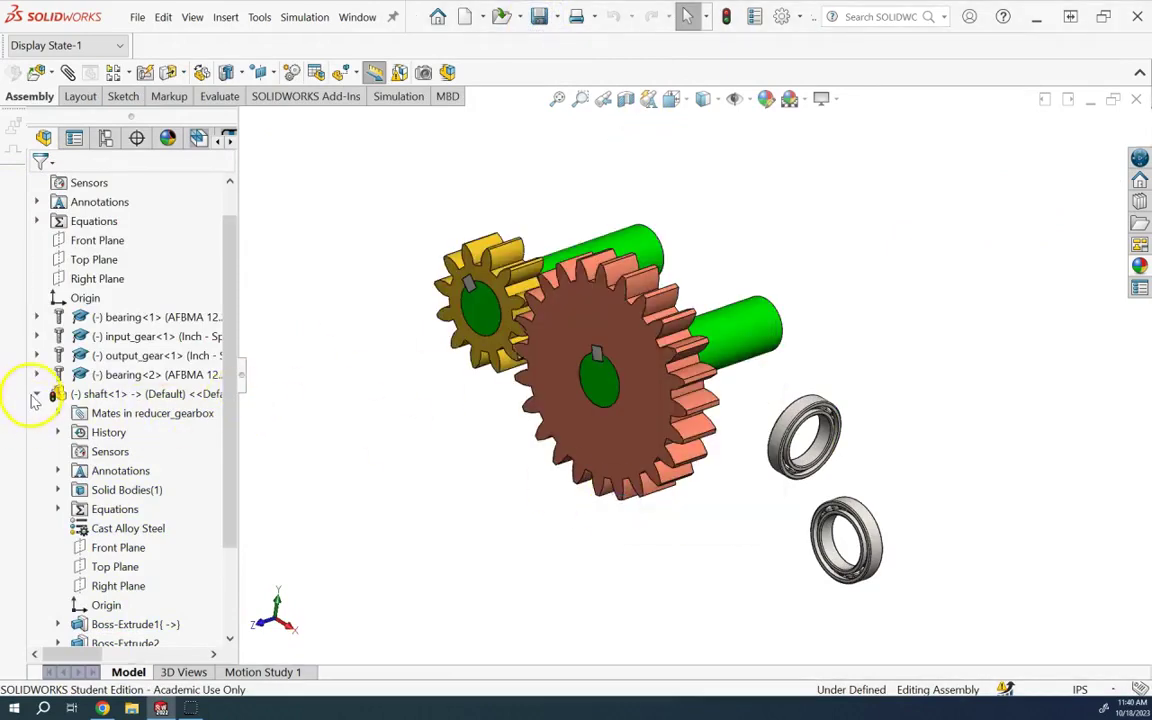
{"action": "left_click", "coordinate": [36, 394]}
{"action": "left_click", "coordinate": [726, 17]}
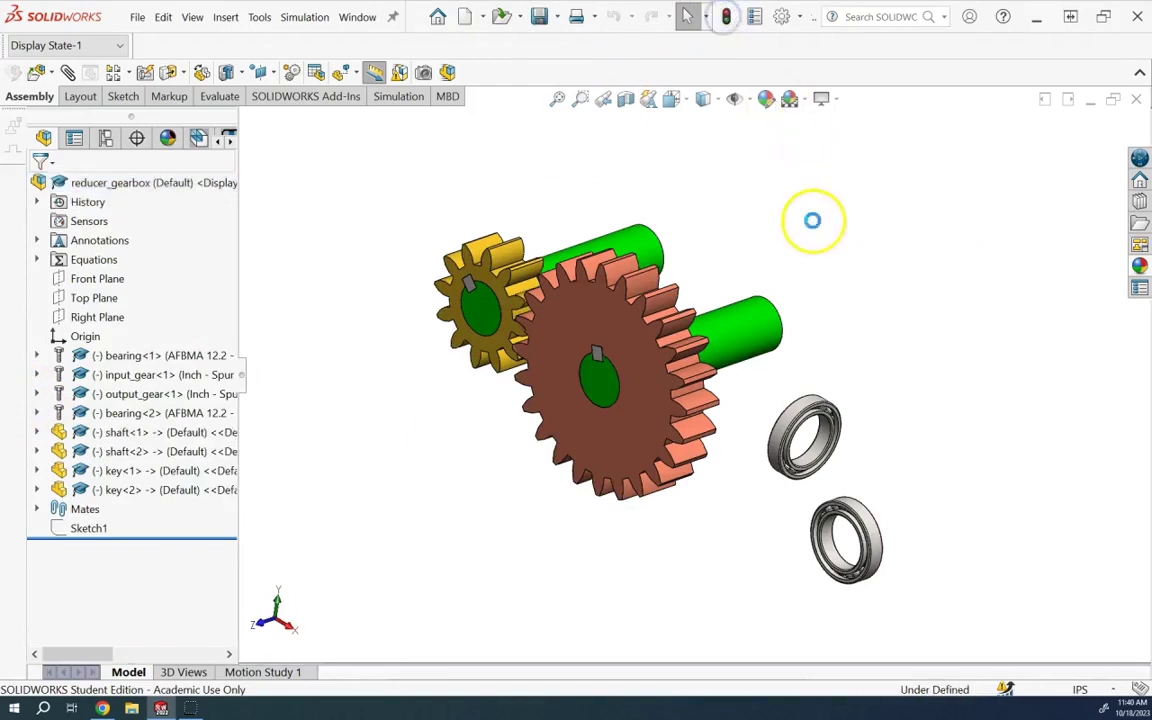
Step: Move both loose bearings farther away from the gears and shafts into open space
{"action": "left_click", "coordinate": [820, 402]}
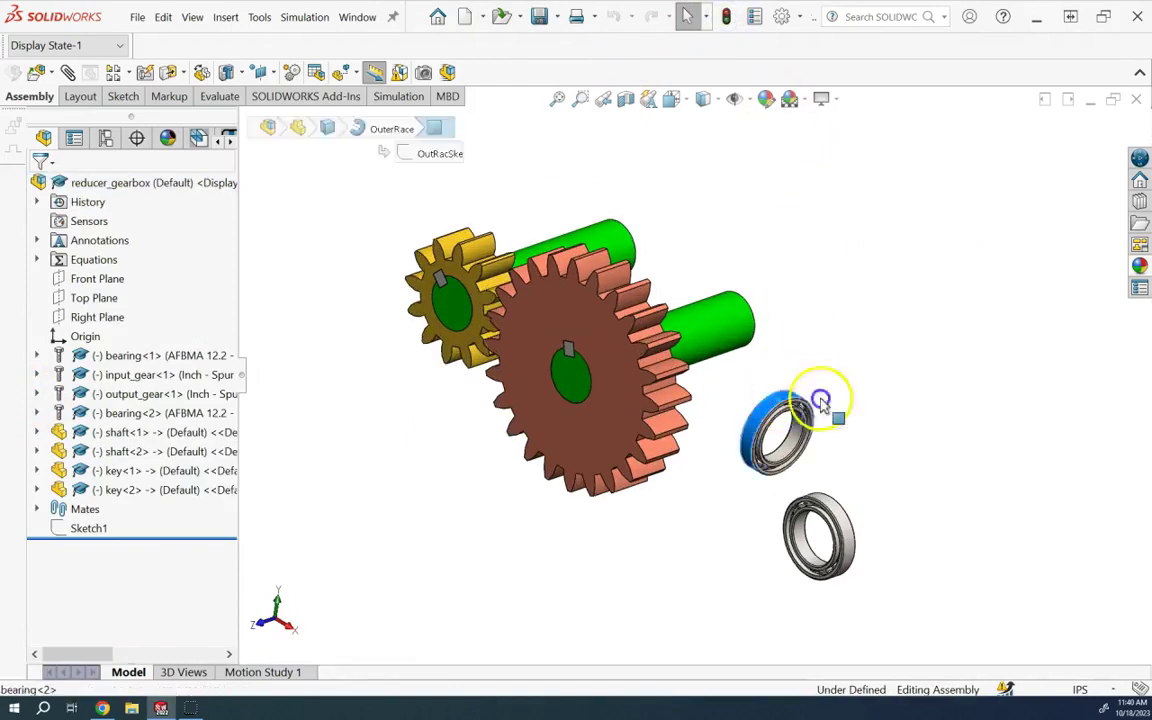
{"action": "left_click_drag", "start_coordinate": [820, 402], "coordinate": [997, 382]}
{"action": "left_click_drag", "start_coordinate": [825, 525], "coordinate": [1057, 485]}
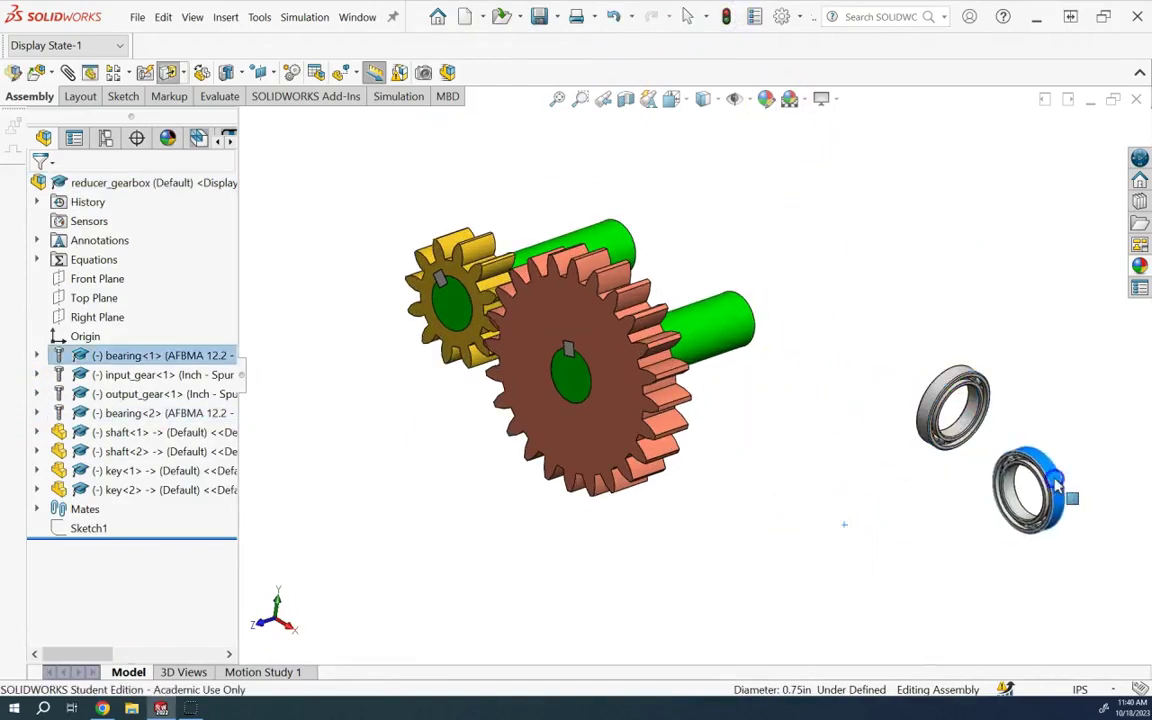
{"action": "left_click", "coordinate": [924, 309]}
Step: Add a concentric mate between the bore of bearing<2> and the cylindrical face of the output-gear shaft
{"action": "middle_click_drag", "start_coordinate": [938, 300], "coordinate": [951, 303]}
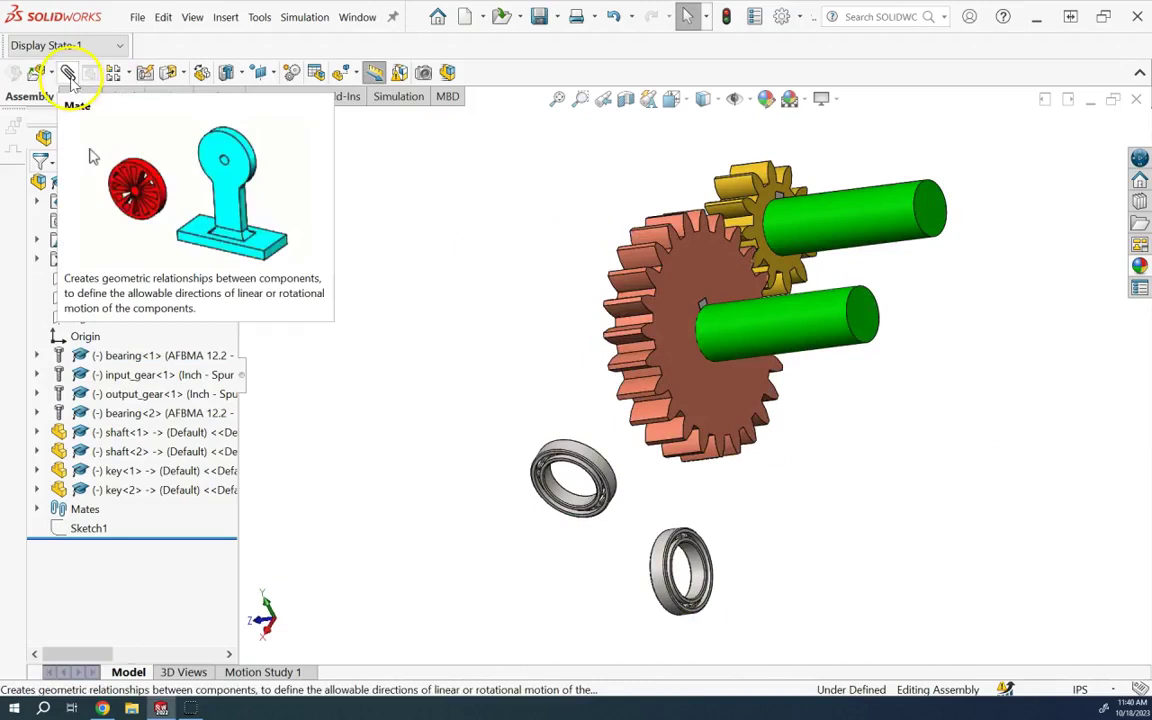
{"action": "left_click", "coordinate": [68, 75]}
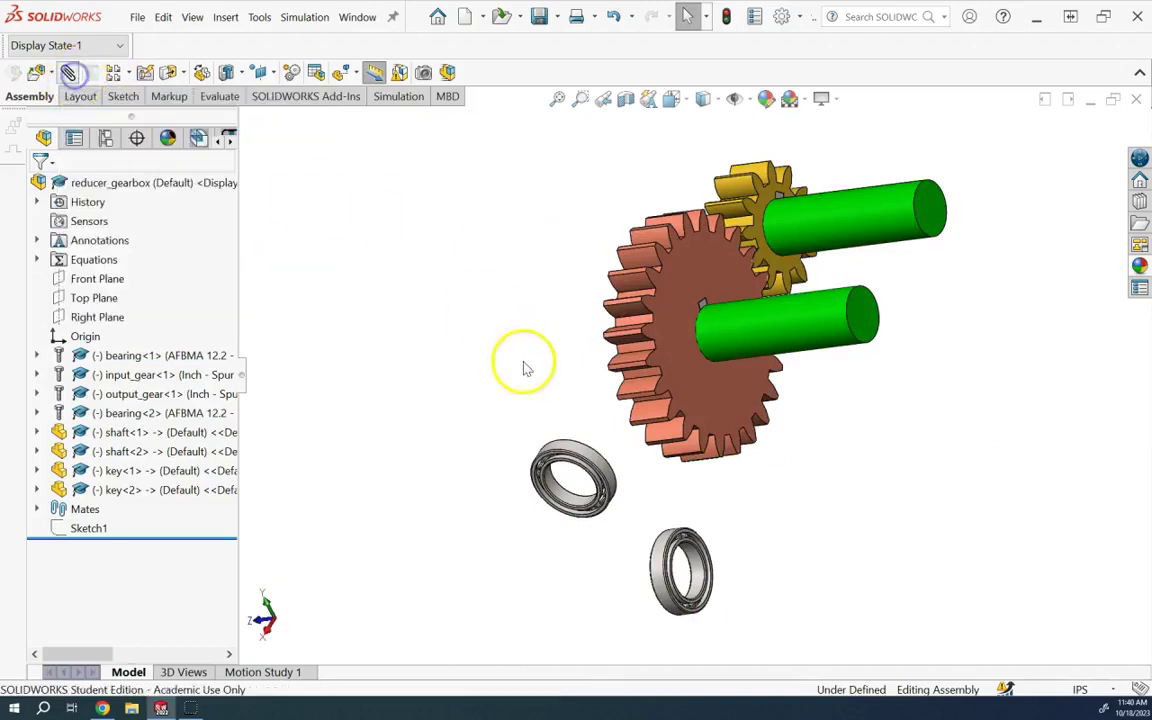
{"action": "left_click", "coordinate": [576, 503]}
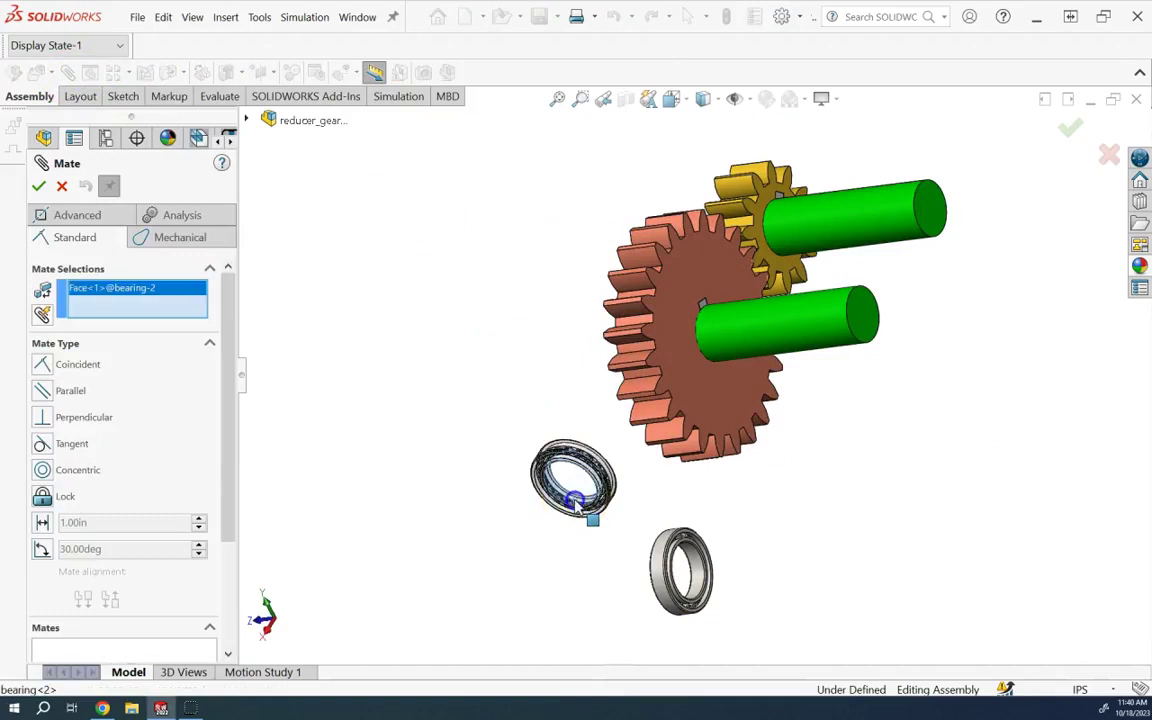
{"action": "left_click", "coordinate": [838, 328]}
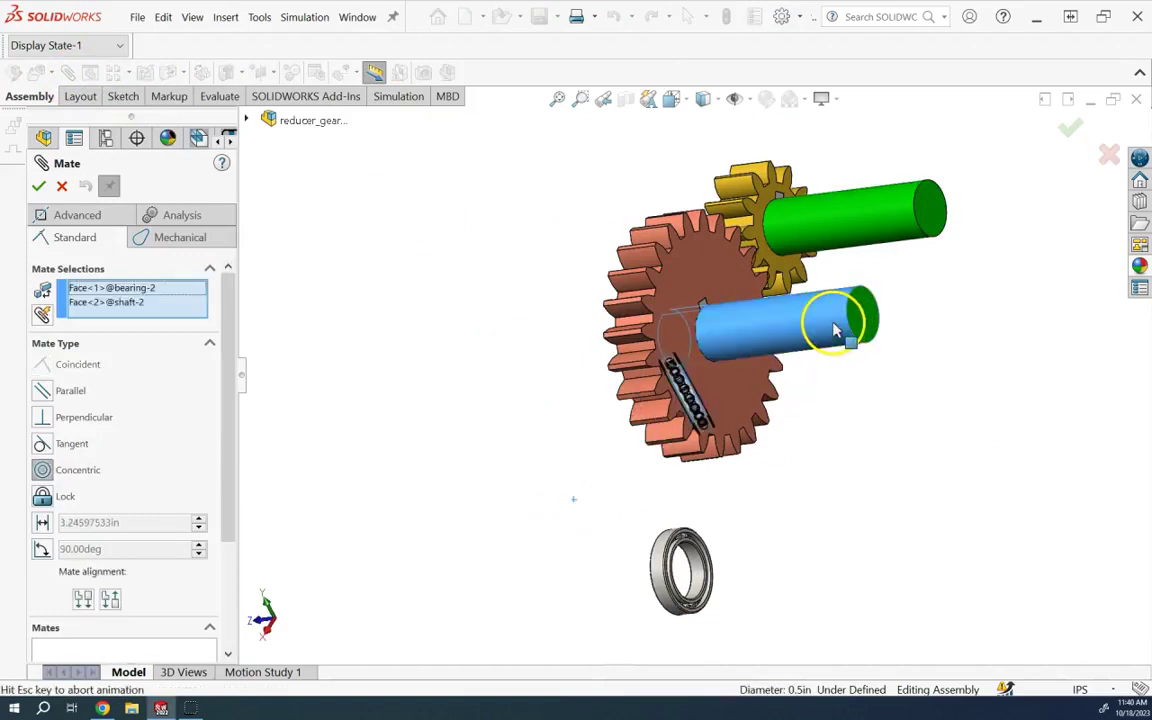
{"action": "left_click", "coordinate": [40, 188]}
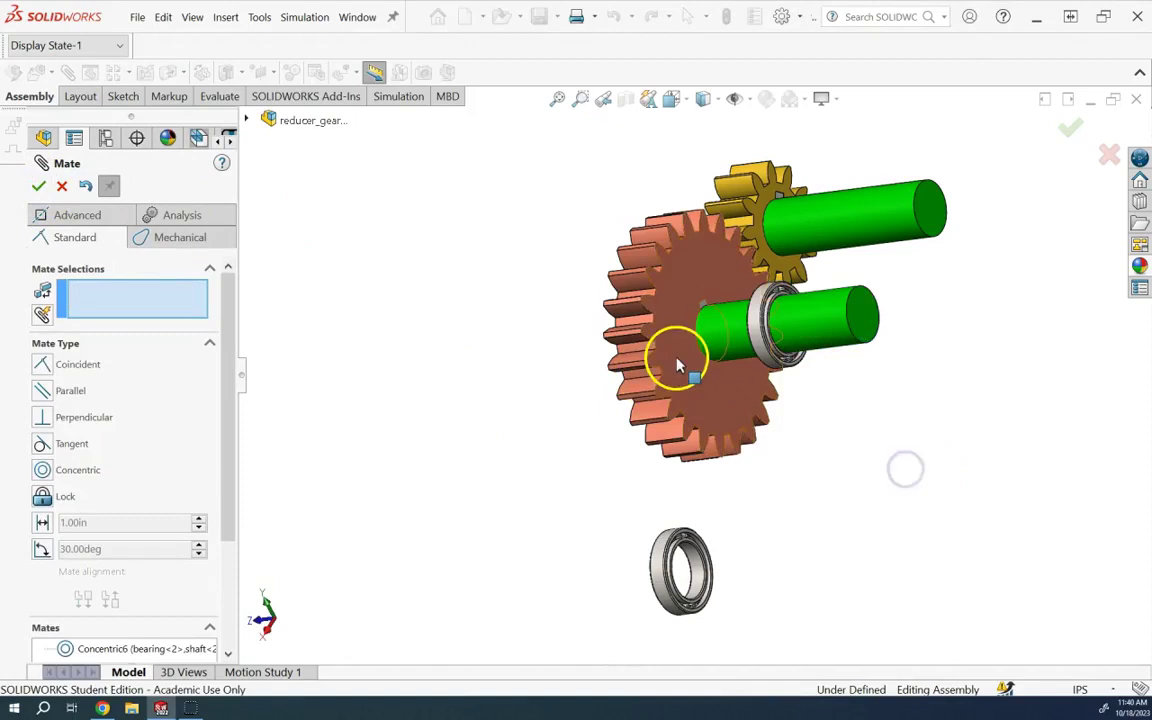
Step: Add a 1 in distance mate between the output gear's shaft-side face and the facing side of bearing<2>, and finish mating
{"action": "left_click", "coordinate": [701, 377]}
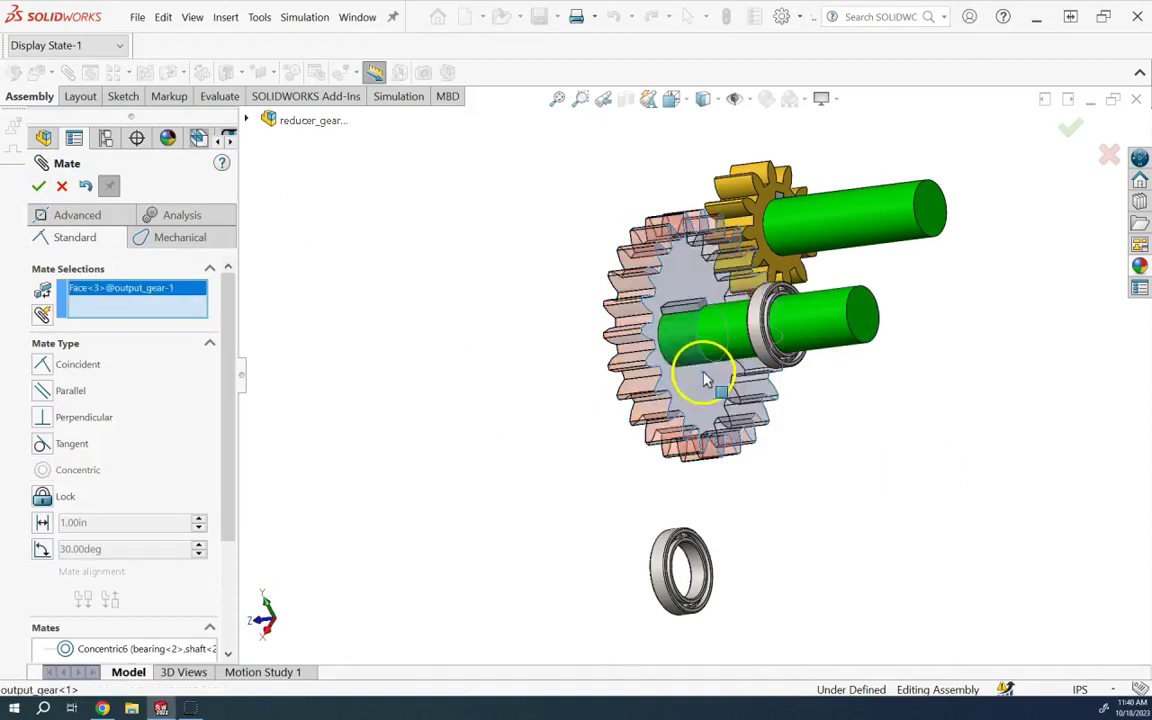
{"action": "key", "text": "Right"}
{"action": "key", "text": "Right"}
{"action": "key", "text": "Right"}
{"action": "scroll", "coordinate": [717, 342], "scroll_direction": "down", "scroll_amount": 5}
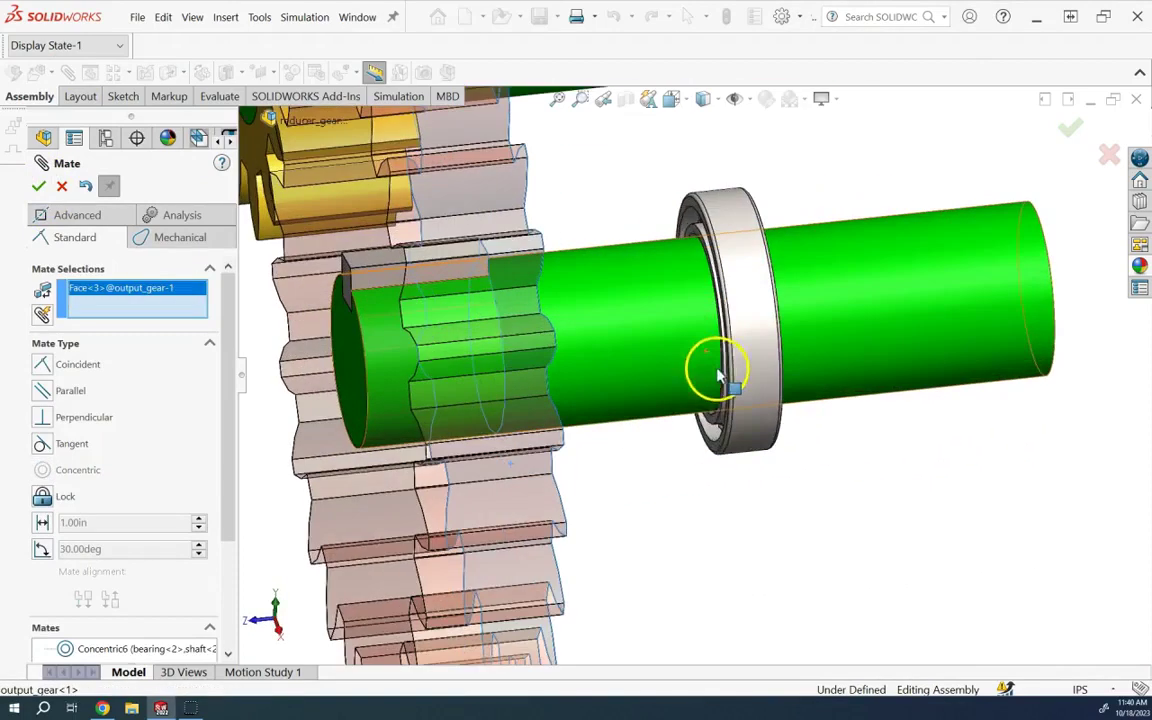
{"action": "left_click", "coordinate": [716, 444]}
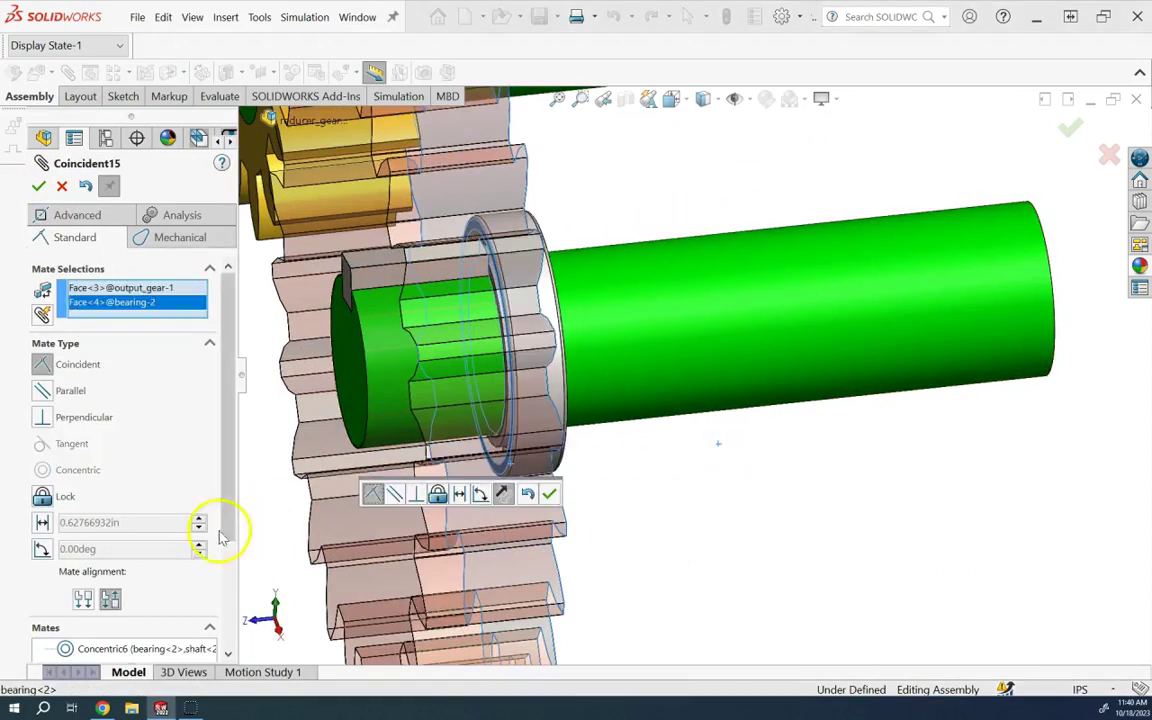
{"action": "left_click", "coordinate": [64, 528]}
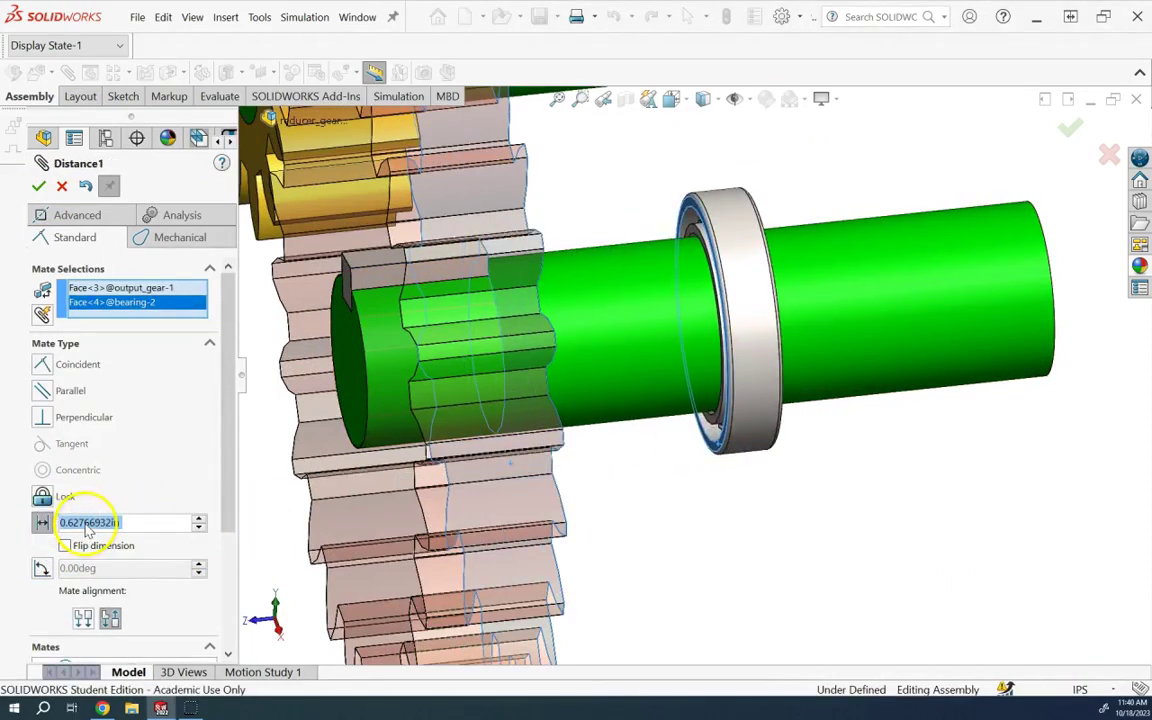
{"action": "type", "text": "1"}
{"action": "key", "text": "Return"}
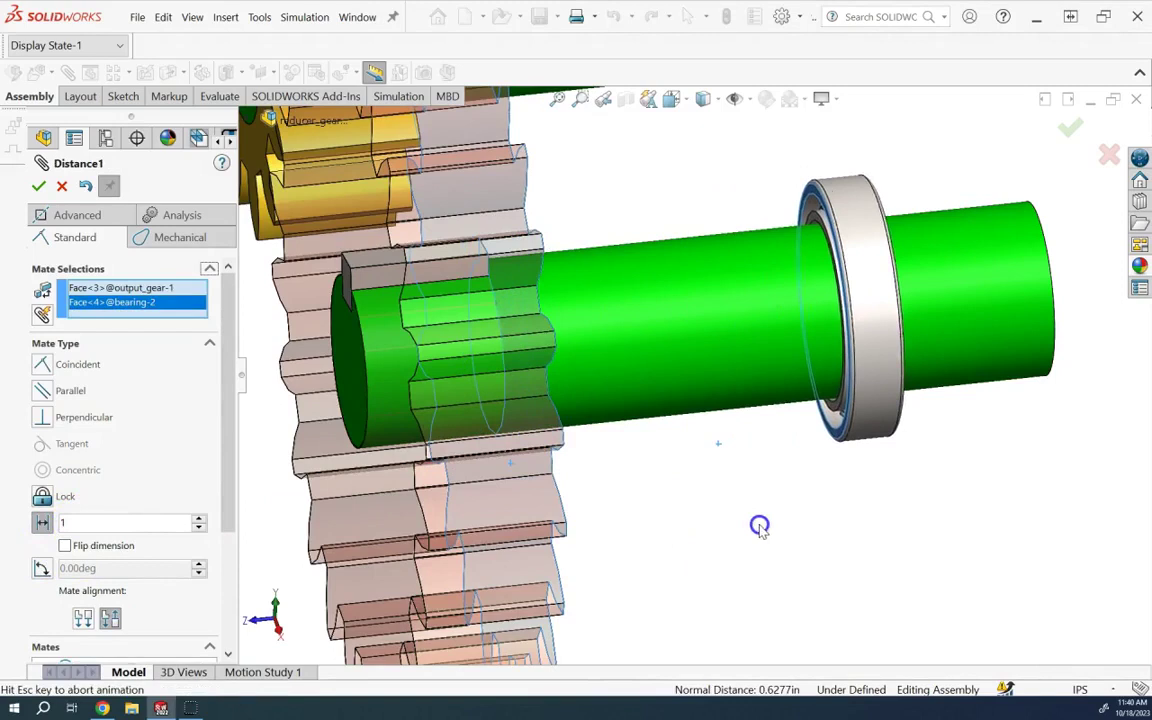
{"action": "left_click", "coordinate": [960, 547]}
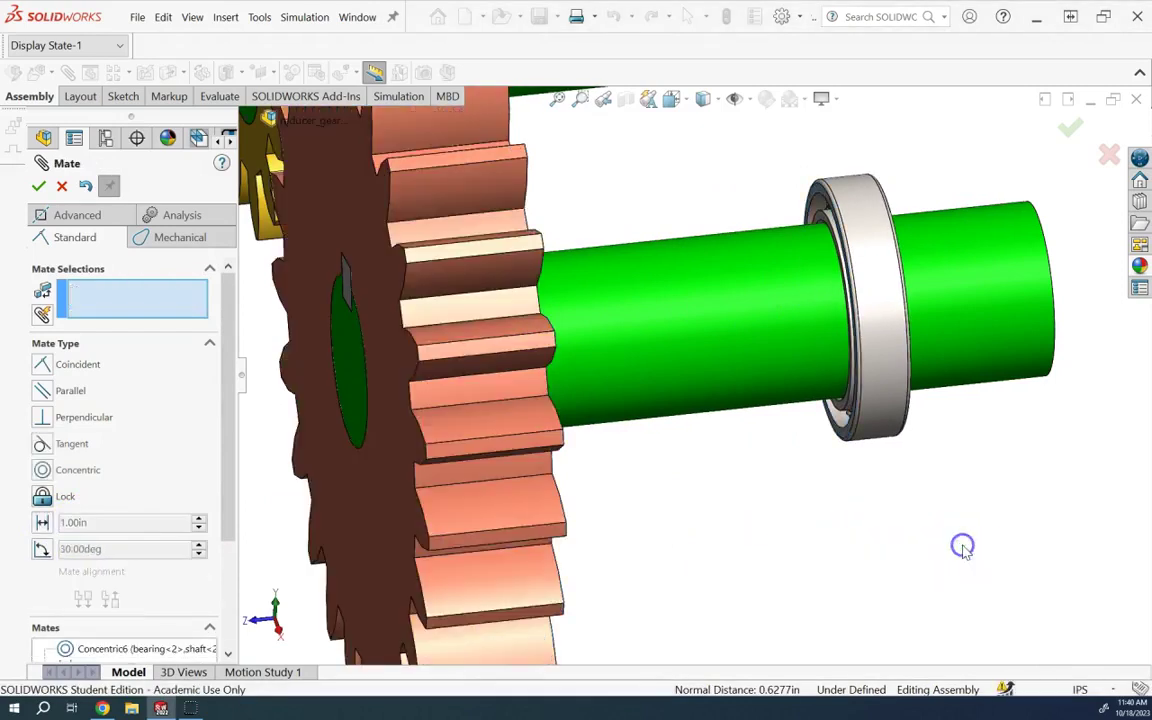
{"action": "left_click", "coordinate": [39, 185]}
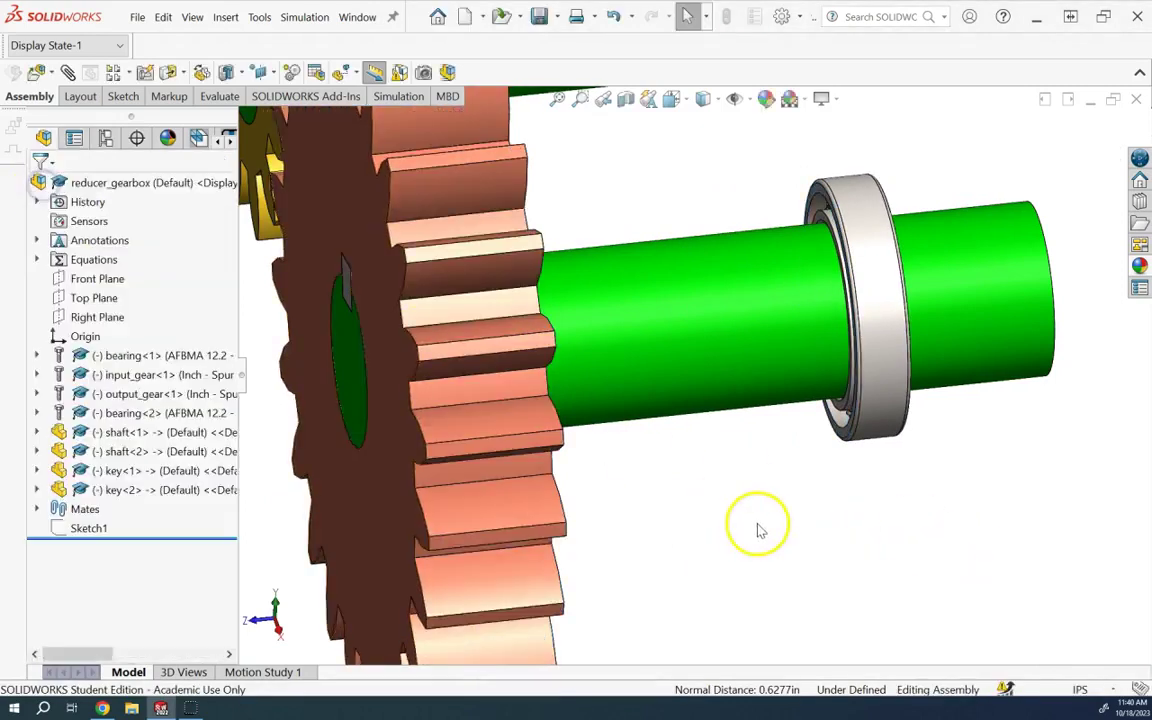
Step: Add a concentric mate between the inner race of bearing<1> and the cylindrical face of the input-gear shaft
{"action": "scroll", "coordinate": [771, 490], "scroll_direction": "up", "scroll_amount": 3}
{"action": "scroll", "coordinate": [863, 590], "scroll_direction": "up", "scroll_amount": 5}
{"action": "scroll", "coordinate": [740, 420], "scroll_direction": "down", "scroll_amount": 8}
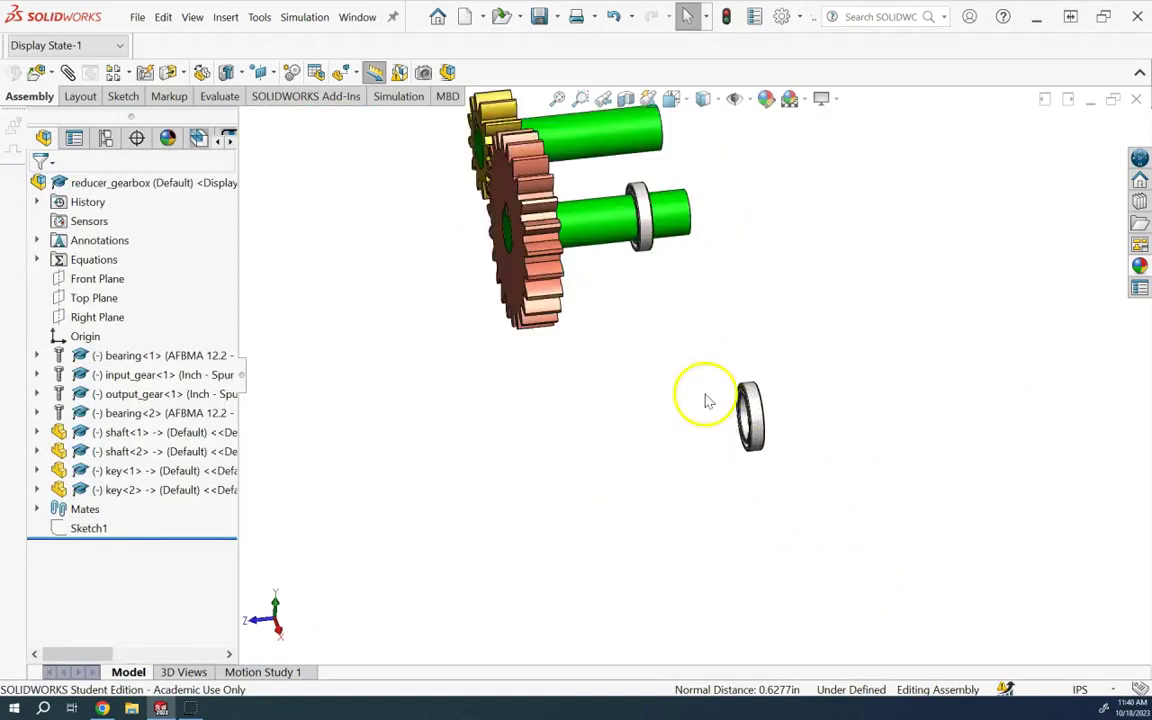
{"action": "left_click", "coordinate": [776, 440]}
{"action": "scroll", "coordinate": [699, 381], "scroll_direction": "up", "scroll_amount": 6}
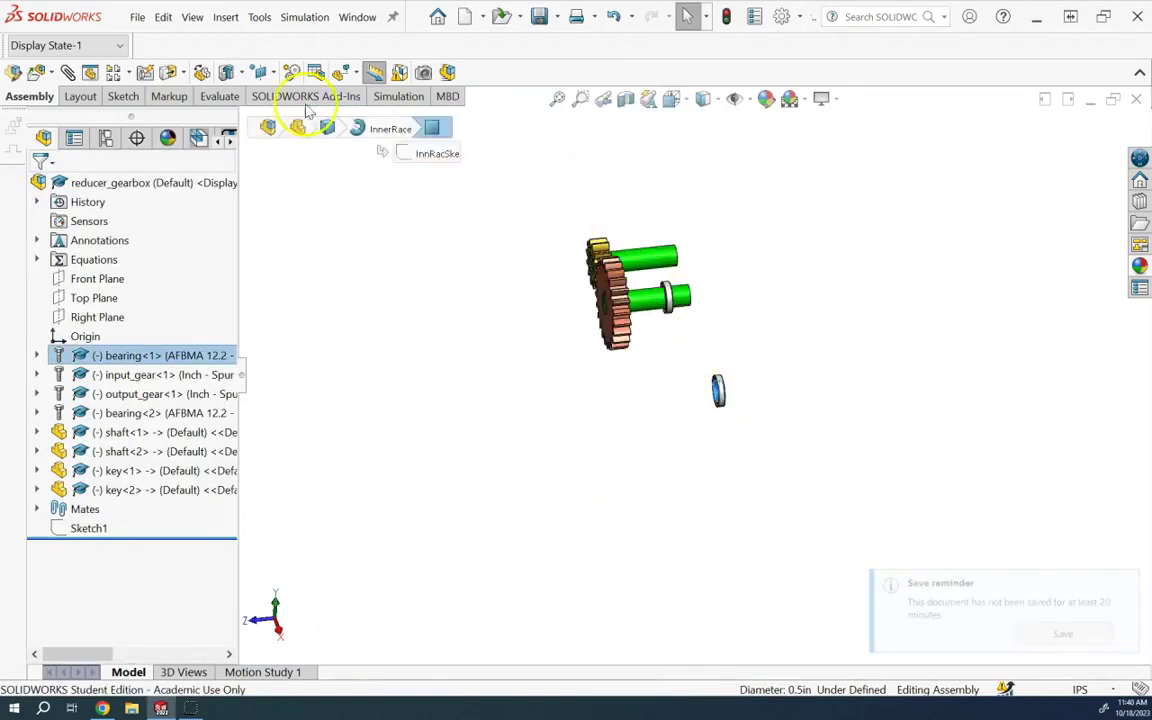
{"action": "left_click", "coordinate": [69, 78]}
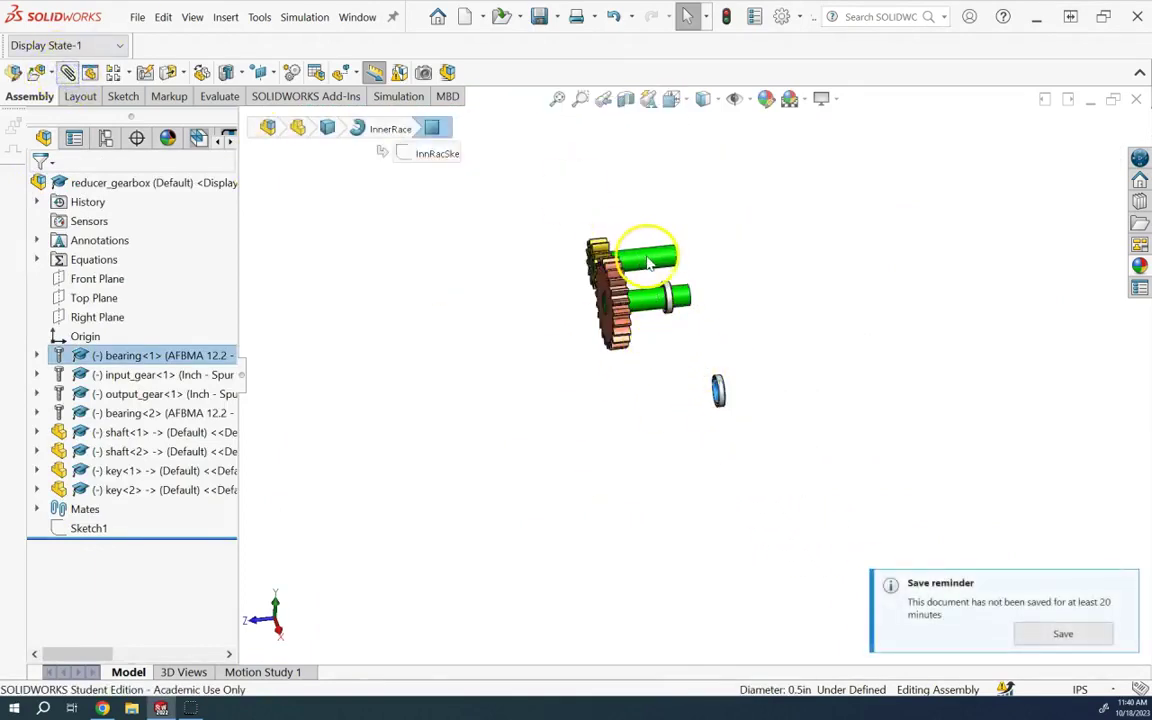
{"action": "left_click", "coordinate": [651, 262]}
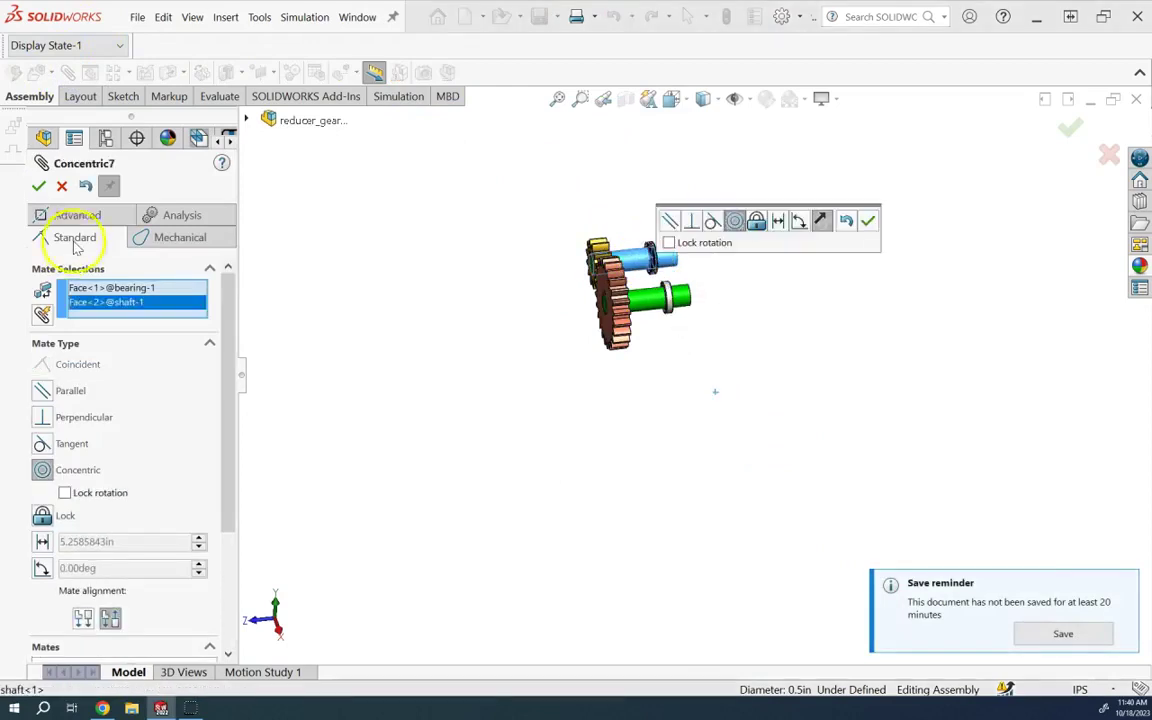
{"action": "left_click", "coordinate": [38, 186]}
Step: Add a 1 in distance mate between the gear-facing side of bearing<1> and the input gear's shaft-side face, and finish mating
{"action": "scroll", "coordinate": [590, 280], "scroll_direction": "down", "scroll_amount": 3}
{"action": "scroll", "coordinate": [770, 355], "scroll_direction": "down", "scroll_amount": 2}
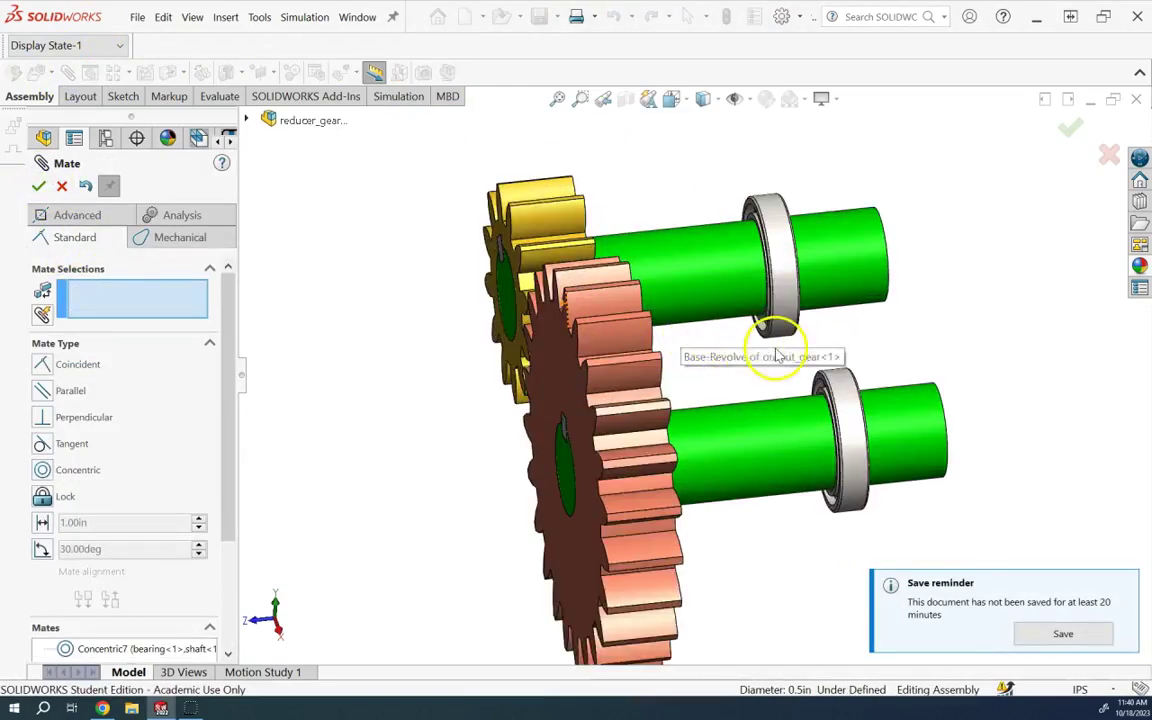
{"action": "scroll", "coordinate": [762, 332], "scroll_direction": "down", "scroll_amount": 4}
{"action": "left_click", "coordinate": [728, 348]}
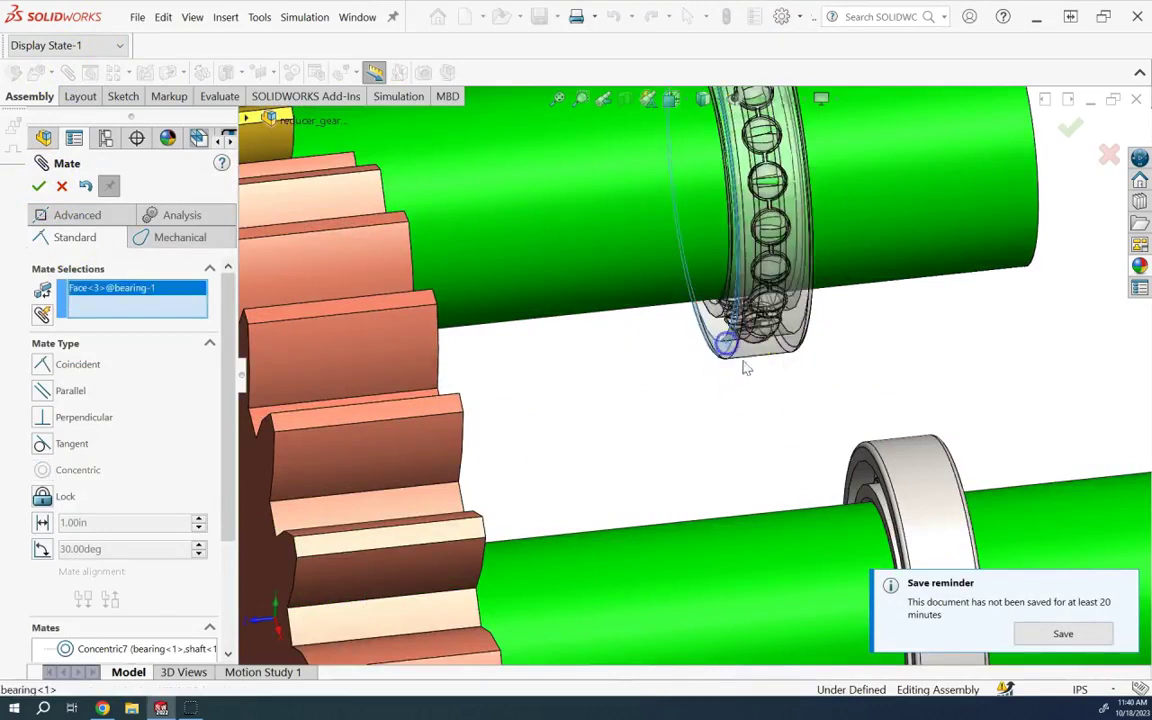
{"action": "scroll", "coordinate": [764, 378], "scroll_direction": "up", "scroll_amount": 5}
{"action": "left_click", "coordinate": [700, 375]}
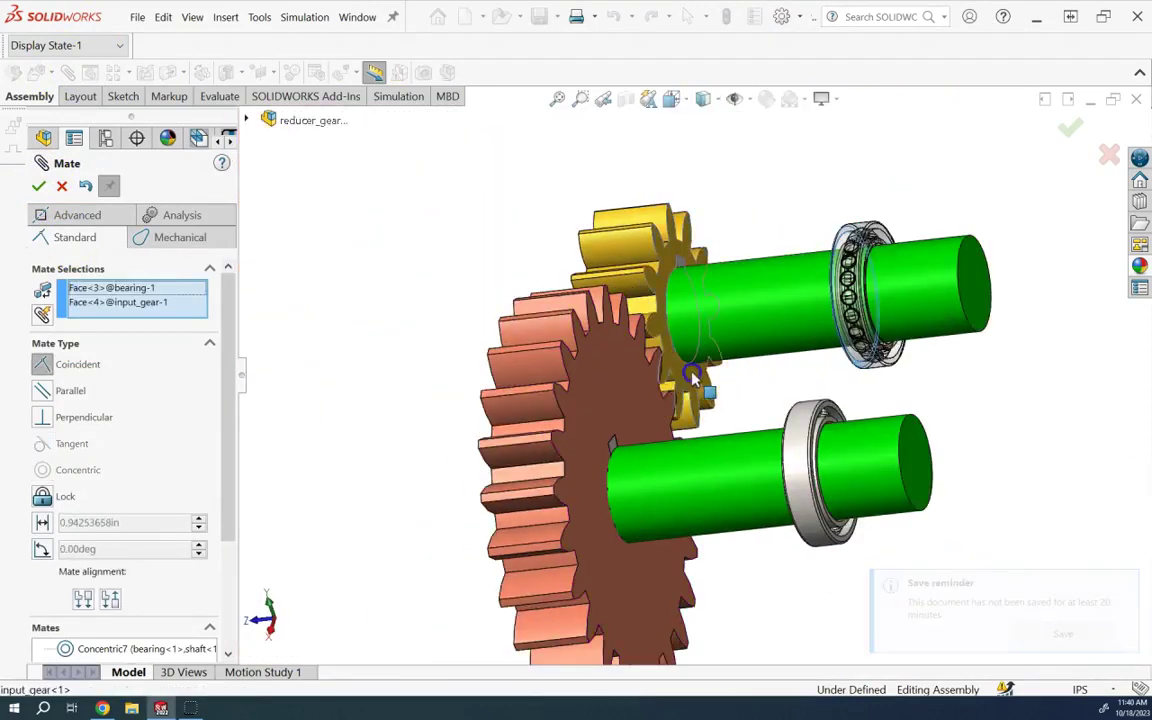
{"action": "left_click", "coordinate": [42, 522]}
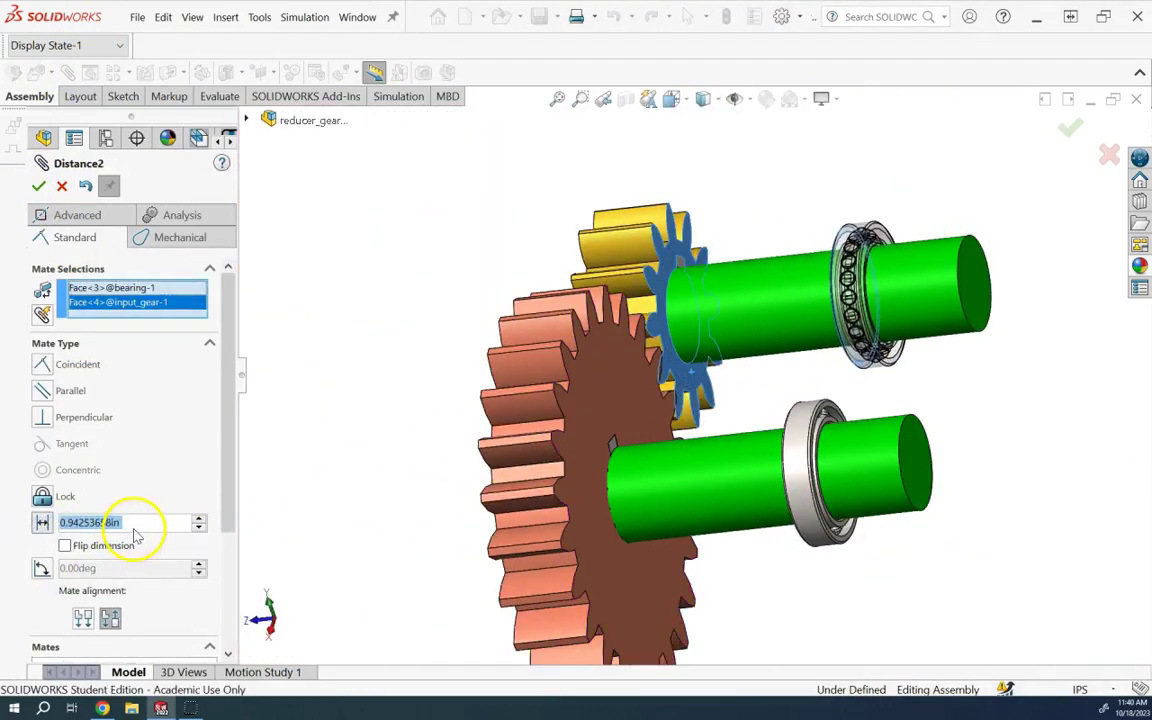
{"action": "type", "text": "1"}
{"action": "key", "text": "Return"}
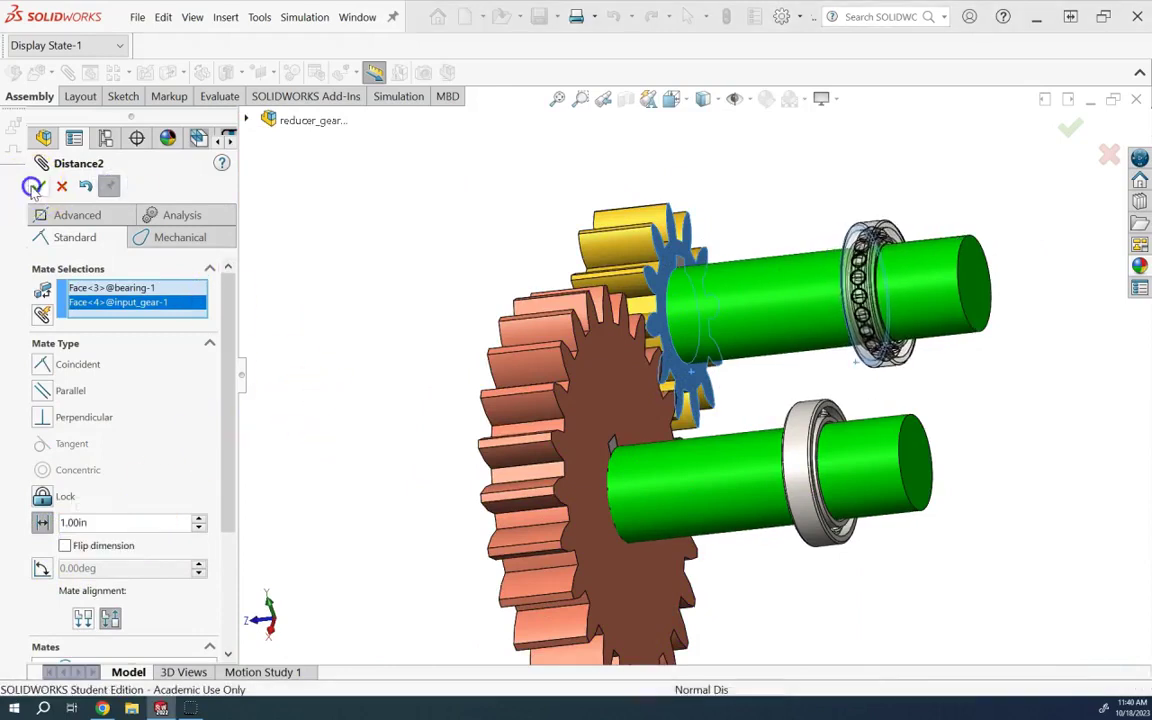
{"action": "left_click", "coordinate": [37, 185]}
{"action": "left_click", "coordinate": [37, 185]}
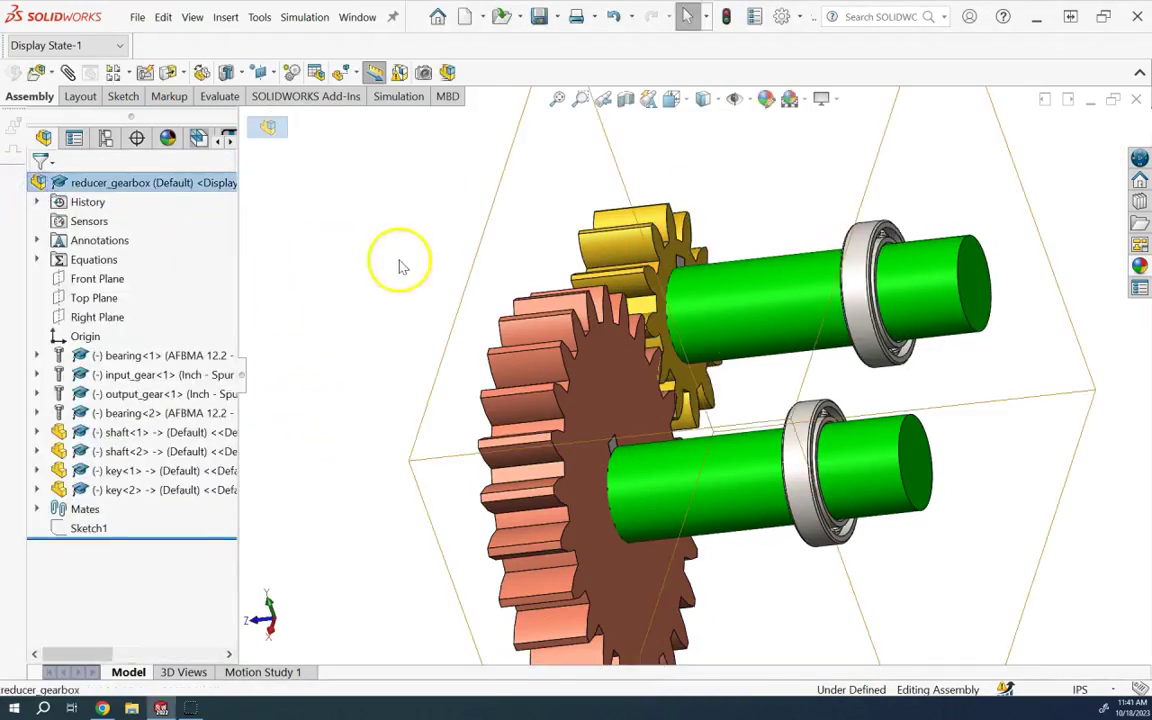
Step: Clear the selection and save the gearbox assembly
{"action": "left_click", "coordinate": [365, 251]}
{"action": "key", "text": "ctrl+7"}
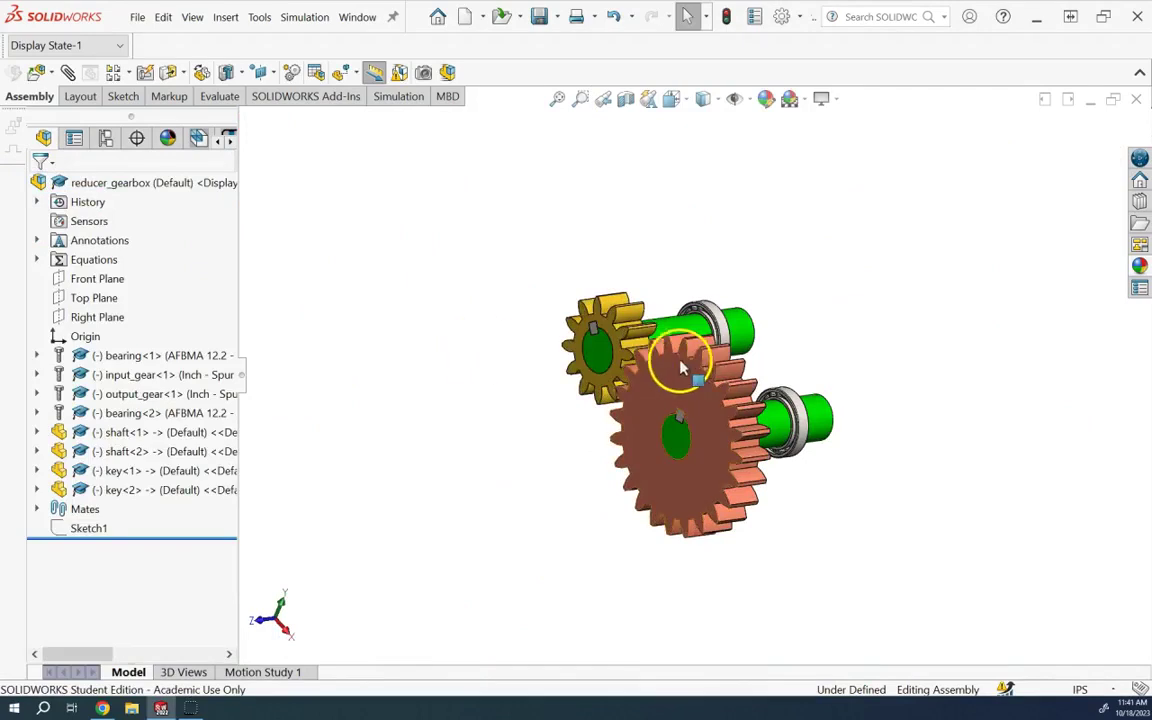
{"action": "left_click", "coordinate": [541, 17]}
{"action": "left_click", "coordinate": [689, 162]}
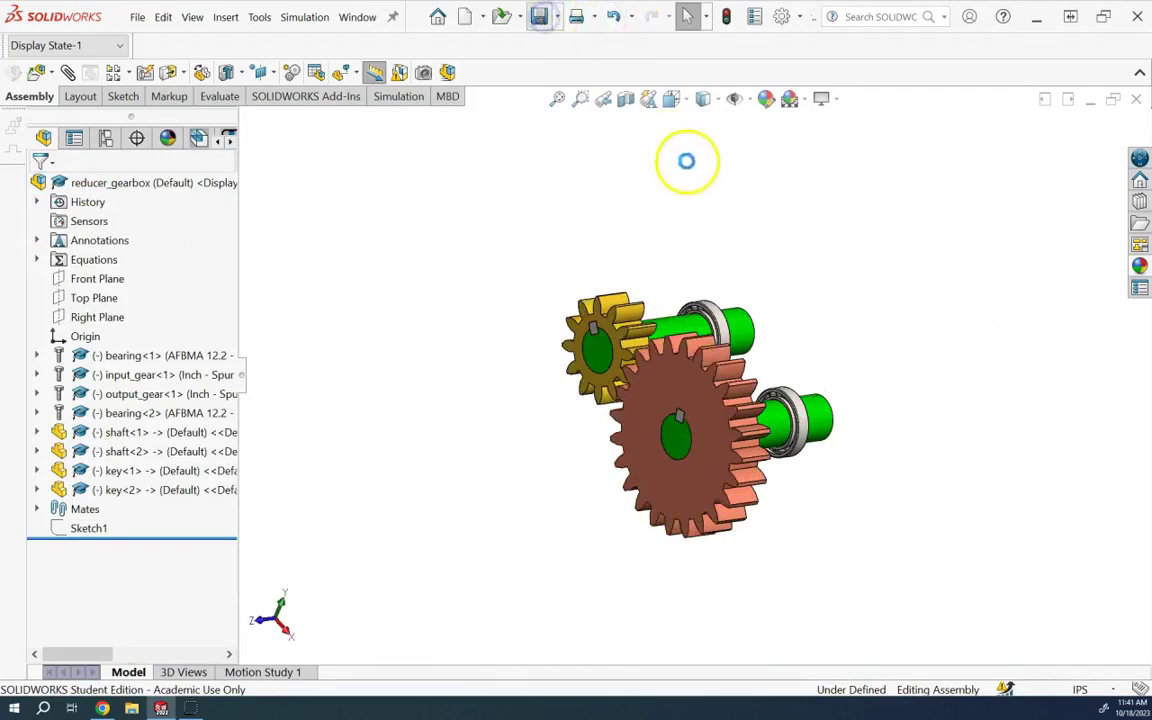
{"action": "key", "text": "ctrl+7"}
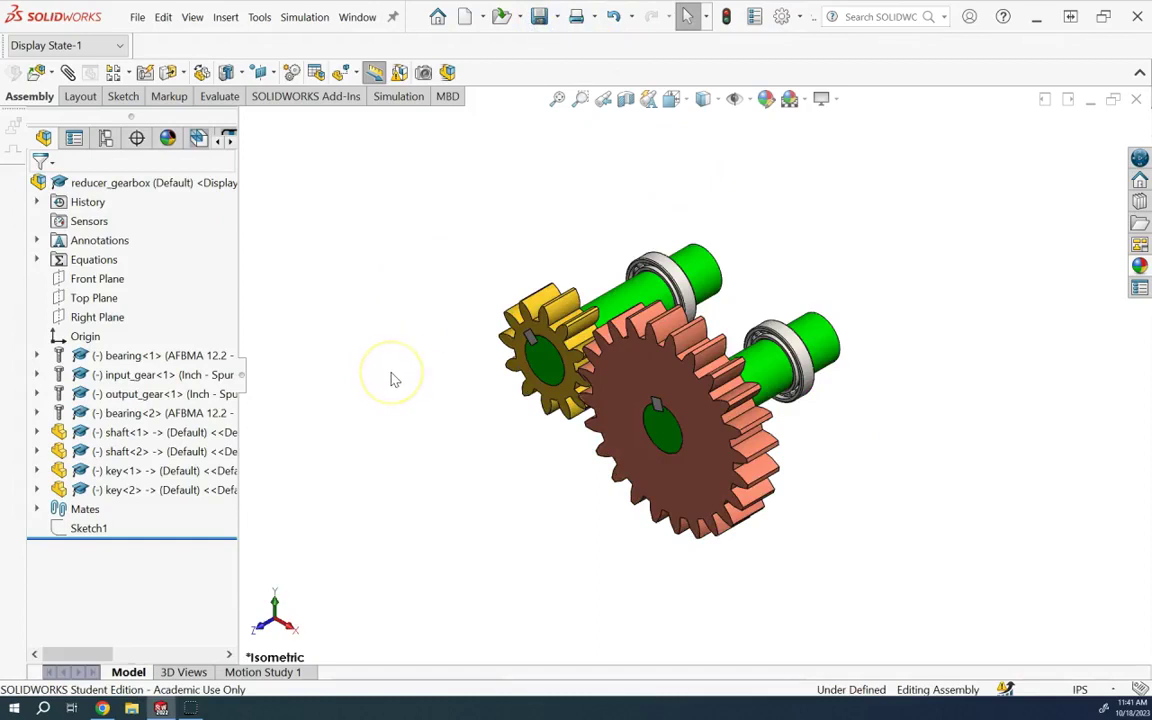
Step: Insert a new part into the assembly and set it to float
{"action": "left_click", "coordinate": [40, 74]}
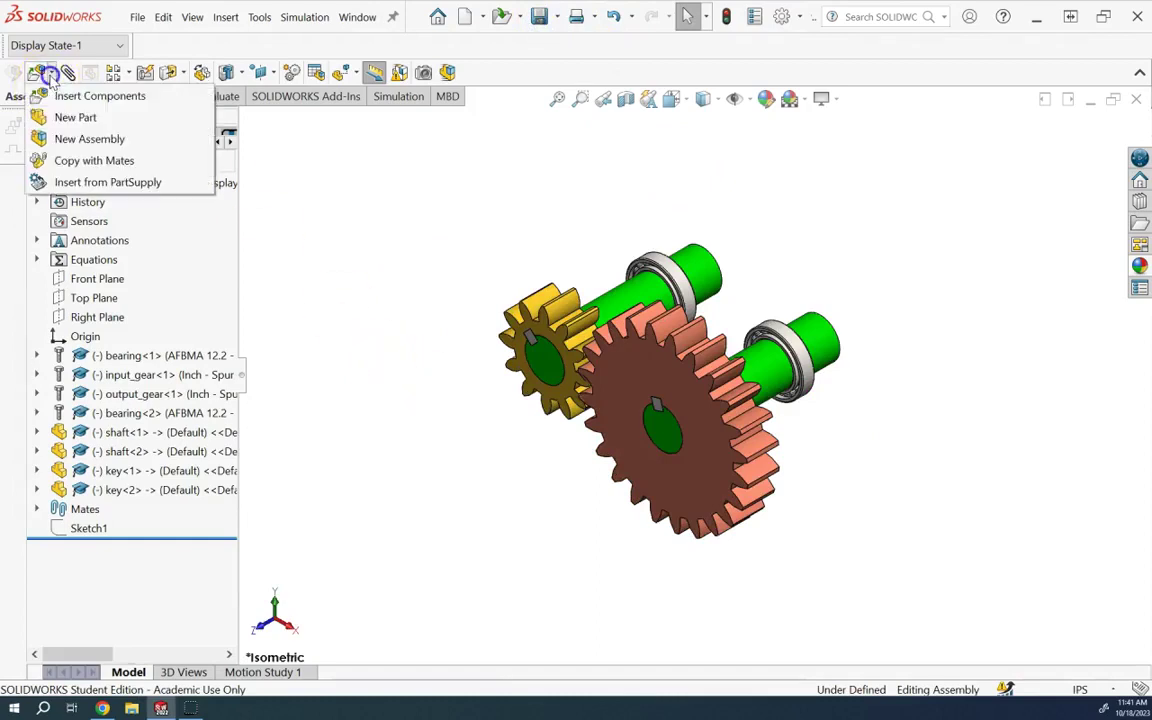
{"action": "left_click", "coordinate": [77, 117]}
{"action": "left_click", "coordinate": [118, 134]}
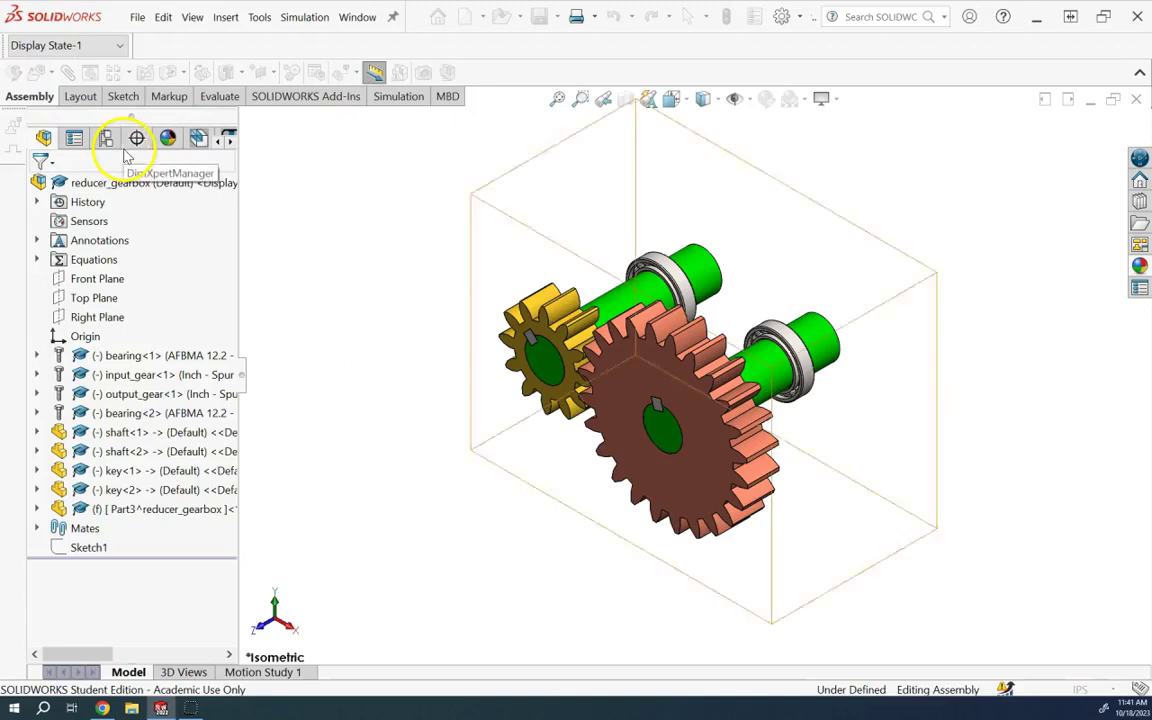
{"action": "right_click", "coordinate": [160, 509]}
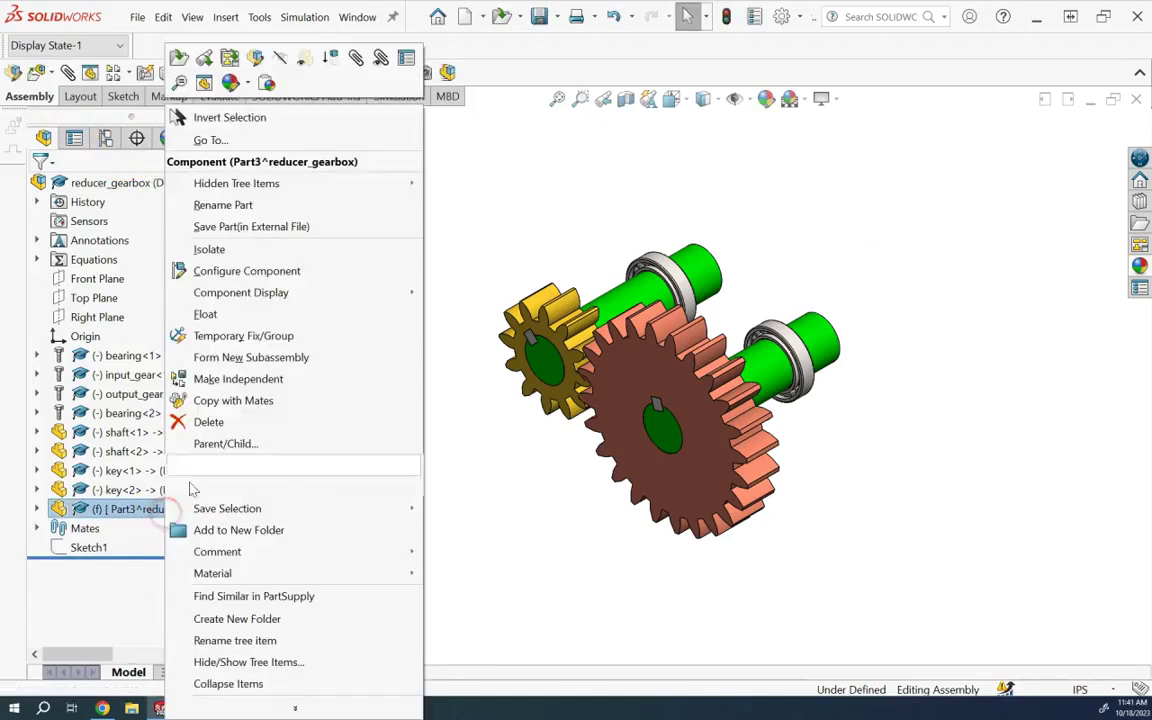
{"action": "left_click", "coordinate": [215, 316]}
Step: Rename the new part in the assembly tree as housing
{"action": "right_click", "coordinate": [166, 510]}
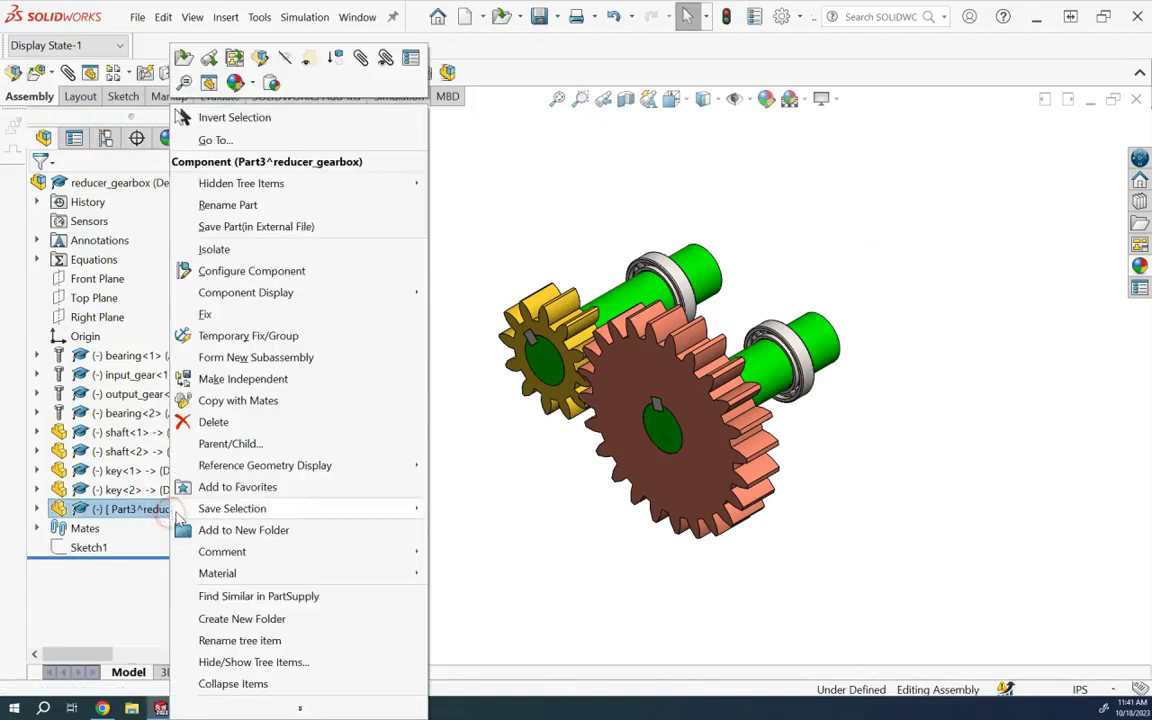
{"action": "left_click", "coordinate": [258, 642]}
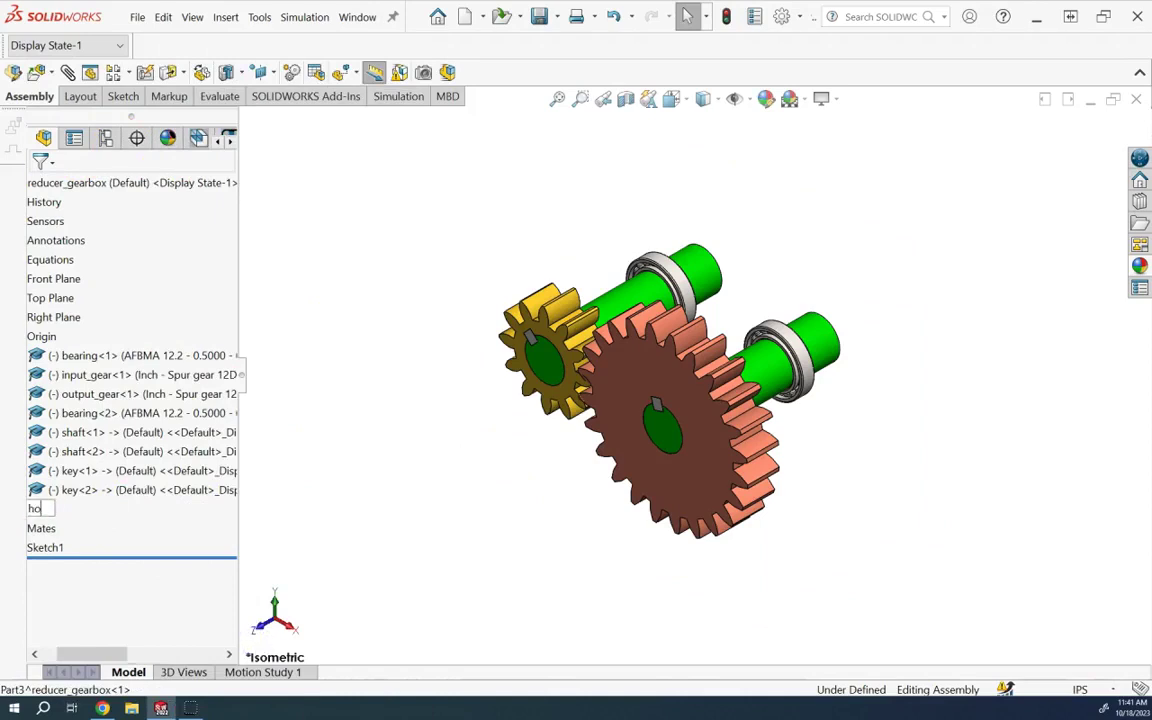
{"action": "key", "text": "Return"}
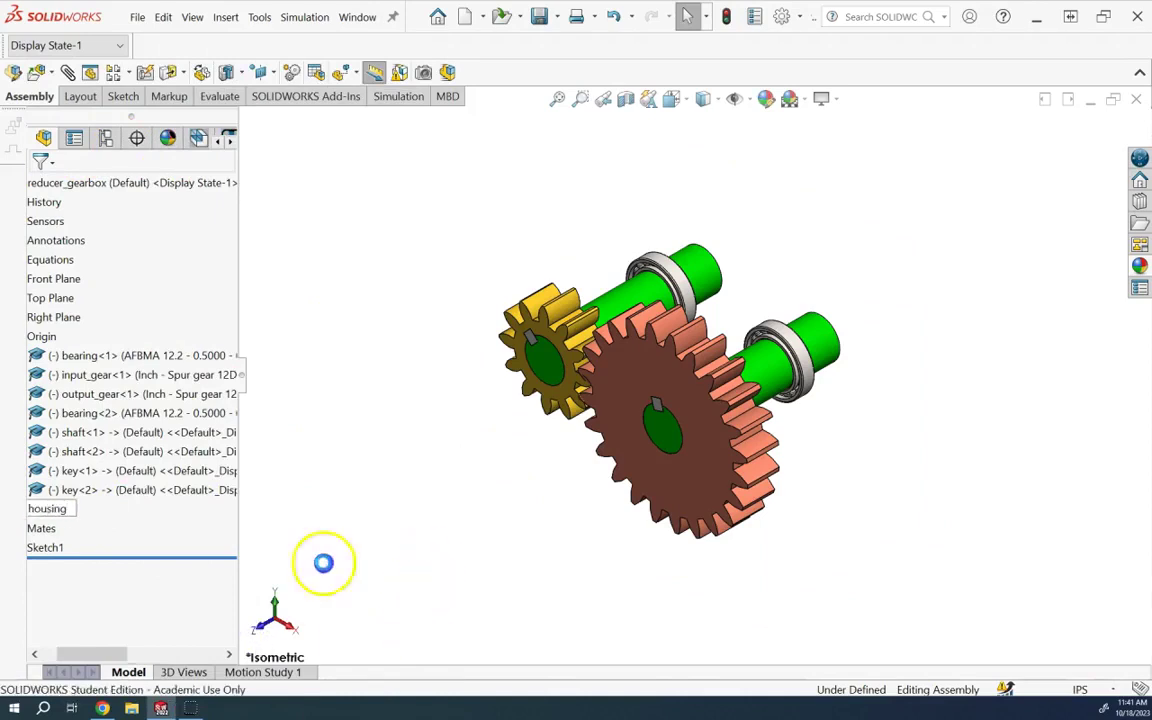
{"action": "left_click", "coordinate": [159, 625]}
{"action": "left_click_drag", "start_coordinate": [65, 653], "coordinate": [53, 653]}
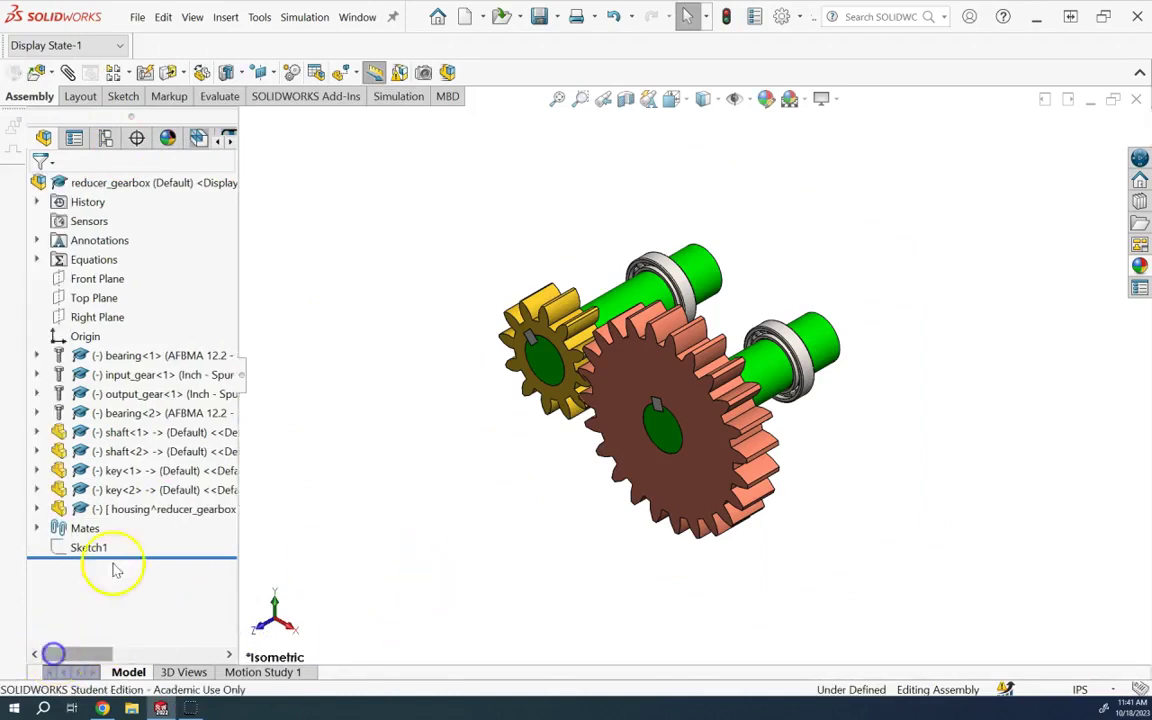
Step: Edit the housing part in context and start a sketch on its own Front Plane
{"action": "right_click", "coordinate": [116, 510]}
{"action": "left_click", "coordinate": [211, 58]}
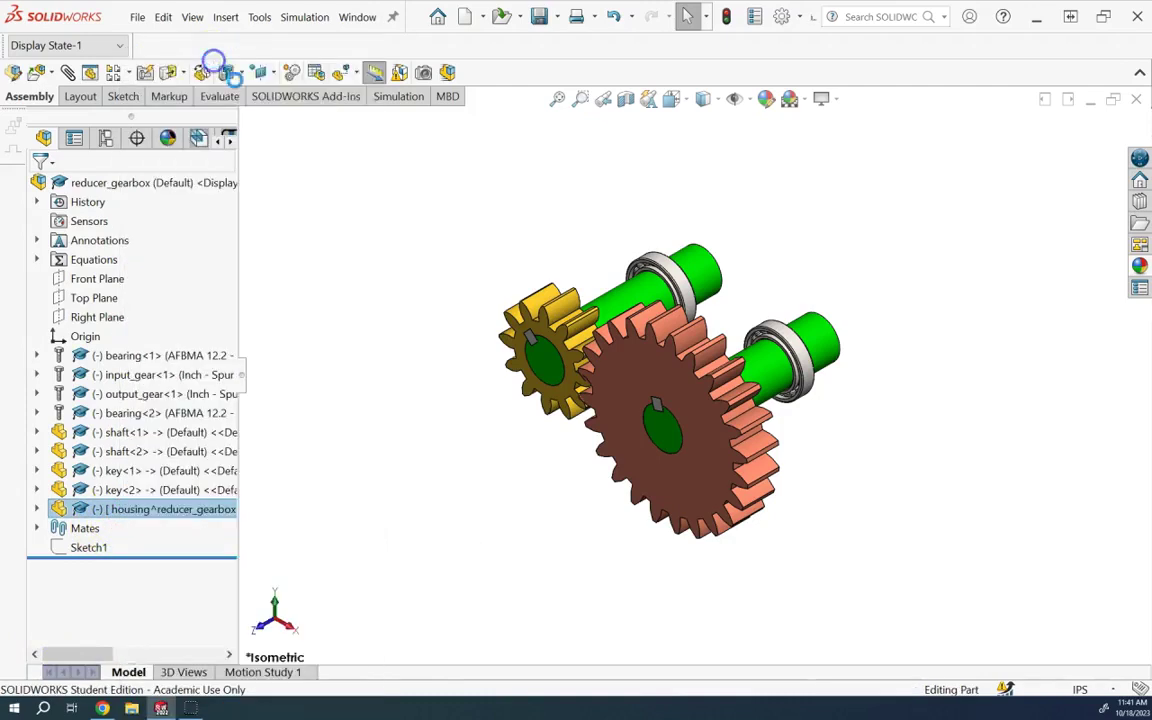
{"action": "left_click", "coordinate": [37, 509]}
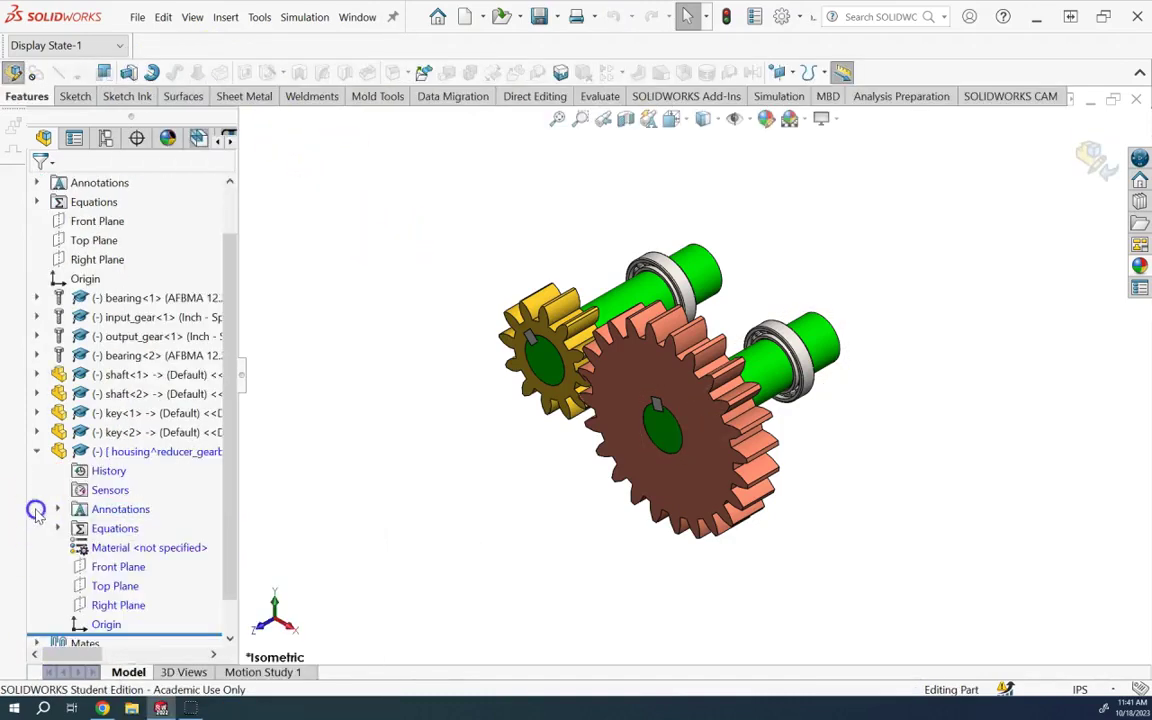
{"action": "left_click", "coordinate": [115, 566]}
{"action": "left_click", "coordinate": [141, 542]}
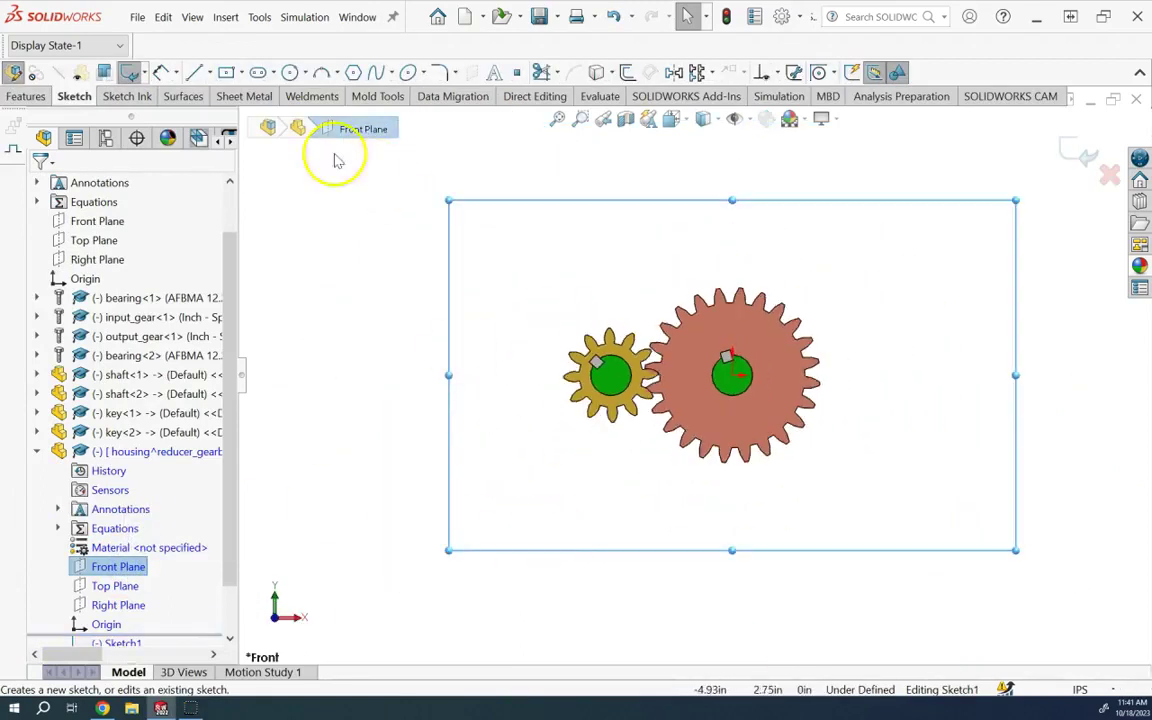
Step: Sketch a corner rectangle about 3.75 in high that encloses both gears
{"action": "left_click", "coordinate": [244, 75]}
{"action": "left_click", "coordinate": [228, 72]}
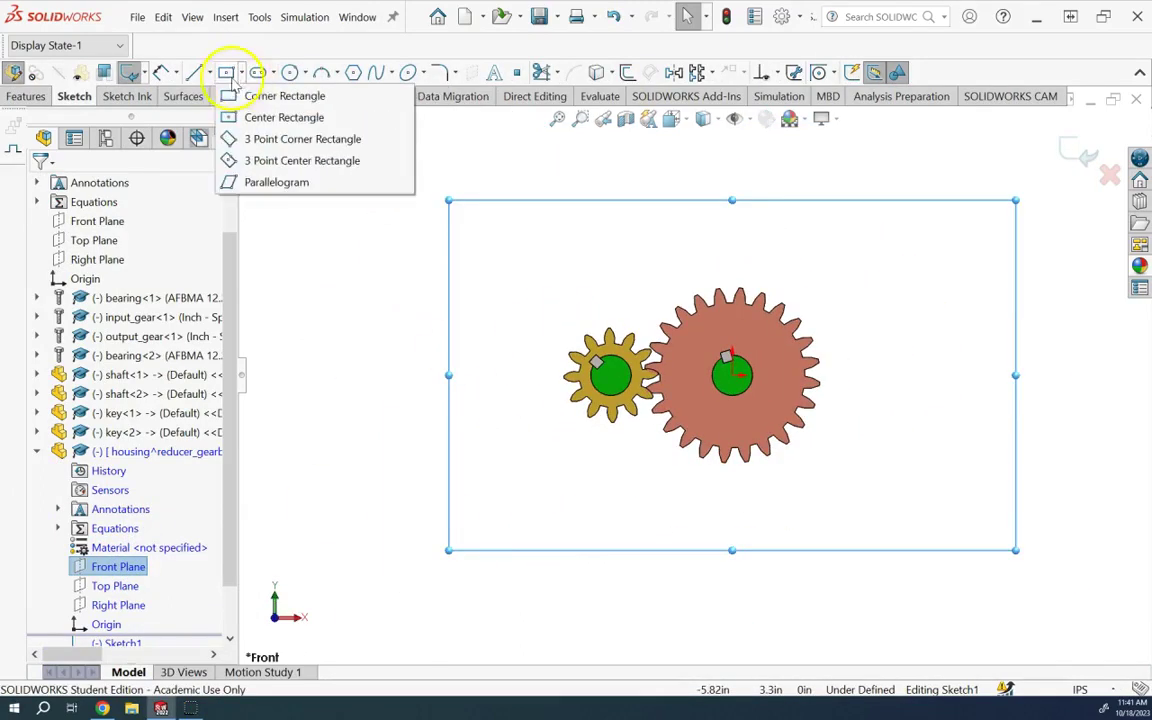
{"action": "left_click", "coordinate": [233, 93]}
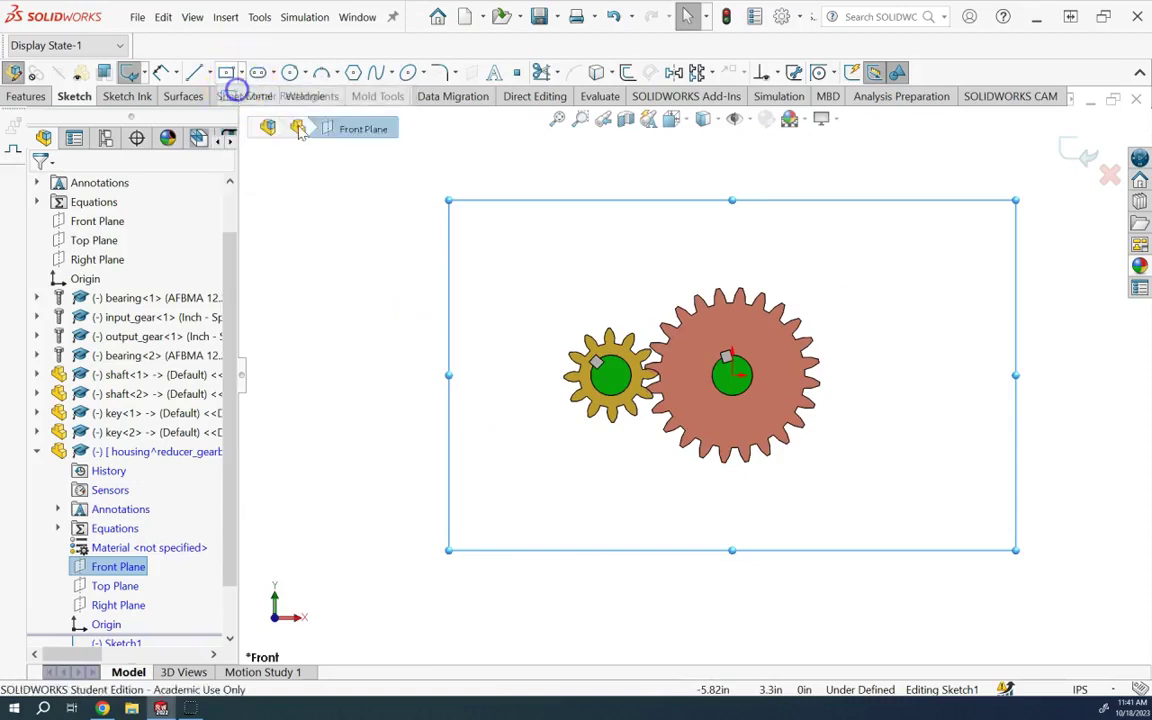
{"action": "left_click", "coordinate": [487, 229]}
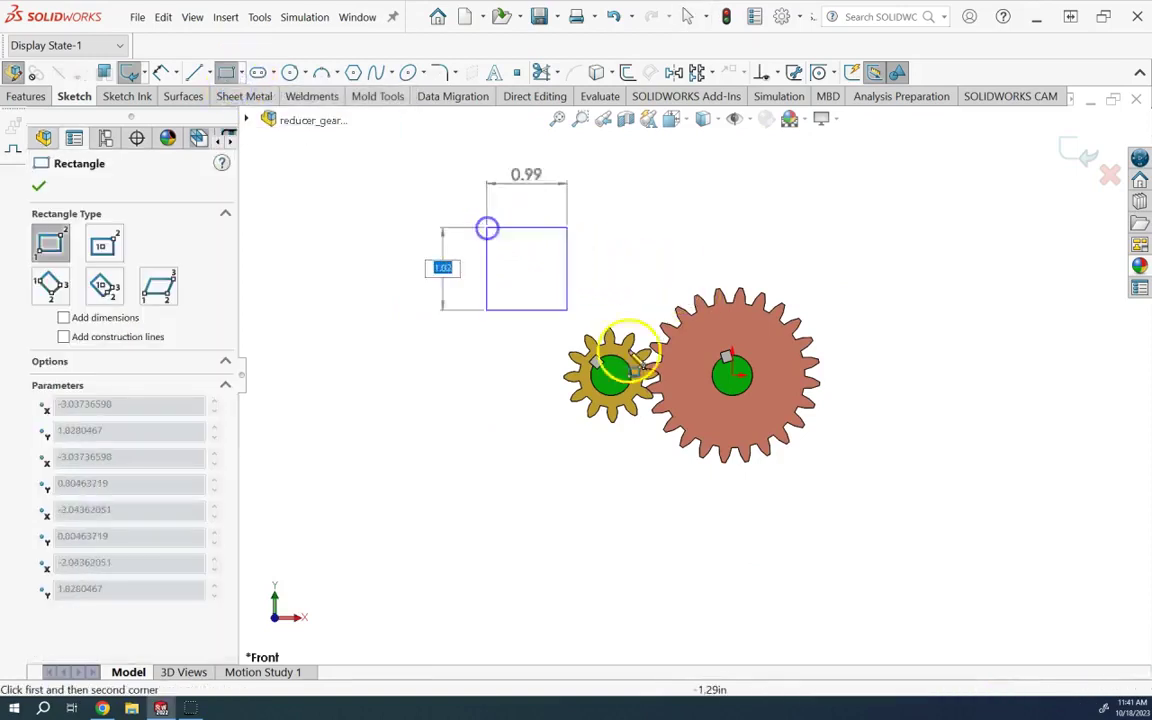
{"action": "left_click", "coordinate": [909, 530]}
Step: Dimension the rectangle's height as 3 in
{"action": "left_click", "coordinate": [160, 72]}
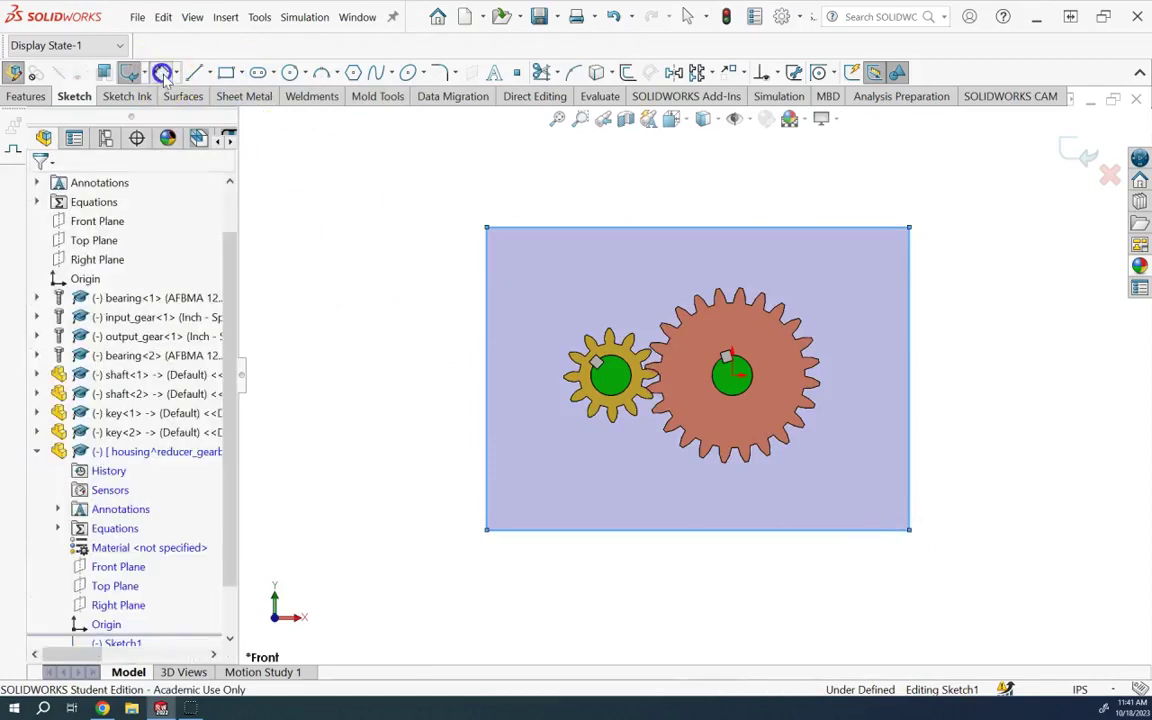
{"action": "left_click", "coordinate": [490, 308]}
{"action": "left_click", "coordinate": [456, 304]}
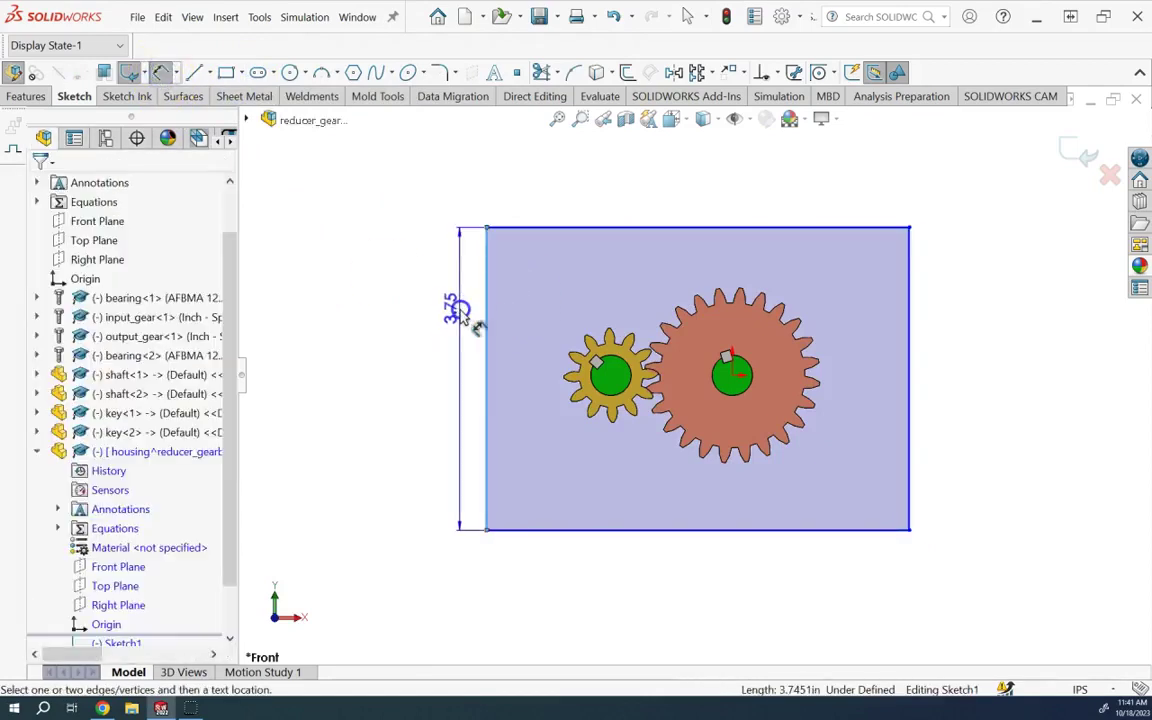
{"action": "left_click", "coordinate": [462, 310]}
{"action": "type", "text": "4"}
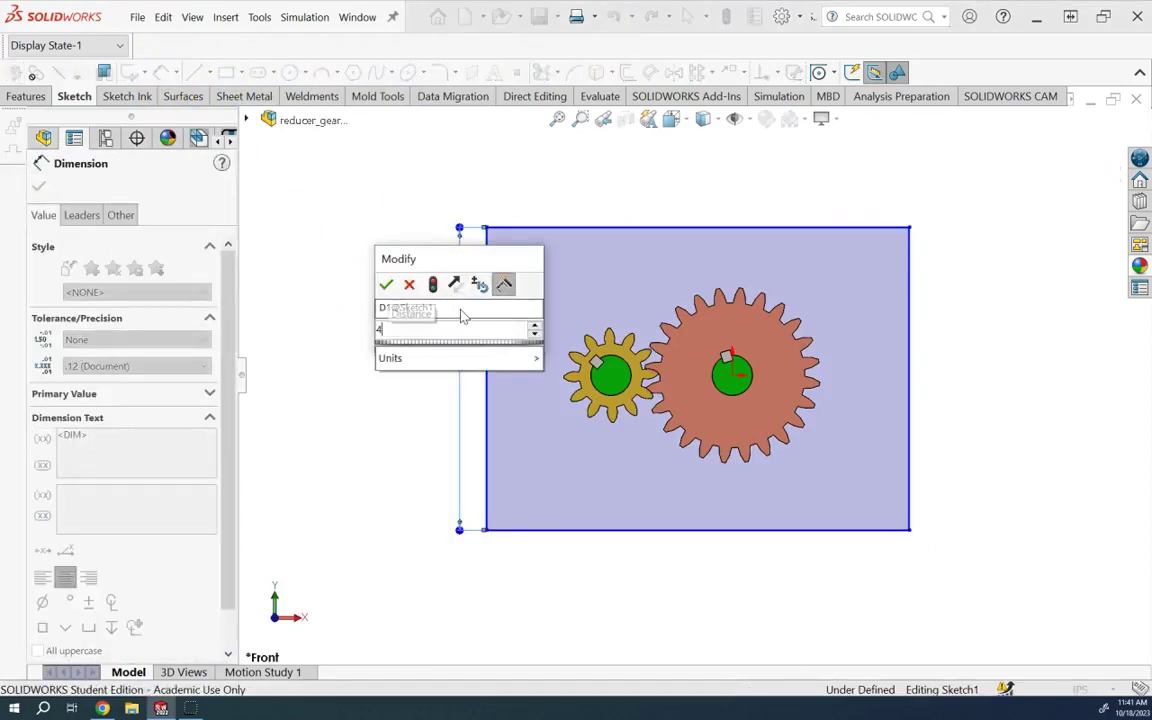
{"action": "key", "text": "BackSpace"}
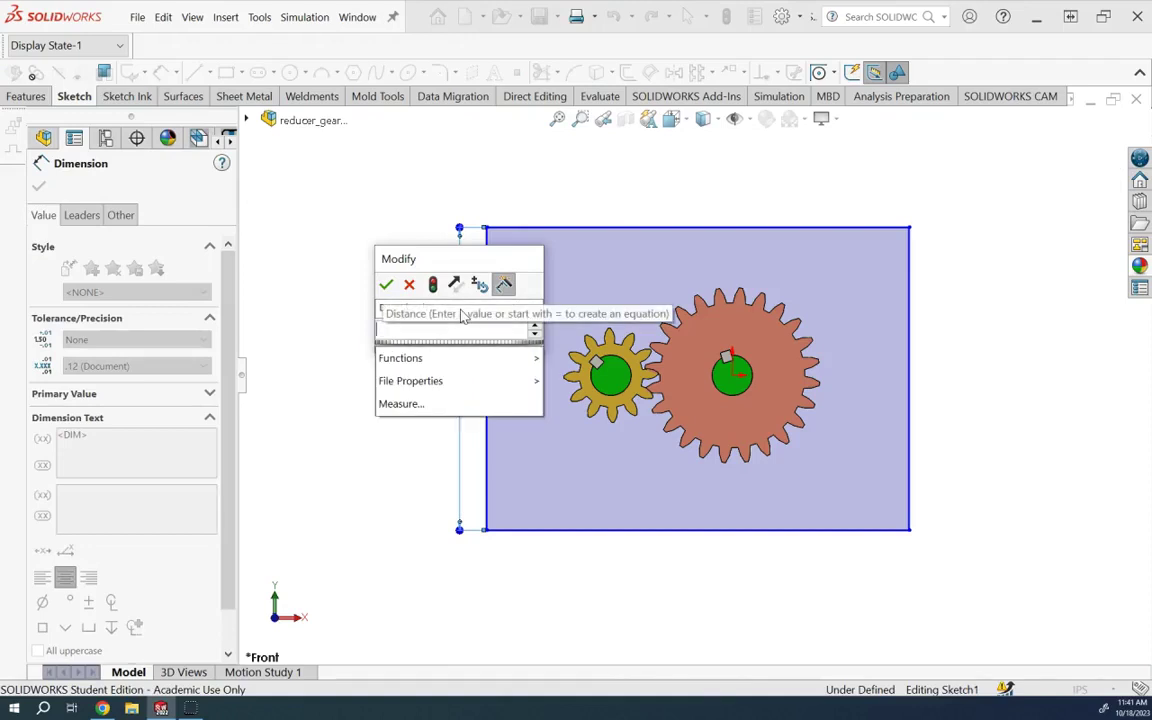
{"action": "type", "text": "3"}
{"action": "key", "text": "Return"}
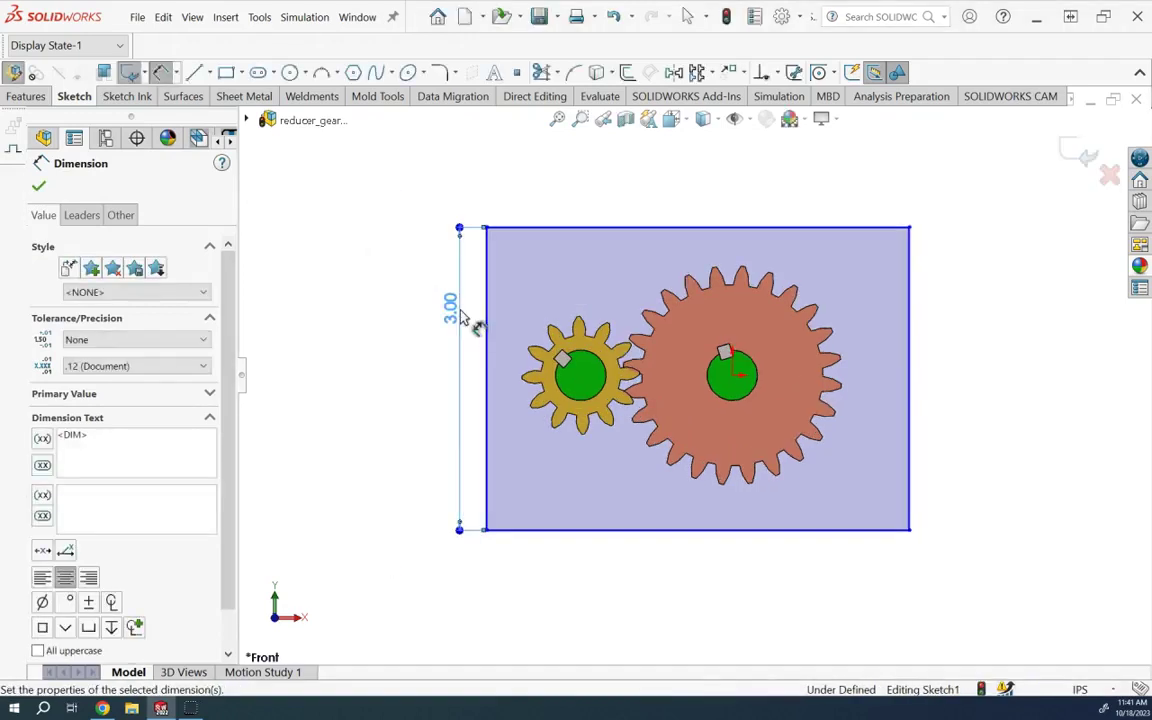
Step: Dimension the rectangle's width as 4 in and finish dimensioning
{"action": "left_click", "coordinate": [622, 229]}
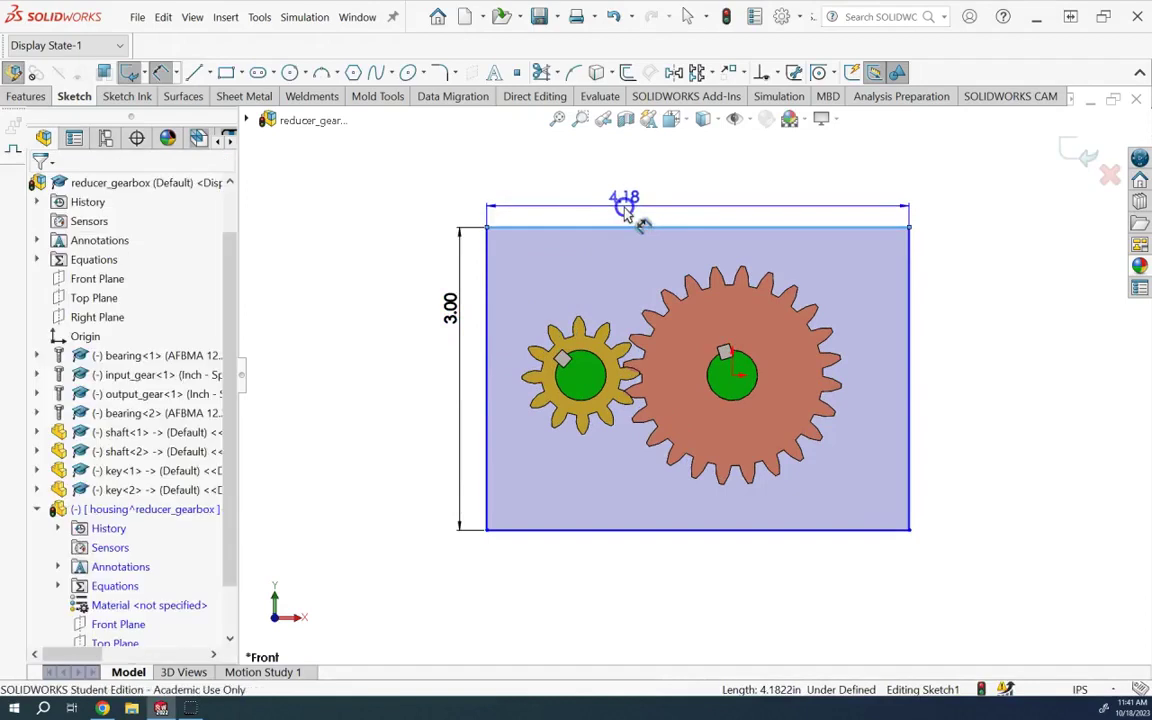
{"action": "left_click", "coordinate": [624, 210]}
{"action": "type", "text": "4"}
{"action": "key", "text": "Return"}
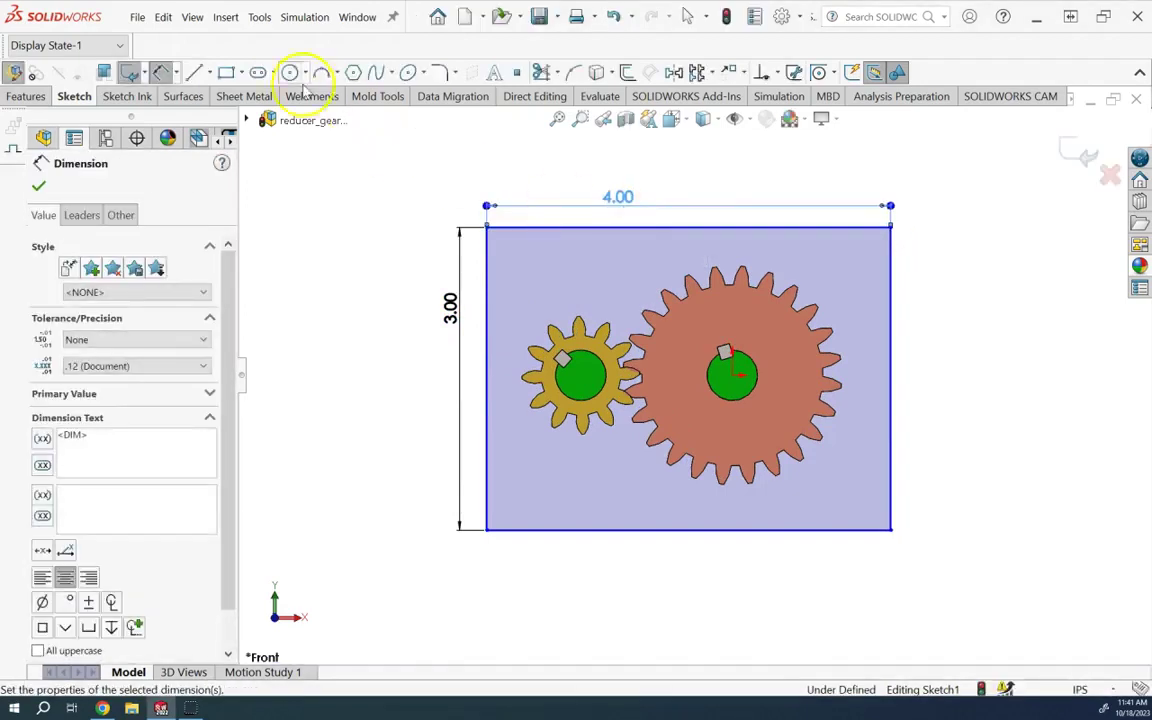
{"action": "left_click", "coordinate": [160, 72]}
{"action": "left_click", "coordinate": [259, 180]}
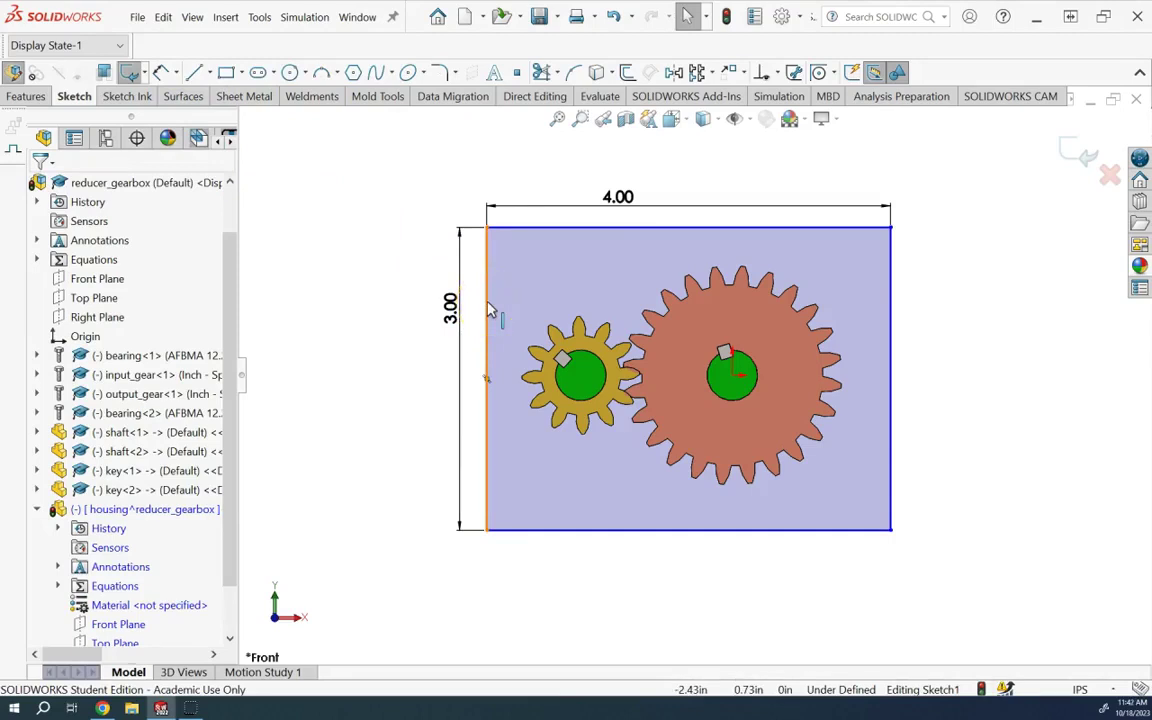
Step: Exit the housing sketch and start a Boss-Extrude from its rectangle
{"action": "key", "text": "Left"}
{"action": "key", "text": "Left"}
{"action": "key", "text": "Left"}
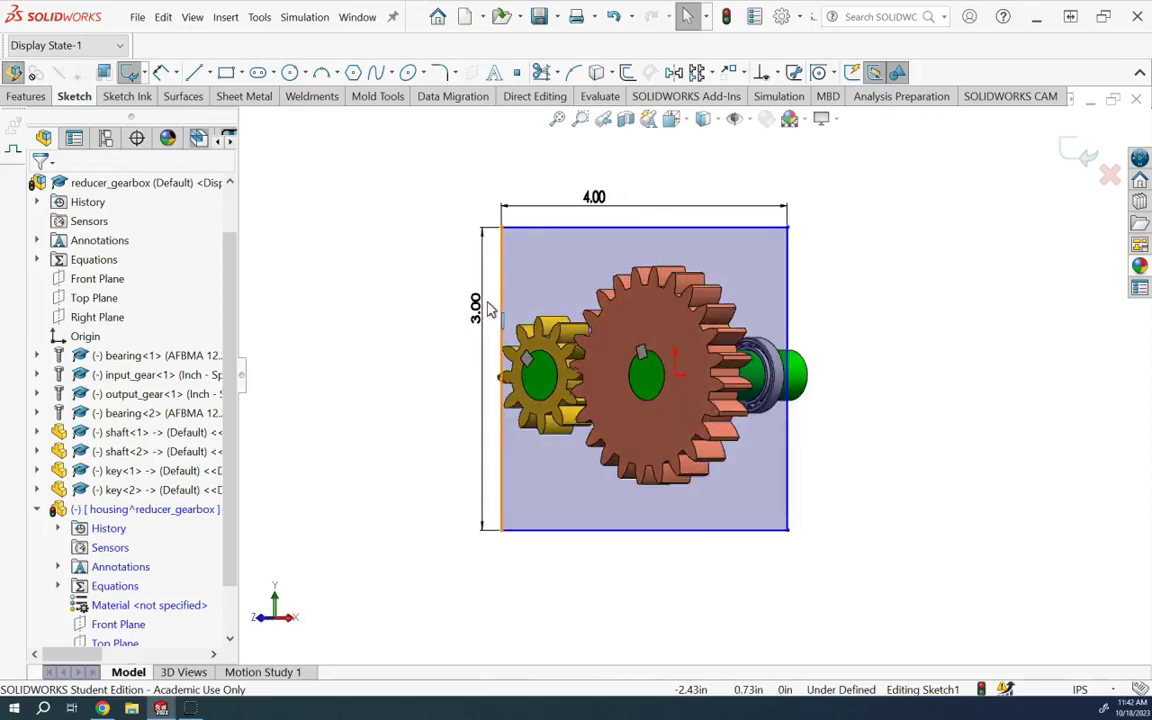
{"action": "key", "text": "Left"}
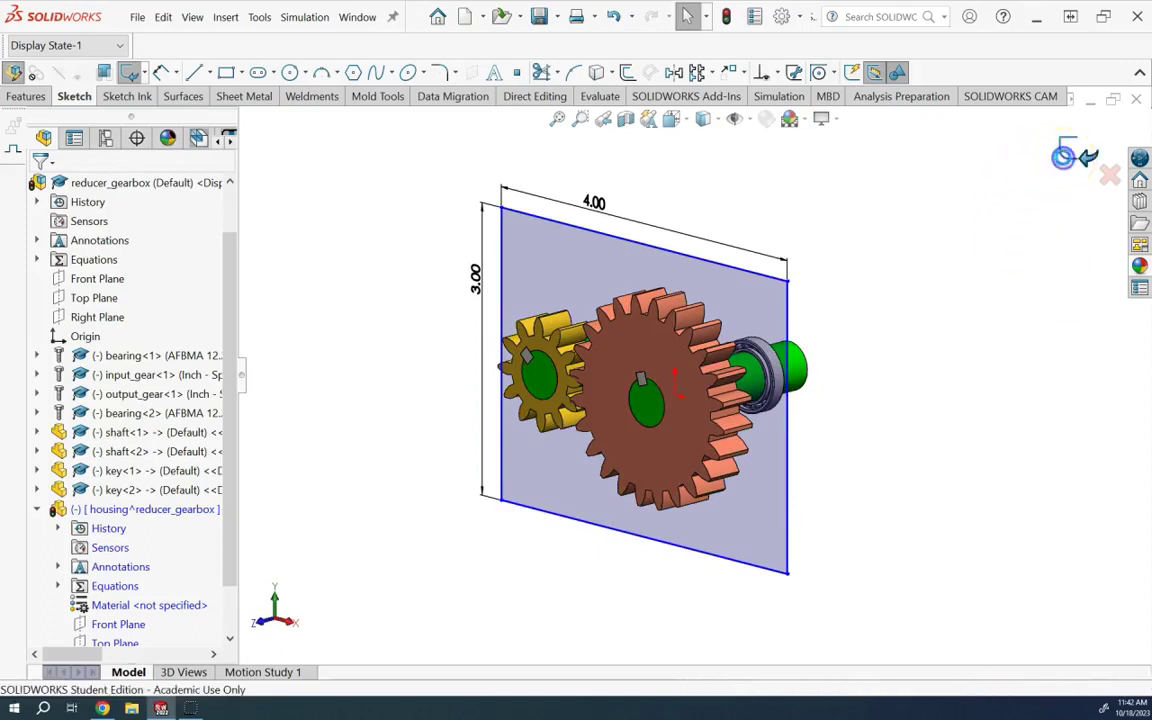
{"action": "left_click", "coordinate": [1070, 152]}
{"action": "left_click", "coordinate": [104, 73]}
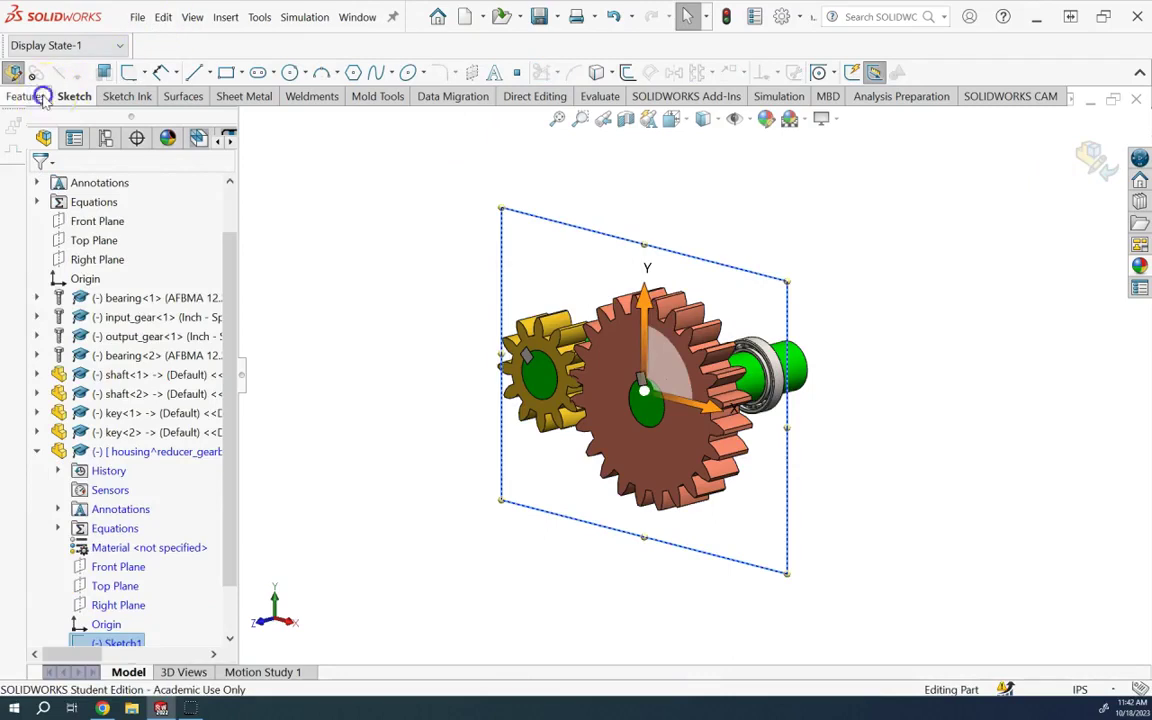
{"action": "left_click", "coordinate": [127, 73]}
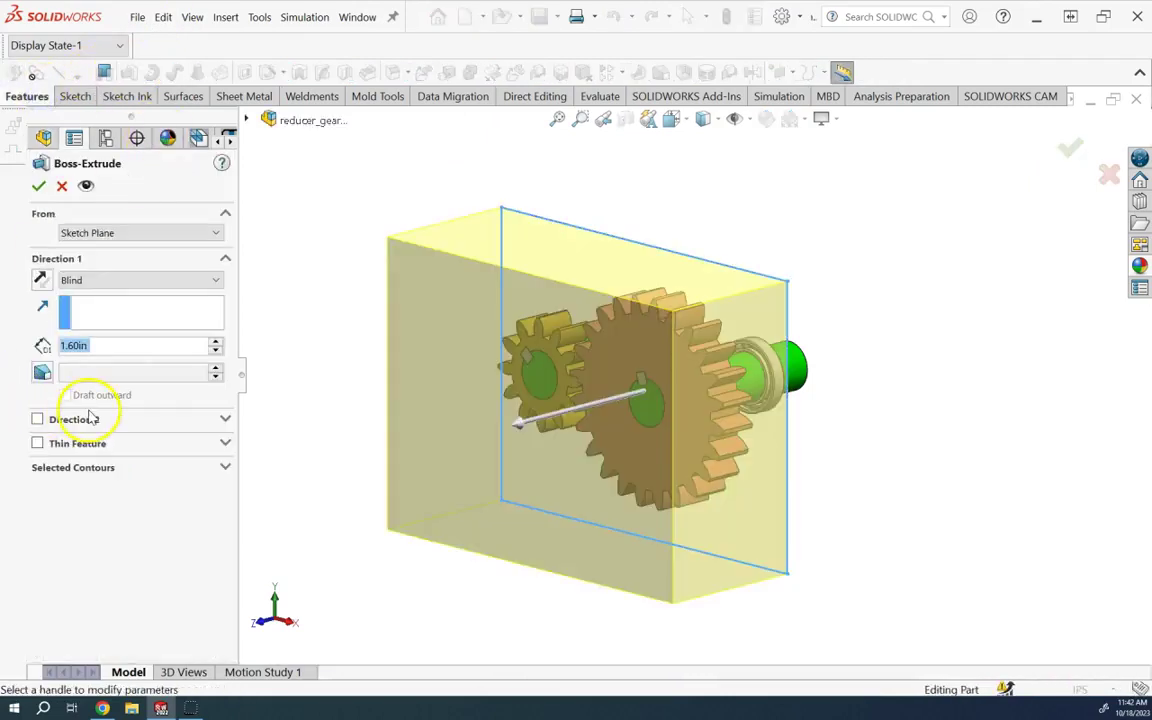
Step: Set the housing's blind extrusion depth to 1.40 in
{"action": "left_click", "coordinate": [910, 428]}
{"action": "key", "text": "Left"}
{"action": "key", "text": "Left"}
{"action": "key", "text": "Left"}
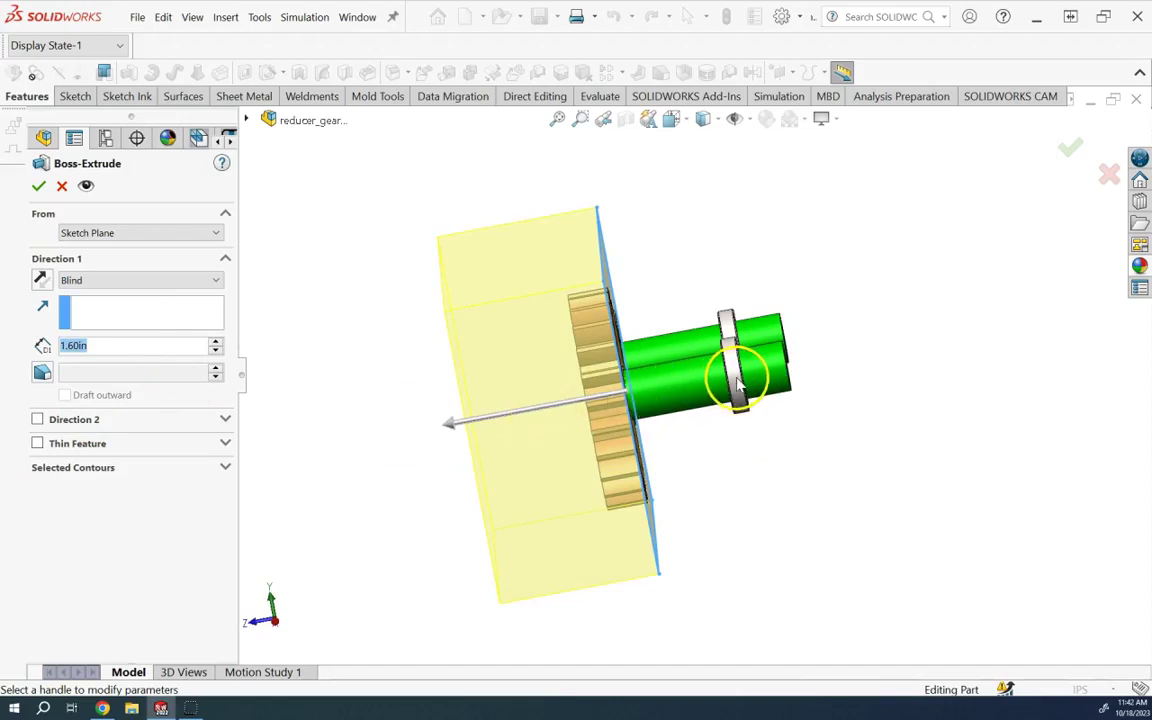
{"action": "left_click", "coordinate": [73, 346]}
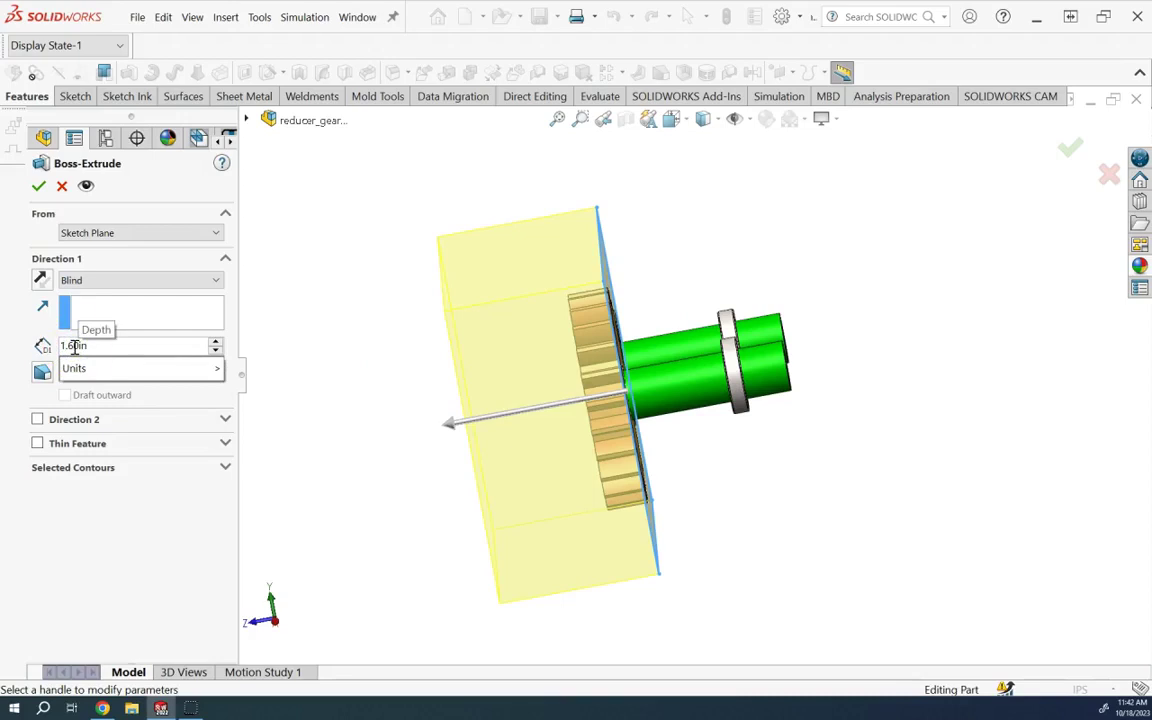
{"action": "scroll", "coordinate": [735, 365], "scroll_direction": "down", "scroll_amount": 3}
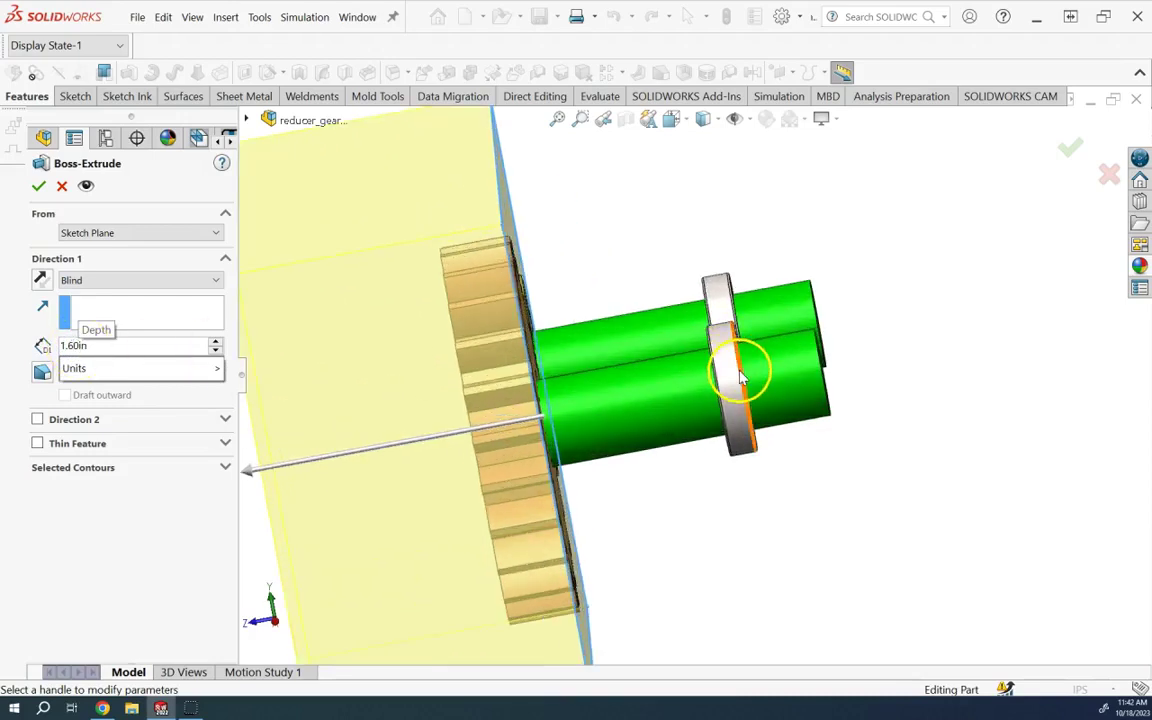
{"action": "left_click", "coordinate": [63, 188]}
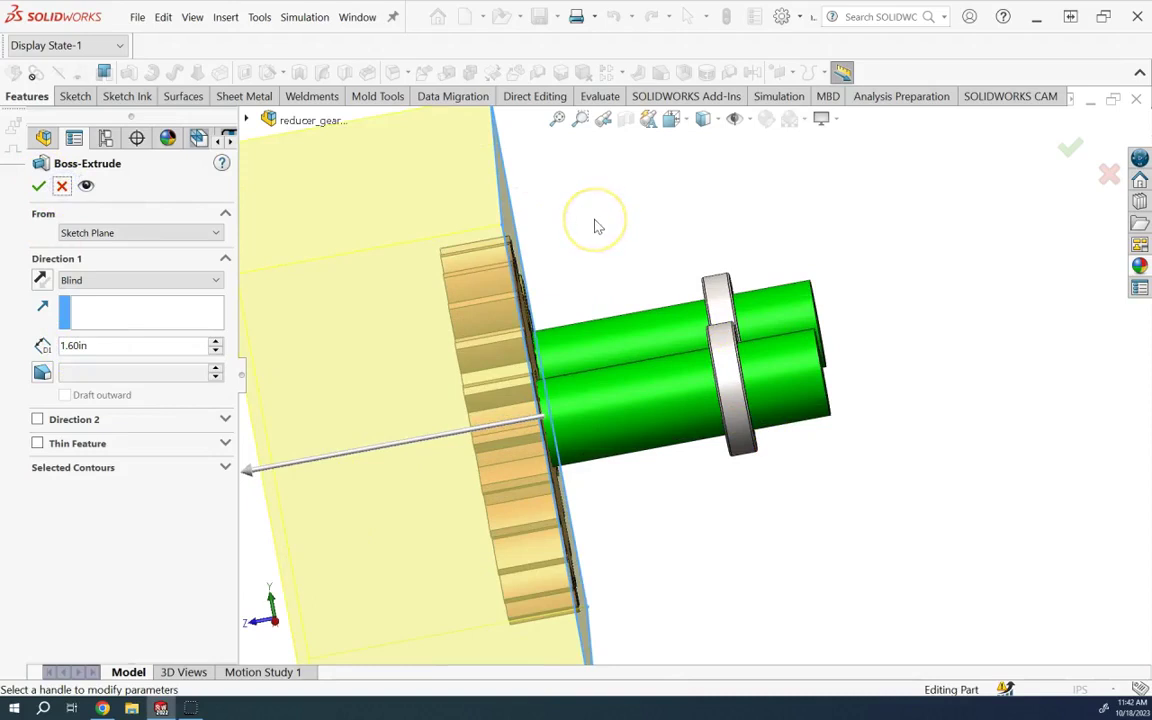
{"action": "left_click", "coordinate": [141, 318]}
{"action": "left_click", "coordinate": [70, 347]}
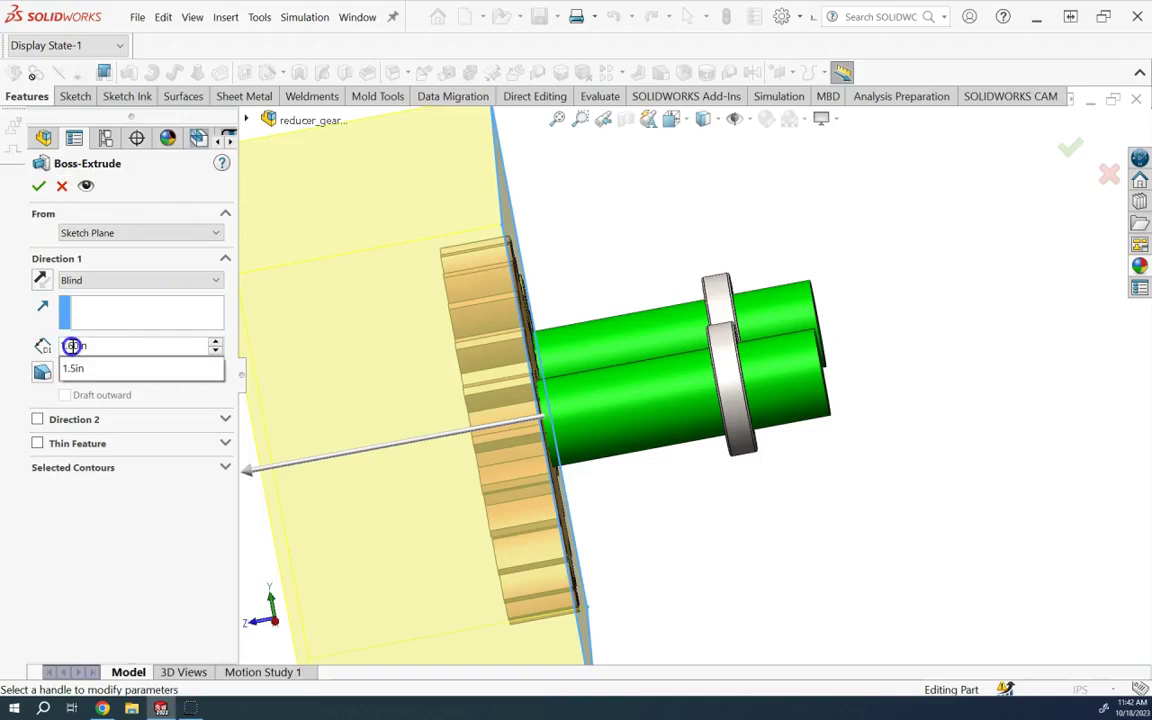
{"action": "left_click", "coordinate": [100, 369]}
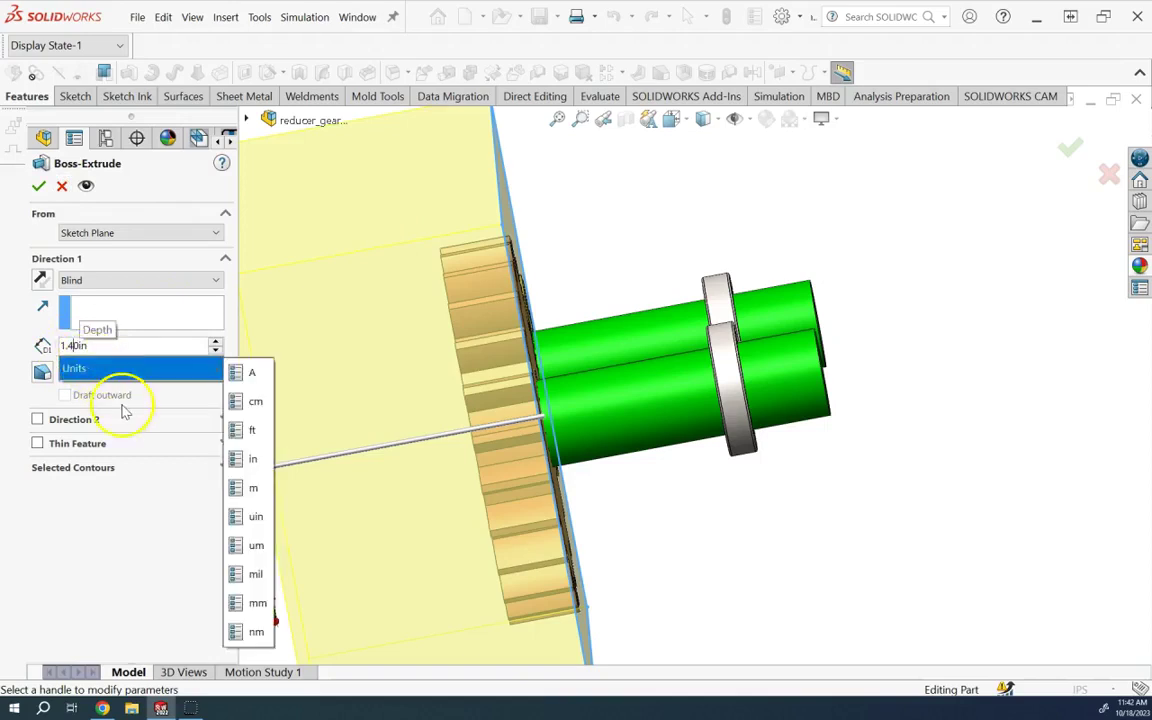
Step: Make the extrude a one-direction thin feature with a 0.10 in wall outside the rectangle and finish it
{"action": "left_click", "coordinate": [37, 446]}
{"action": "left_click", "coordinate": [37, 445]}
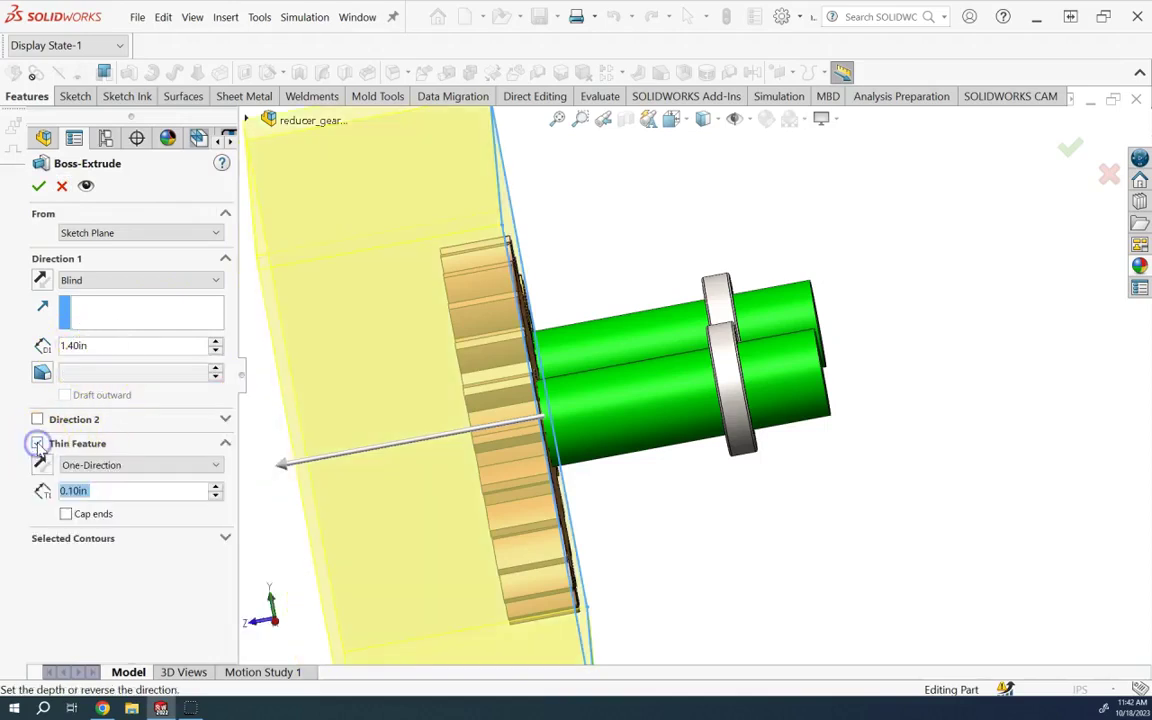
{"action": "left_click", "coordinate": [851, 521]}
{"action": "key", "text": "ctrl+shift+z"}
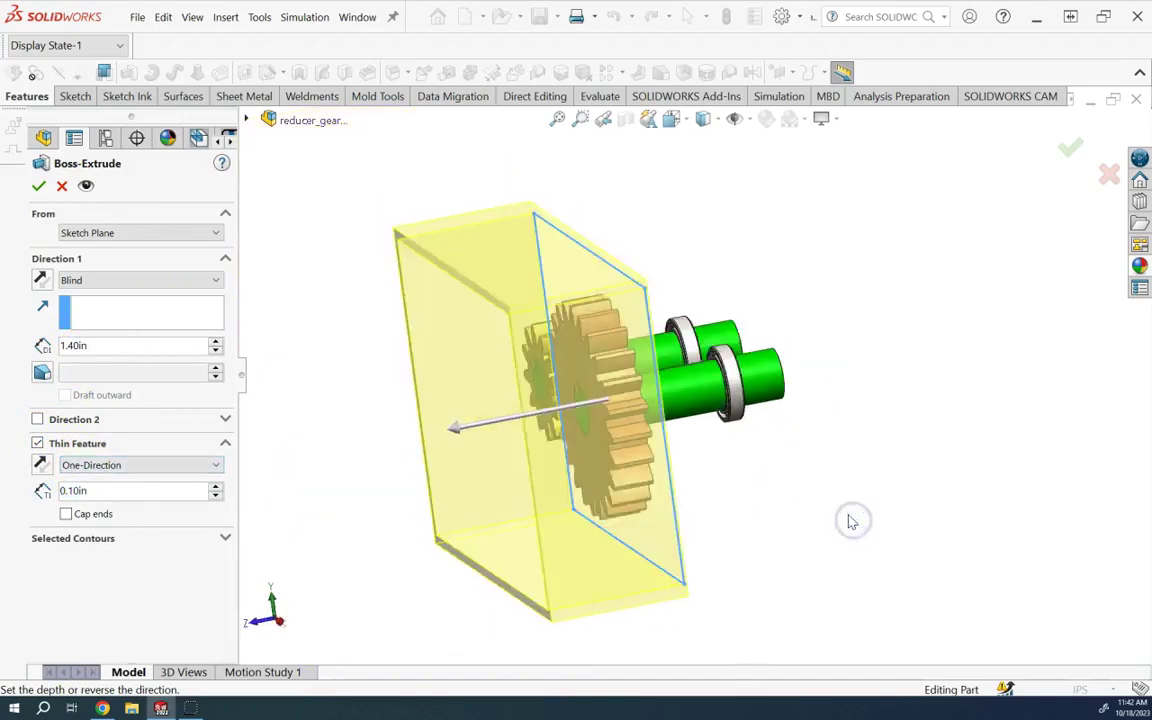
{"action": "key", "text": "Right"}
{"action": "key", "text": "Right"}
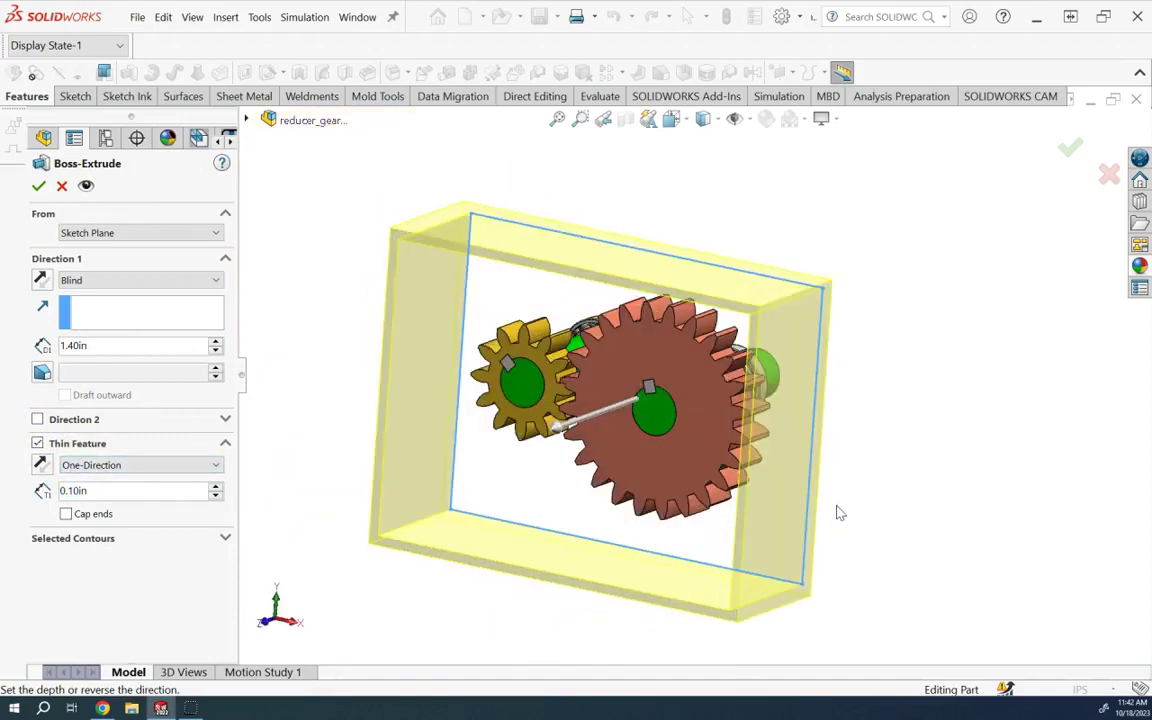
{"action": "left_click", "coordinate": [43, 467]}
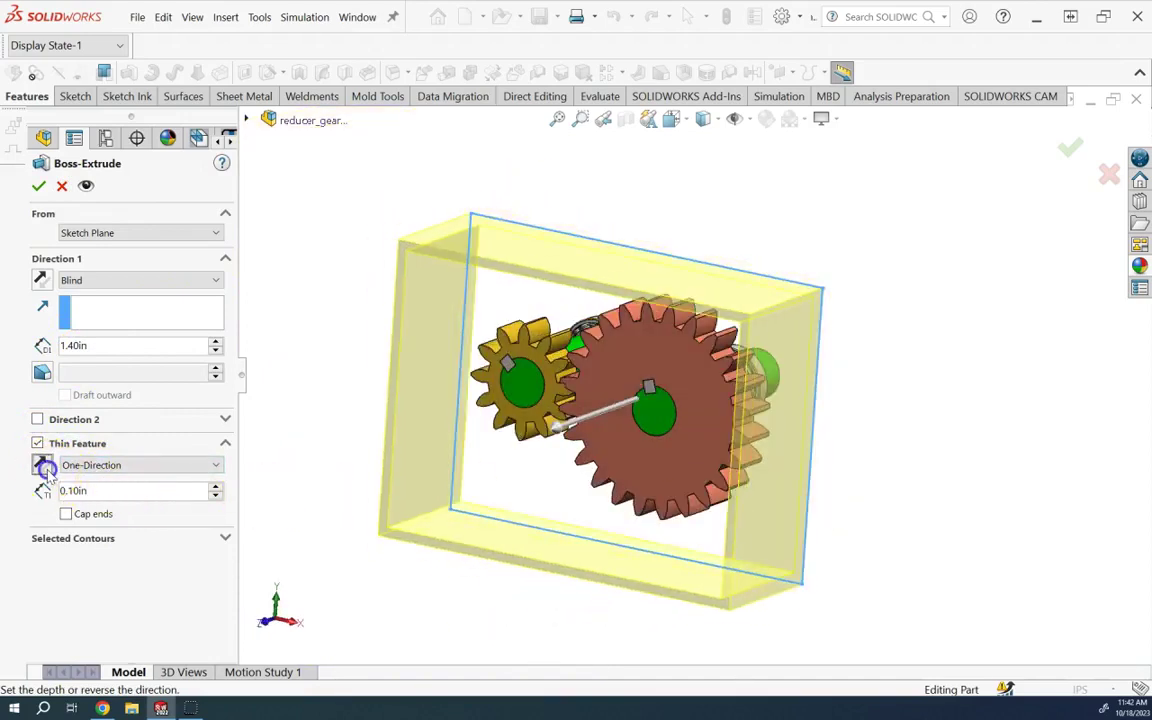
{"action": "left_click", "coordinate": [37, 190]}
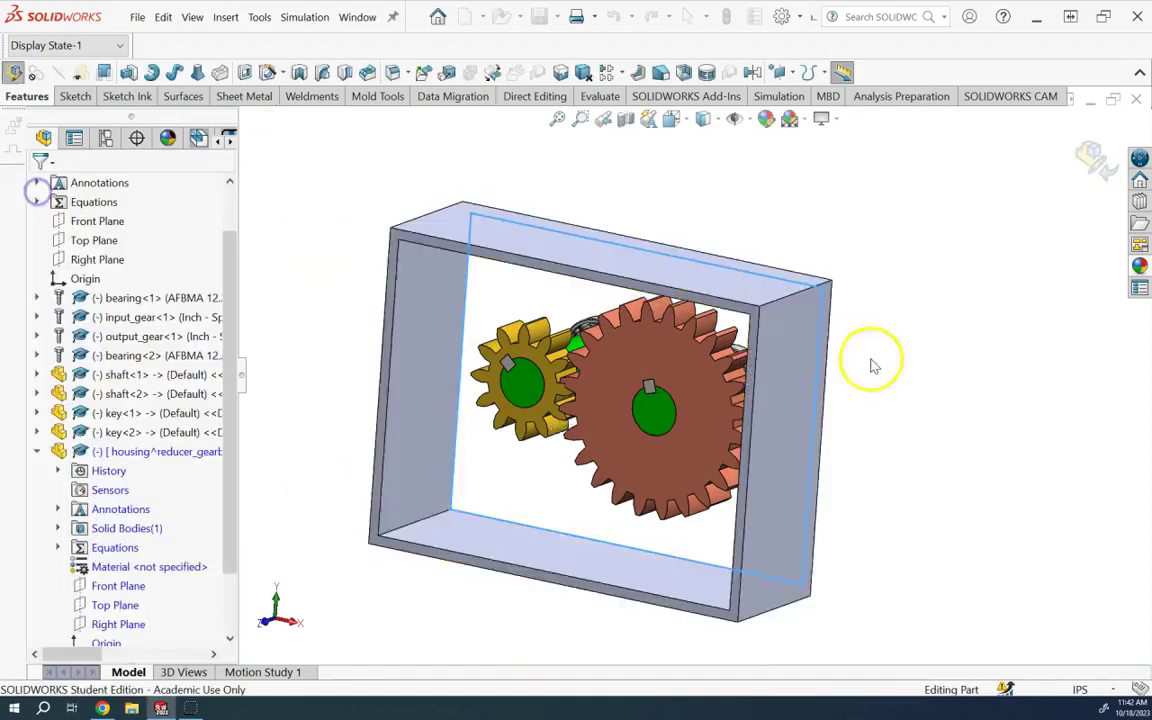
Step: Inspect the housing frame from several sides to check how it surrounds the gears, shafts and bearings
{"action": "key", "text": "Left"}
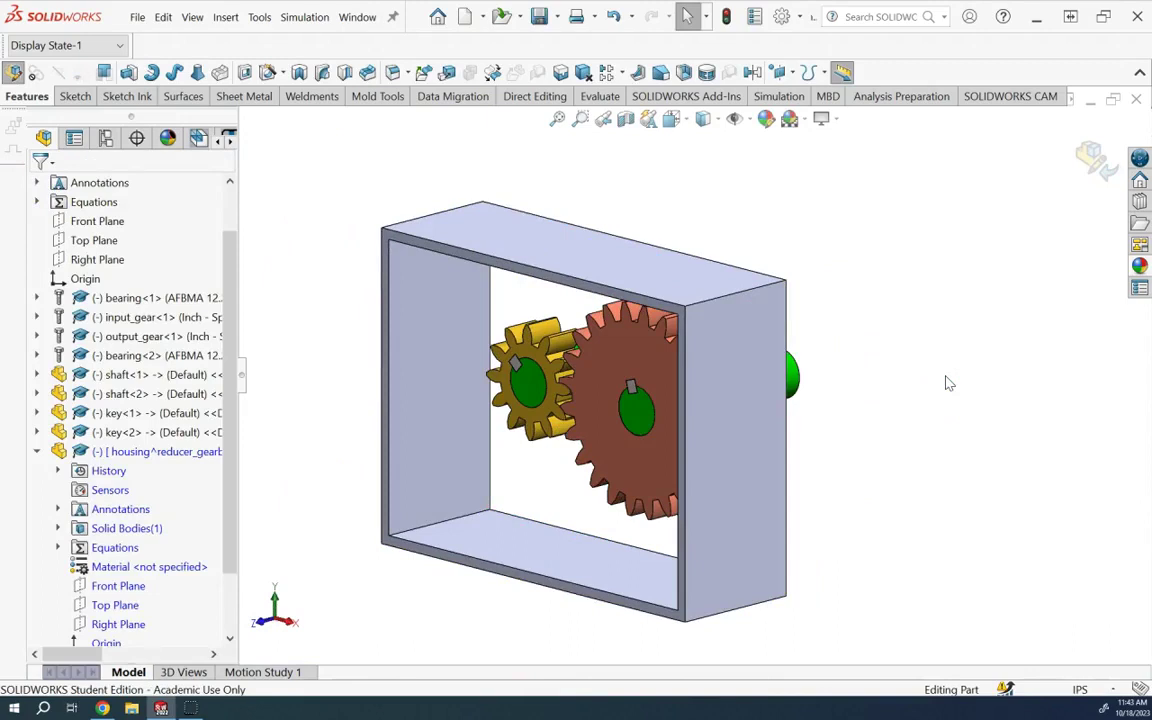
{"action": "key", "text": "z"}
{"action": "key", "text": "z"}
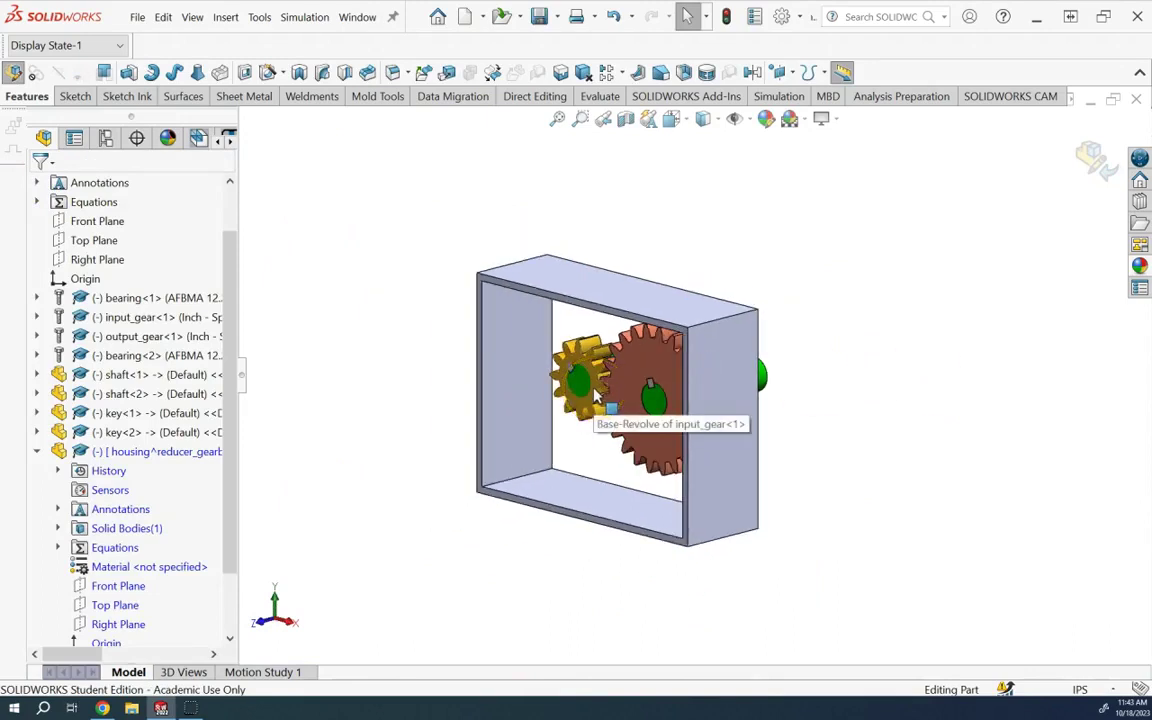
{"action": "left_click", "coordinate": [516, 400]}
{"action": "left_click", "coordinate": [860, 418]}
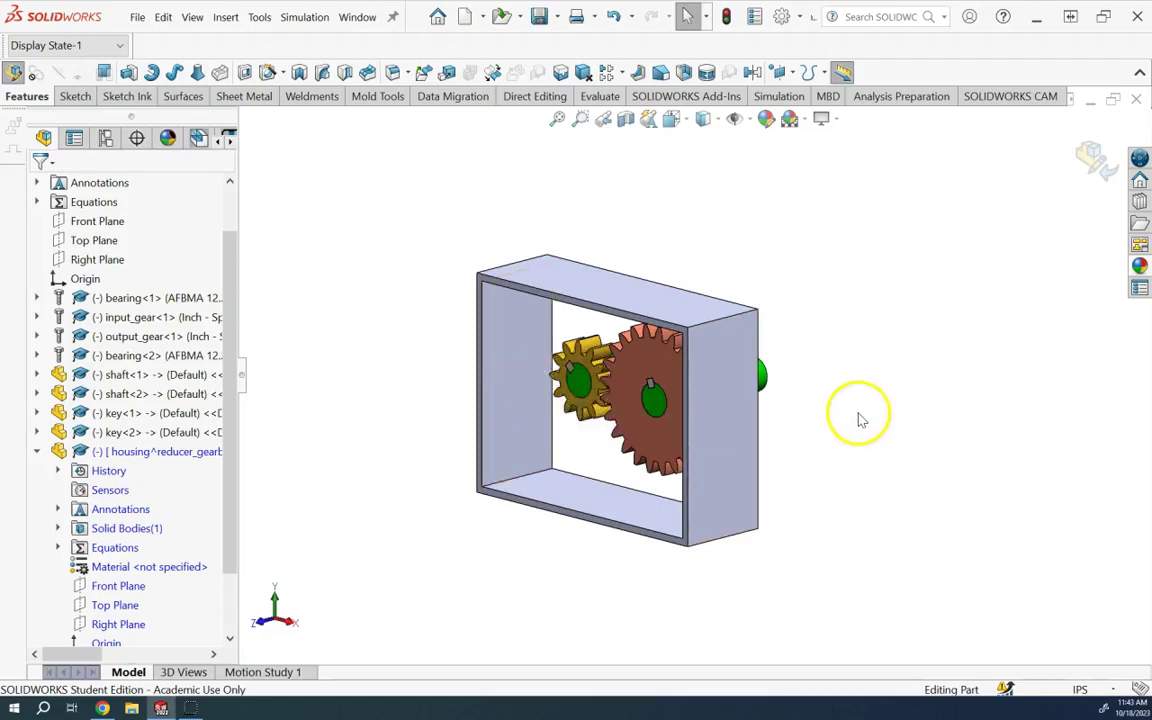
{"action": "key", "text": "ctrl+1"}
{"action": "key", "text": "Left"}
{"action": "key", "text": "Left"}
{"action": "key", "text": "Left"}
{"action": "key", "text": "Left"}
{"action": "key", "text": "Left"}
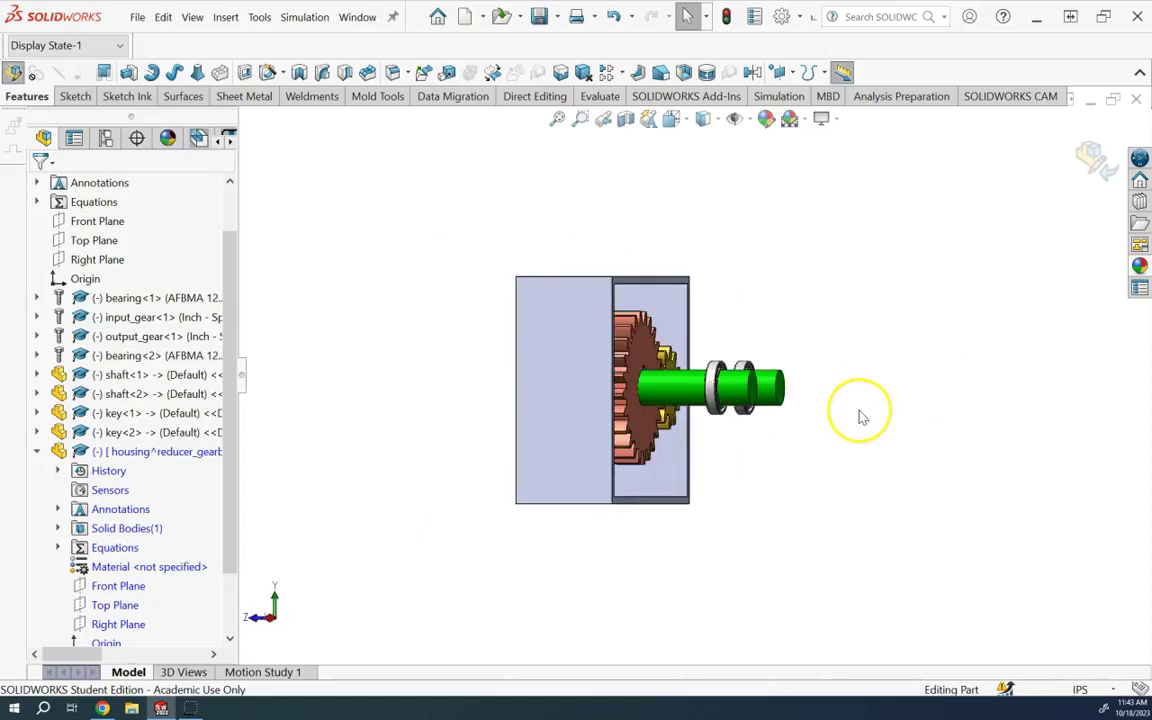
{"action": "key", "text": "Right"}
{"action": "key", "text": "Right"}
{"action": "key", "text": "Right"}
{"action": "key", "text": "Right"}
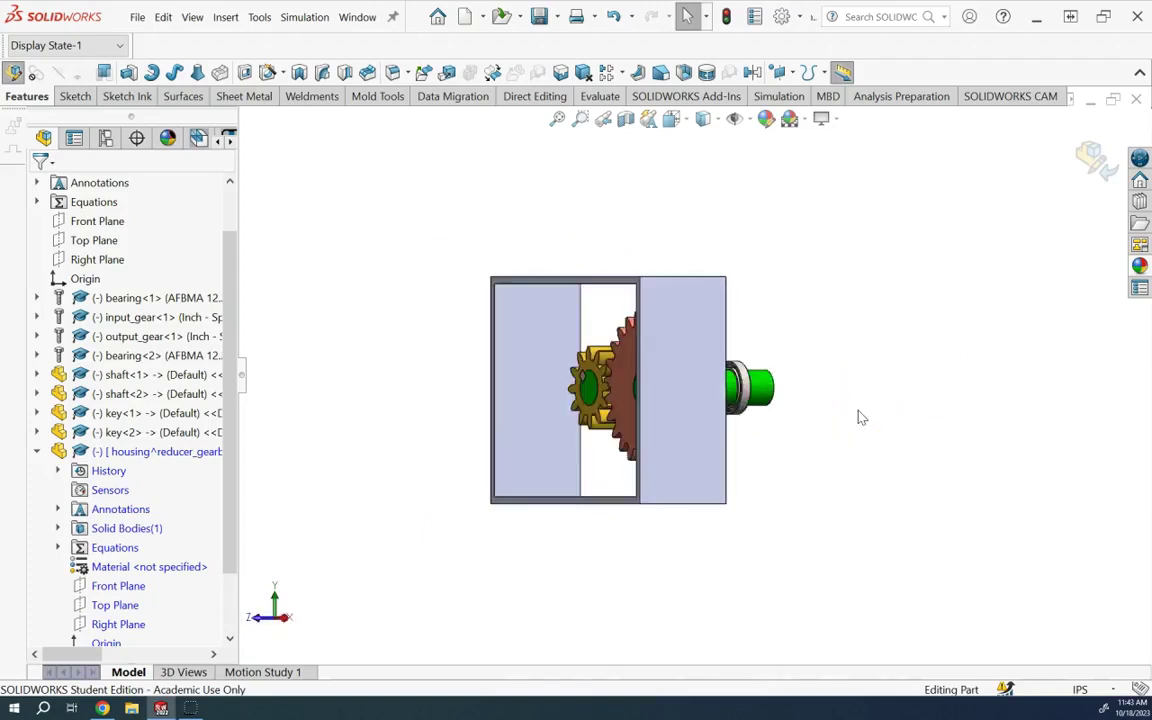
Step: Stop editing the housing part, return to the assembly and collapse the housing's feature tree
{"action": "left_click", "coordinate": [1100, 160]}
{"action": "key", "text": "Right"}
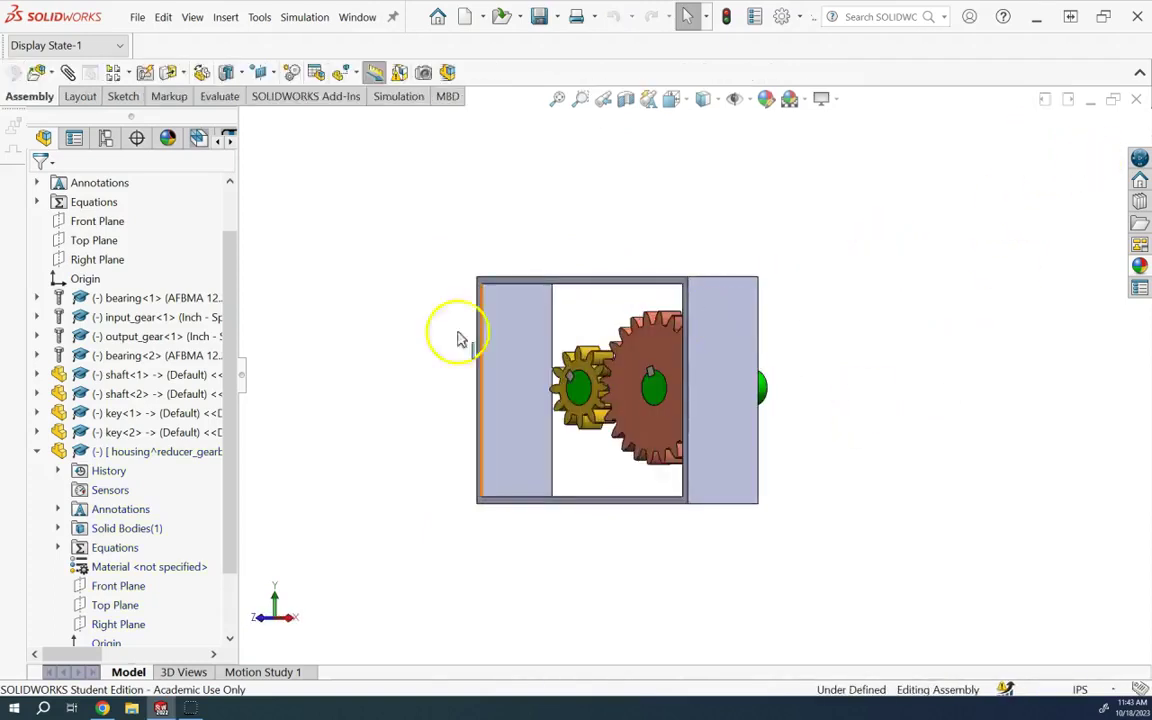
{"action": "key", "text": "Down"}
{"action": "left_click", "coordinate": [35, 453]}
{"action": "left_click", "coordinate": [856, 453]}
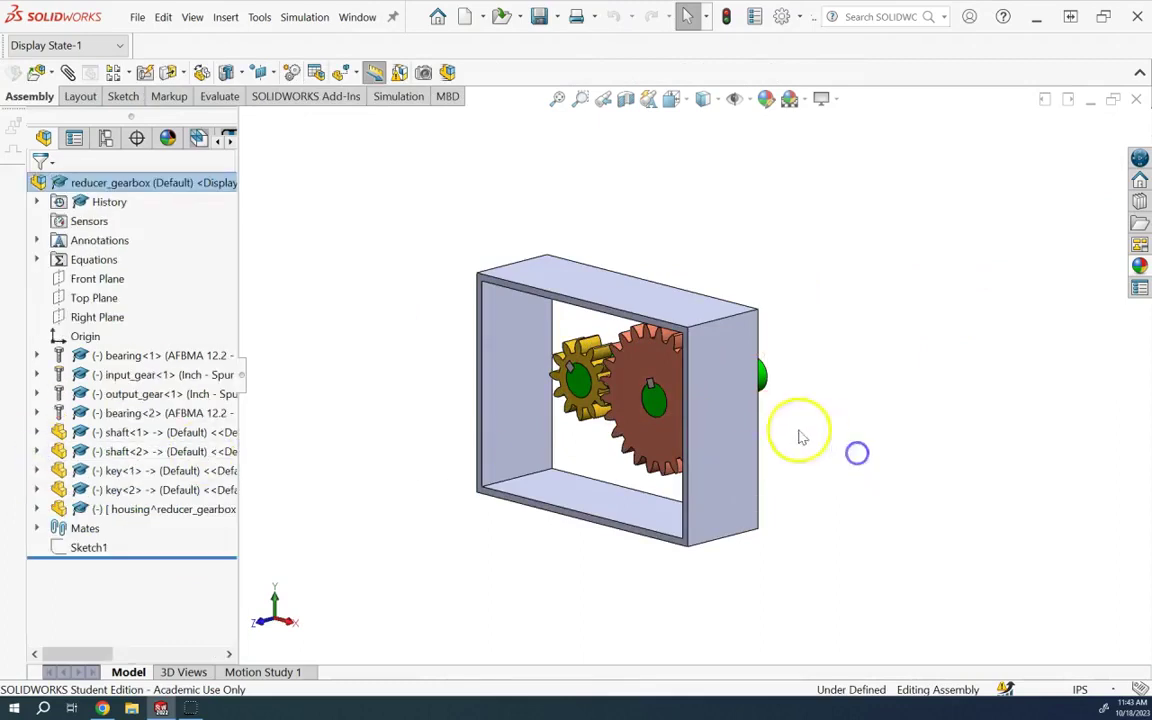
{"action": "scroll", "coordinate": [778, 405], "scroll_direction": "down", "scroll_amount": 1}
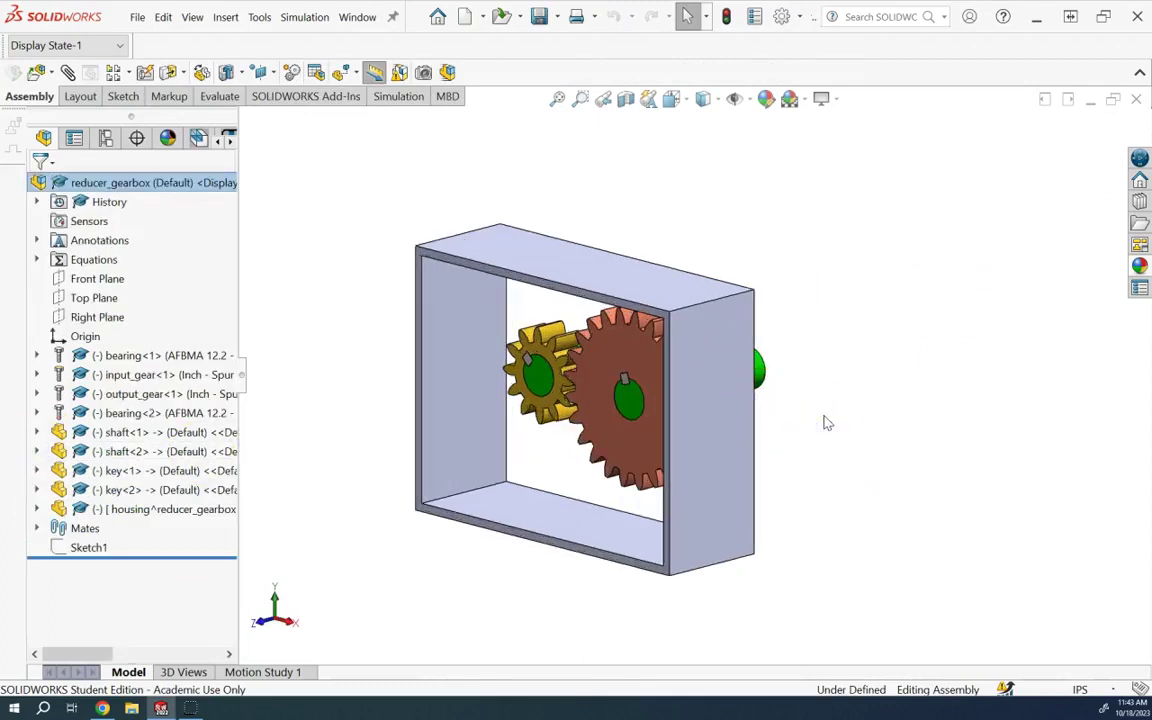
Step: Edit the housing's thin extrude and set its depth to 1.60 in
{"action": "left_click", "coordinate": [36, 509]}
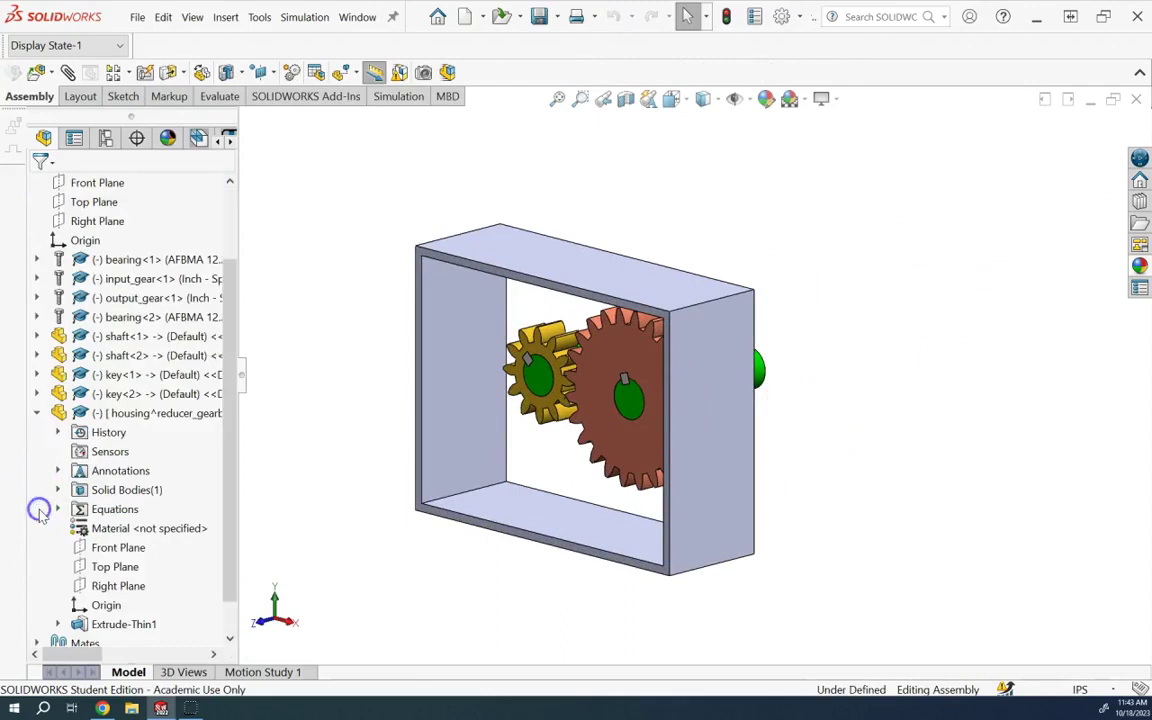
{"action": "left_click", "coordinate": [118, 623]}
{"action": "left_click", "coordinate": [134, 572]}
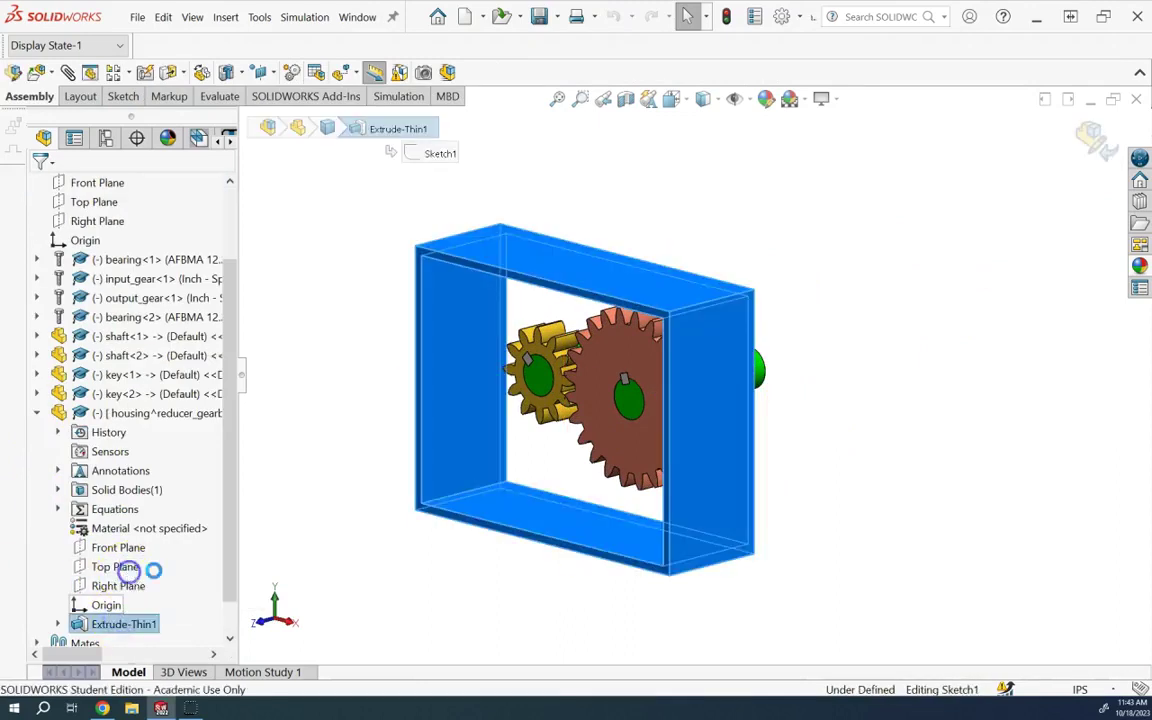
{"action": "left_click", "coordinate": [134, 489]}
{"action": "left_click", "coordinate": [90, 347]}
{"action": "double_click", "coordinate": [72, 346]}
{"action": "type", "text": "1.60in"}
{"action": "left_click", "coordinate": [38, 187]}
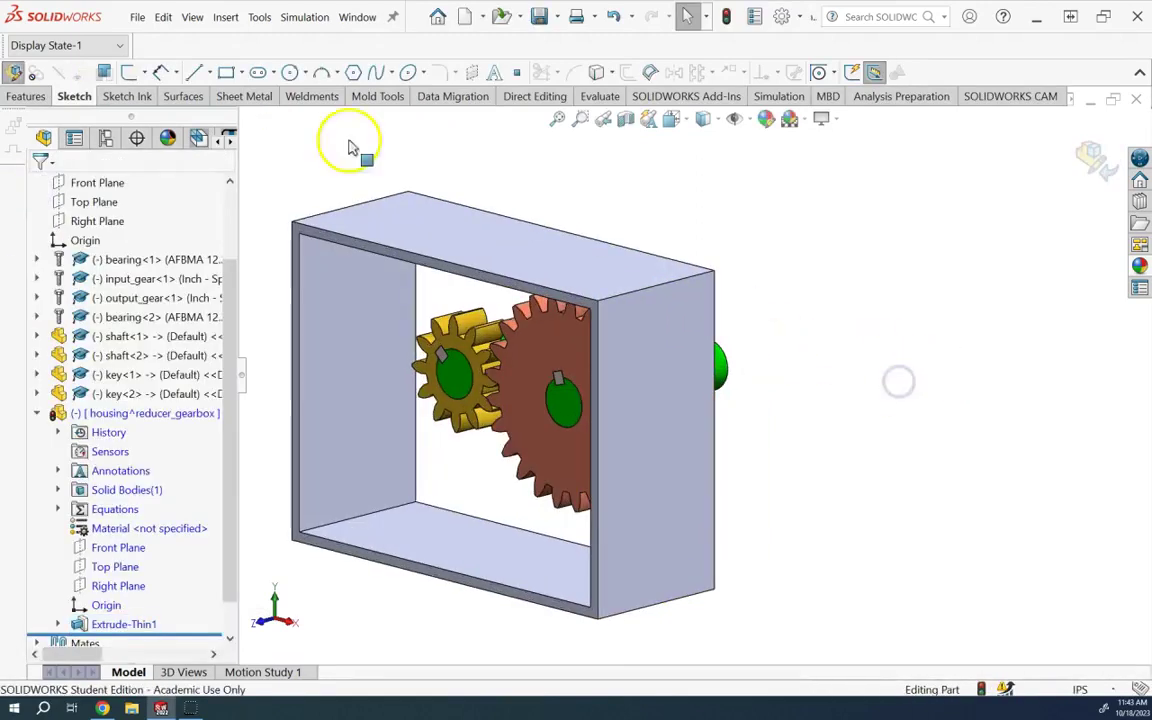
Step: Return to the assembly and add a 0.2 in distance mate between the large gear's front face and the housing's front rim
{"action": "left_click", "coordinate": [1088, 157]}
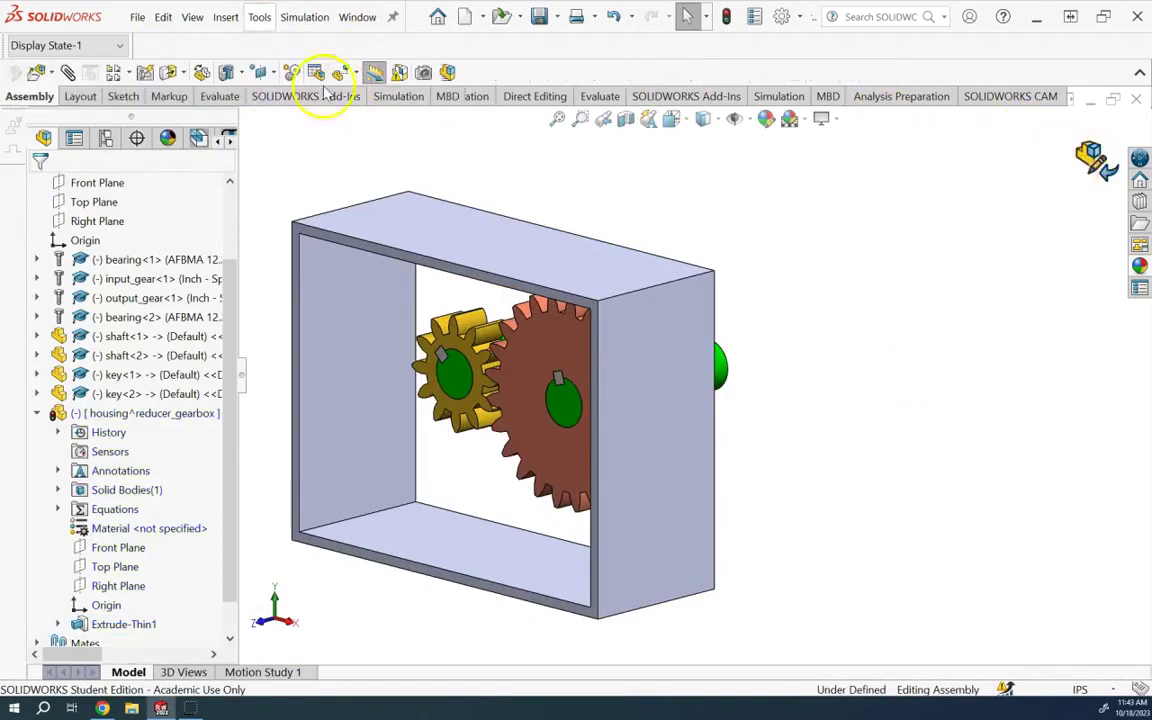
{"action": "left_click", "coordinate": [547, 367]}
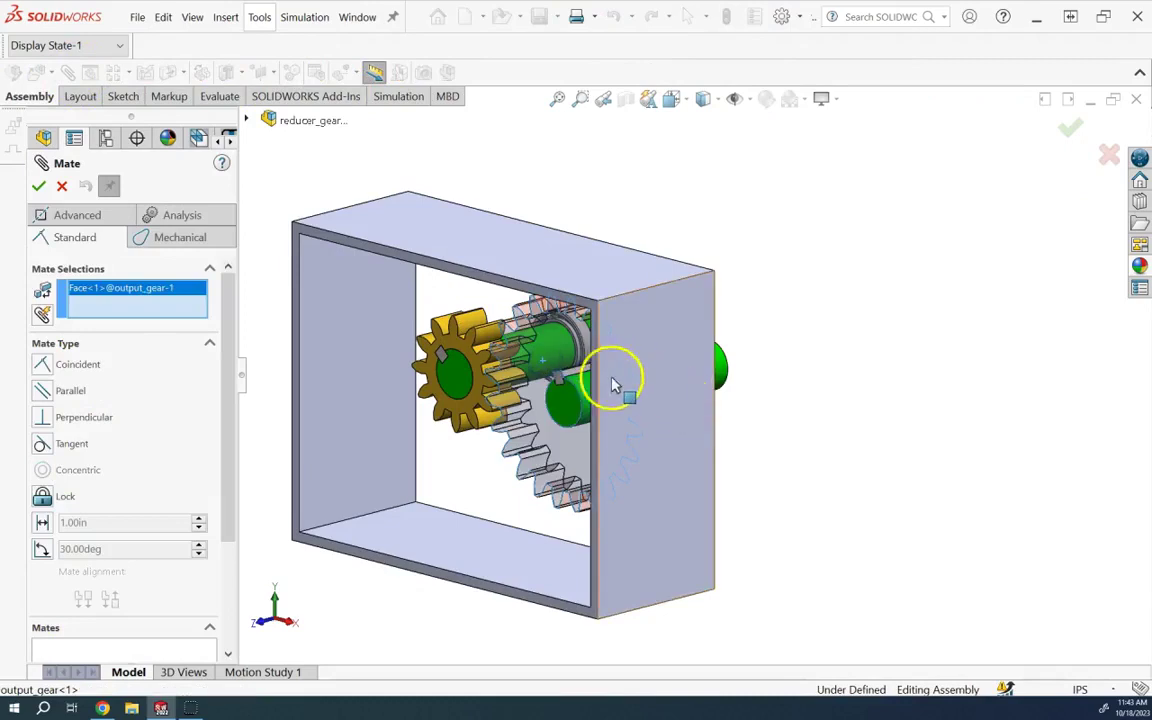
{"action": "left_click", "coordinate": [576, 378]}
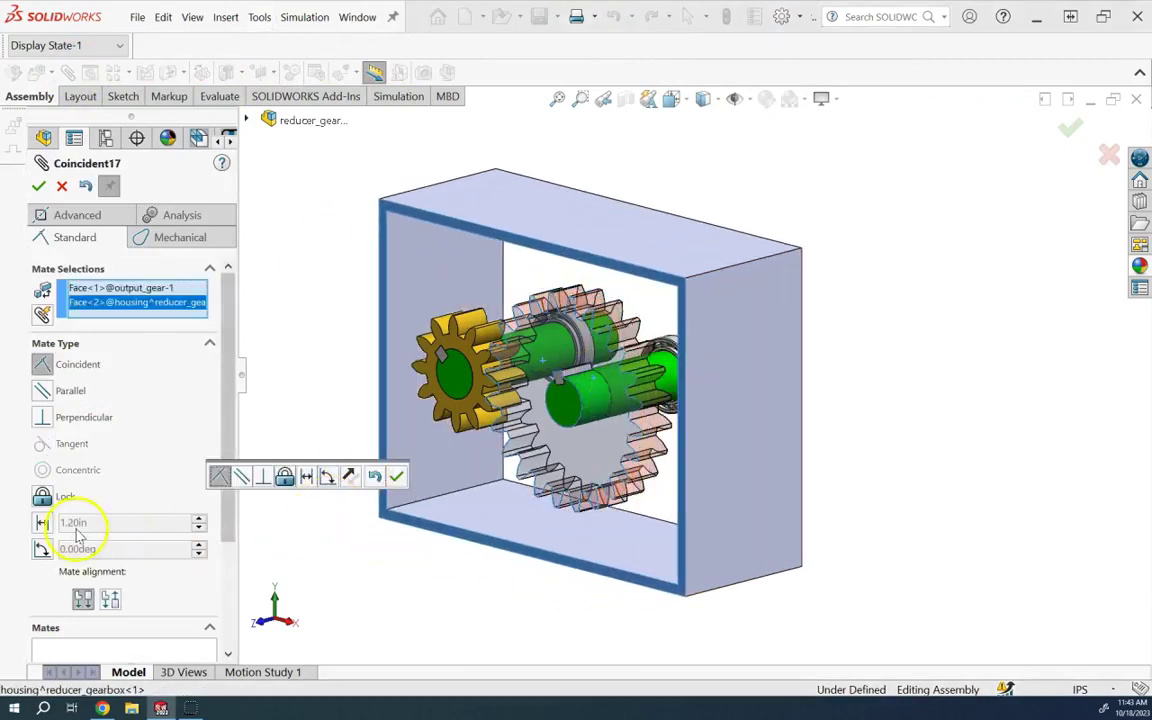
{"action": "left_click", "coordinate": [42, 522]}
{"action": "type", "text": "0.2"}
{"action": "key", "text": "Return"}
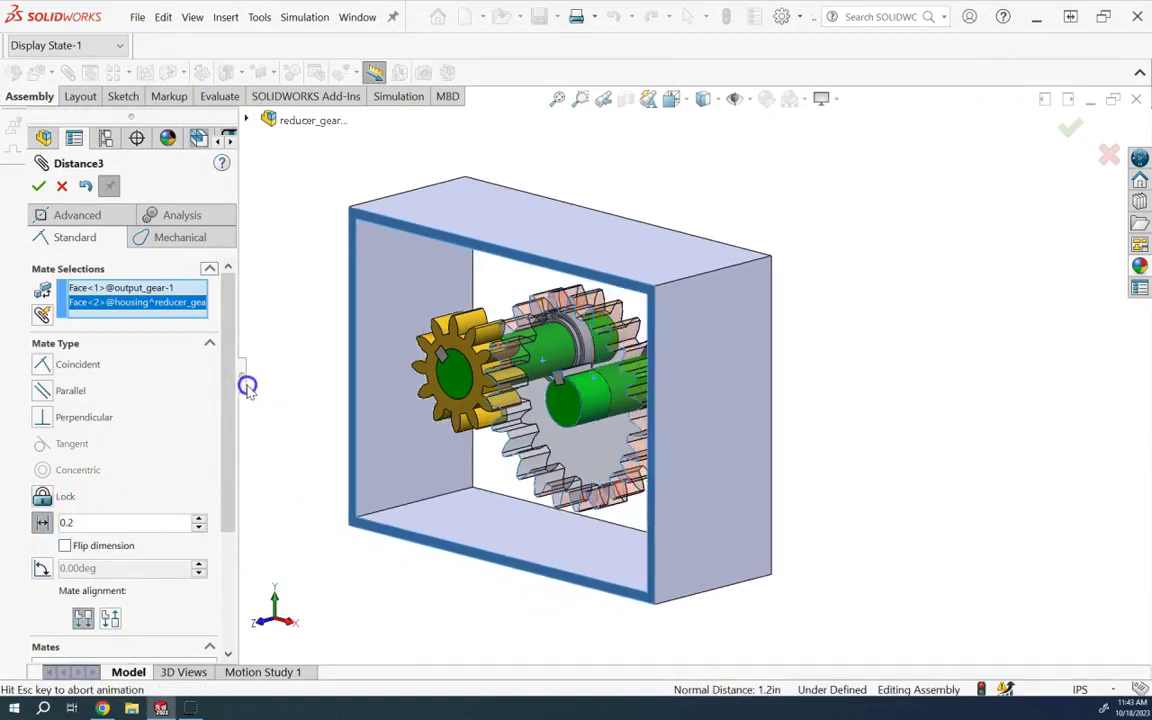
{"action": "left_click", "coordinate": [39, 186]}
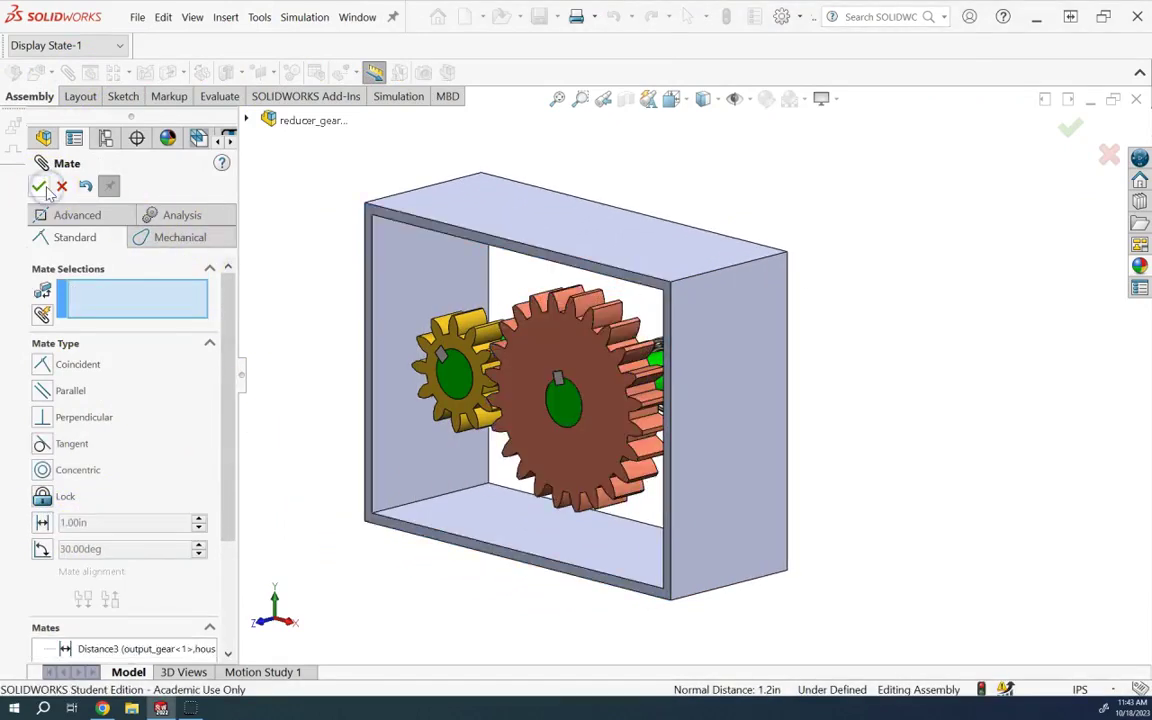
{"action": "left_click", "coordinate": [45, 187]}
Step: Check from the side how the housing's back edge lines up with the bearings
{"action": "middle_click_drag", "start_coordinate": [869, 404], "coordinate": [882, 394]}
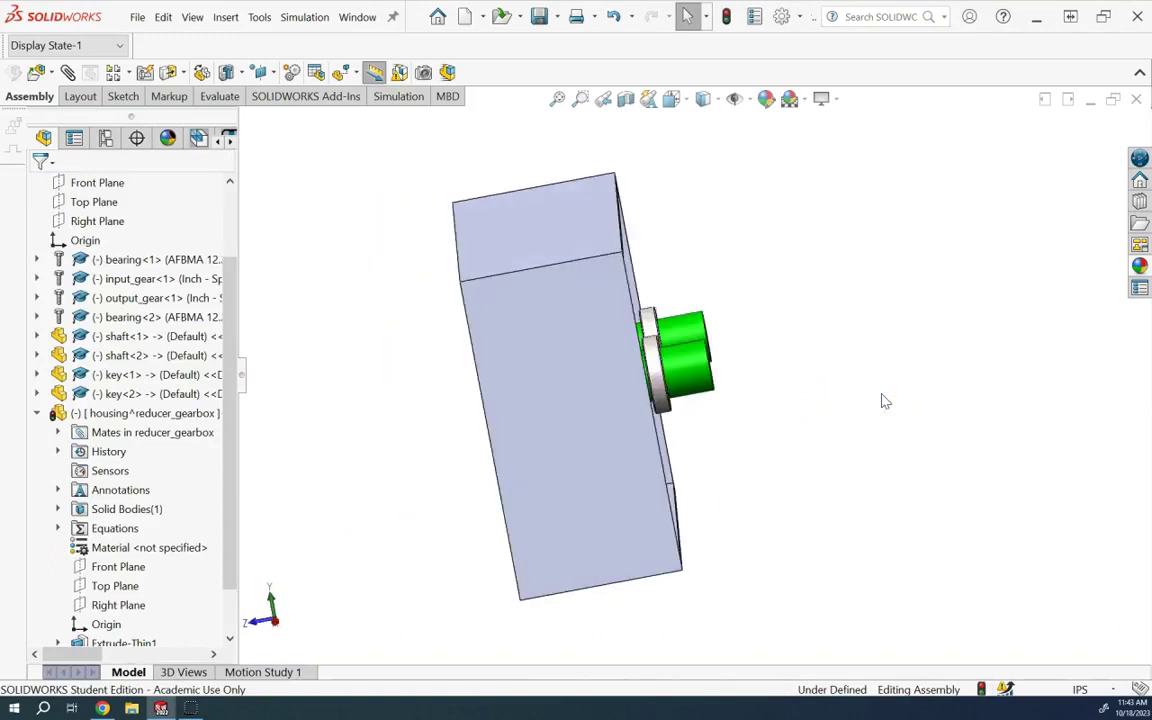
{"action": "scroll", "coordinate": [630, 385], "scroll_direction": "down", "scroll_amount": 3}
{"action": "key", "text": "space"}
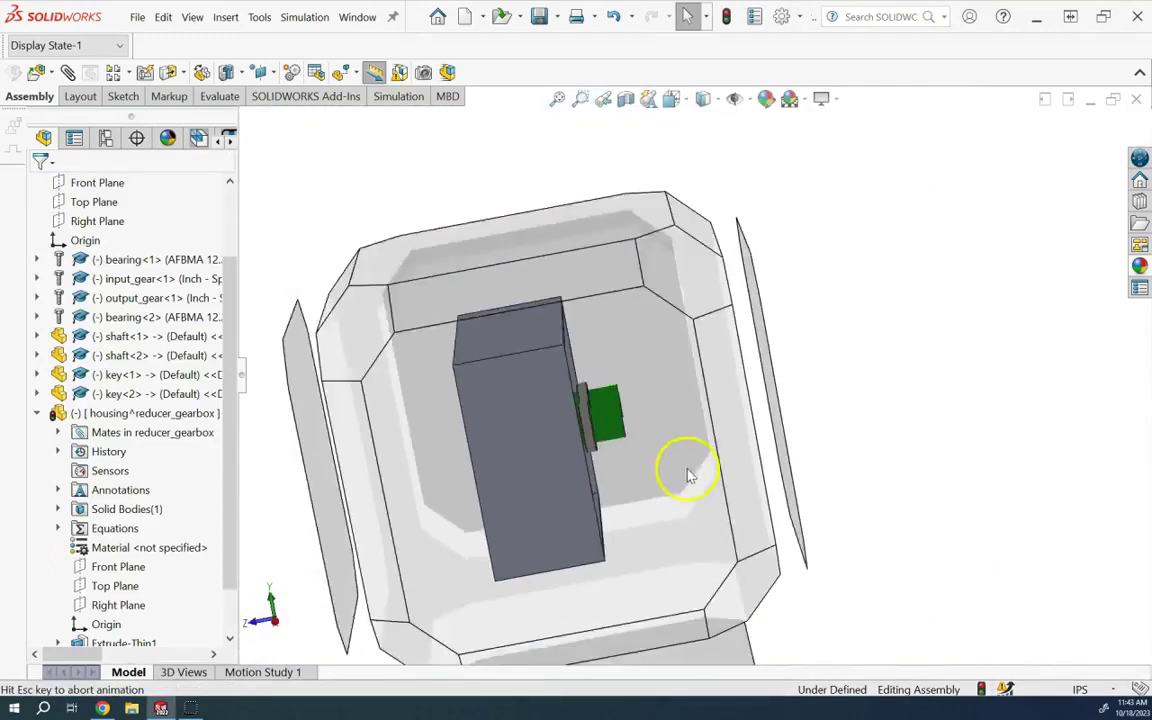
{"action": "left_click", "coordinate": [639, 509]}
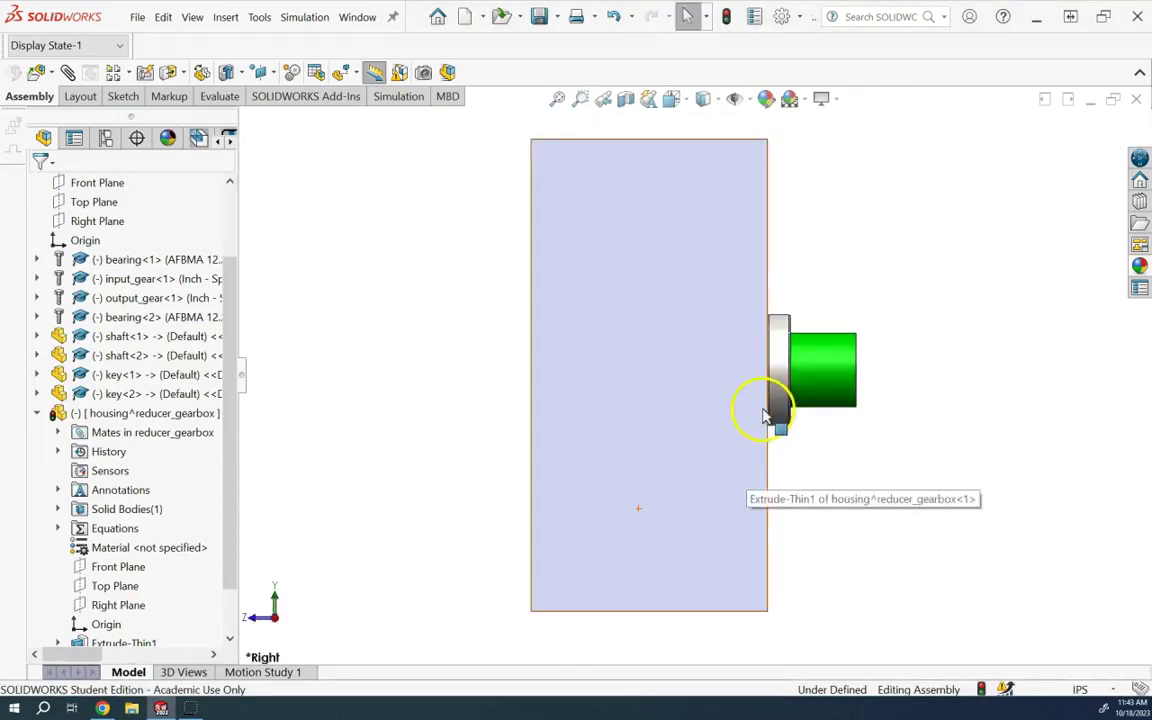
{"action": "scroll", "coordinate": [763, 415], "scroll_direction": "down", "scroll_amount": 2}
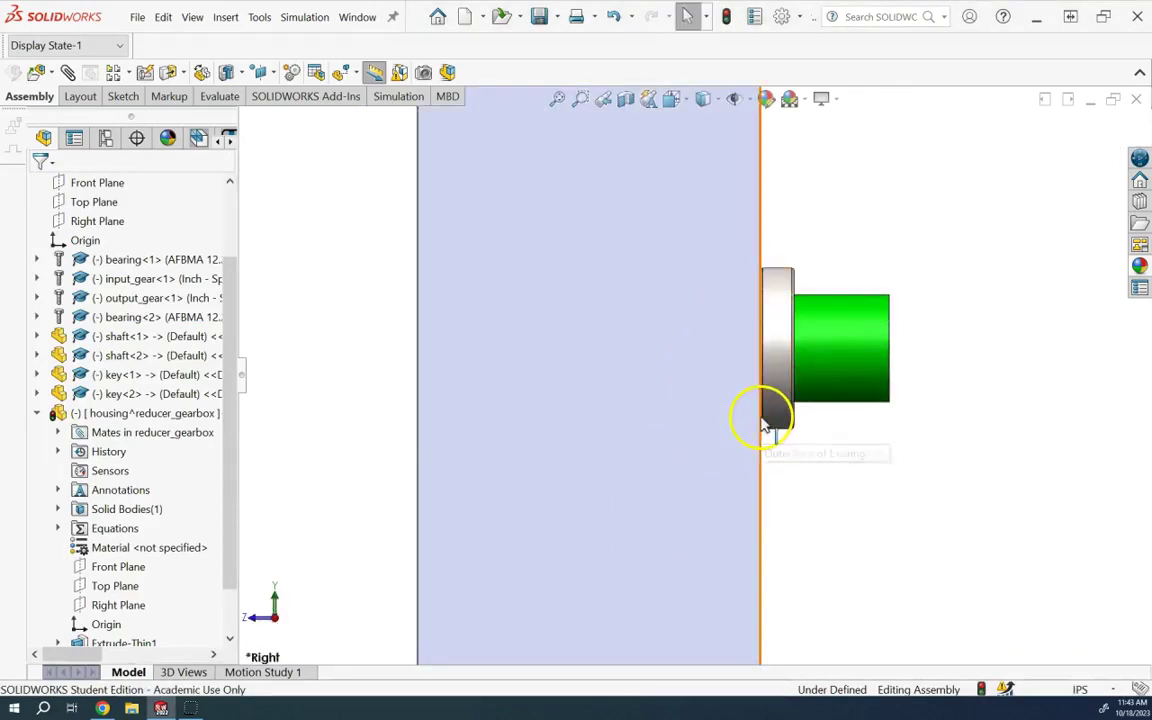
{"action": "scroll", "coordinate": [992, 578], "scroll_direction": "up", "scroll_amount": 5}
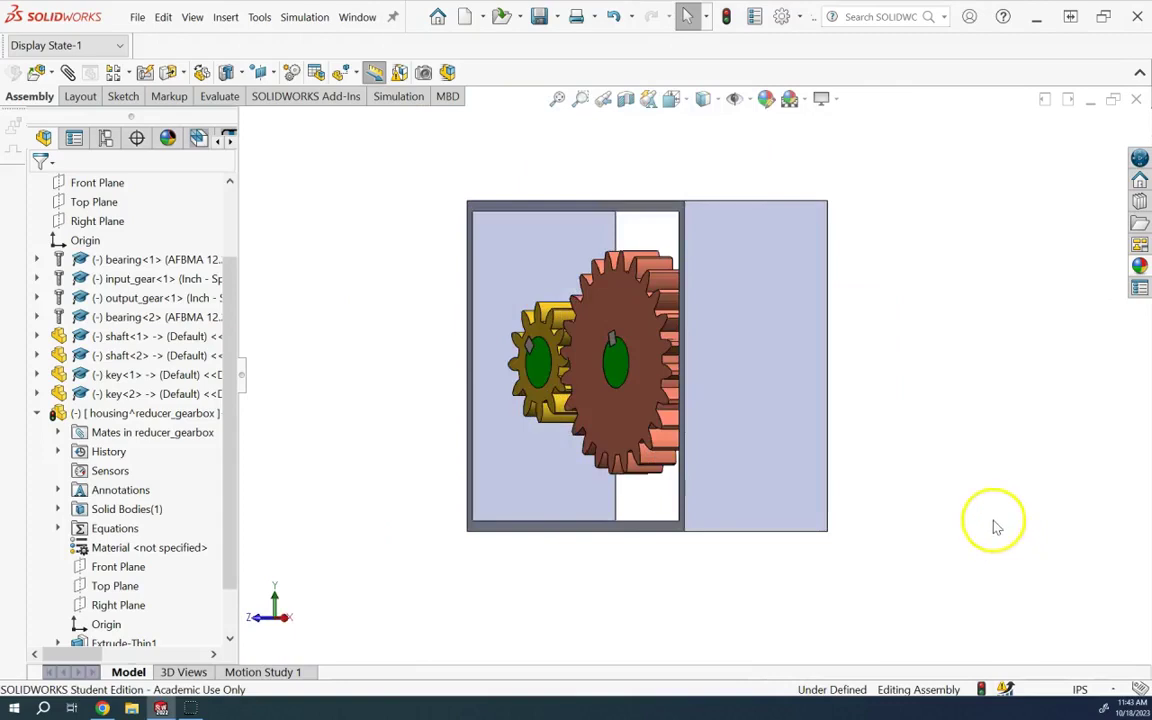
{"action": "key", "text": "ctrl+7"}
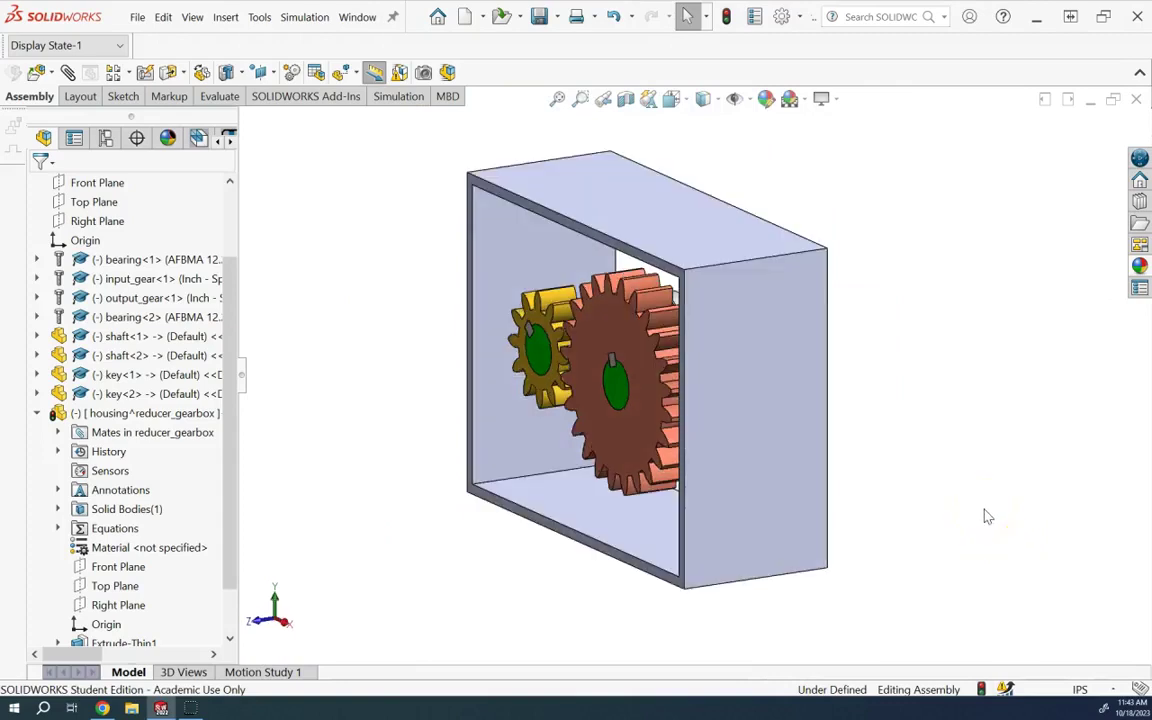
Step: Show the assembly's layout sketch containing the shaft circles and their centre distance in the front view
{"action": "key", "text": "ctrl+1"}
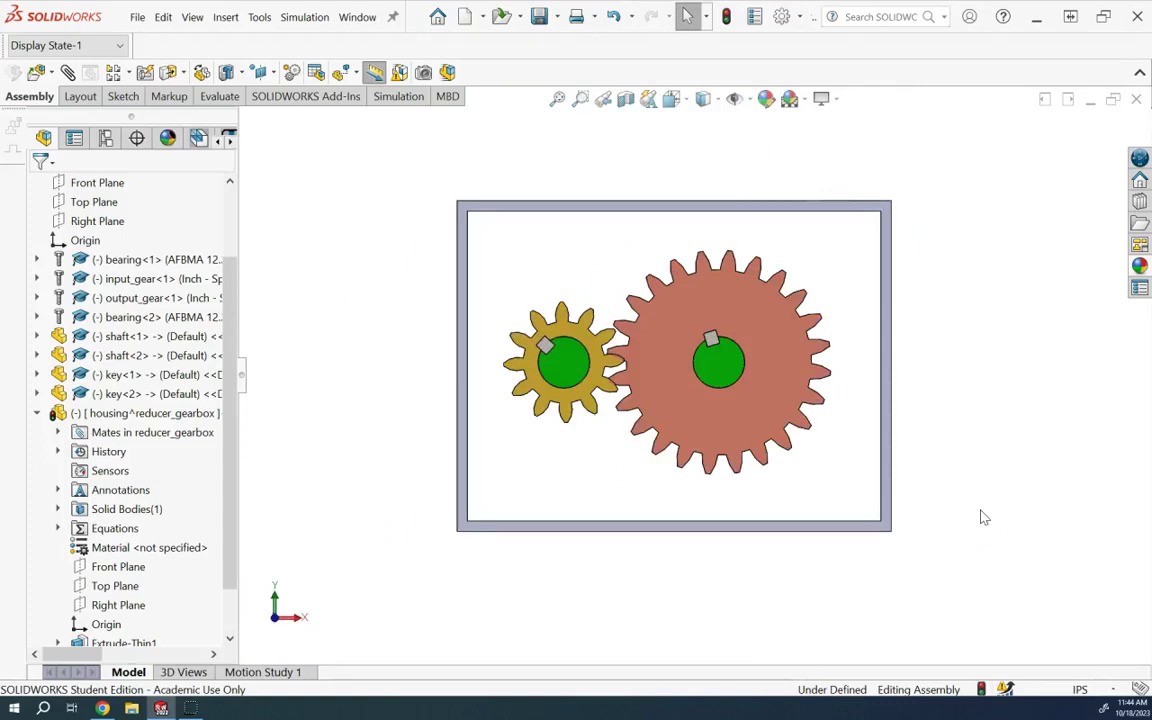
{"action": "left_click", "coordinate": [36, 413]}
{"action": "left_click", "coordinate": [89, 547]}
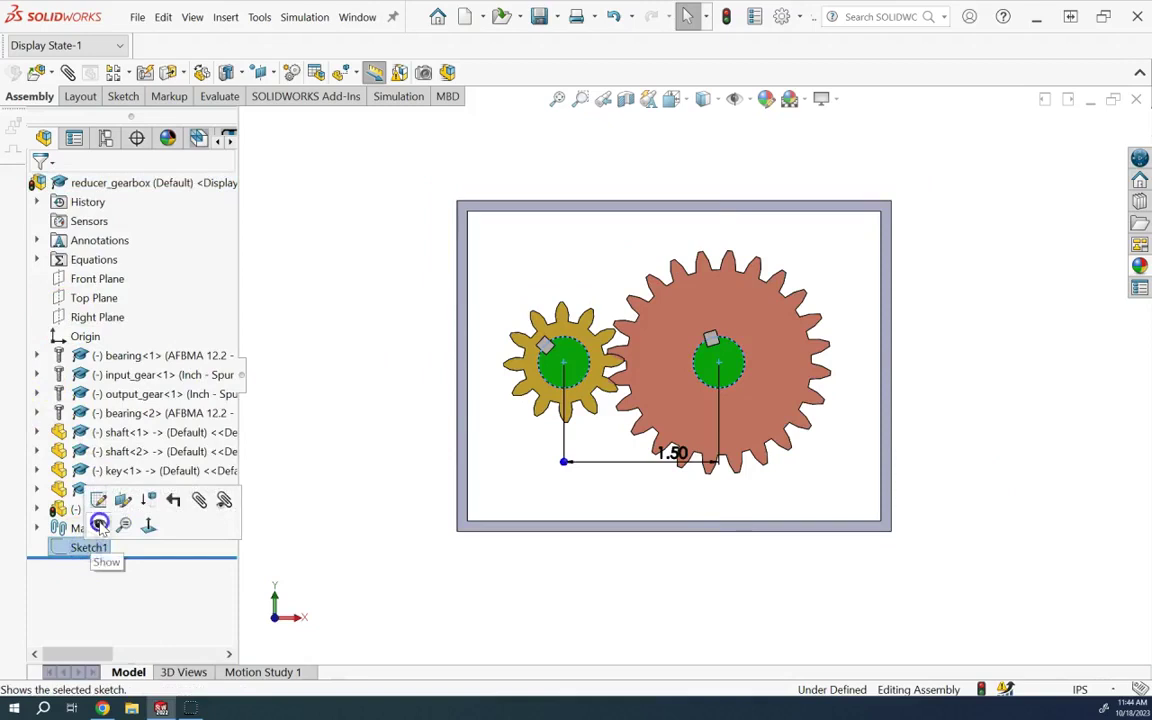
Step: Add a 1.50 in distance mate between the layout sketch's large-gear centre point and the housing's inner right edge
{"action": "left_click", "coordinate": [812, 576]}
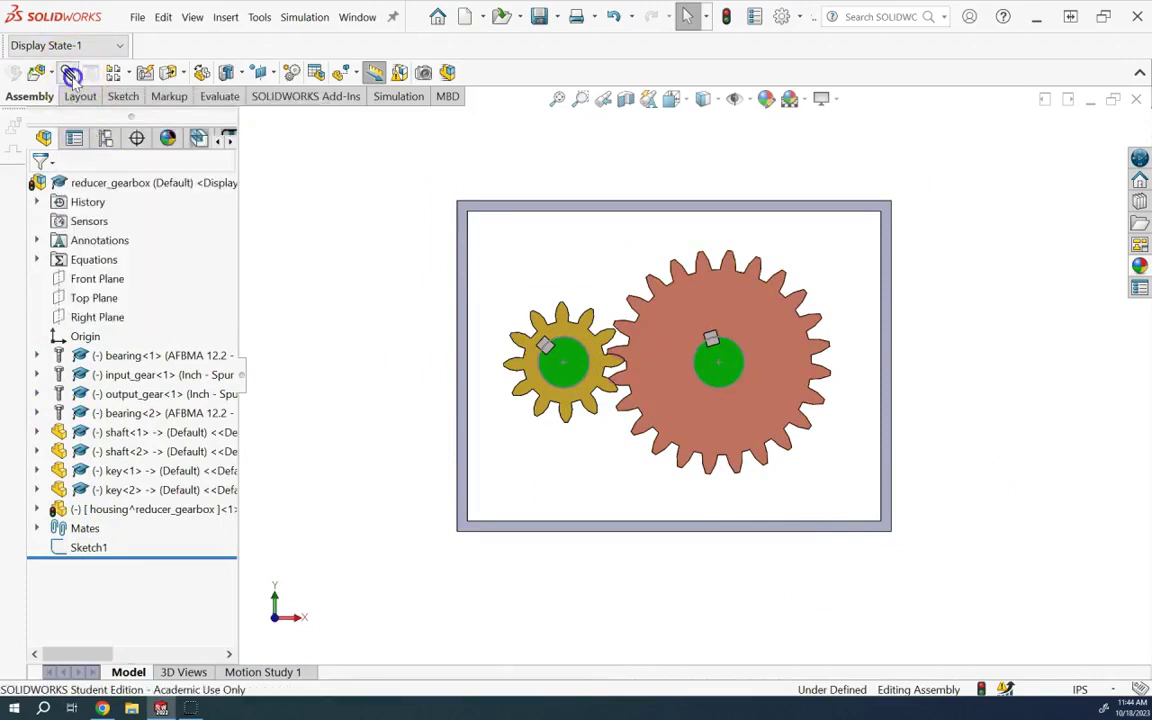
{"action": "left_click", "coordinate": [720, 368]}
{"action": "left_click", "coordinate": [881, 376]}
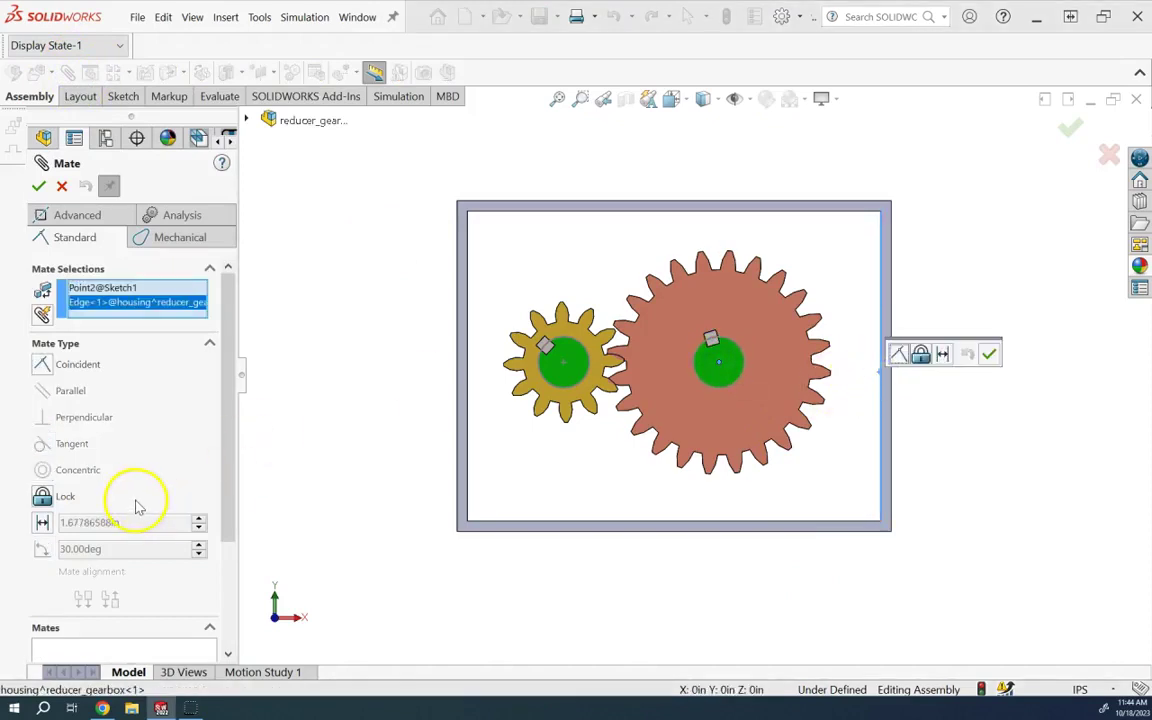
{"action": "left_click", "coordinate": [43, 523]}
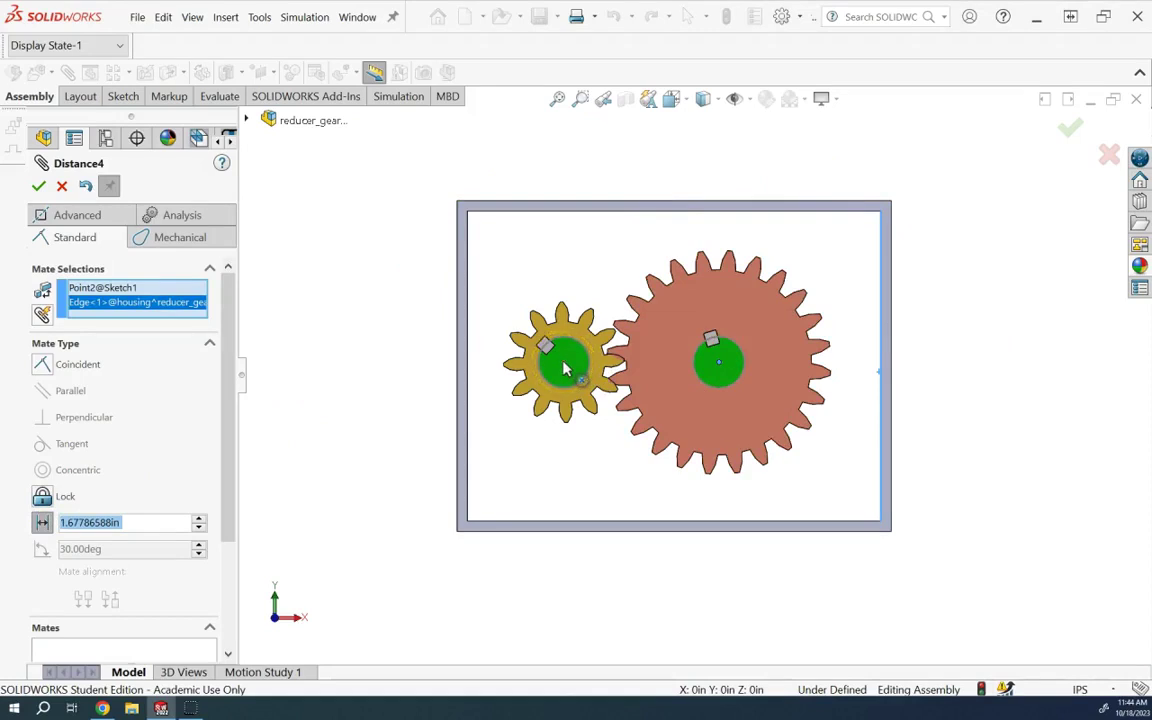
{"action": "left_click", "coordinate": [73, 522]}
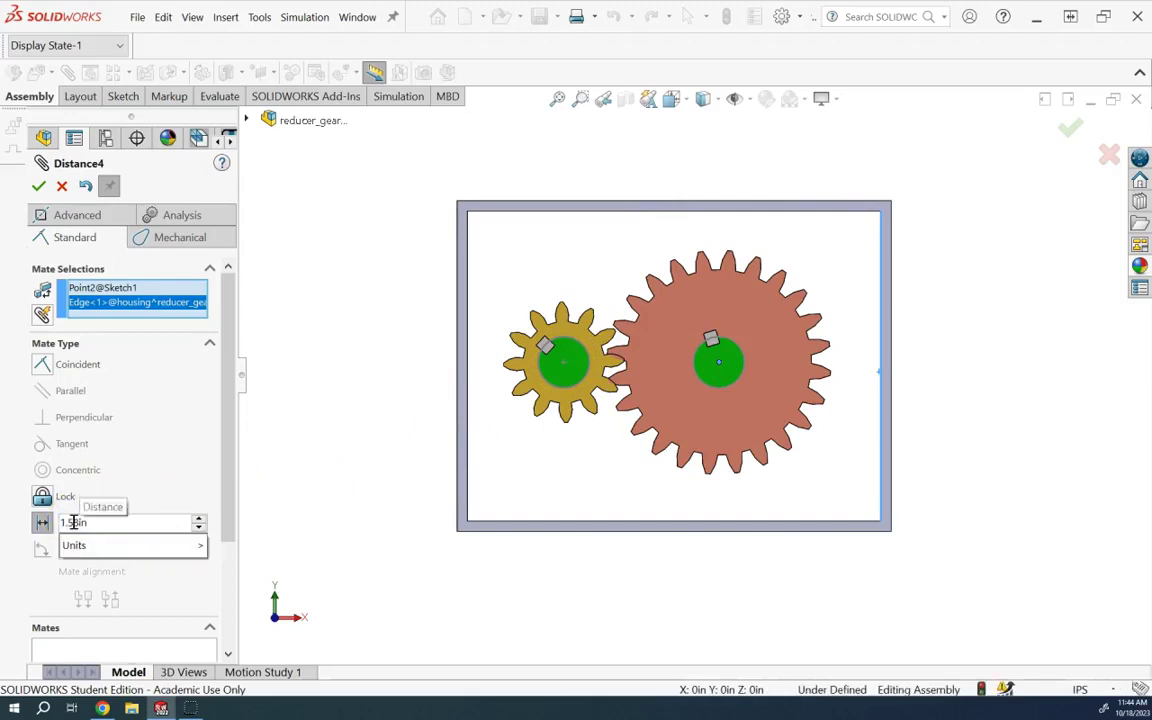
{"action": "key", "text": "Return"}
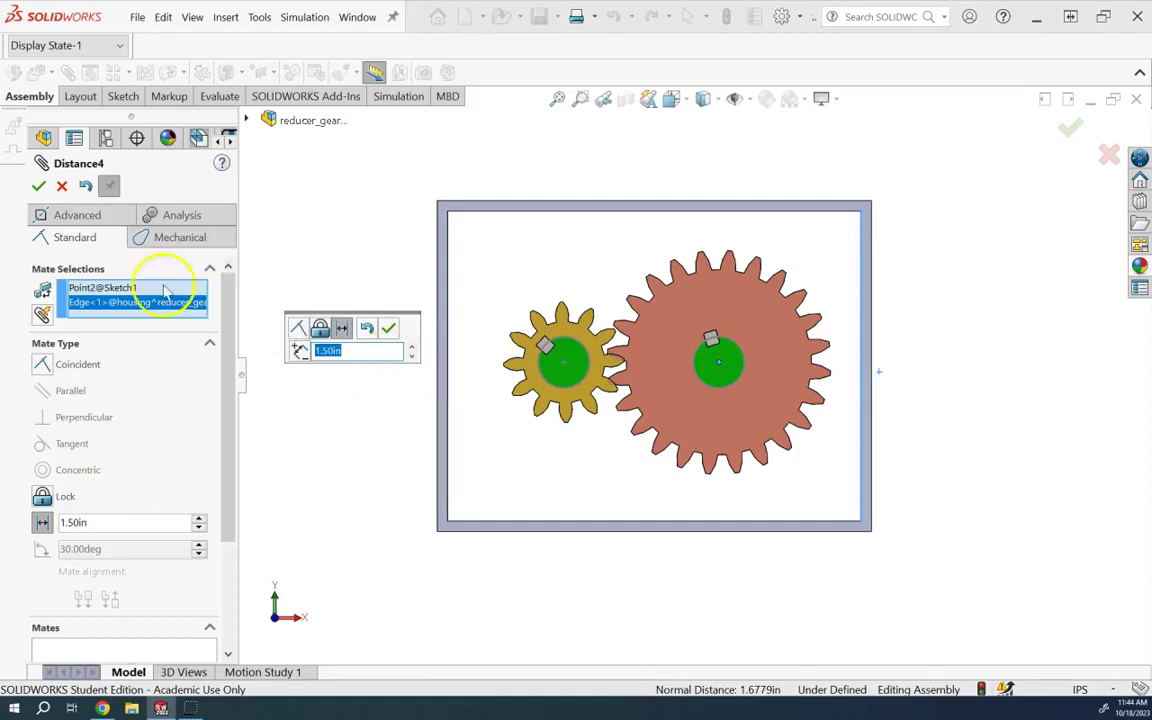
{"action": "left_click", "coordinate": [38, 186]}
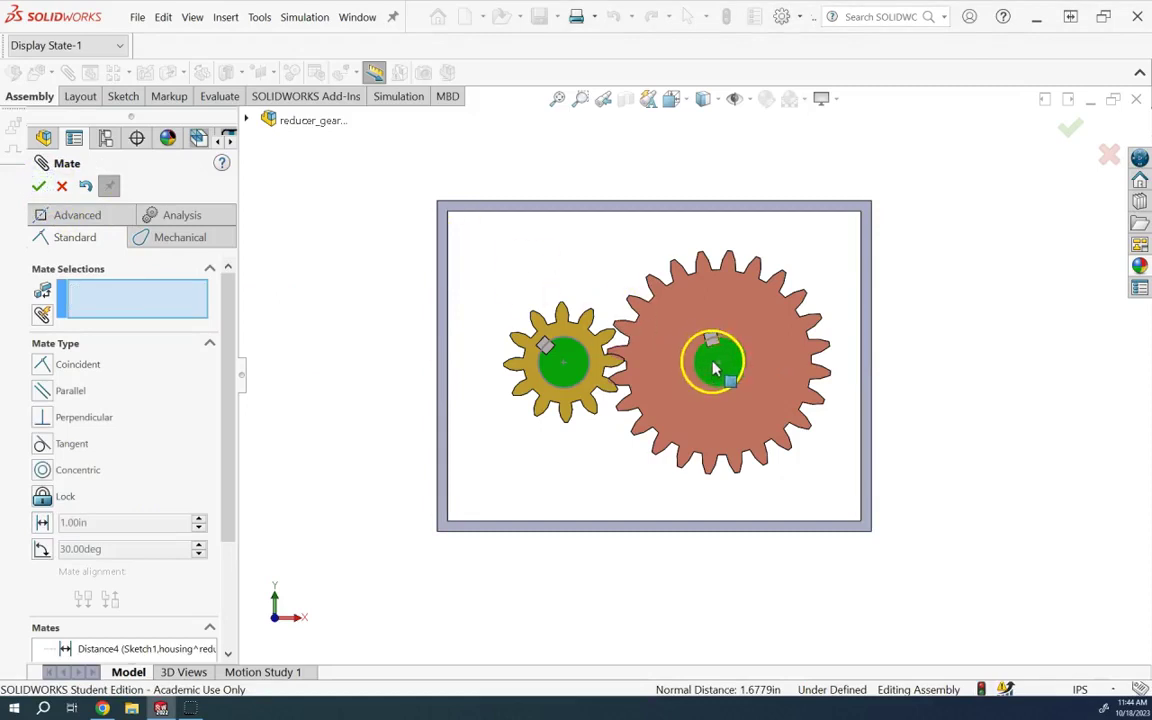
Step: Add a 1.5 in distance mate between the large-gear centre point and the housing's inner top edge, and finish mating
{"action": "left_click", "coordinate": [712, 366]}
{"action": "left_click", "coordinate": [690, 212]}
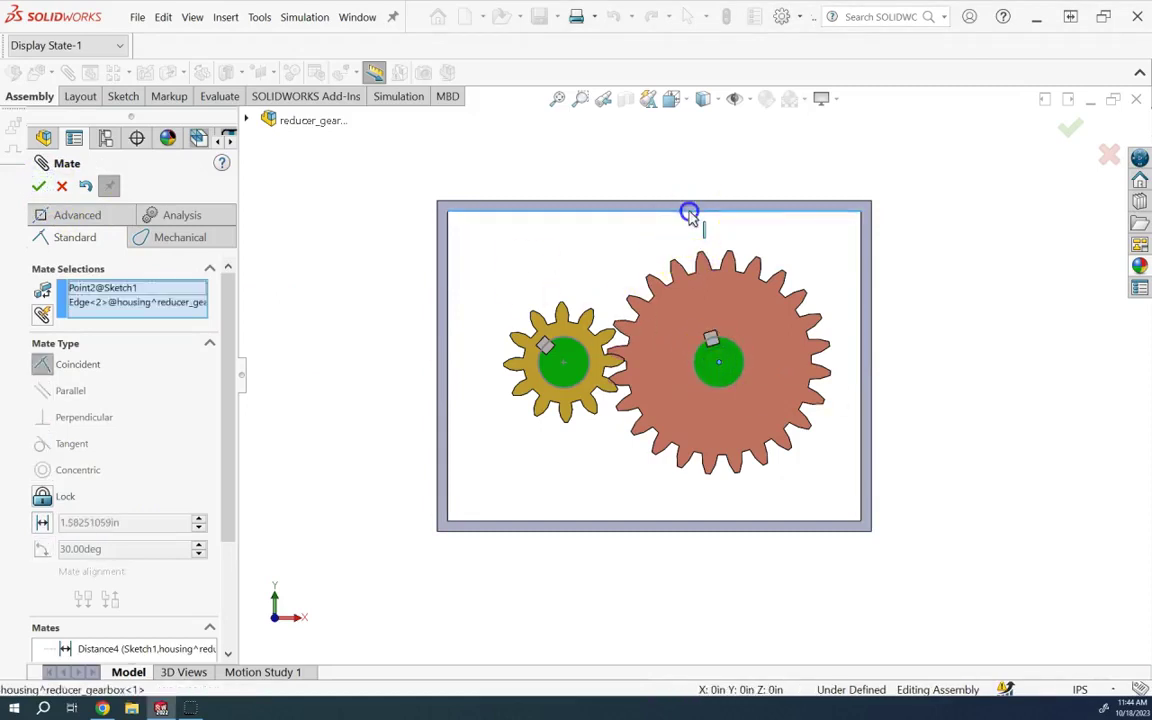
{"action": "left_click", "coordinate": [42, 522]}
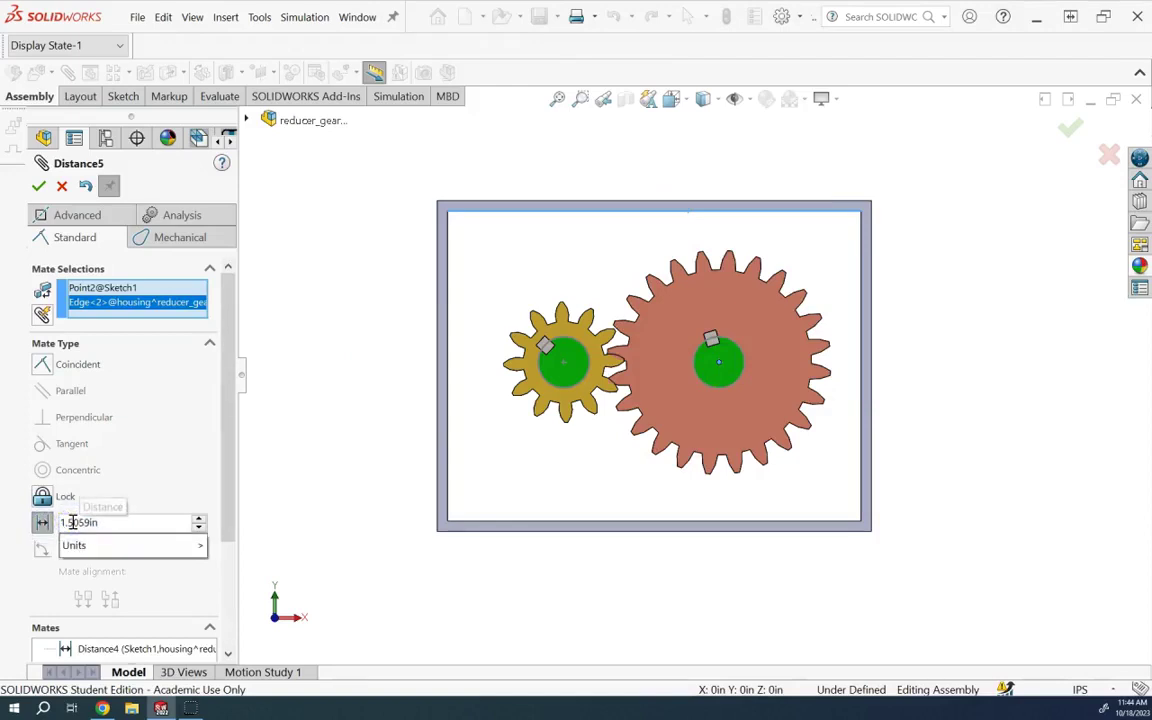
{"action": "type", "text": "1.5in"}
{"action": "left_click", "coordinate": [38, 186]}
{"action": "left_click", "coordinate": [47, 190]}
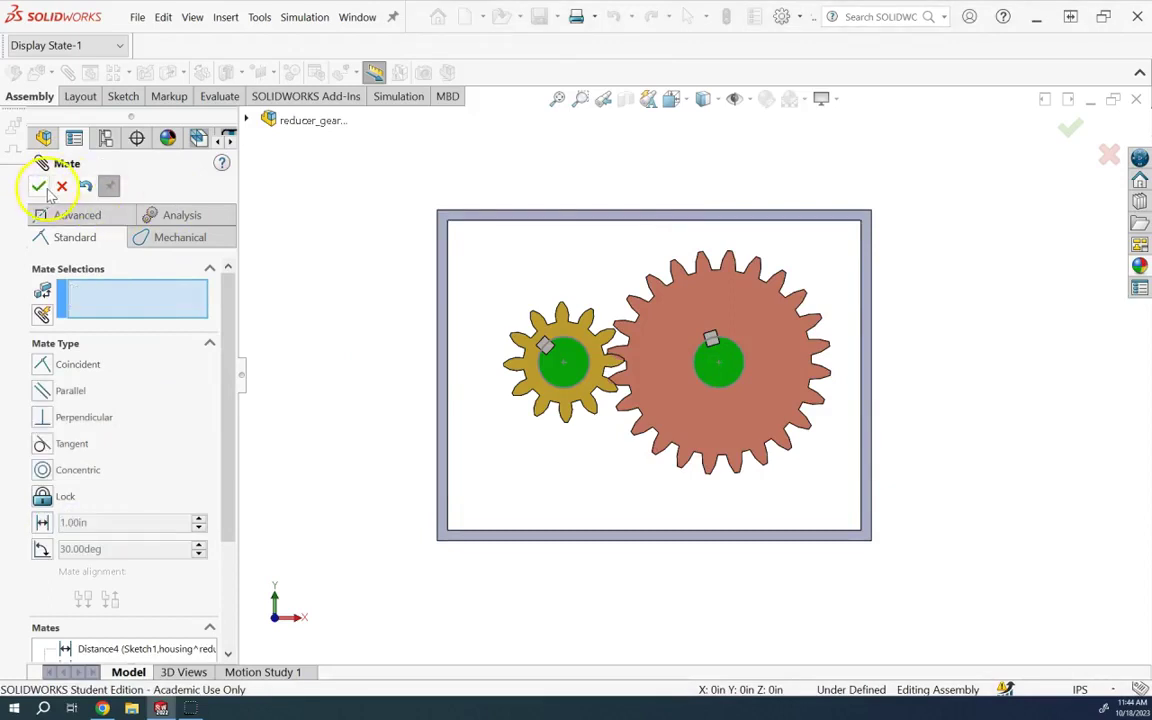
{"action": "left_click", "coordinate": [967, 391]}
Step: Hide the assembly's layout sketch and rebuild the assembly
{"action": "key", "text": "ctrl+4"}
{"action": "key", "text": "ctrl+7"}
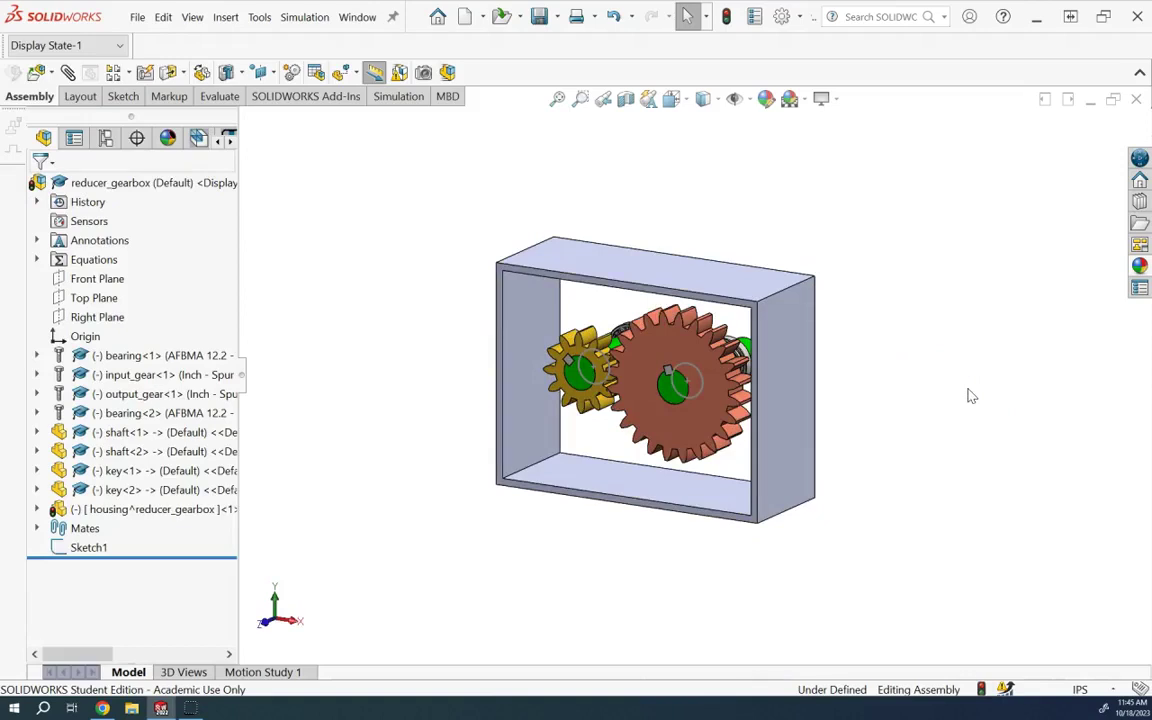
{"action": "key", "text": "ctrl+1"}
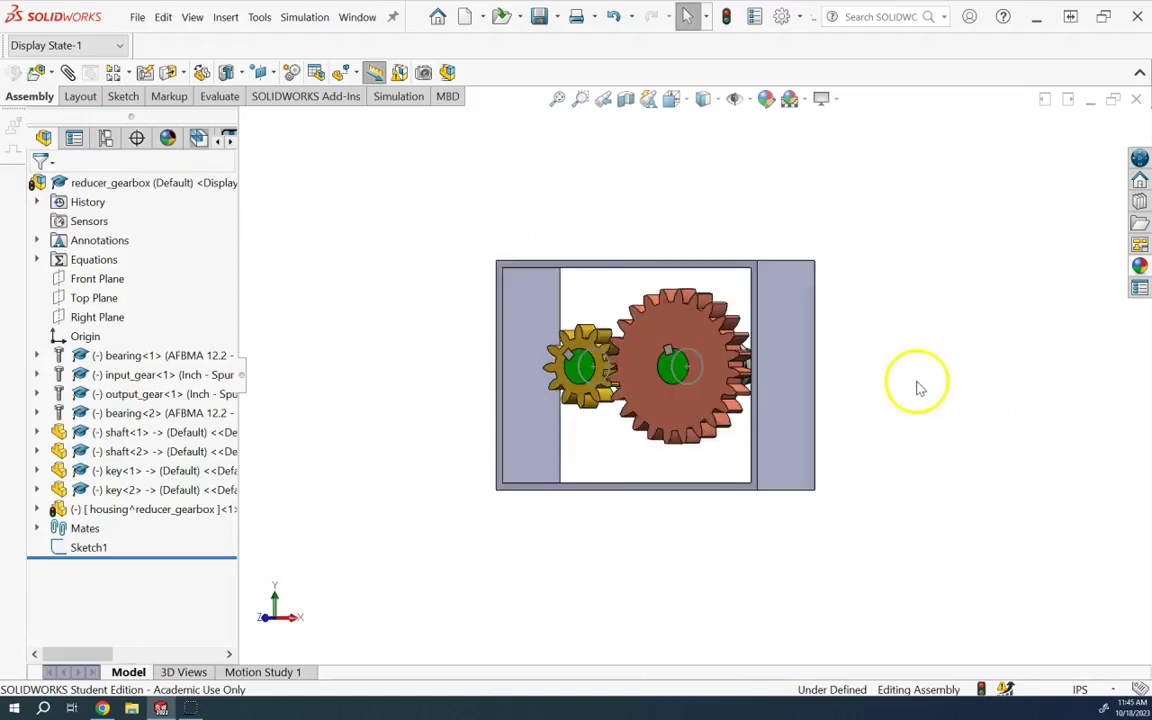
{"action": "key", "text": "ctrl+7"}
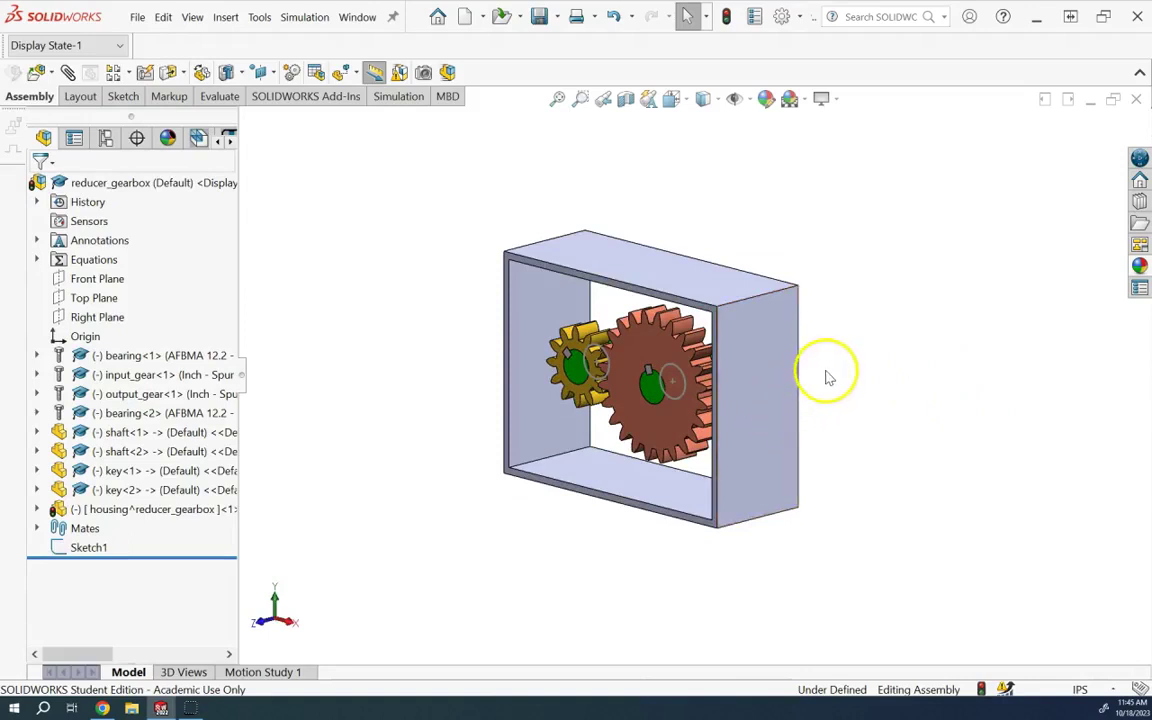
{"action": "scroll", "coordinate": [827, 377], "scroll_direction": "down", "scroll_amount": 2}
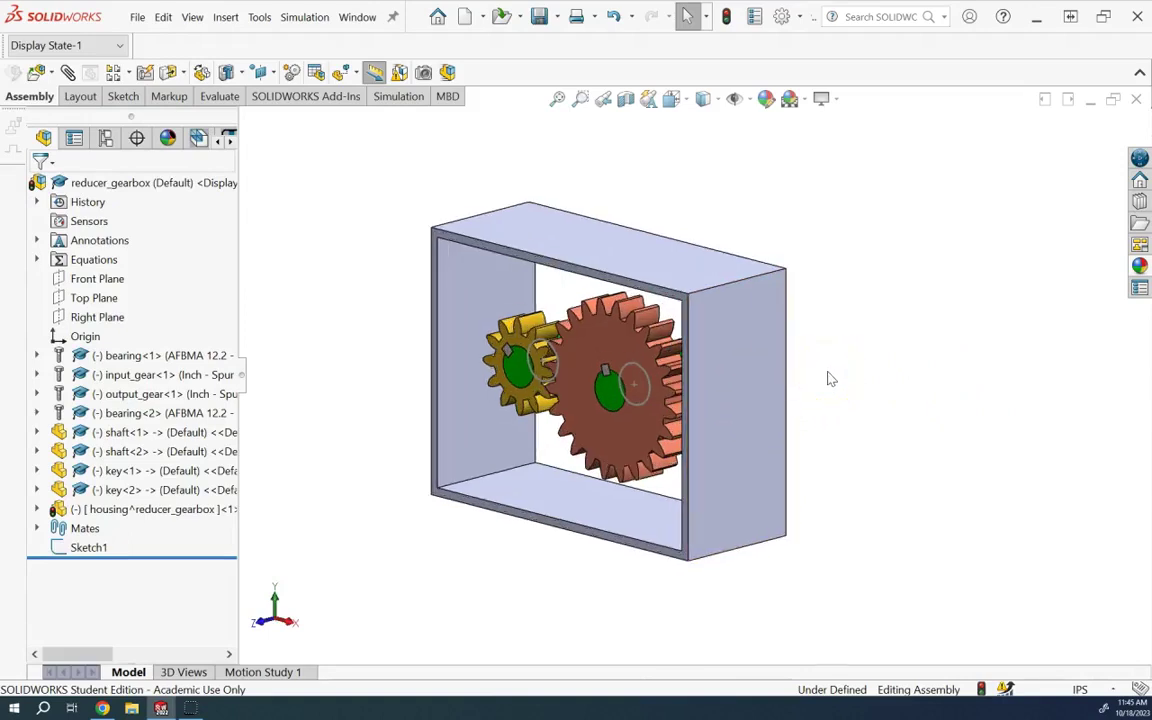
{"action": "left_click", "coordinate": [90, 548]}
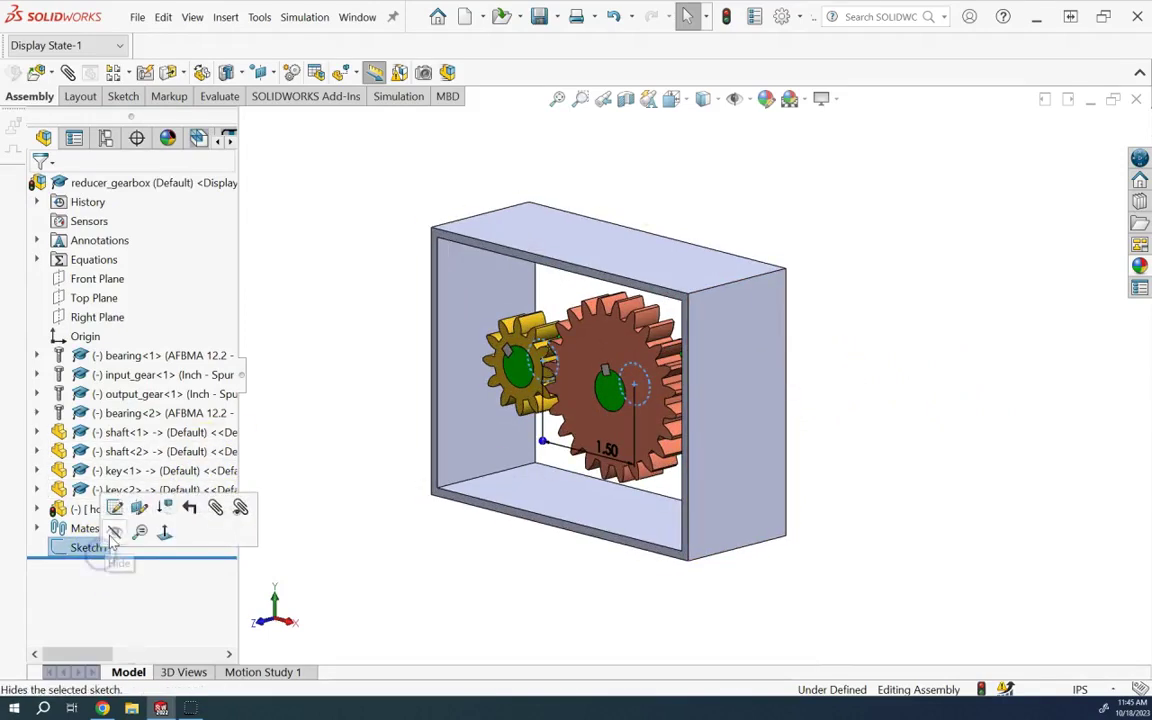
{"action": "left_click", "coordinate": [116, 530]}
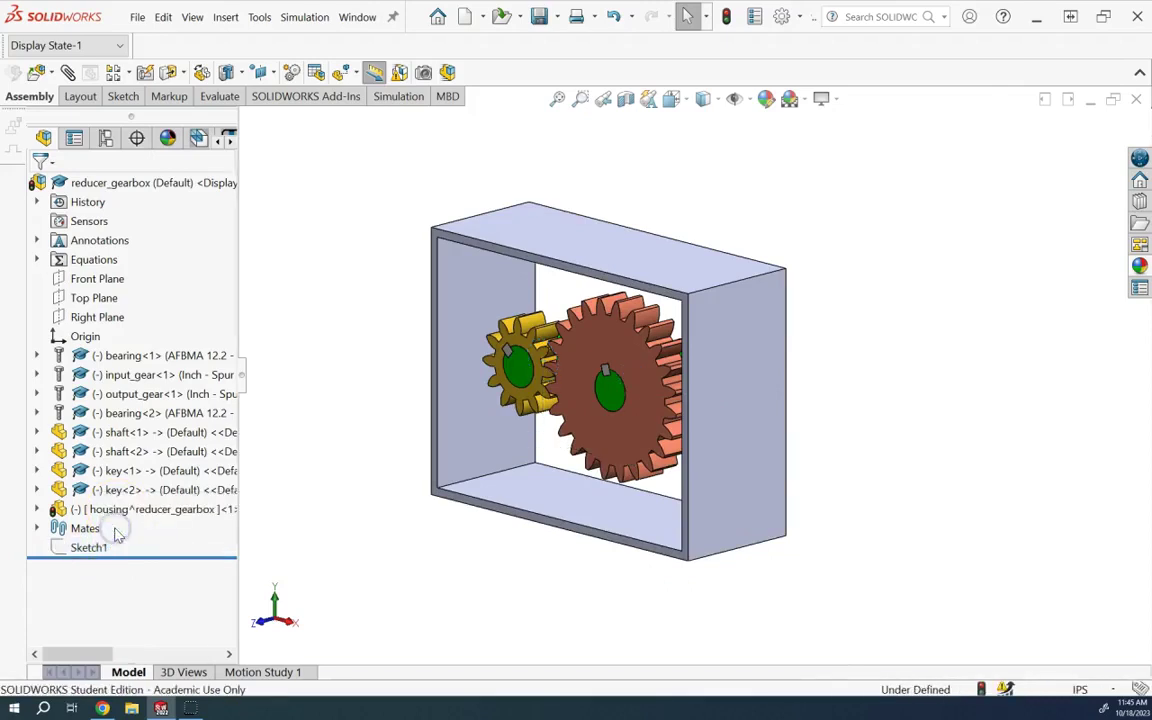
{"action": "left_click", "coordinate": [728, 18]}
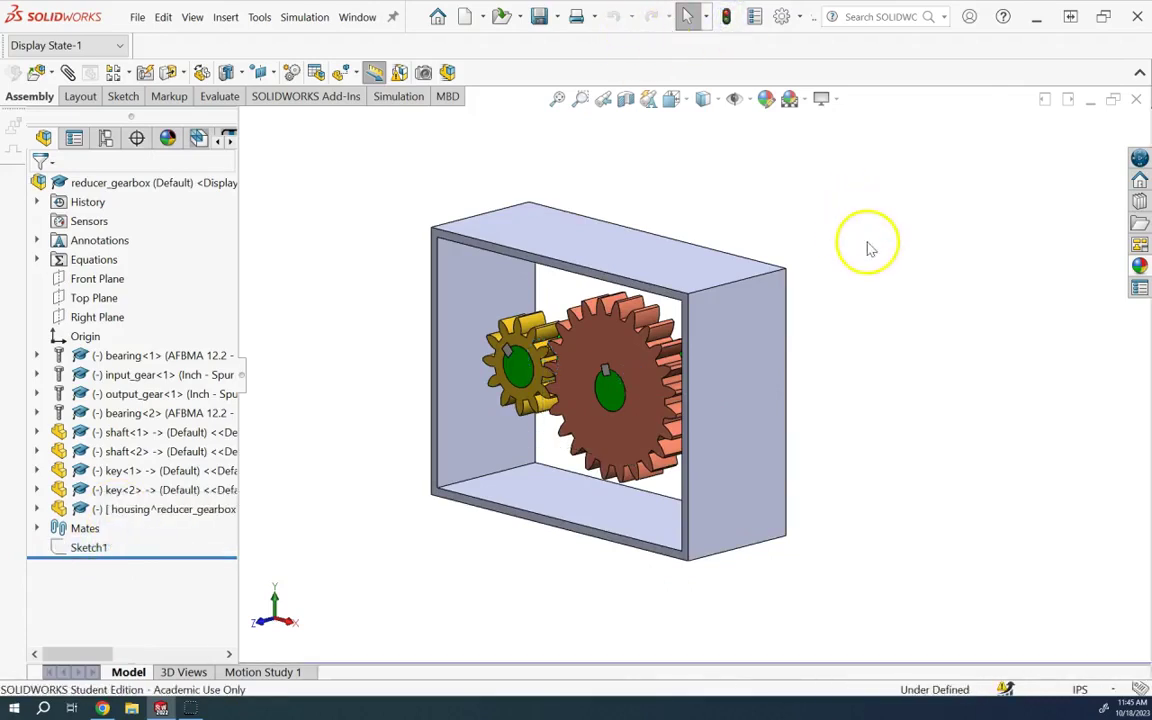
Step: Edit the housing in context and start a new sketch on its back rim face, on the bearing side
{"action": "key", "text": "Left"}
{"action": "key", "text": "Left"}
{"action": "key", "text": "Left"}
{"action": "key", "text": "Left"}
{"action": "key", "text": "Right"}
{"action": "key", "text": "Right"}
{"action": "key", "text": "Right"}
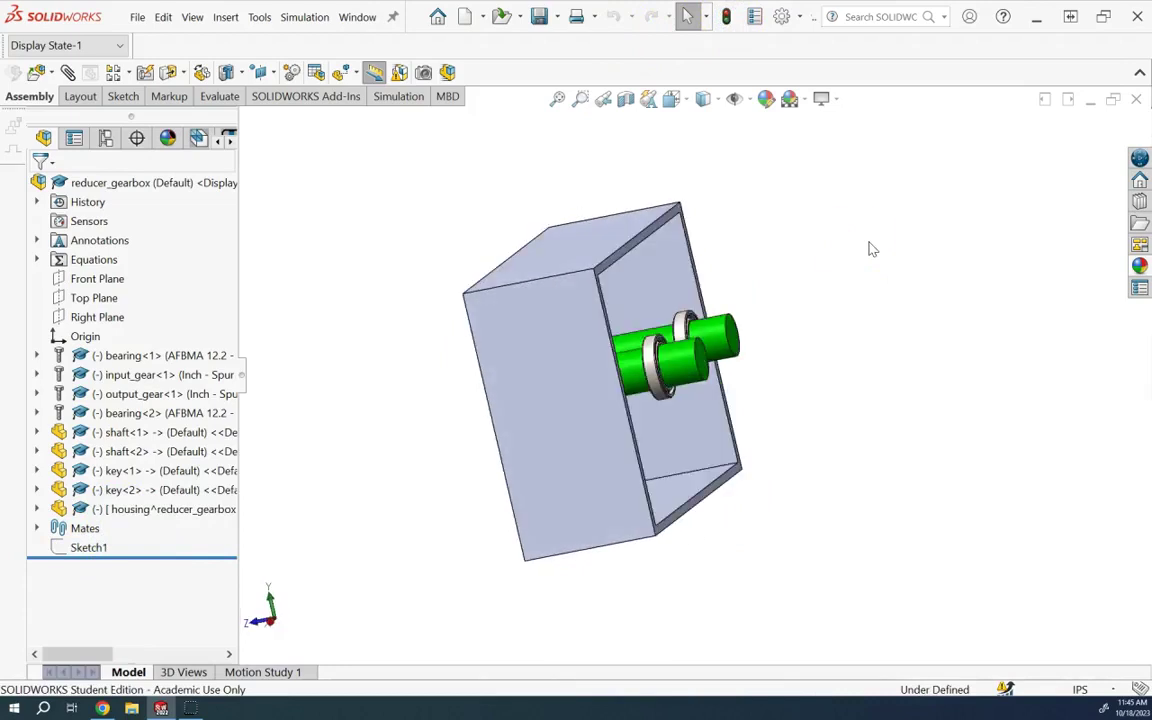
{"action": "left_click", "coordinate": [120, 514]}
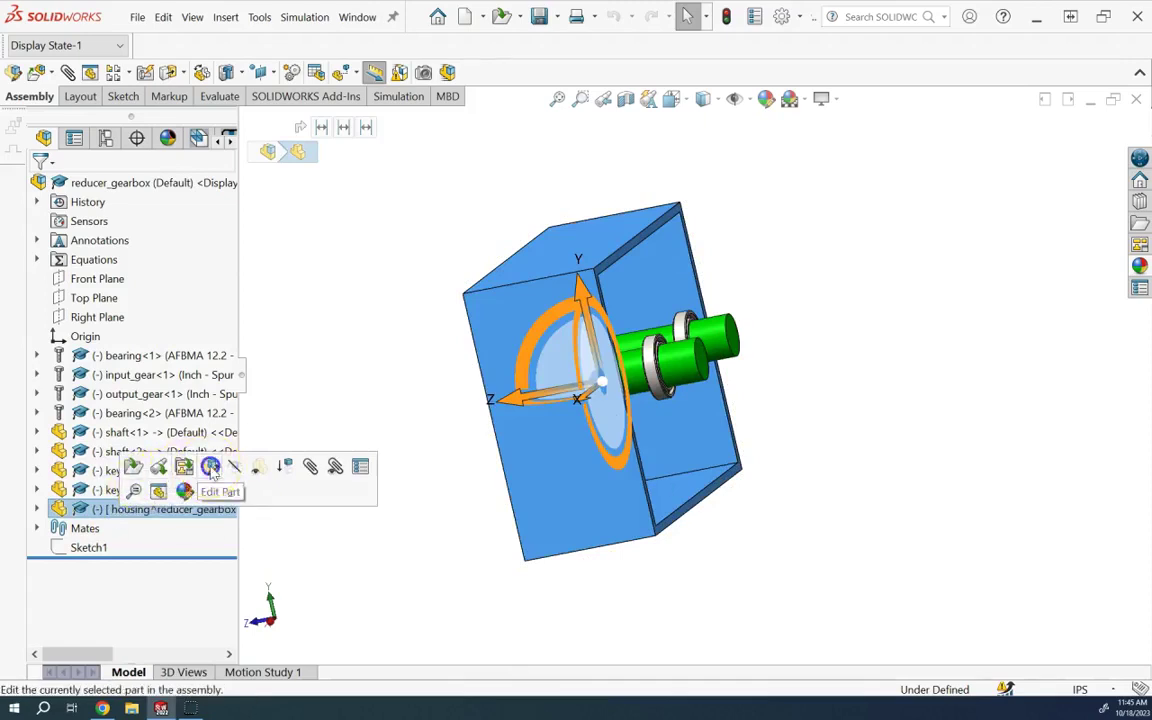
{"action": "left_click", "coordinate": [182, 466]}
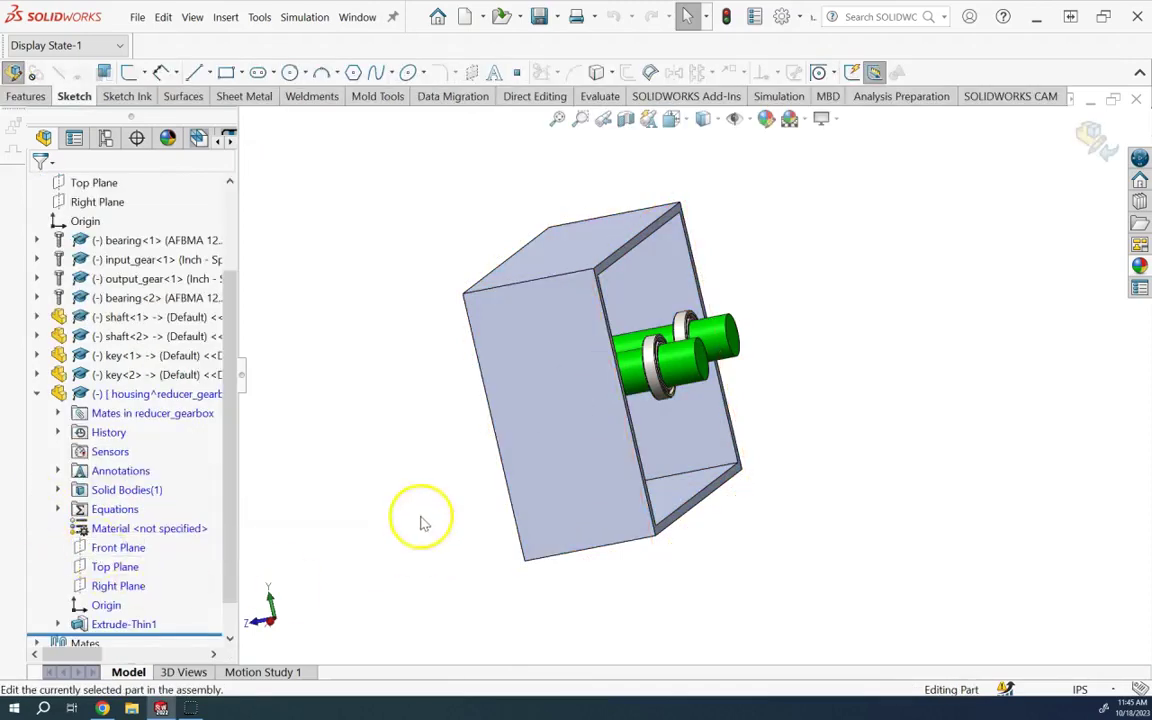
{"action": "scroll", "coordinate": [765, 290], "scroll_direction": "down", "scroll_amount": 2}
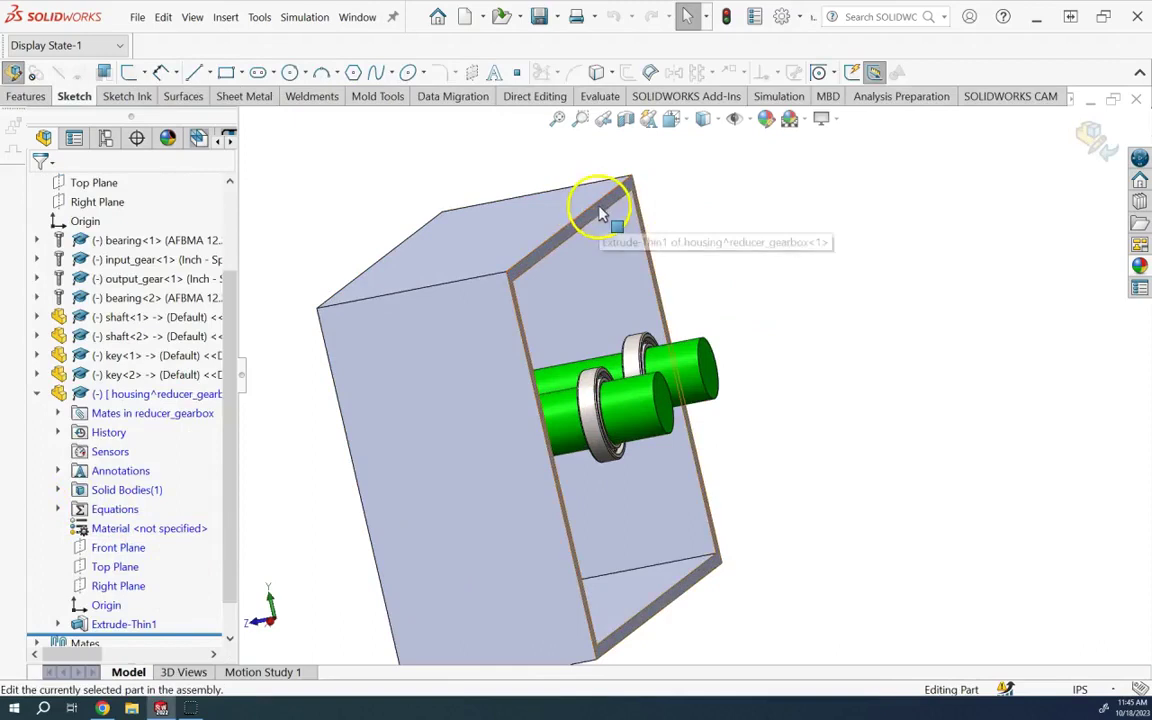
{"action": "left_click", "coordinate": [604, 211]}
{"action": "left_click", "coordinate": [664, 170]}
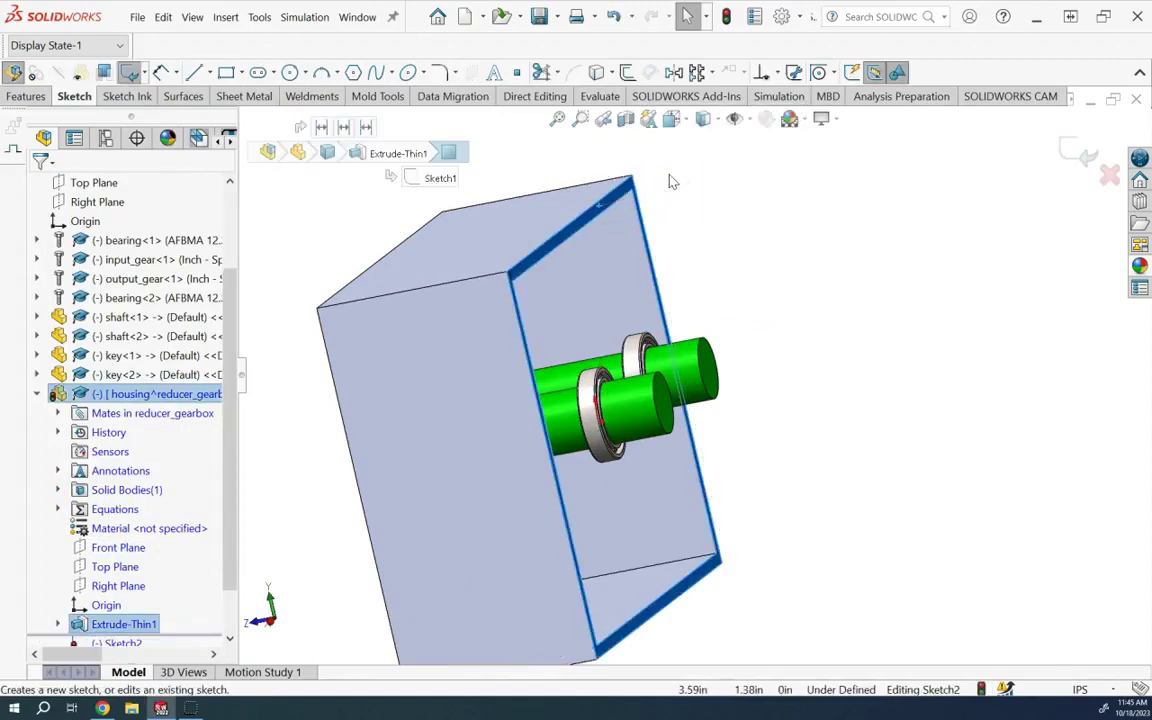
{"action": "scroll", "coordinate": [818, 334], "scroll_direction": "up", "scroll_amount": 3}
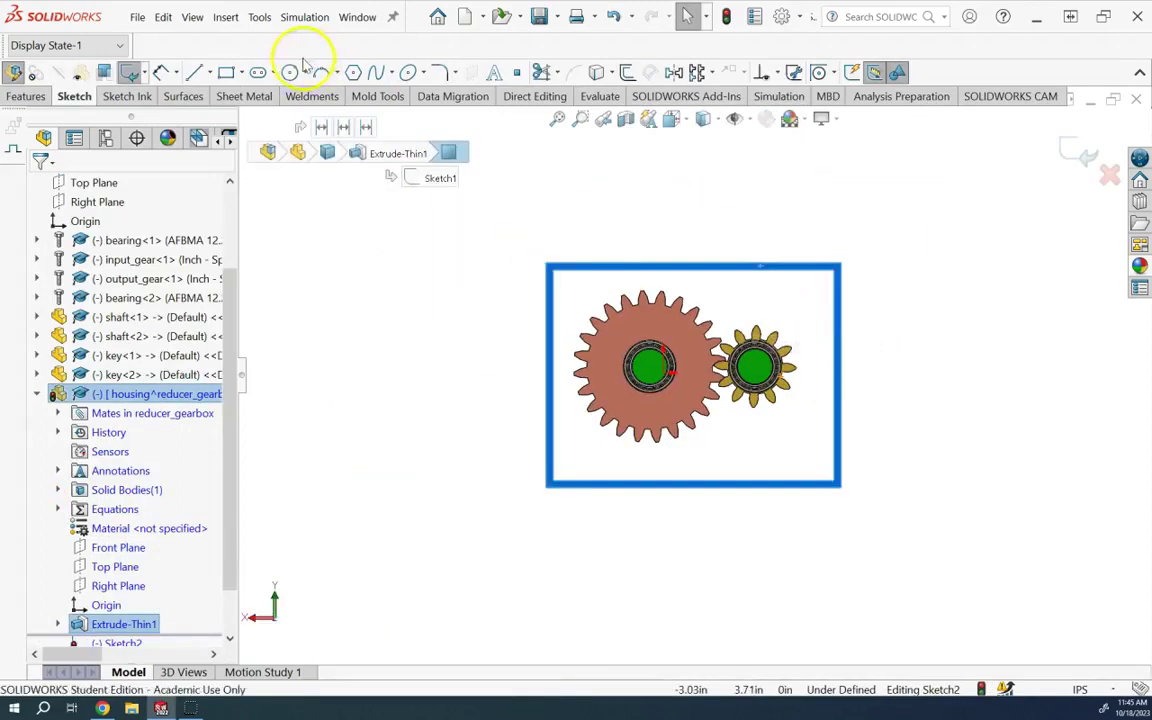
Step: Sketch a corner rectangle matching the housing's outer outline, snapped to two opposite outer corners
{"action": "left_click", "coordinate": [228, 73]}
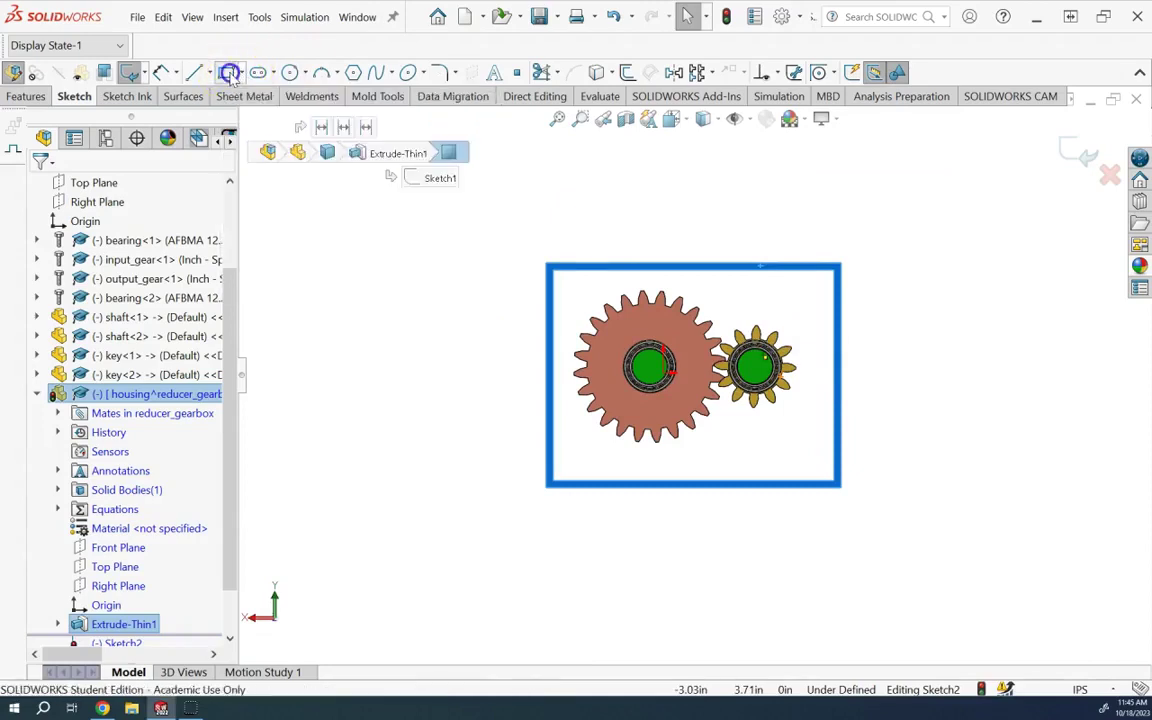
{"action": "left_click", "coordinate": [547, 266]}
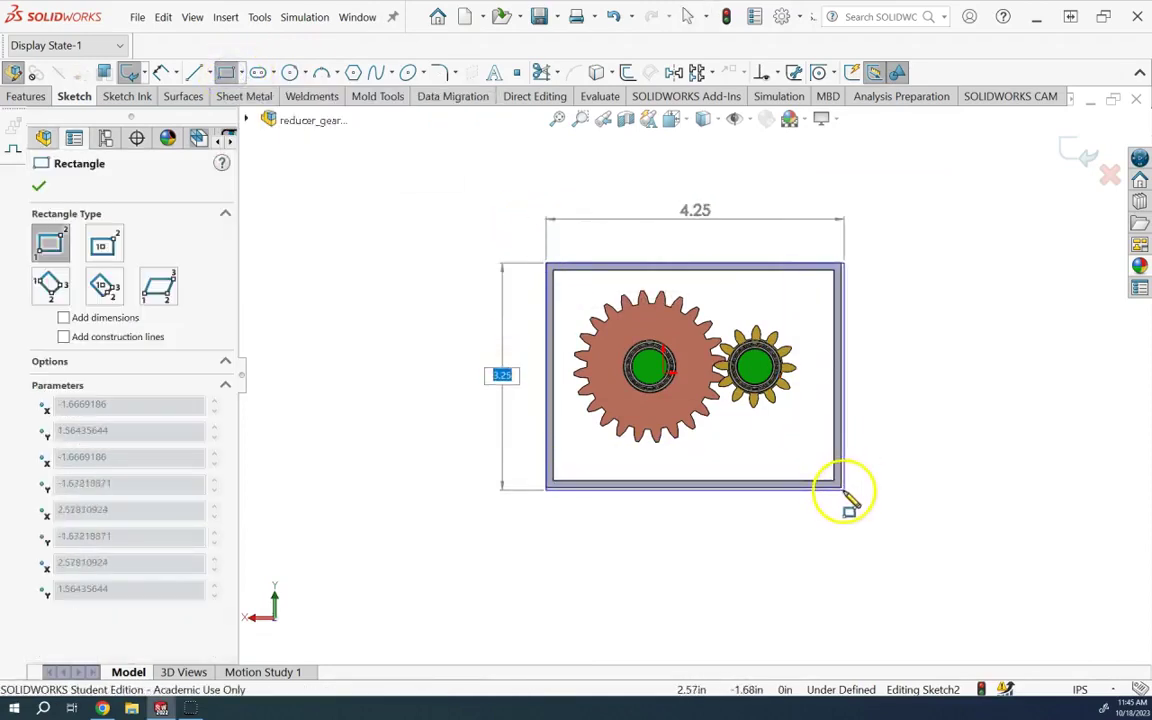
{"action": "left_click", "coordinate": [840, 486]}
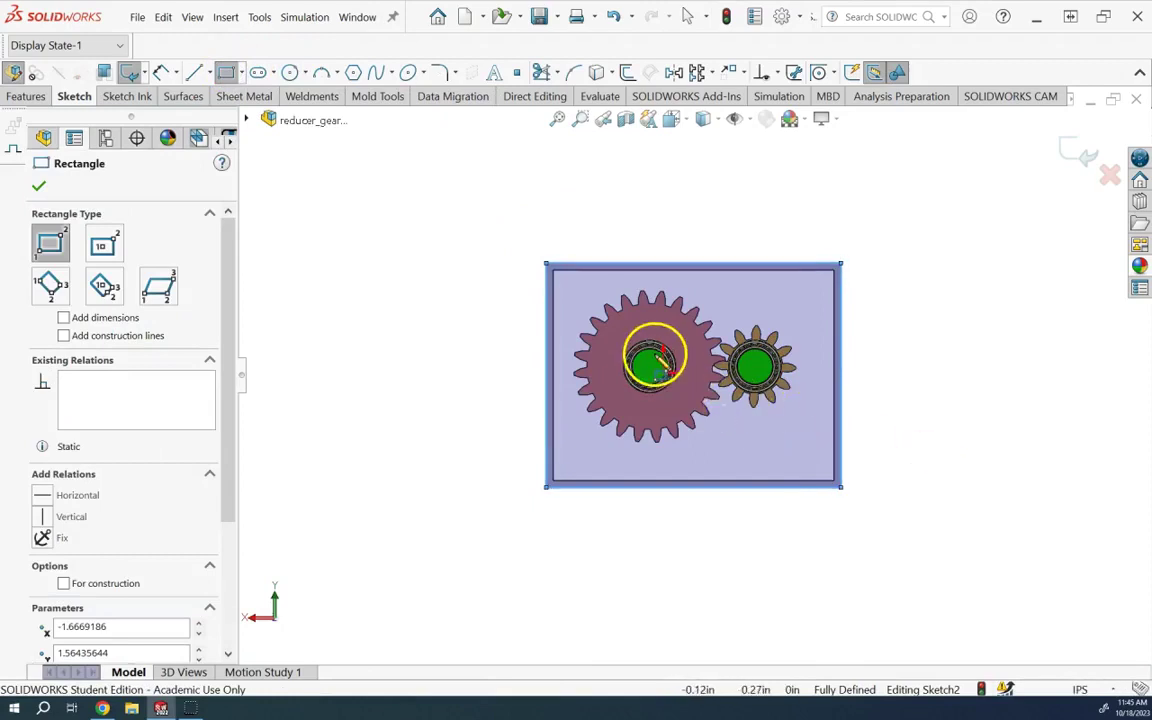
{"action": "scroll", "coordinate": [652, 355], "scroll_direction": "down", "scroll_amount": 4}
{"action": "scroll", "coordinate": [667, 370], "scroll_direction": "down", "scroll_amount": 1}
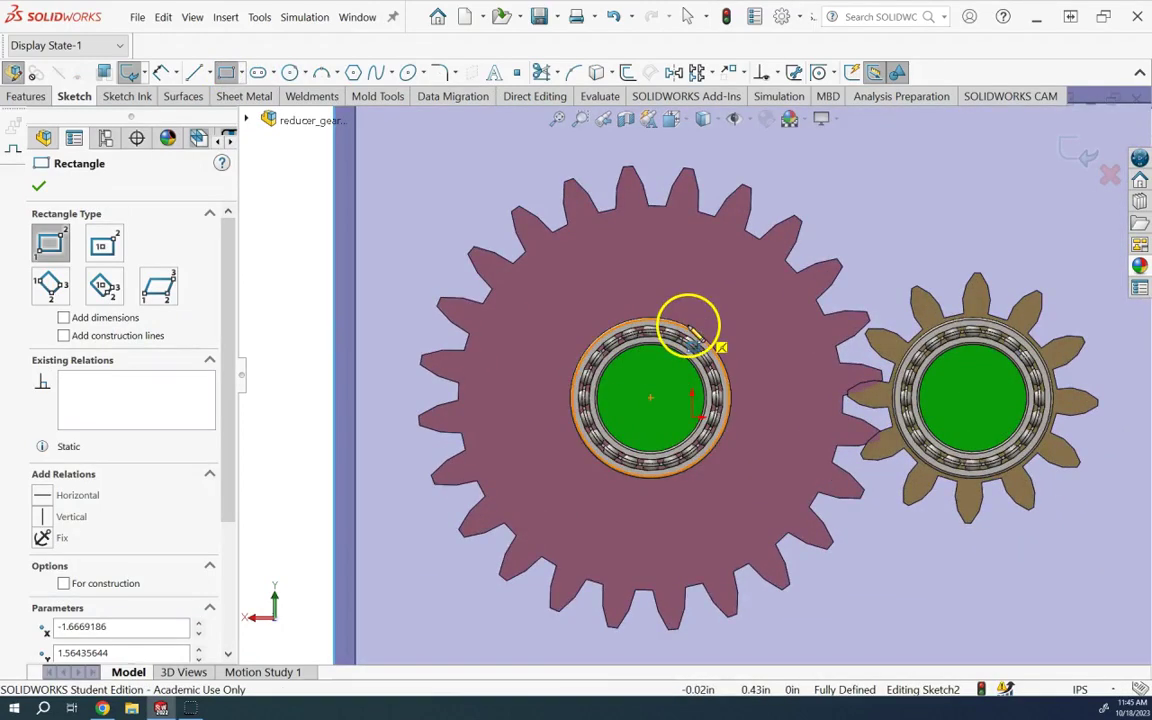
{"action": "left_click", "coordinate": [648, 398]}
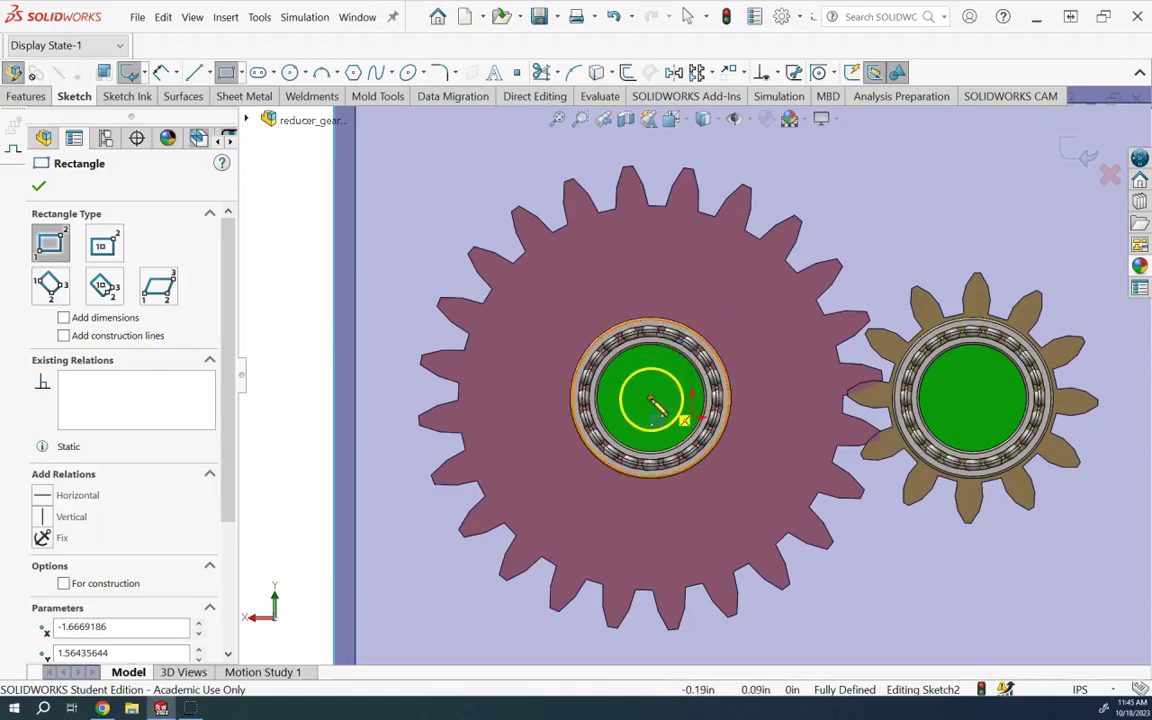
{"action": "left_click", "coordinate": [680, 344]}
{"action": "scroll", "coordinate": [680, 344], "scroll_direction": "down", "scroll_amount": 3}
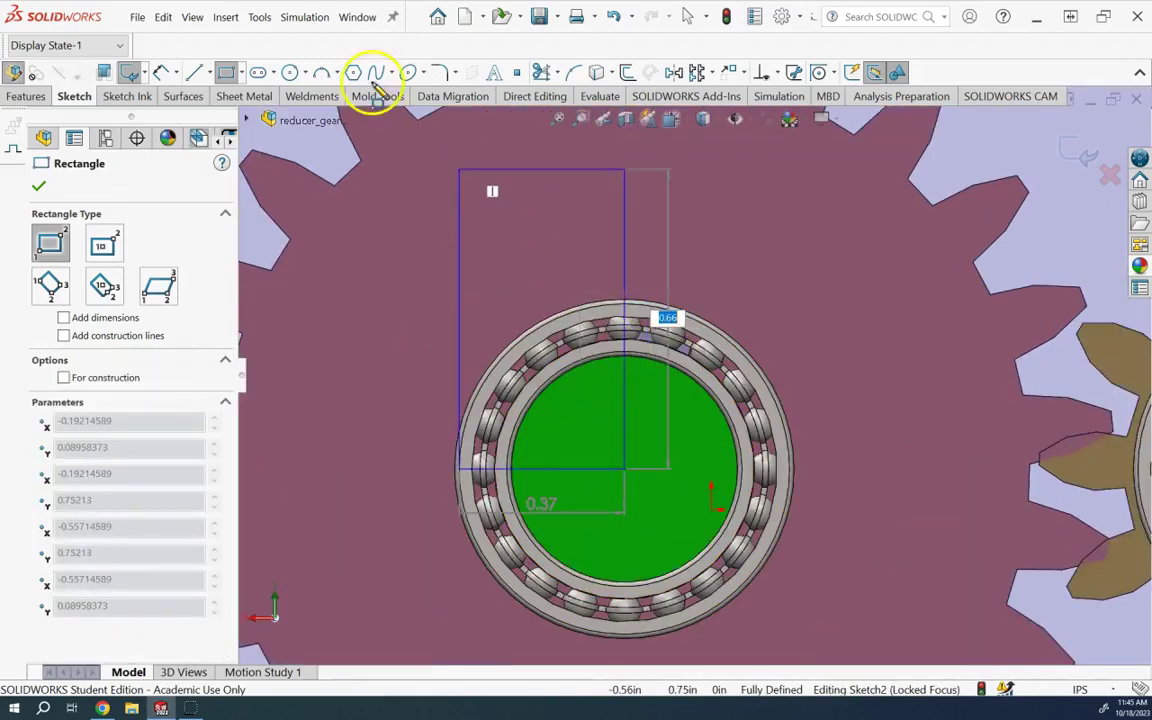
Step: Sketch a 0.75 in diameter circle centred on each shaft along the bearing's outer edge, and exit the sketch
{"action": "left_click", "coordinate": [289, 72]}
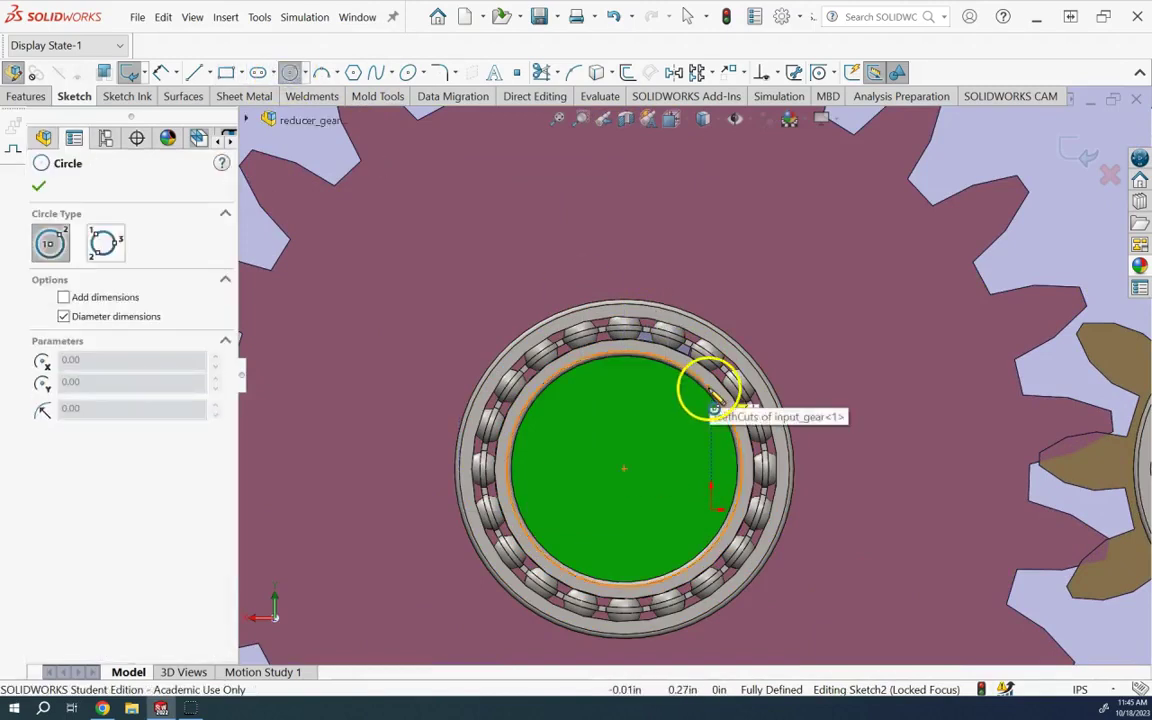
{"action": "left_click", "coordinate": [625, 469]}
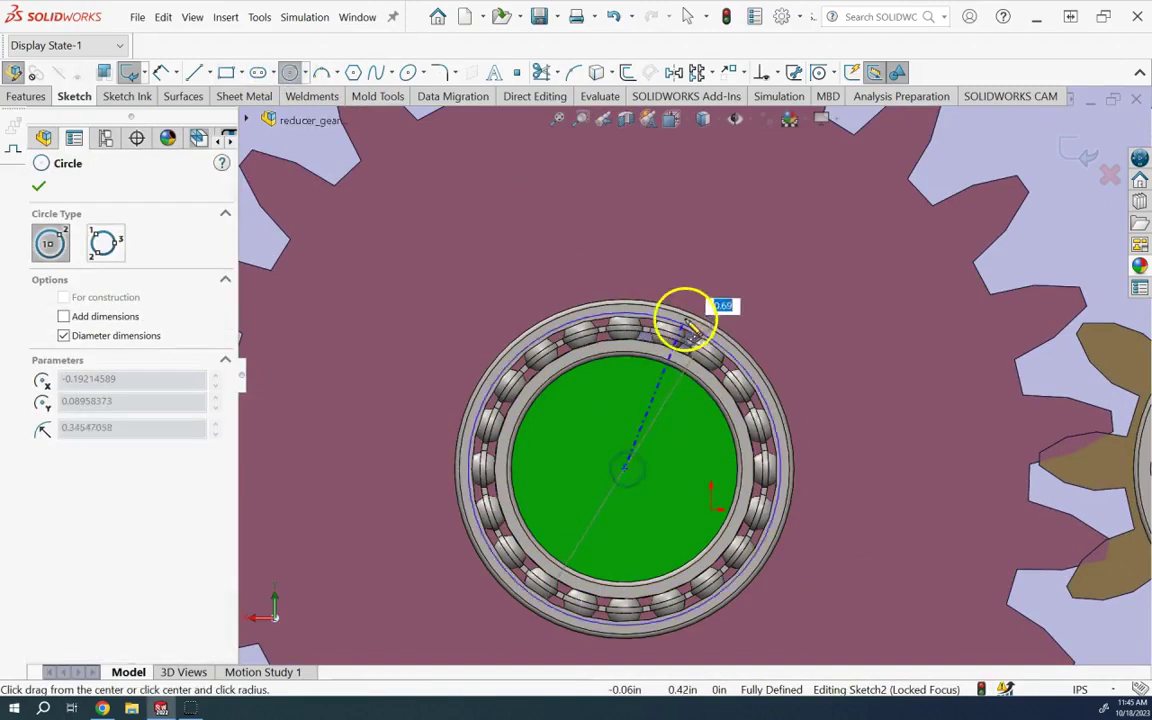
{"action": "left_click", "coordinate": [693, 323]}
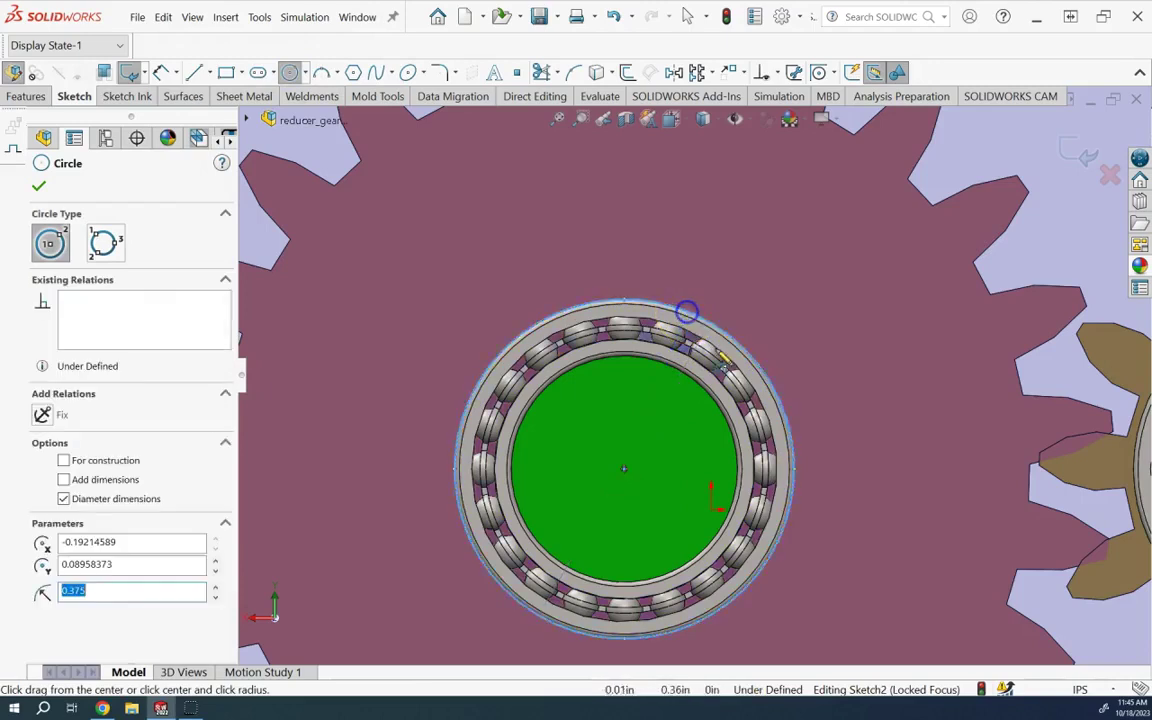
{"action": "scroll", "coordinate": [964, 455], "scroll_direction": "up", "scroll_amount": 5}
{"action": "scroll", "coordinate": [946, 410], "scroll_direction": "down", "scroll_amount": 5}
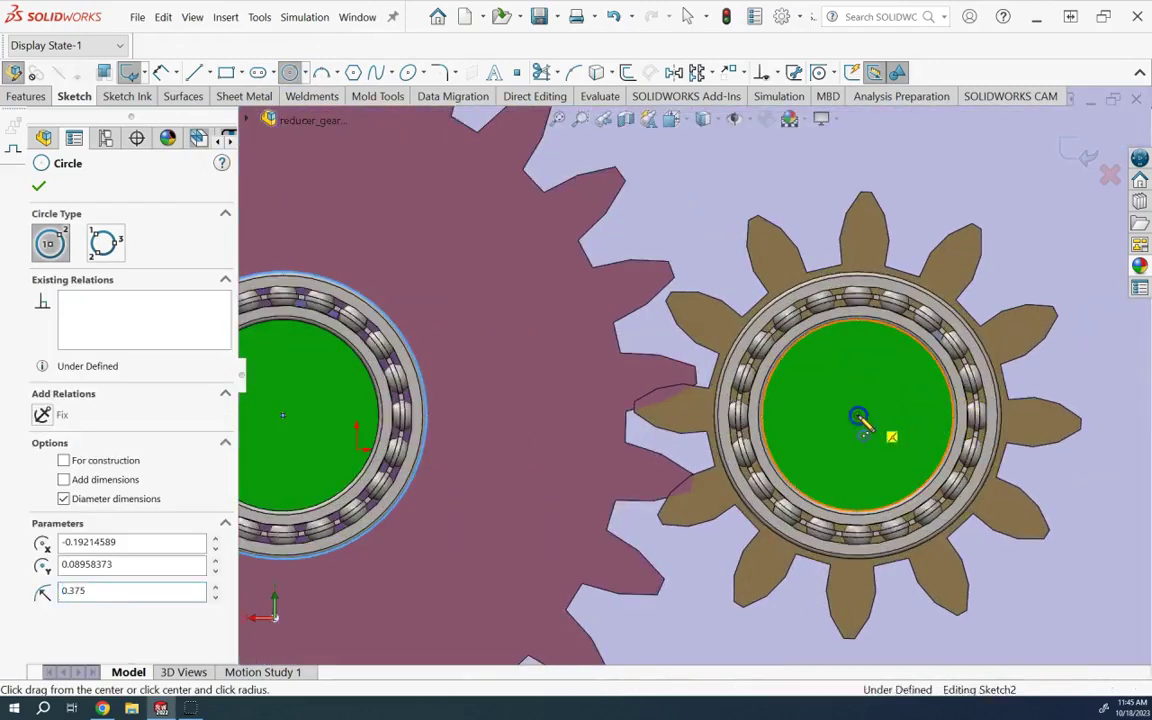
{"action": "left_click", "coordinate": [858, 412]}
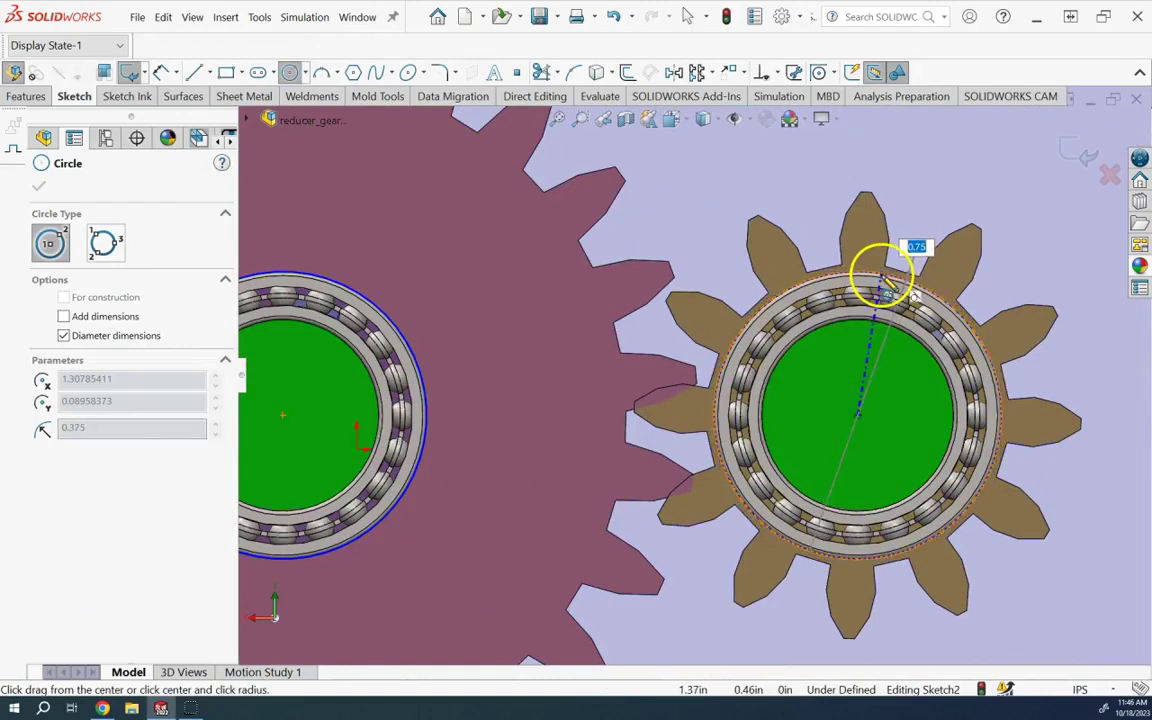
{"action": "left_click", "coordinate": [883, 281]}
{"action": "left_click", "coordinate": [1084, 155]}
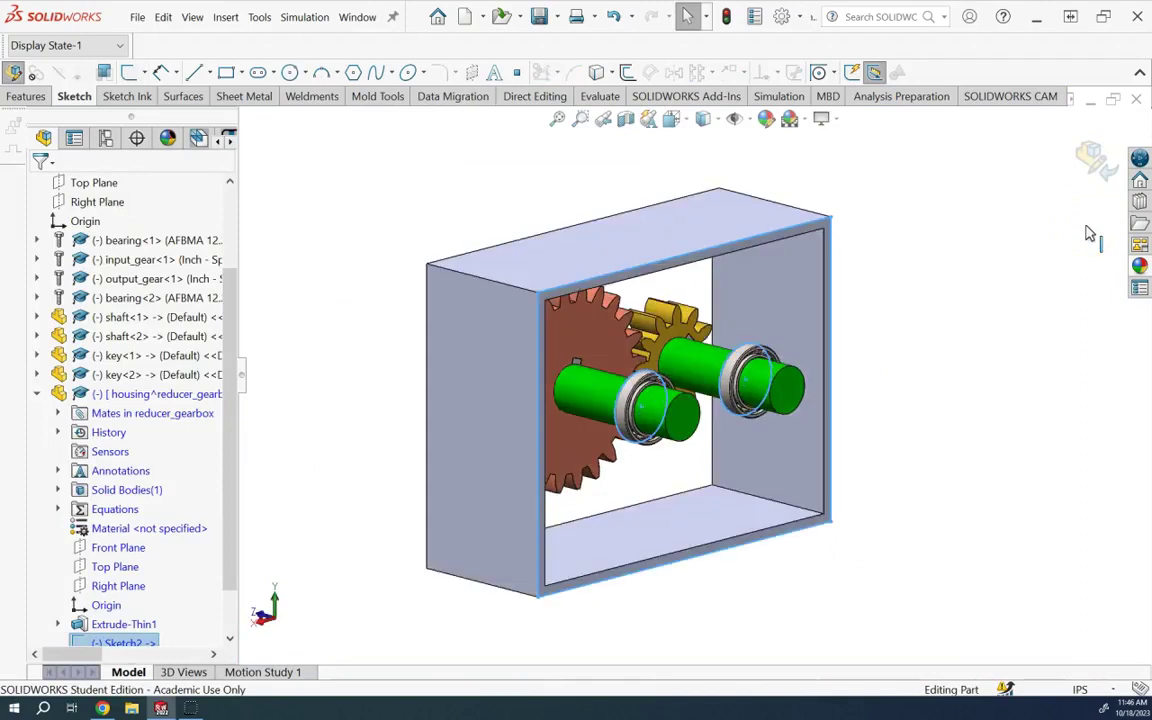
{"action": "left_click", "coordinate": [44, 98]}
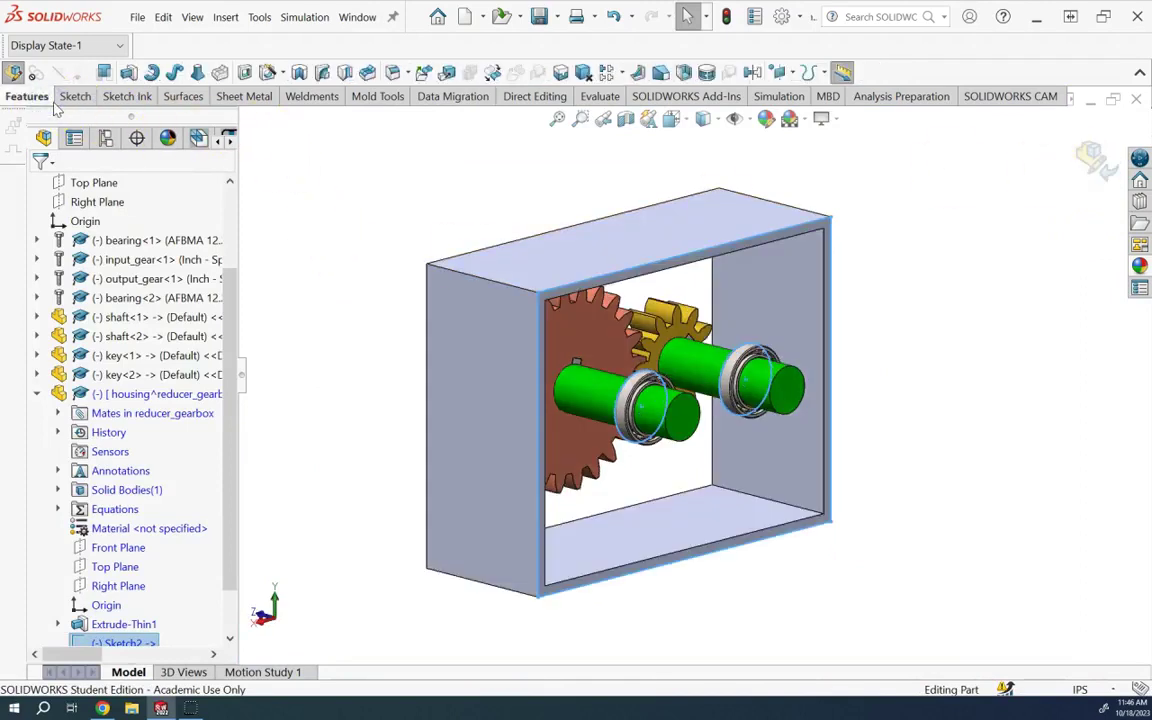
Step: Extrude the housing's back wall sketch outward by 0.20 in, leaving the bearing openings and merging it with the housing
{"action": "left_click", "coordinate": [16, 72]}
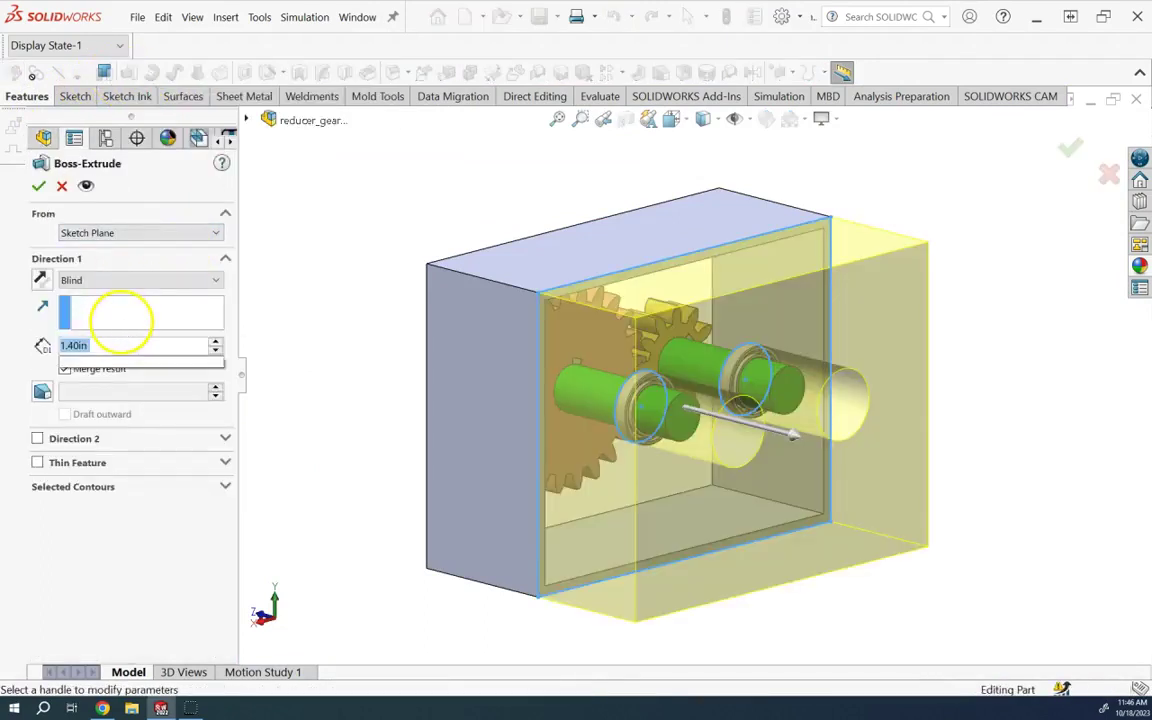
{"action": "type", "text": "0.1"}
{"action": "key", "text": "Return"}
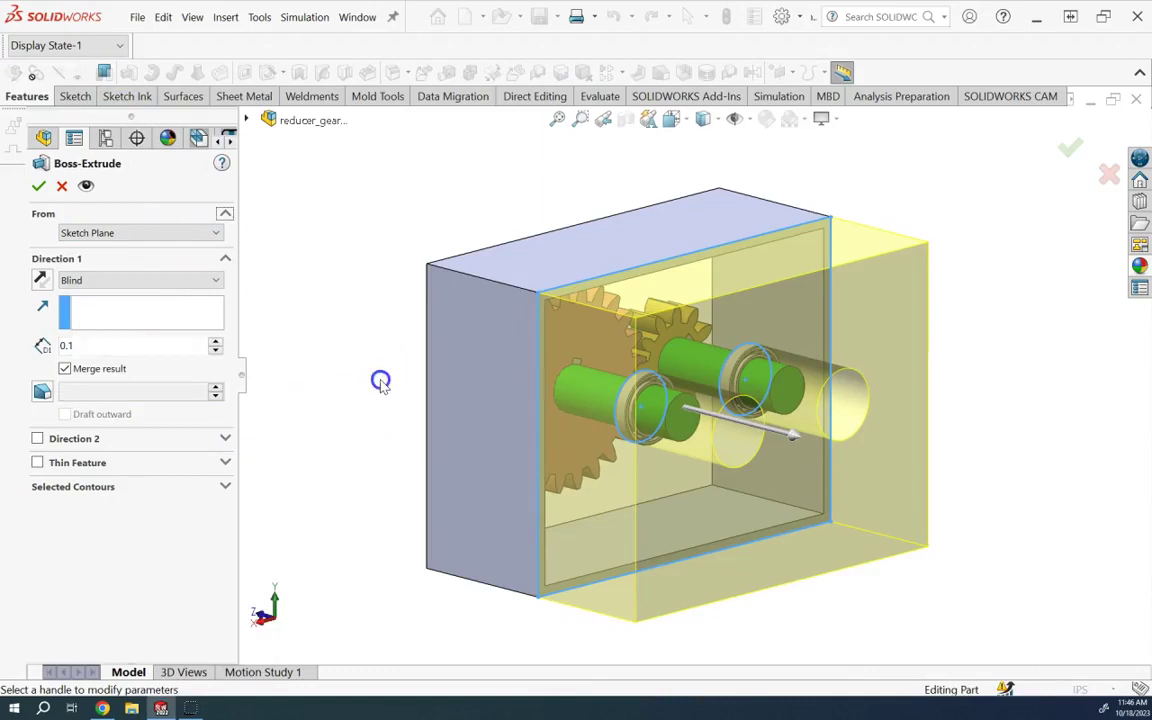
{"action": "scroll", "coordinate": [644, 400], "scroll_direction": "down", "scroll_amount": 3}
{"action": "scroll", "coordinate": [644, 380], "scroll_direction": "down", "scroll_amount": 2}
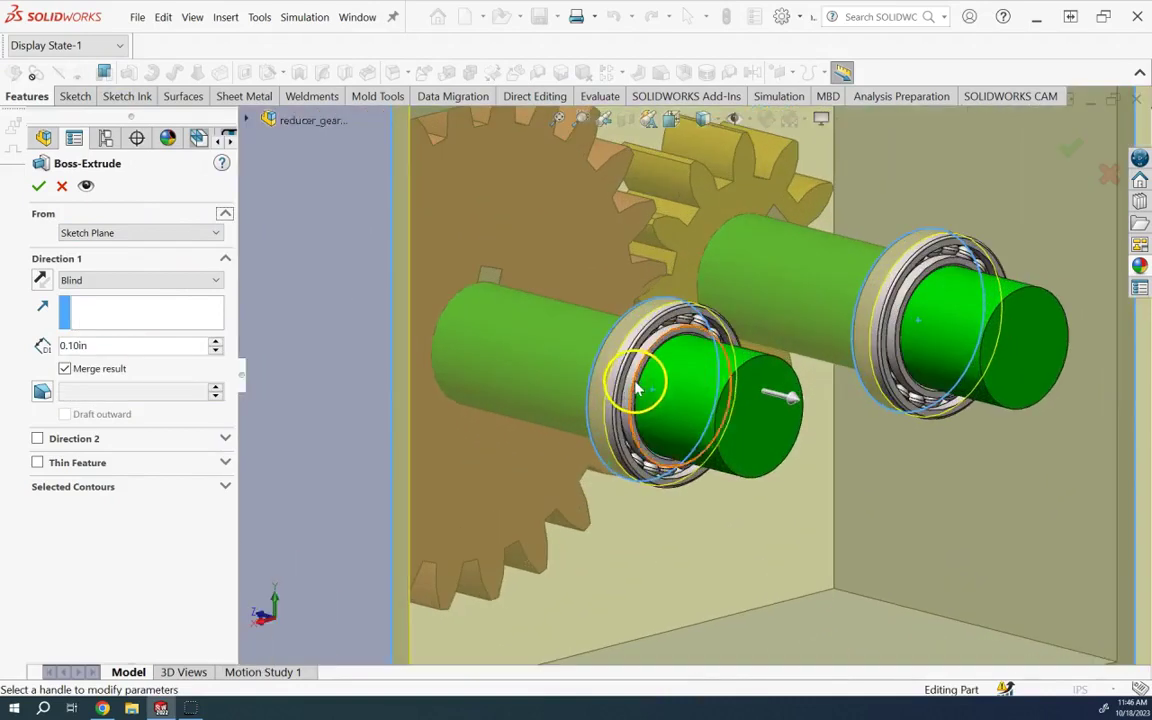
{"action": "left_click", "coordinate": [216, 344]}
{"action": "scroll", "coordinate": [605, 499], "scroll_direction": "up", "scroll_amount": 2}
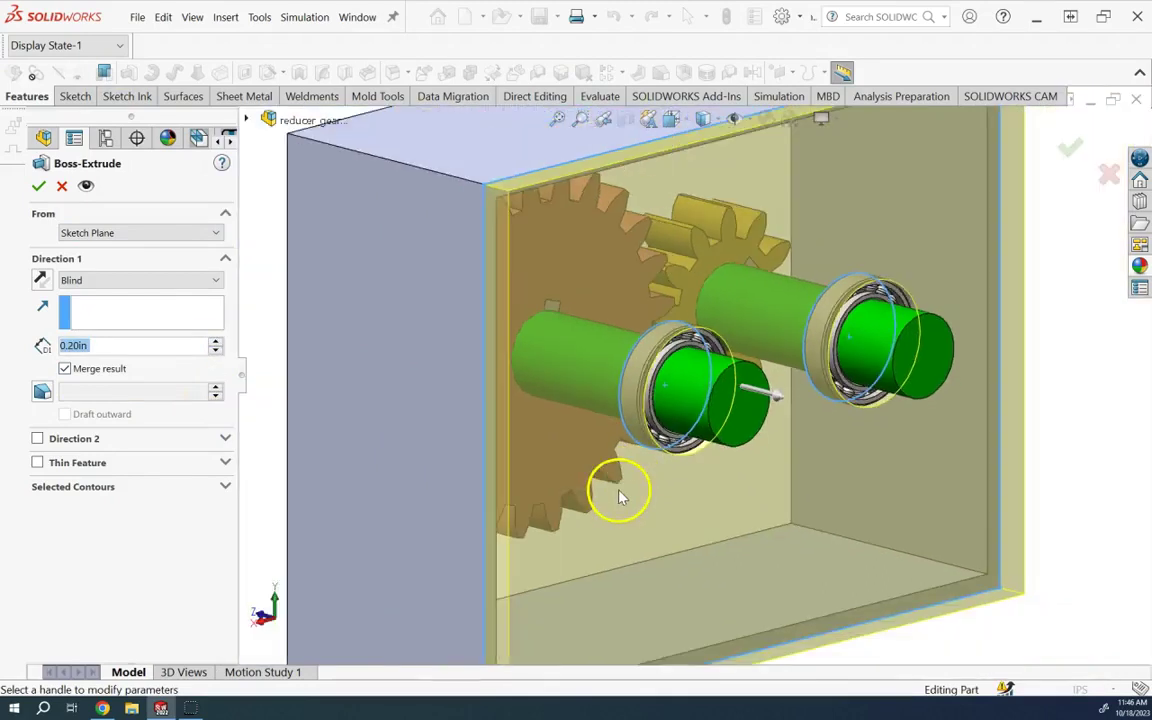
{"action": "left_click", "coordinate": [260, 299]}
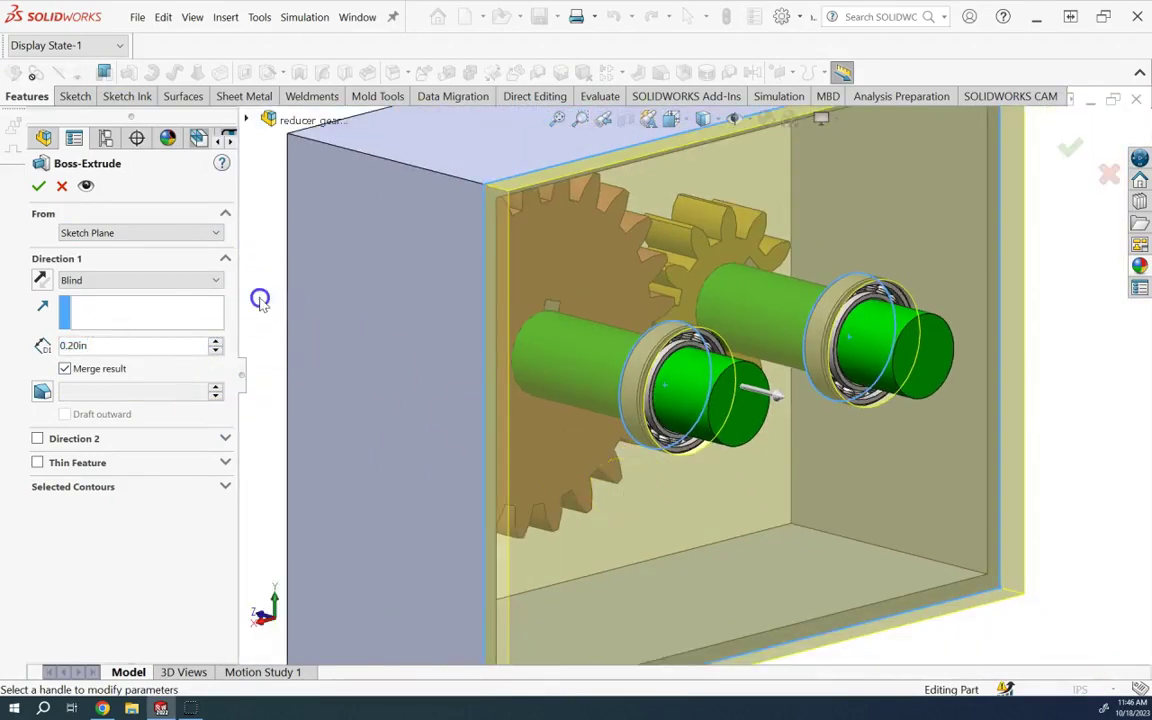
{"action": "key", "text": "Right"}
{"action": "key", "text": "Right"}
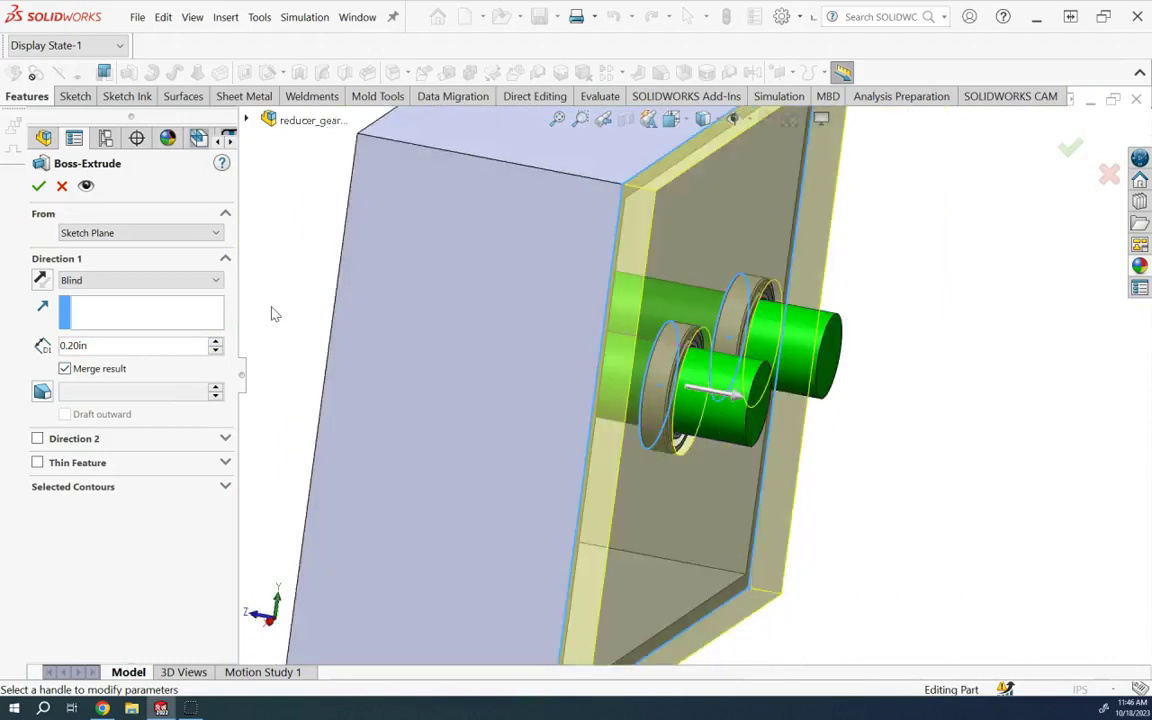
{"action": "key", "text": "Left"}
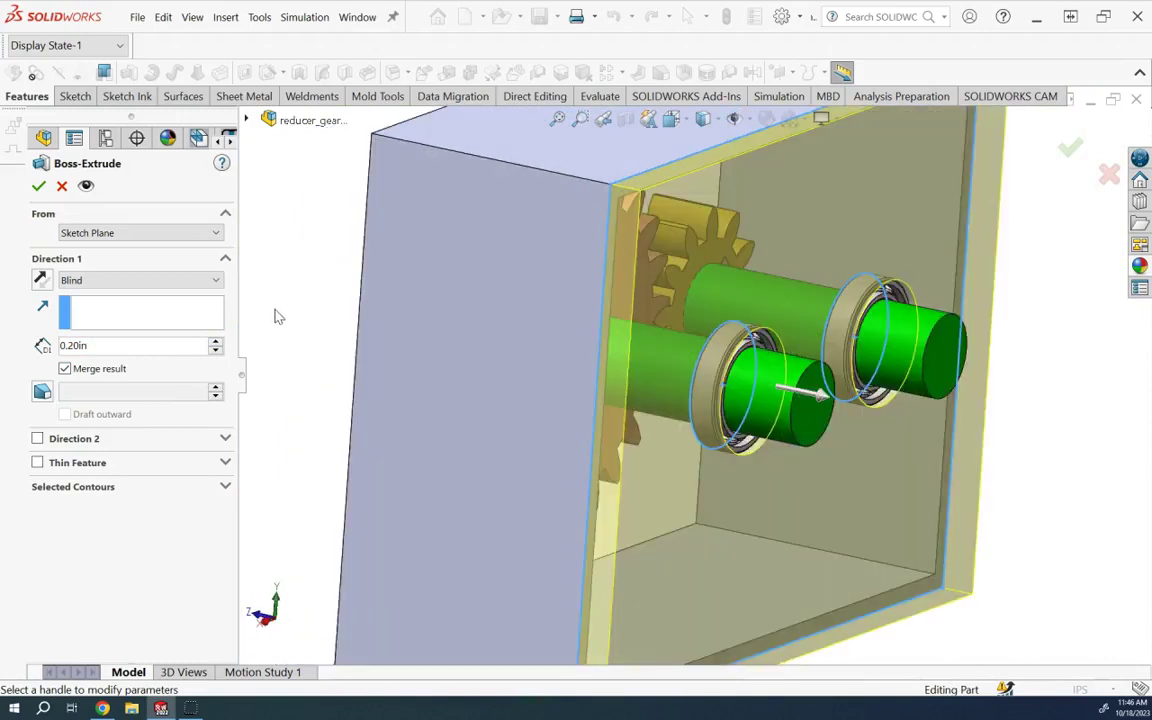
{"action": "left_click", "coordinate": [40, 190]}
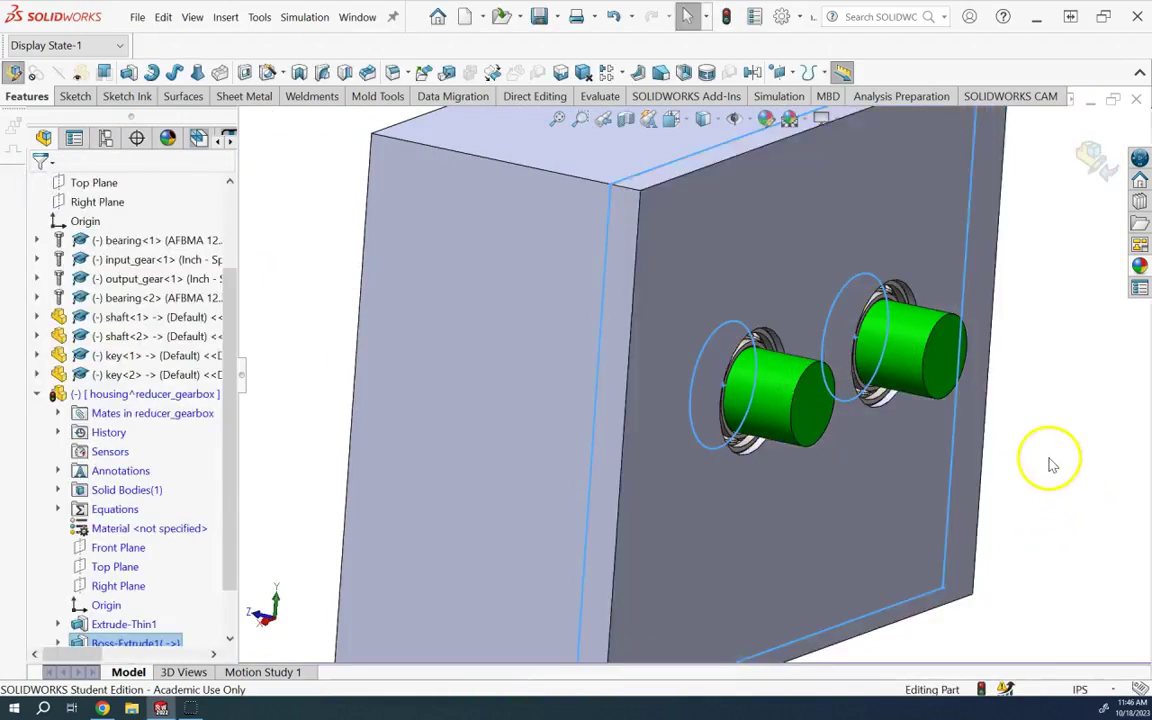
Step: Examine the housing's back wall around the bearings and the gears inside through the open front
{"action": "key", "text": "Left"}
{"action": "key", "text": "Left"}
{"action": "key", "text": "Left"}
{"action": "key", "text": "Up"}
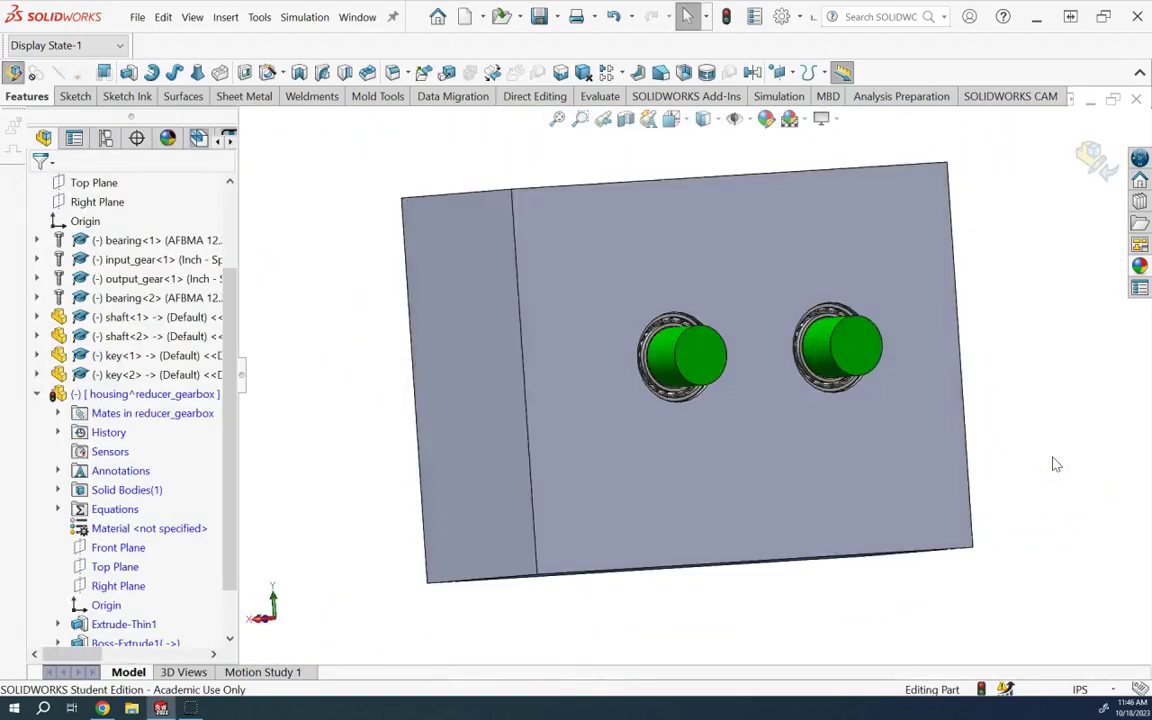
{"action": "key", "text": "Right"}
{"action": "key", "text": "shift+Right"}
{"action": "key", "text": "Right"}
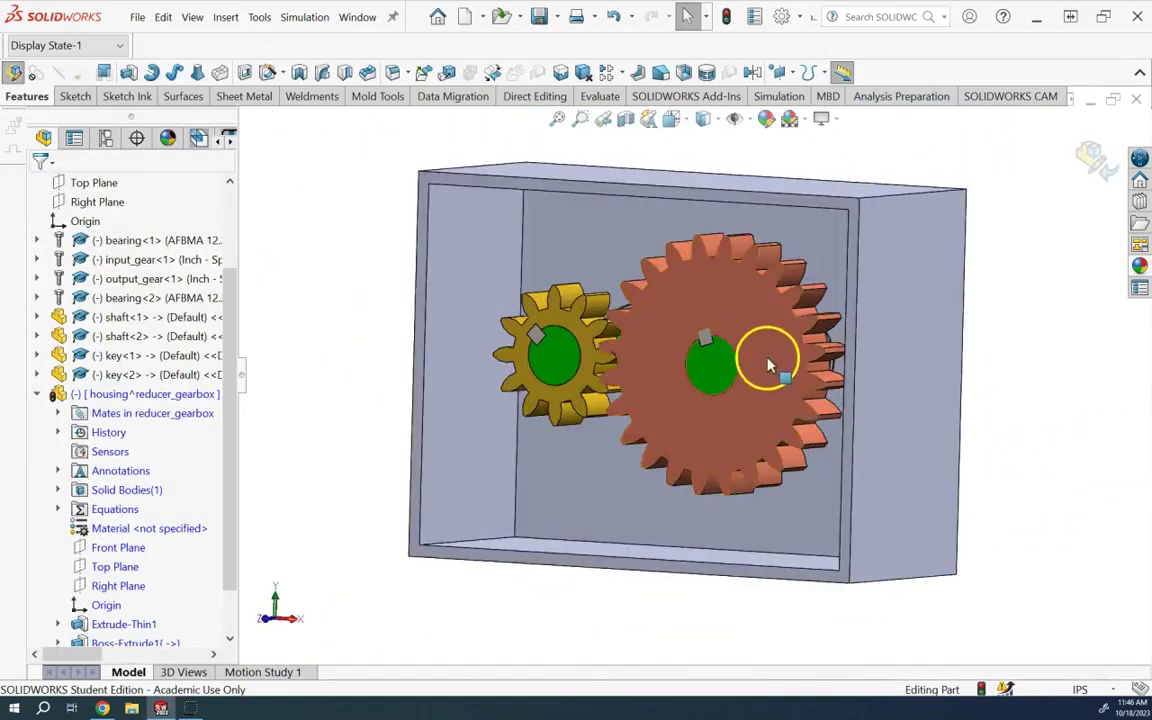
{"action": "key", "text": "z"}
{"action": "key", "text": "Left"}
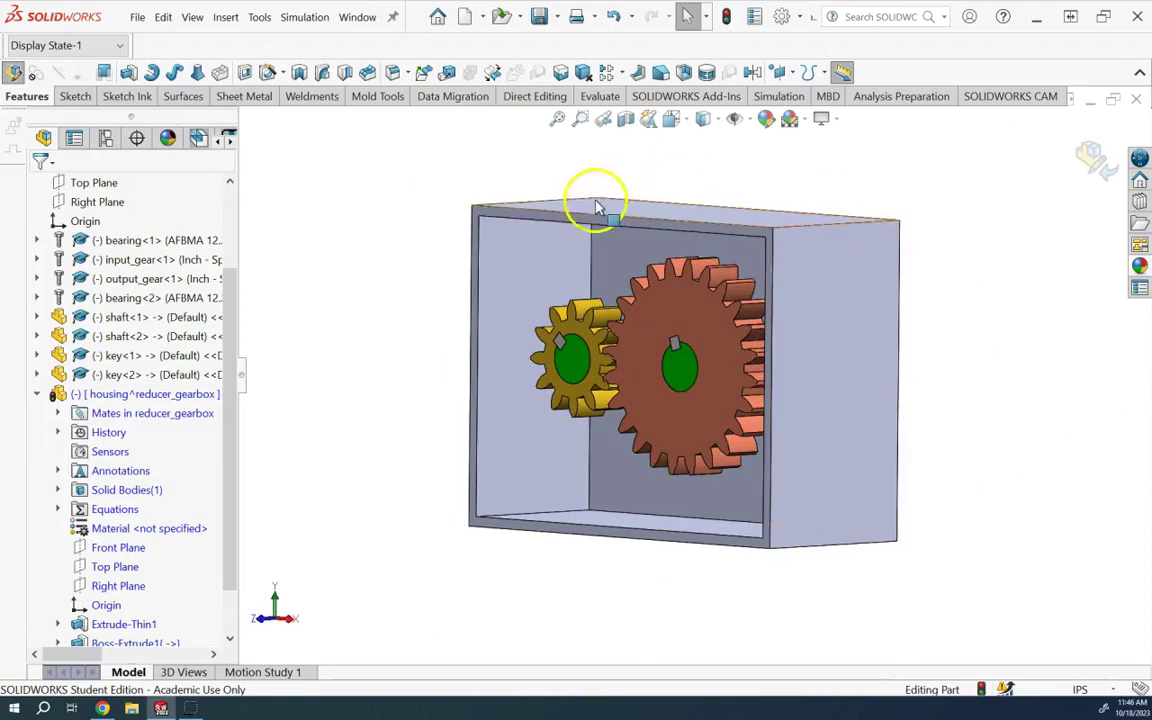
Step: Assign the 1060 Alloy material to the housing
{"action": "right_click", "coordinate": [145, 530]}
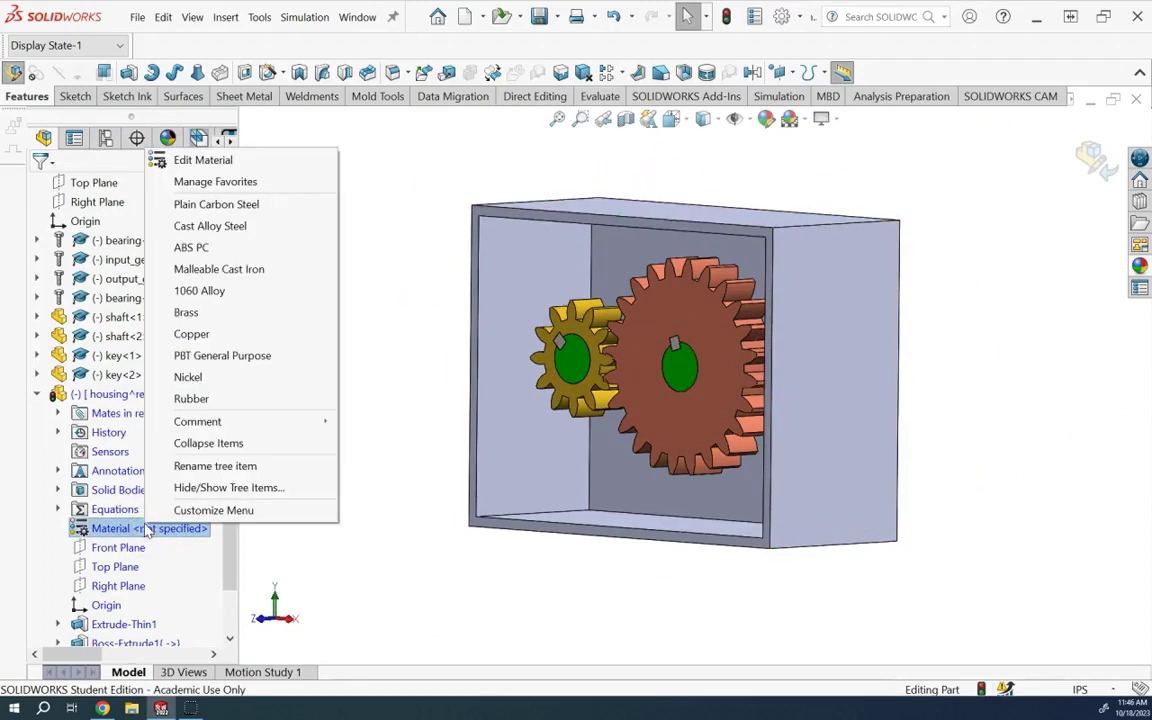
{"action": "left_click", "coordinate": [210, 291]}
{"action": "key", "text": "f"}
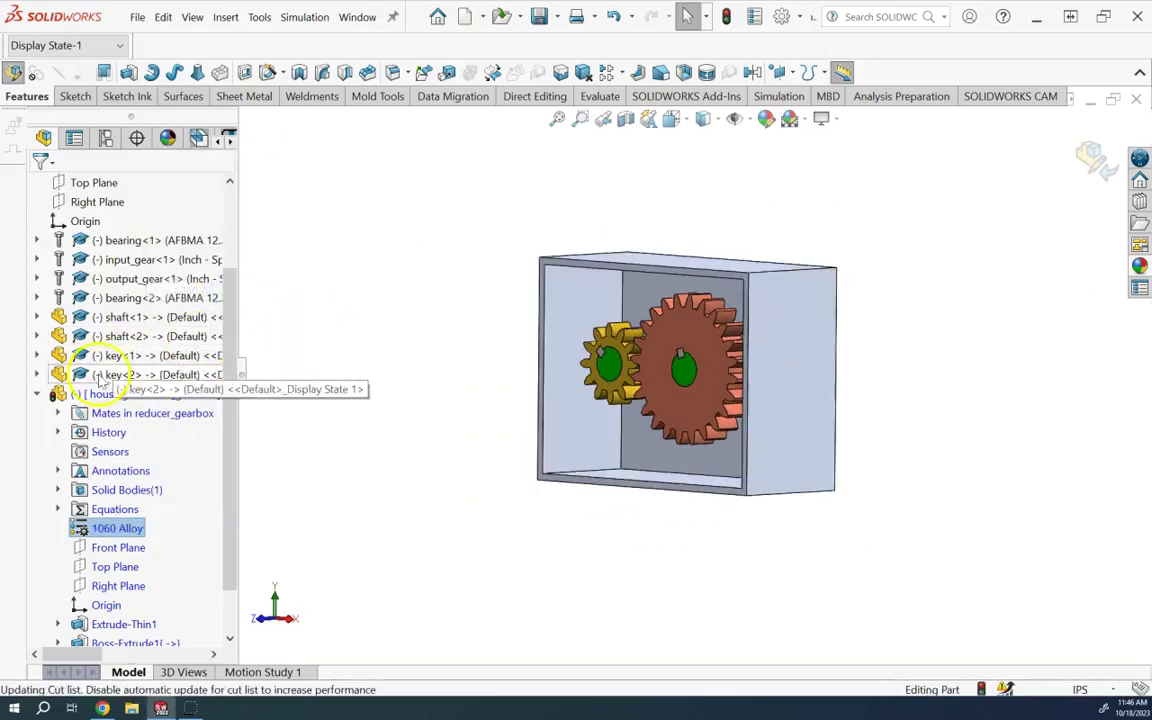
Step: Inspect the housing's outside from all sides, including the shaft side and the open gear side
{"action": "left_click", "coordinate": [36, 394]}
{"action": "scroll", "coordinate": [638, 345], "scroll_direction": "down", "scroll_amount": 2}
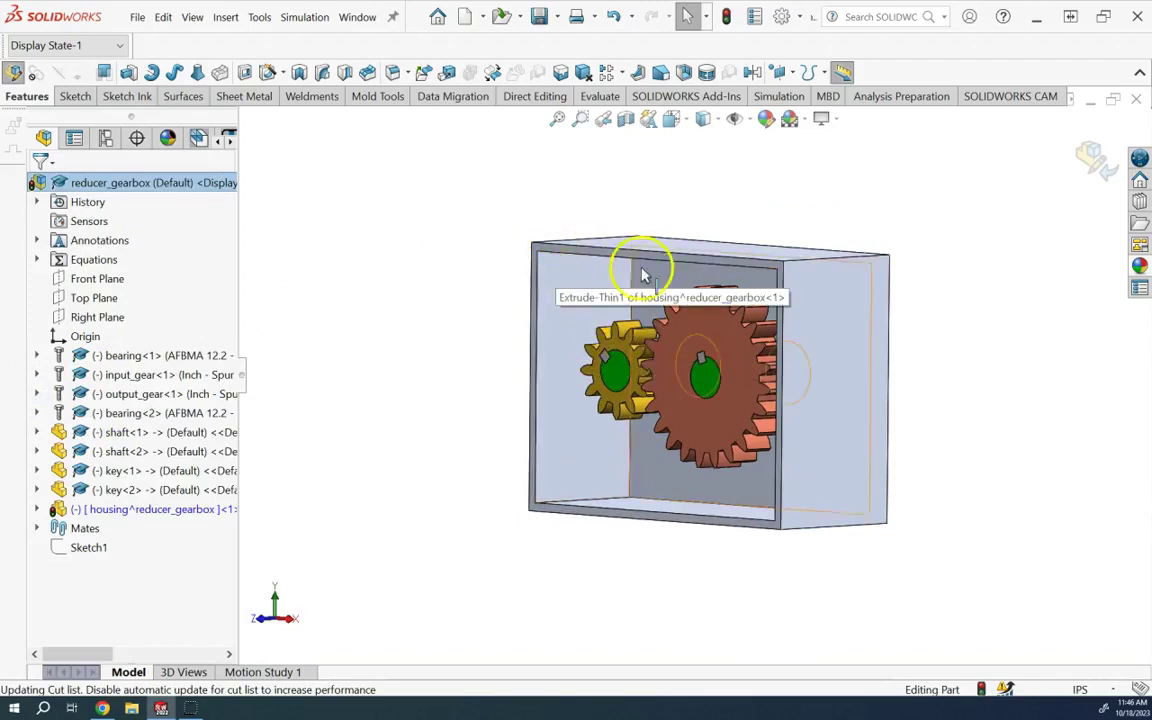
{"action": "key", "text": "Left"}
{"action": "key", "text": "Left"}
{"action": "key", "text": "Left"}
{"action": "key", "text": "Left"}
{"action": "key", "text": "Left"}
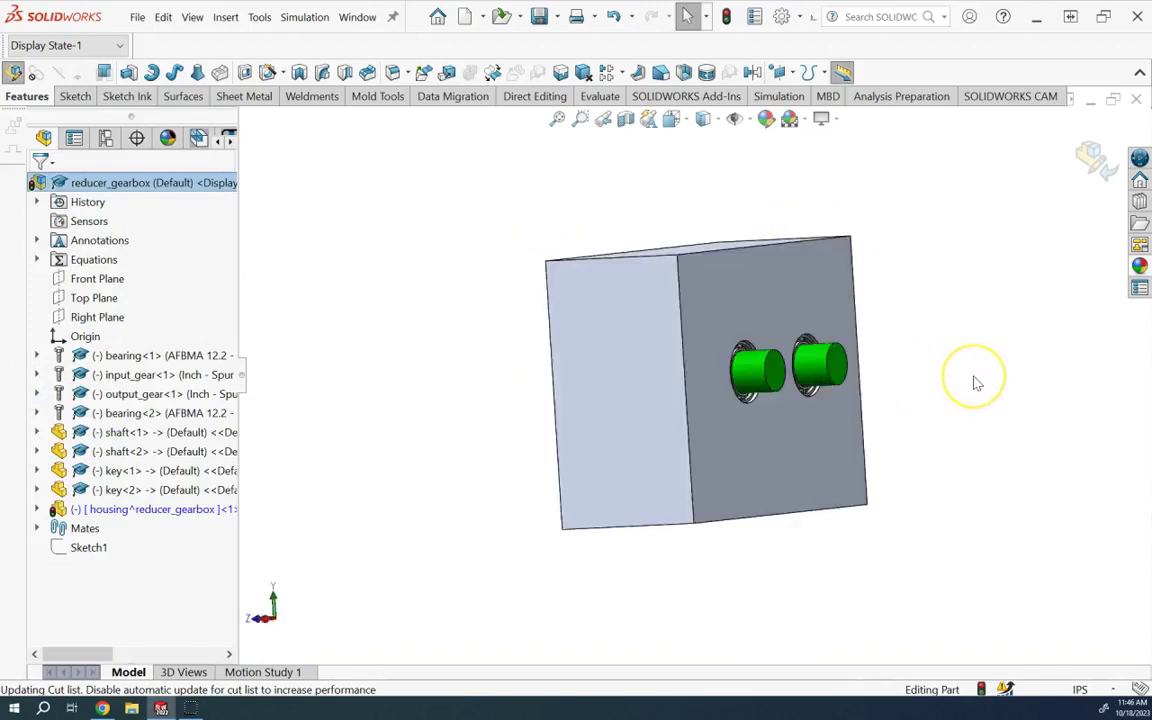
{"action": "key", "text": "Left"}
{"action": "key", "text": "Left"}
{"action": "key", "text": "Left"}
{"action": "key", "text": "Left"}
{"action": "key", "text": "Left"}
{"action": "key", "text": "Left"}
{"action": "key", "text": "Left"}
{"action": "key", "text": "Left"}
{"action": "key", "text": "Left"}
{"action": "key", "text": "Left"}
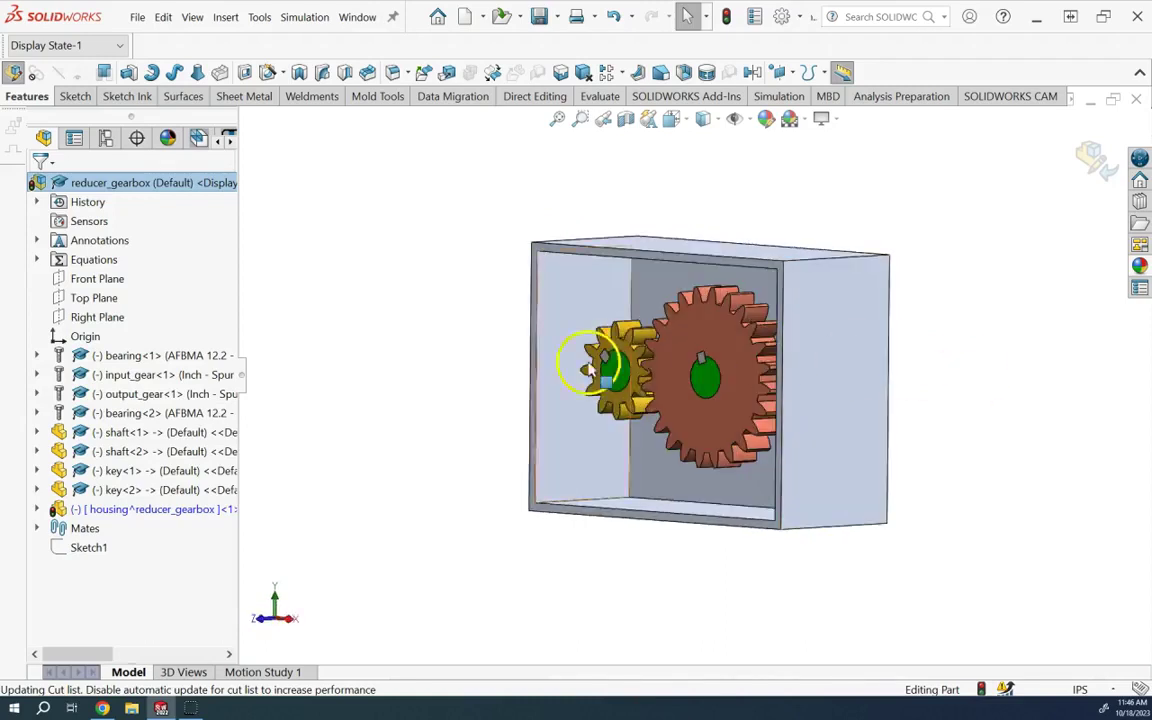
Step: Start a new sketch on the housing's open front rim face, on the gear side
{"action": "left_click", "coordinate": [37, 509]}
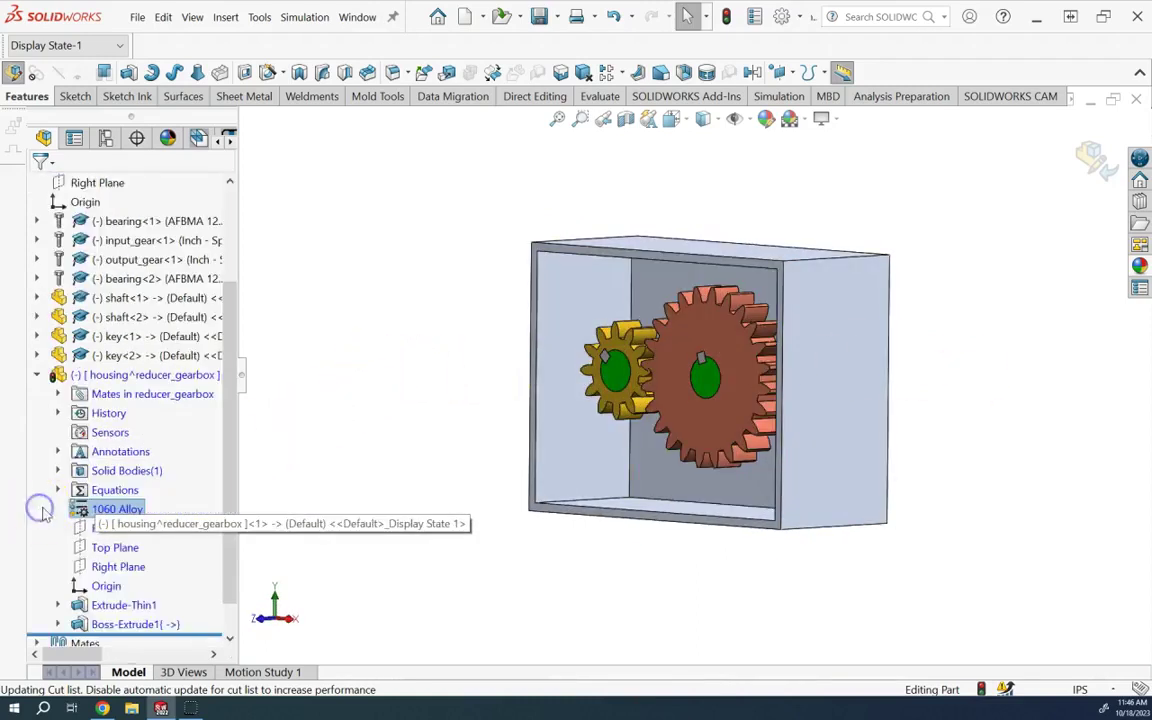
{"action": "left_click", "coordinate": [381, 413]}
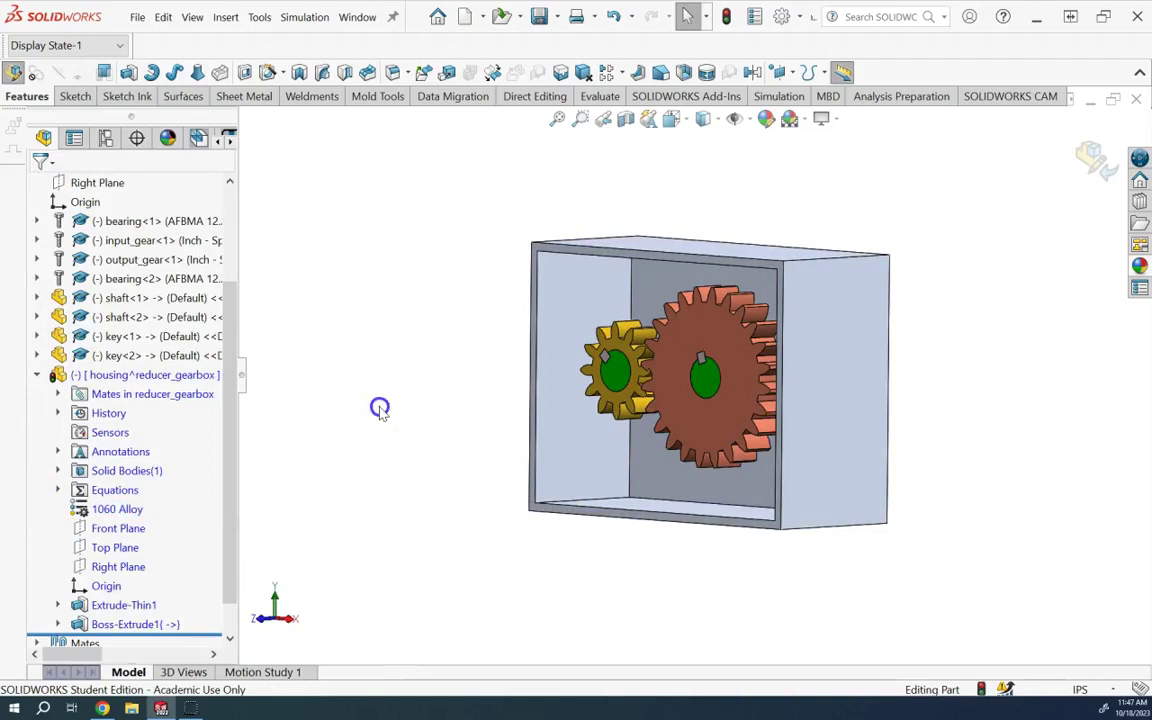
{"action": "left_click", "coordinate": [537, 279]}
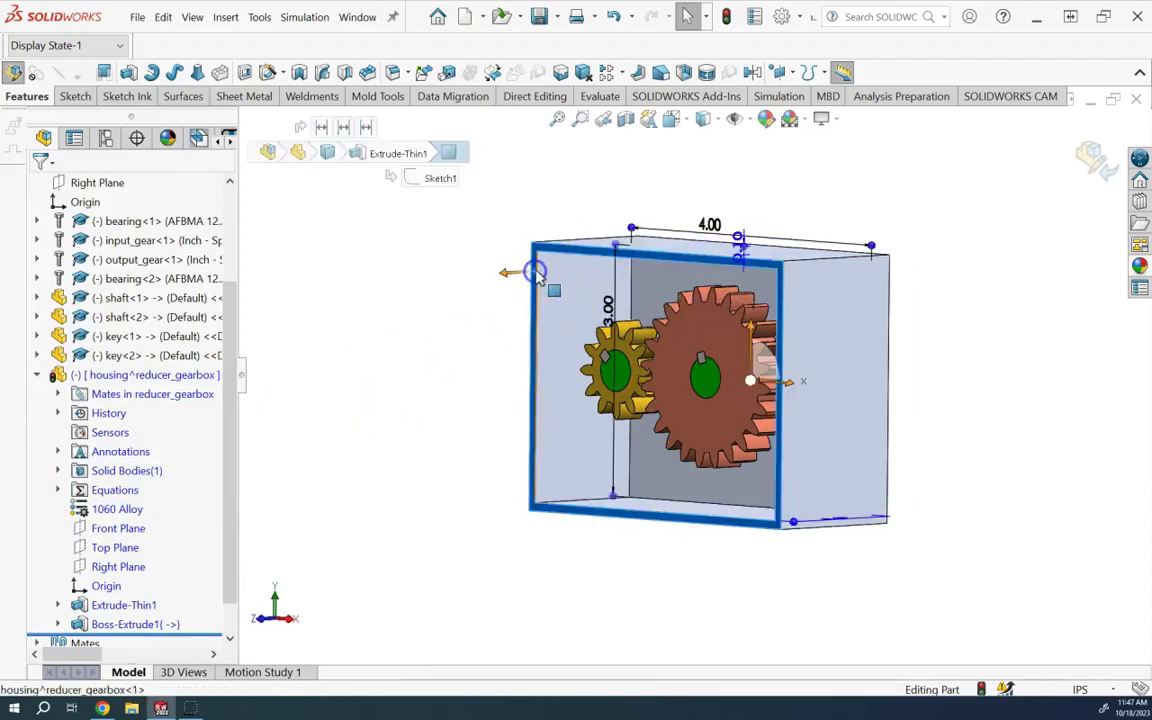
{"action": "left_click", "coordinate": [573, 228]}
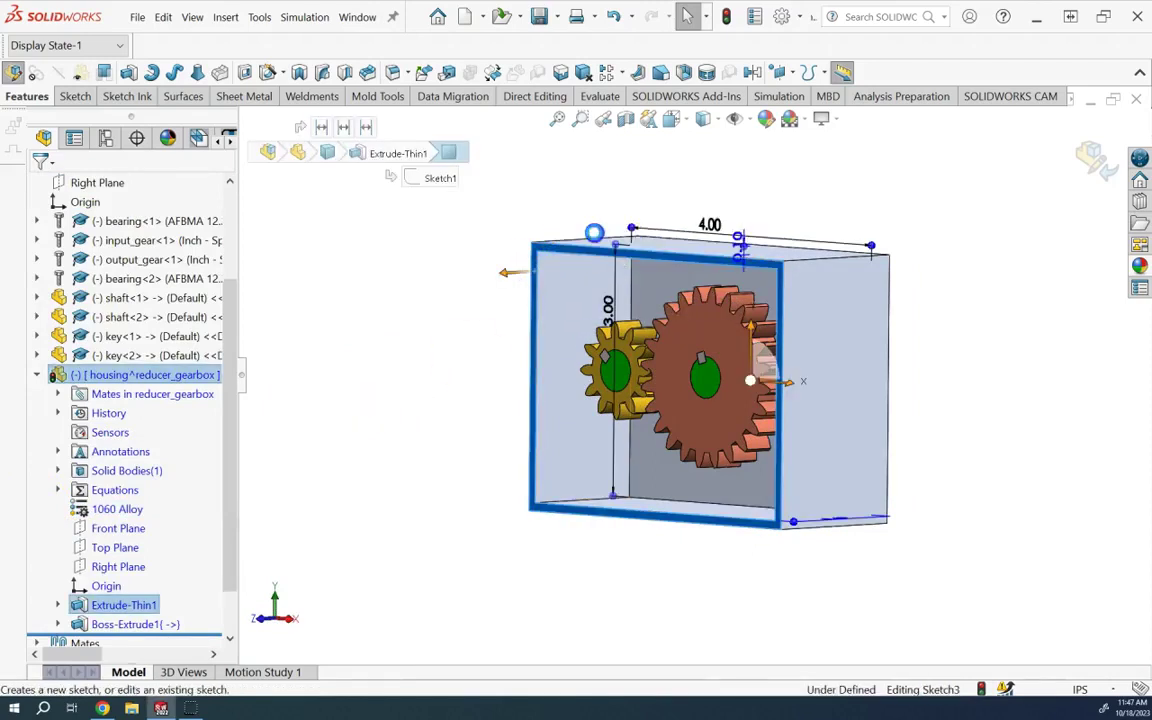
Step: Convert the front rim's four inner edges into sketch lines and exit the sketch
{"action": "left_click", "coordinate": [538, 257]}
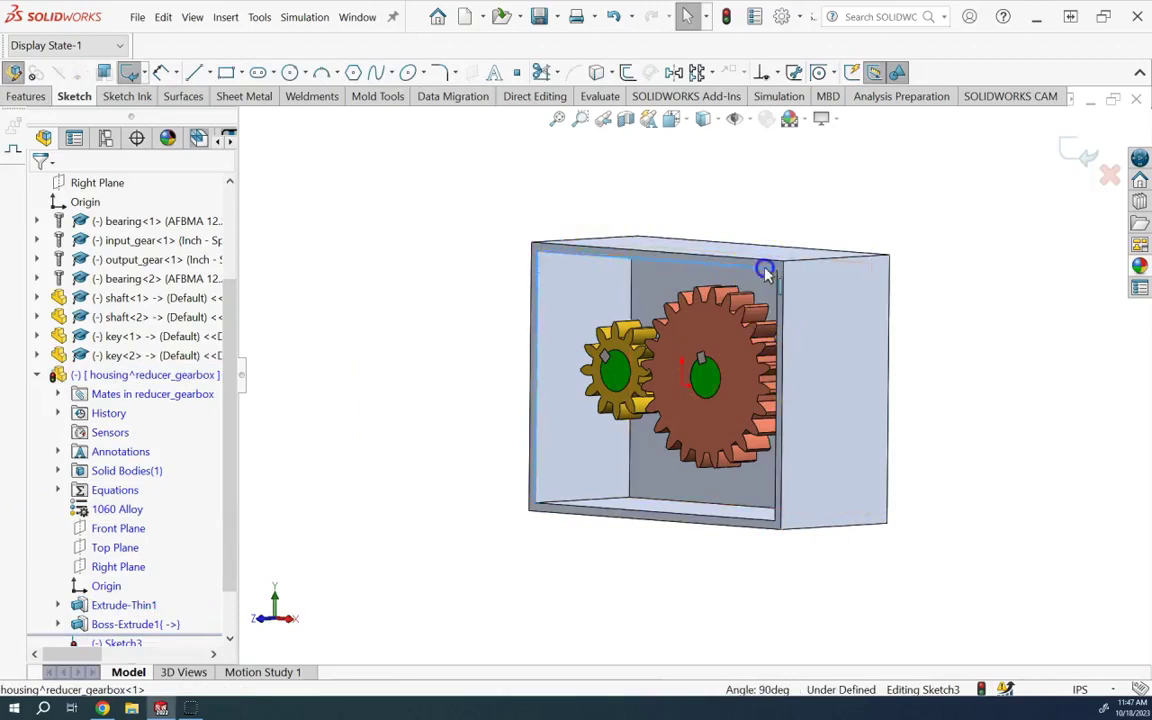
{"action": "left_click", "coordinate": [779, 296]}
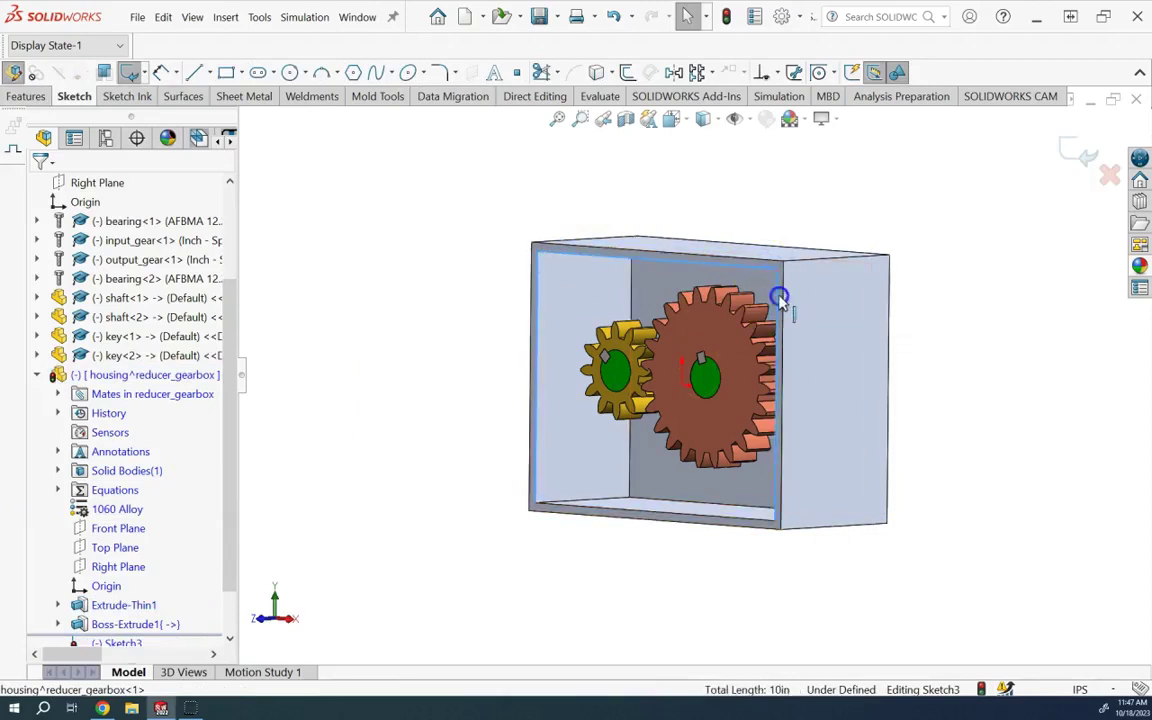
{"action": "left_click", "coordinate": [742, 518], "text": "ctrl"}
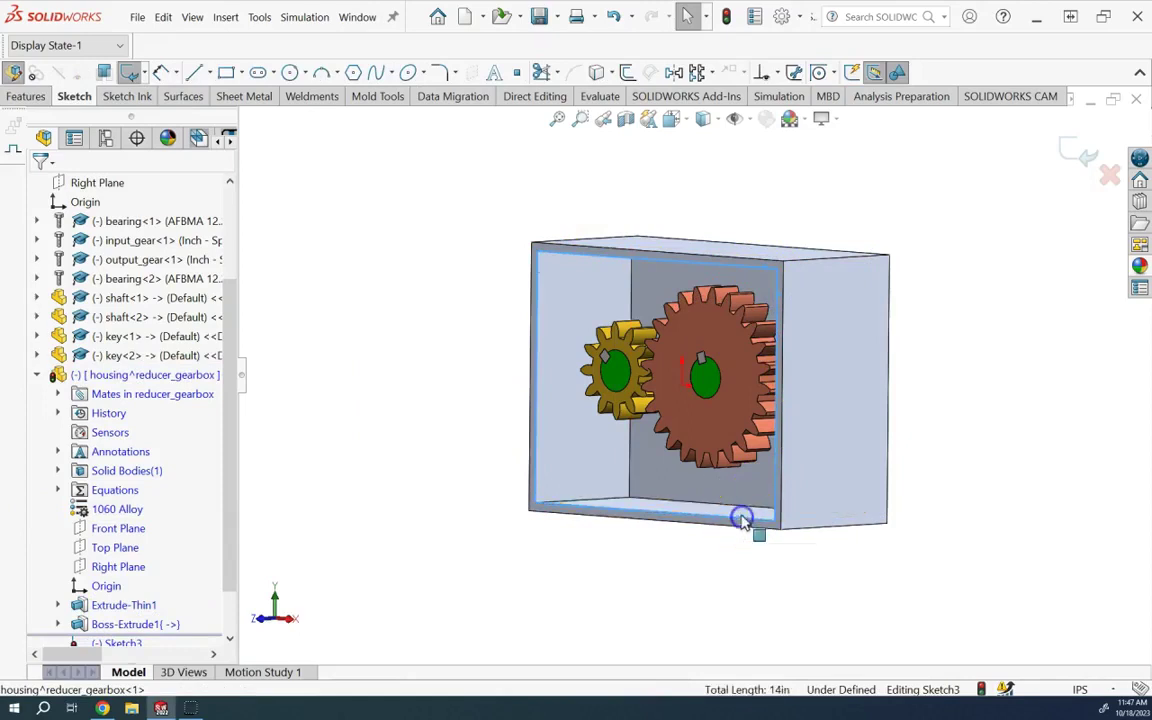
{"action": "left_click", "coordinate": [596, 73]}
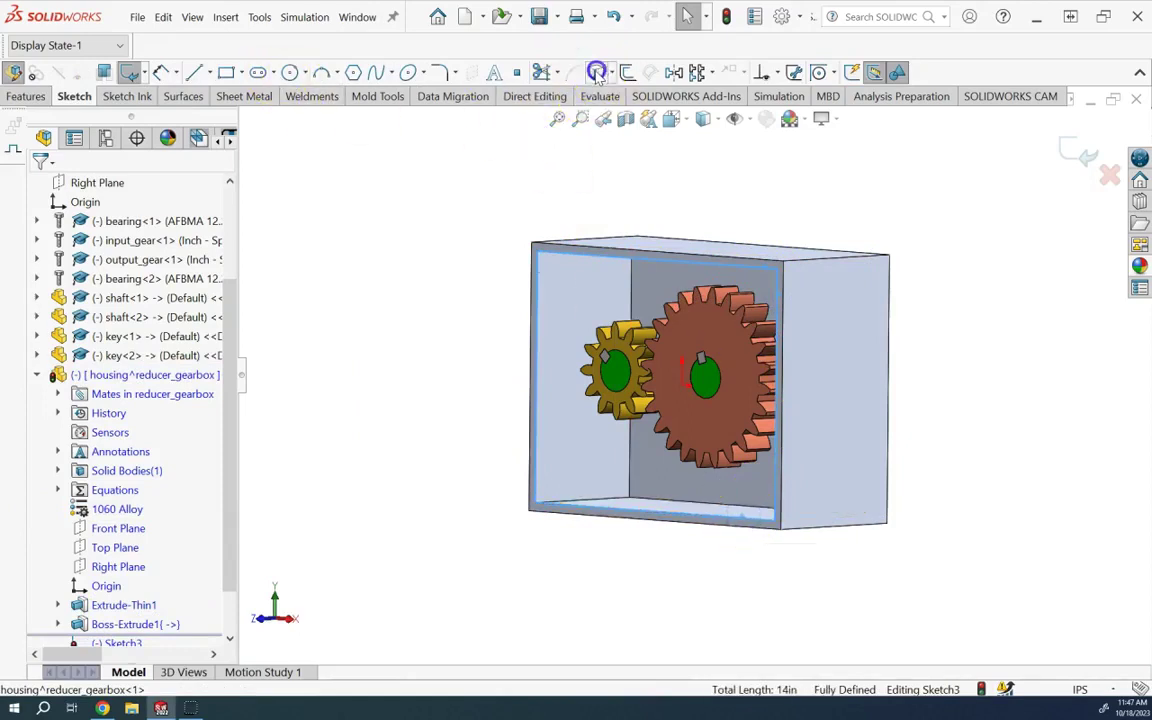
{"action": "left_click", "coordinate": [1079, 154]}
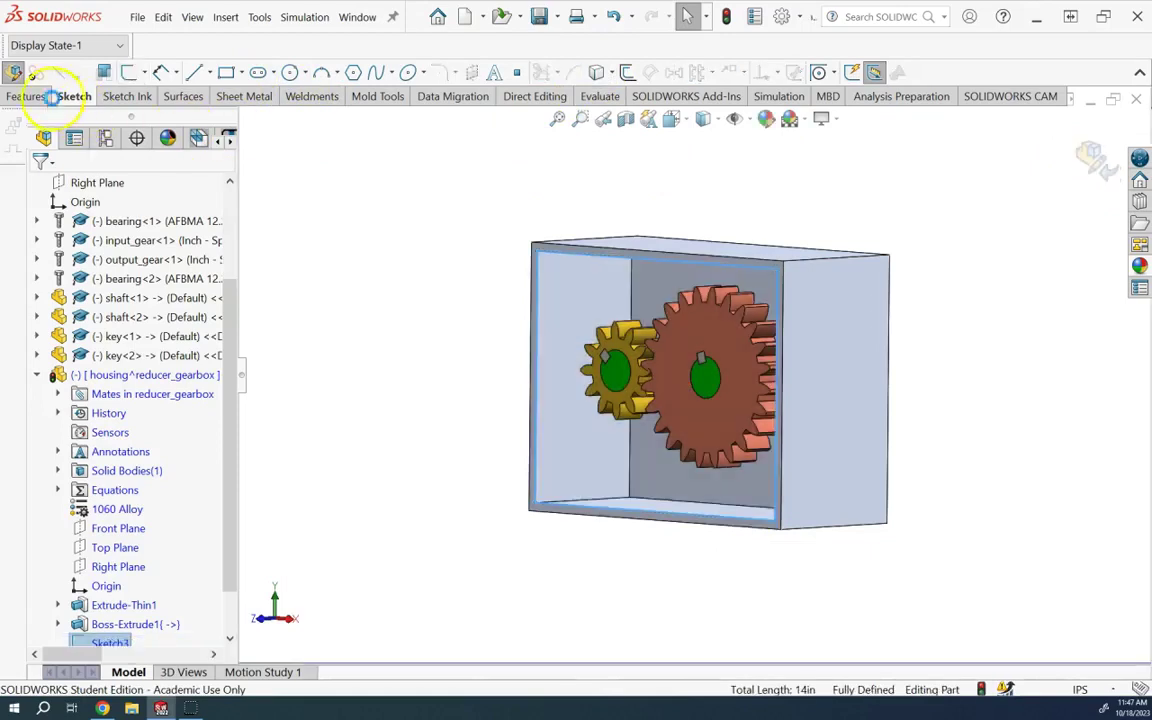
Step: Extrude the inner rim outline 0.10 in into the housing as a separate cover body, without merging the result
{"action": "left_click", "coordinate": [40, 97]}
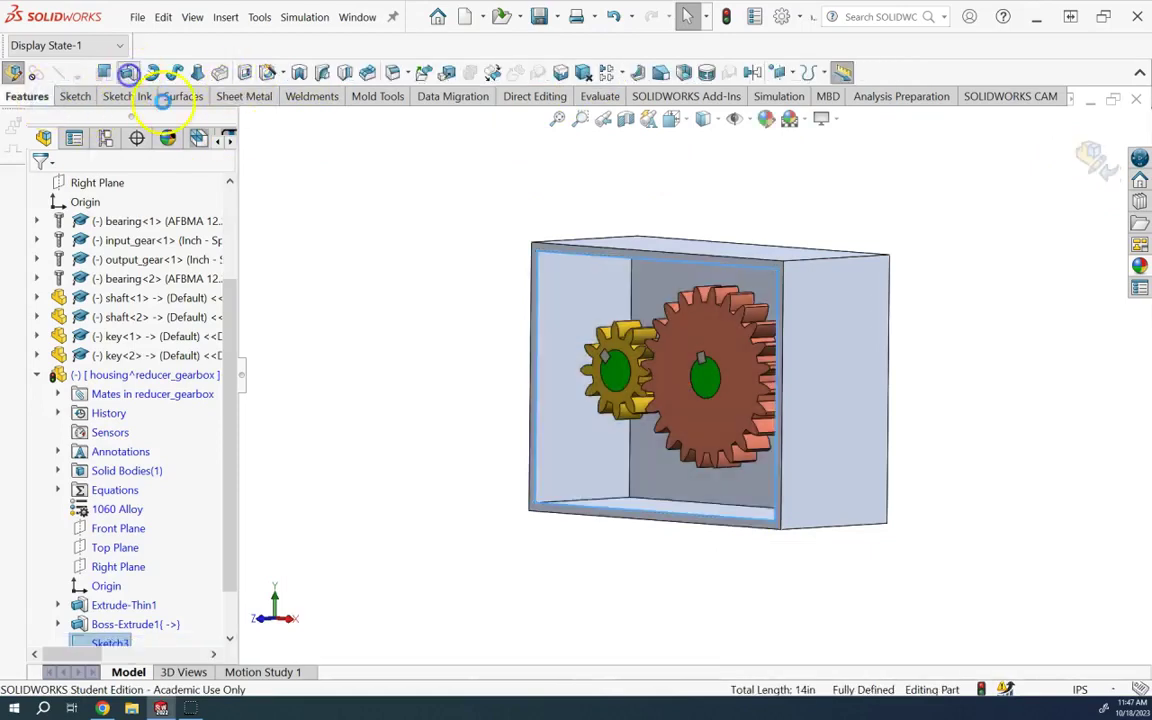
{"action": "left_click", "coordinate": [73, 345]}
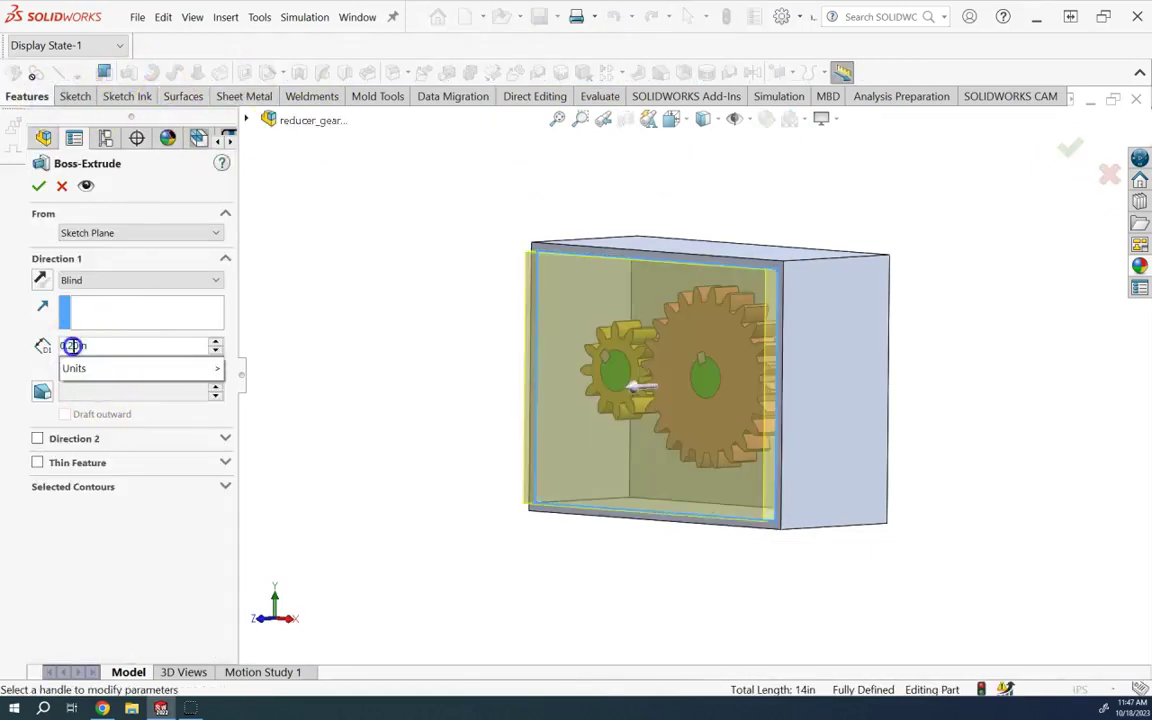
{"action": "key", "text": "BackSpace"}
{"action": "type", "text": "1"}
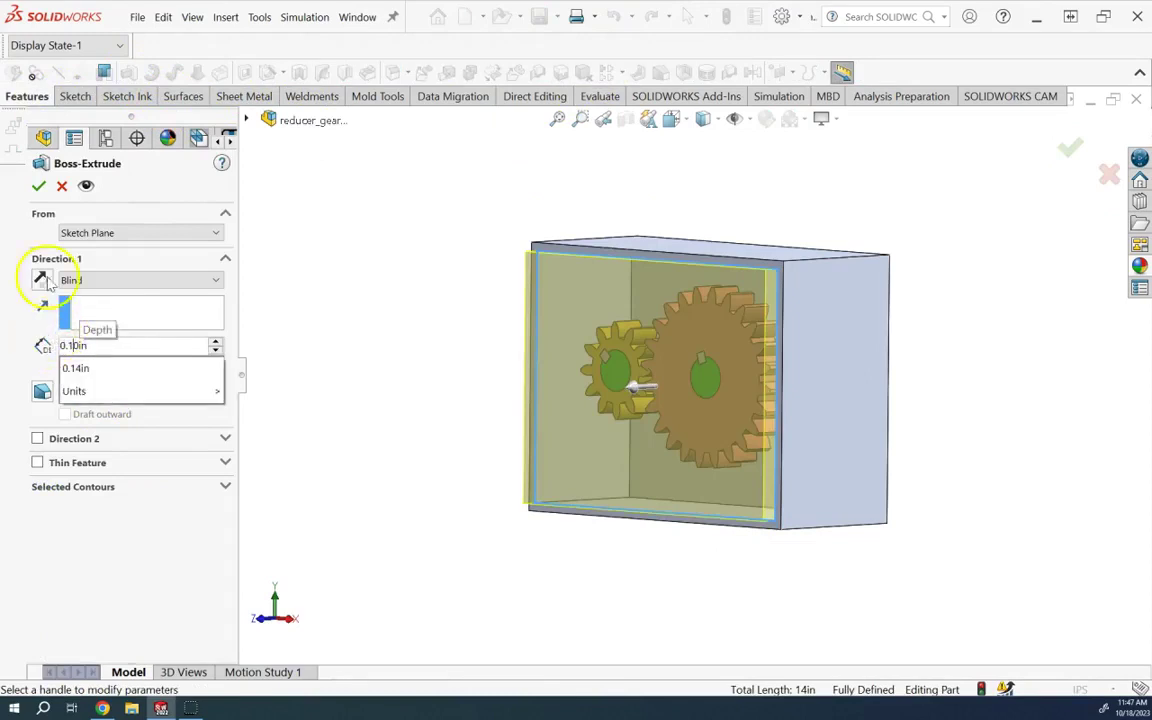
{"action": "left_click", "coordinate": [40, 281]}
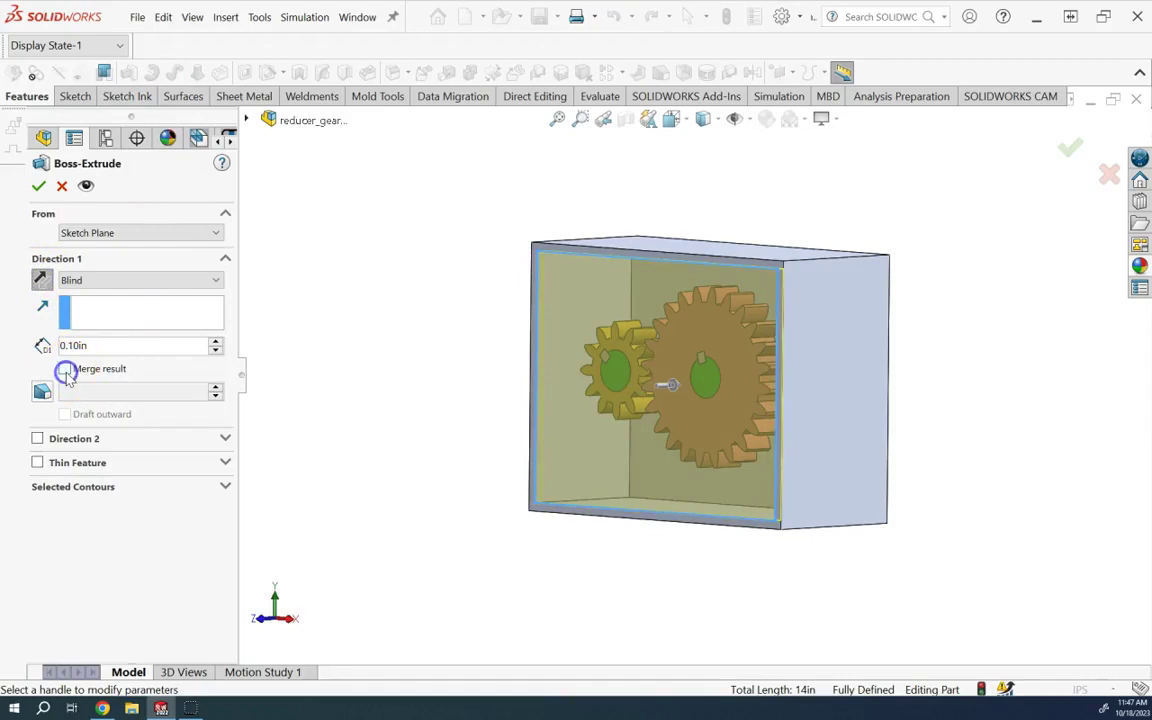
{"action": "left_click", "coordinate": [37, 188]}
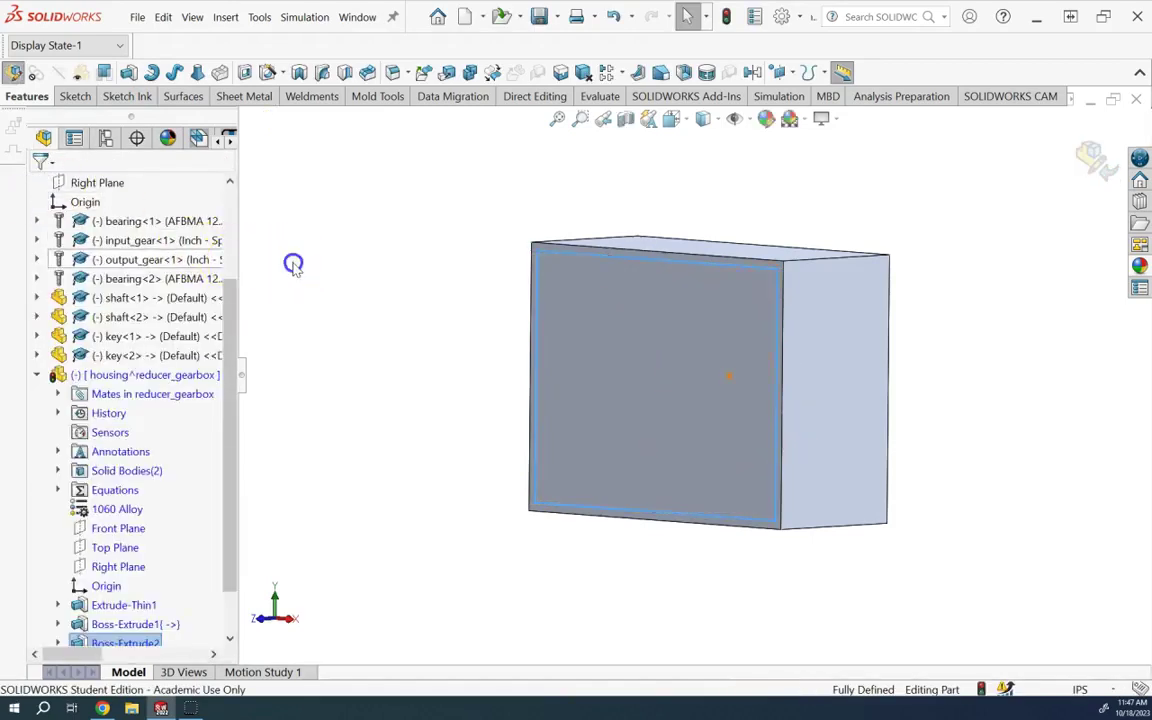
Step: Assign Glass from Other Non-metals as the material of the housing's front cover body, Boss-Extrude2
{"action": "left_click", "coordinate": [57, 470]}
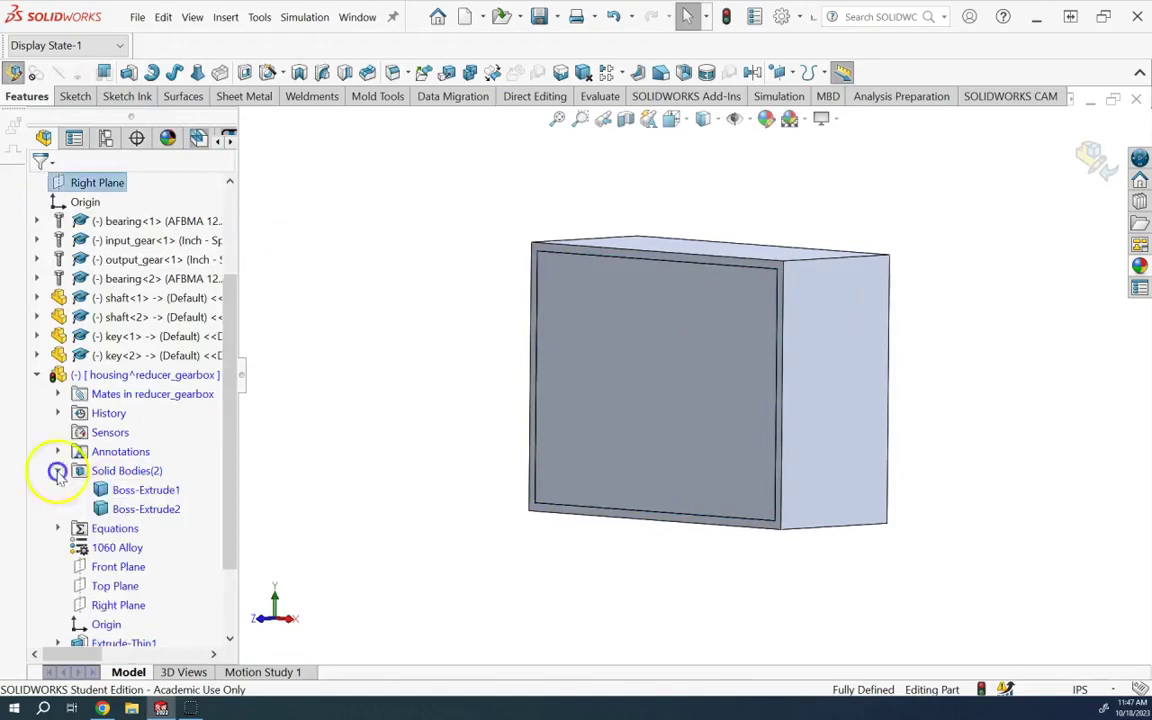
{"action": "left_click", "coordinate": [137, 490]}
{"action": "left_click", "coordinate": [146, 509]}
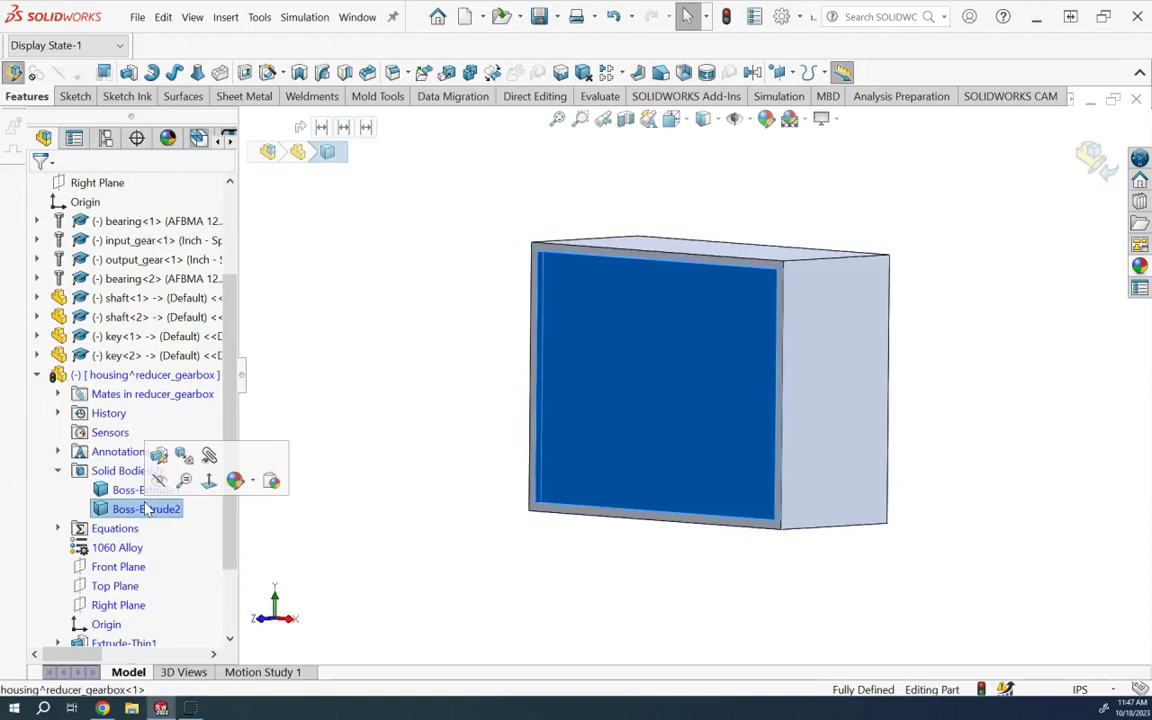
{"action": "right_click", "coordinate": [146, 509]}
{"action": "mouse_move", "coordinate": [213, 445]}
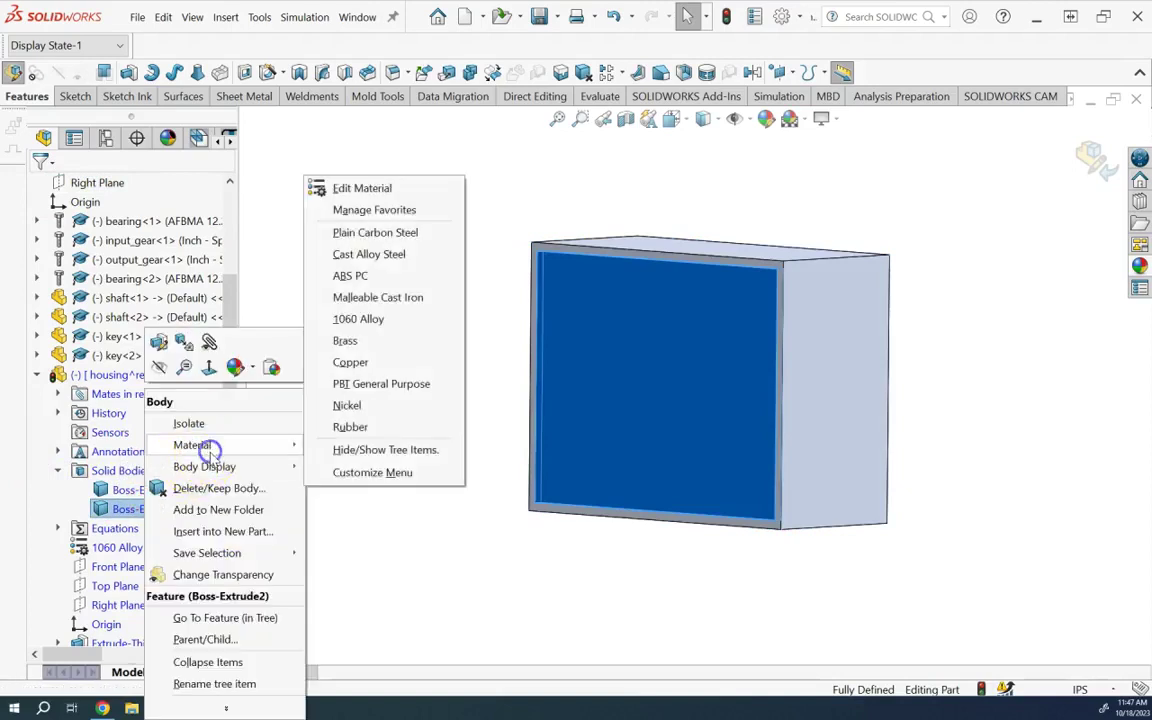
{"action": "left_click", "coordinate": [363, 189]}
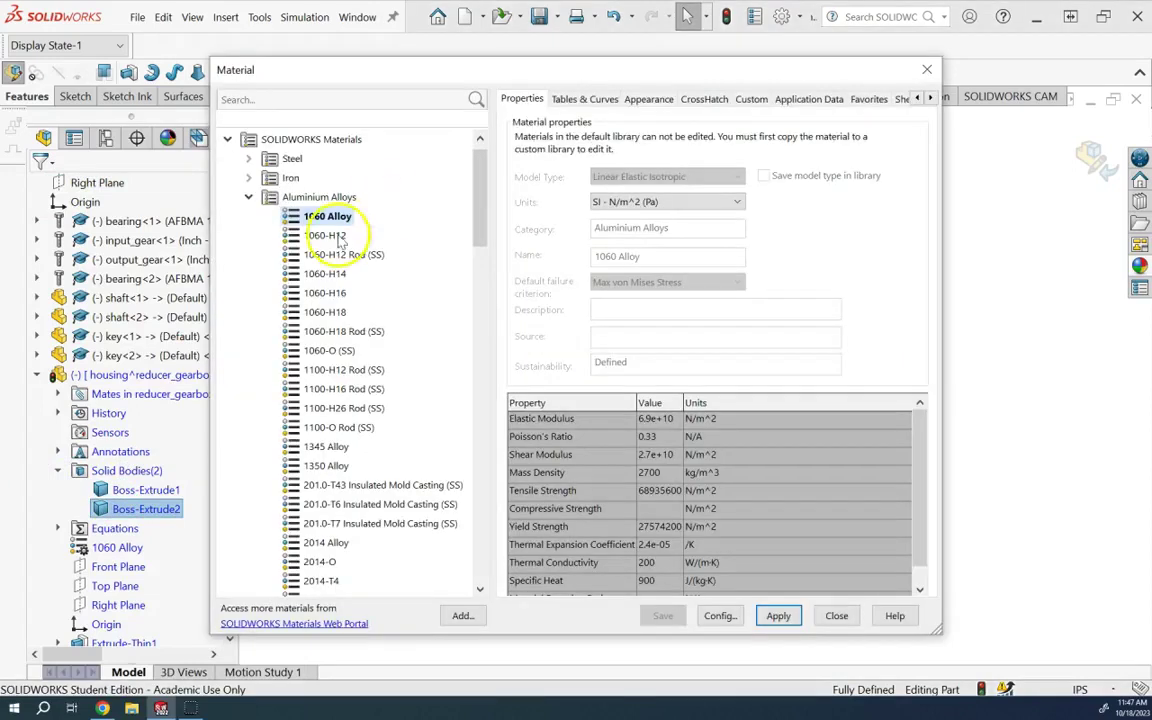
{"action": "left_click", "coordinate": [249, 216]}
{"action": "left_click", "coordinate": [249, 351]}
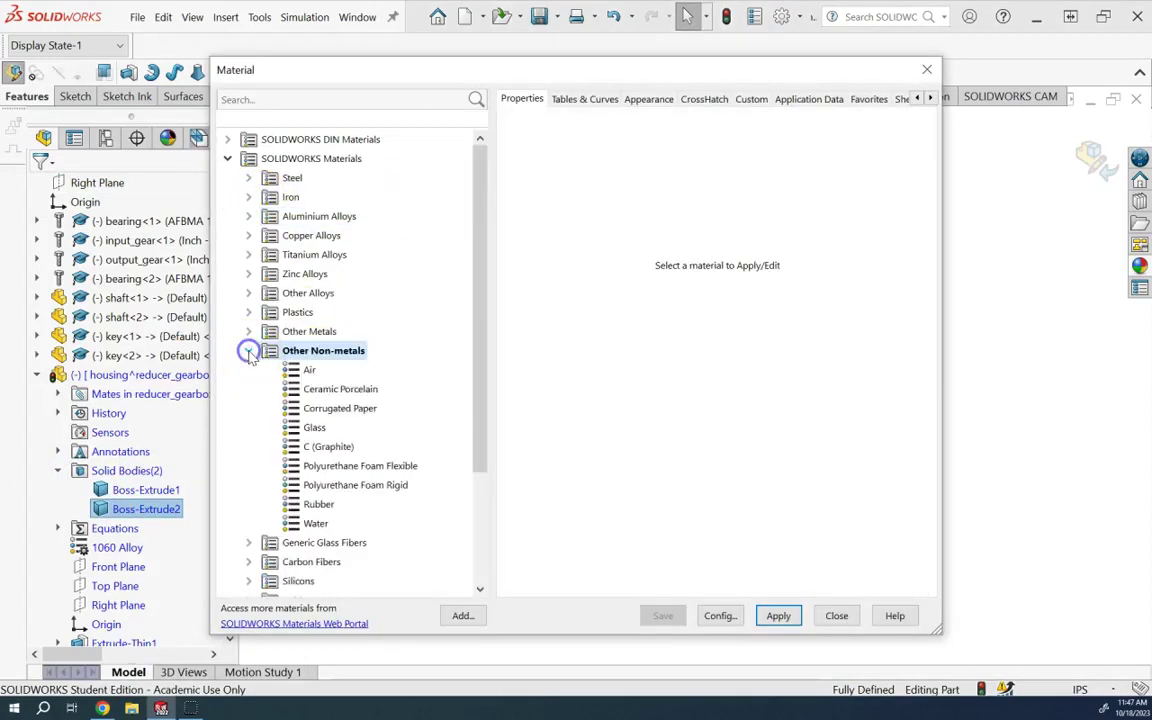
{"action": "left_click", "coordinate": [316, 428]}
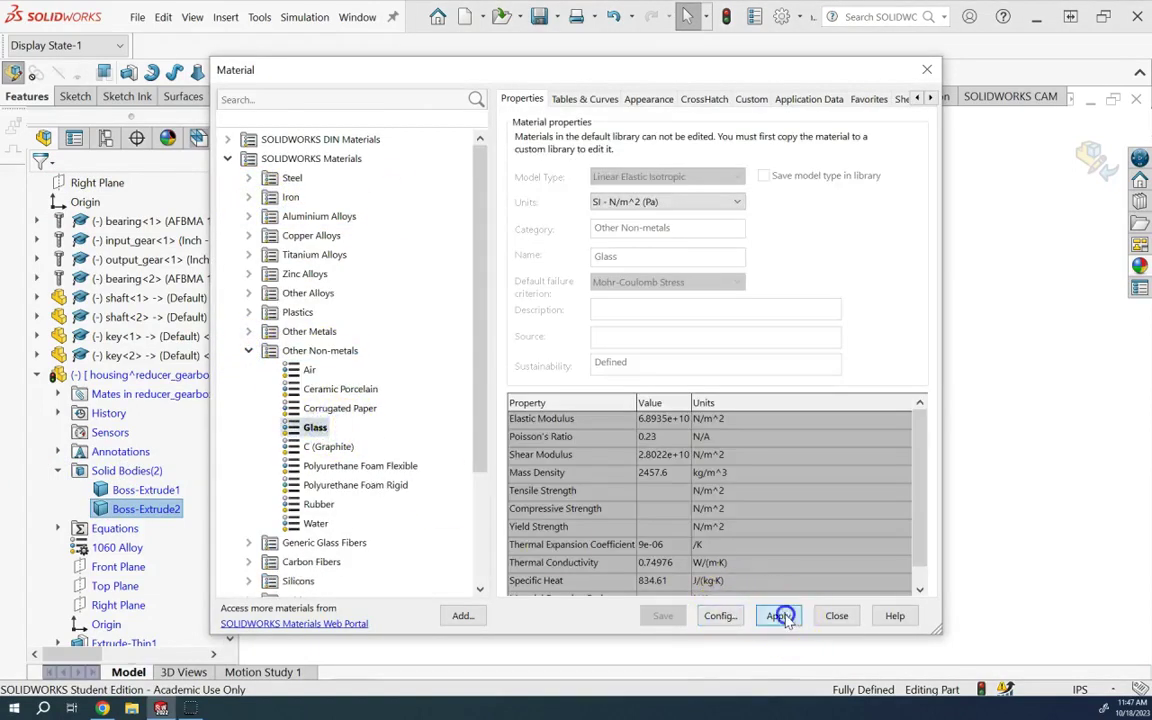
{"action": "left_click", "coordinate": [837, 617]}
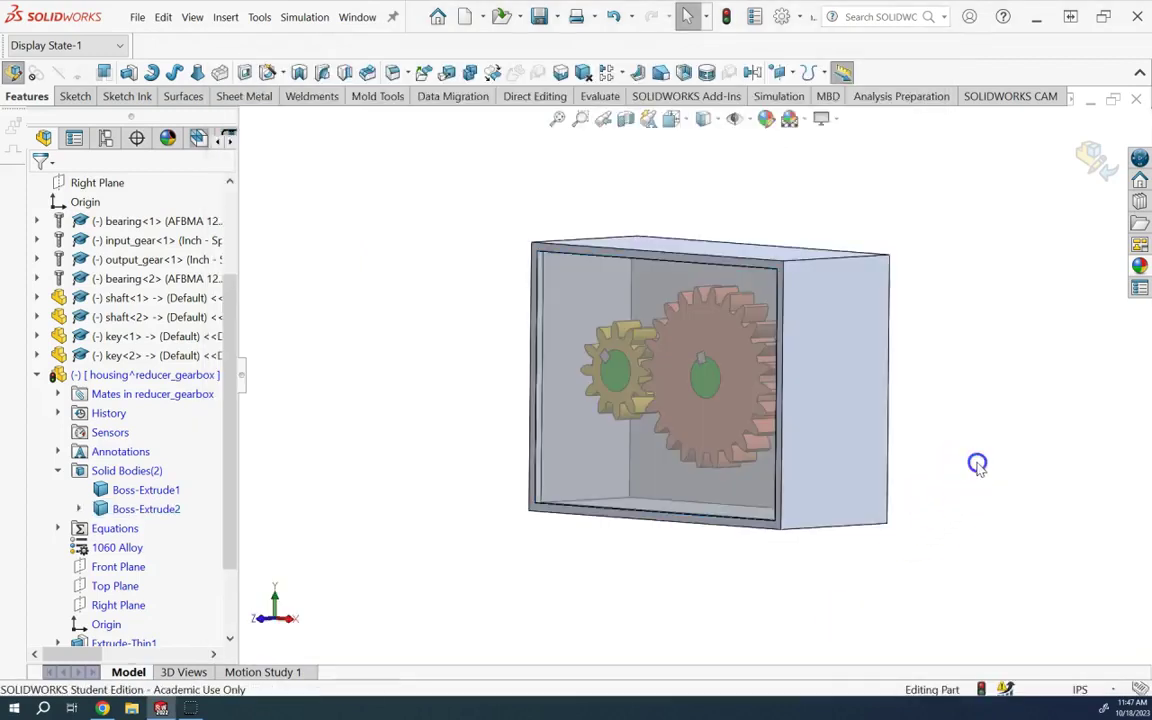
Step: Finish editing the housing in context and rebuild the reducer_gearbox assembly
{"action": "left_click", "coordinate": [1094, 163]}
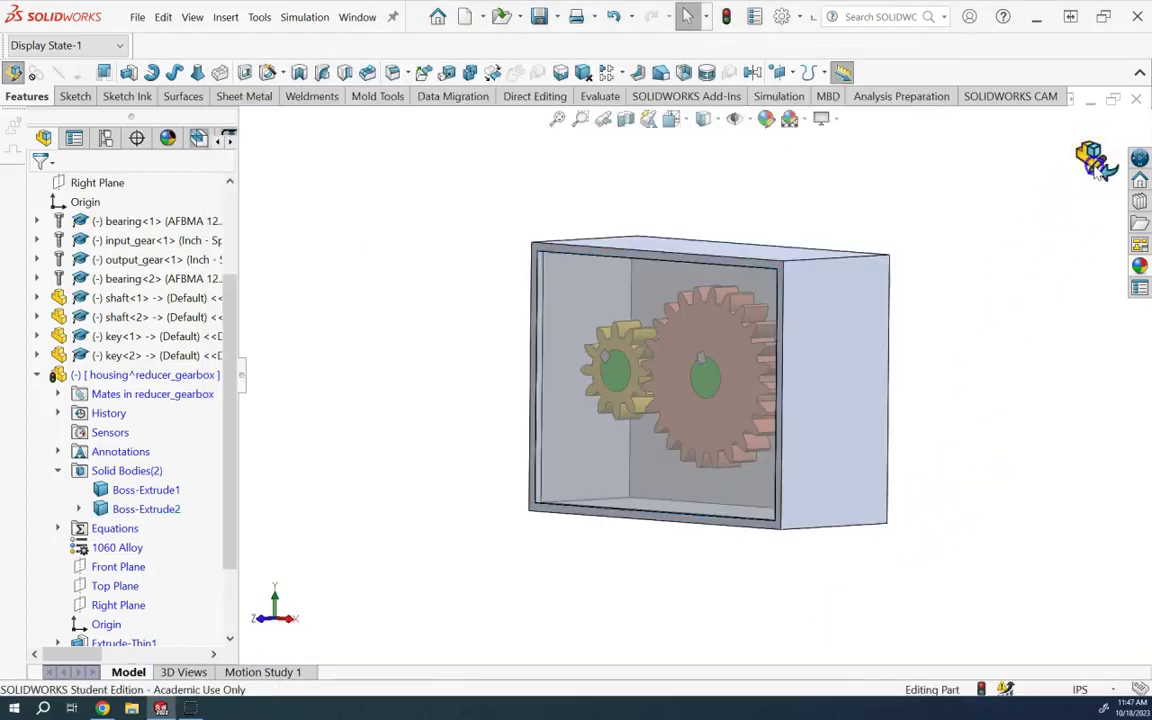
{"action": "left_click", "coordinate": [37, 375]}
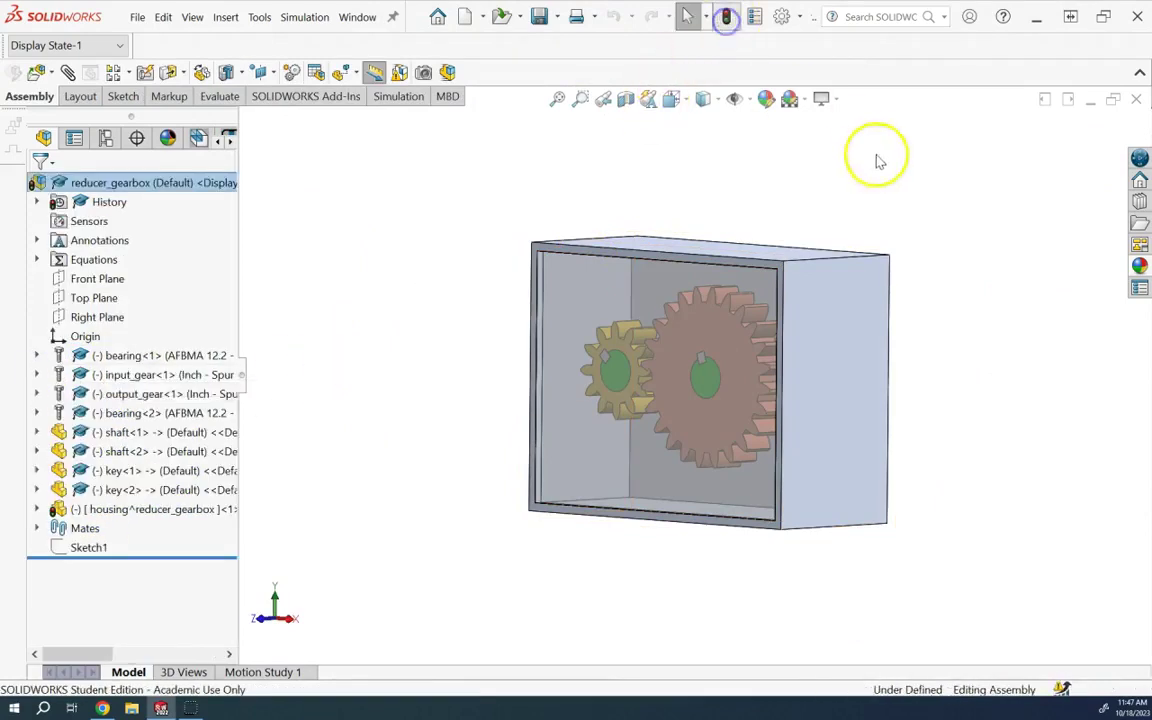
{"action": "key", "text": "ctrl+7"}
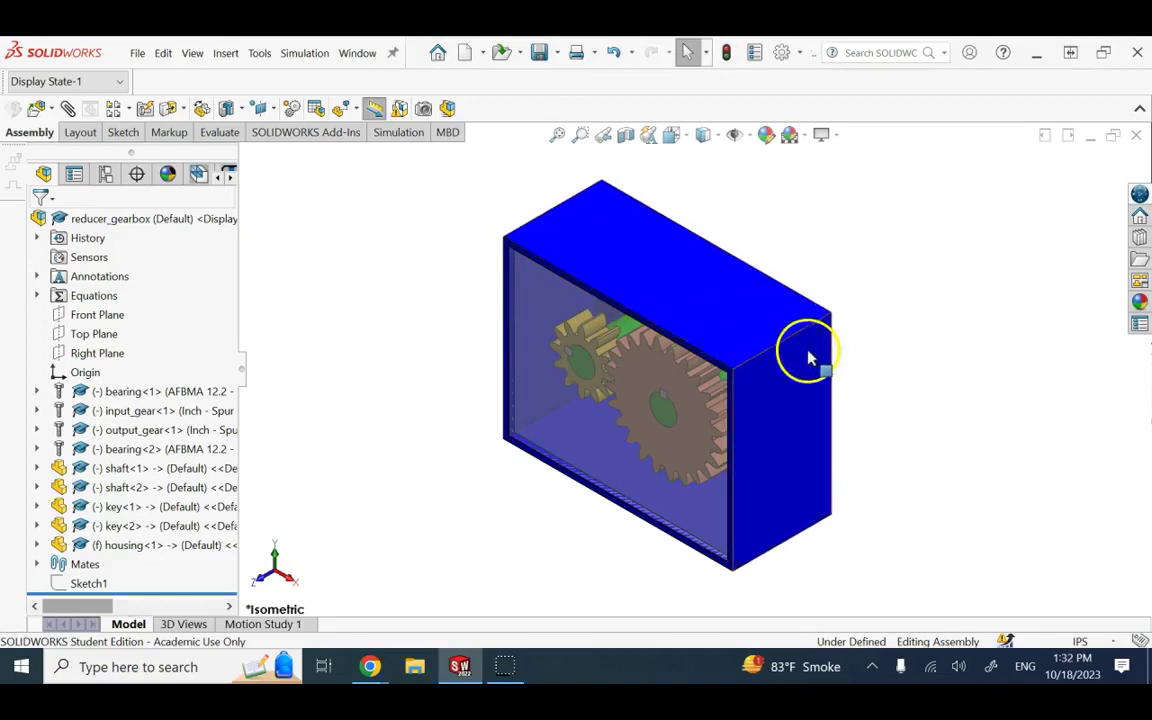
Step: Examine the assembled gearbox from the glass cover side and the shaft side
{"action": "left_click", "coordinate": [535, 372]}
{"action": "left_click", "coordinate": [830, 388]}
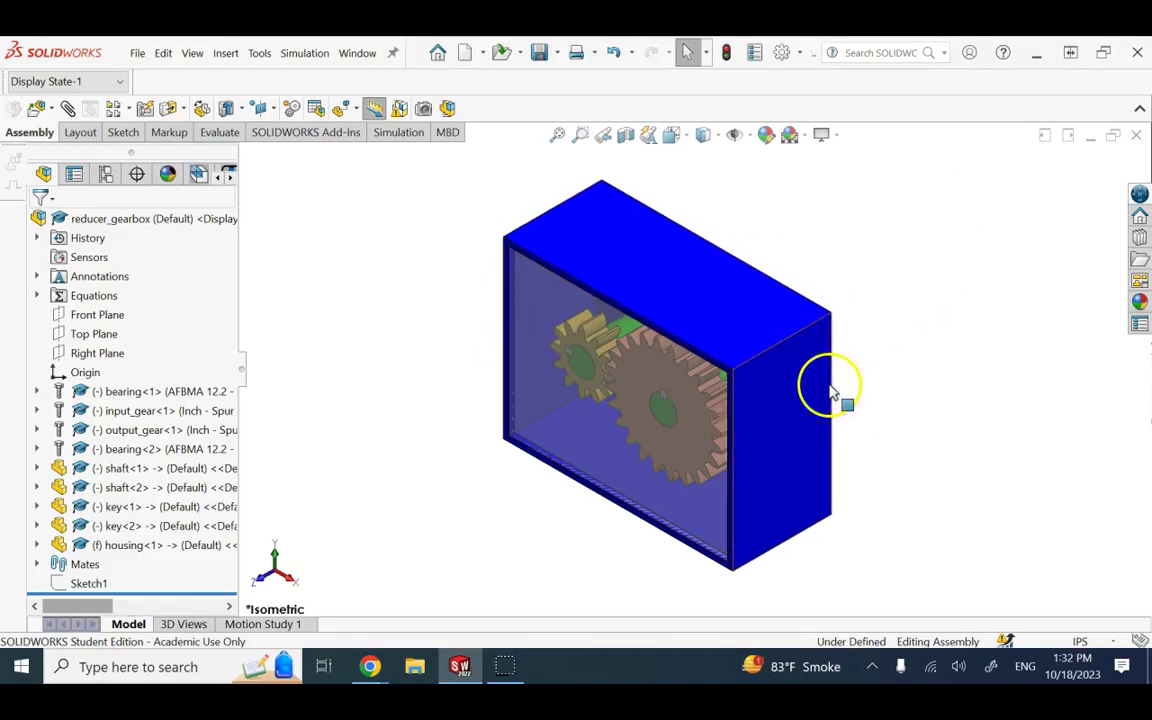
{"action": "left_click", "coordinate": [138, 552]}
{"action": "left_click", "coordinate": [108, 553]}
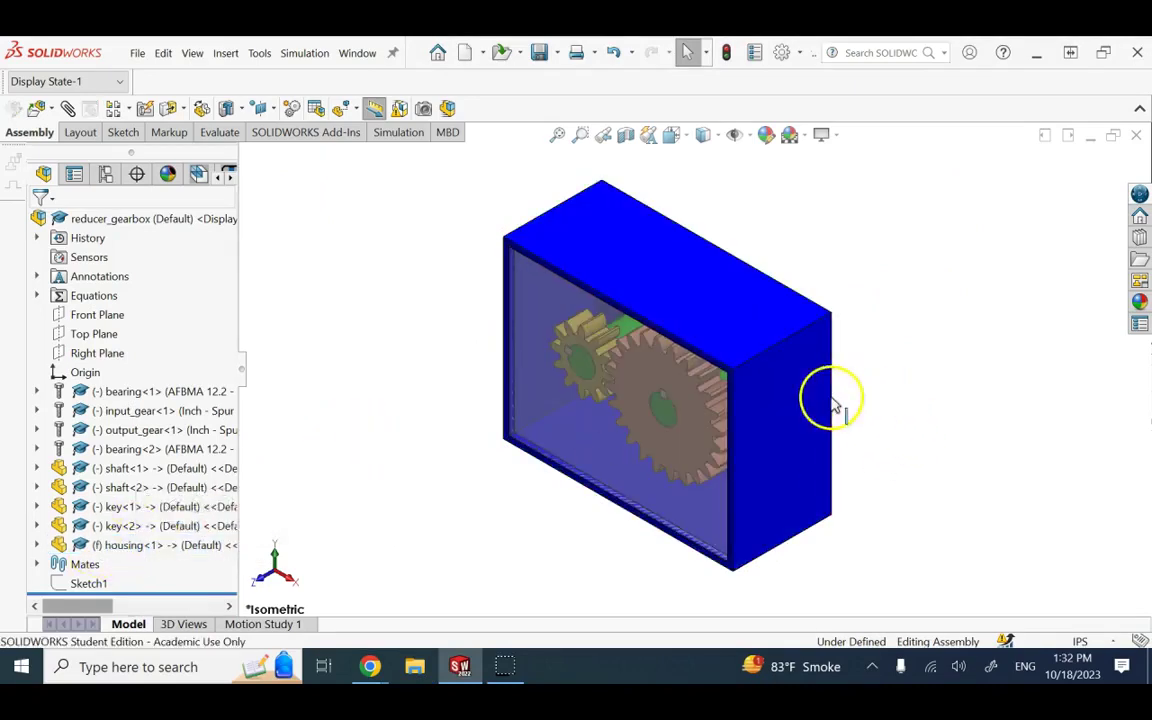
{"action": "scroll", "coordinate": [891, 343], "scroll_direction": "down", "scroll_amount": 2}
{"action": "scroll", "coordinate": [890, 334], "scroll_direction": "up", "scroll_amount": 4}
{"action": "middle_click_drag", "start_coordinate": [890, 334], "coordinate": [716, 354]}
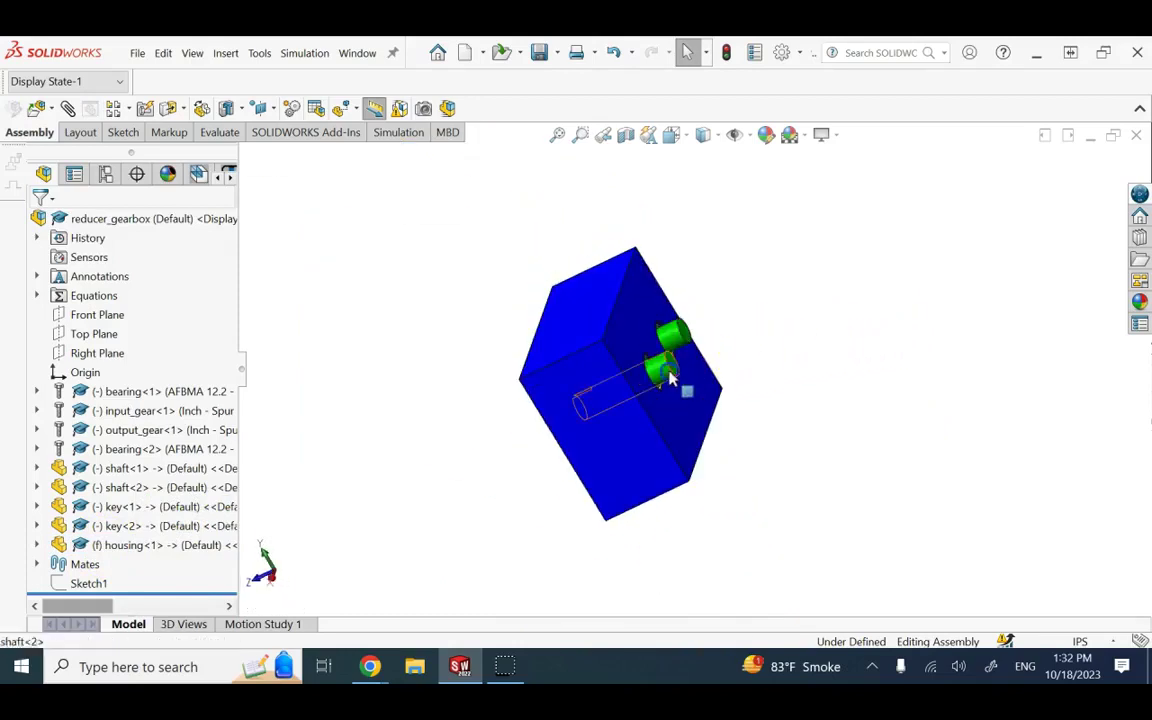
Step: Rotate the shafts and gears by hand to test how the gear pair moves inside the housing
{"action": "left_click", "coordinate": [700, 368]}
{"action": "key", "text": "ctrl+7"}
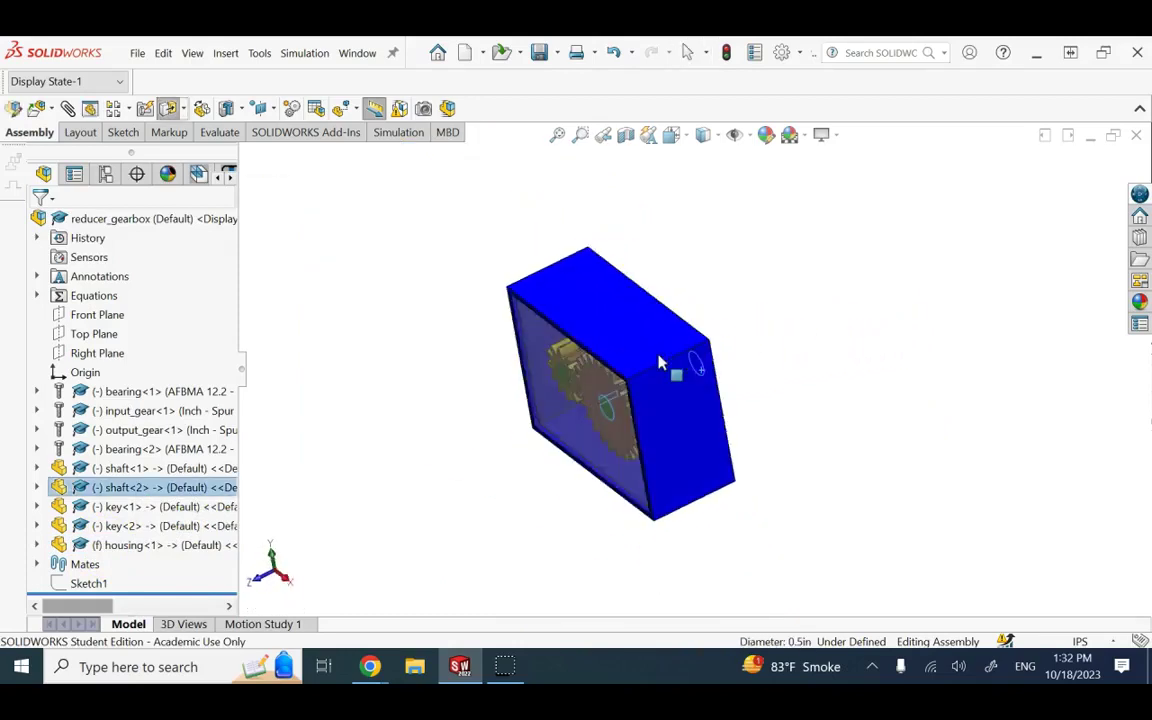
{"action": "key", "text": "Up"}
{"action": "key", "text": "Right"}
{"action": "left_click_drag", "start_coordinate": [659, 355], "coordinate": [612, 458]}
{"action": "left_click_drag", "start_coordinate": [576, 363], "coordinate": [674, 368]}
{"action": "middle_click_drag", "start_coordinate": [674, 368], "coordinate": [693, 345]}
{"action": "mouse_move", "coordinate": [689, 352]}
{"action": "left_mouse_down"}
{"action": "mouse_move", "coordinate": [702, 360]}
{"action": "mouse_move", "coordinate": [700, 344]}
{"action": "left_mouse_up"}
{"action": "middle_click_drag", "start_coordinate": [700, 344], "coordinate": [692, 342]}
{"action": "key", "text": "Right"}
{"action": "key", "text": "Right"}
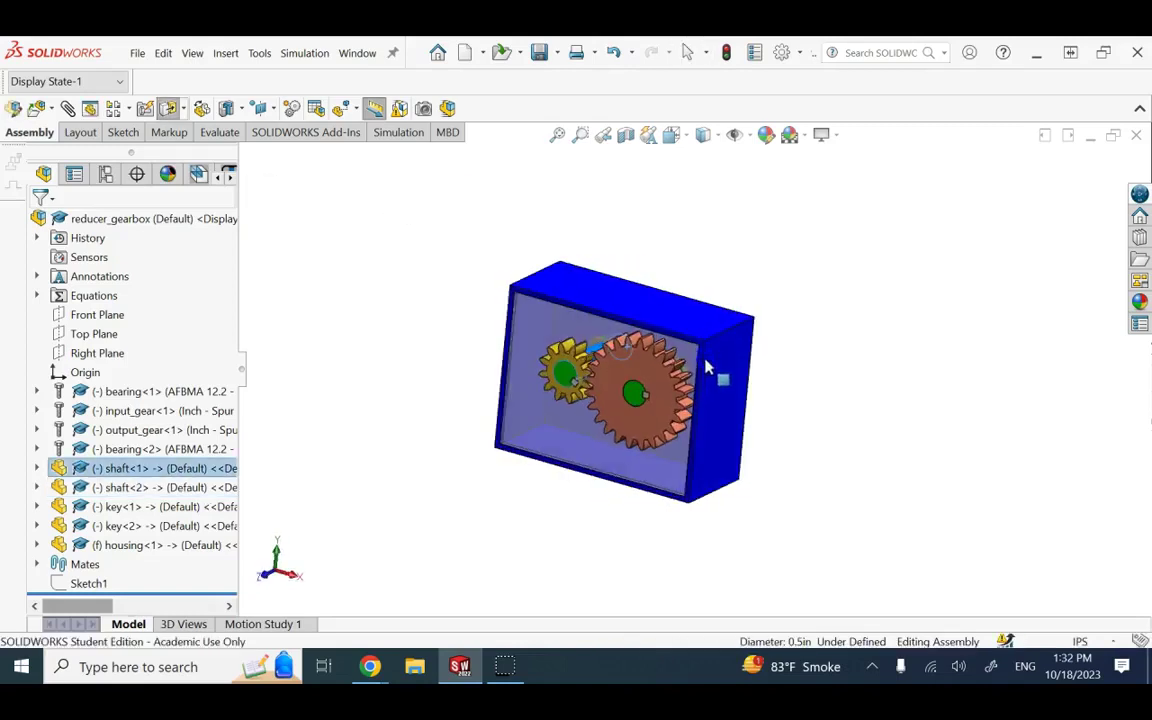
{"action": "left_click", "coordinate": [629, 429]}
{"action": "left_click_drag", "start_coordinate": [630, 435], "coordinate": [906, 301]}
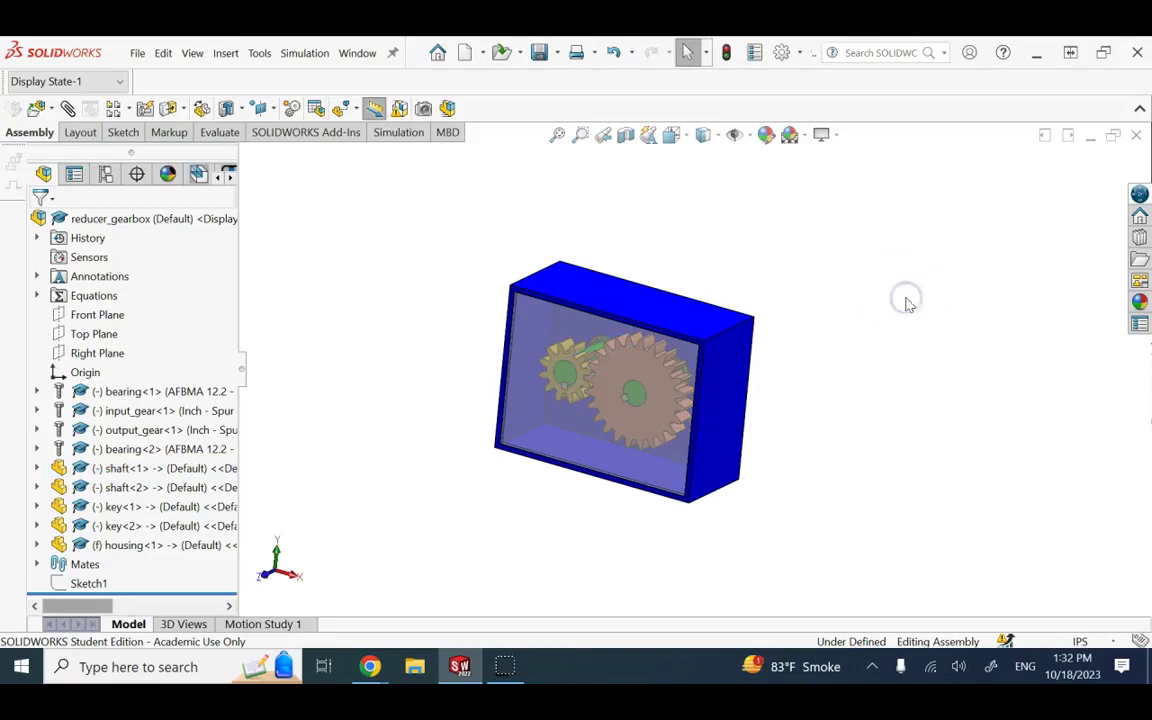
Step: Examine how both bearings sit in the housing's back wall, through the glass cover and from the shaft side
{"action": "key", "text": "ctrl+7"}
{"action": "middle_click_drag", "start_coordinate": [906, 301], "coordinate": [470, 388]}
{"action": "scroll", "coordinate": [470, 388], "scroll_direction": "up", "scroll_amount": 3}
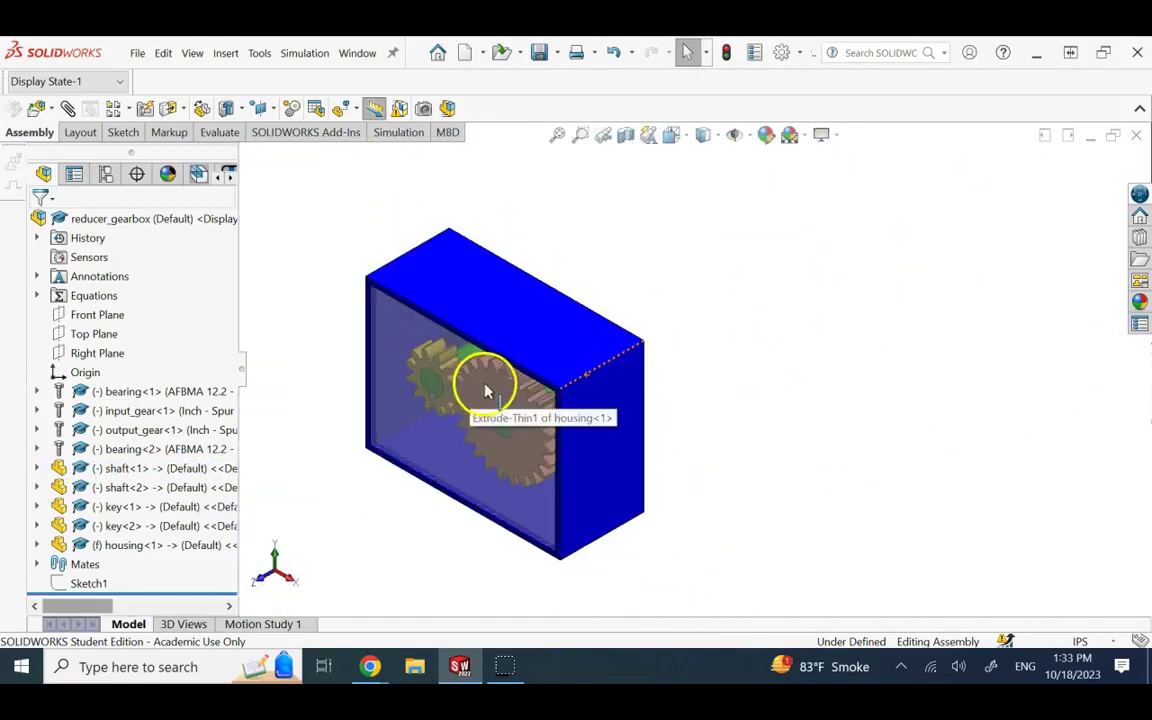
{"action": "scroll", "coordinate": [498, 390], "scroll_direction": "down", "scroll_amount": 2}
{"action": "key", "text": "Up"}
{"action": "scroll", "coordinate": [530, 395], "scroll_direction": "down", "scroll_amount": 5}
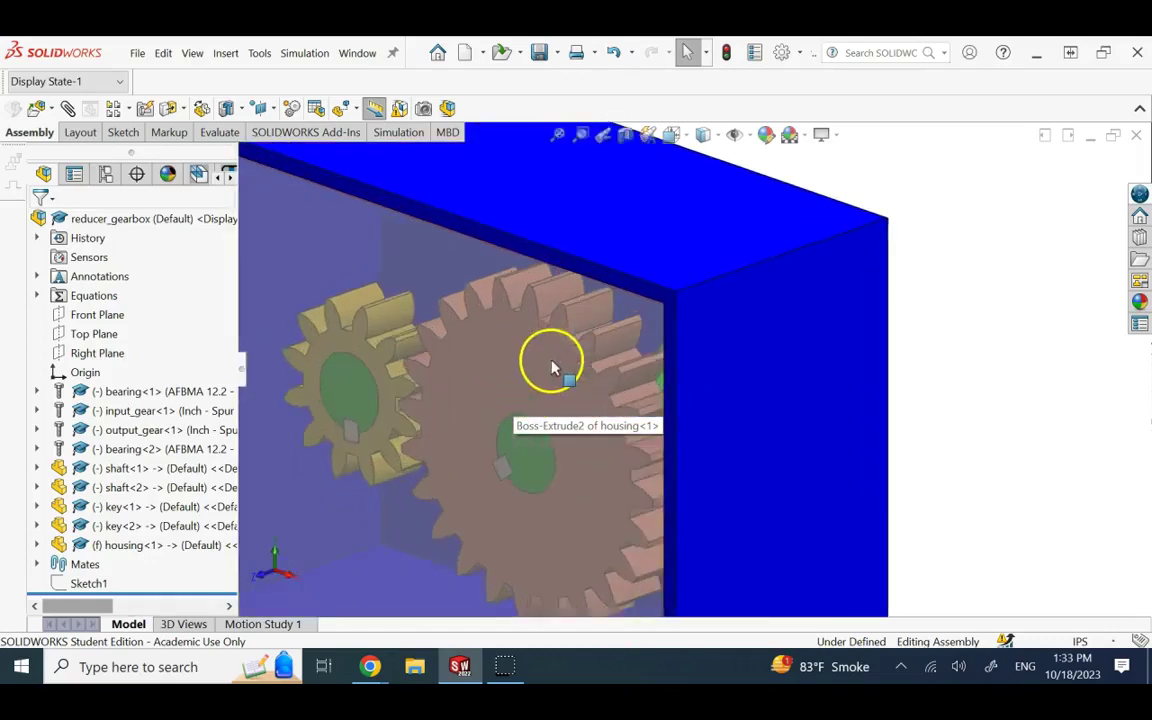
{"action": "scroll", "coordinate": [670, 389], "scroll_direction": "down", "scroll_amount": 2}
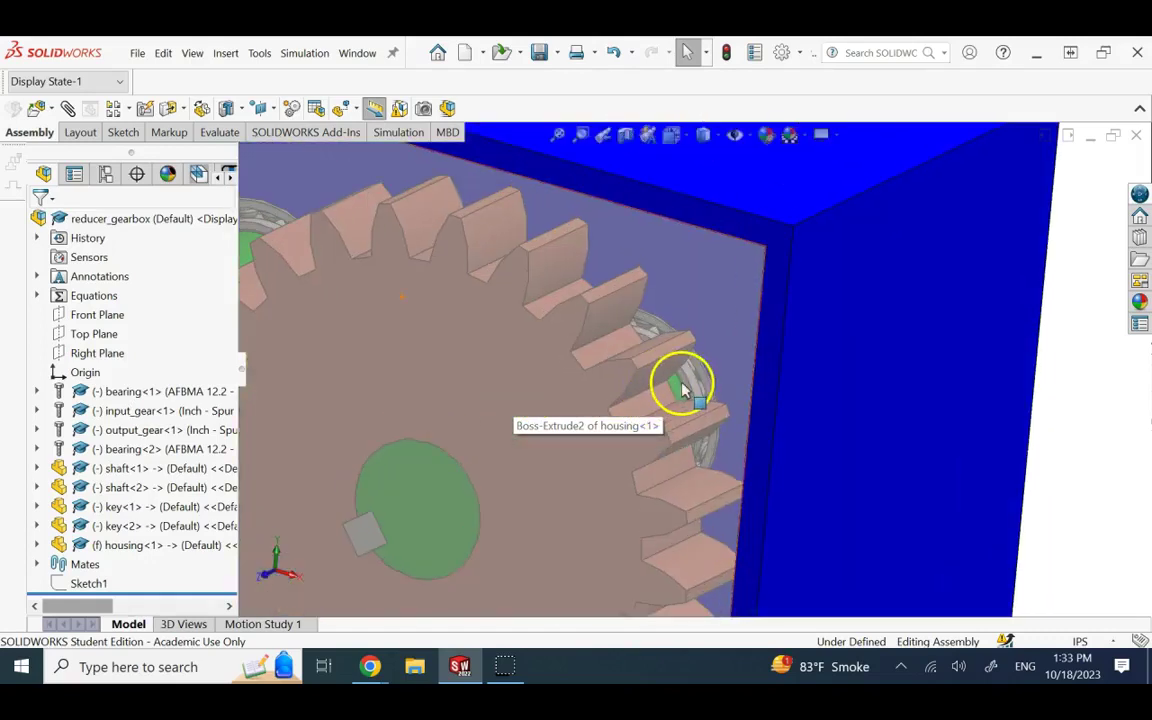
{"action": "scroll", "coordinate": [700, 374], "scroll_direction": "up", "scroll_amount": 5}
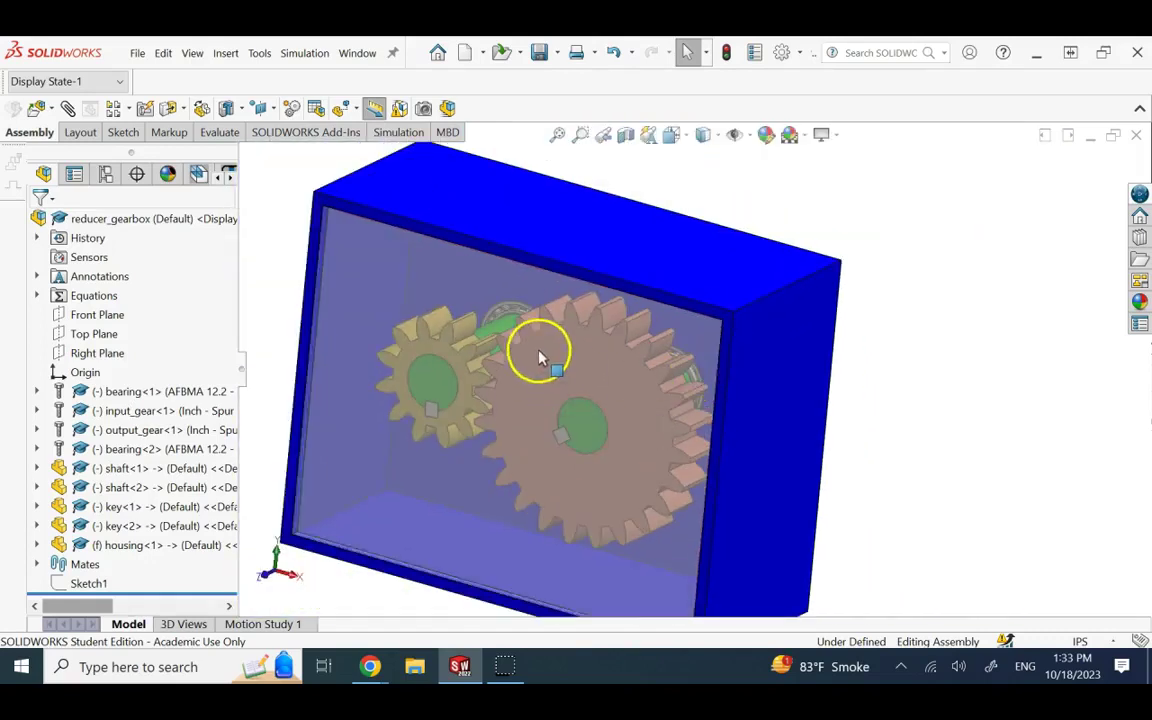
{"action": "scroll", "coordinate": [527, 319], "scroll_direction": "down", "scroll_amount": 5}
{"action": "scroll", "coordinate": [519, 310], "scroll_direction": "down", "scroll_amount": 2}
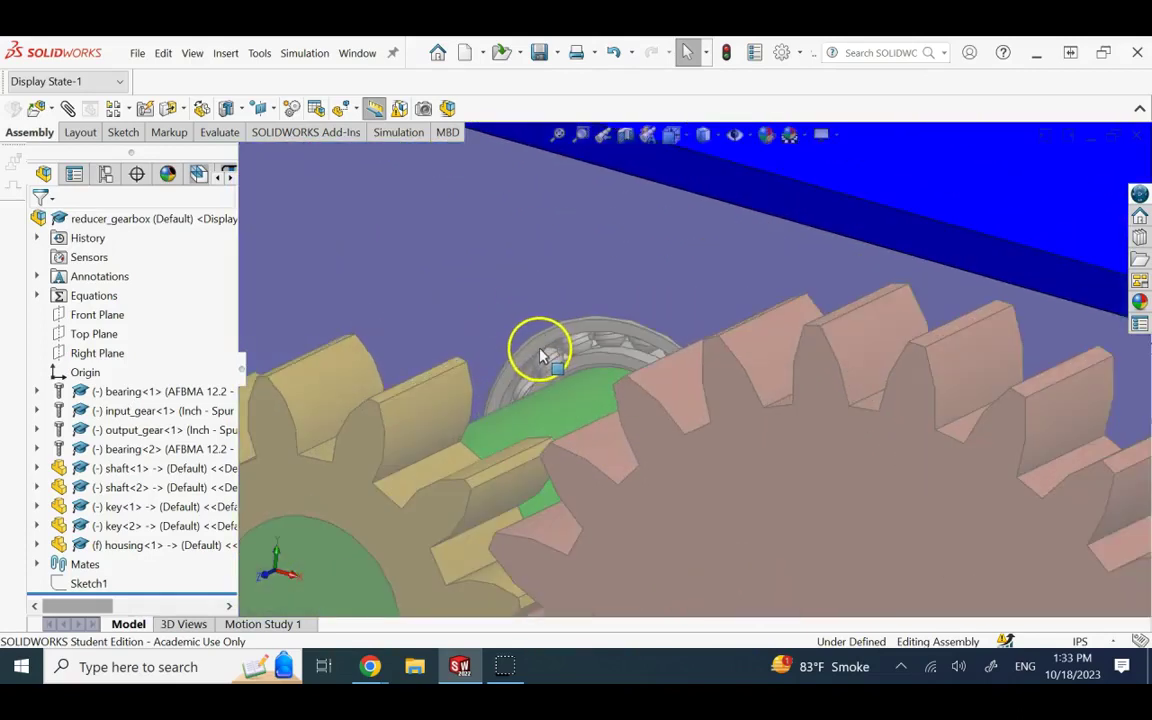
{"action": "scroll", "coordinate": [560, 340], "scroll_direction": "up", "scroll_amount": 5}
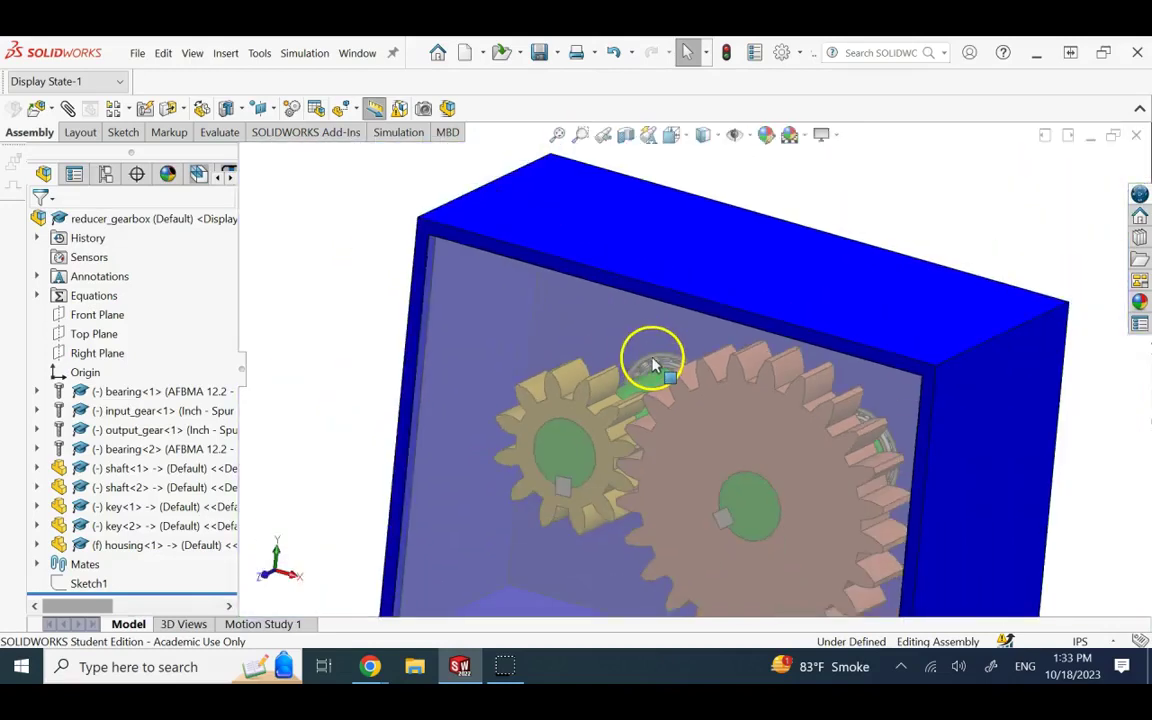
{"action": "scroll", "coordinate": [652, 365], "scroll_direction": "down", "scroll_amount": 2}
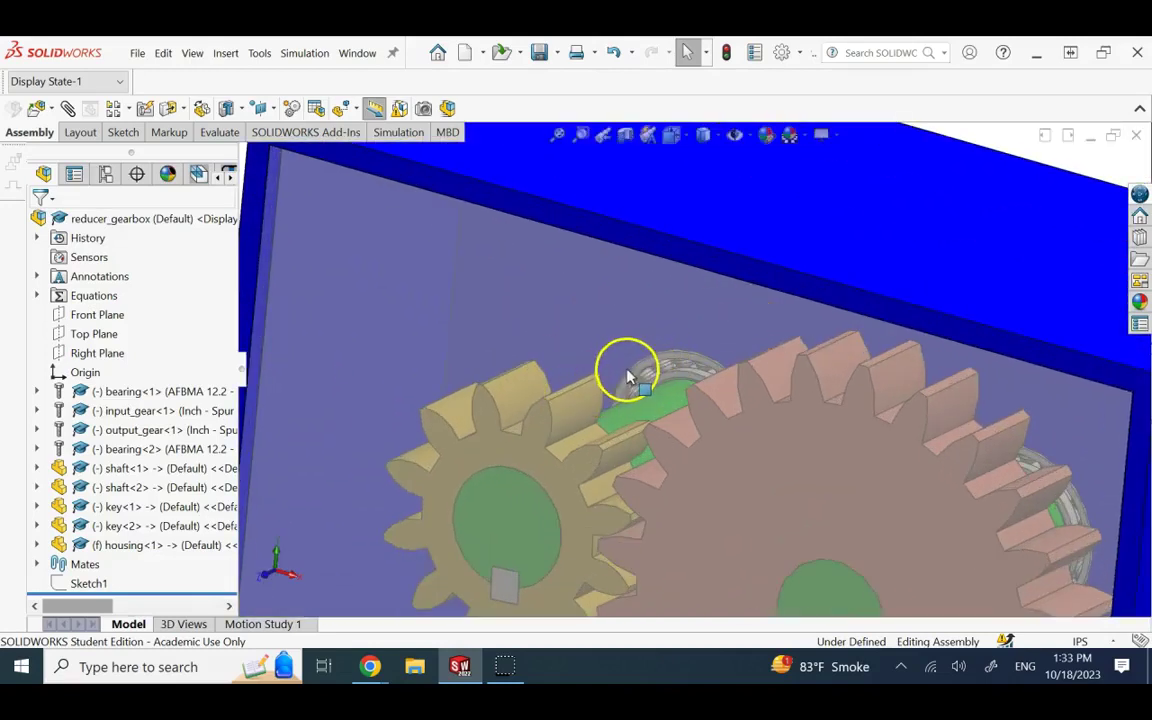
{"action": "scroll", "coordinate": [558, 425], "scroll_direction": "up", "scroll_amount": 3}
{"action": "middle_click_drag", "start_coordinate": [599, 419], "coordinate": [890, 420]}
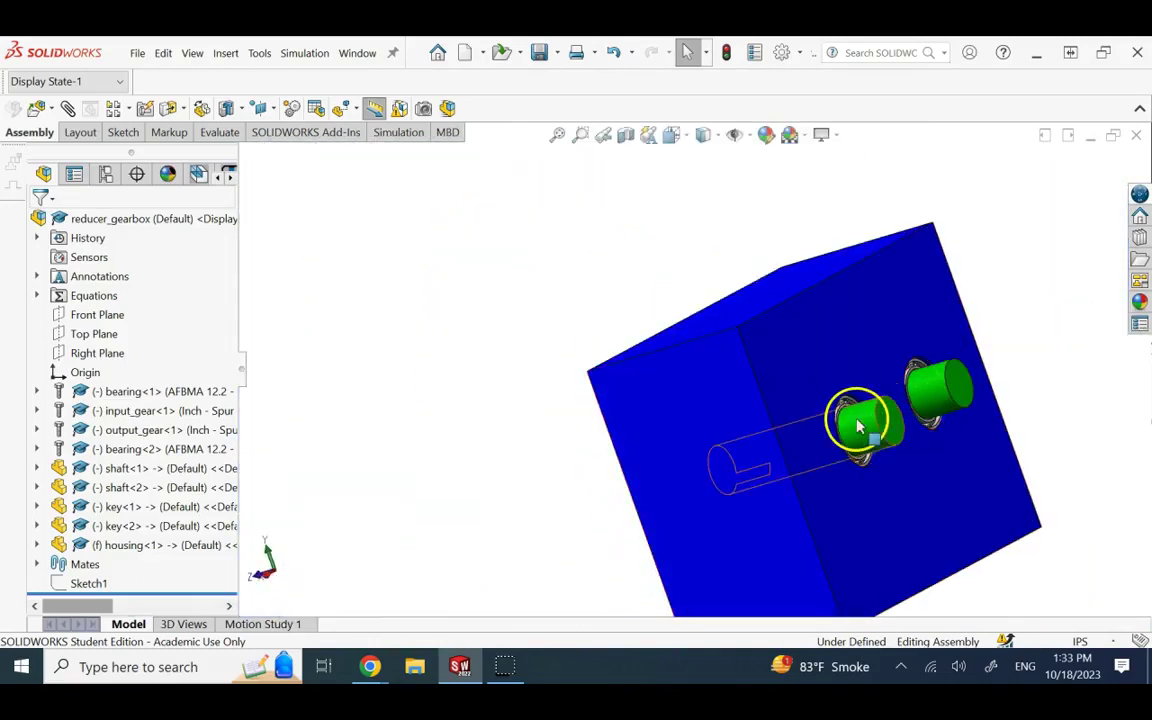
{"action": "key", "text": "ctrl+shift+z"}
{"action": "key", "text": "ctrl+shift+z"}
{"action": "key", "text": "ctrl+shift+z"}
{"action": "key", "text": "ctrl+shift+z"}
{"action": "key", "text": "ctrl+shift+z"}
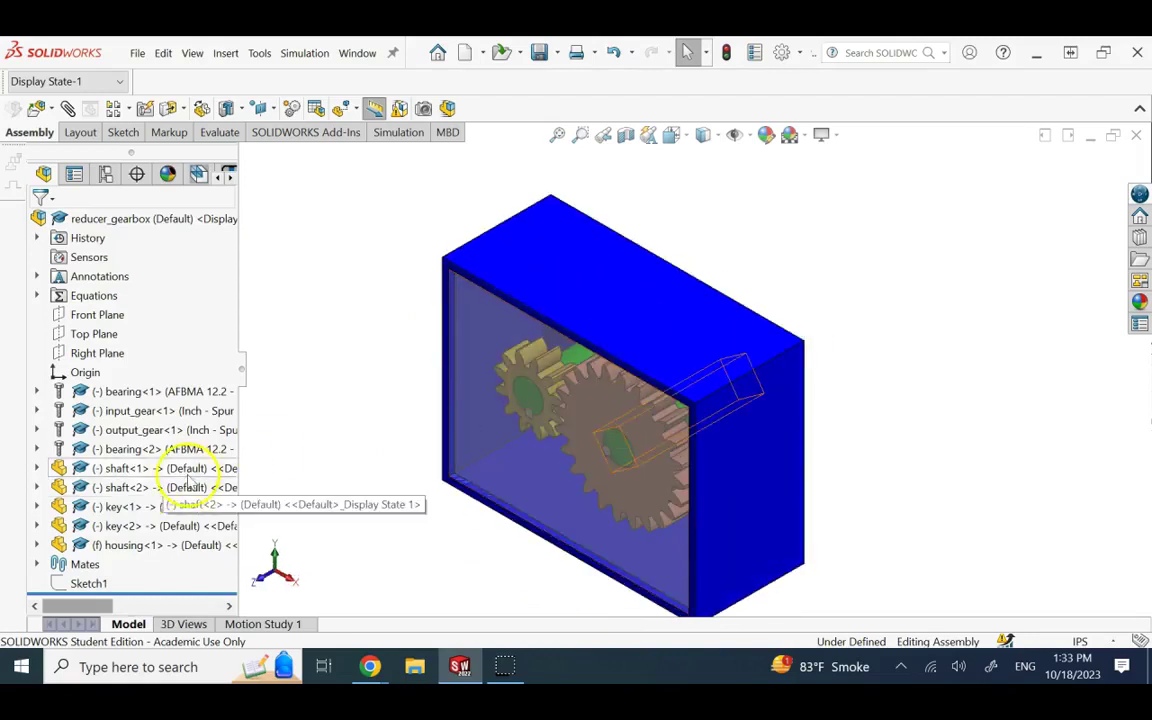
Step: Start editing the housing part in the context of the assembly
{"action": "left_click", "coordinate": [150, 552]}
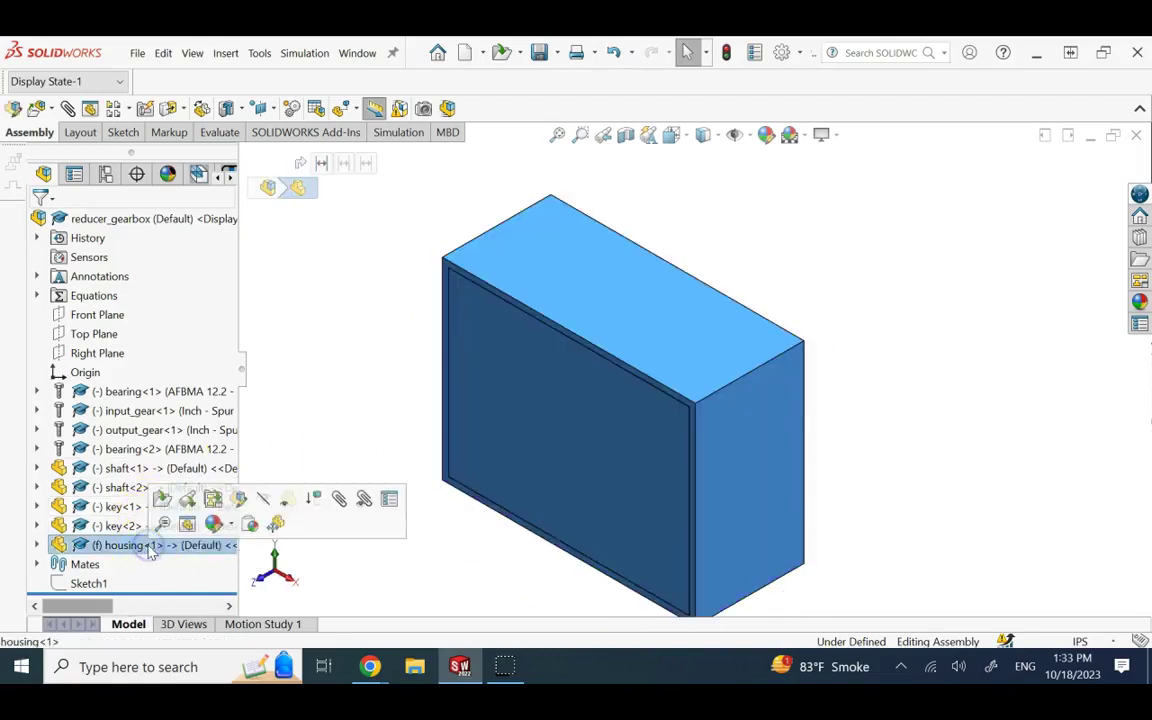
{"action": "left_click", "coordinate": [240, 499]}
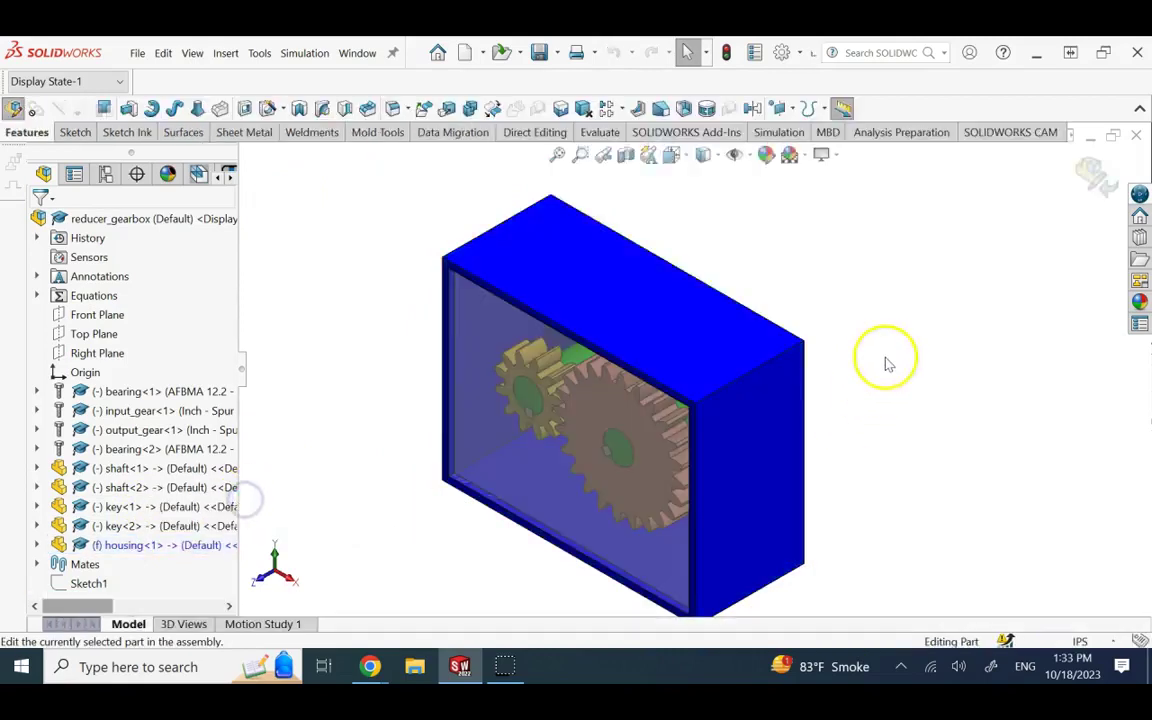
{"action": "middle_click_drag", "start_coordinate": [745, 390], "coordinate": [607, 424]}
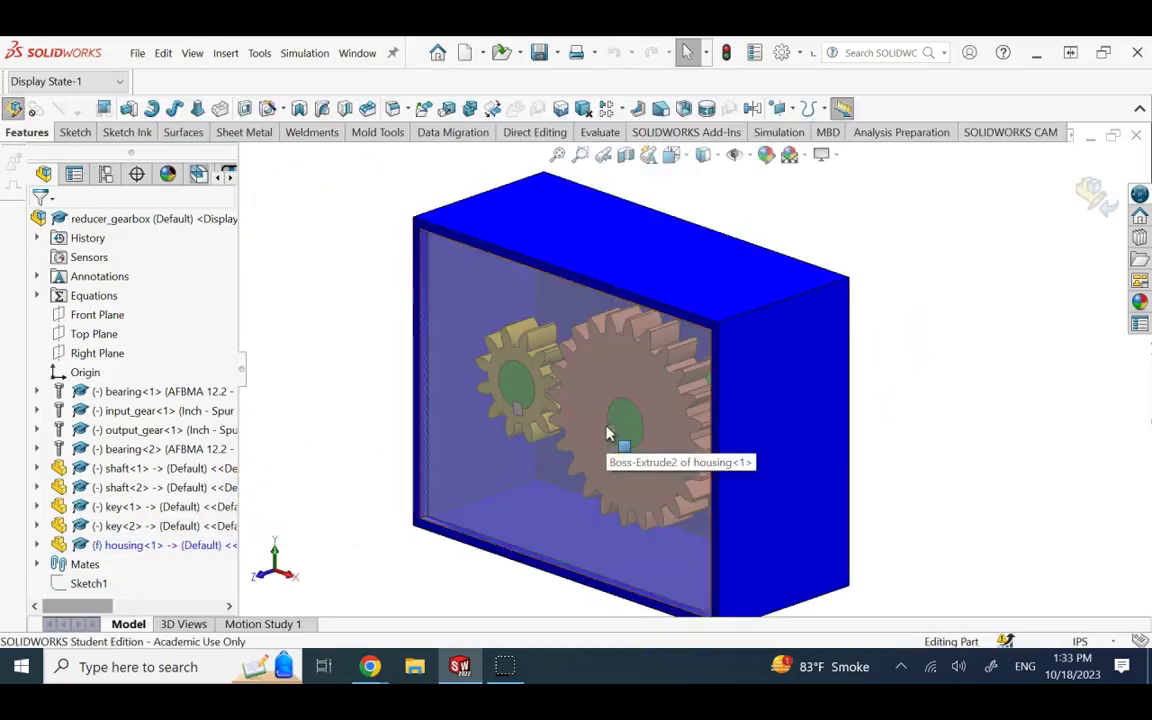
{"action": "scroll", "coordinate": [568, 320], "scroll_direction": "down", "scroll_amount": 2}
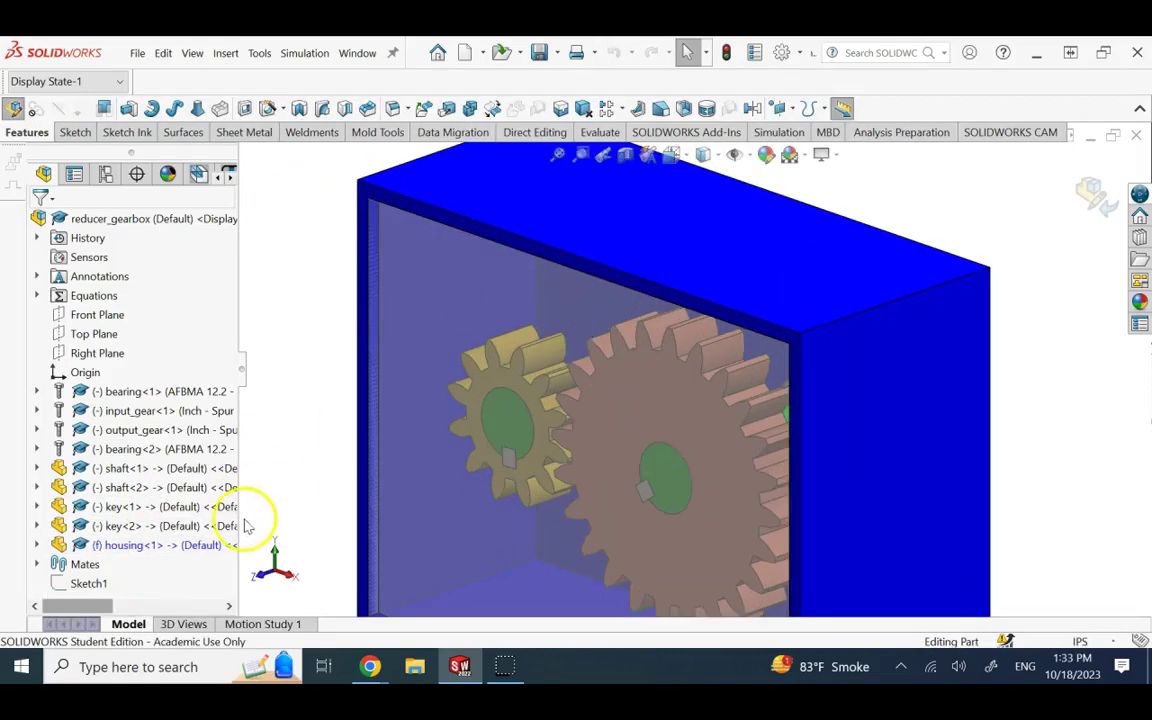
Step: Hide the housing's glass cover body, Boss-Extrude2
{"action": "left_click", "coordinate": [37, 545]}
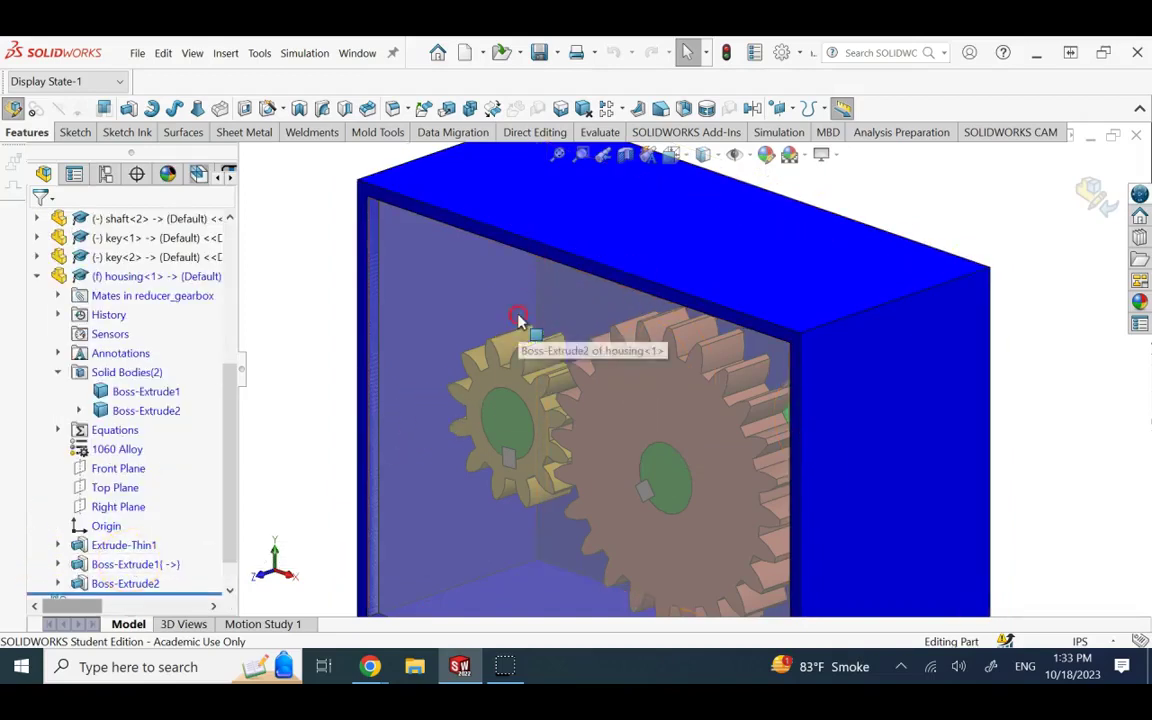
{"action": "right_click", "coordinate": [527, 322]}
{"action": "left_click", "coordinate": [148, 566]}
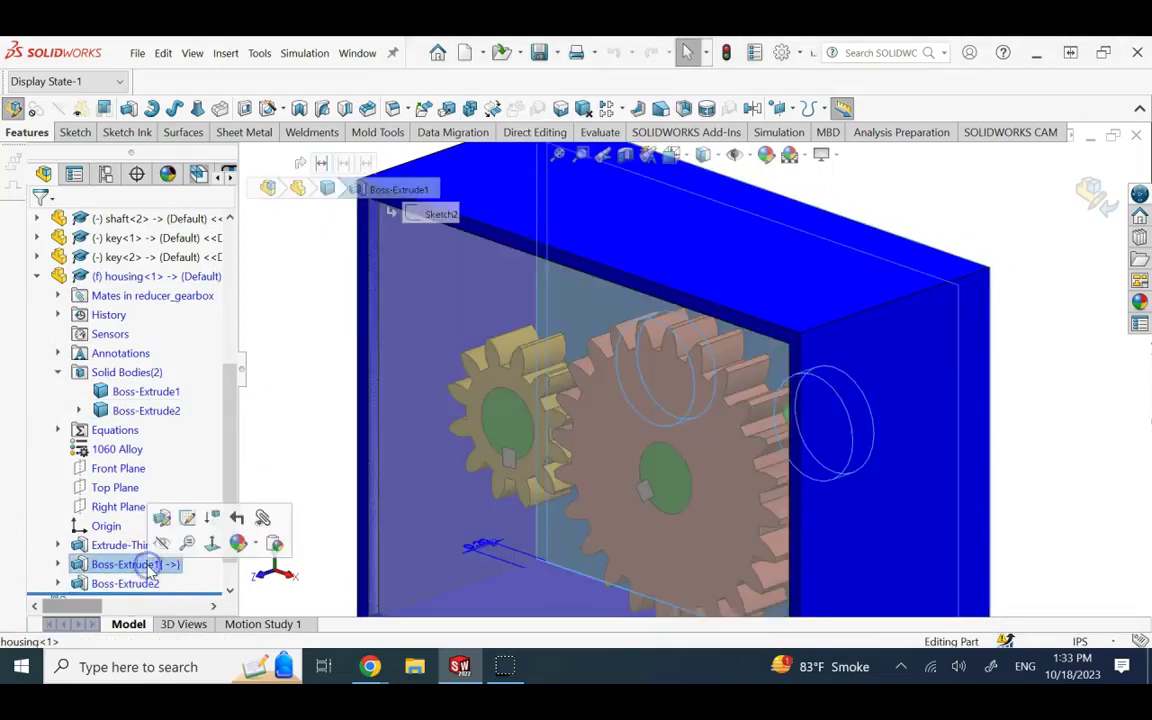
{"action": "left_click", "coordinate": [138, 584]}
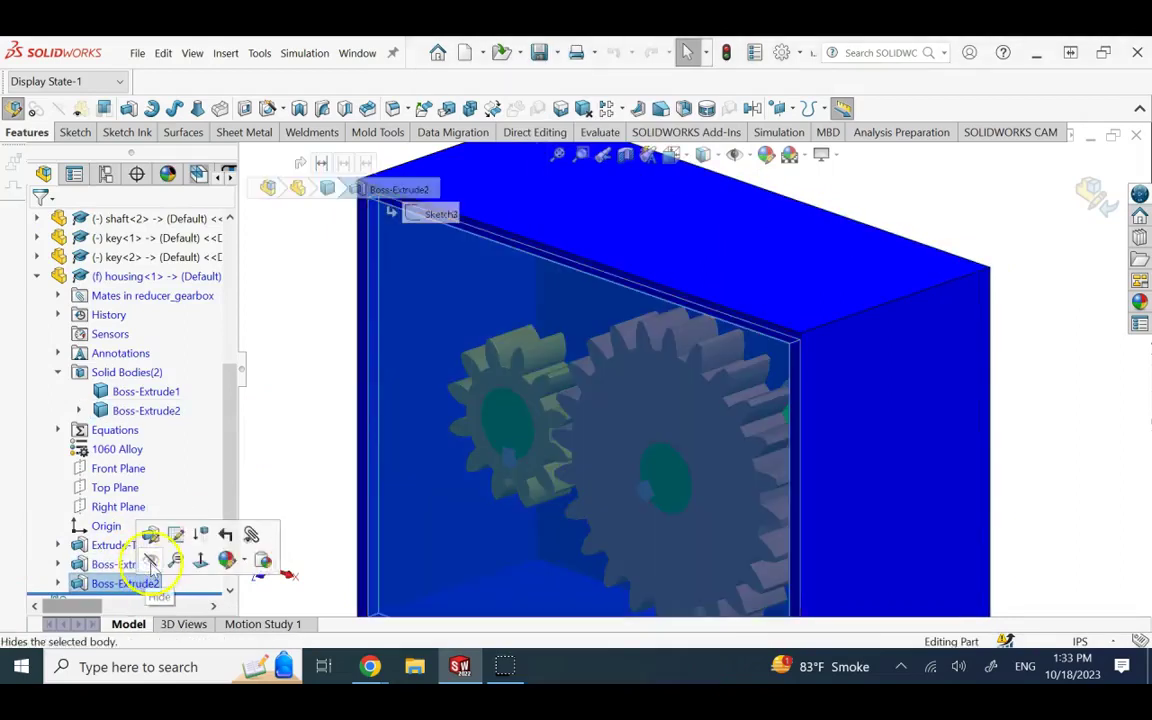
{"action": "left_click", "coordinate": [314, 386]}
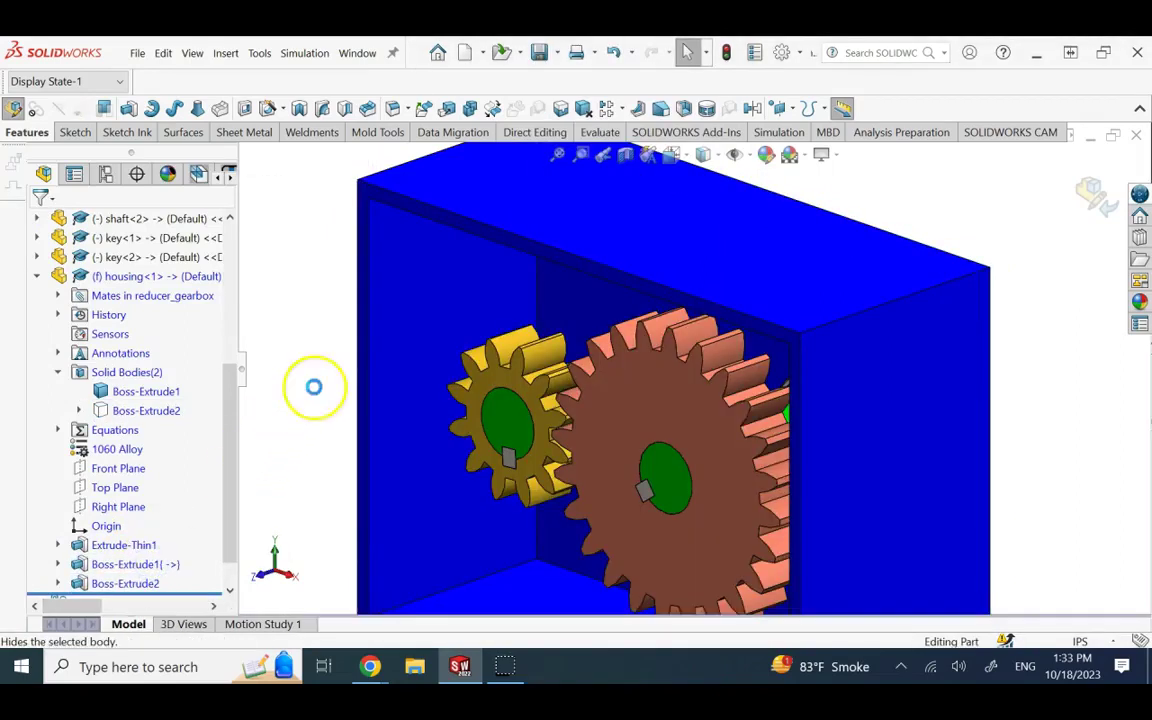
Step: Start a sketch on the inner face of the housing's back wall, behind the gears
{"action": "left_click", "coordinate": [607, 300]}
{"action": "key", "text": "ctrl+8"}
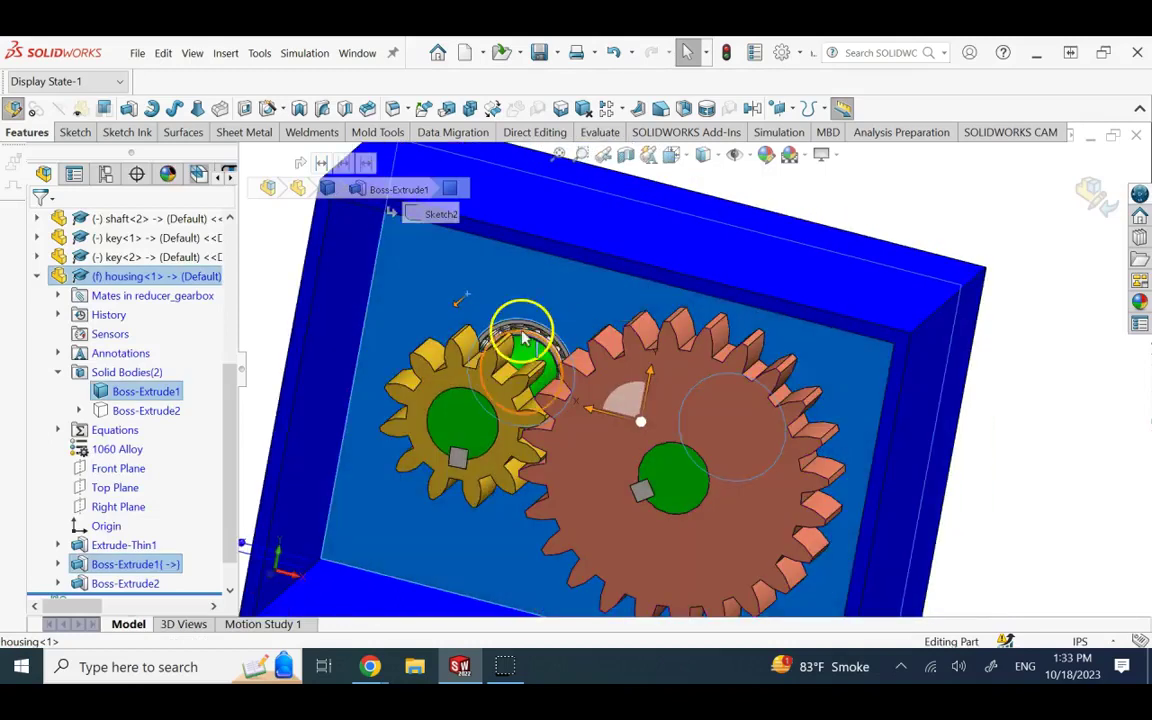
{"action": "scroll", "coordinate": [527, 327], "scroll_direction": "down", "scroll_amount": 2}
{"action": "scroll", "coordinate": [549, 325], "scroll_direction": "down", "scroll_amount": 2}
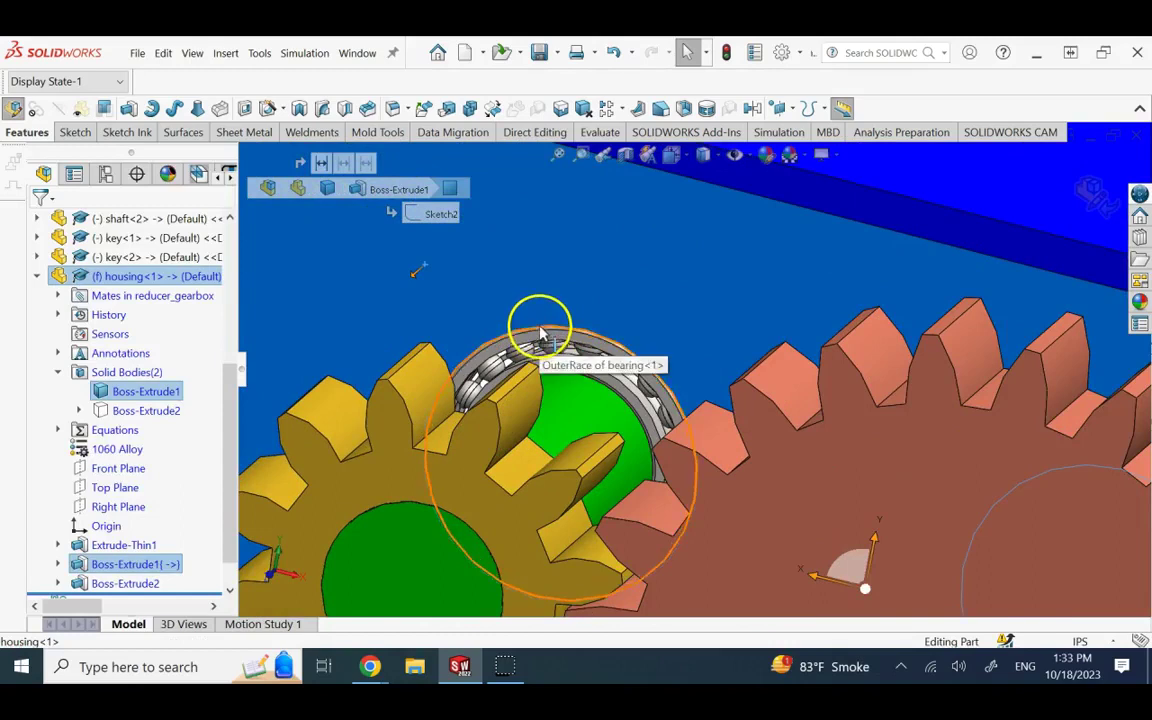
{"action": "scroll", "coordinate": [547, 325], "scroll_direction": "up", "scroll_amount": 4}
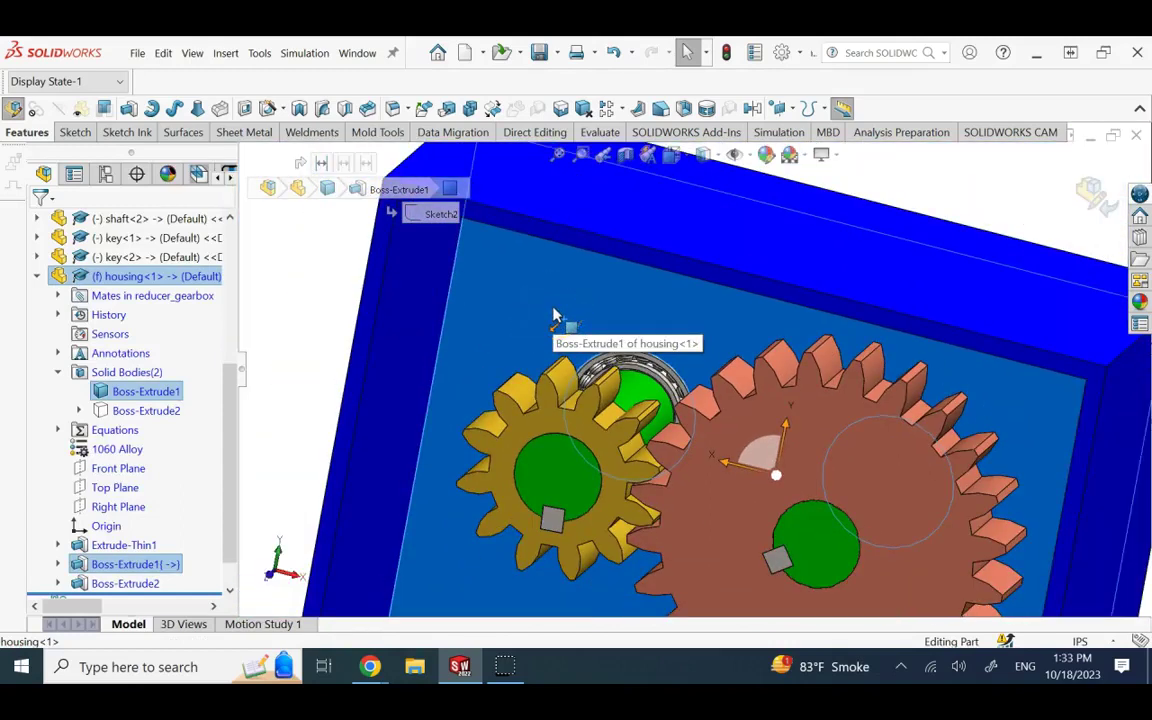
{"action": "key", "text": "Left"}
{"action": "scroll", "coordinate": [557, 322], "scroll_direction": "down", "scroll_amount": 2}
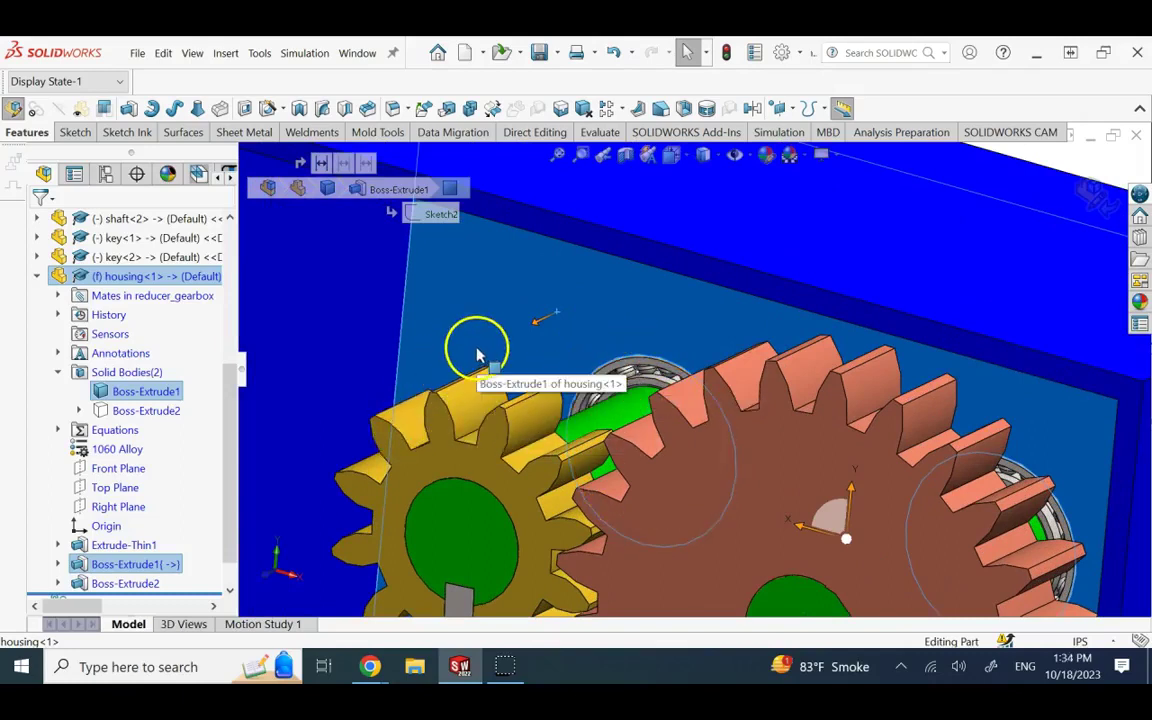
{"action": "left_click", "coordinate": [484, 292]}
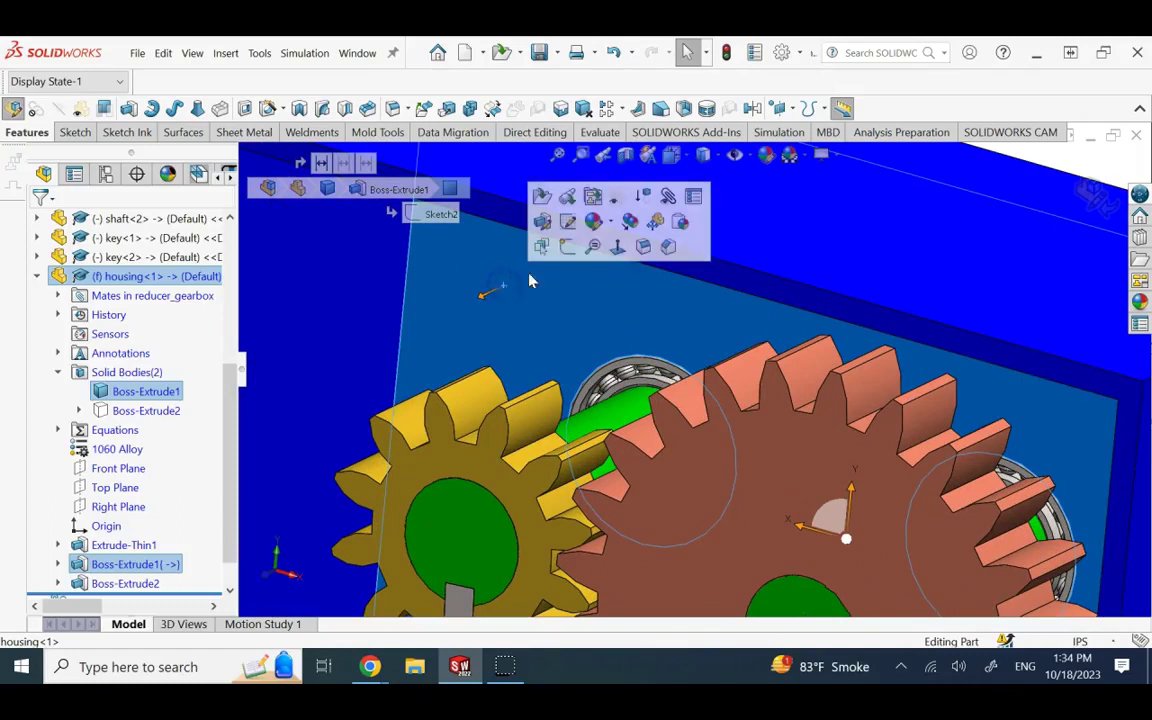
{"action": "left_click", "coordinate": [570, 248]}
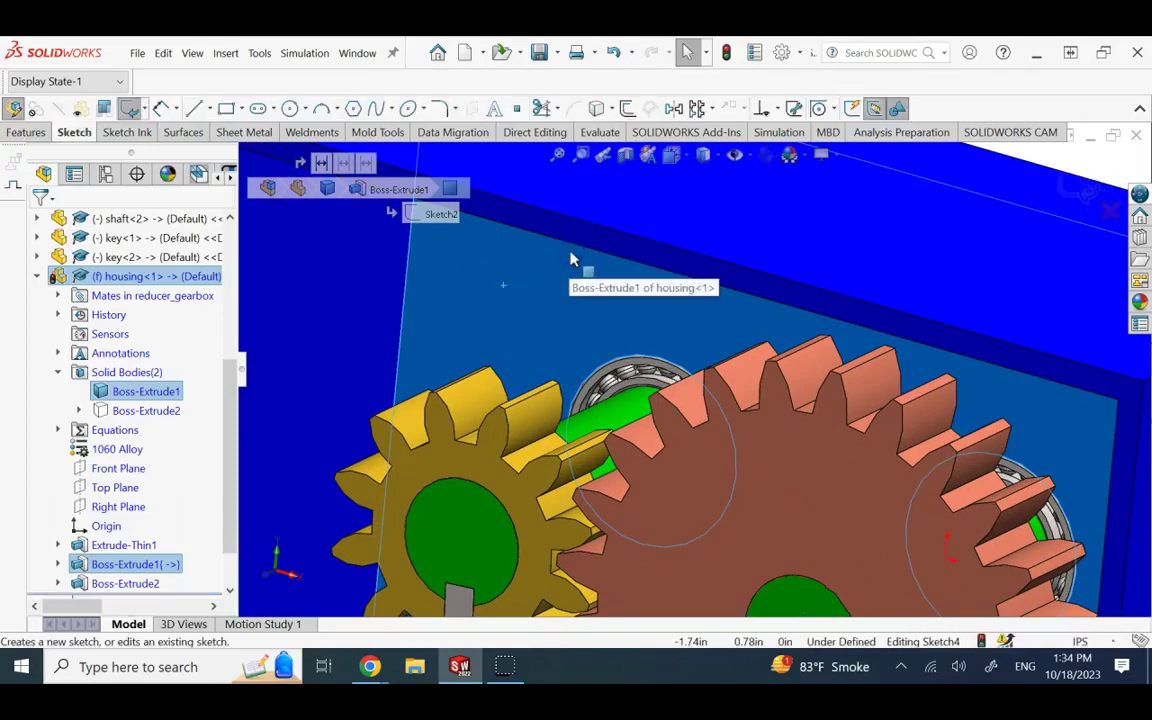
Step: Show Sketch1 of the housing's Extrude-Thin1 feature as a visible reference for the new sketch
{"action": "left_click", "coordinate": [57, 545]}
{"action": "left_click", "coordinate": [147, 566]}
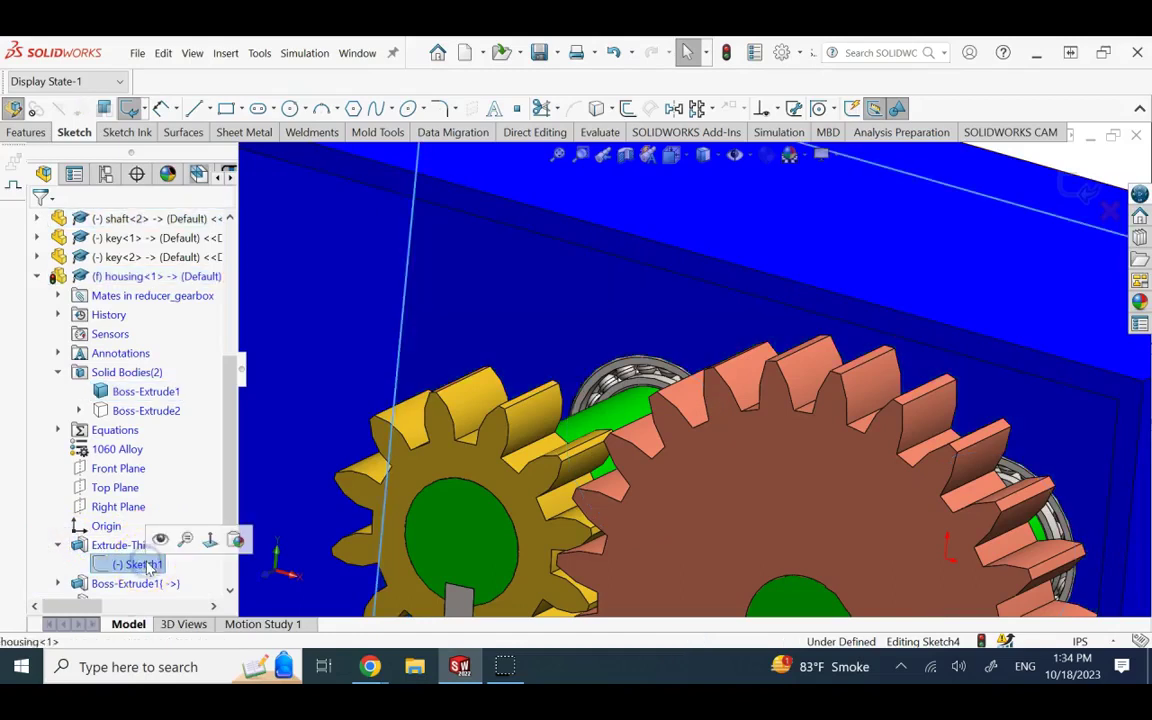
{"action": "left_click", "coordinate": [160, 540]}
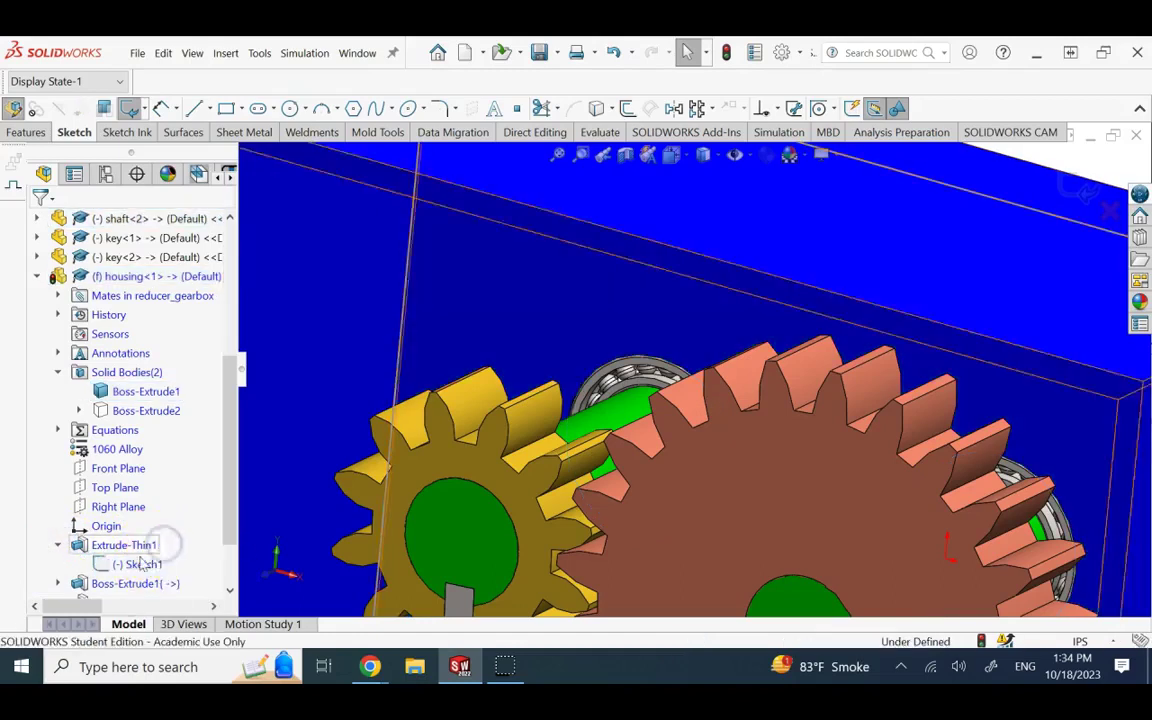
{"action": "left_click", "coordinate": [125, 567]}
{"action": "scroll", "coordinate": [291, 545], "scroll_direction": "up", "scroll_amount": 7}
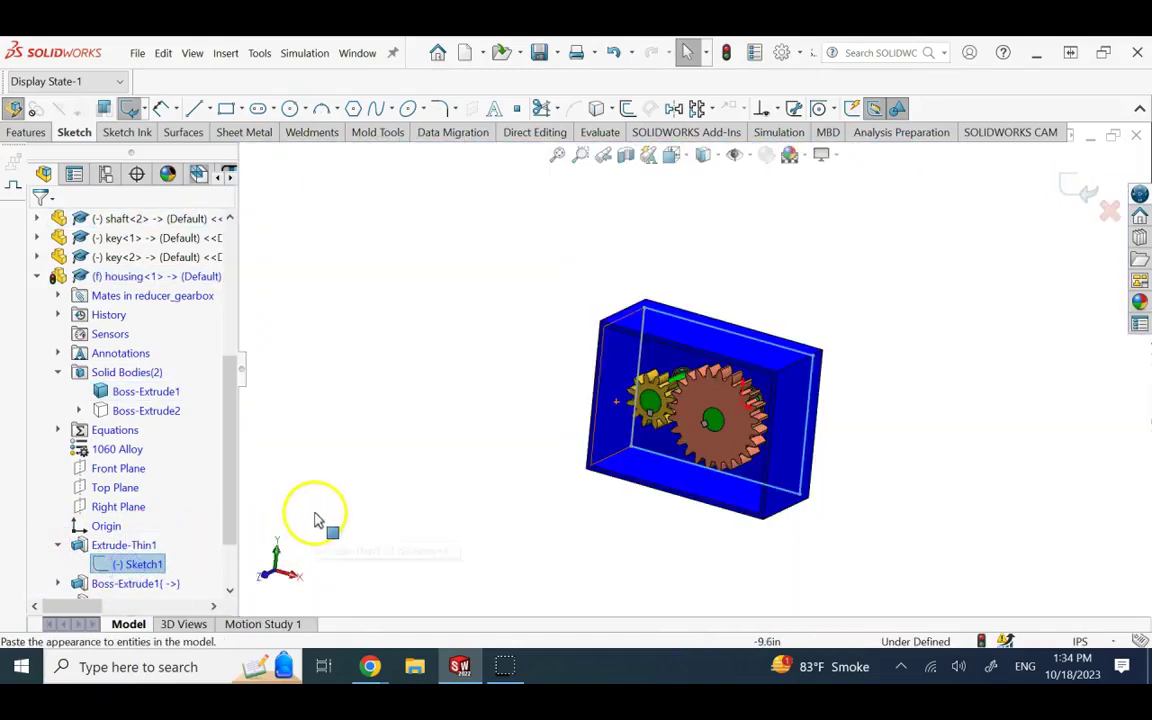
{"action": "scroll", "coordinate": [338, 492], "scroll_direction": "down", "scroll_amount": 3}
{"action": "left_click", "coordinate": [140, 562]}
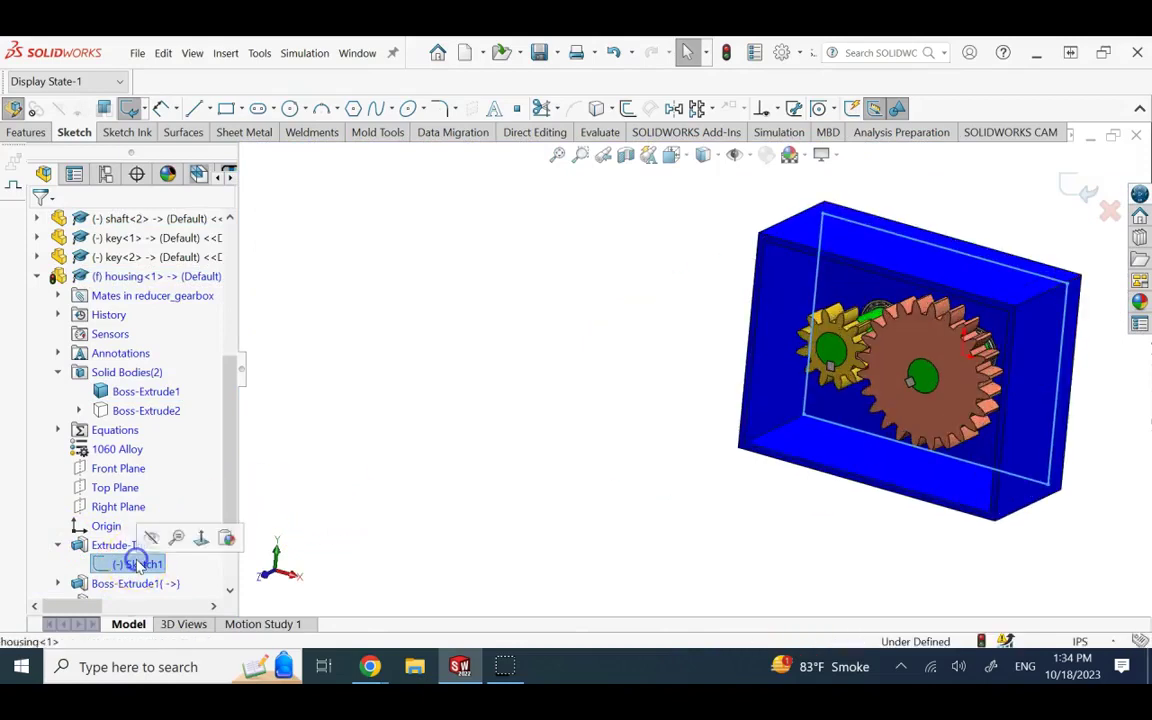
{"action": "left_click", "coordinate": [128, 566]}
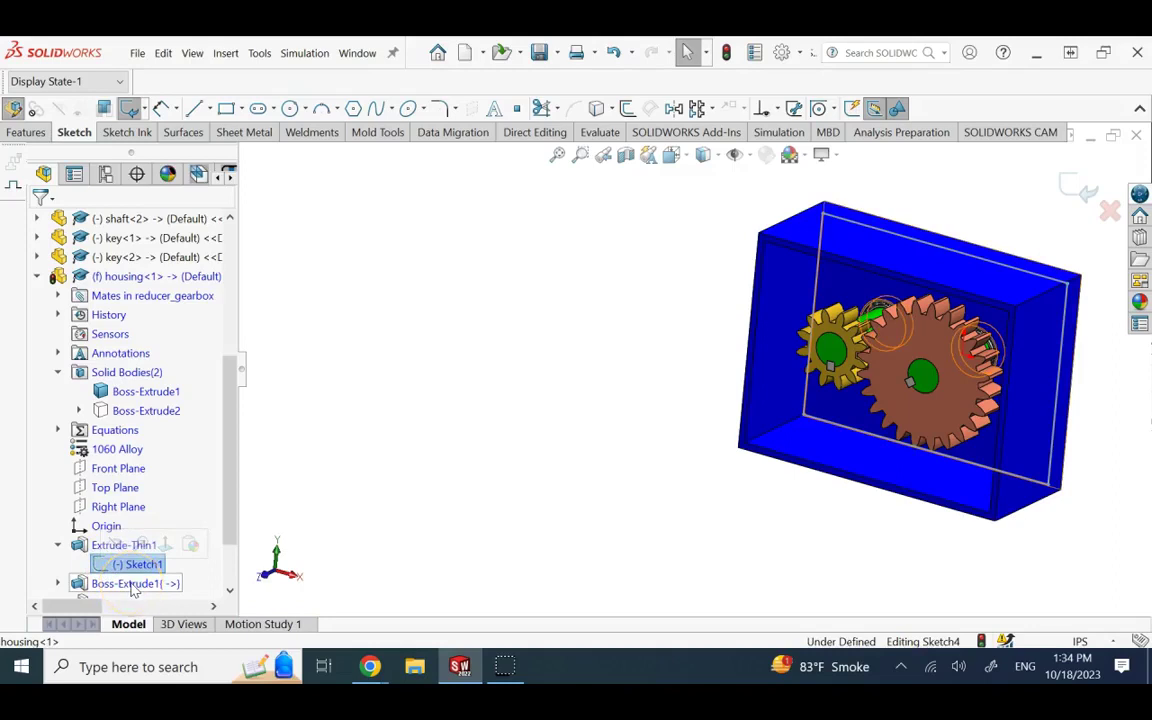
Step: Show Sketch2 of Boss-Extrude1 with its bearing hole circles, and view the sketch plane face-on
{"action": "left_click", "coordinate": [58, 545]}
{"action": "left_click", "coordinate": [57, 564]}
{"action": "left_click", "coordinate": [140, 585]}
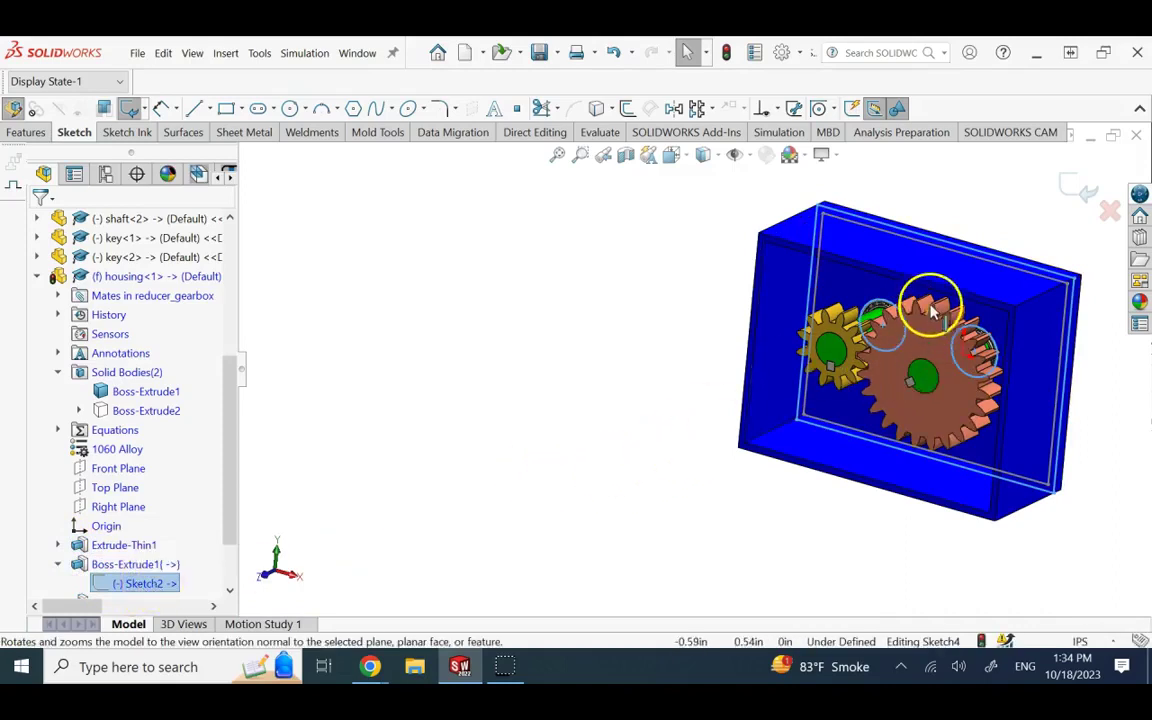
{"action": "scroll", "coordinate": [940, 298], "scroll_direction": "down", "scroll_amount": 4}
{"action": "left_click", "coordinate": [450, 337]}
{"action": "scroll", "coordinate": [466, 338], "scroll_direction": "up", "scroll_amount": 2}
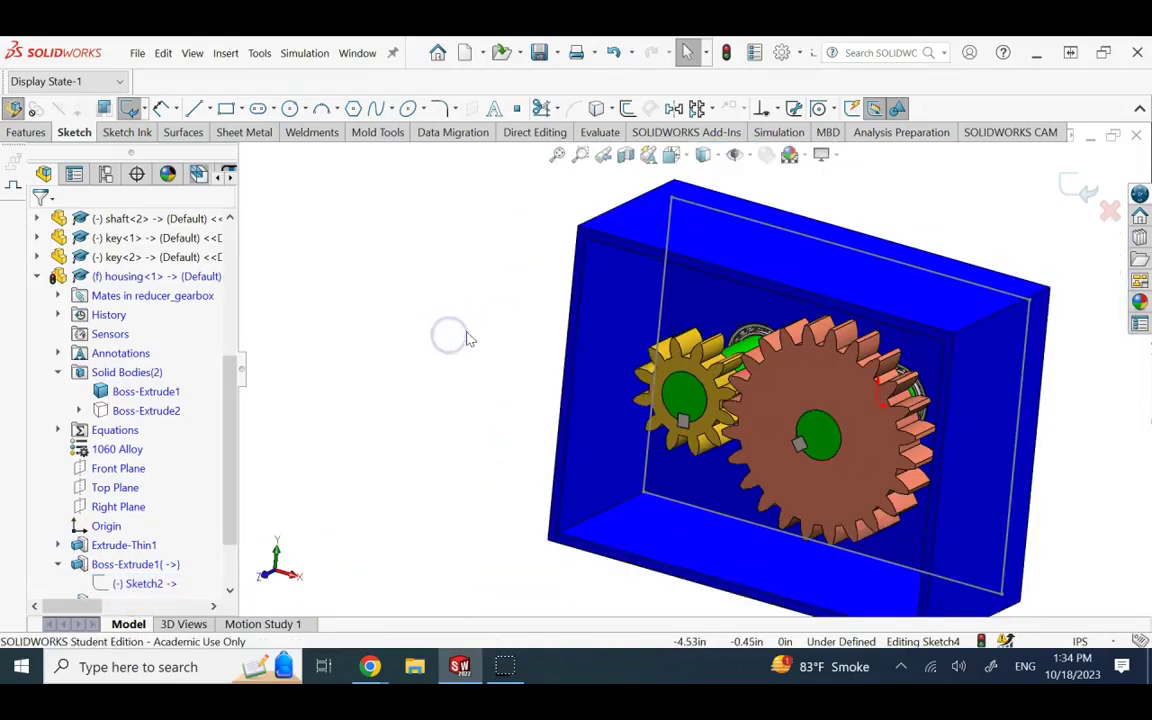
{"action": "key", "text": "ctrl+8"}
{"action": "scroll", "coordinate": [1132, 443], "scroll_direction": "up", "scroll_amount": 3}
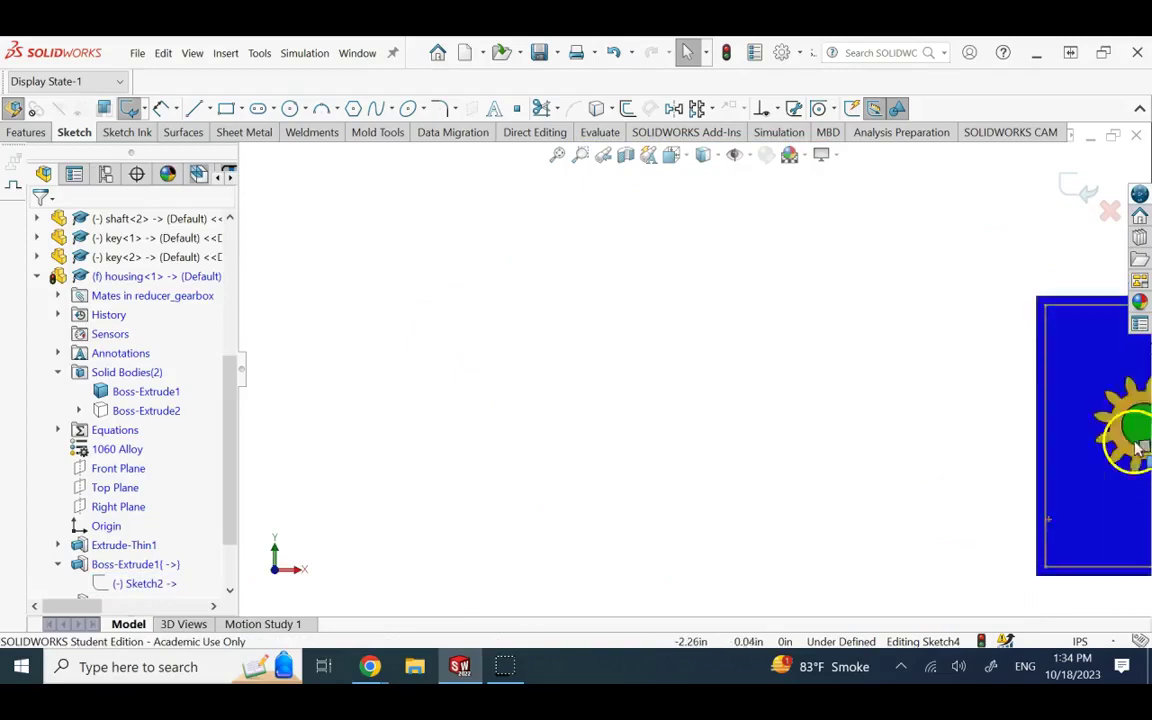
{"action": "scroll", "coordinate": [1029, 401], "scroll_direction": "down", "scroll_amount": 5}
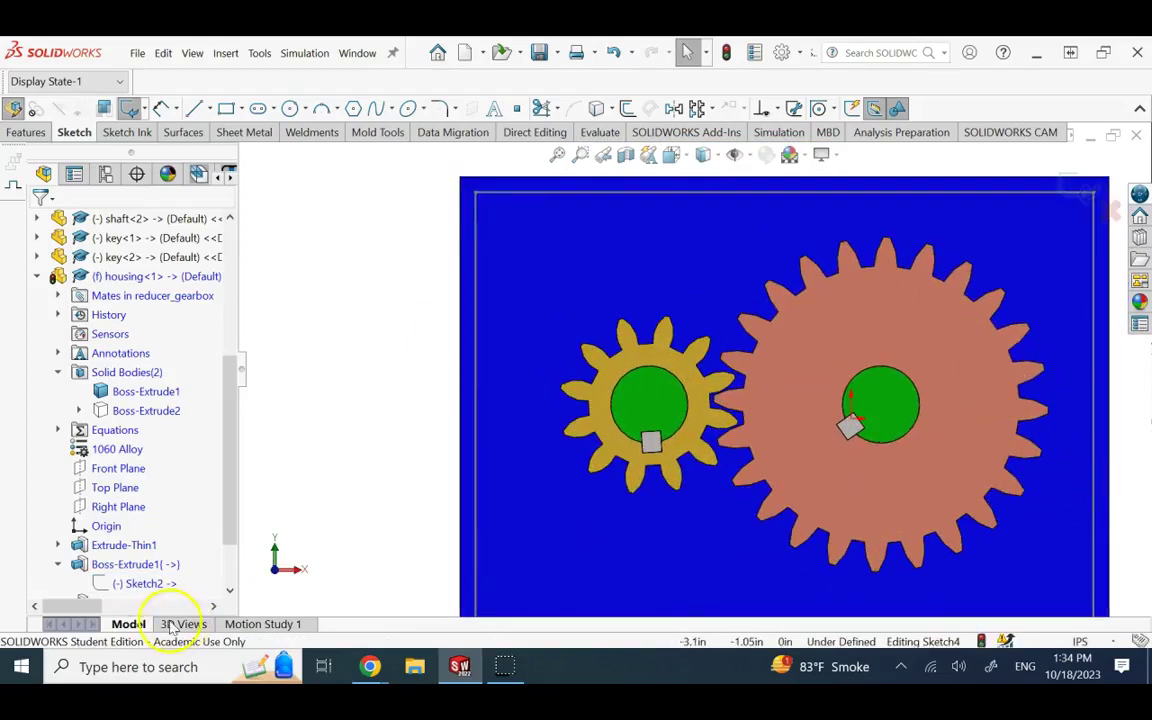
{"action": "left_click", "coordinate": [133, 584]}
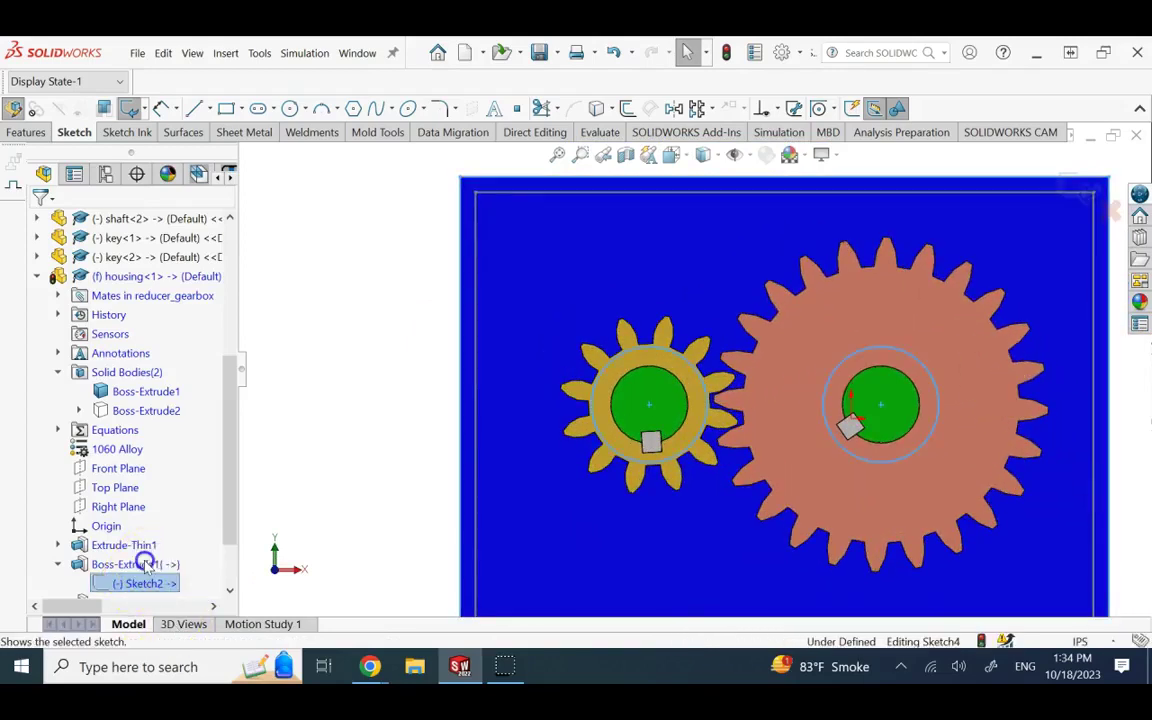
Step: Offset the bearing hole circle around the small gear's shaft outward by 0.10 in
{"action": "left_click", "coordinate": [679, 355]}
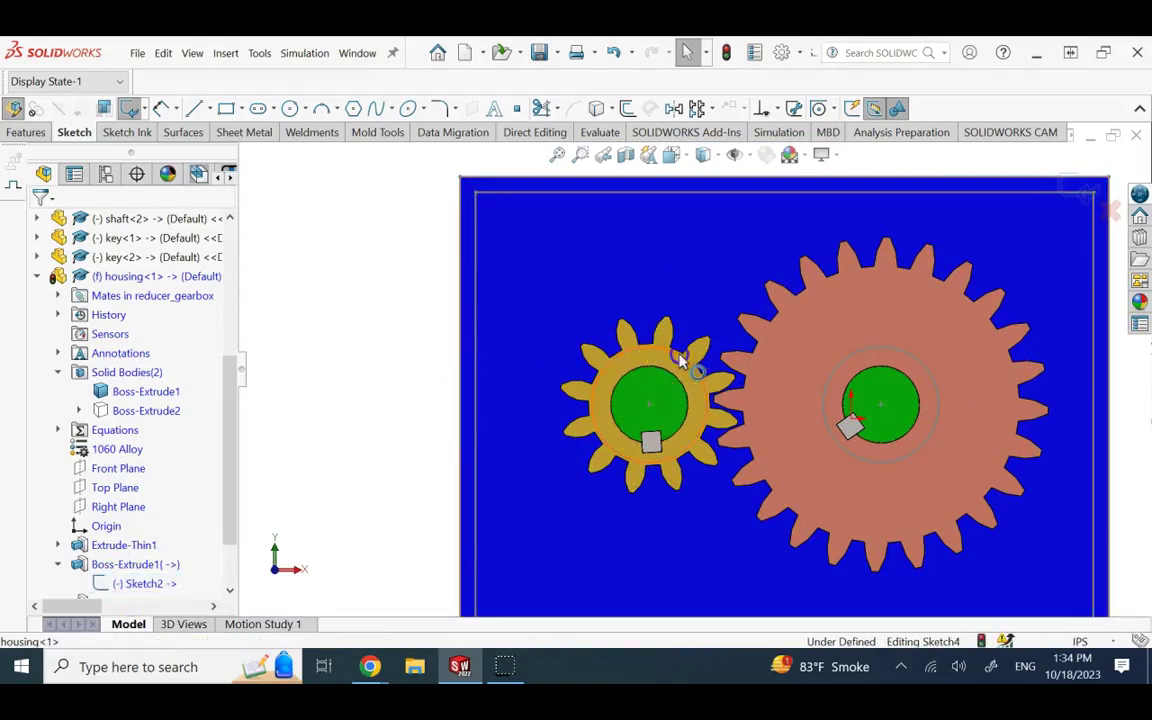
{"action": "left_click", "coordinate": [820, 372]}
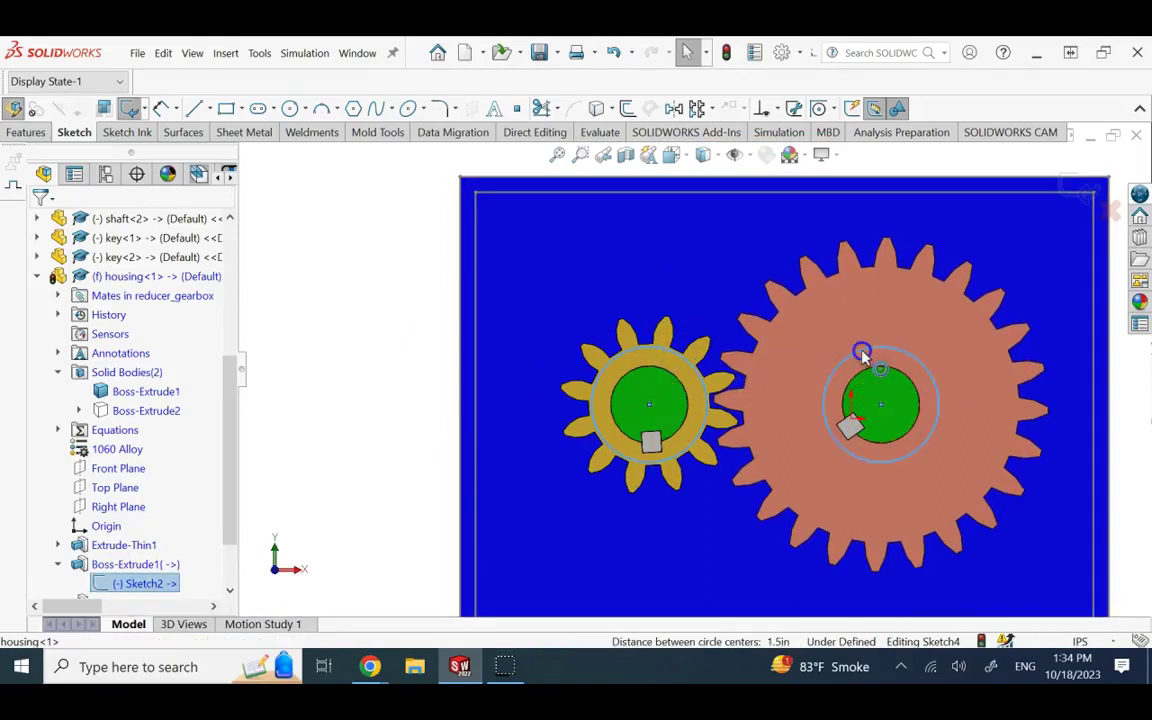
{"action": "left_click", "coordinate": [862, 354]}
{"action": "left_click", "coordinate": [384, 326]}
{"action": "left_click", "coordinate": [633, 351]}
{"action": "left_click", "coordinate": [632, 350]}
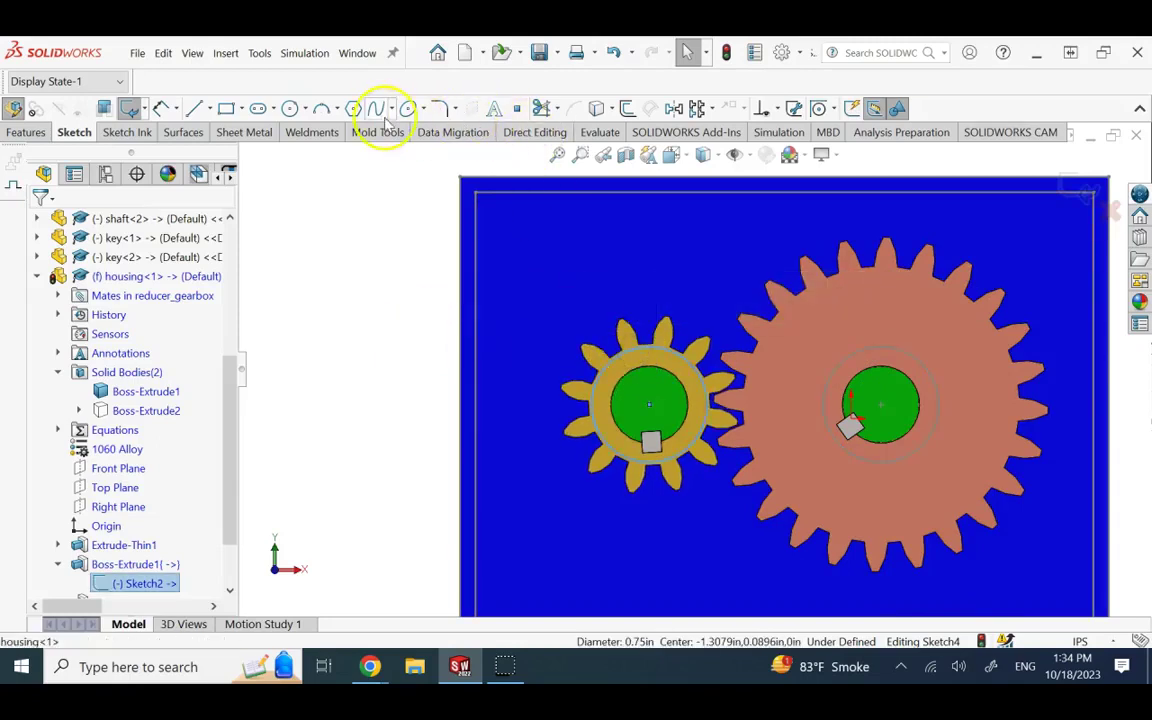
{"action": "left_click", "coordinate": [627, 108]}
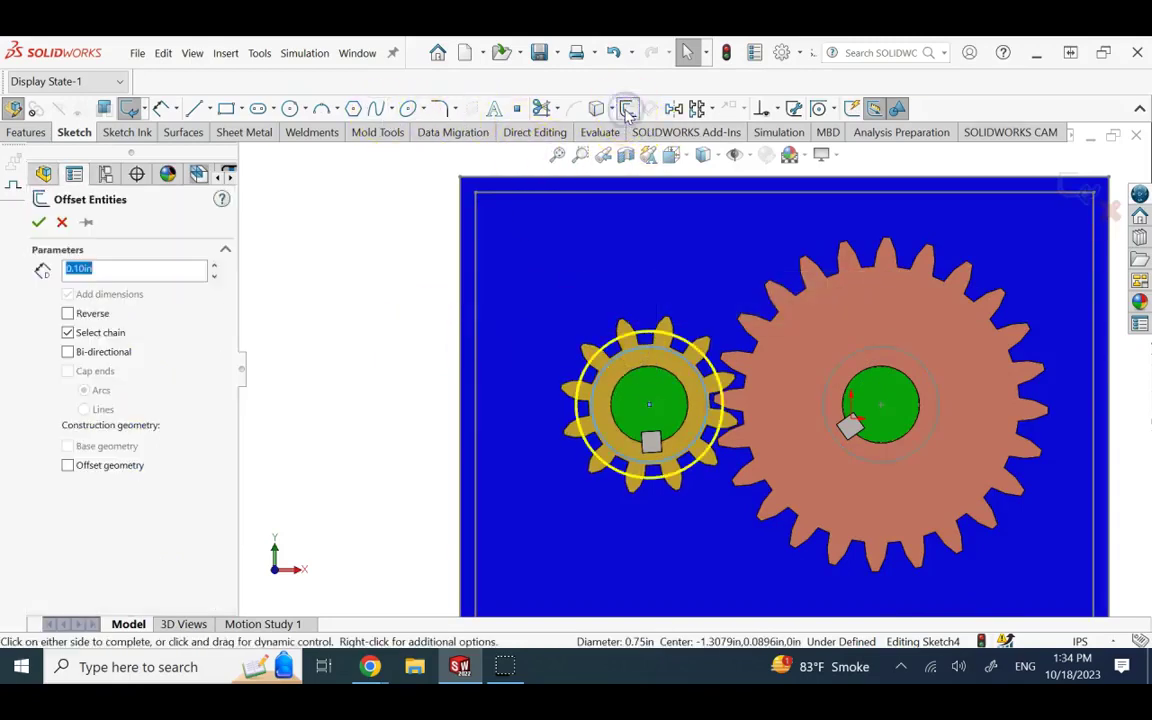
{"action": "left_click", "coordinate": [40, 223]}
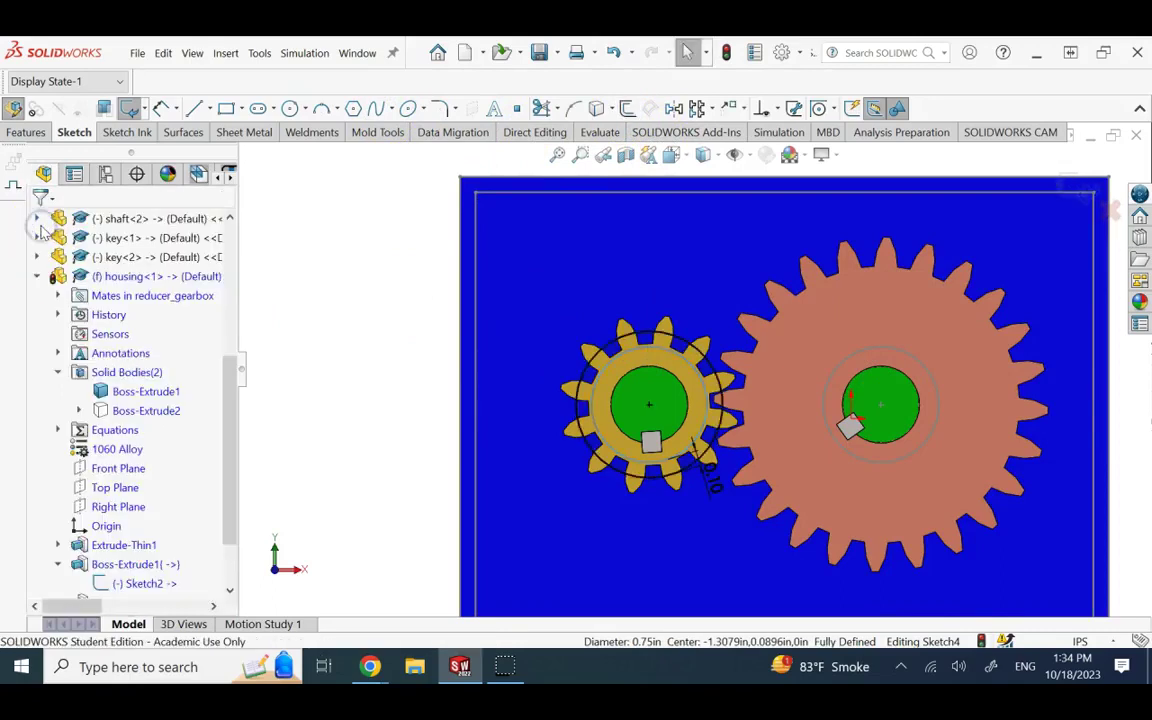
Step: Flip the small gear's offset circle to the inside by setting its offset dimension to -0.1
{"action": "double_click", "coordinate": [710, 486]}
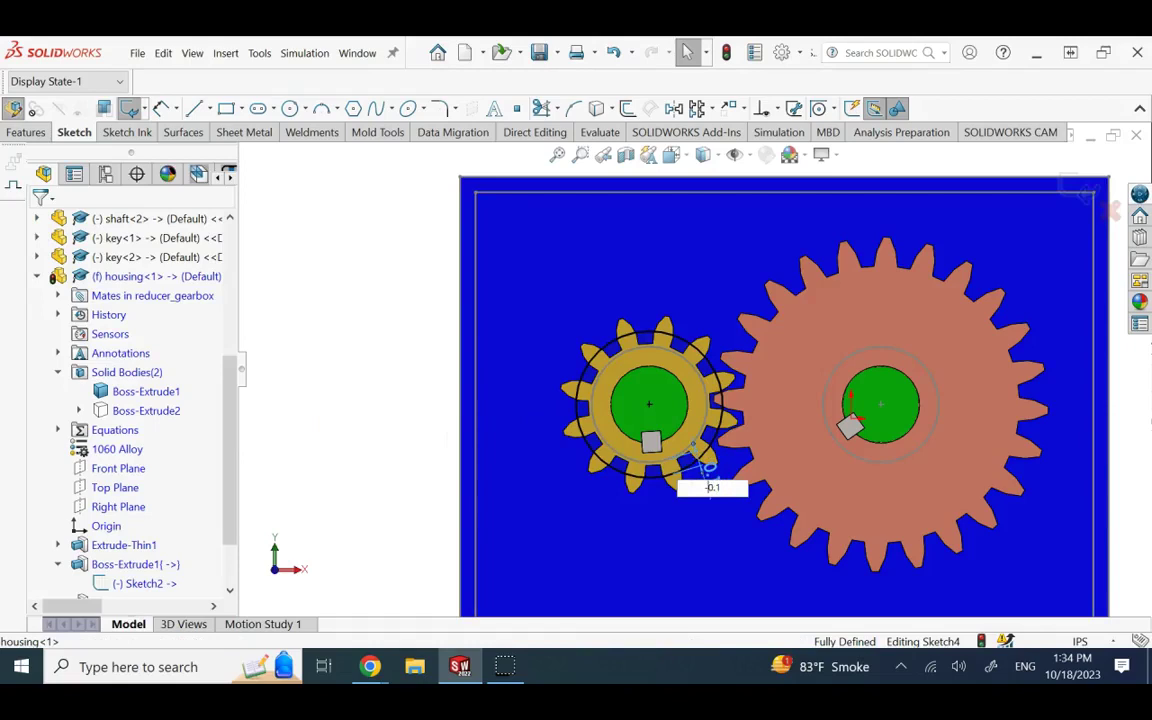
{"action": "type", "text": "-0.1"}
{"action": "key", "text": "Return"}
{"action": "left_click", "coordinate": [413, 388]}
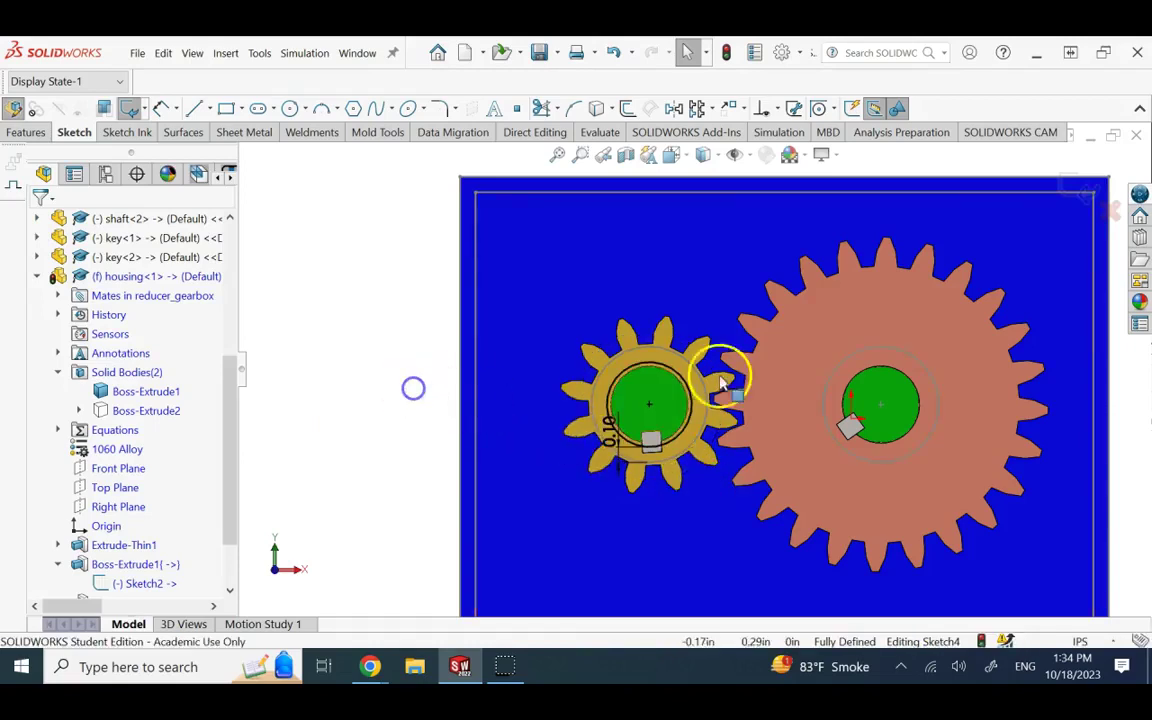
Step: Offset the bearing hole circle around the large gear's shaft inward by 0.10 in, using the Reverse option
{"action": "left_click", "coordinate": [849, 358]}
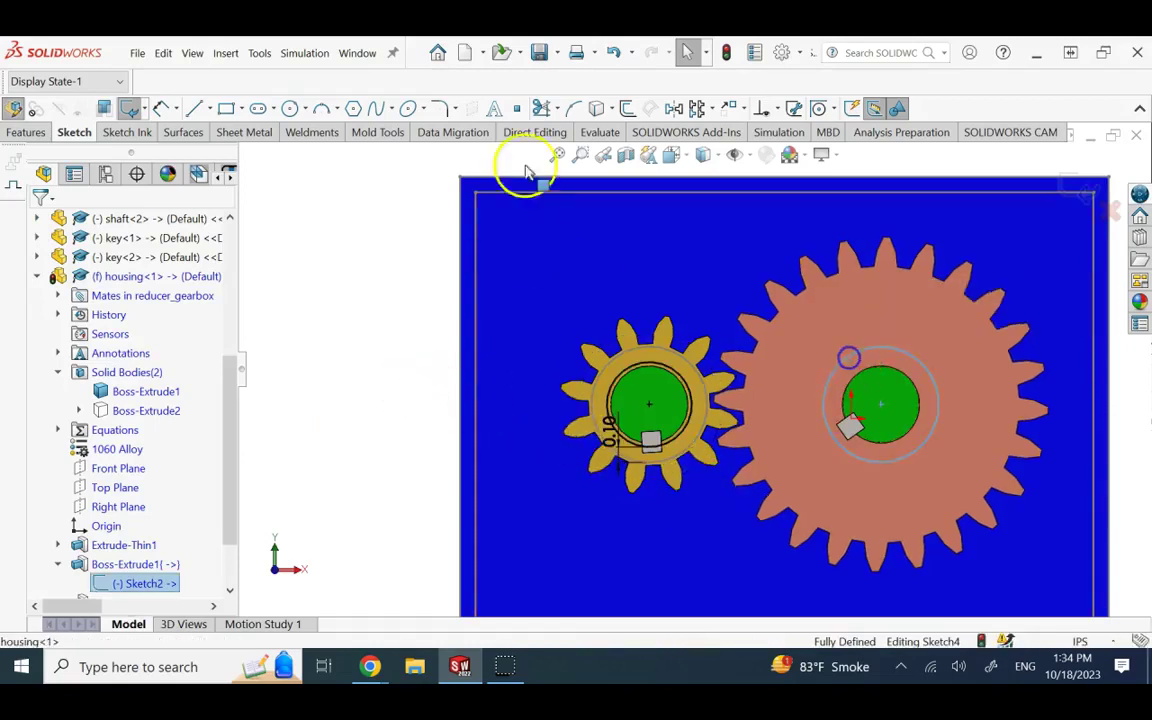
{"action": "left_click", "coordinate": [627, 108]}
{"action": "left_click", "coordinate": [106, 314]}
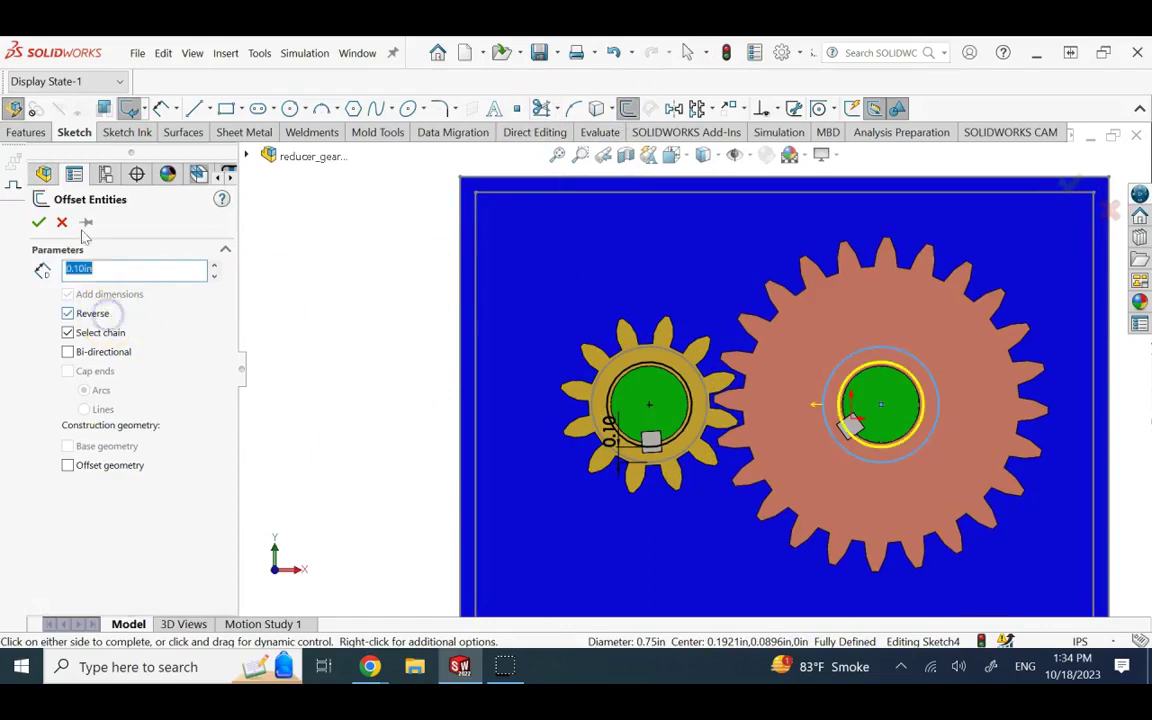
{"action": "left_click", "coordinate": [40, 223]}
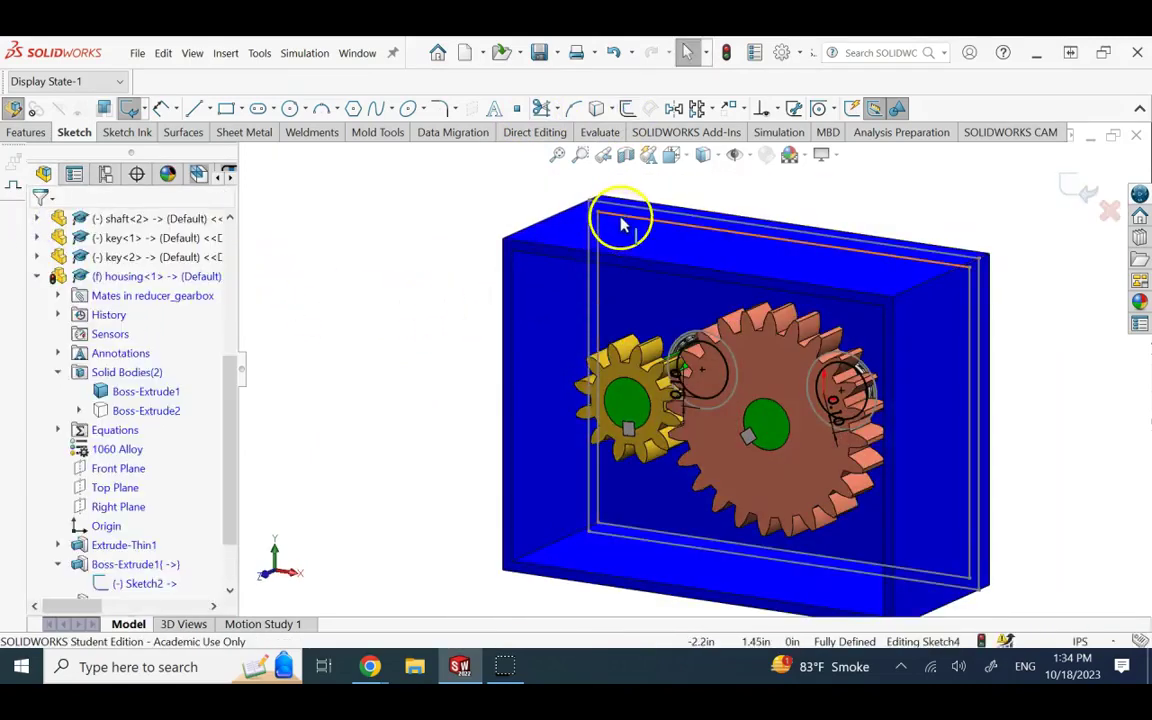
Step: Convert the Sketch1 rectangle's outline into the back wall sketch and exit the sketch
{"action": "left_click", "coordinate": [598, 261]}
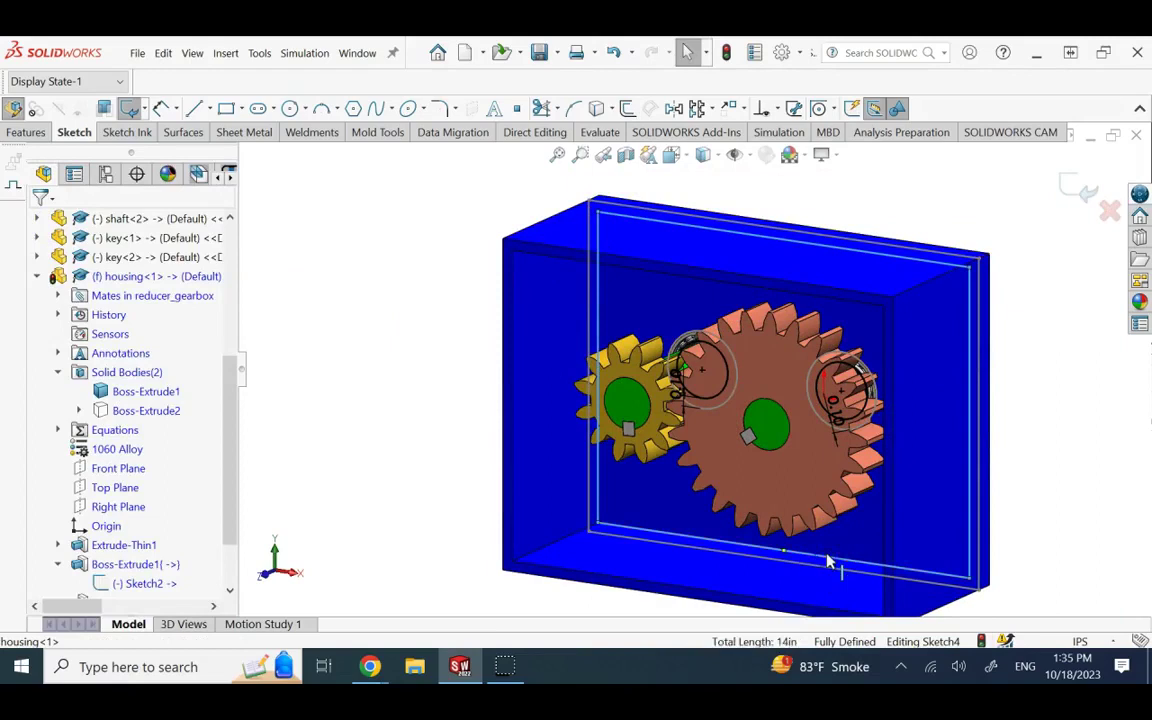
{"action": "left_click", "coordinate": [395, 157]}
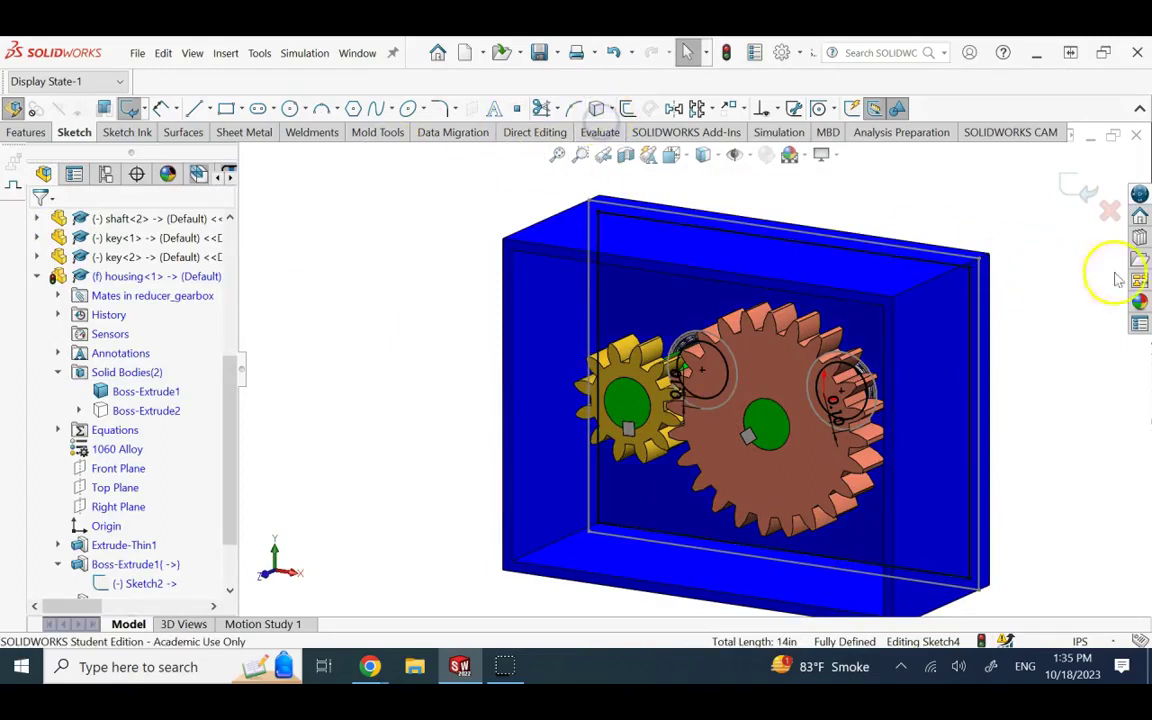
{"action": "left_click", "coordinate": [1088, 192]}
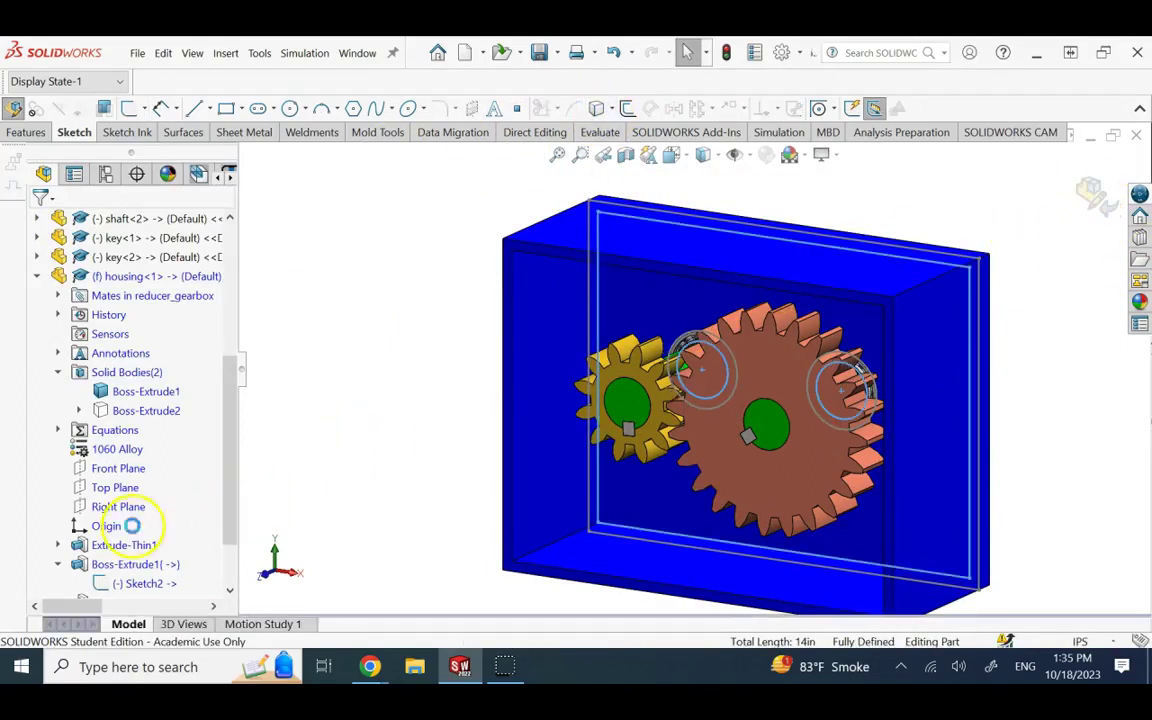
Step: Hide Sketch2 of Boss-Extrude1 and Sketch1 of Extrude-Thin1
{"action": "left_click", "coordinate": [140, 583]}
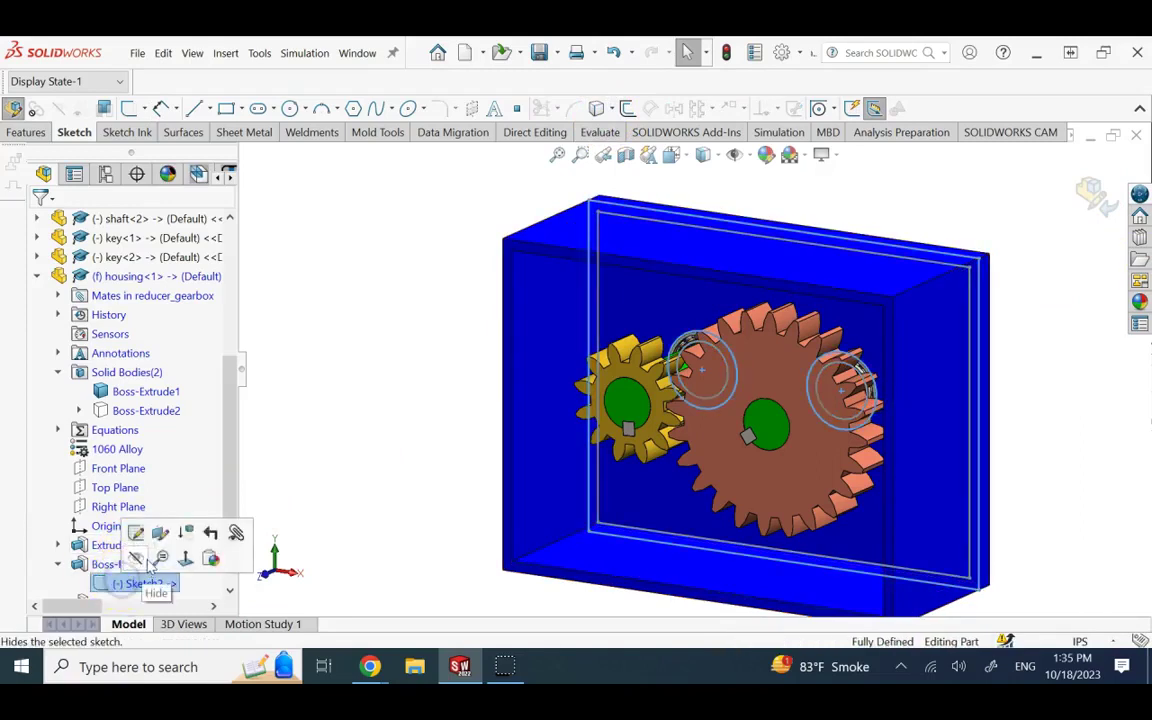
{"action": "left_click", "coordinate": [329, 432]}
{"action": "left_click", "coordinate": [58, 545]}
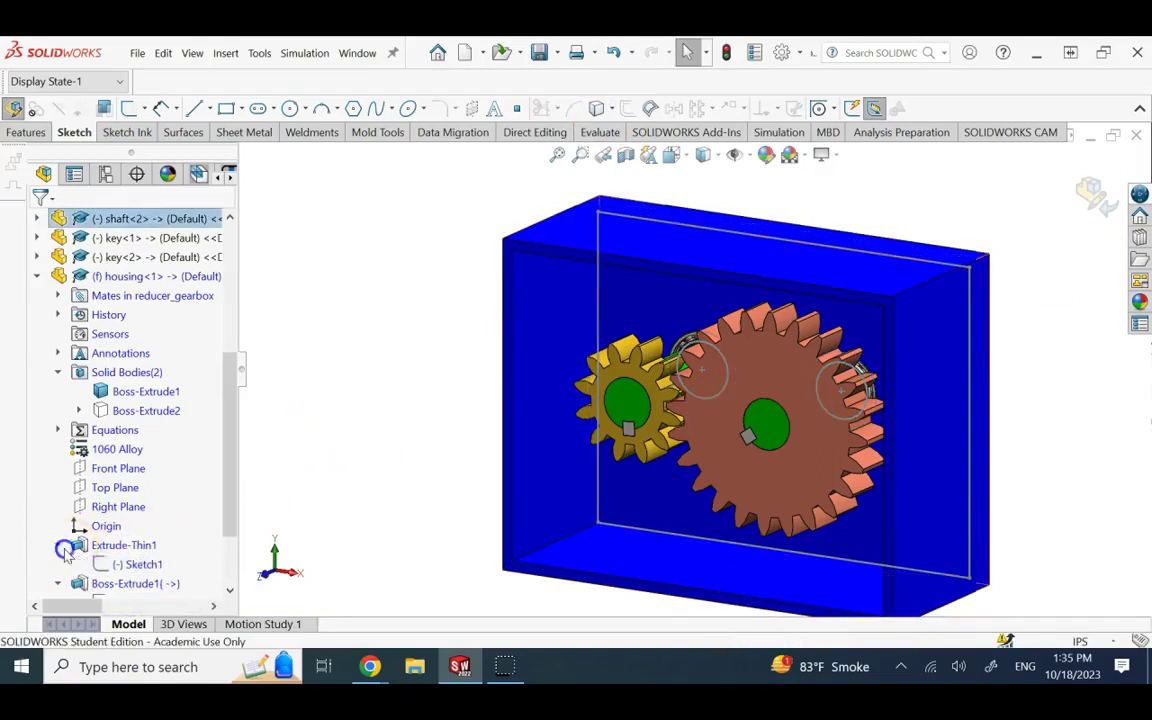
{"action": "left_click", "coordinate": [138, 564]}
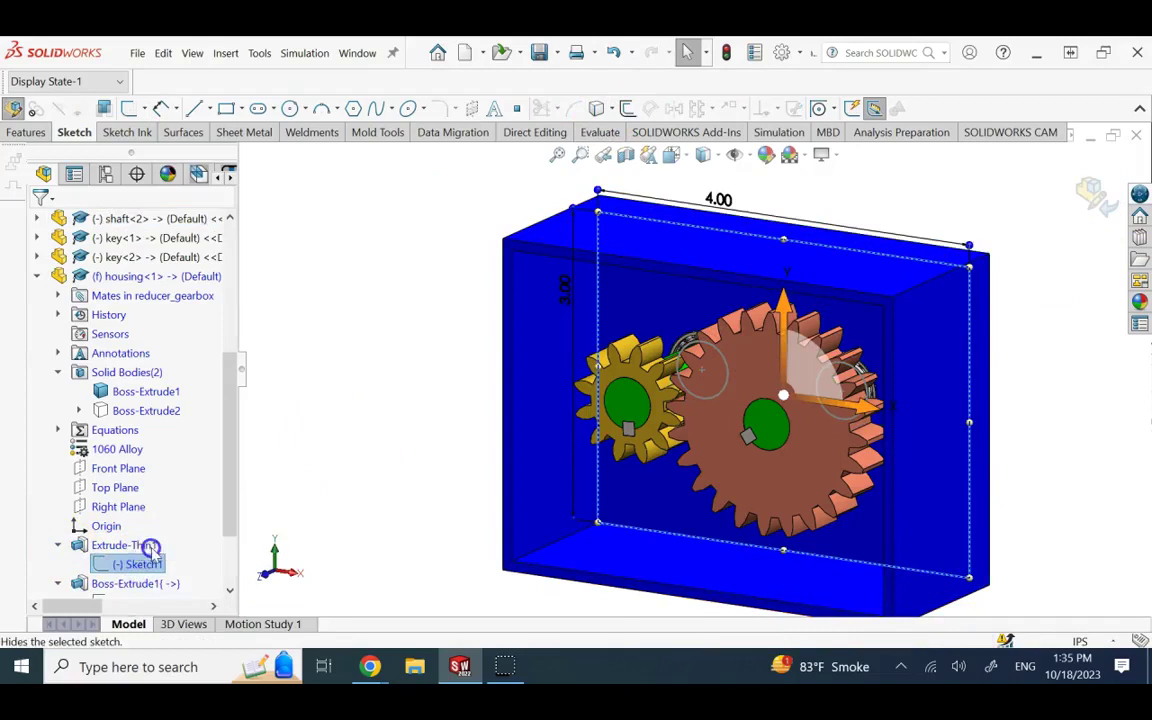
{"action": "left_click", "coordinate": [411, 365]}
{"action": "left_click", "coordinate": [58, 545]}
{"action": "left_click", "coordinate": [58, 564]}
Step: Extrude Sketch4 as a Blind boss of 0.10 in from the sketch plane, with Merge result enabled
{"action": "scroll", "coordinate": [150, 508], "scroll_direction": "down", "scroll_amount": 1}
{"action": "left_click", "coordinate": [112, 545]}
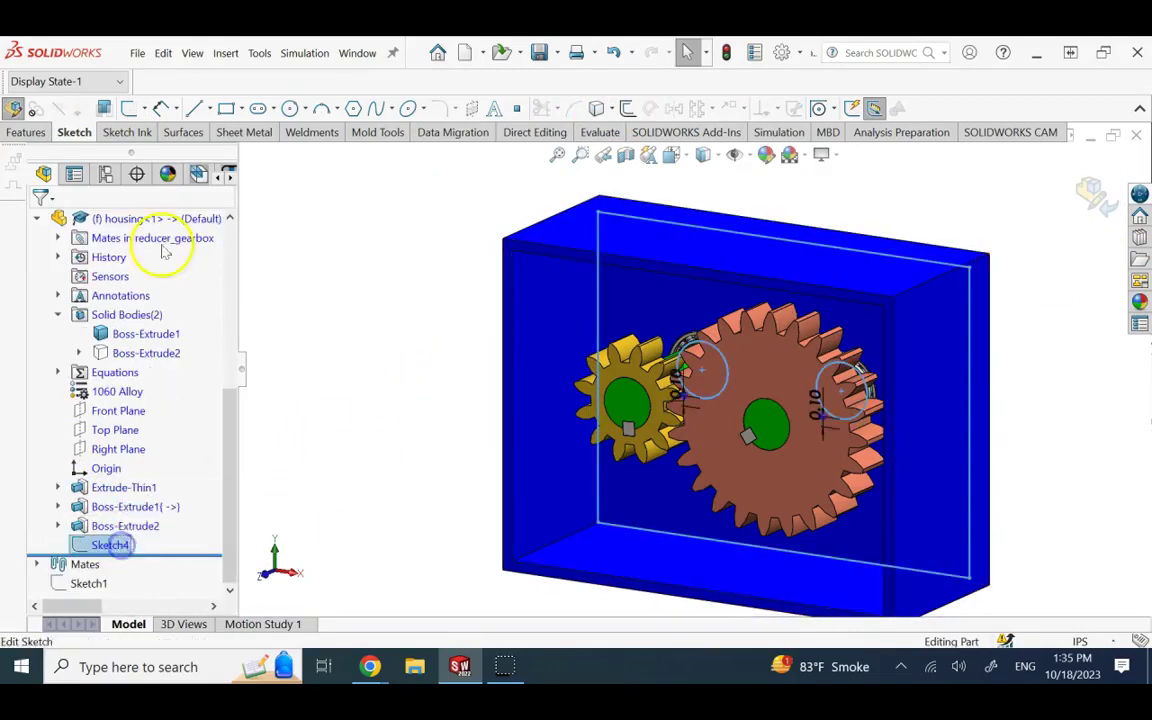
{"action": "left_click", "coordinate": [27, 133]}
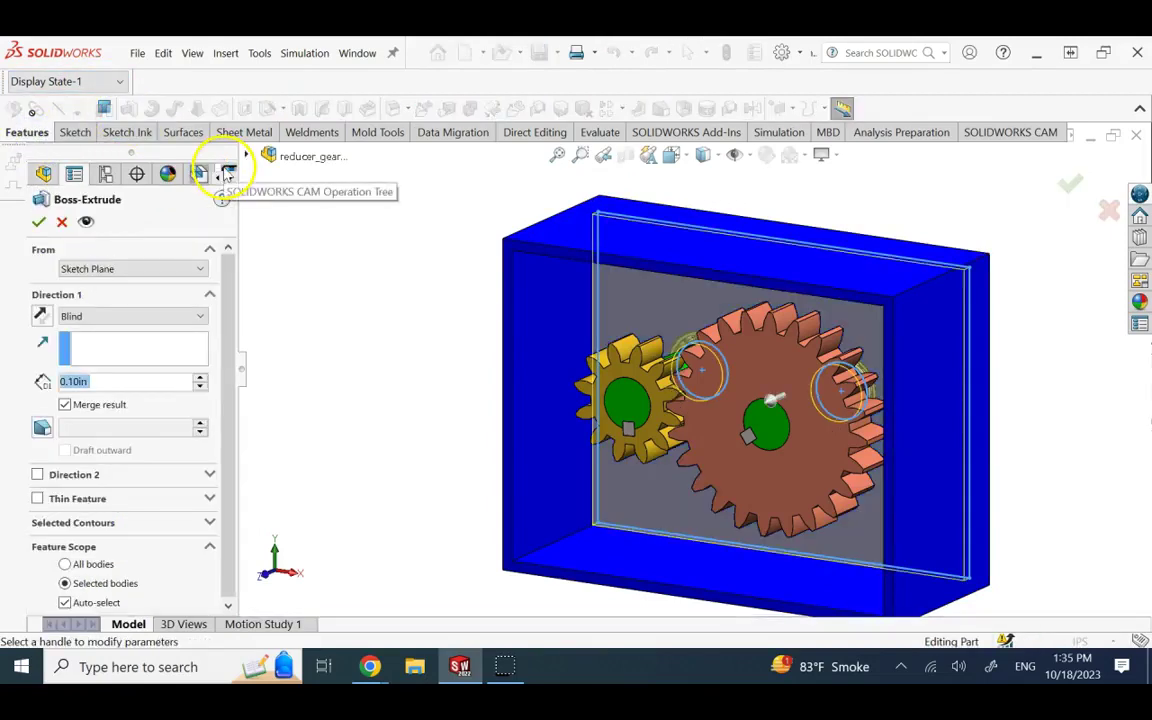
{"action": "key", "text": "Escape"}
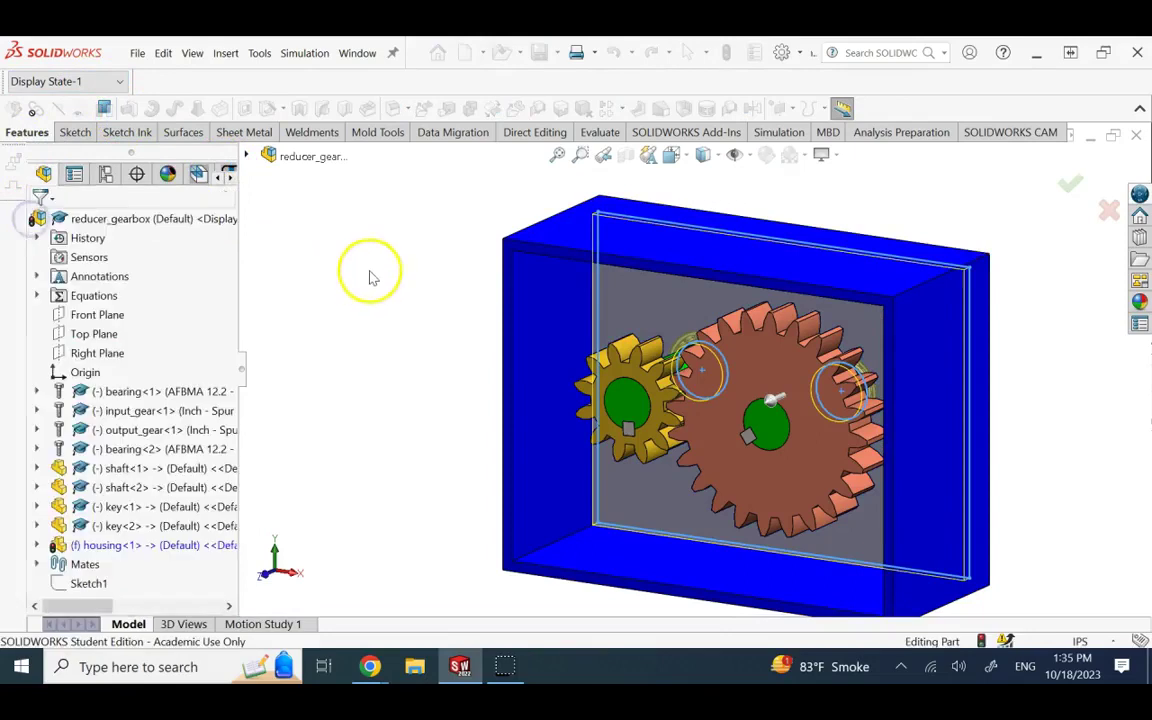
Step: Finish editing the housing in context and return to the reducer_gearbox assembly in the front view
{"action": "middle_click_drag", "start_coordinate": [1010, 360], "coordinate": [928, 410]}
{"action": "scroll", "coordinate": [730, 367], "scroll_direction": "down", "scroll_amount": 5}
{"action": "scroll", "coordinate": [820, 350], "scroll_direction": "down", "scroll_amount": 4}
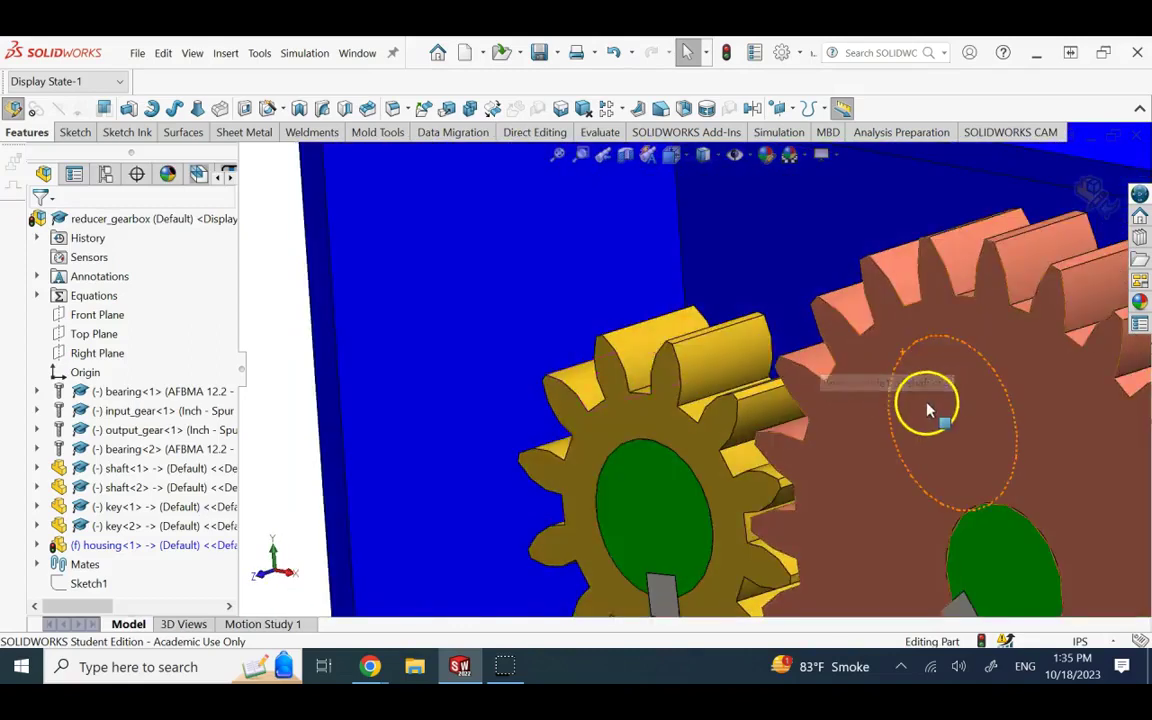
{"action": "scroll", "coordinate": [928, 408], "scroll_direction": "up", "scroll_amount": 7}
{"action": "key", "text": "space"}
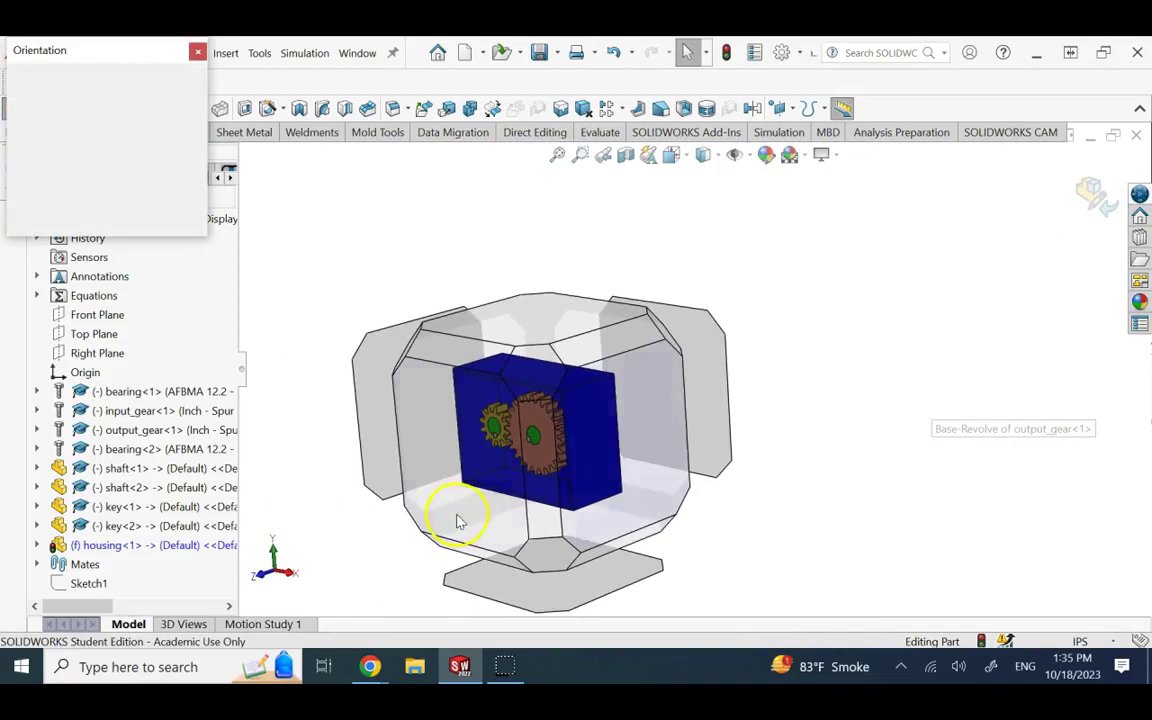
{"action": "key", "text": "Escape"}
{"action": "key", "text": "ctrl+1"}
{"action": "scroll", "coordinate": [622, 327], "scroll_direction": "down", "scroll_amount": 3}
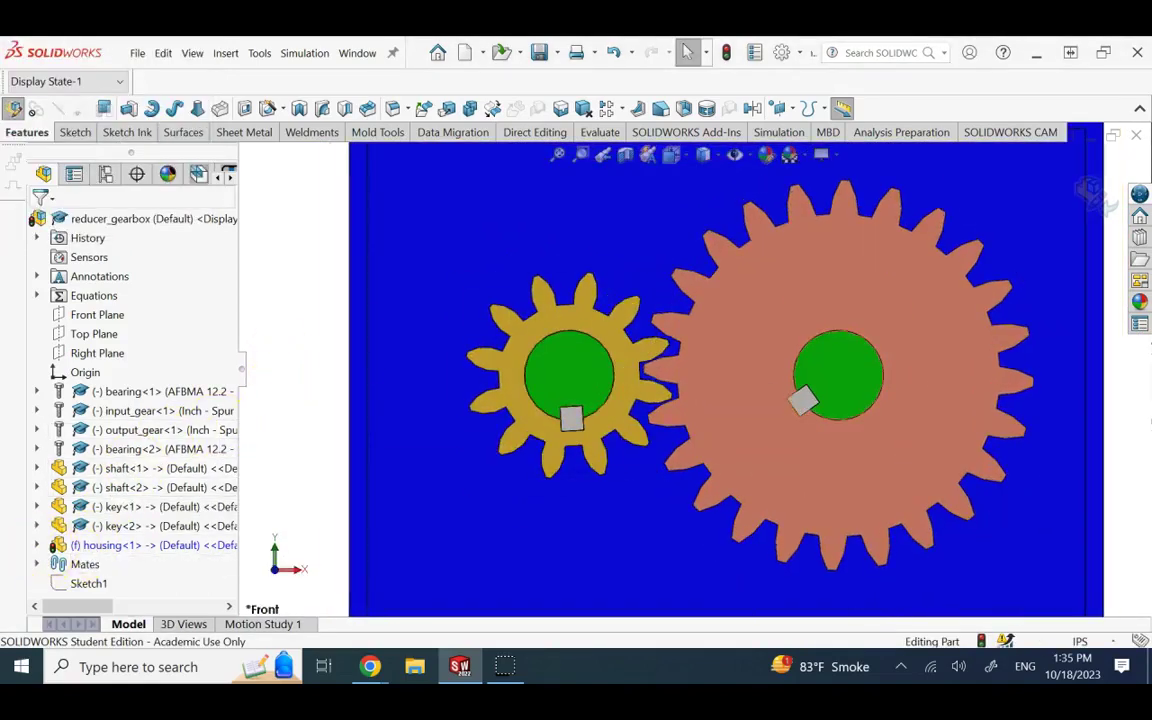
{"action": "left_click", "coordinate": [1094, 193]}
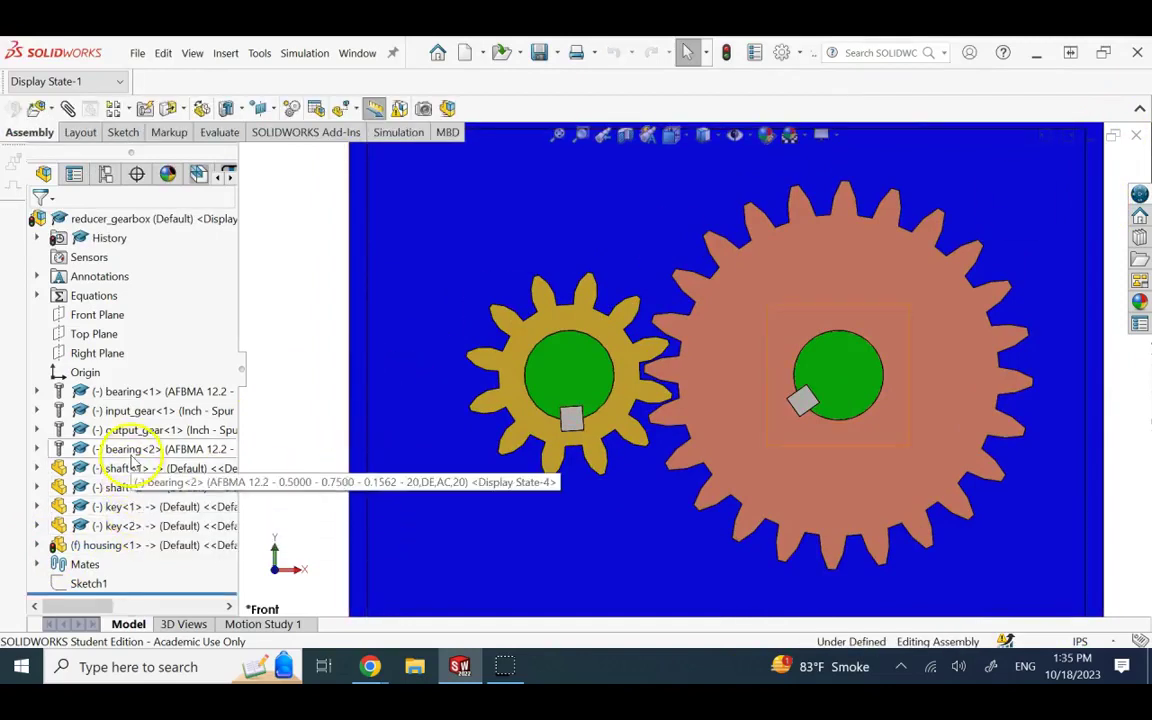
Step: Hide the input_gear component in the assembly
{"action": "left_click", "coordinate": [517, 345]}
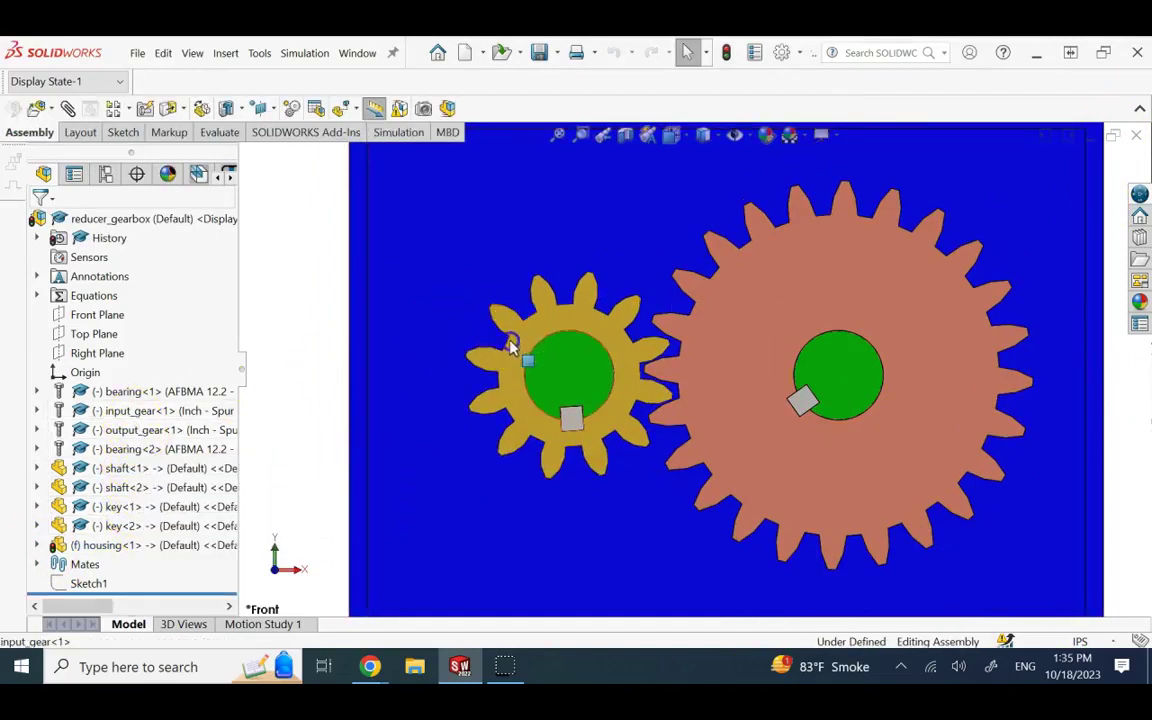
{"action": "left_click", "coordinate": [155, 411]}
{"action": "right_click", "coordinate": [157, 416]}
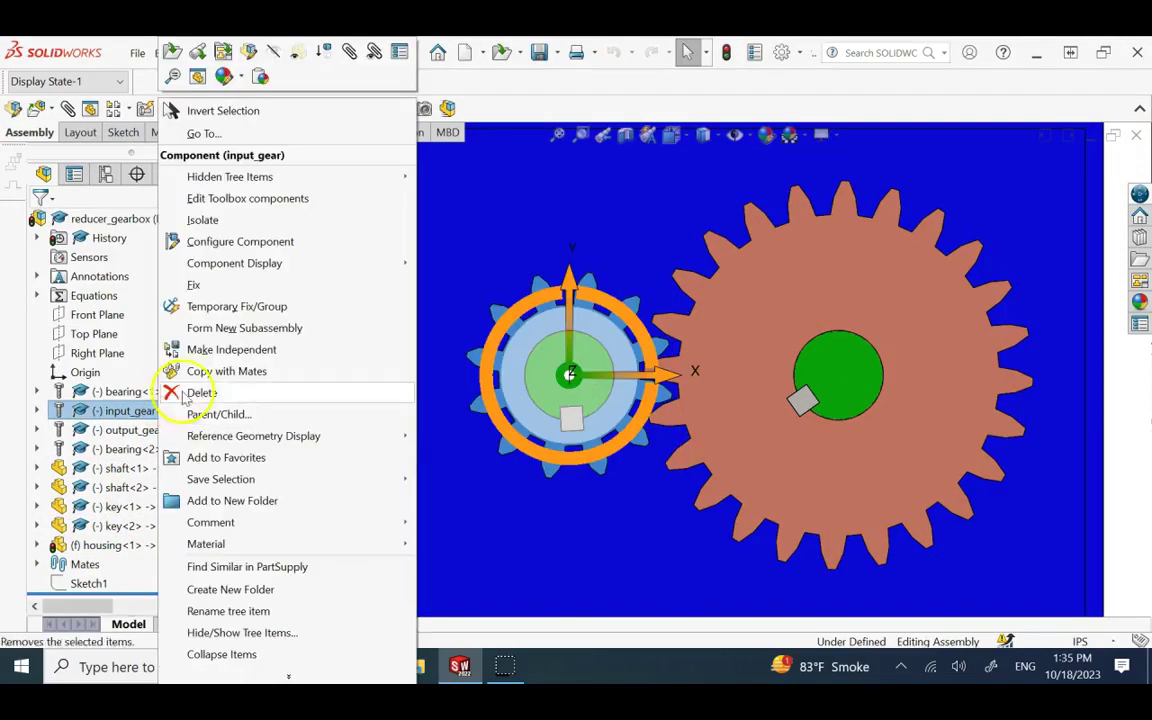
{"action": "left_click", "coordinate": [280, 56]}
Step: Examine the fit of the bearings around the shafts in the housing wall from both the front and the back
{"action": "scroll", "coordinate": [560, 370], "scroll_direction": "down", "scroll_amount": 5}
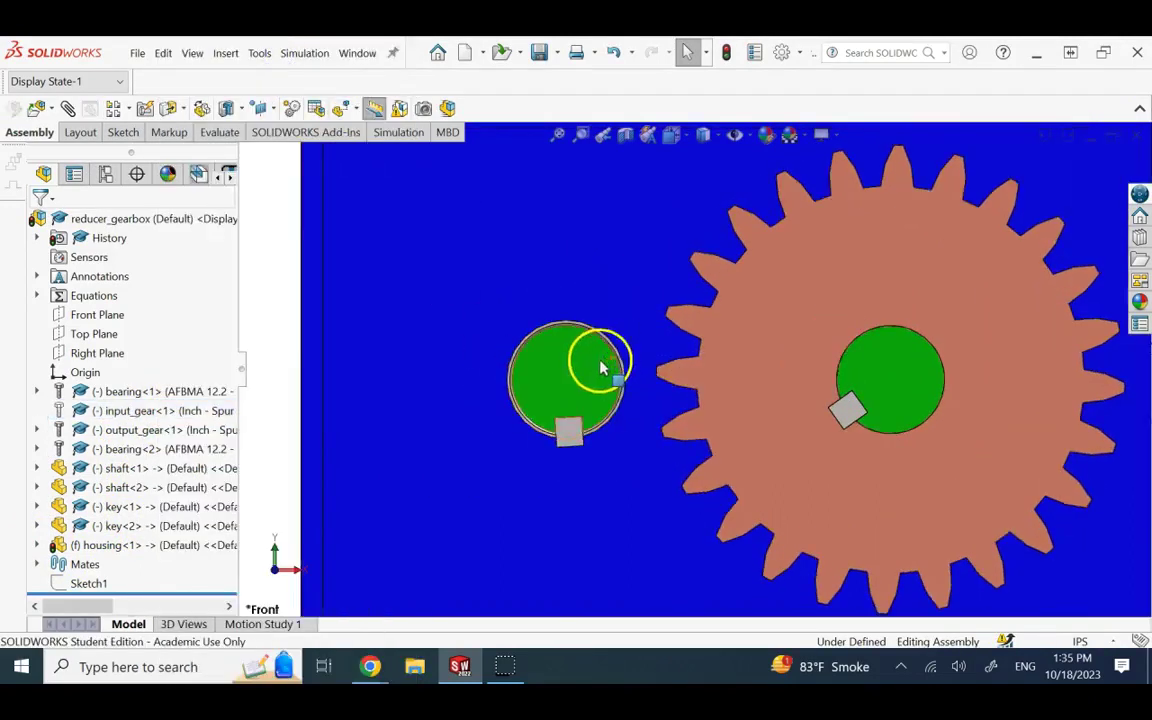
{"action": "scroll", "coordinate": [475, 387], "scroll_direction": "down", "scroll_amount": 3}
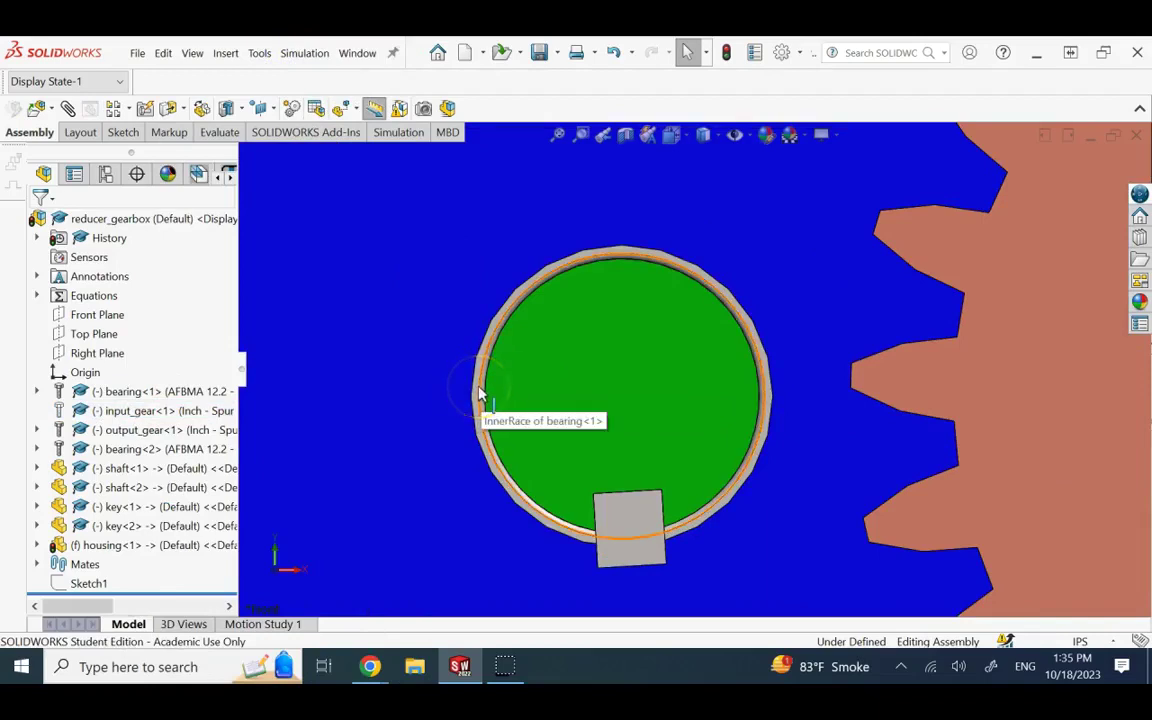
{"action": "scroll", "coordinate": [479, 394], "scroll_direction": "up", "scroll_amount": 3}
{"action": "left_click", "coordinate": [627, 397]}
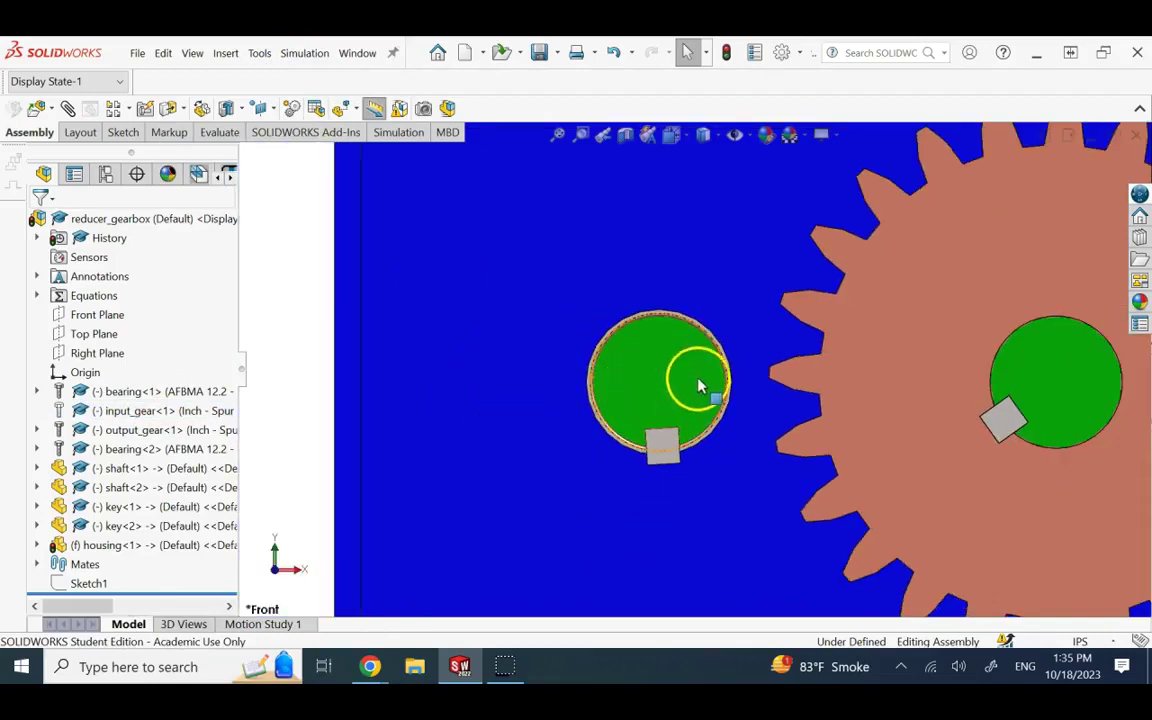
{"action": "key", "text": "Left"}
{"action": "key", "text": "Left"}
{"action": "key", "text": "Left"}
{"action": "key", "text": "Left"}
{"action": "key", "text": "Left"}
{"action": "scroll", "coordinate": [818, 419], "scroll_direction": "up", "scroll_amount": 5}
{"action": "key", "text": "Left"}
{"action": "key", "text": "Left"}
{"action": "key", "text": "Left"}
{"action": "key", "text": "Left"}
{"action": "key", "text": "Left"}
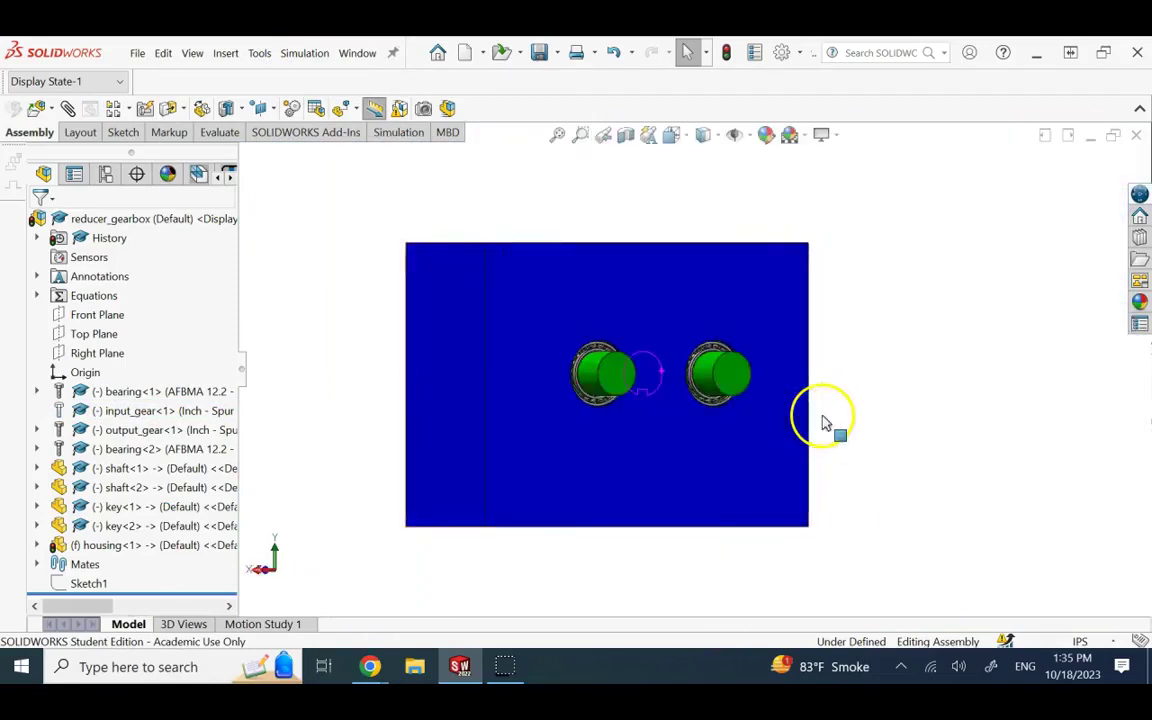
{"action": "scroll", "coordinate": [632, 360], "scroll_direction": "down", "scroll_amount": 5}
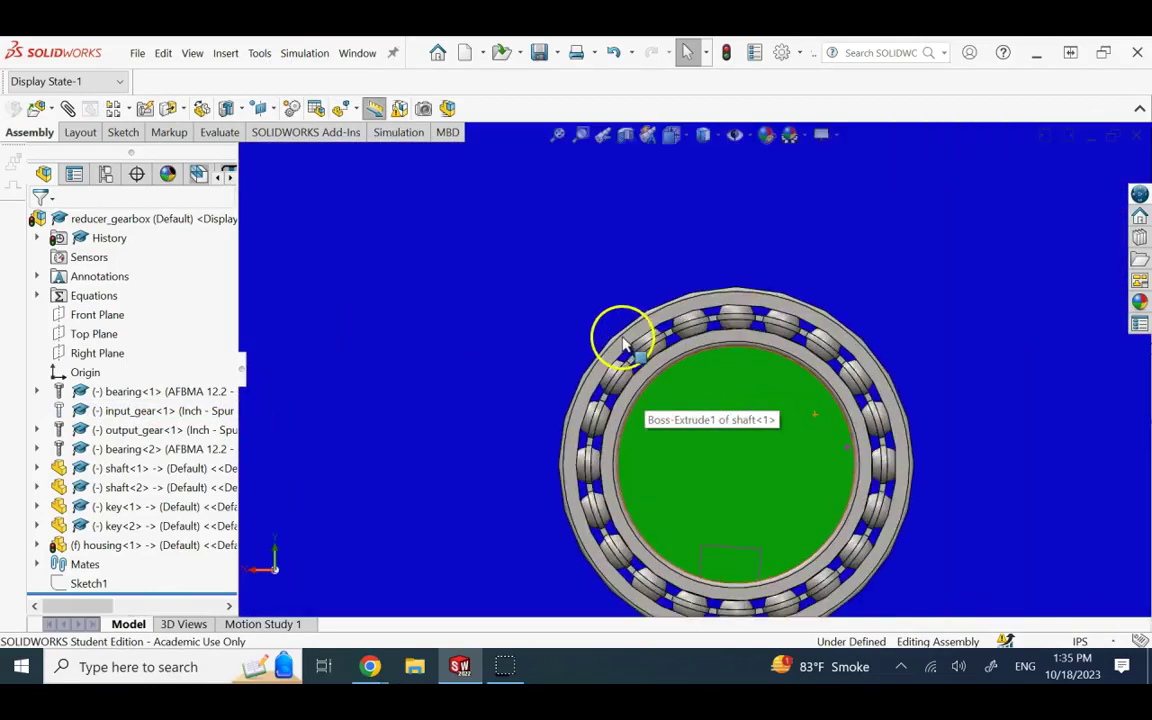
{"action": "scroll", "coordinate": [623, 355], "scroll_direction": "up", "scroll_amount": 5}
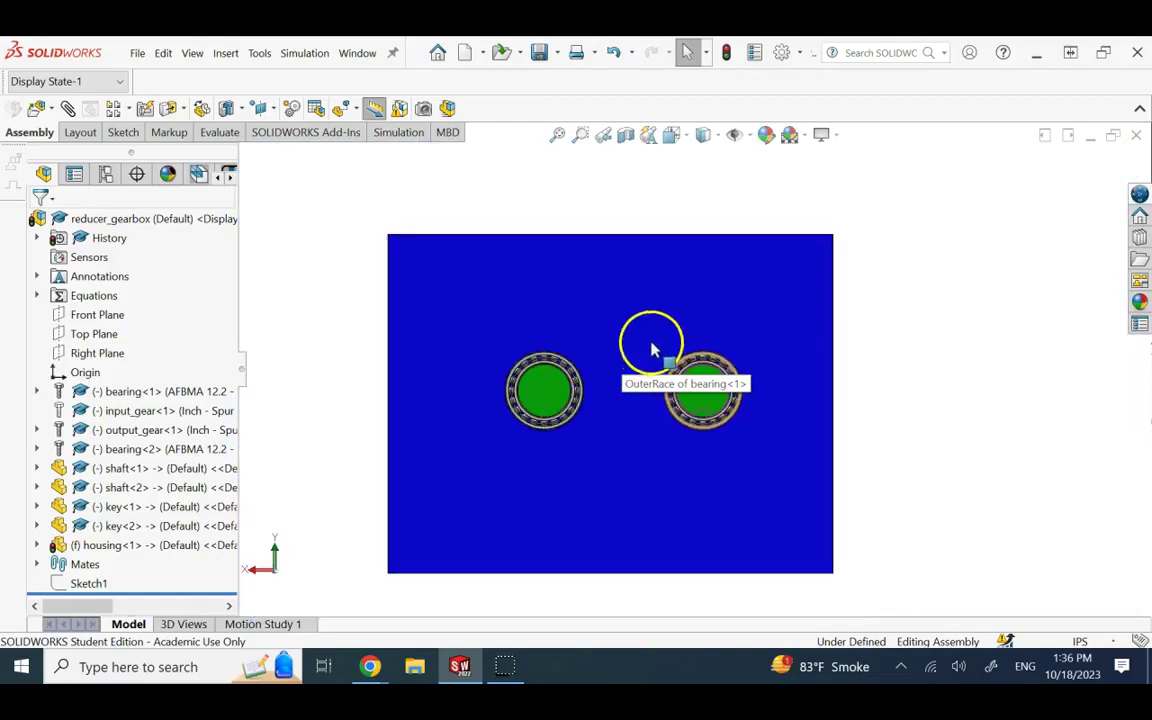
Step: Rebuild the assembly in the isometric view and show the hidden input_gear component
{"action": "key", "text": "ctrl+7"}
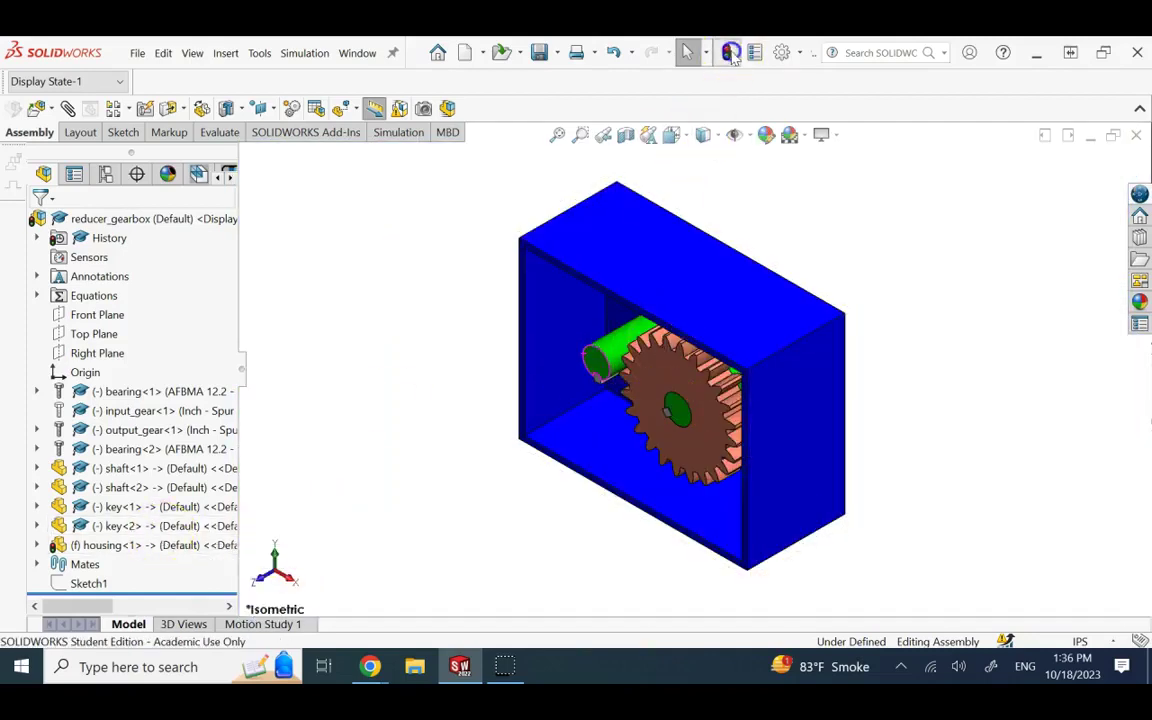
{"action": "right_click", "coordinate": [115, 411]}
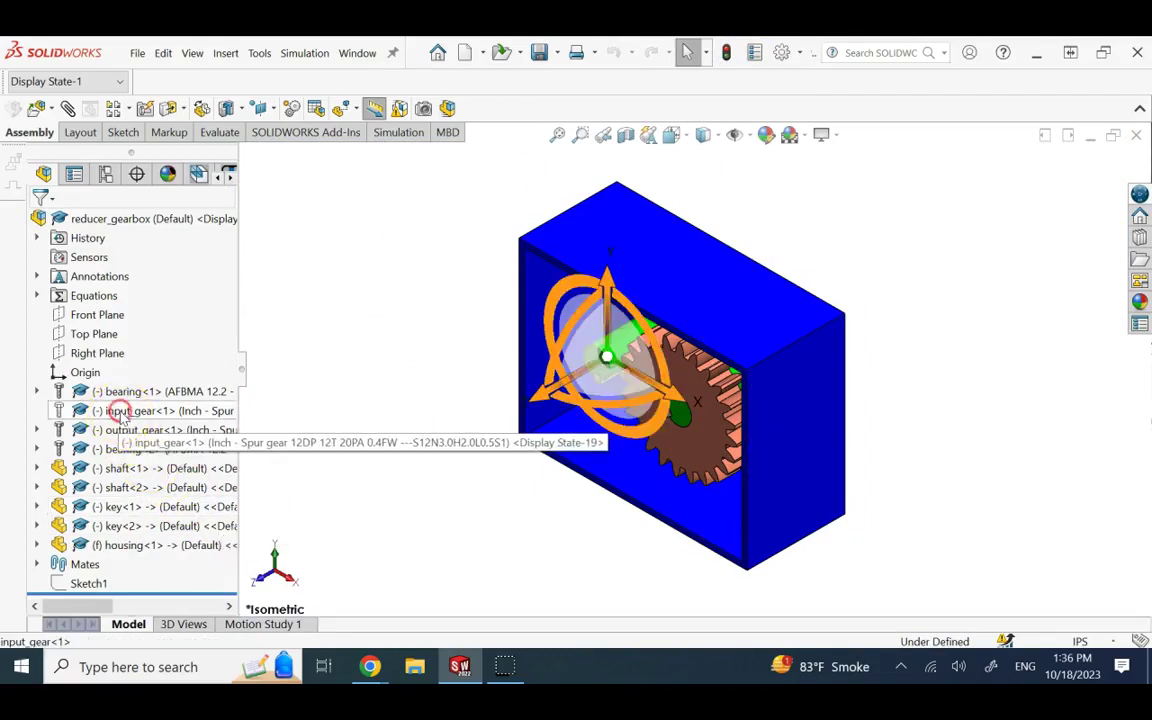
{"action": "left_click", "coordinate": [212, 50]}
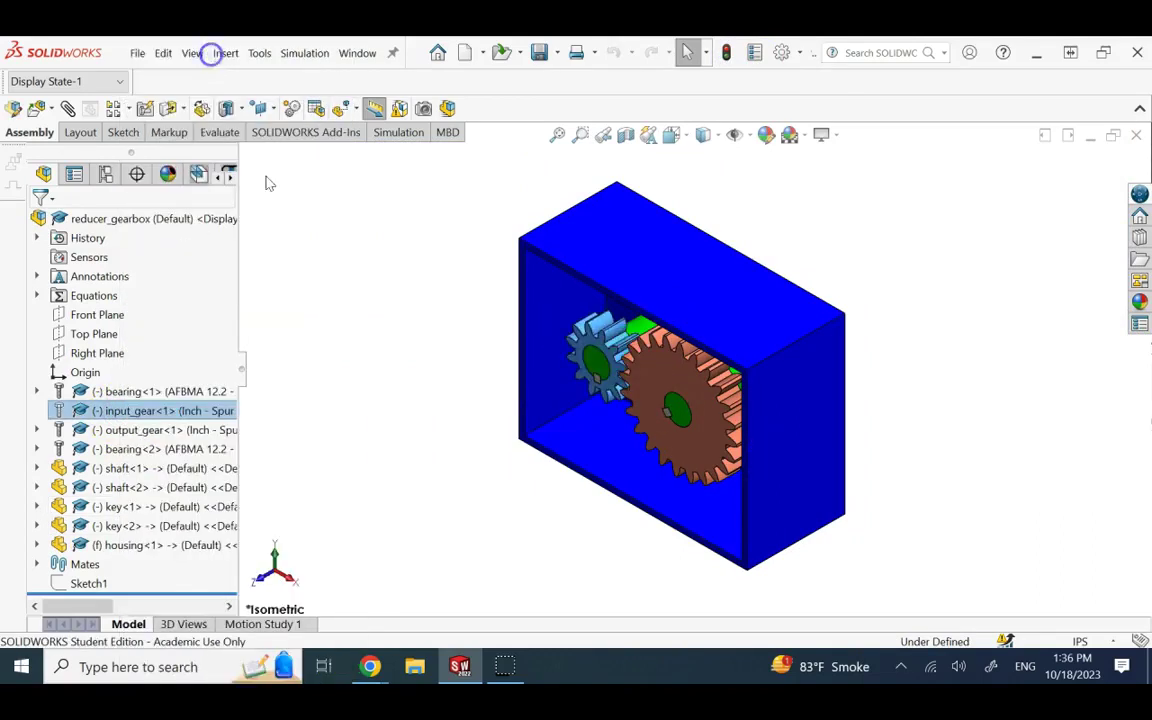
Step: Expand the housing component to list its bodies and features
{"action": "left_click", "coordinate": [37, 545]}
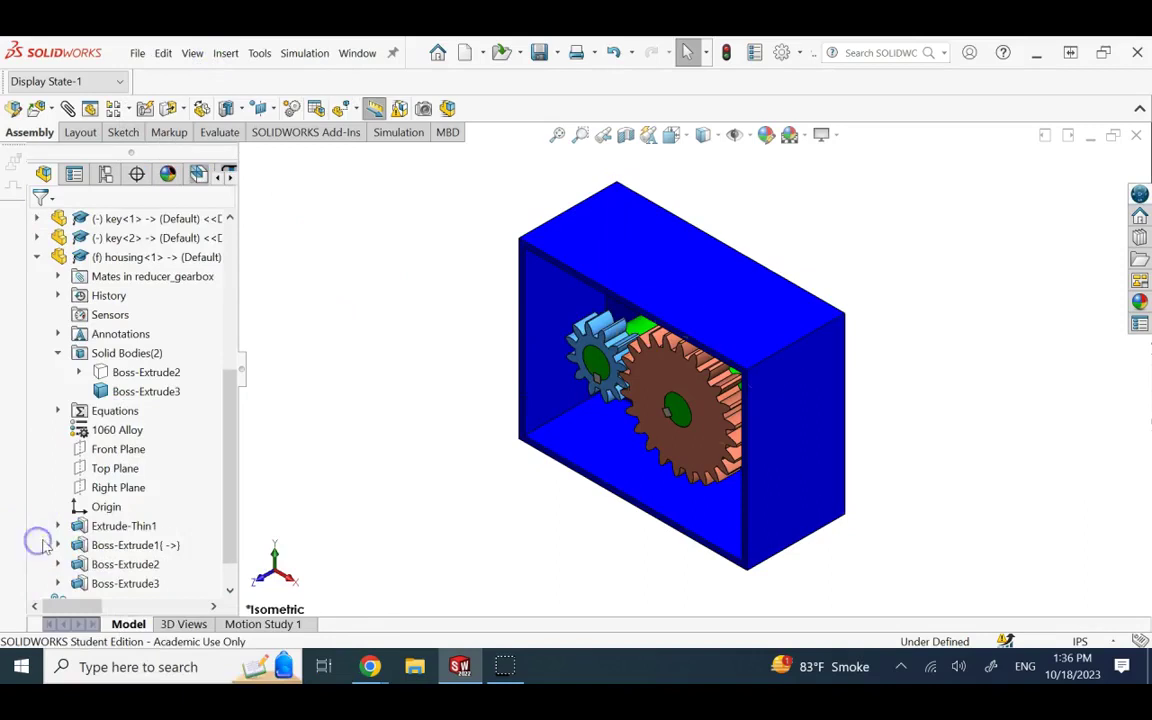